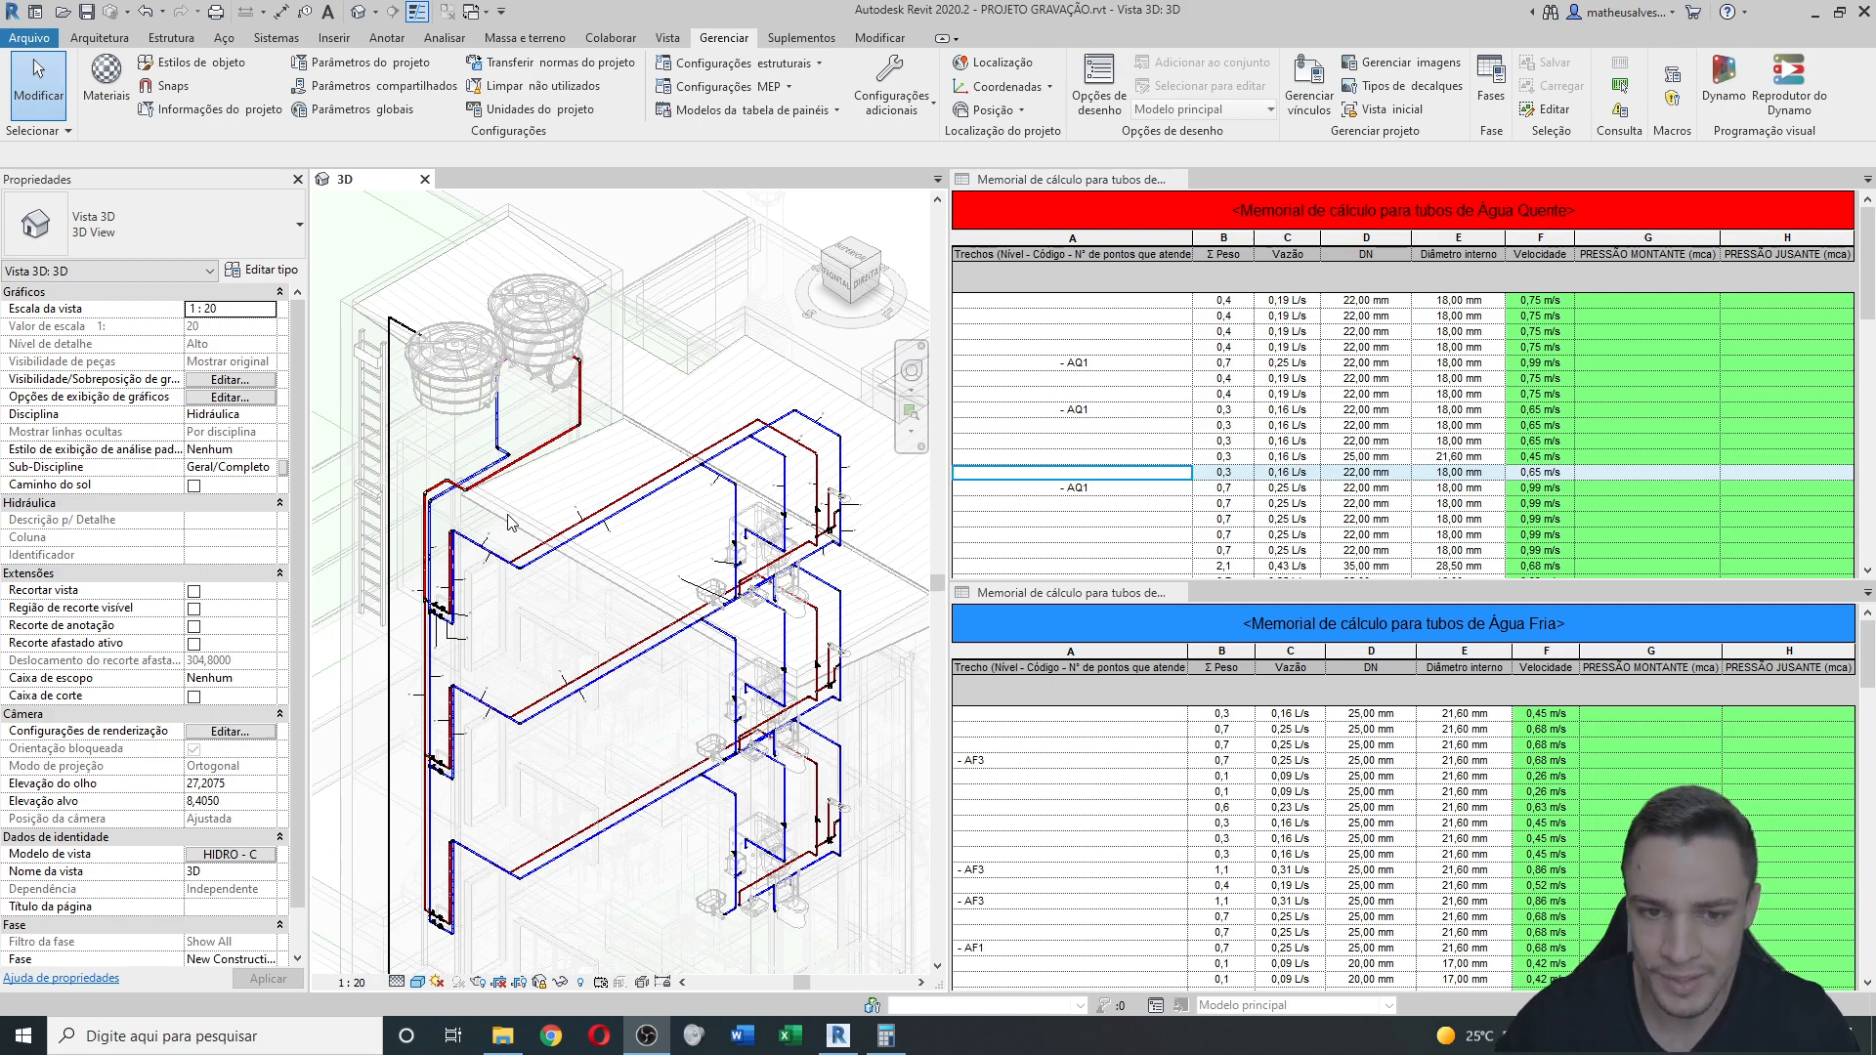
# Inspect the hot and cold water pipes in the 3D view, from the riser water meters to the shower mixer branch.
pyautogui.scroll(4, 508, 523)
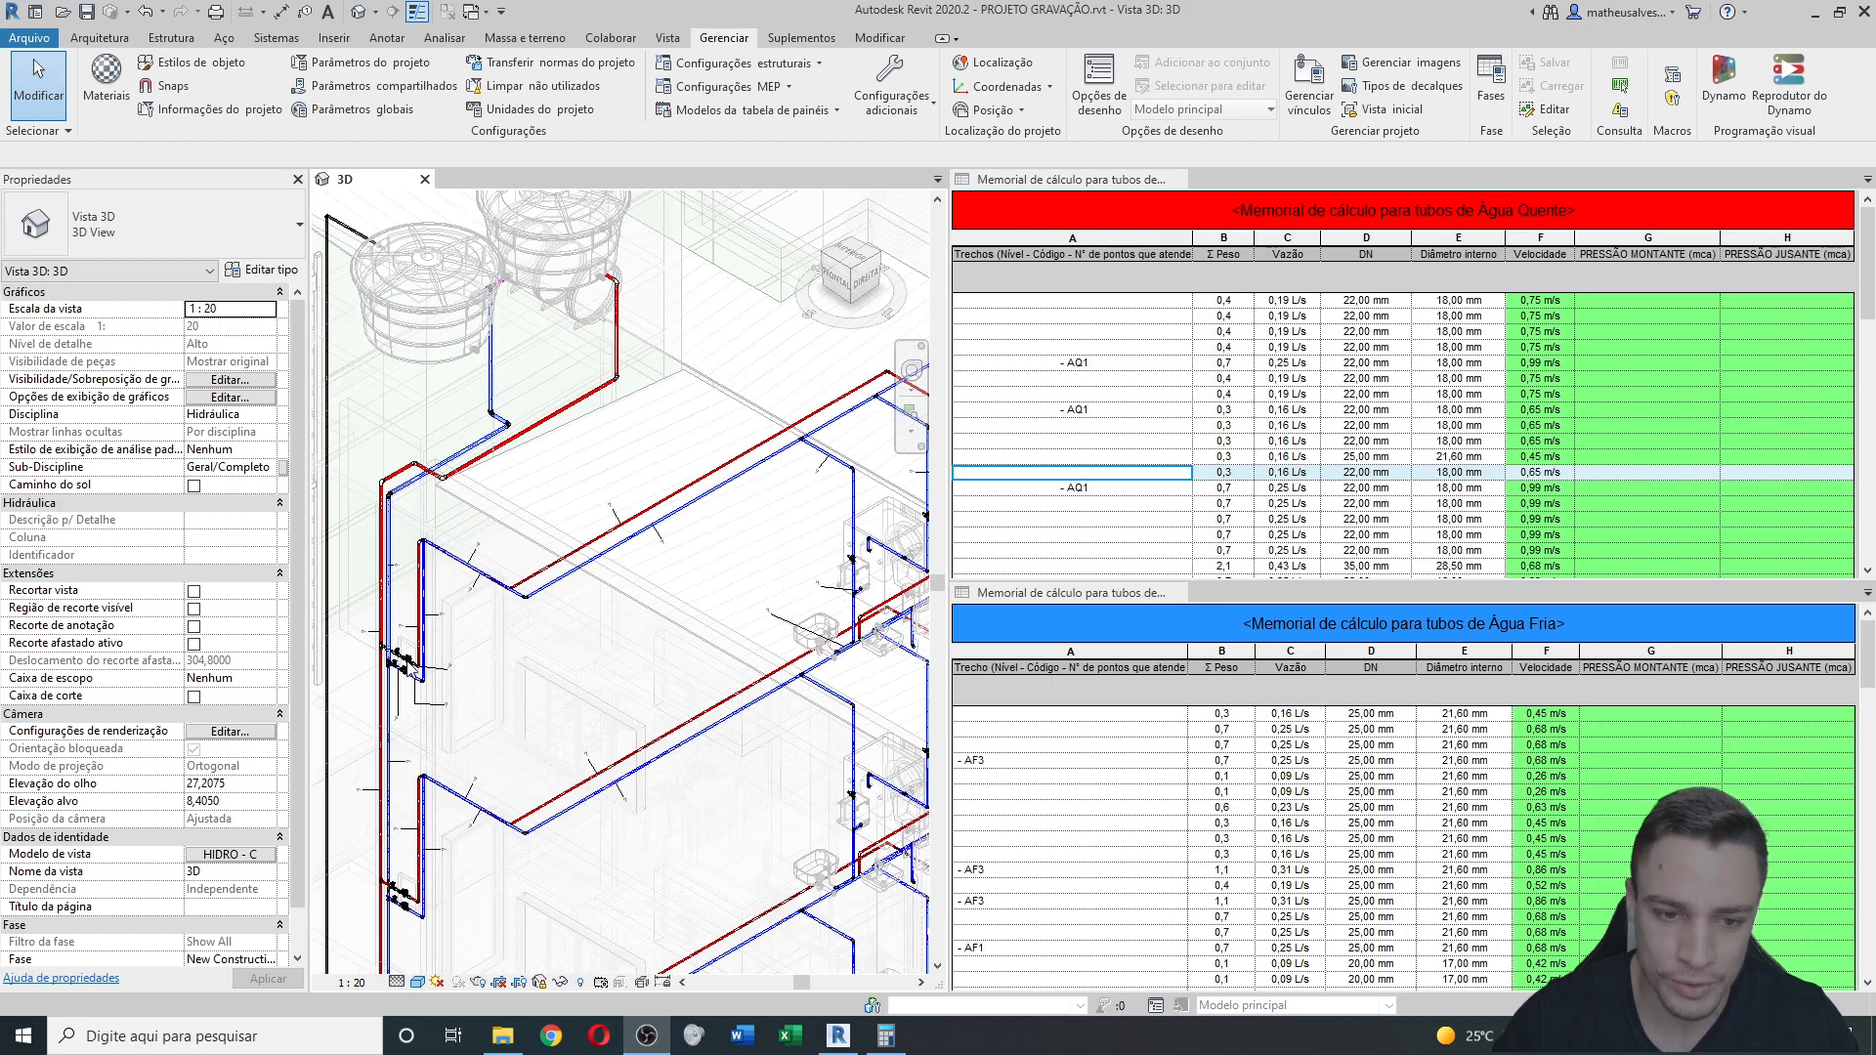
pyautogui.scroll(5, 457, 536)
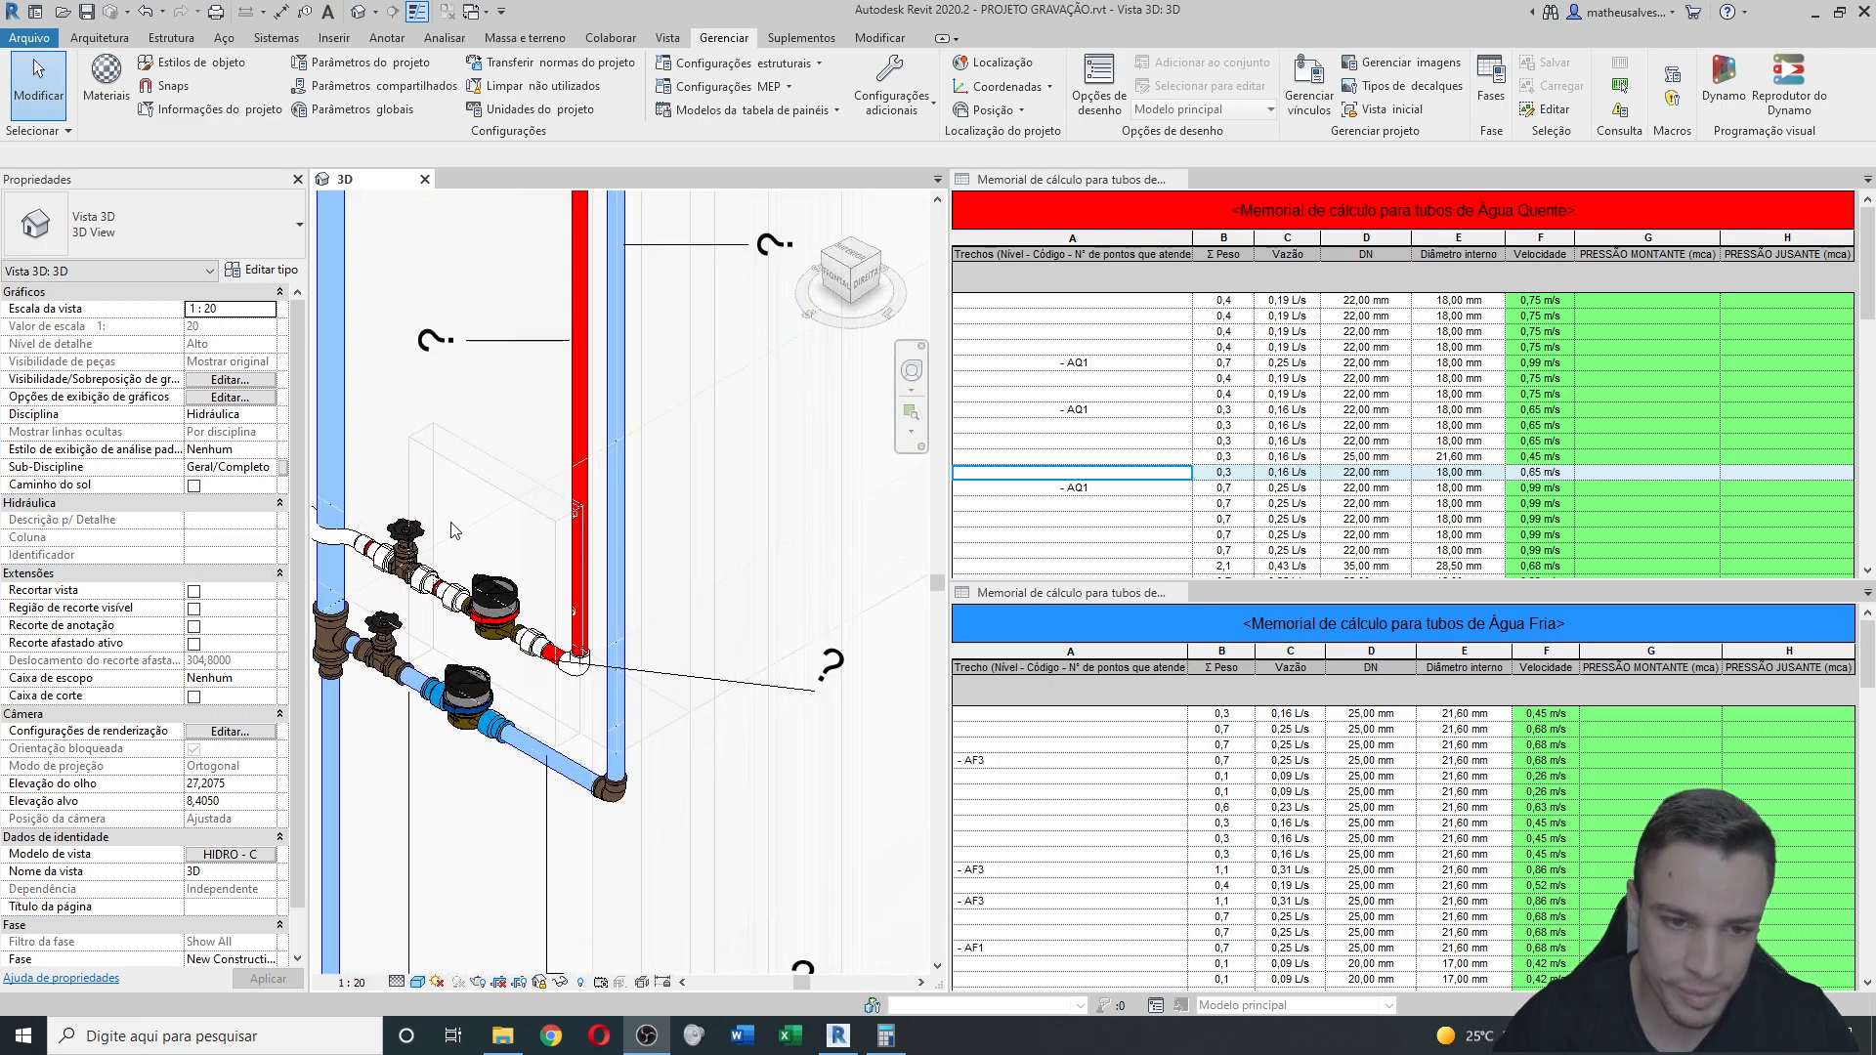
pyautogui.scroll(-5, 420, 617)
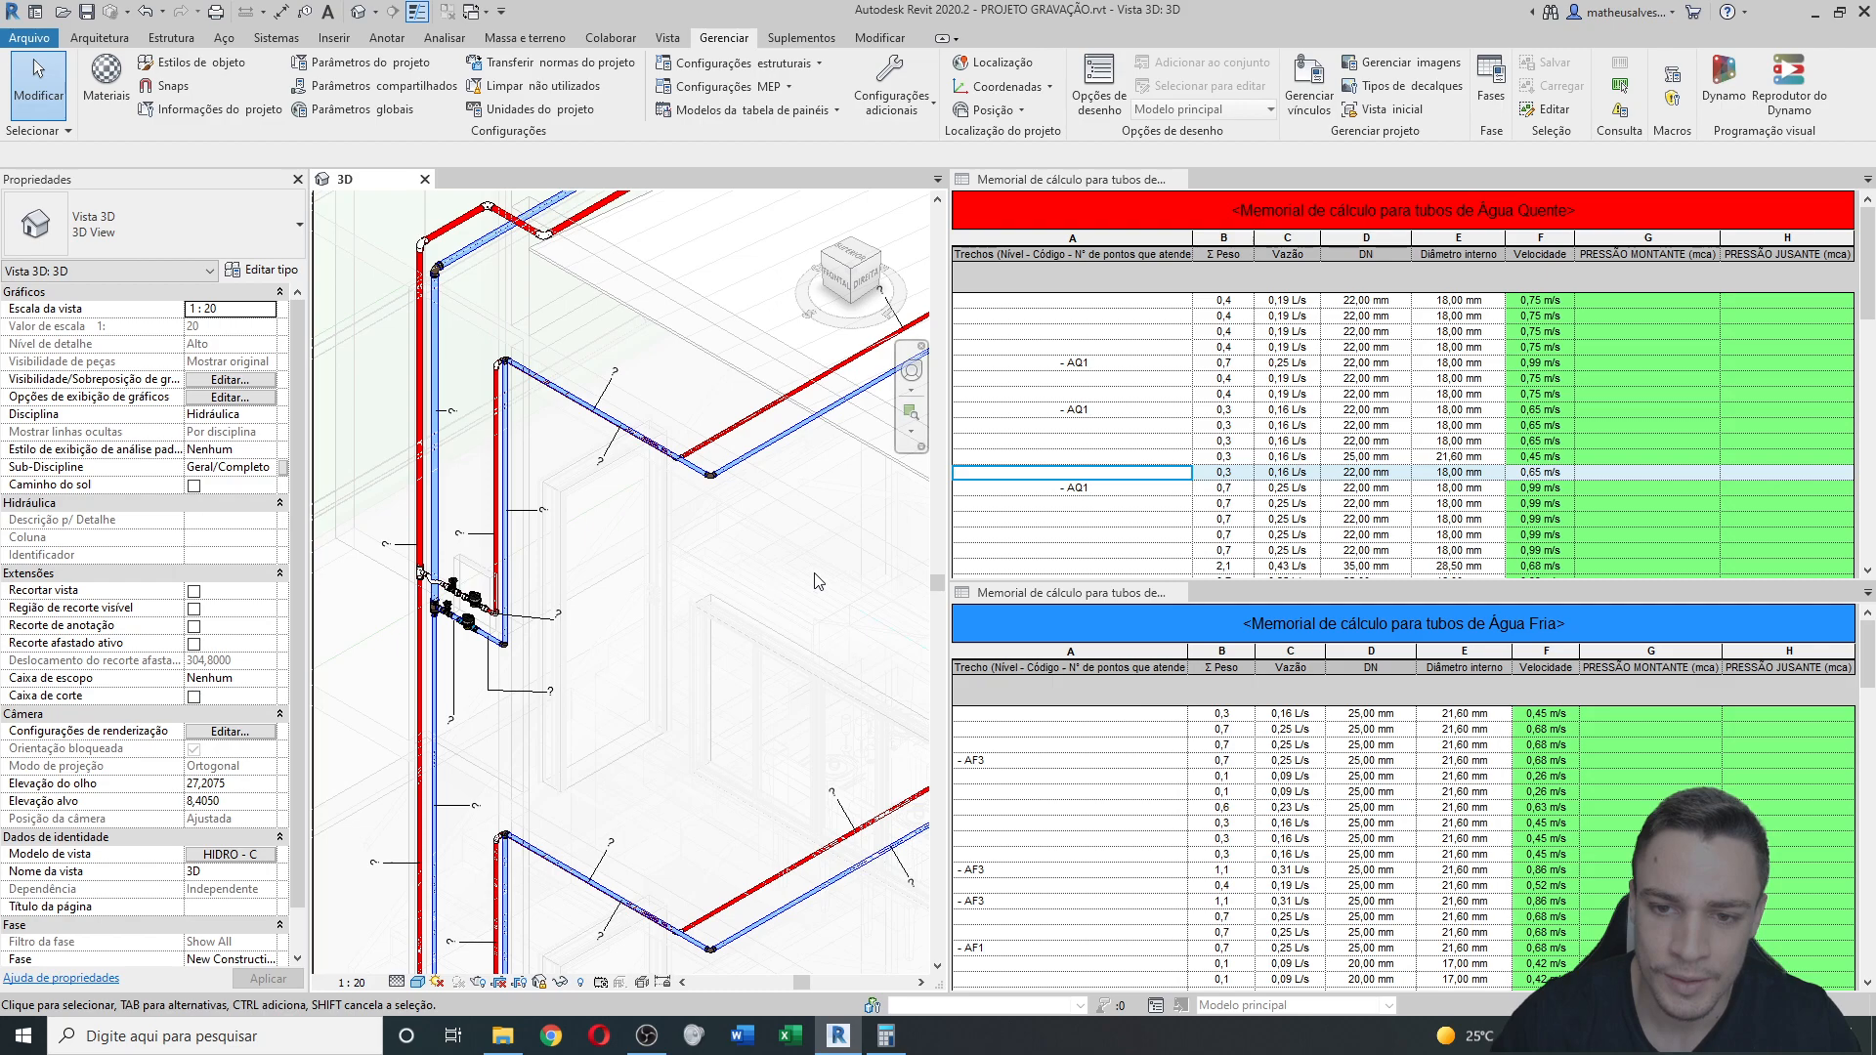
pyautogui.moveTo(819, 582); pyautogui.dragTo(422, 567, button='middle')
pyautogui.moveTo(729, 553); pyautogui.dragTo(465, 632, button='middle')
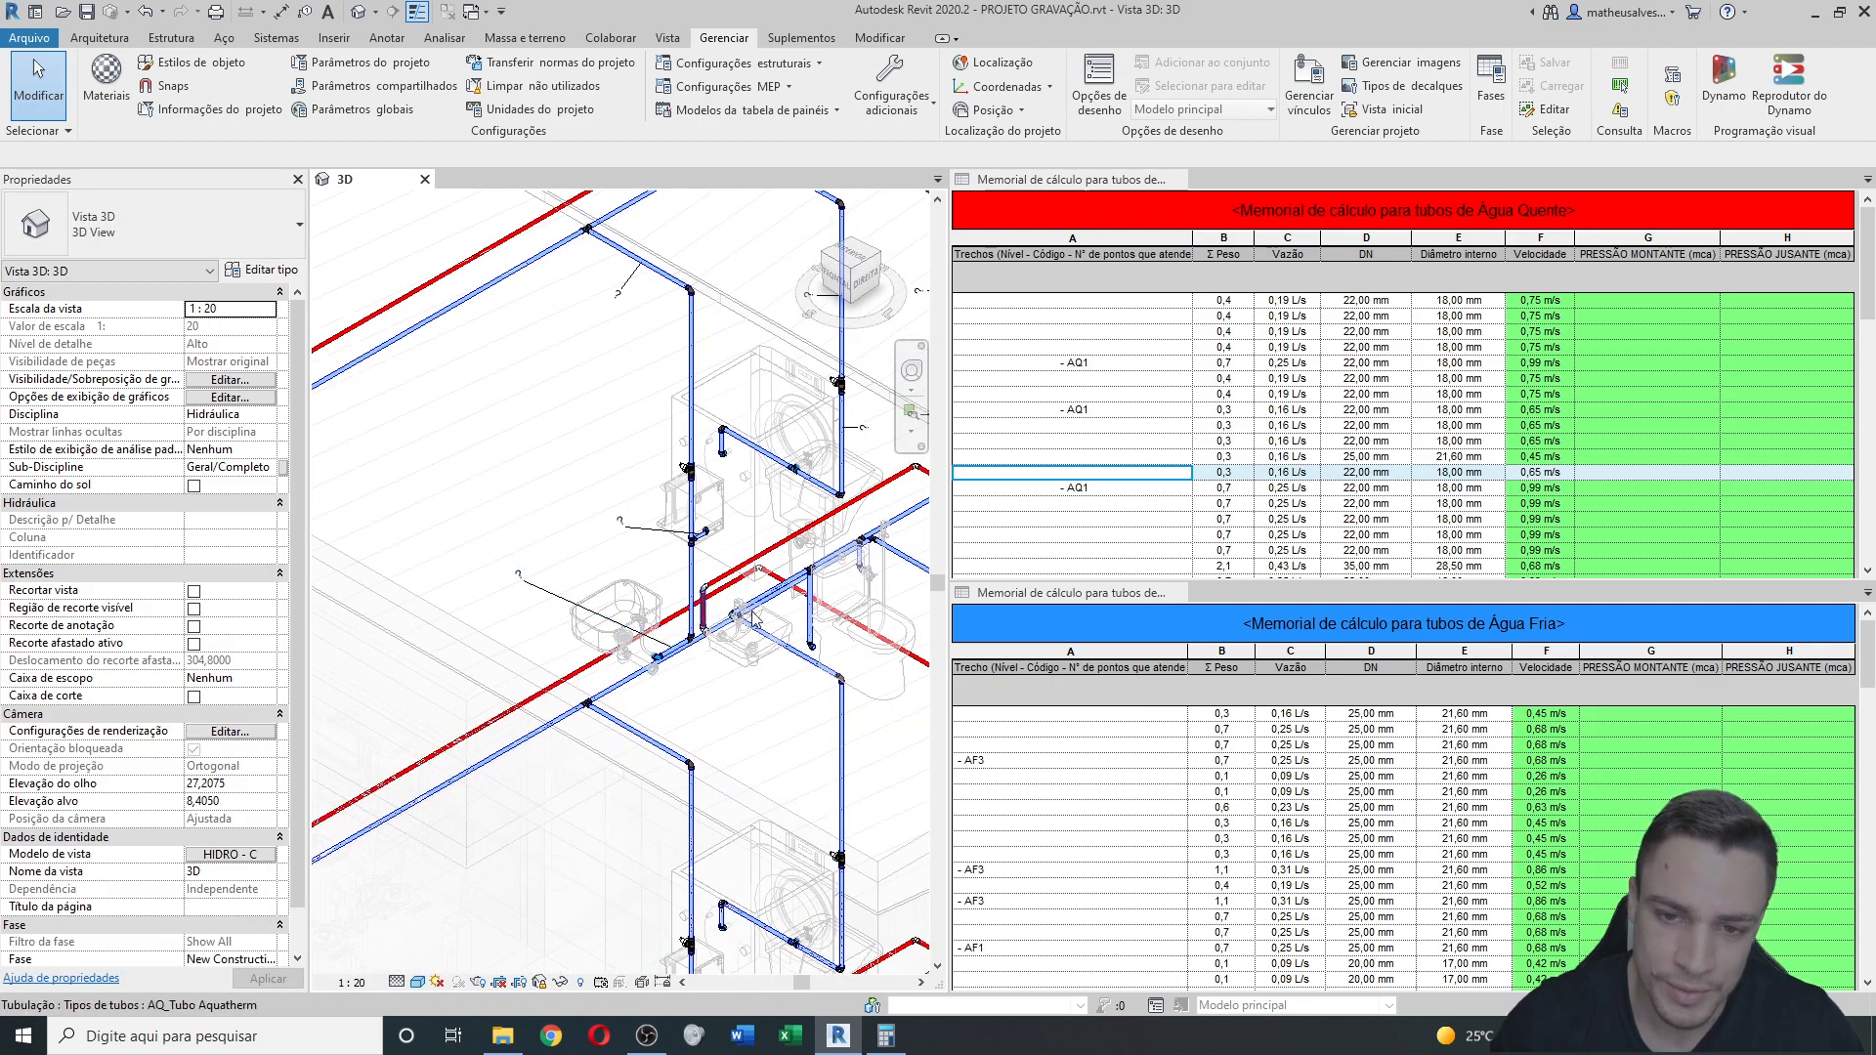
pyautogui.scroll(-2, 865, 601)
pyautogui.moveTo(865, 601); pyautogui.dragTo(611, 679, button='middle')
pyautogui.scroll(4, 758, 514)
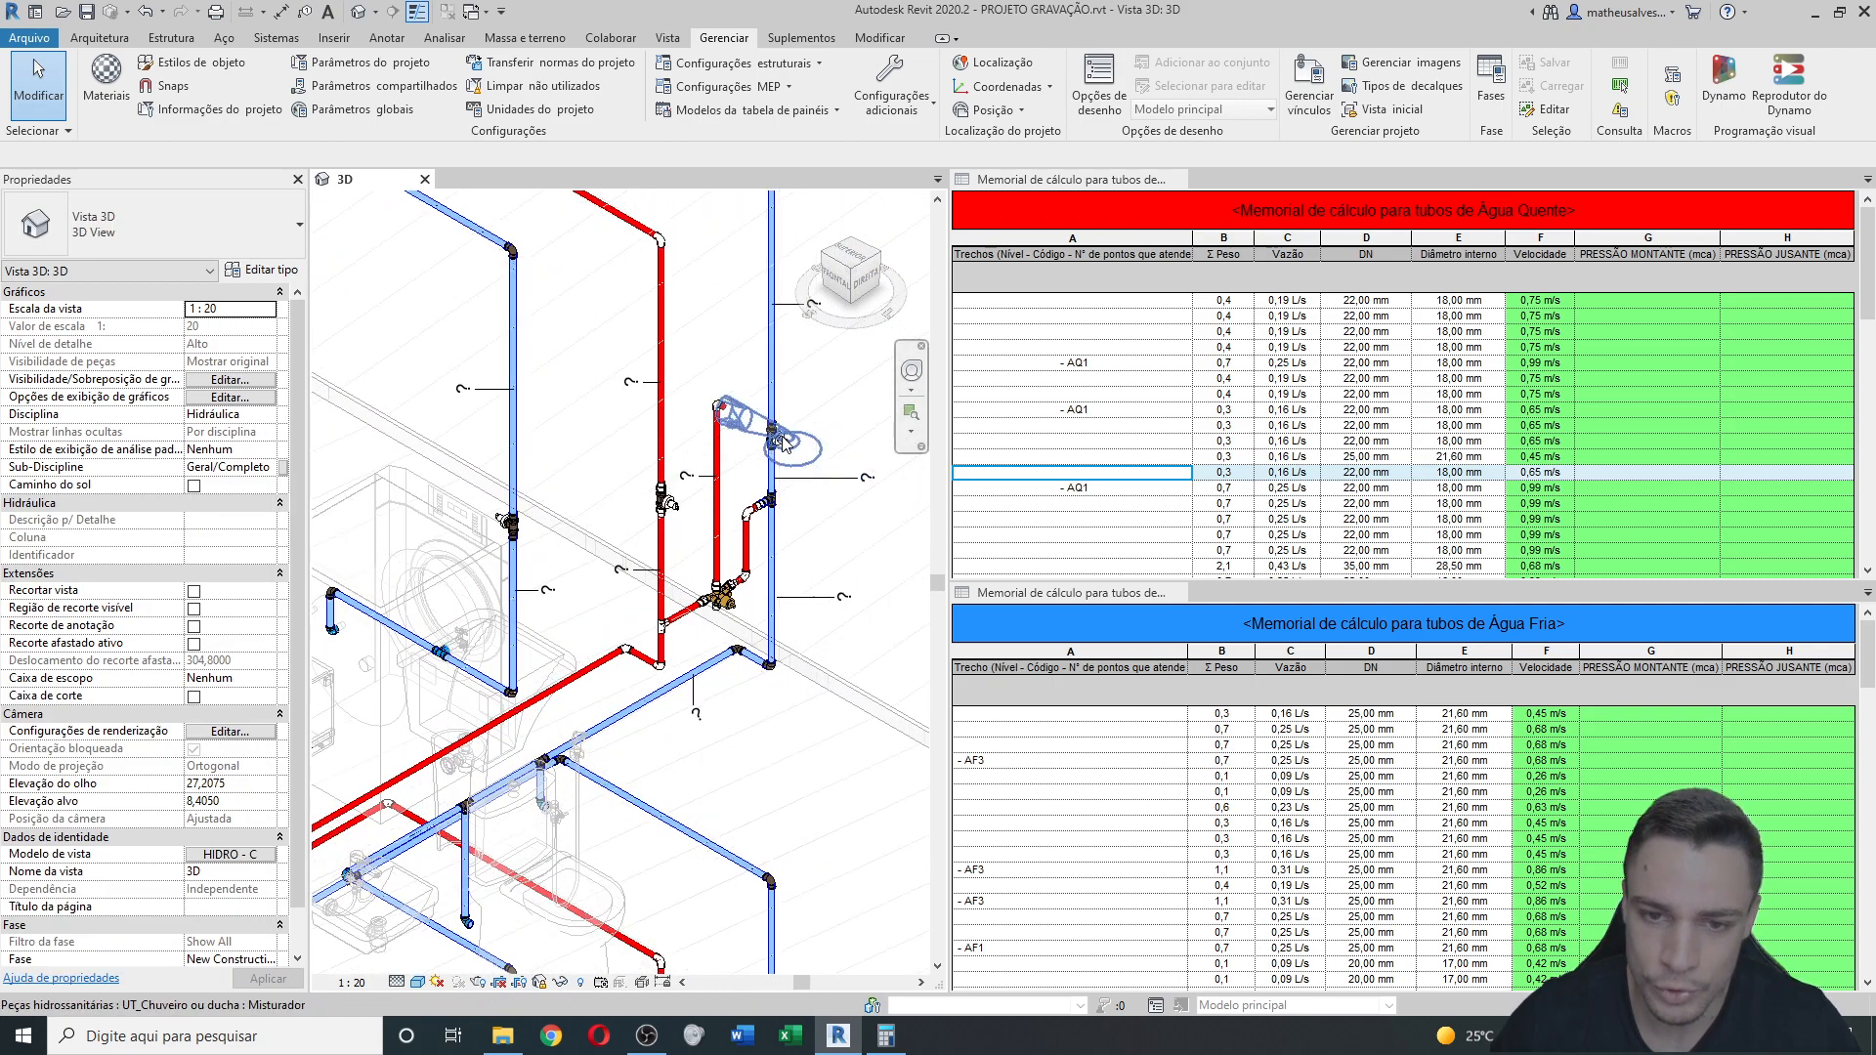
pyautogui.scroll(4, 741, 565)
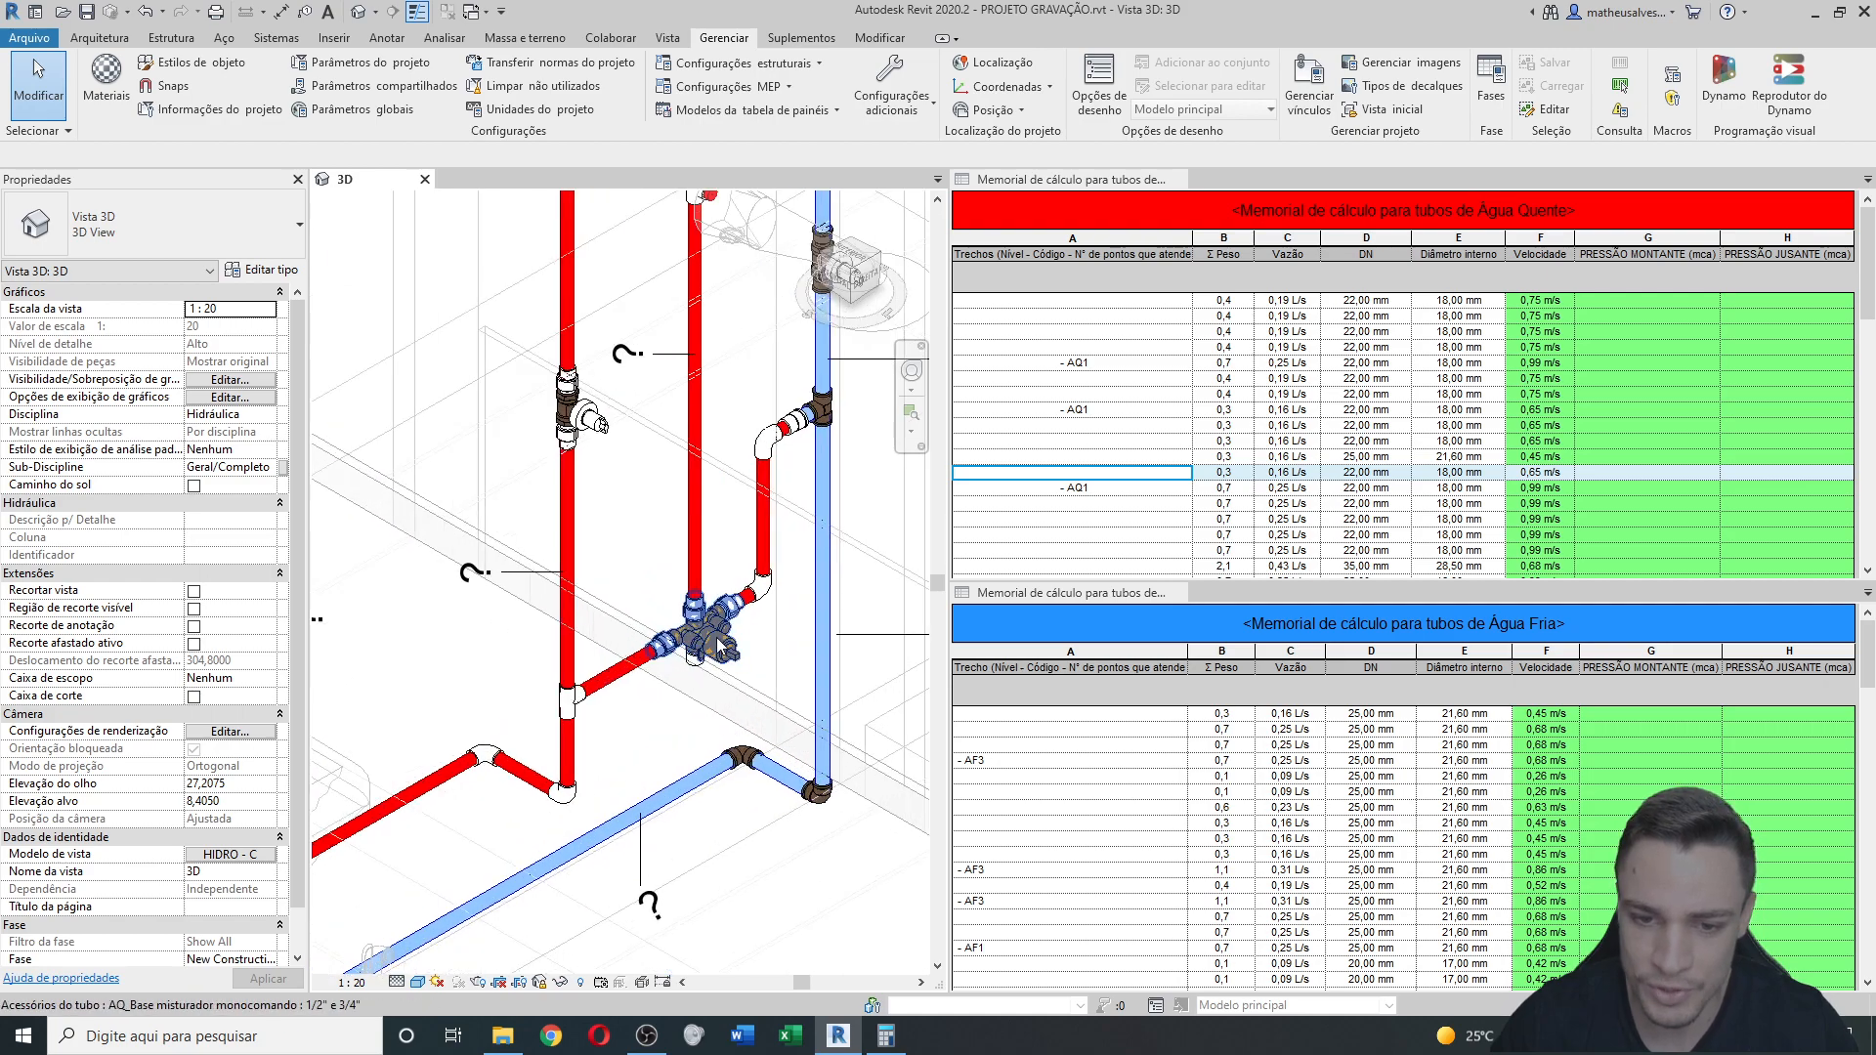
pyautogui.scroll(-3, 715, 641)
pyautogui.moveTo(677, 761); pyautogui.dragTo(706, 831, button='middle')
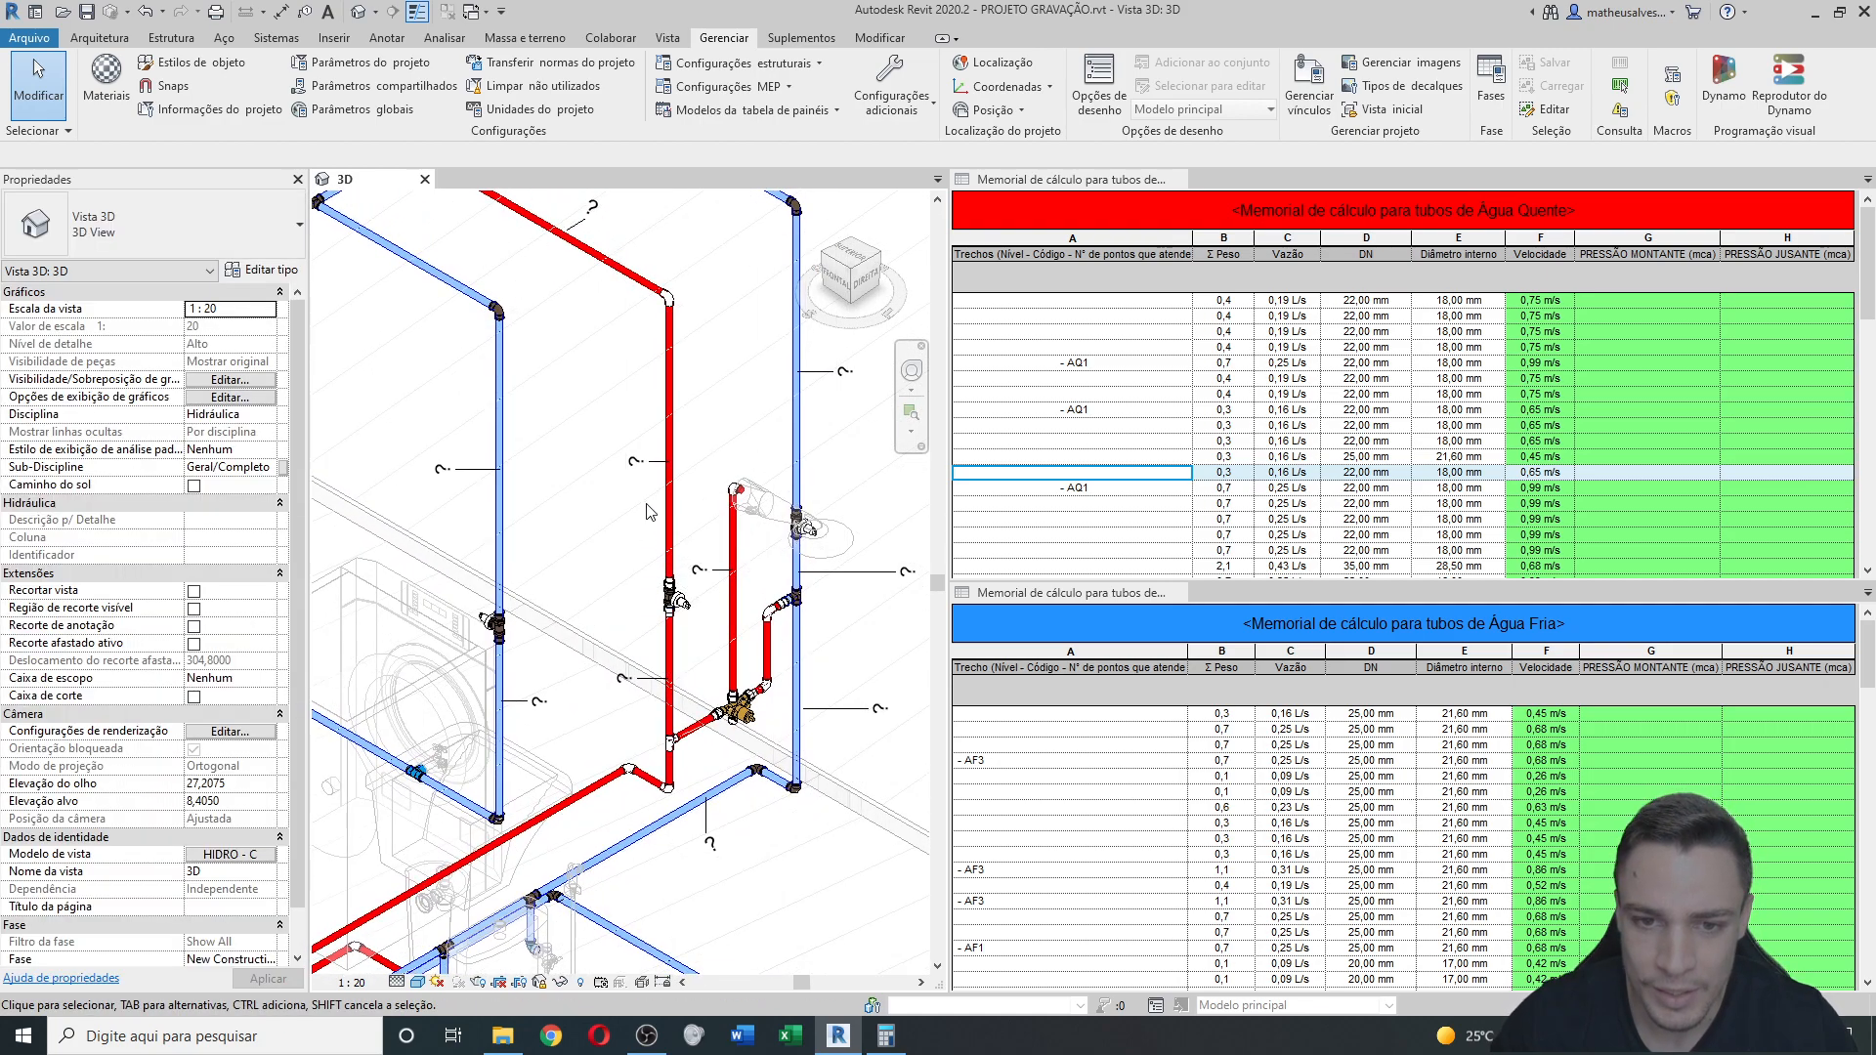
# Trace the hot and cold water branches back from the bathroom to the risers and rooftop tanks.
pyautogui.moveTo(406, 314); pyautogui.dragTo(669, 614, button='middle')
pyautogui.scroll(-2, 661, 553)
pyautogui.moveTo(475, 689); pyautogui.dragTo(641, 620, button='middle')
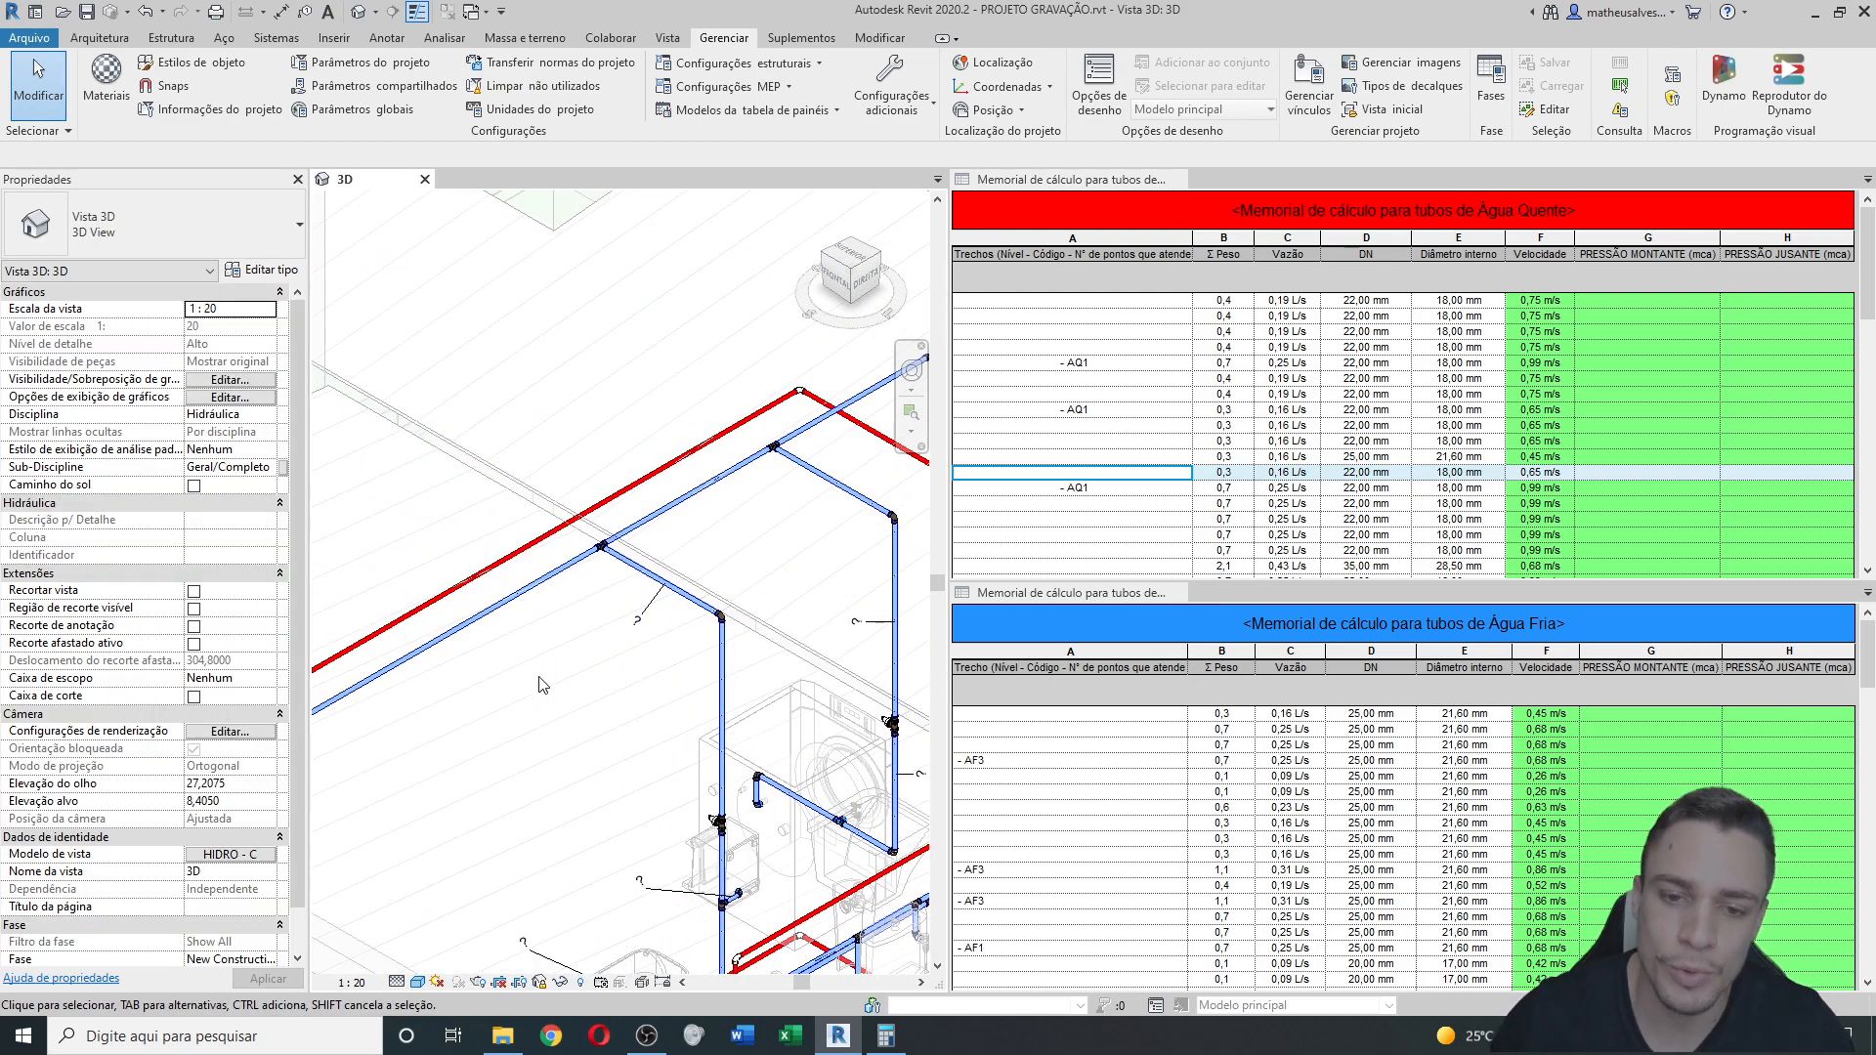
pyautogui.moveTo(578, 704); pyautogui.dragTo(784, 598, button='middle')
pyautogui.scroll(-2, 640, 635)
pyautogui.moveTo(453, 729); pyautogui.dragTo(736, 783, button='middle')
pyautogui.moveTo(678, 638); pyautogui.dragTo(642, 638, button='middle')
pyautogui.scroll(-2, 637, 625)
pyautogui.moveTo(757, 684); pyautogui.dragTo(630, 636, button='middle')
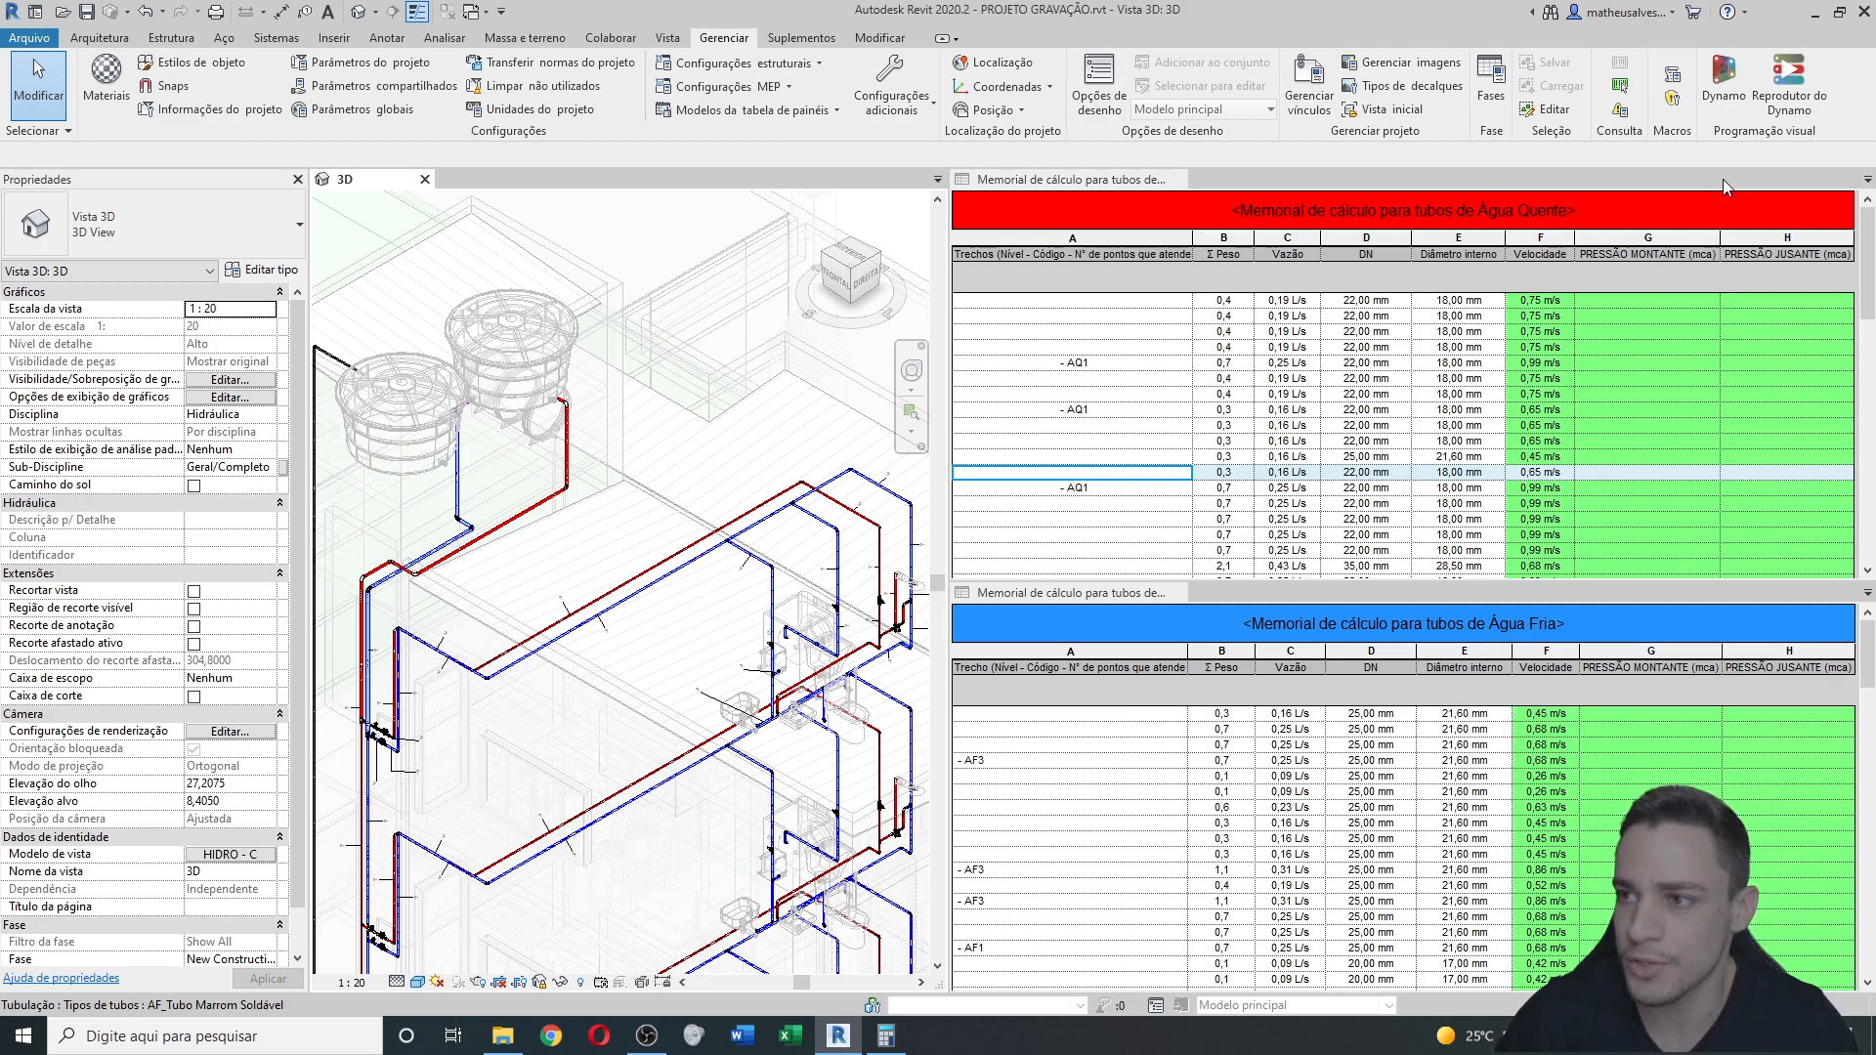
# Load the script folder drive-download-20210616T155654Z-001 from drive D: into Dynamo Player.
pyautogui.click(1784, 98)
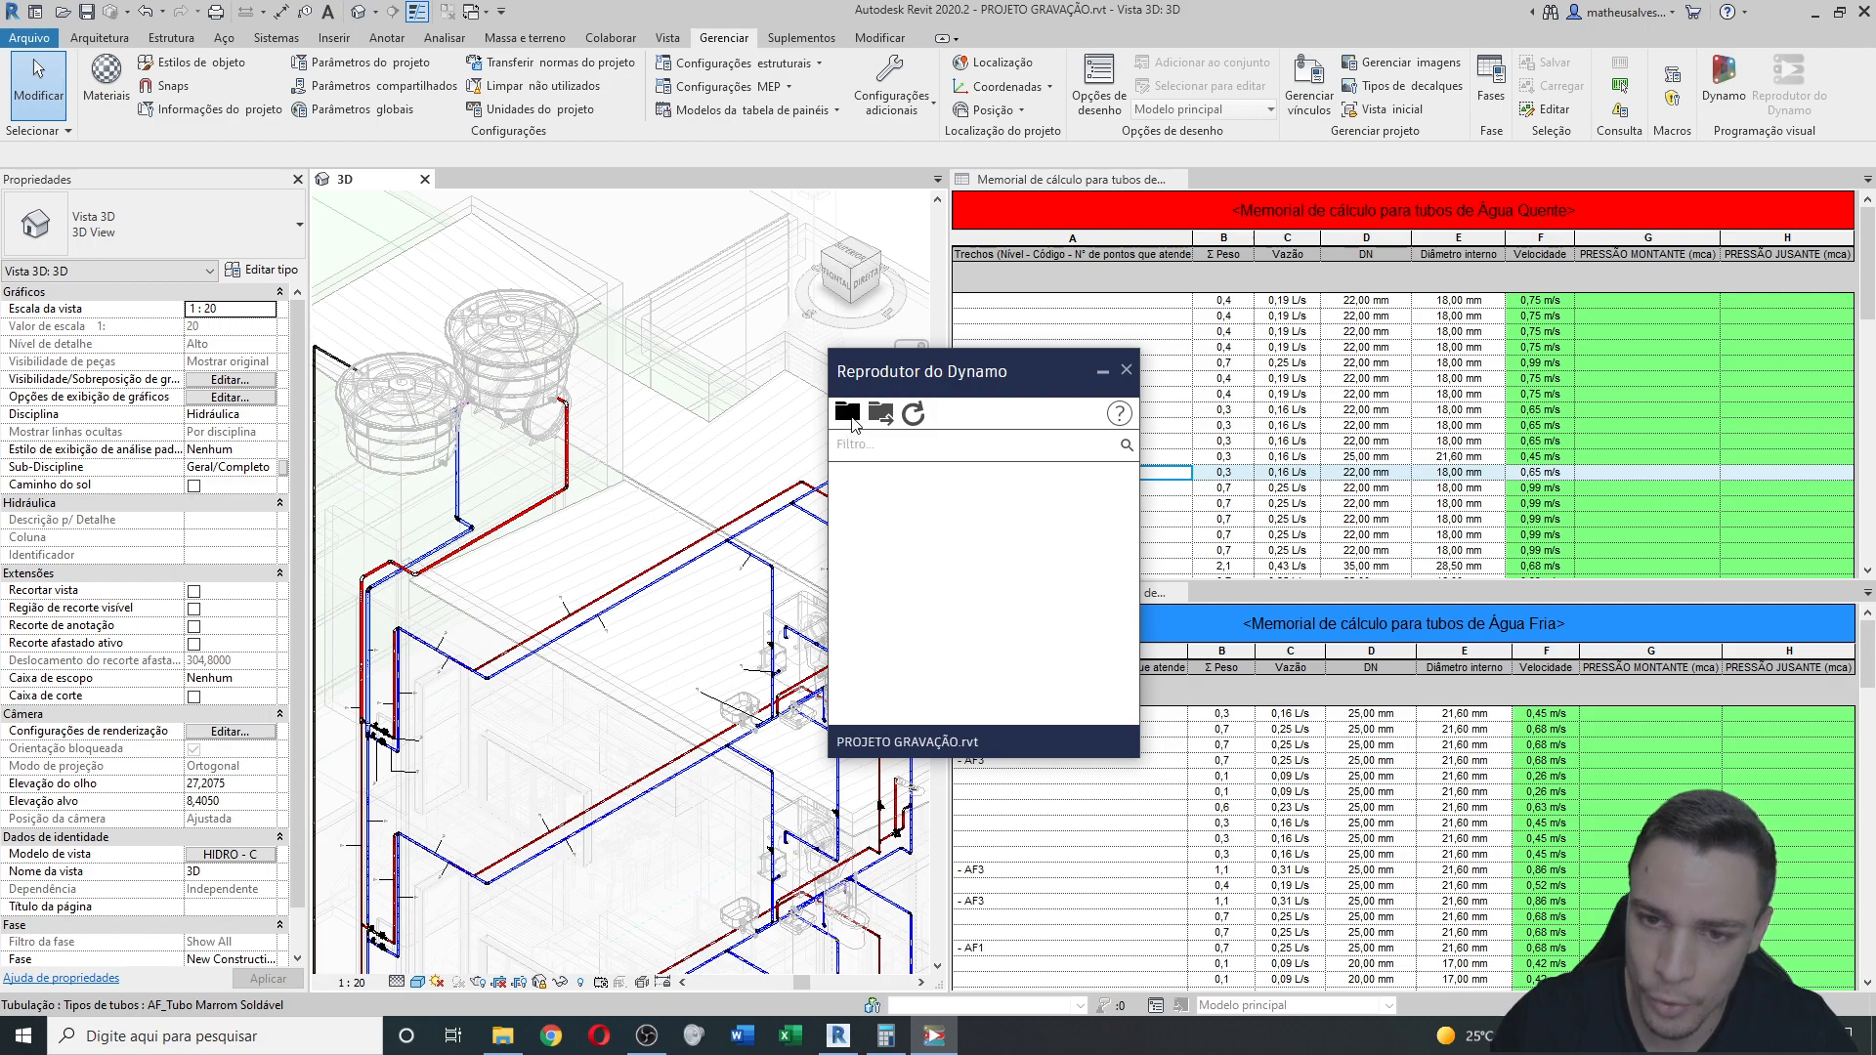
pyautogui.click(848, 412)
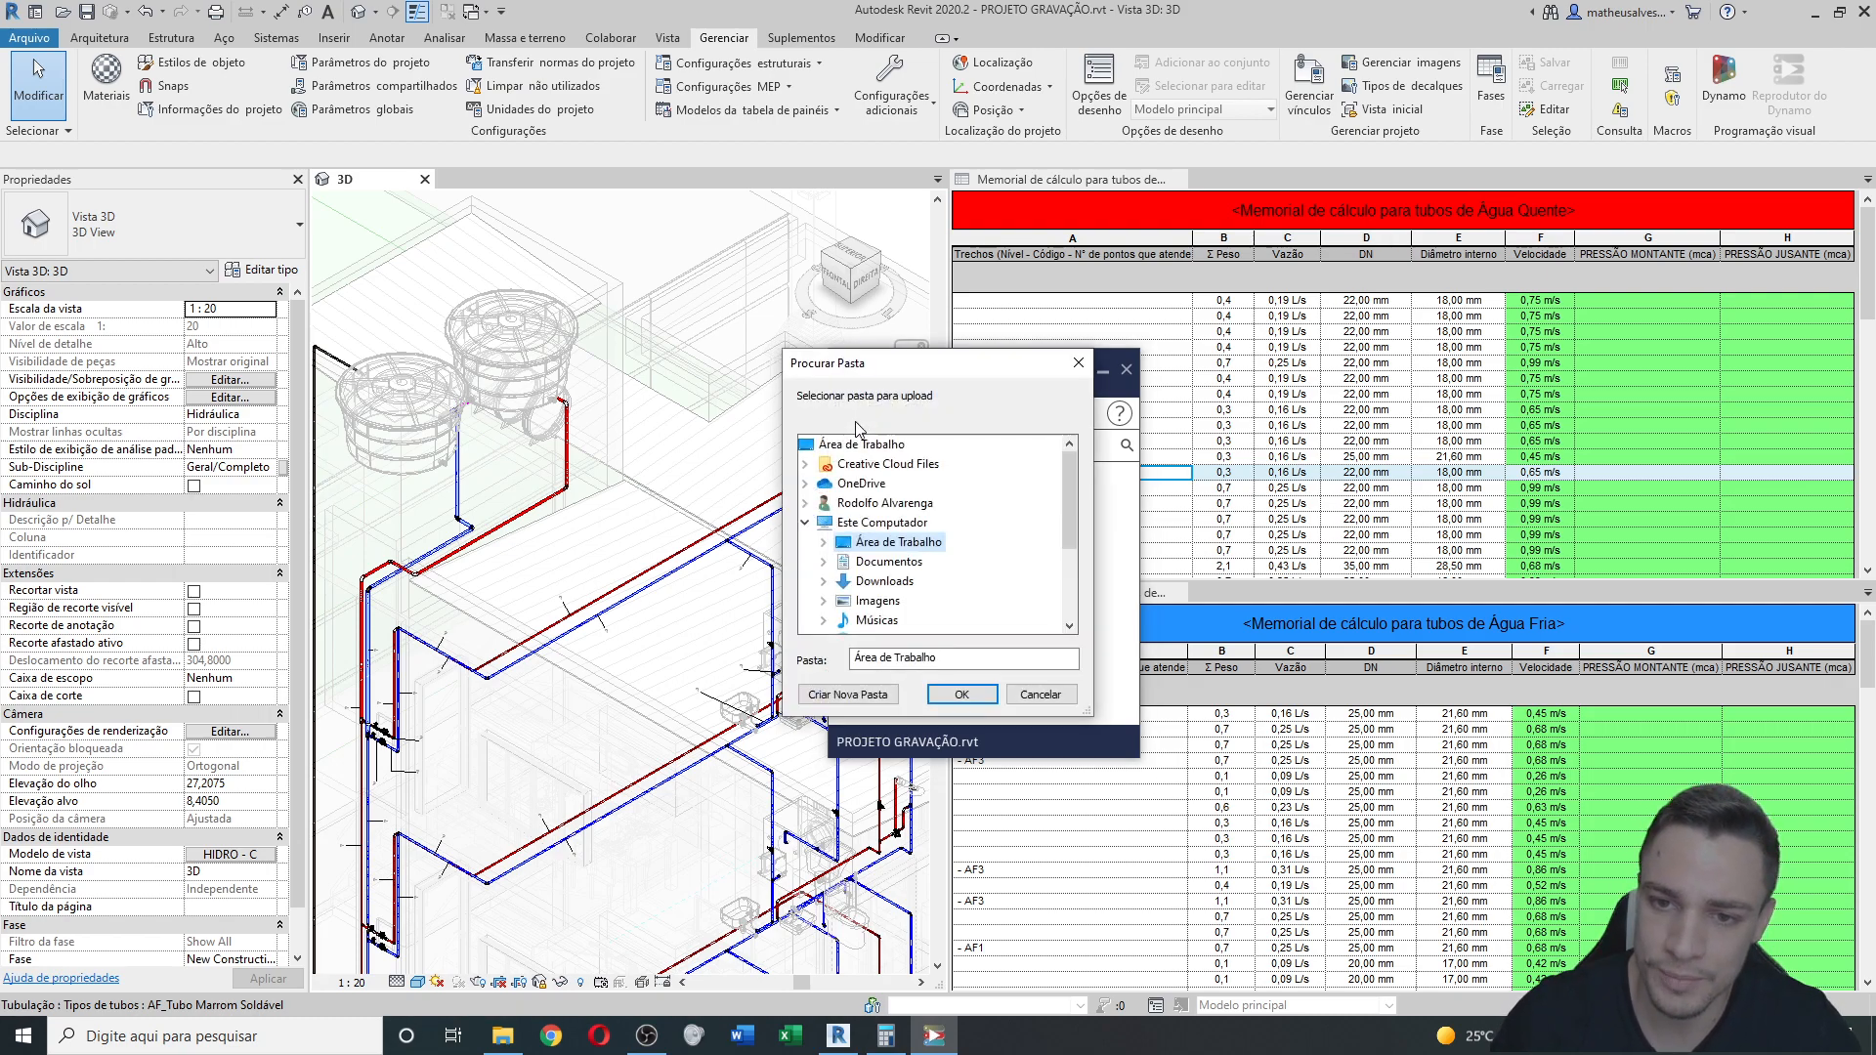
pyautogui.scroll(-3, 841, 508)
pyautogui.click(824, 564)
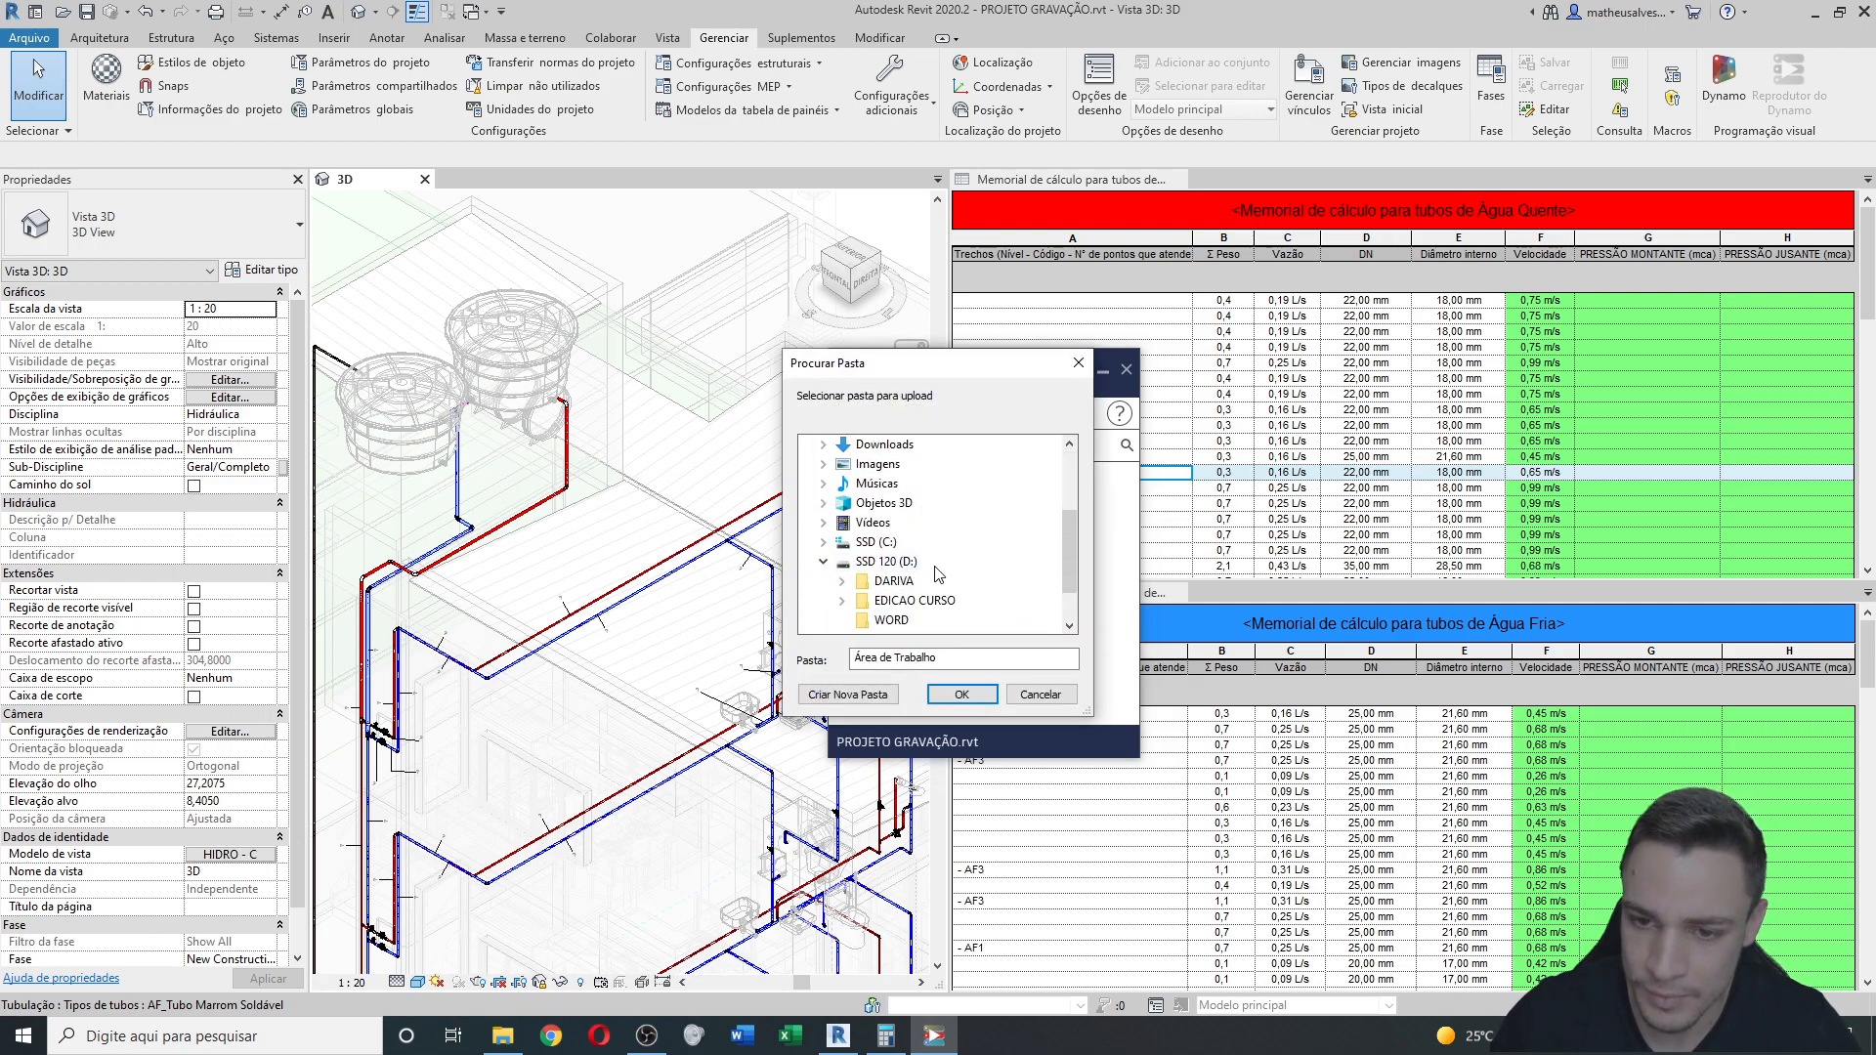
pyautogui.click(843, 583)
pyautogui.scroll(-1, 922, 584)
pyautogui.click(967, 543)
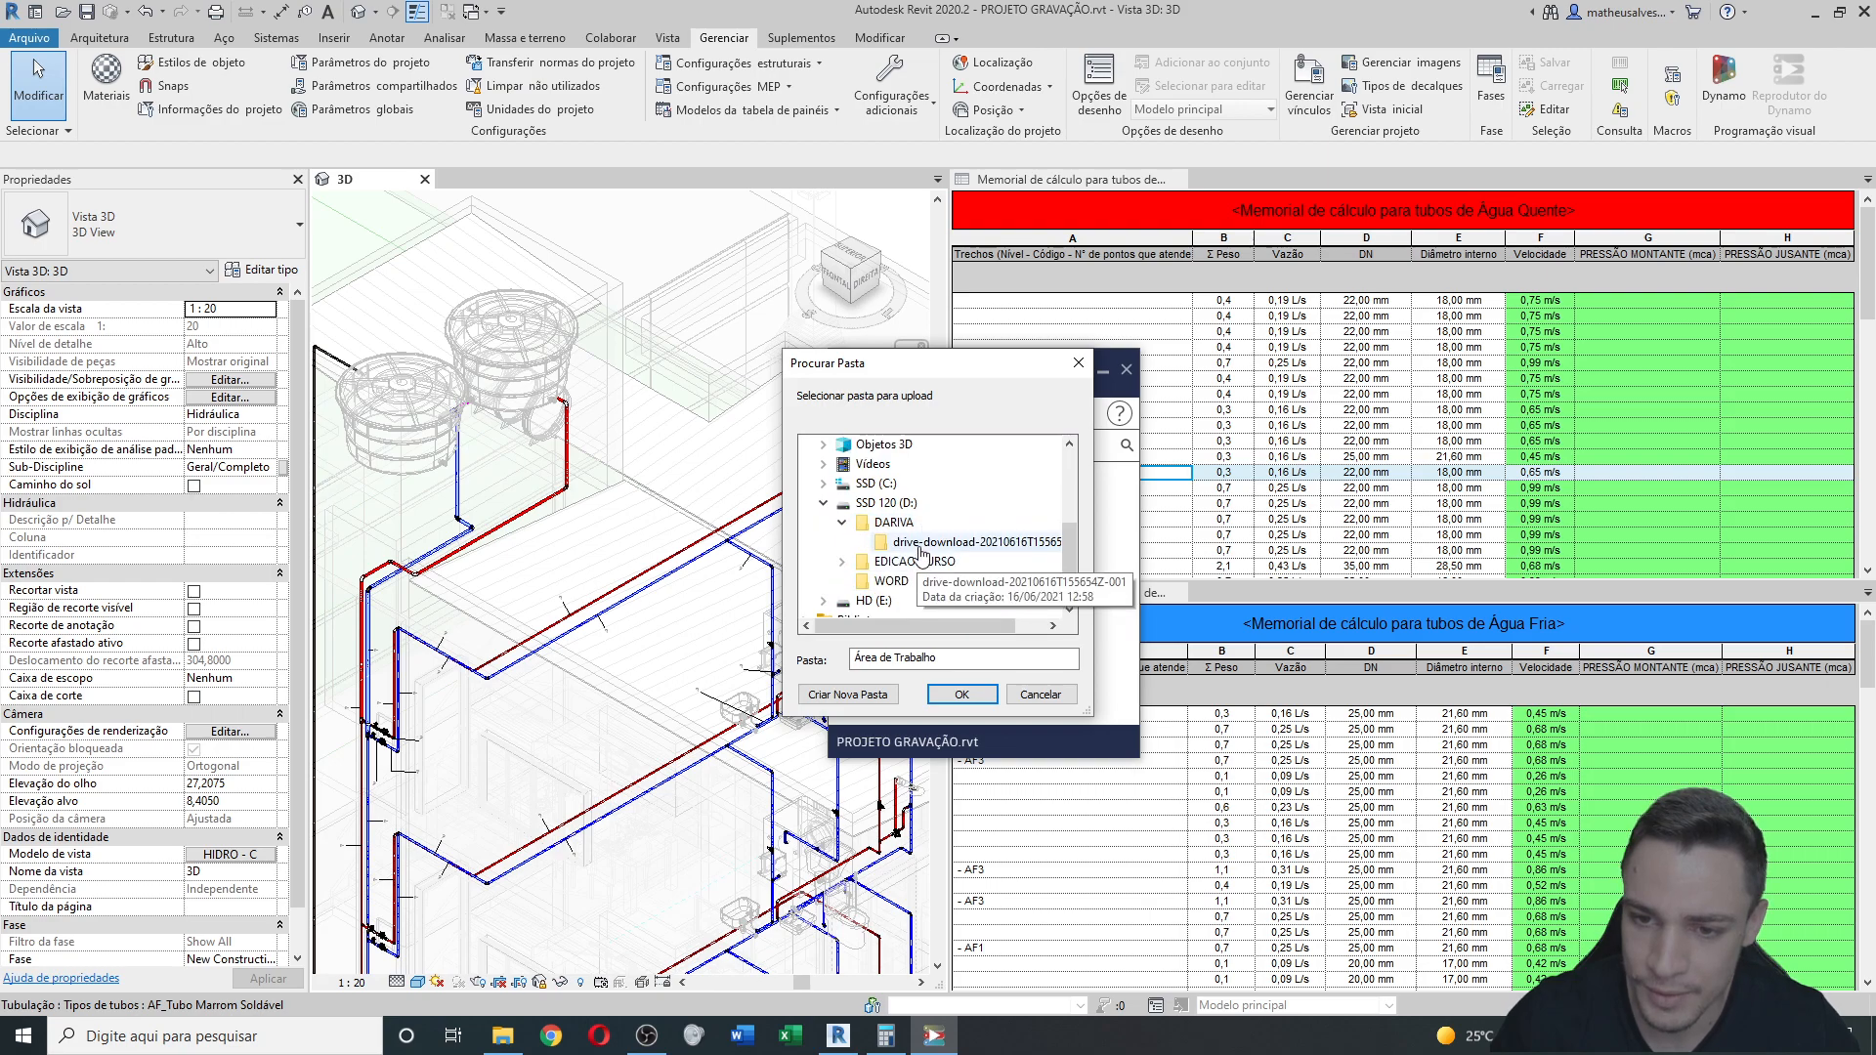
pyautogui.click(968, 695)
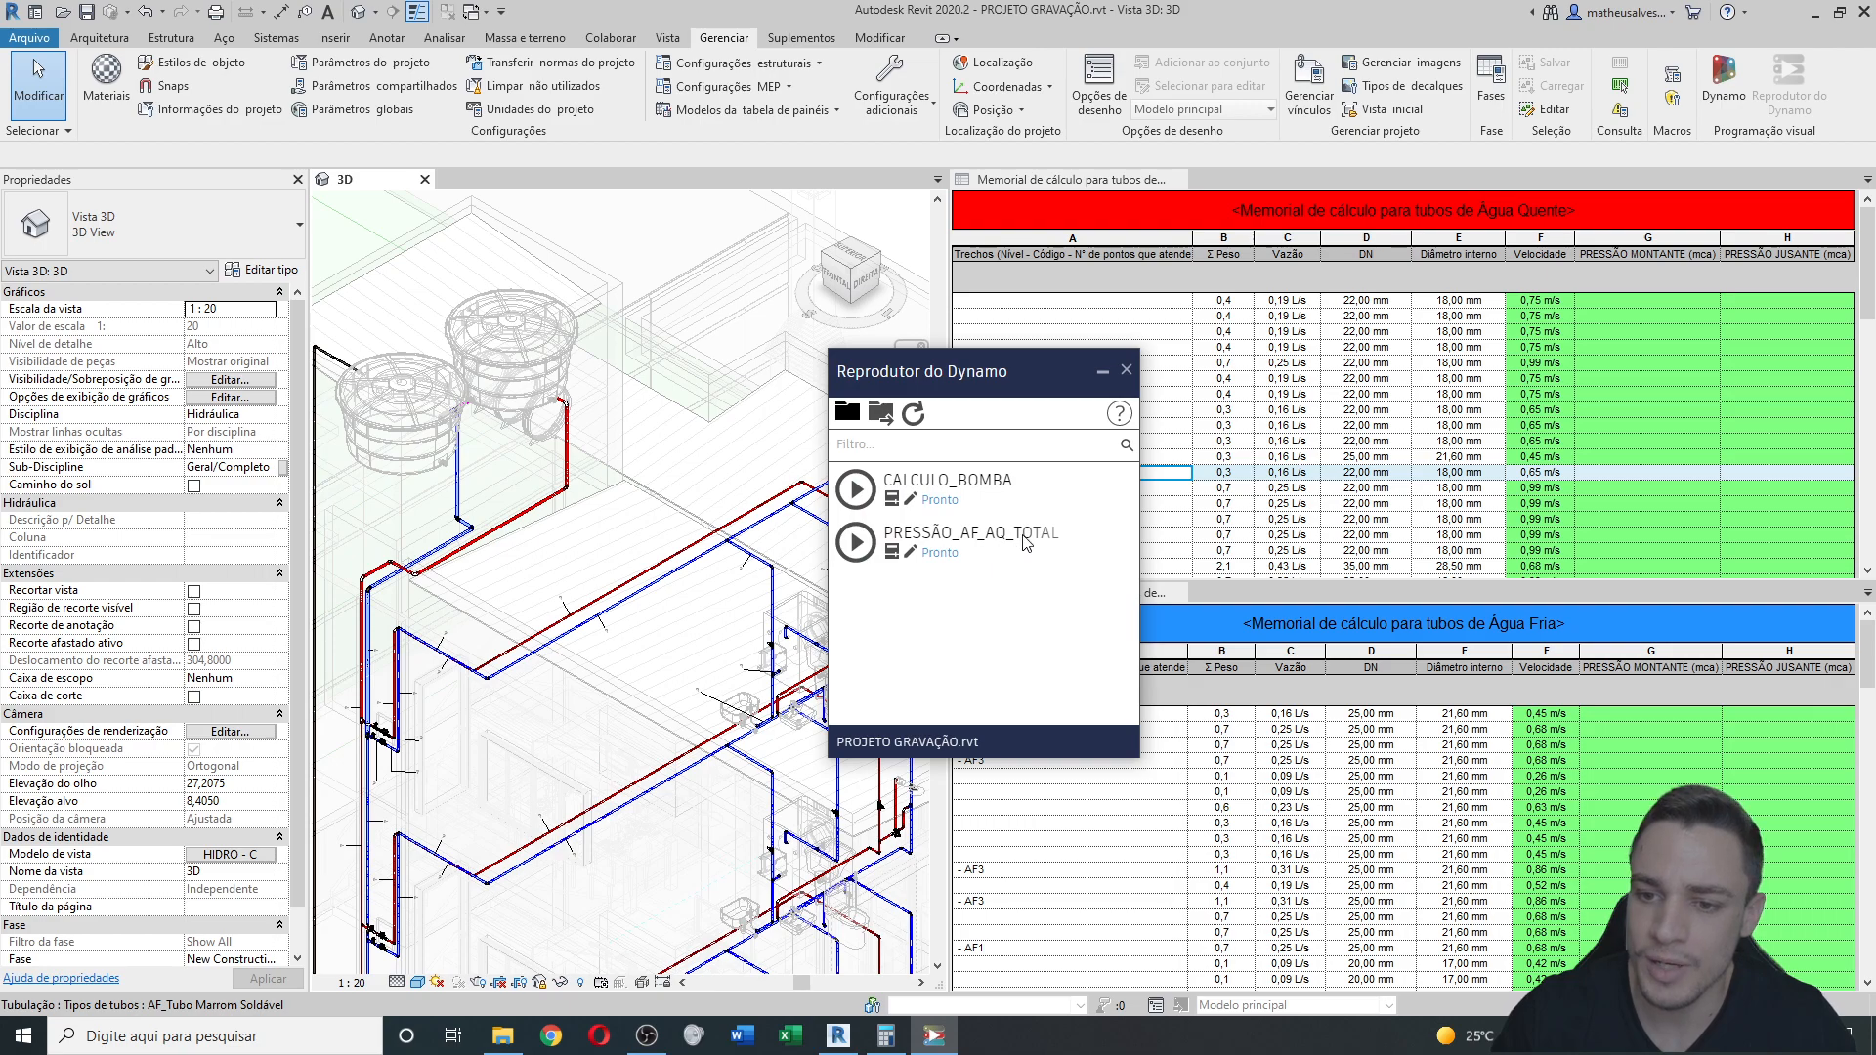
# Run the PRESSÃO_AF_AQ_TOTAL script and minimize Dynamo Player.
pyautogui.click(857, 542)
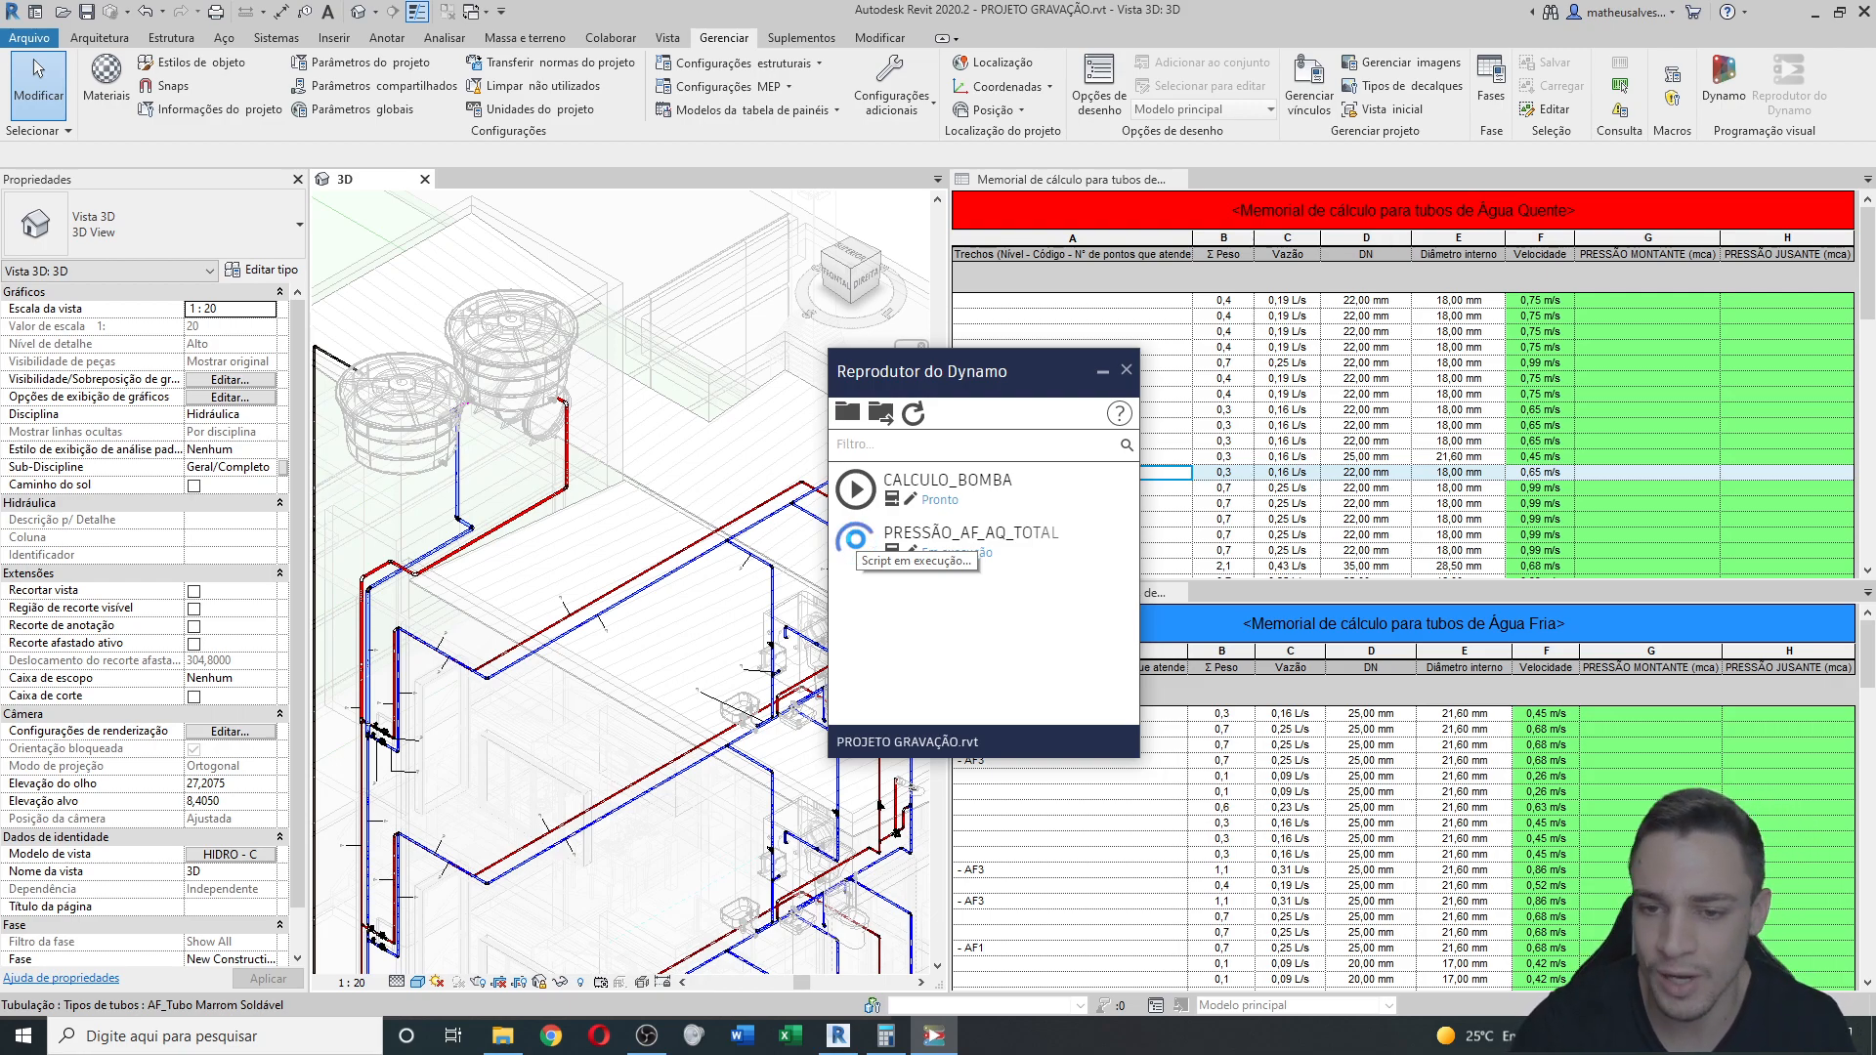
pyautogui.click(1100, 370)
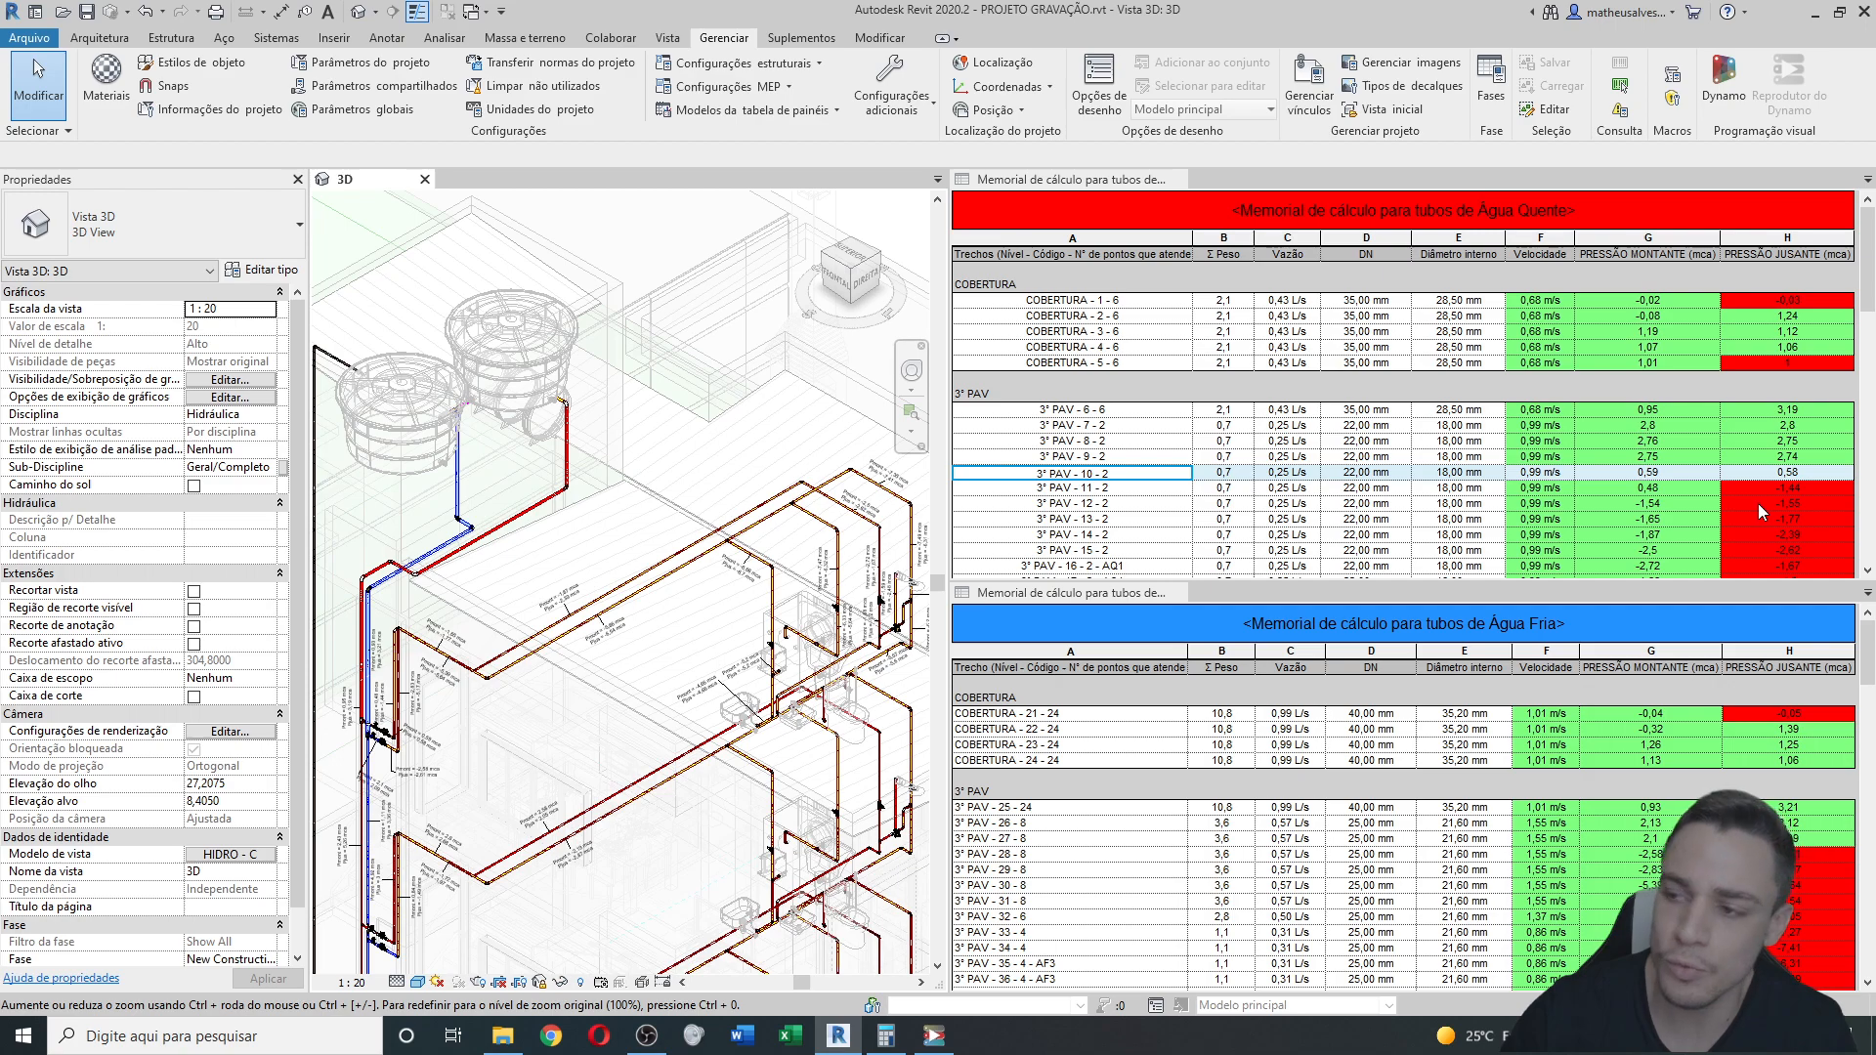
# Review the upstream and downstream pressures and the highlighted fixture rows for 3° PAV in the hot water schedule.
pyautogui.scroll(-4, 1720, 489)
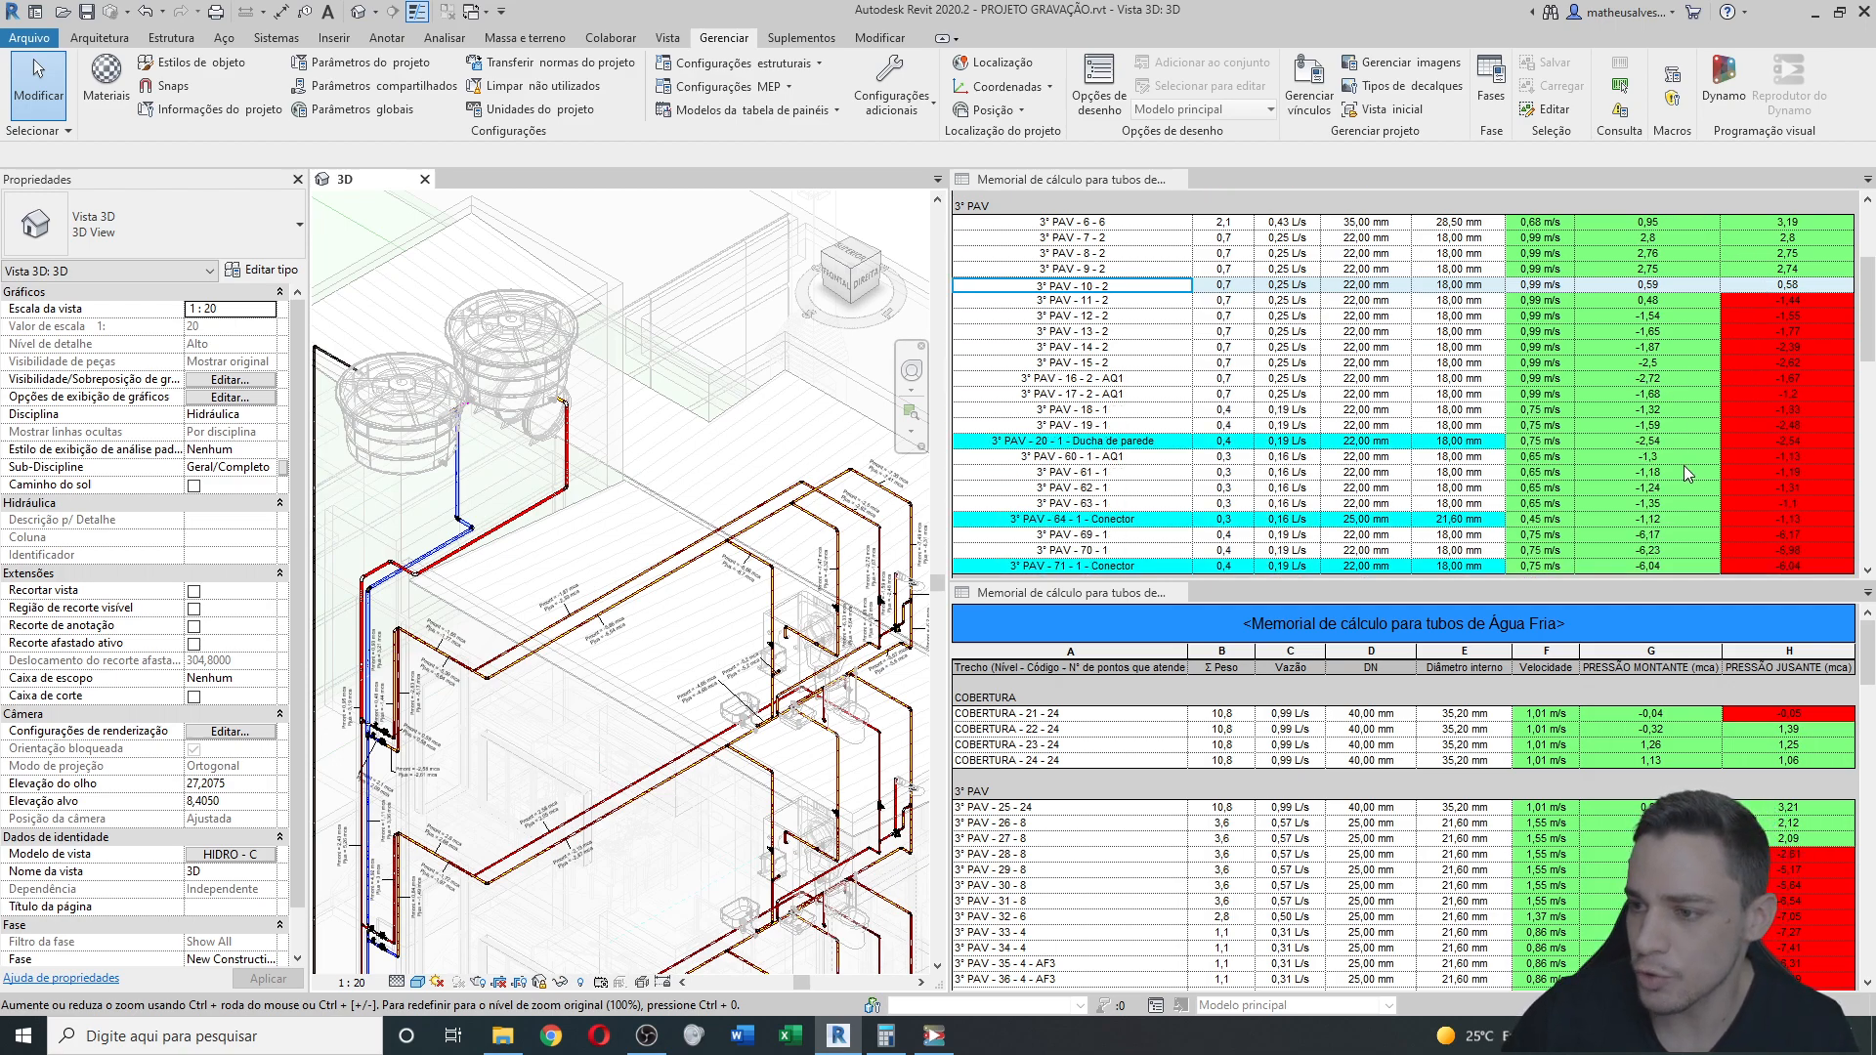
pyautogui.click(1102, 443)
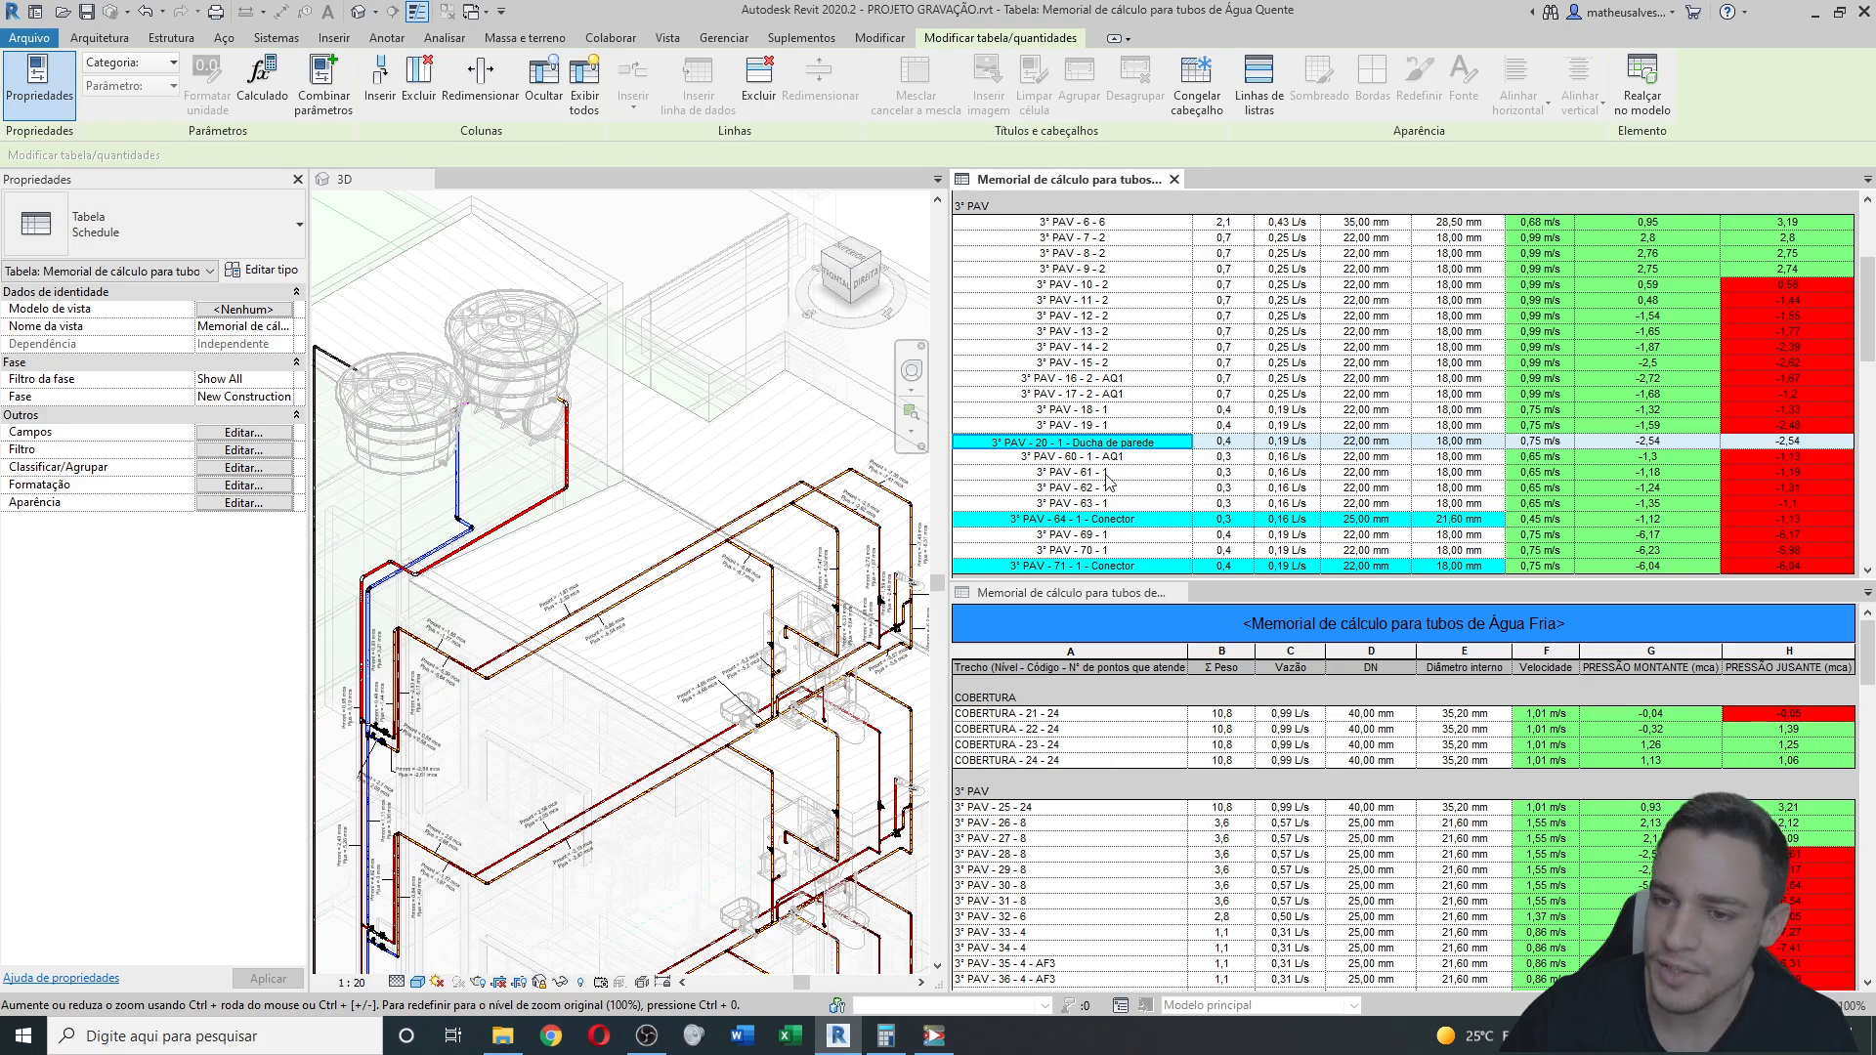
pyautogui.scroll(1, 1112, 482)
pyautogui.click(1147, 520)
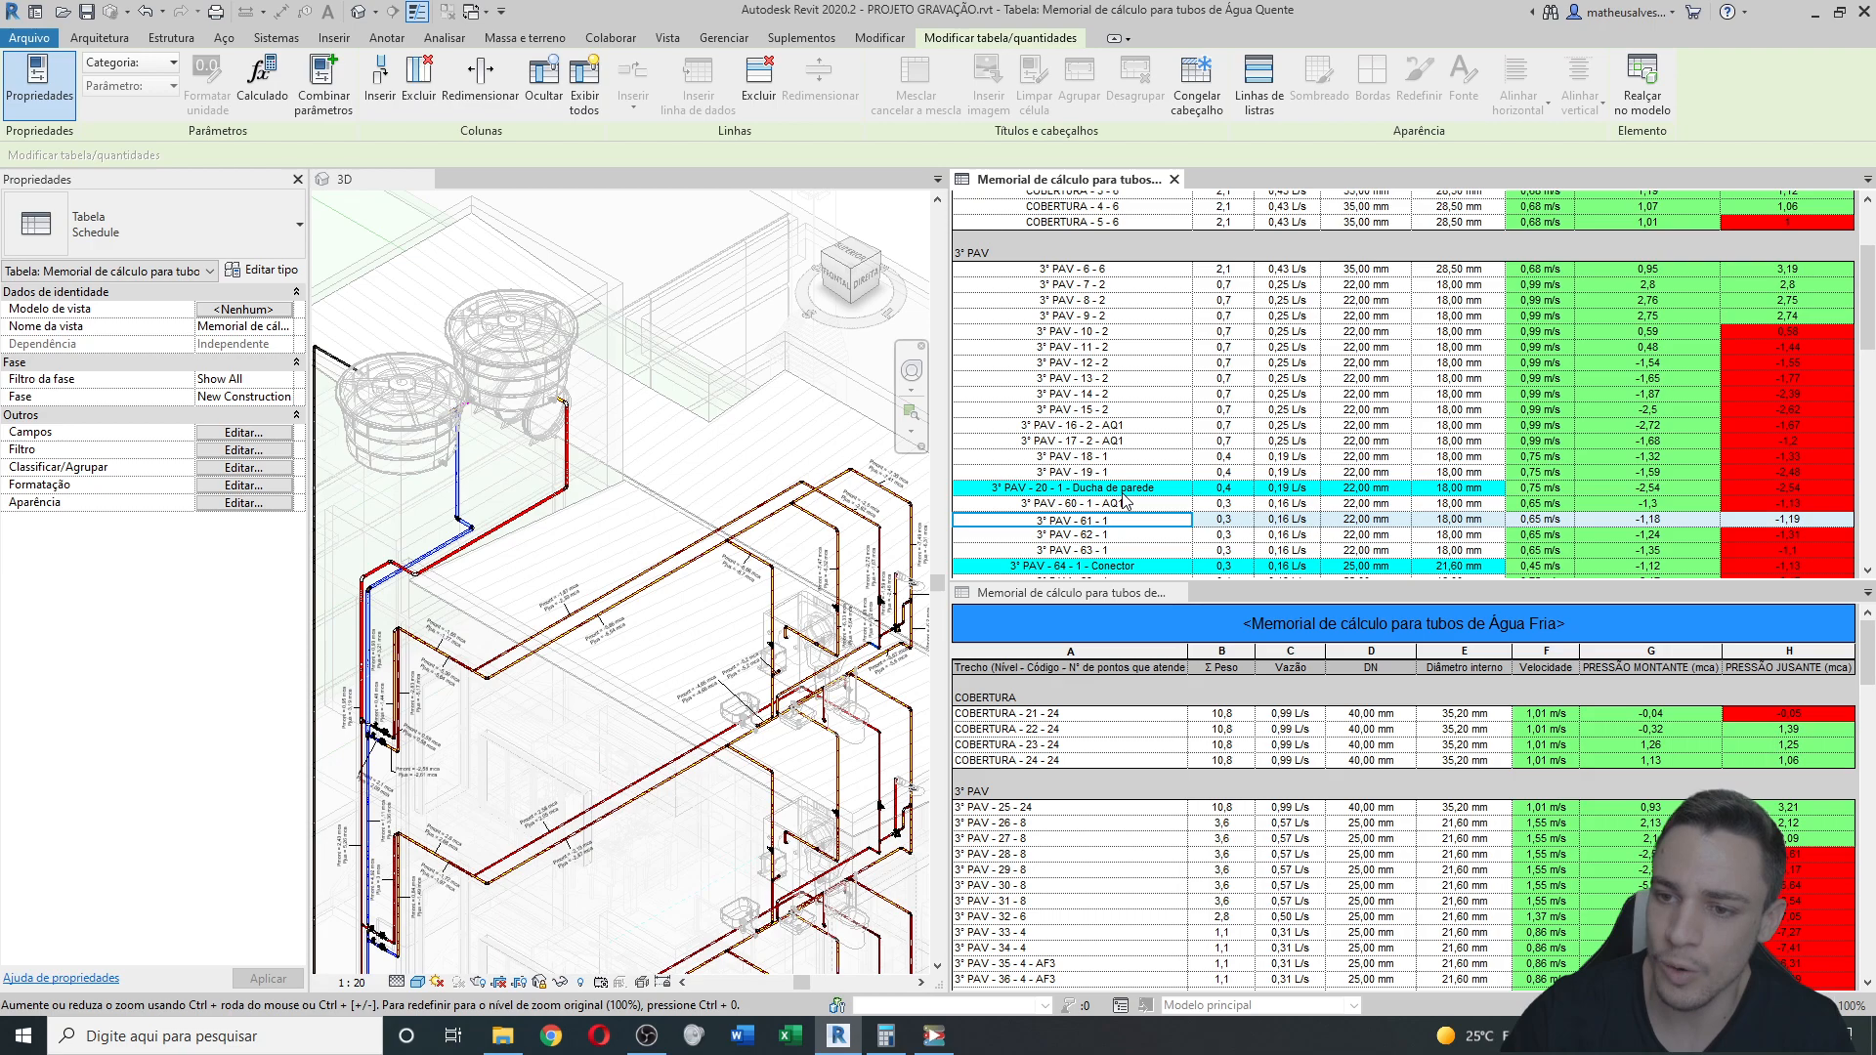
pyautogui.click(1121, 494)
pyautogui.scroll(3, 1107, 442)
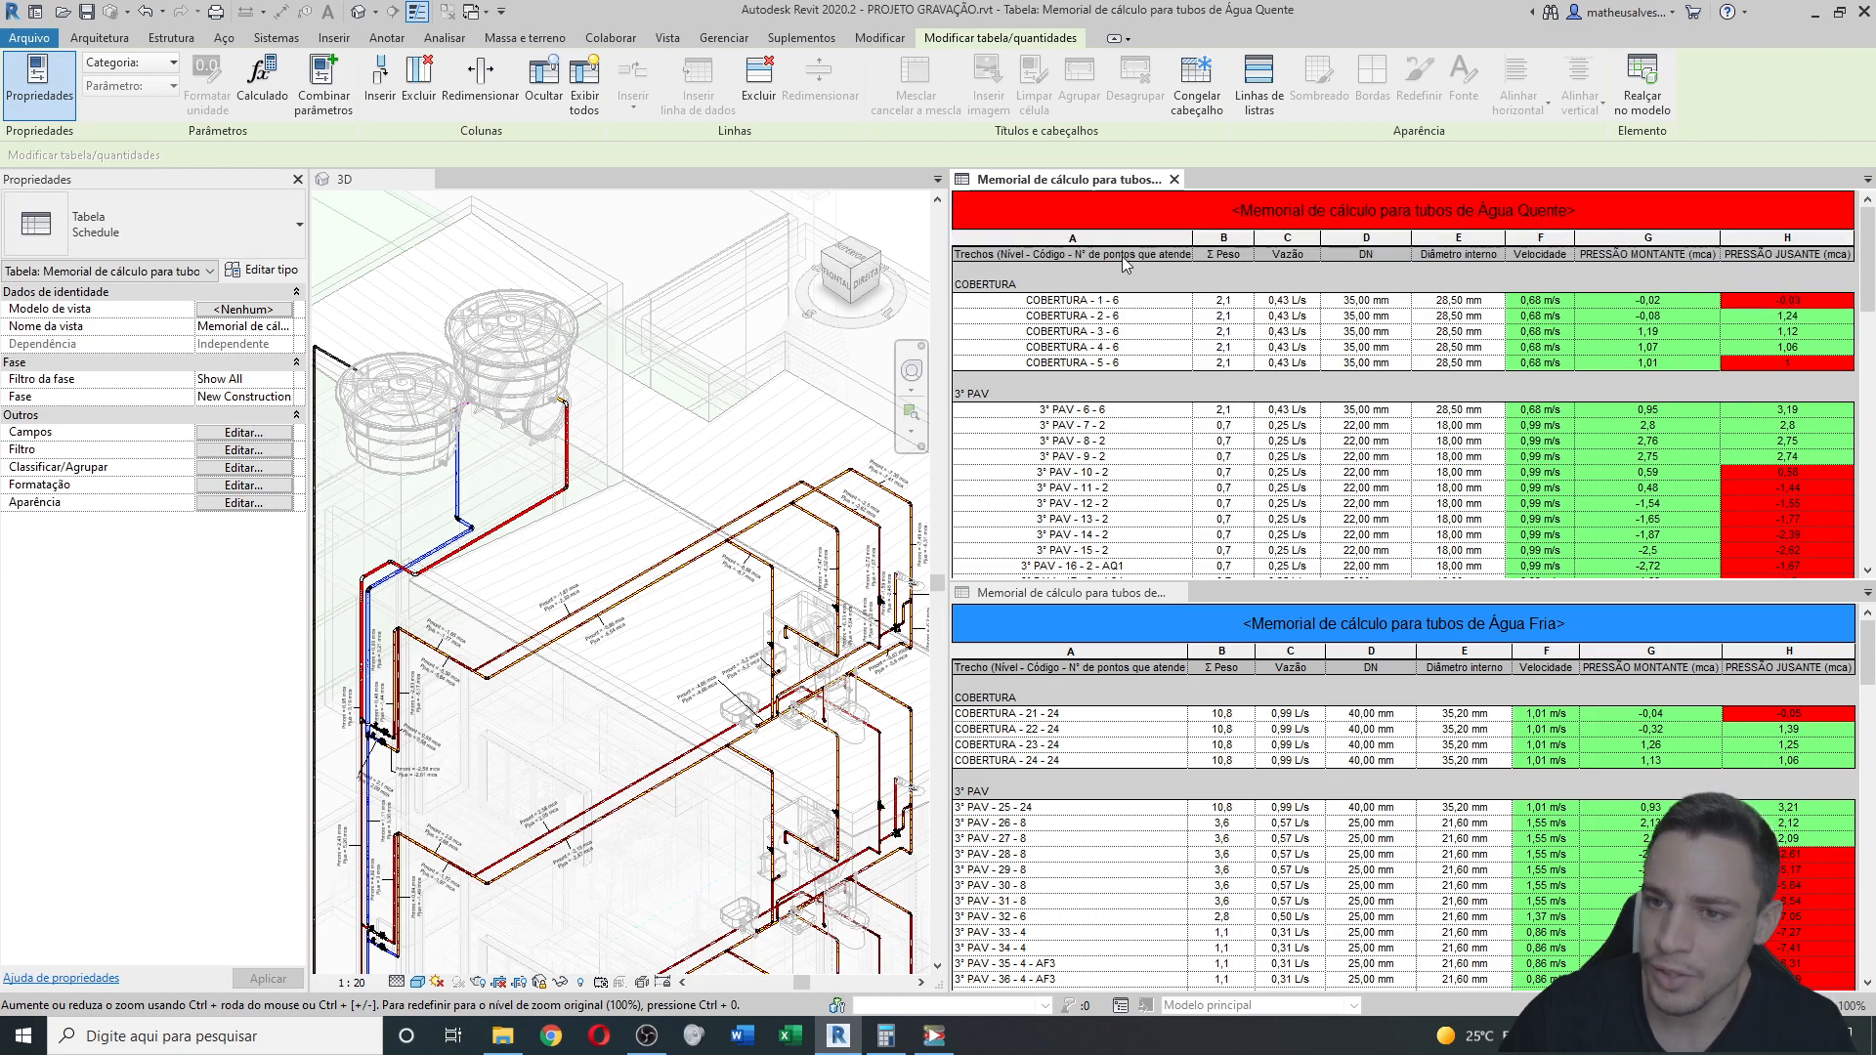
# Read the full header text of the pipe segment column in the hot water schedule.
pyautogui.click(1017, 257)
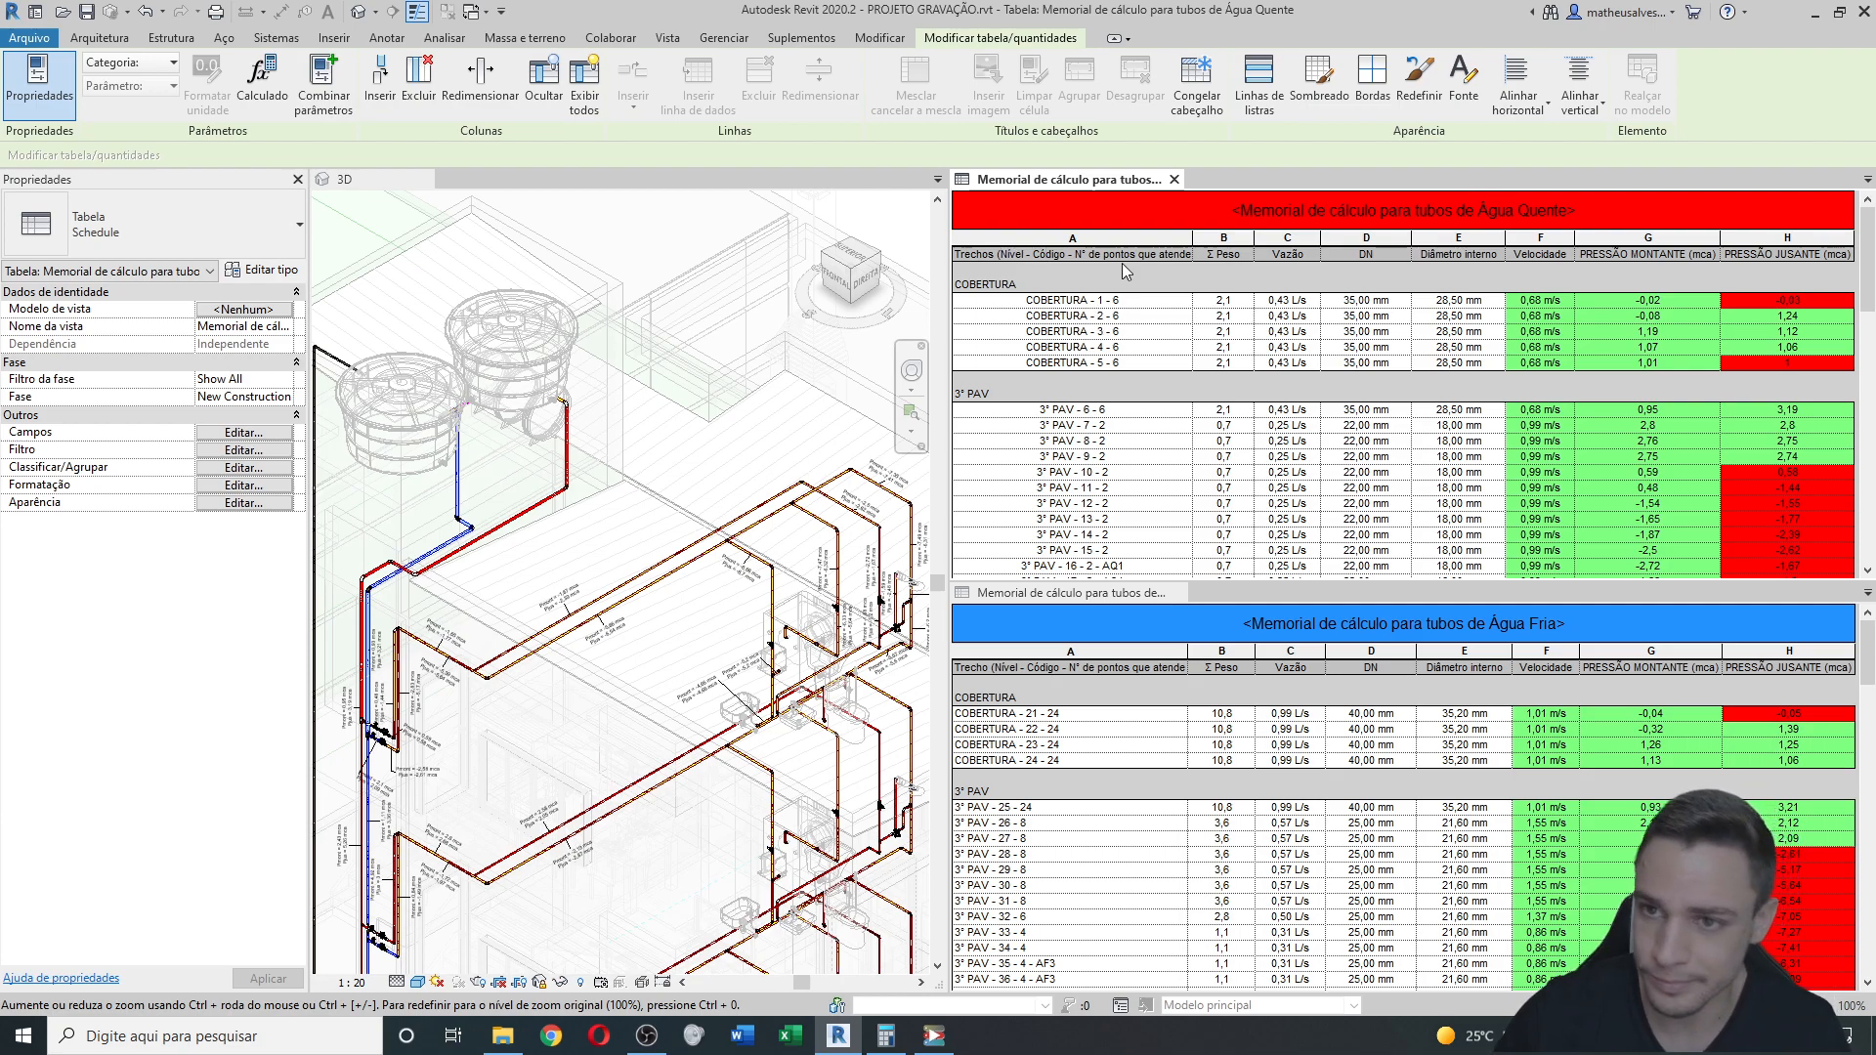
pyautogui.moveTo(1091, 257); pyautogui.dragTo(1211, 256)
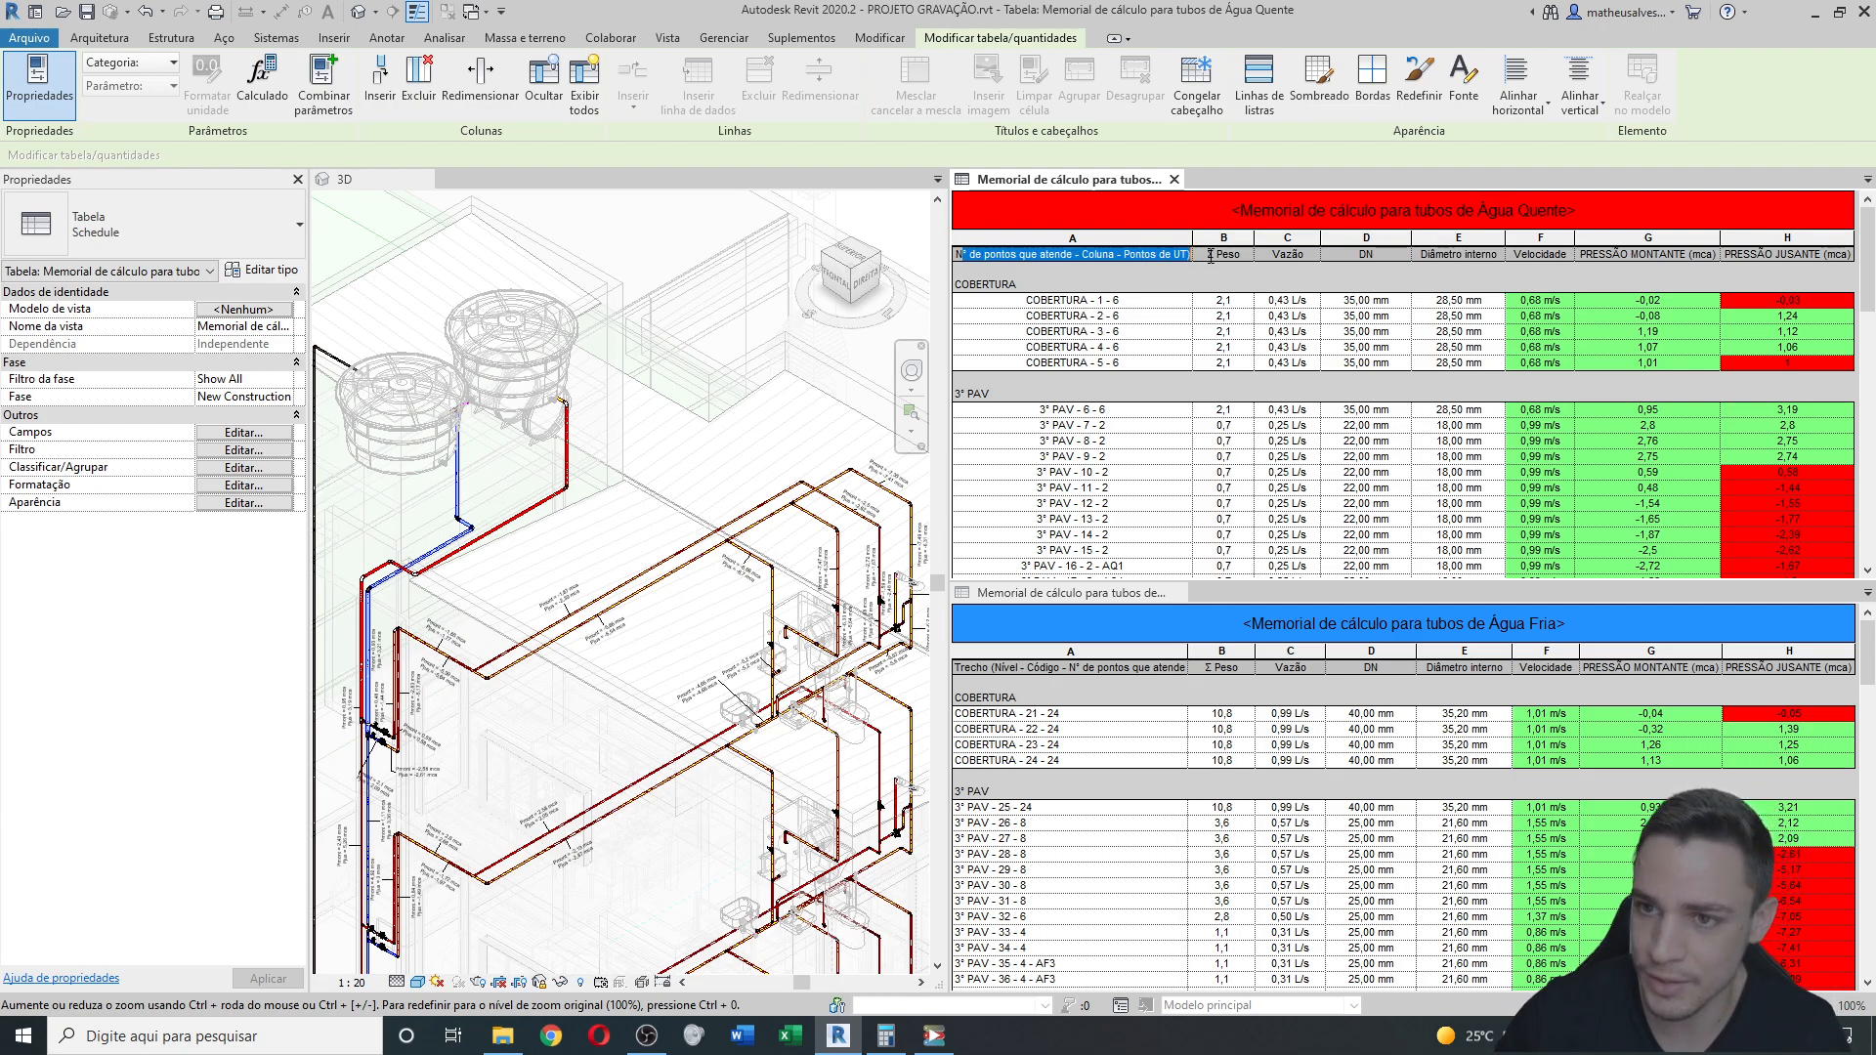
pyautogui.click(1100, 259)
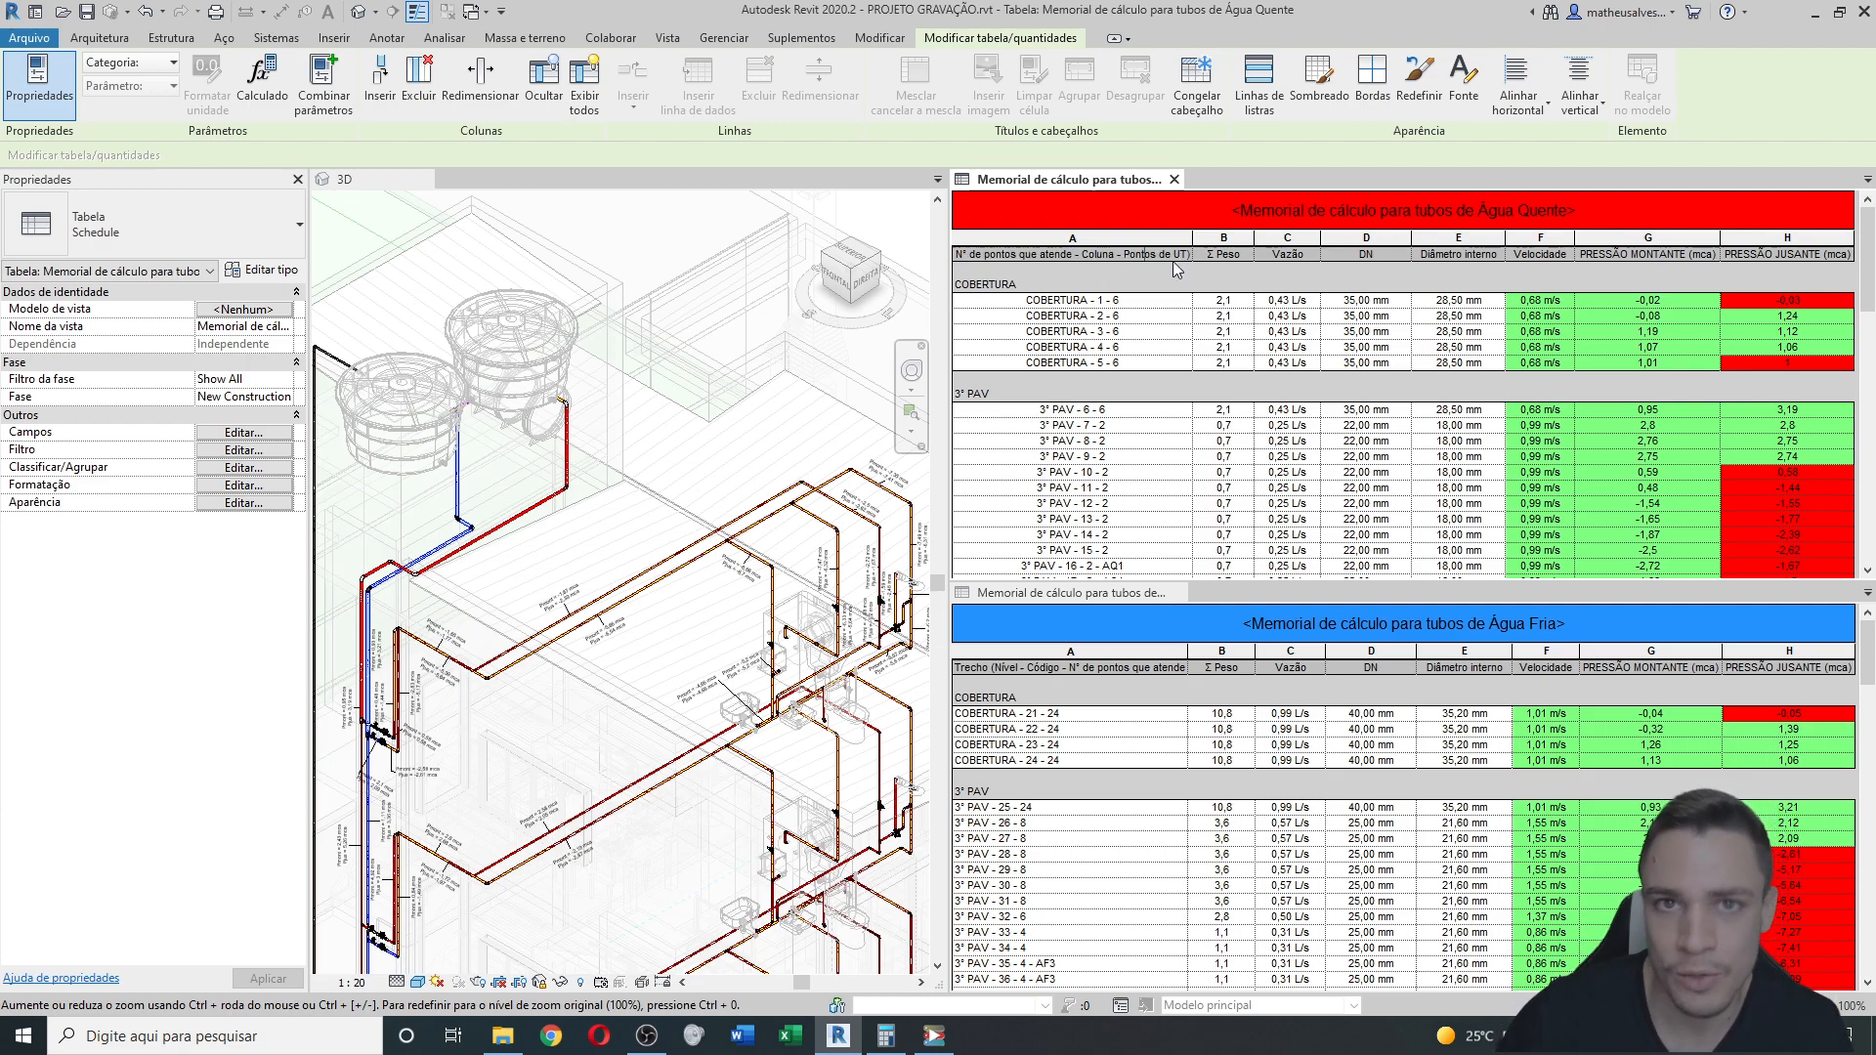
# Check the 3° PAV segment codes in the hot water schedule, including segments 6, 16 (AQ1) and 20 (Ducha de parede).
pyautogui.click(1066, 417)
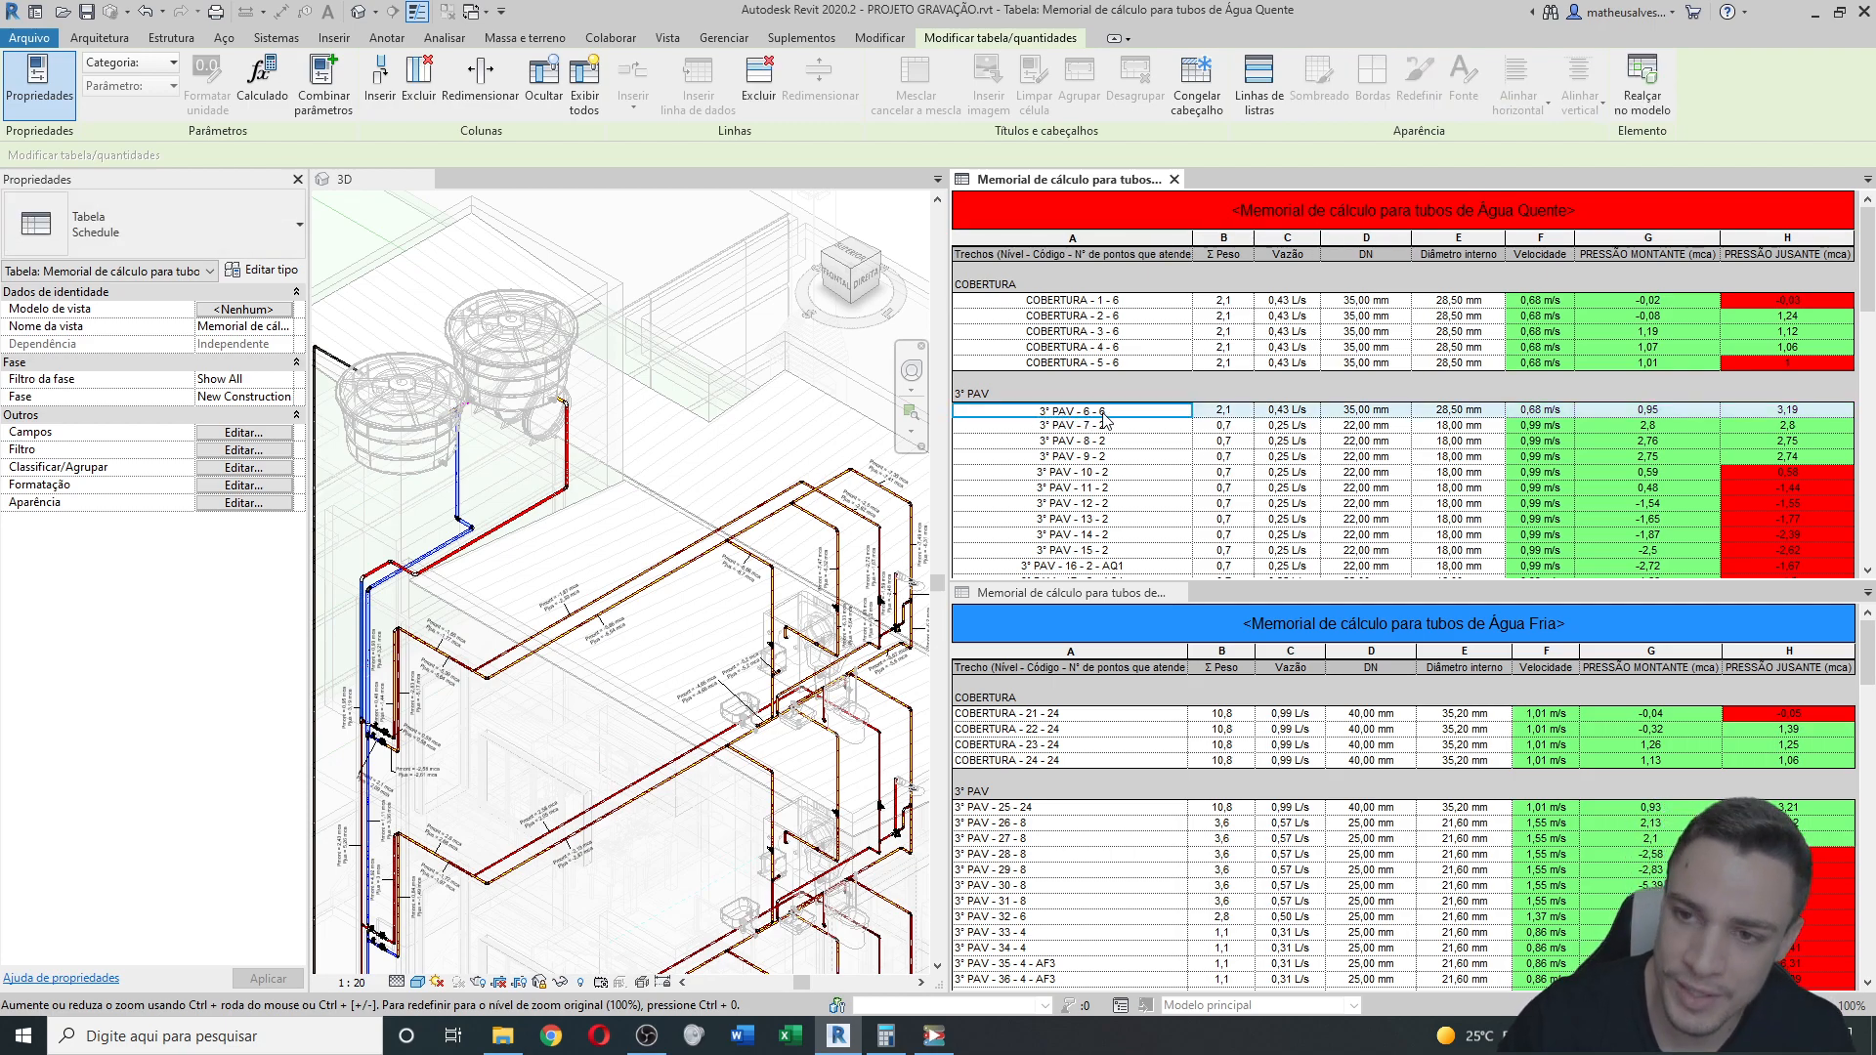
pyautogui.scroll(-3, 1105, 420)
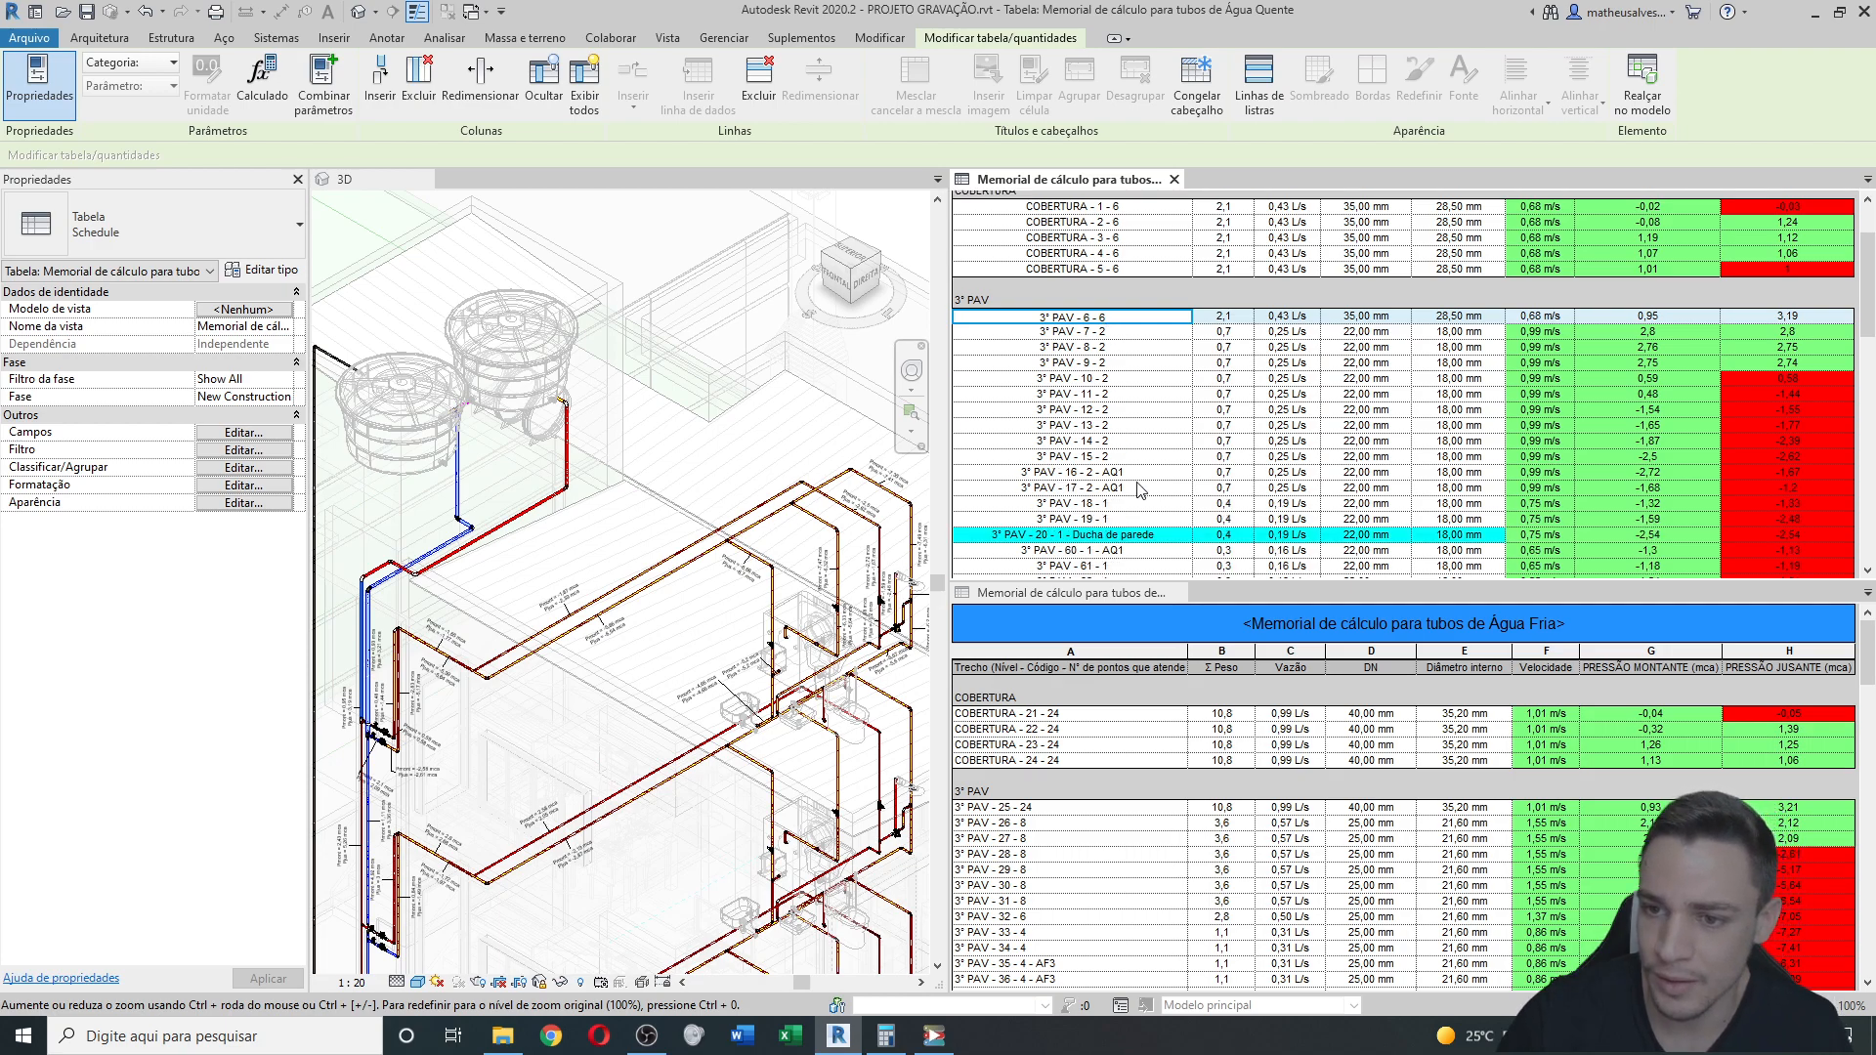
pyautogui.click(1126, 474)
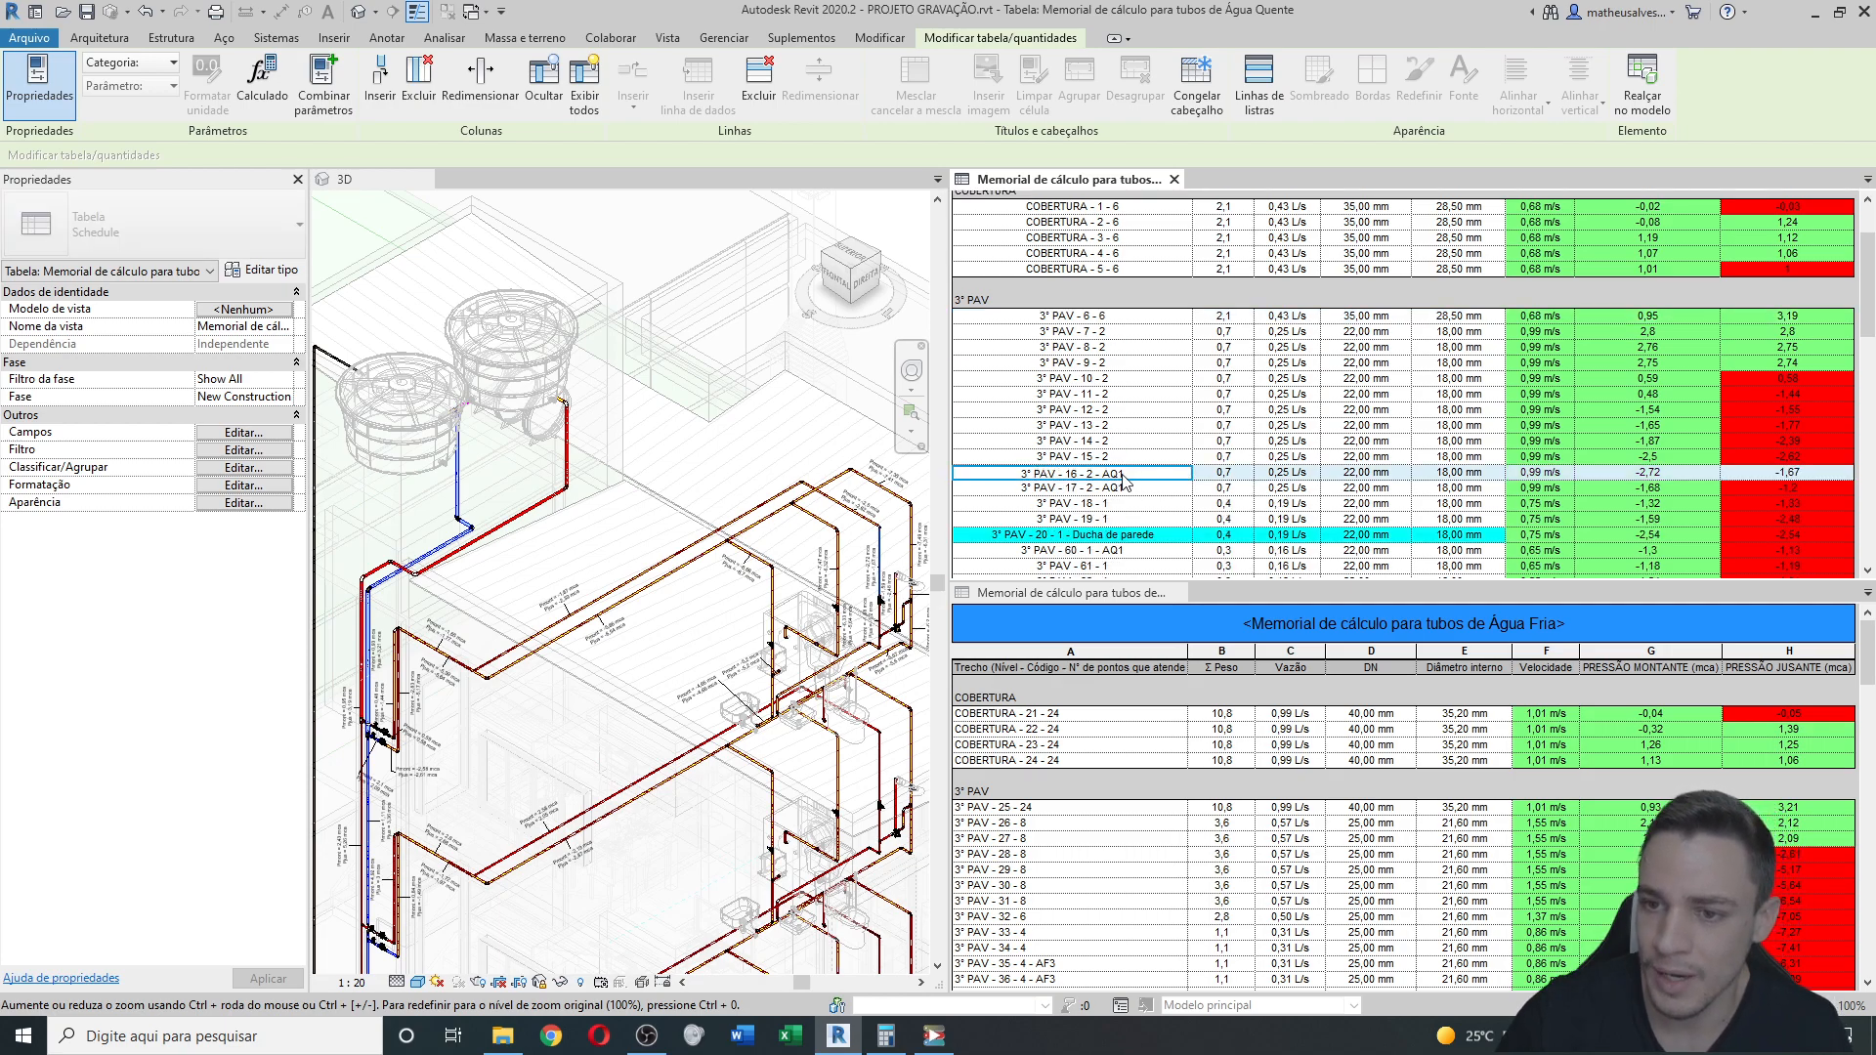
pyautogui.scroll(-2, 1122, 496)
pyautogui.click(1126, 490)
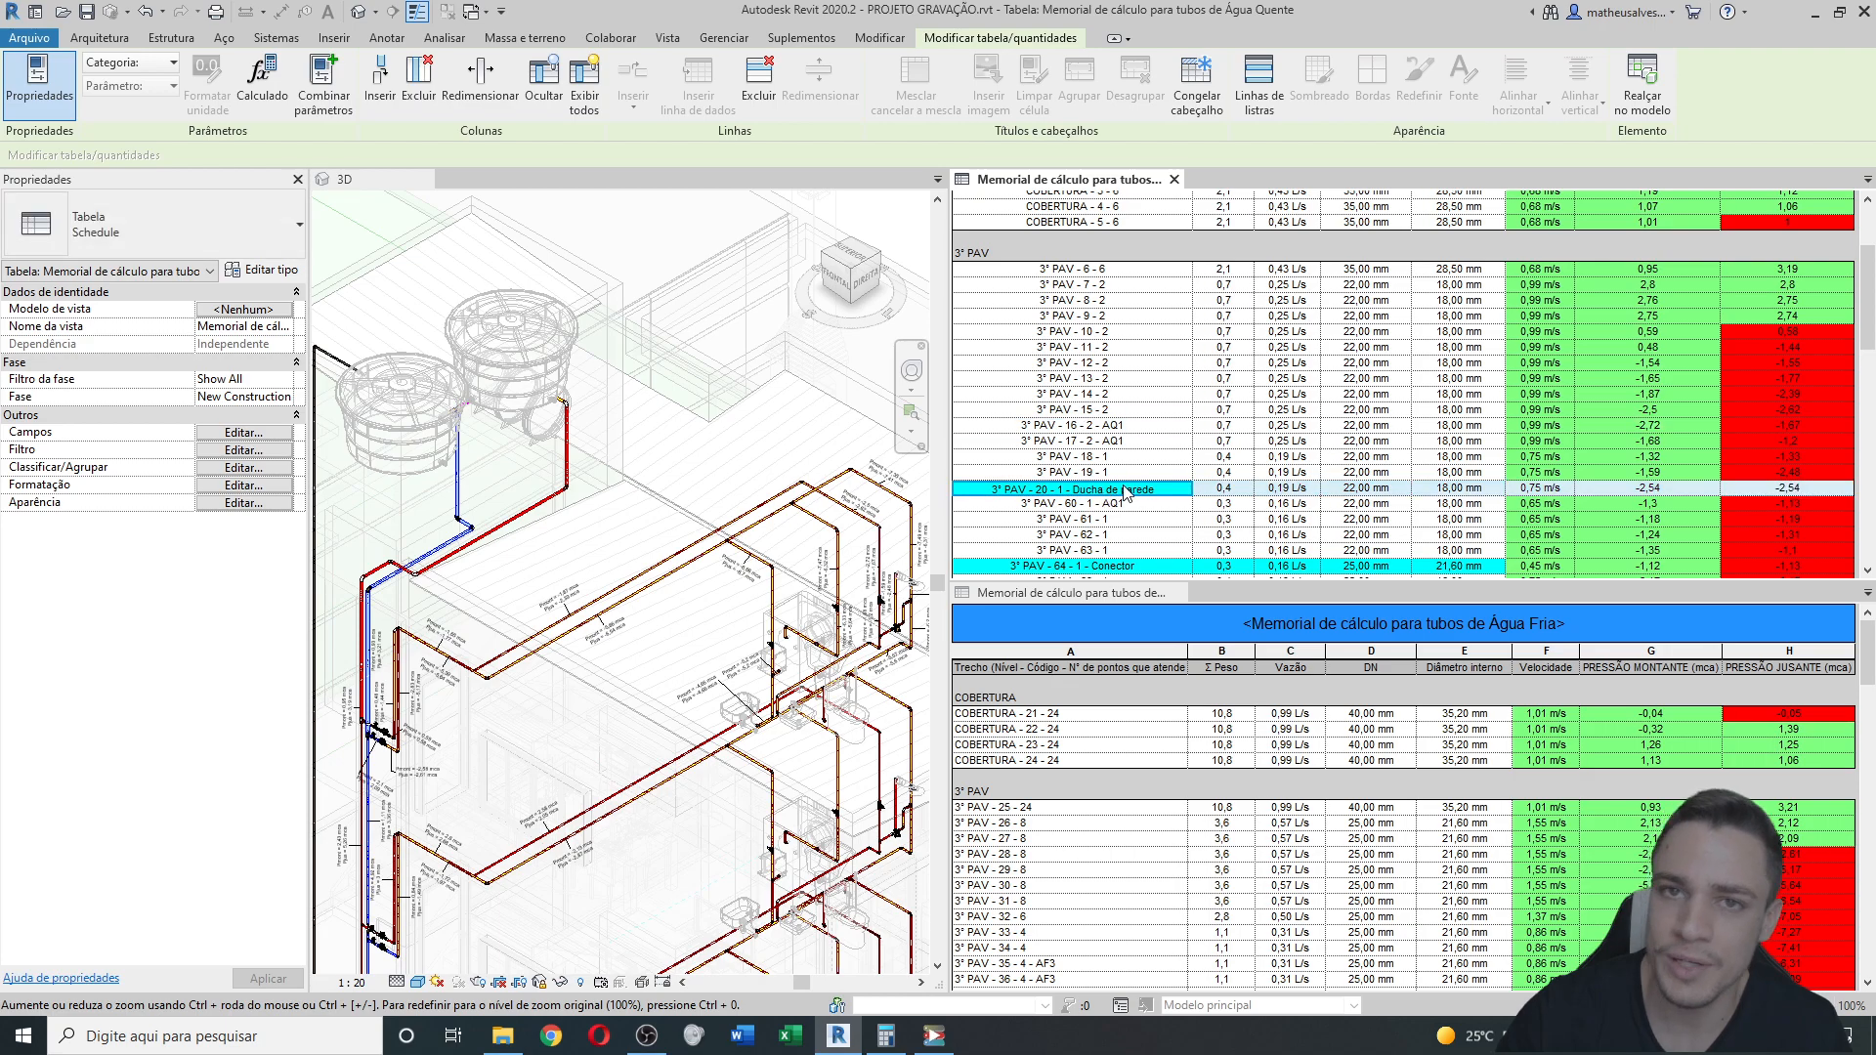
pyautogui.scroll(2, 1152, 490)
# Select the segment 3° PAV - 37 - 3 - AF3 in the cold water schedule.
pyautogui.scroll(-3, 1270, 708)
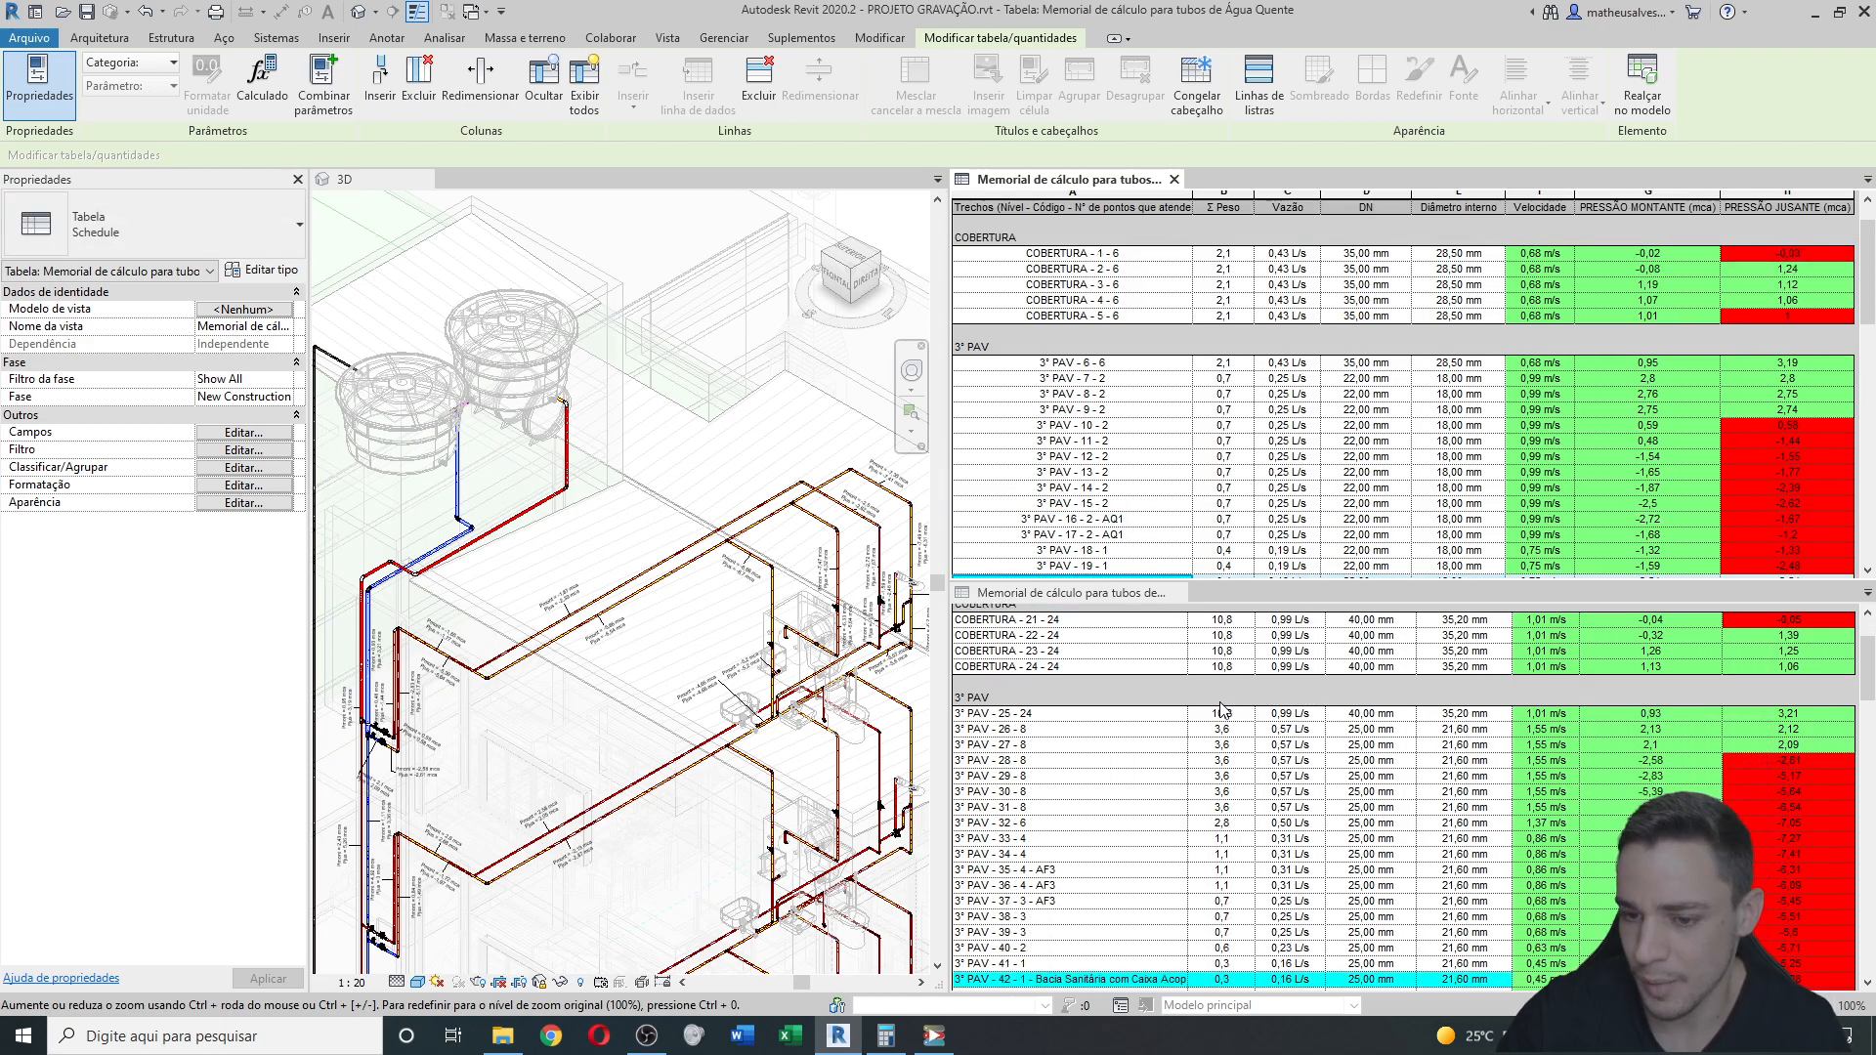
pyautogui.click(1041, 850)
pyautogui.click(1044, 854)
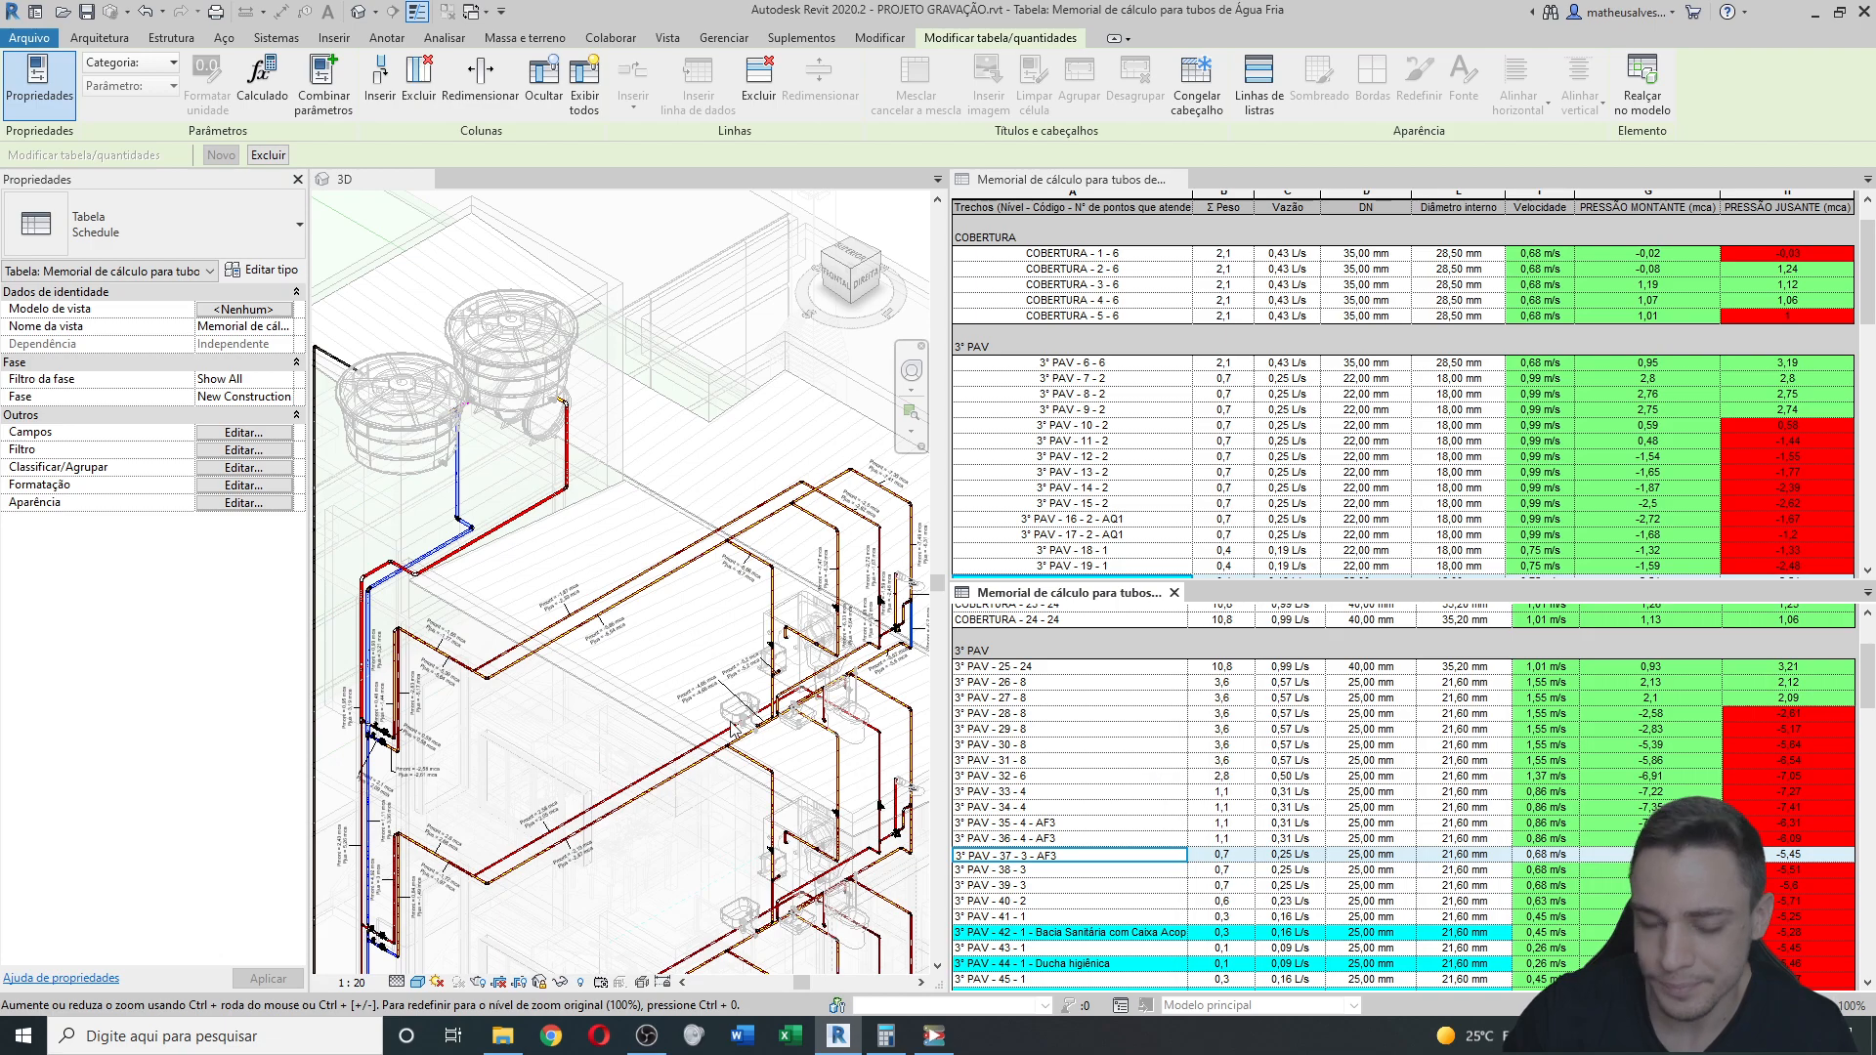
# Examine the upstream and downstream pressure tags along the yellow 3° PAV branches in the 3D view.
pyautogui.scroll(5, 443, 695)
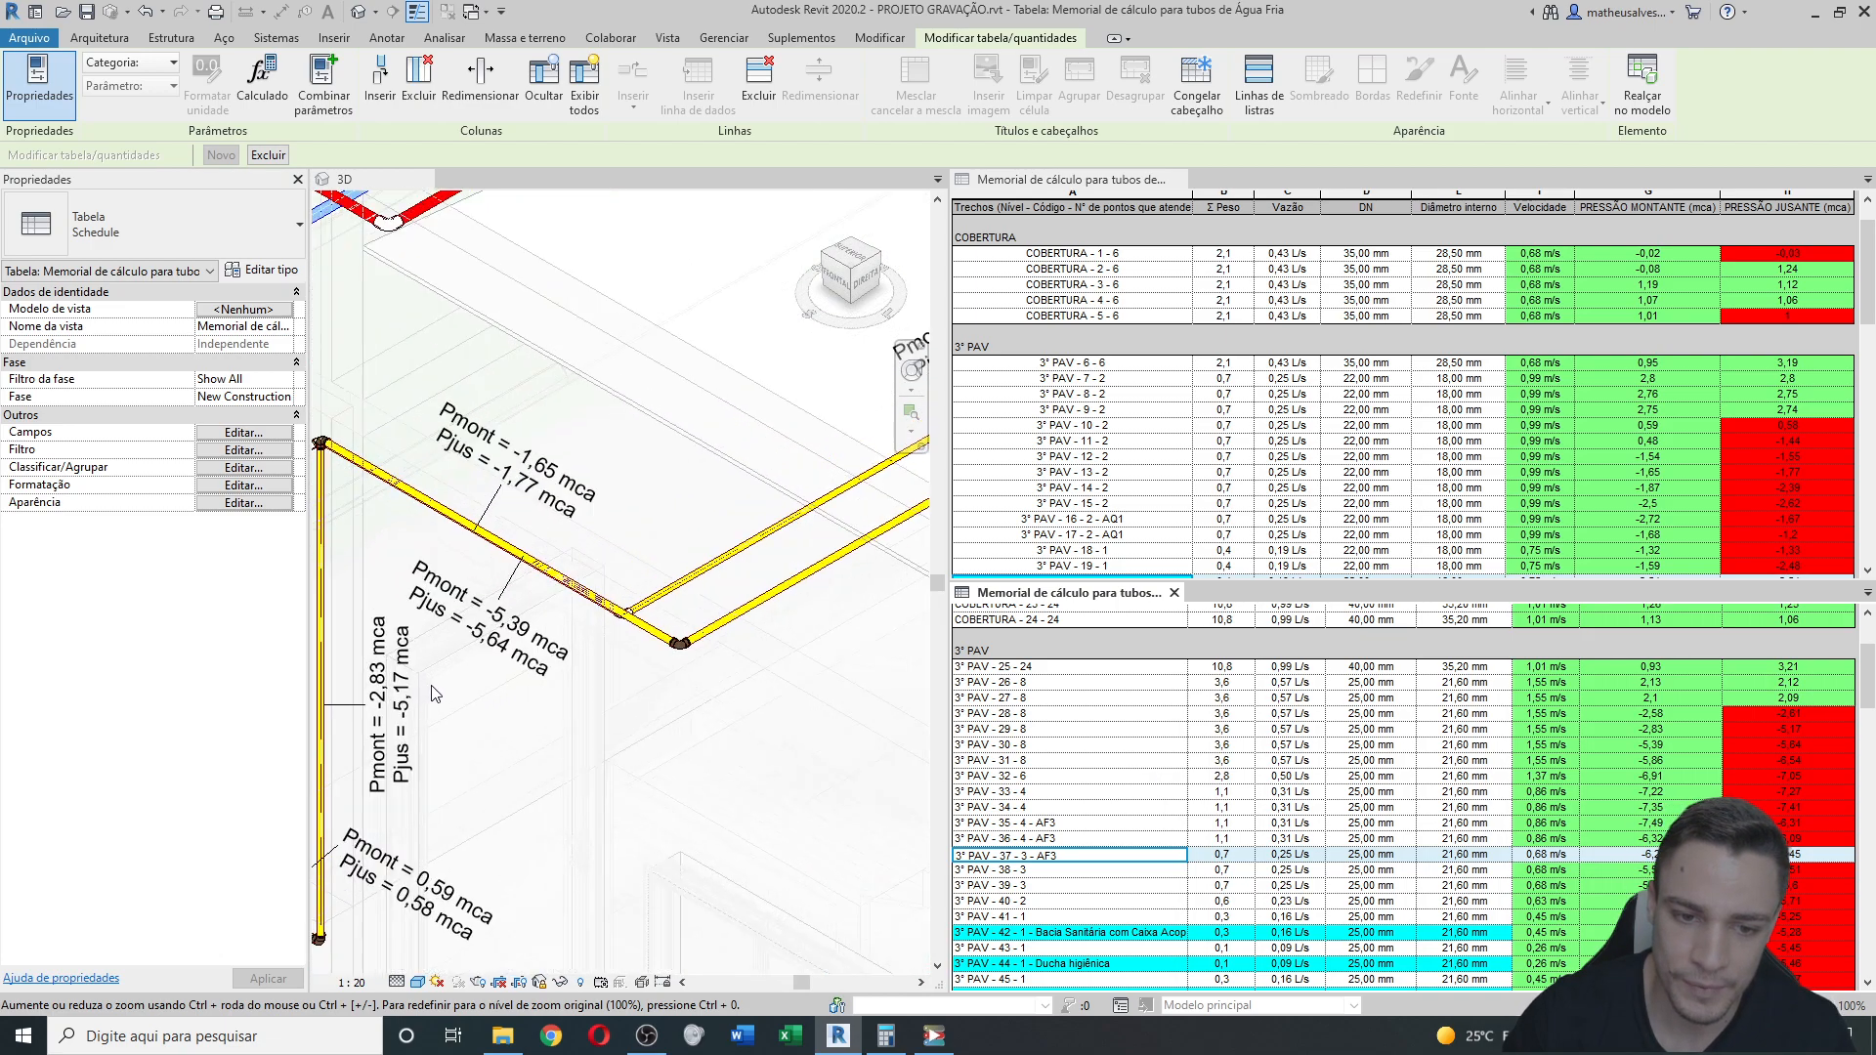
pyautogui.click(482, 629)
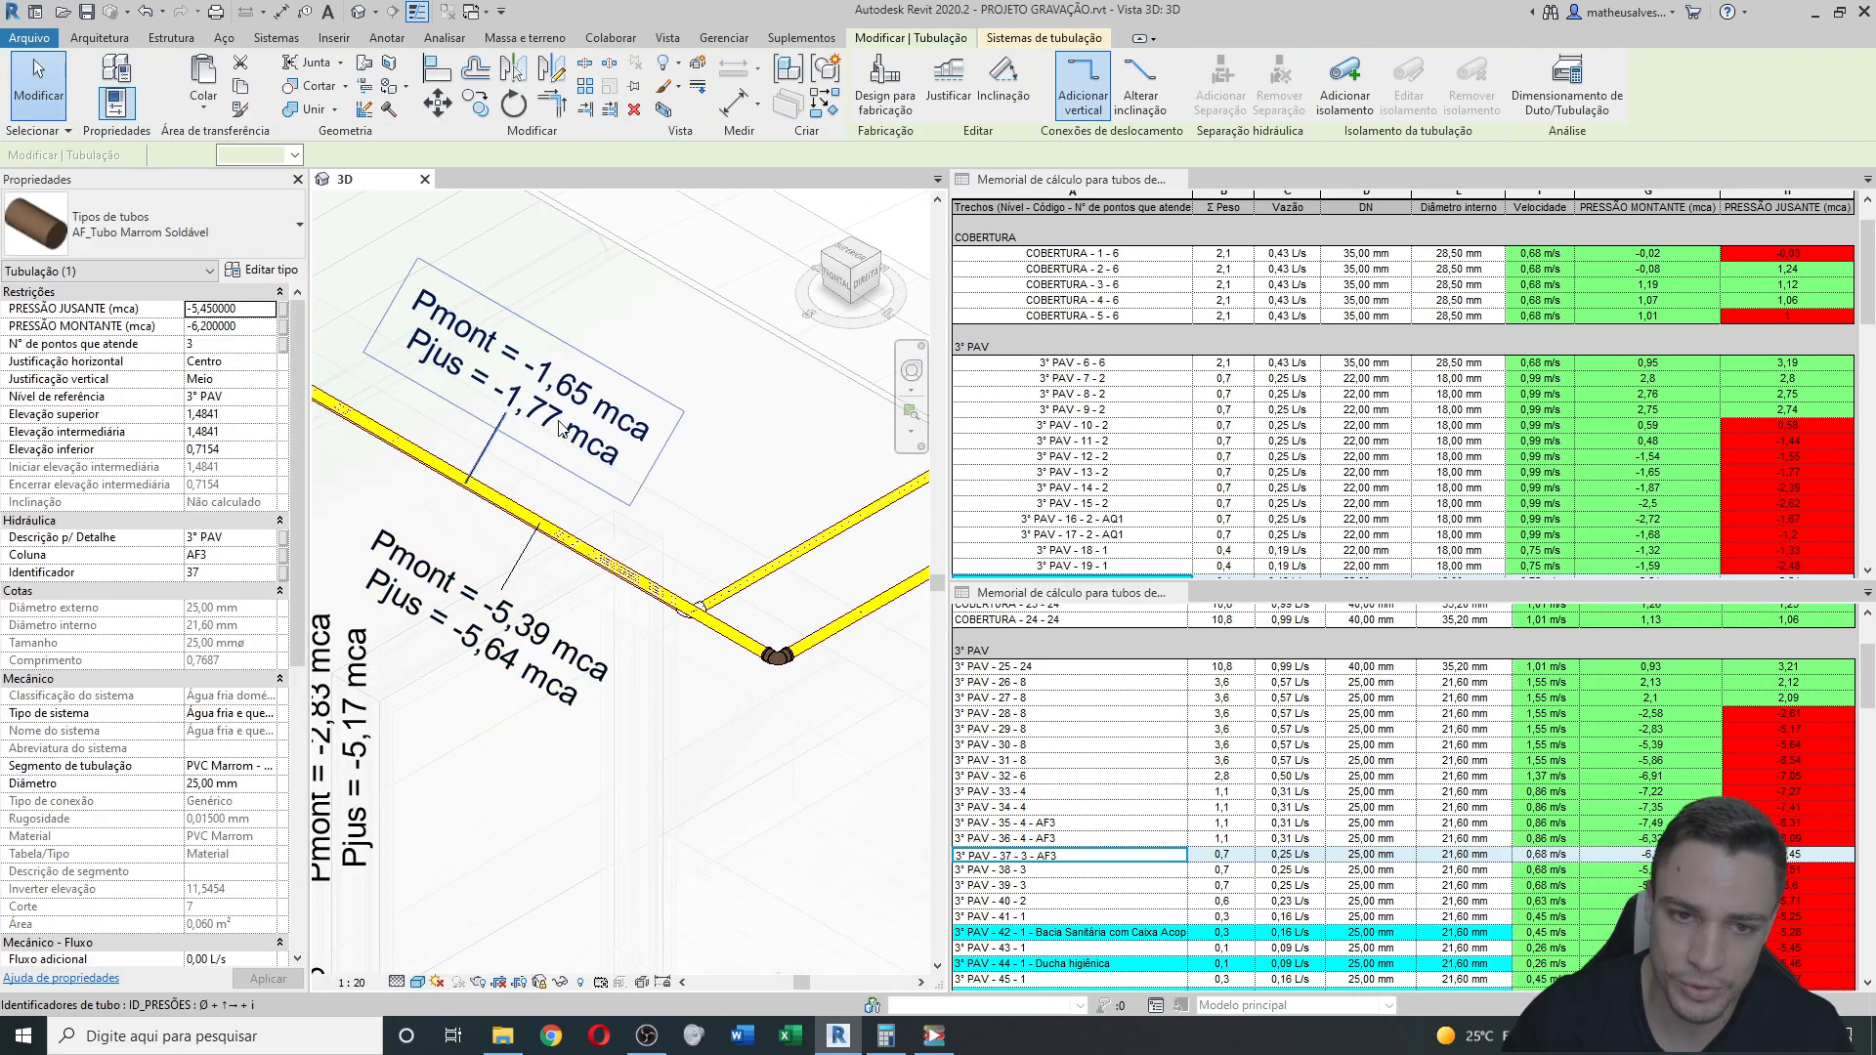
pyautogui.scroll(-3, 520, 449)
pyautogui.moveTo(846, 615); pyautogui.dragTo(508, 697, button='middle')
pyautogui.moveTo(680, 479); pyautogui.dragTo(518, 590, button='middle')
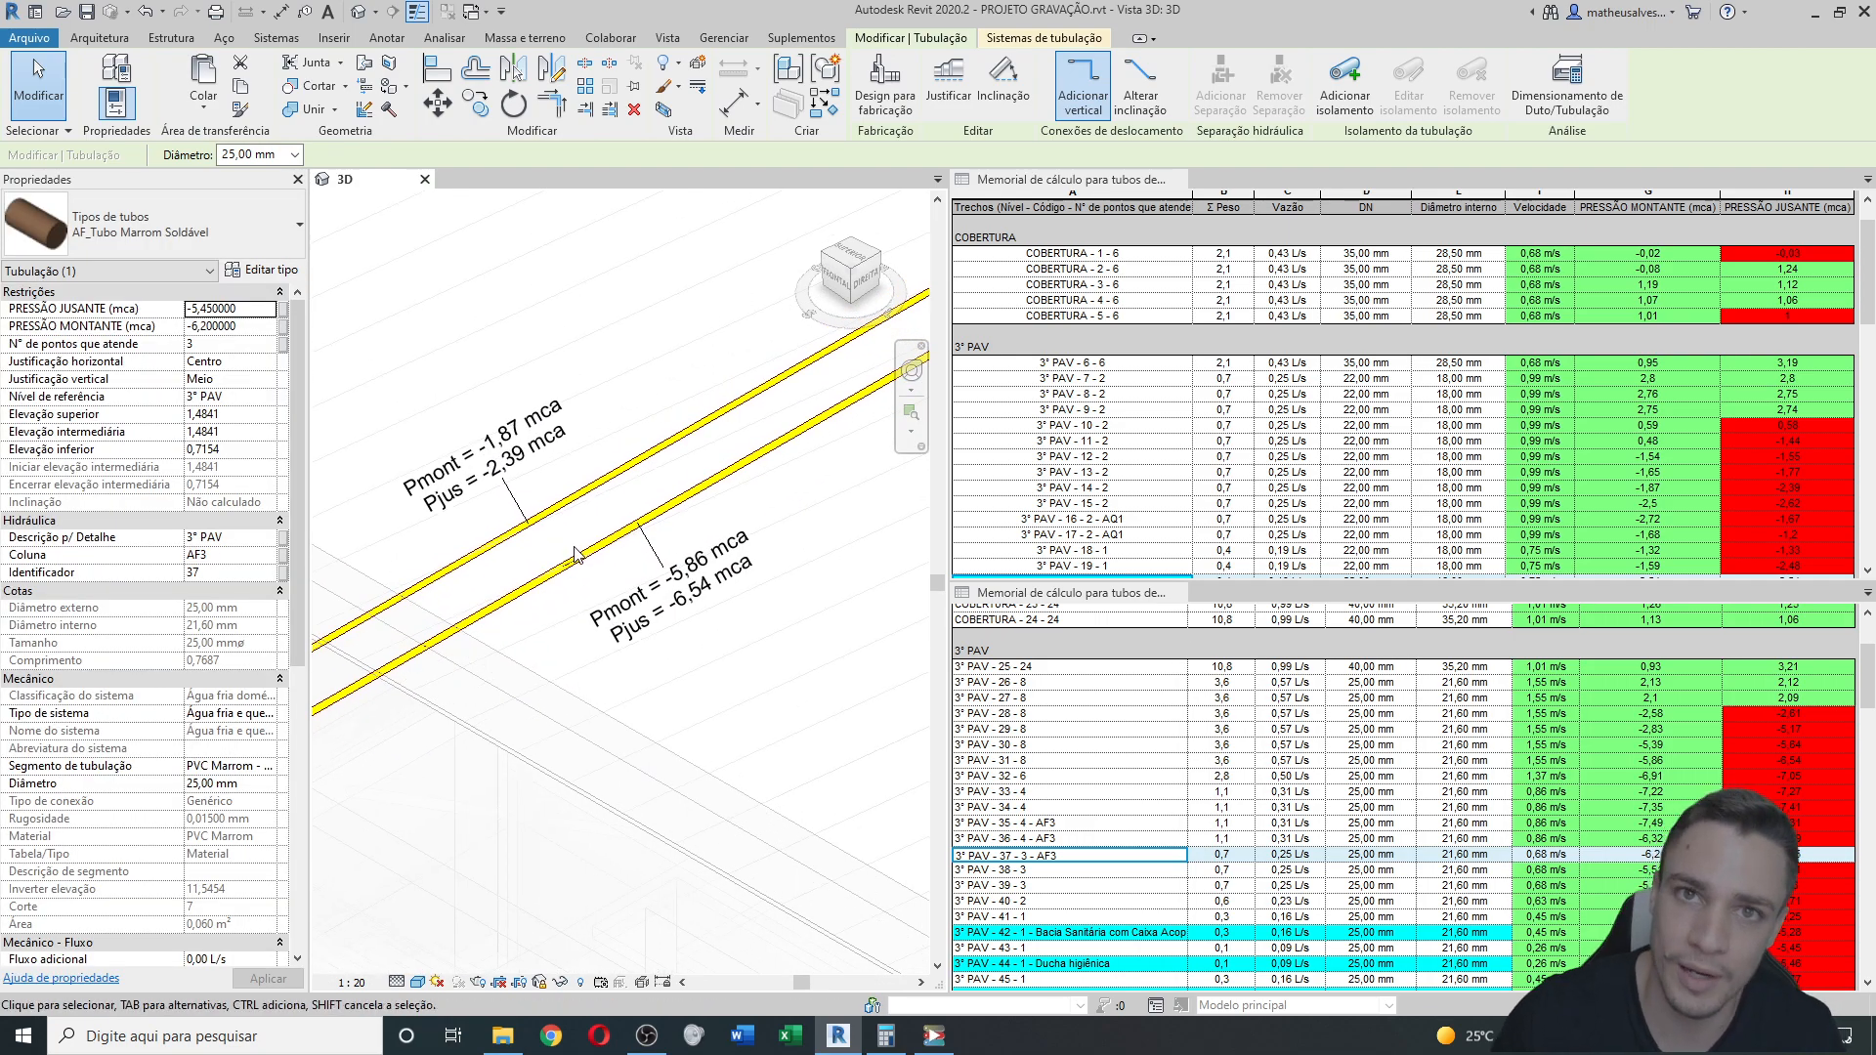
pyautogui.scroll(-2, 640, 607)
pyautogui.moveTo(598, 664); pyautogui.dragTo(936, 477, button='middle')
pyautogui.moveTo(518, 641); pyautogui.dragTo(664, 687, button='middle')
pyautogui.scroll(-1, 520, 653)
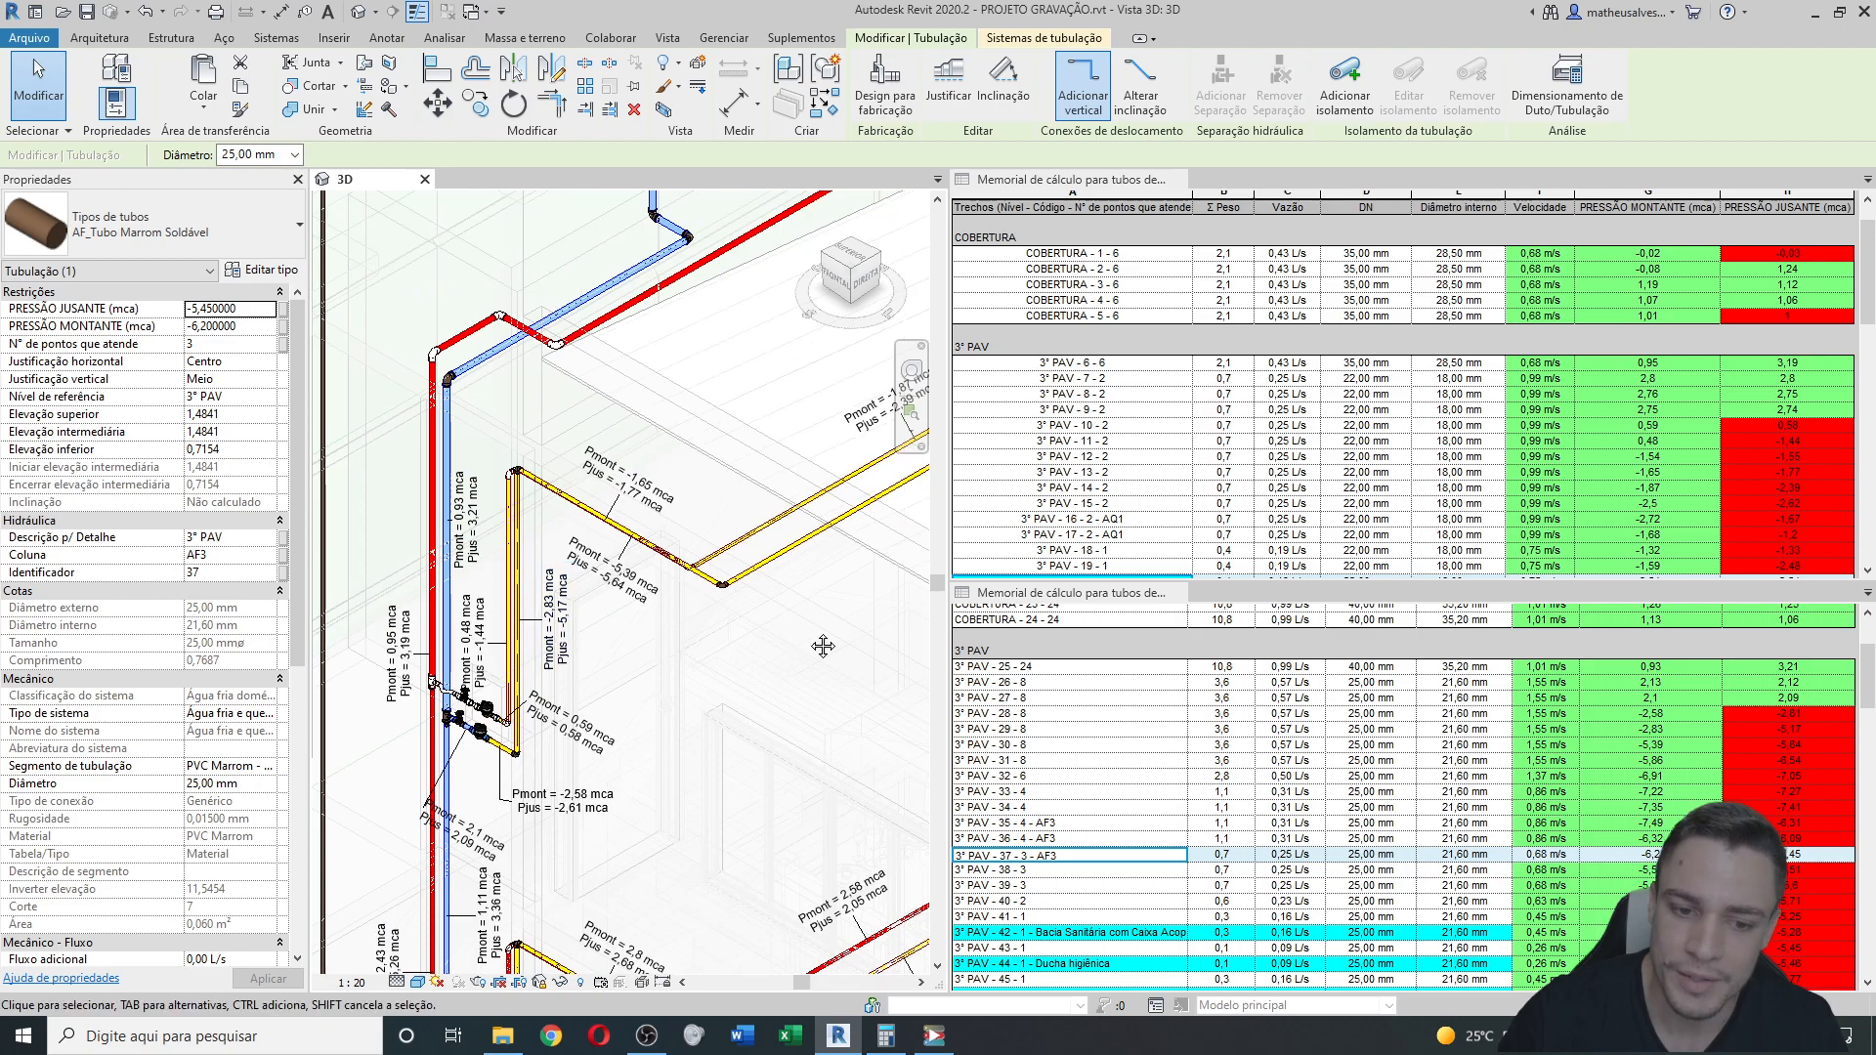
# Examine the pressure tags on both sides of the water meters at the 3° PAV riser branches.
pyautogui.moveTo(813, 629); pyautogui.dragTo(595, 663, button='middle')
pyautogui.moveTo(703, 610); pyautogui.dragTo(630, 702, button='middle')
pyautogui.scroll(3, 731, 625)
pyautogui.scroll(-2, 665, 608)
pyautogui.scroll(-2, 665, 612)
pyautogui.moveTo(486, 754); pyautogui.dragTo(800, 695, button='middle')
pyautogui.scroll(3, 604, 748)
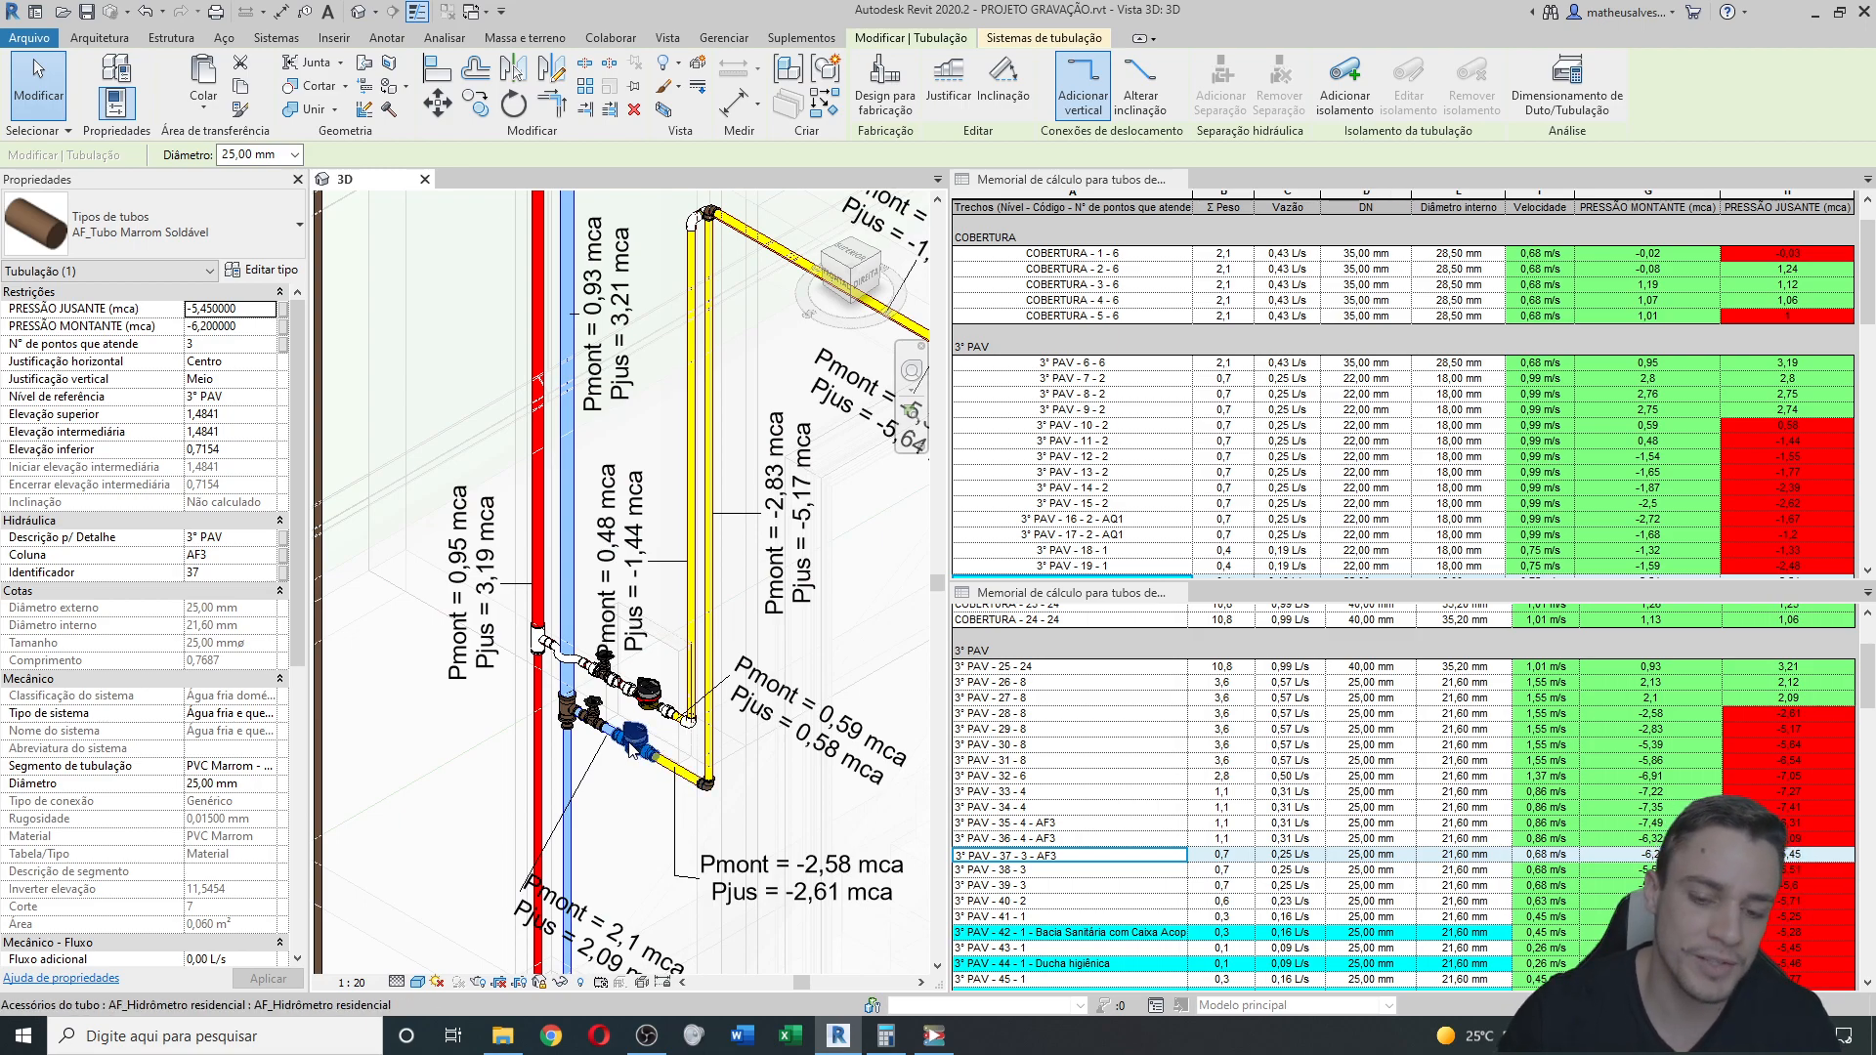
pyautogui.scroll(-2, 631, 750)
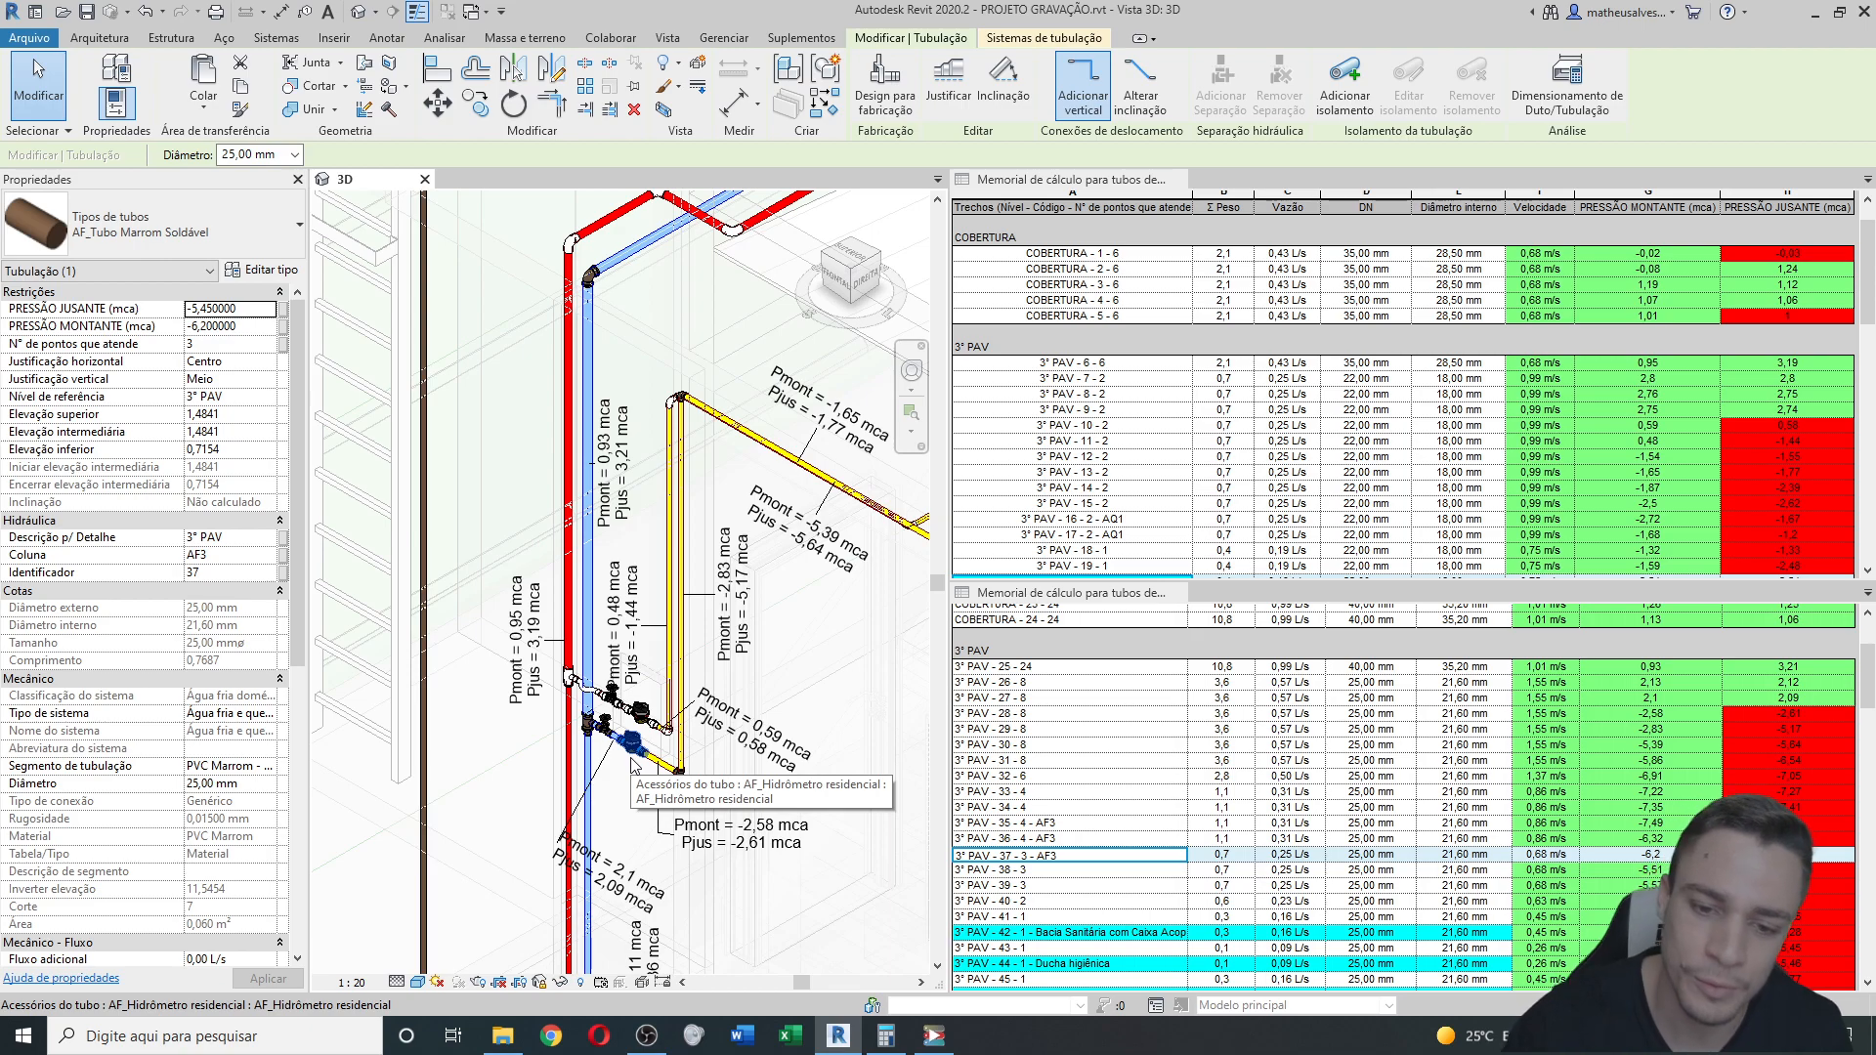
# Examine the upstream and downstream pressure tags on the long horizontal yellow 3° PAV branches beyond the riser corner.
pyautogui.scroll(-4, 748, 601)
pyautogui.moveTo(737, 628); pyautogui.dragTo(531, 694, button='middle')
pyautogui.scroll(2, 674, 557)
pyautogui.scroll(-2, 587, 684)
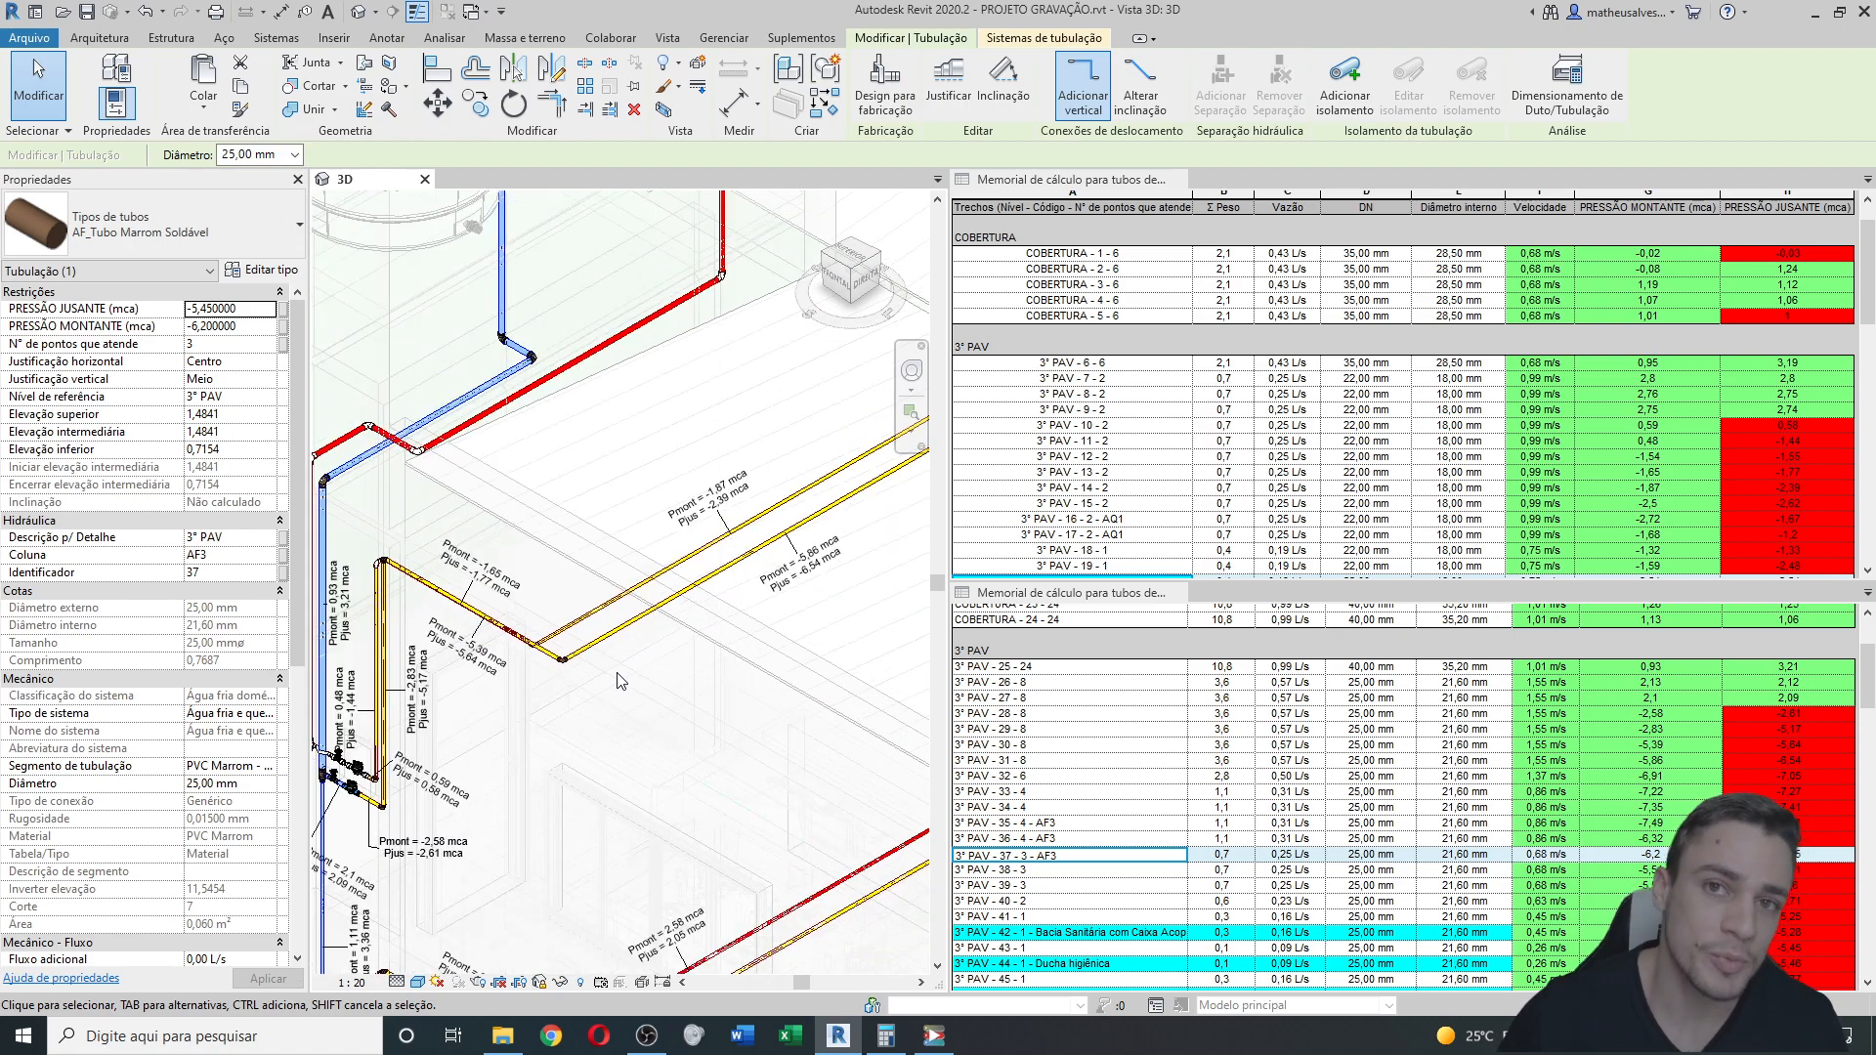
pyautogui.scroll(3, 611, 659)
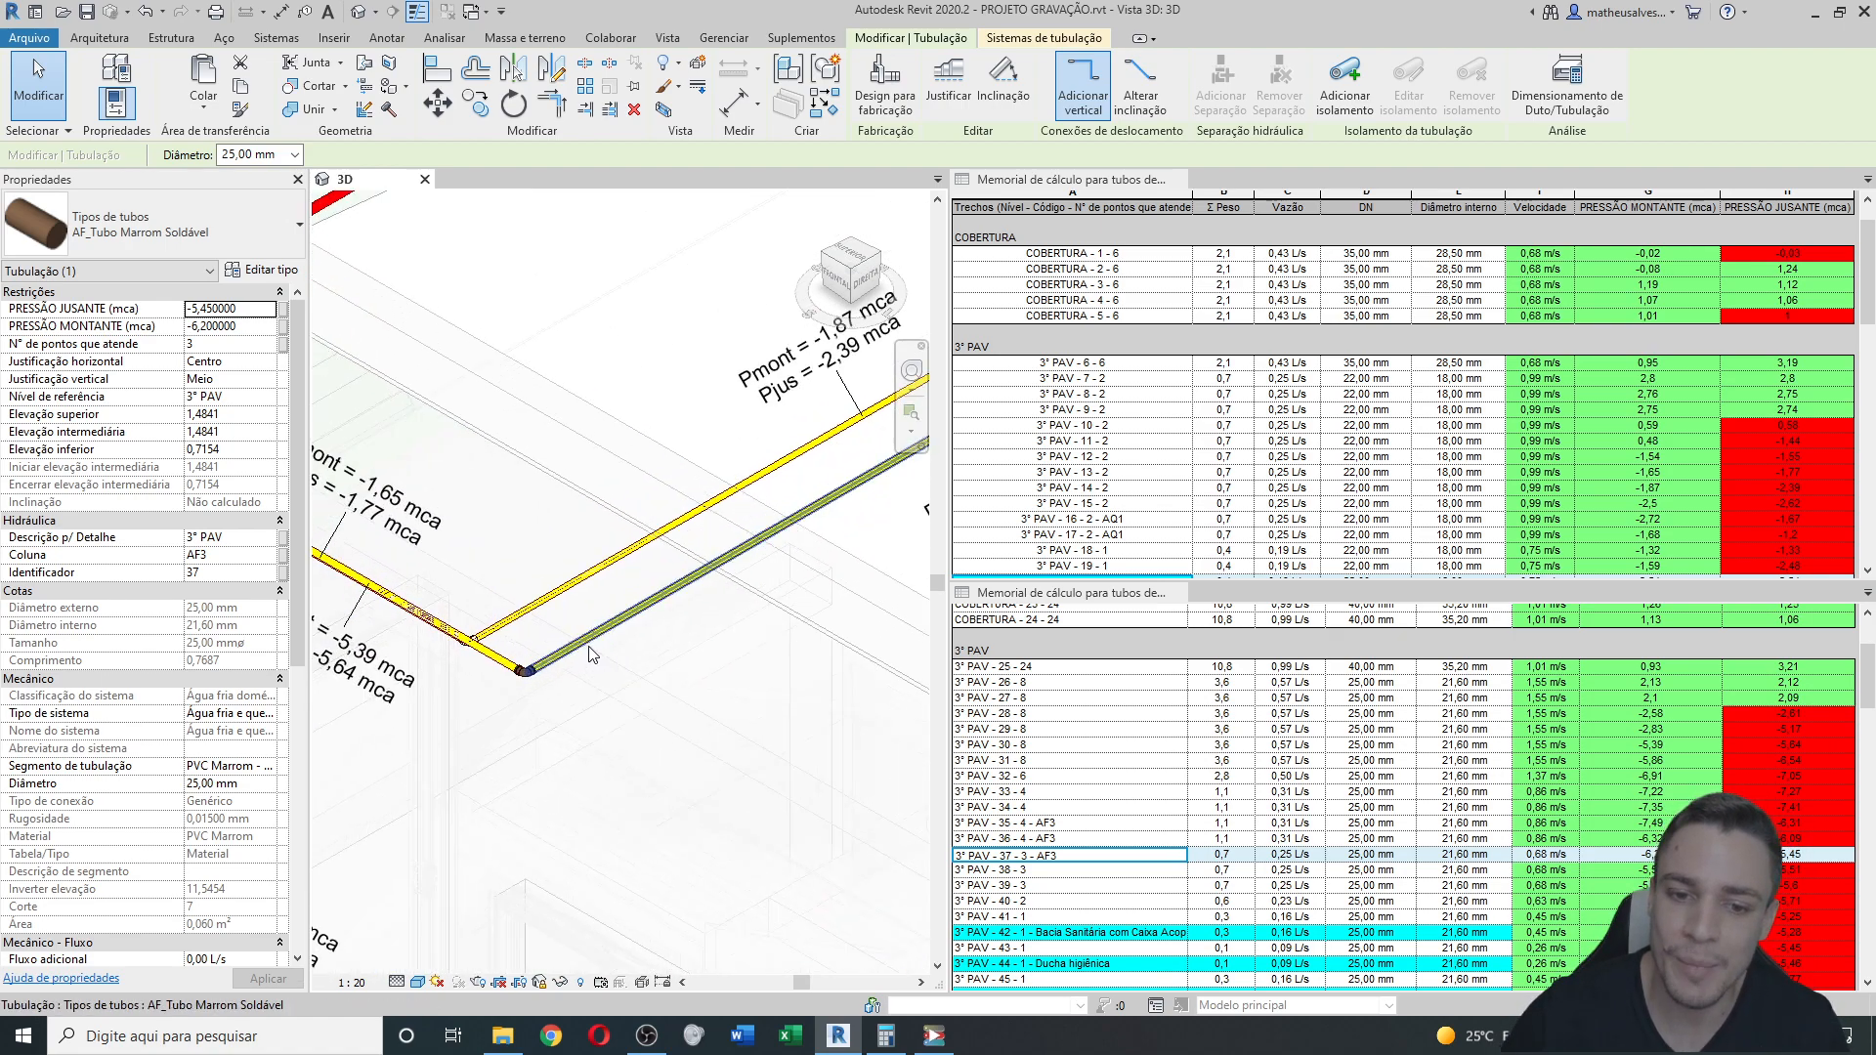
pyautogui.scroll(-5, 516, 665)
pyautogui.scroll(2, 458, 707)
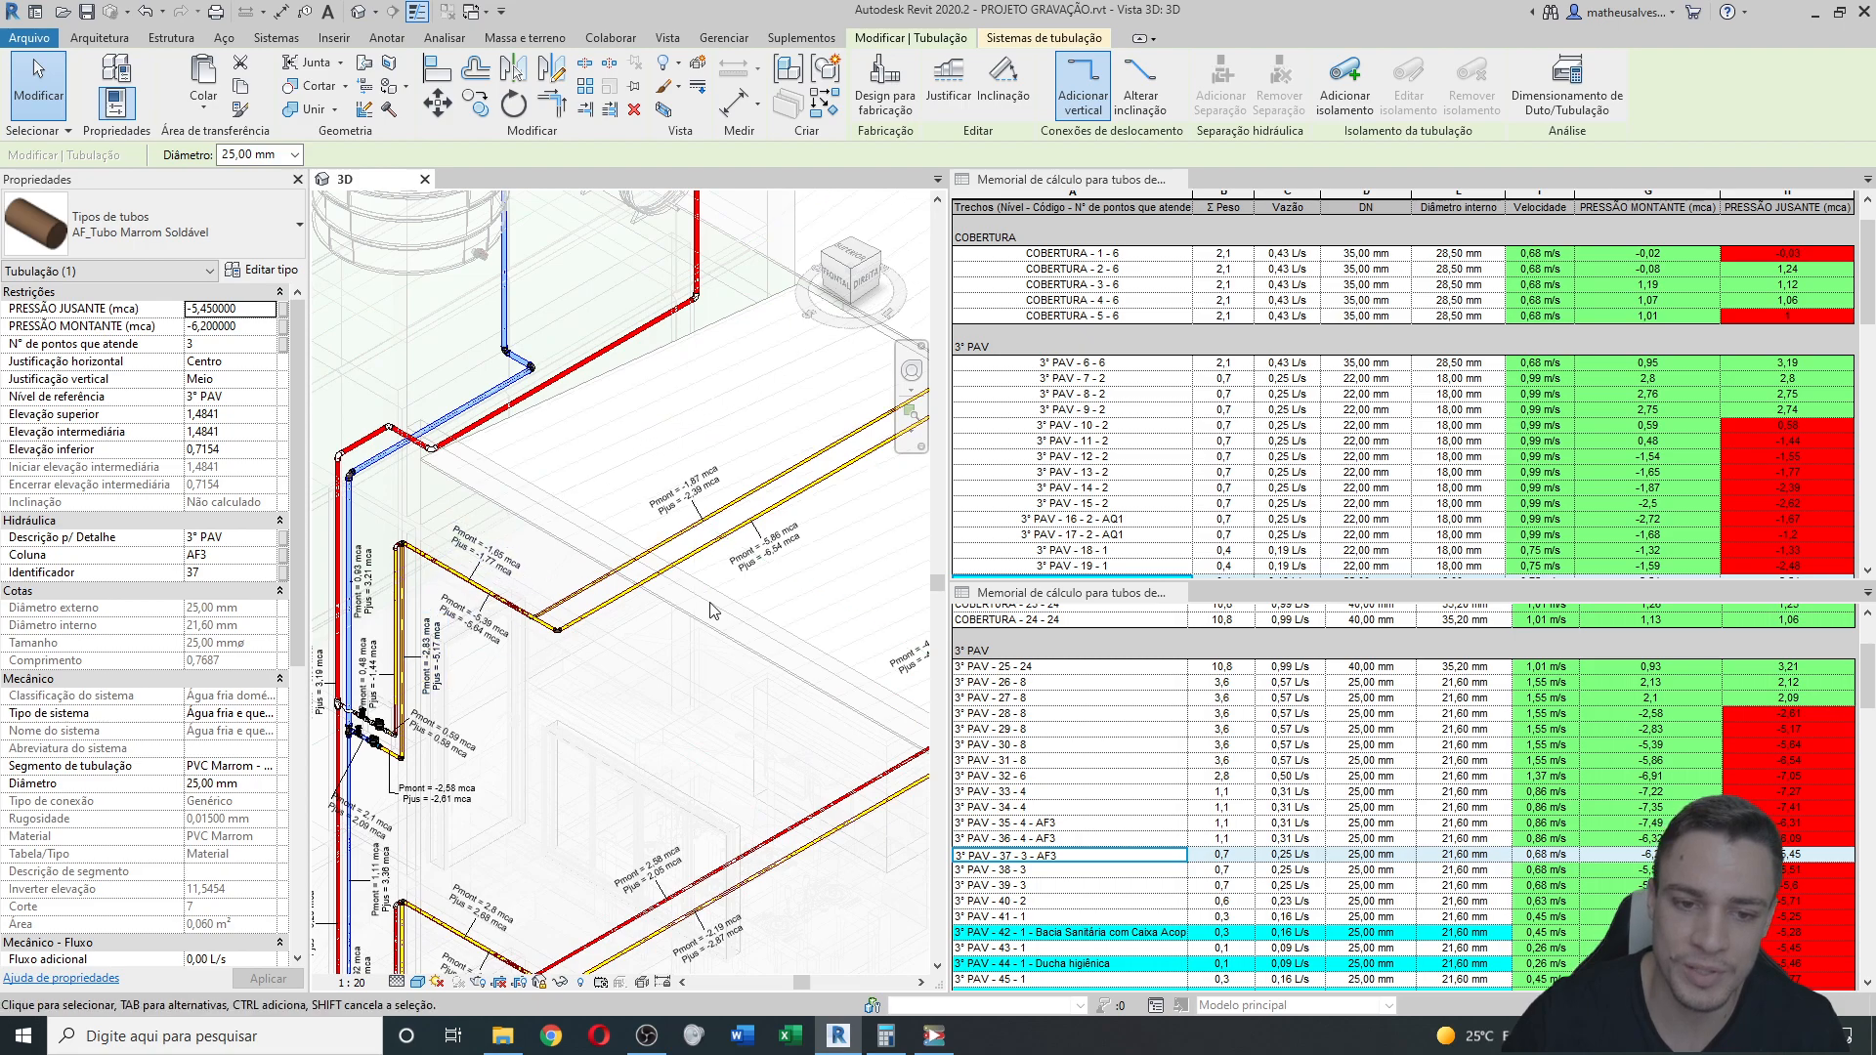
pyautogui.scroll(3, 710, 612)
pyautogui.moveTo(766, 572); pyautogui.dragTo(652, 674, button='middle')
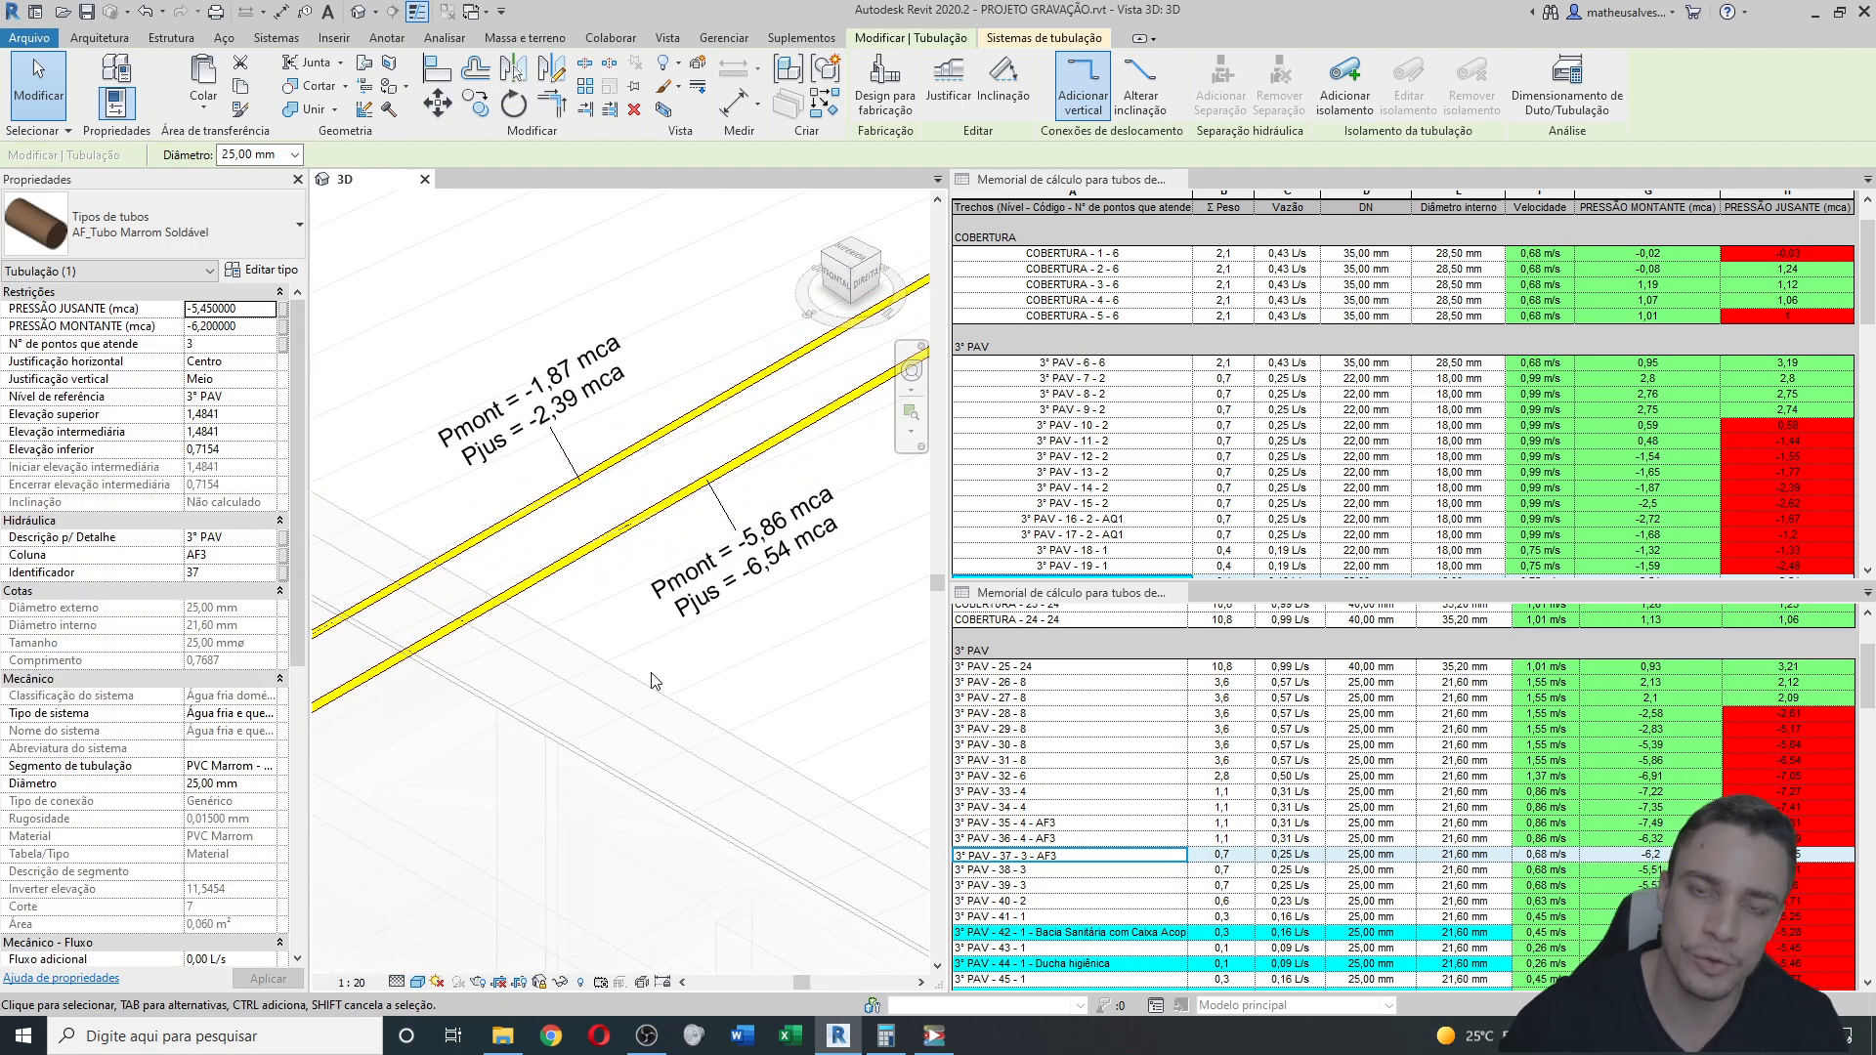
pyautogui.scroll(-2, 675, 585)
pyautogui.scroll(-3, 676, 584)
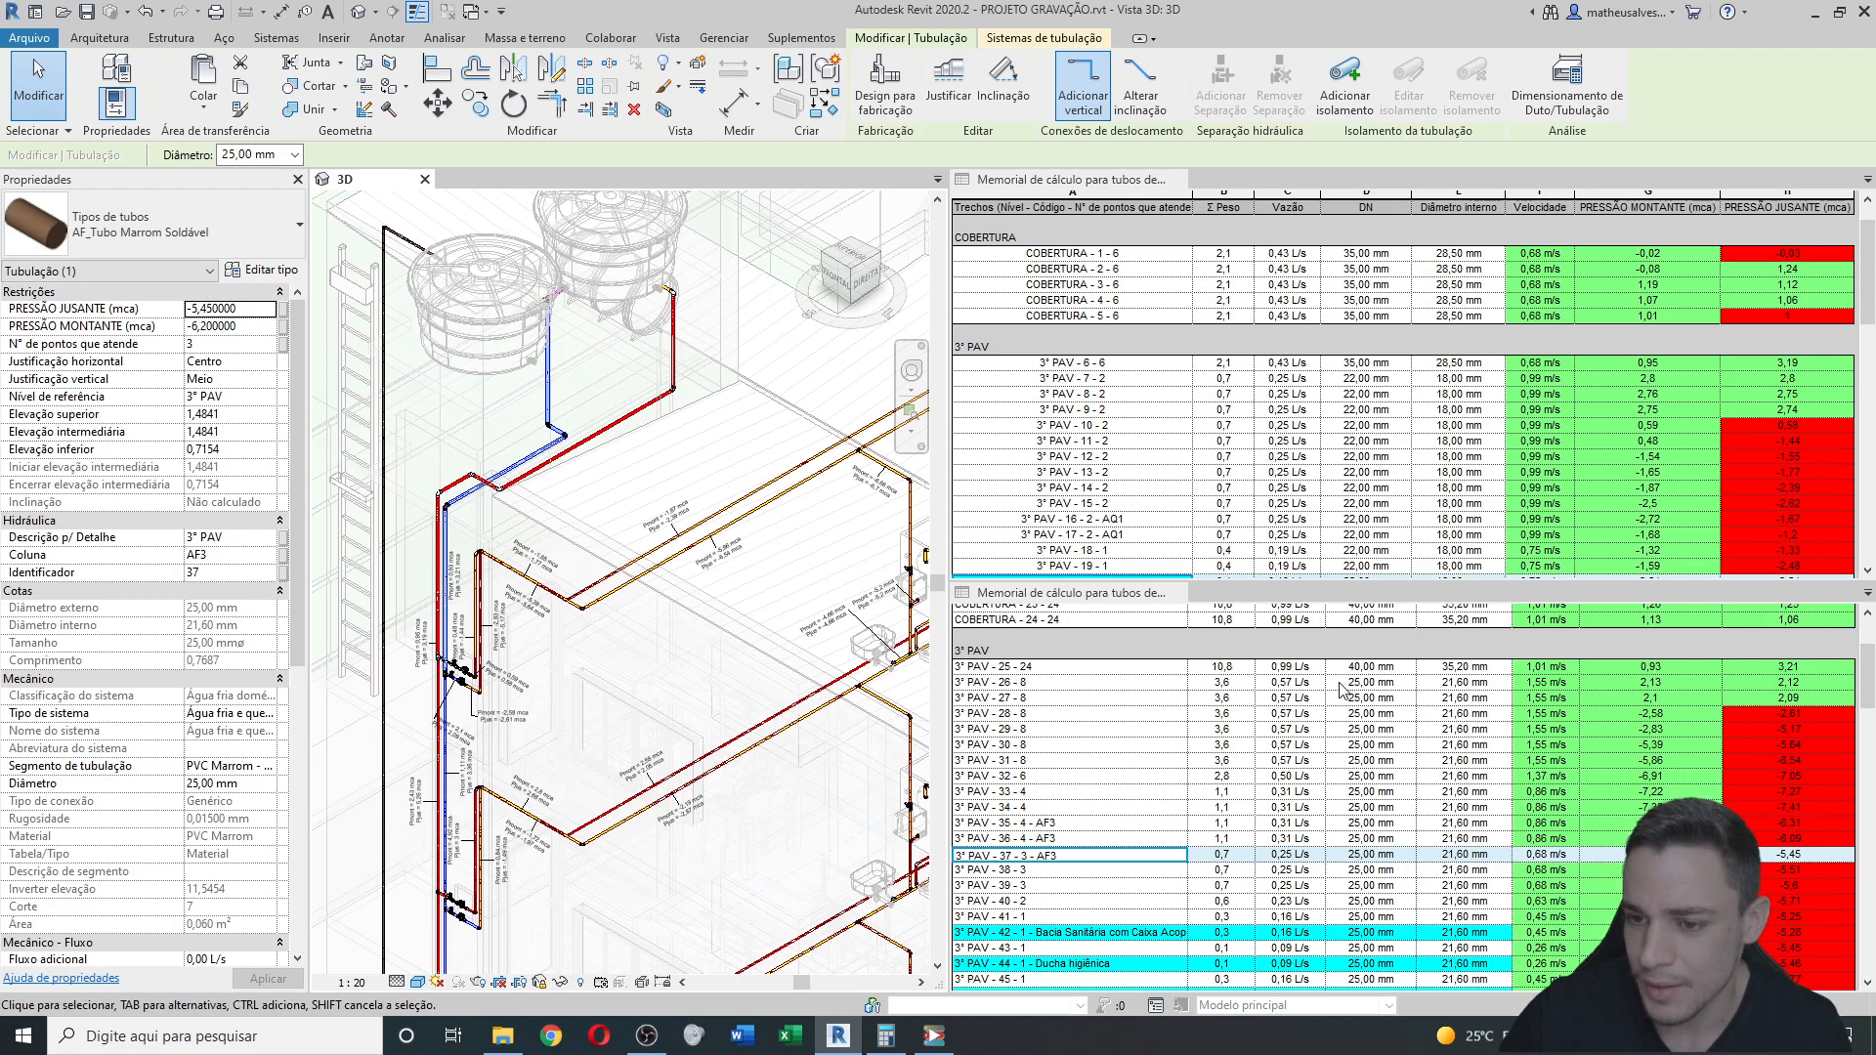
# Review the cold water schedule and highlight segment 3° PAV - 42 - 1 (Bacia Sanitária) in the 3D model to inspect its location.
pyautogui.scroll(5, 1290, 748)
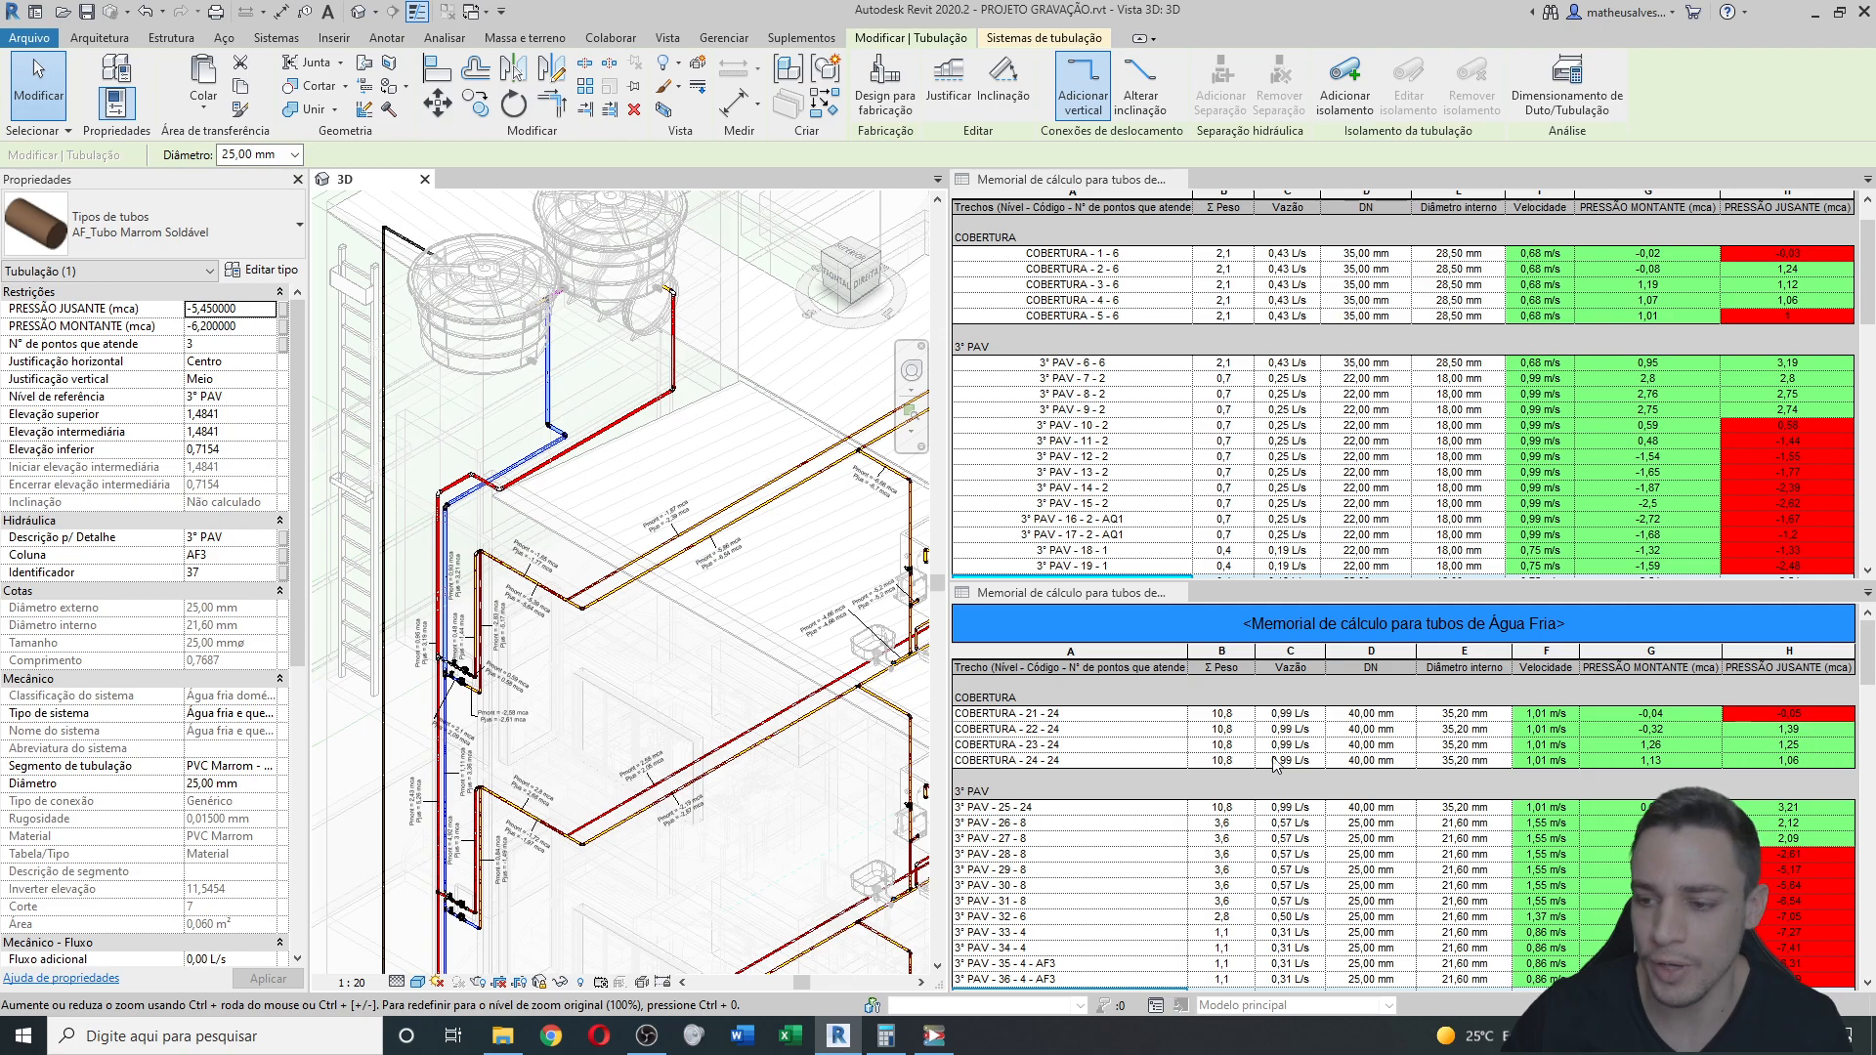
pyautogui.scroll(-4, 1283, 755)
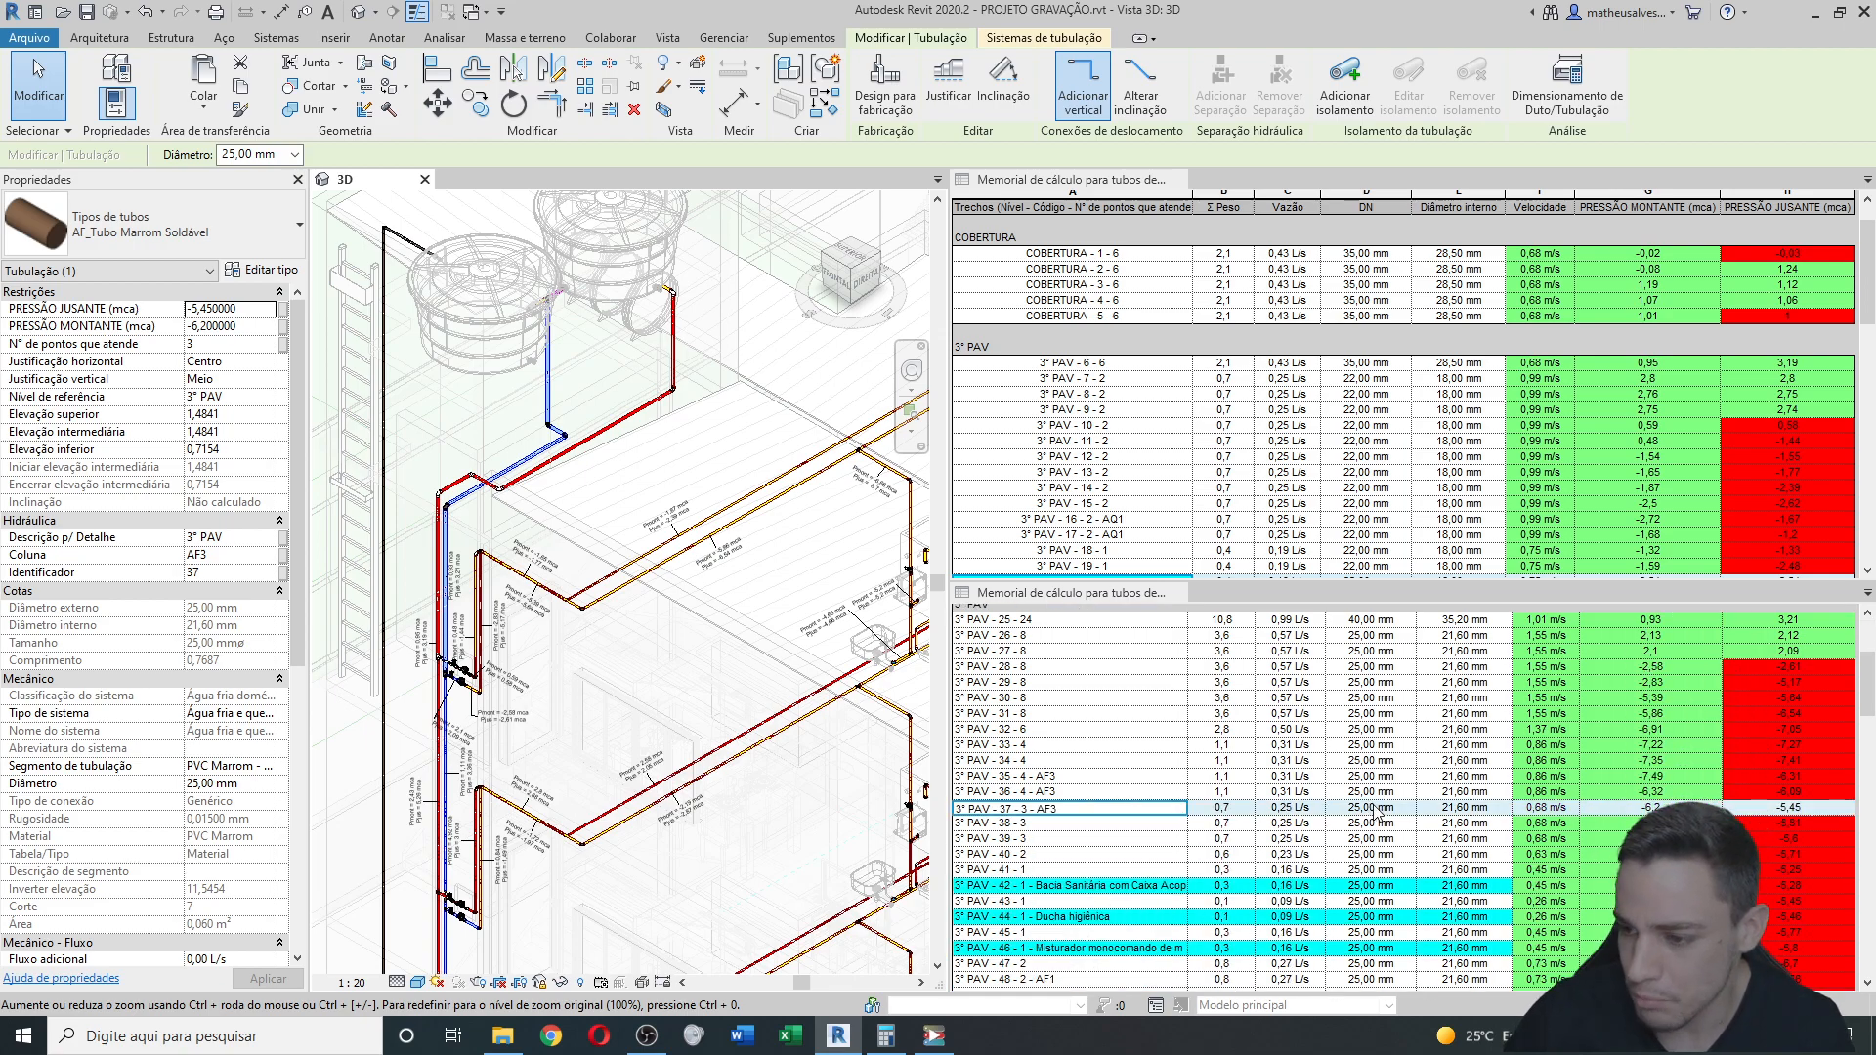
pyautogui.scroll(2, 1735, 772)
pyautogui.scroll(-2, 1735, 772)
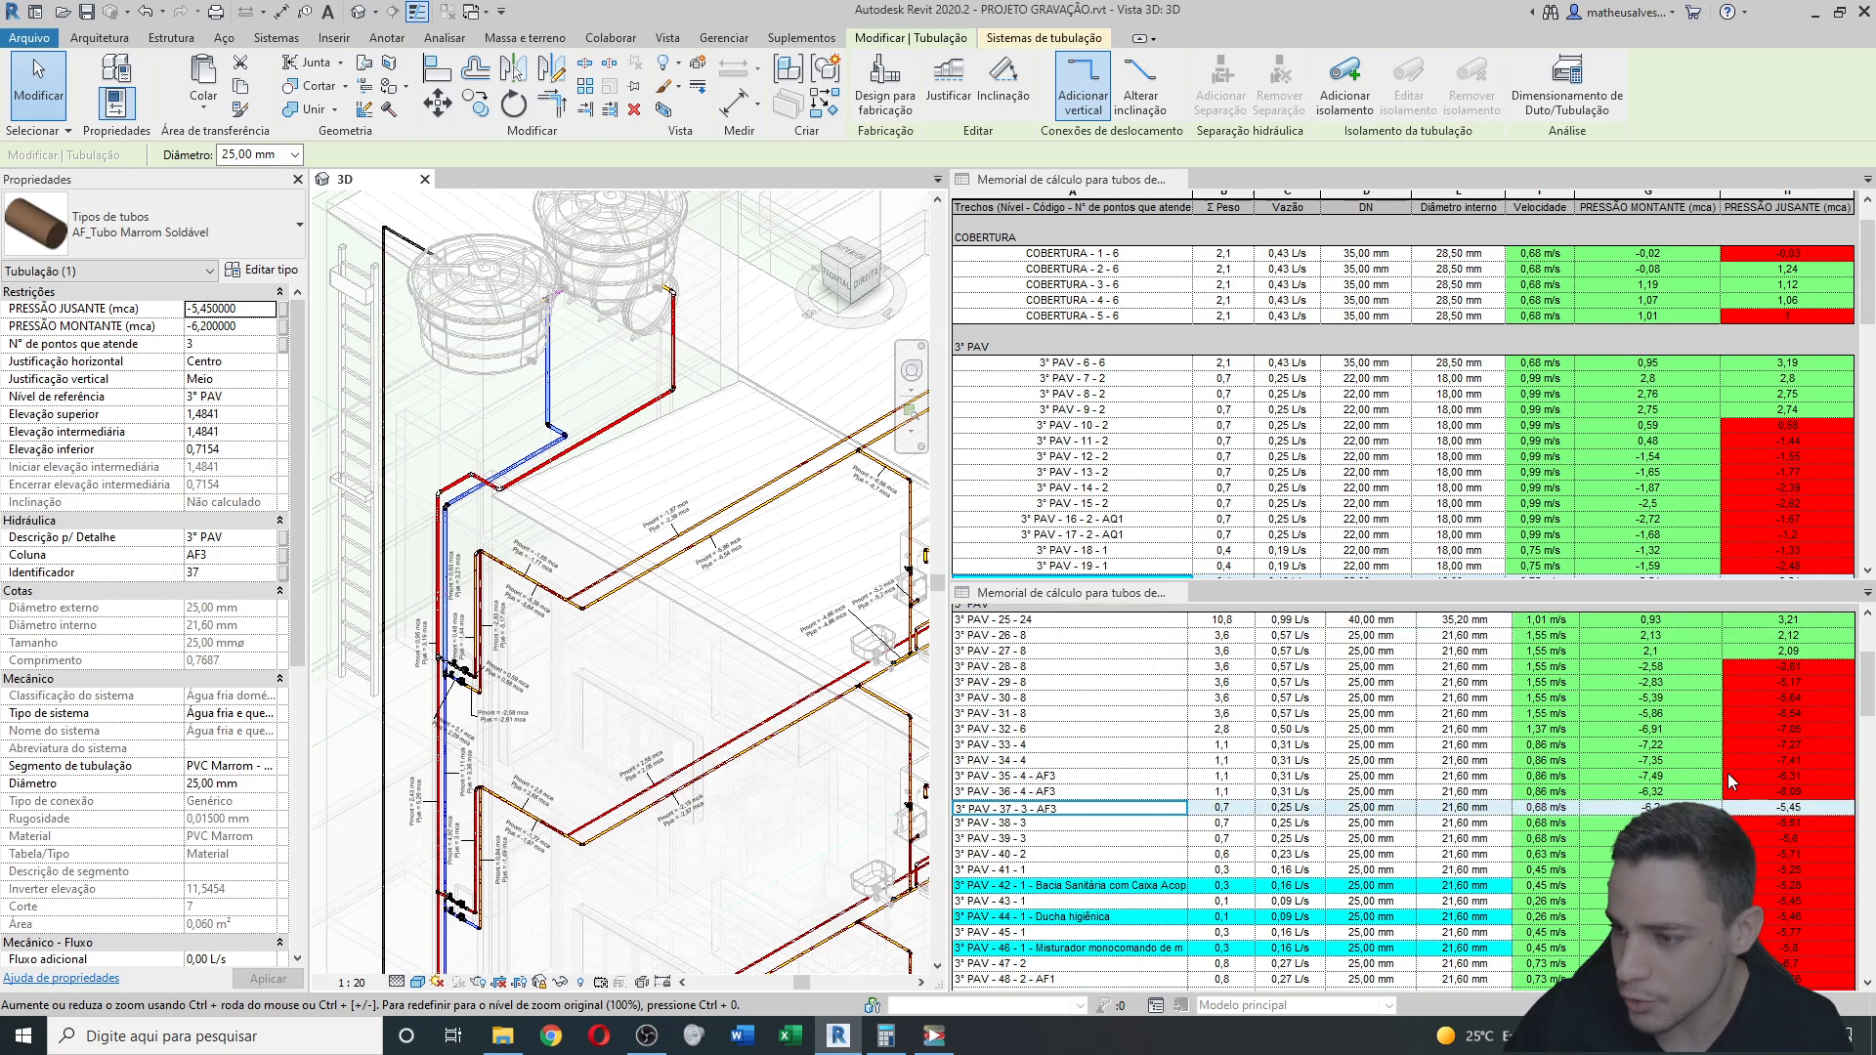
pyautogui.click(1785, 885)
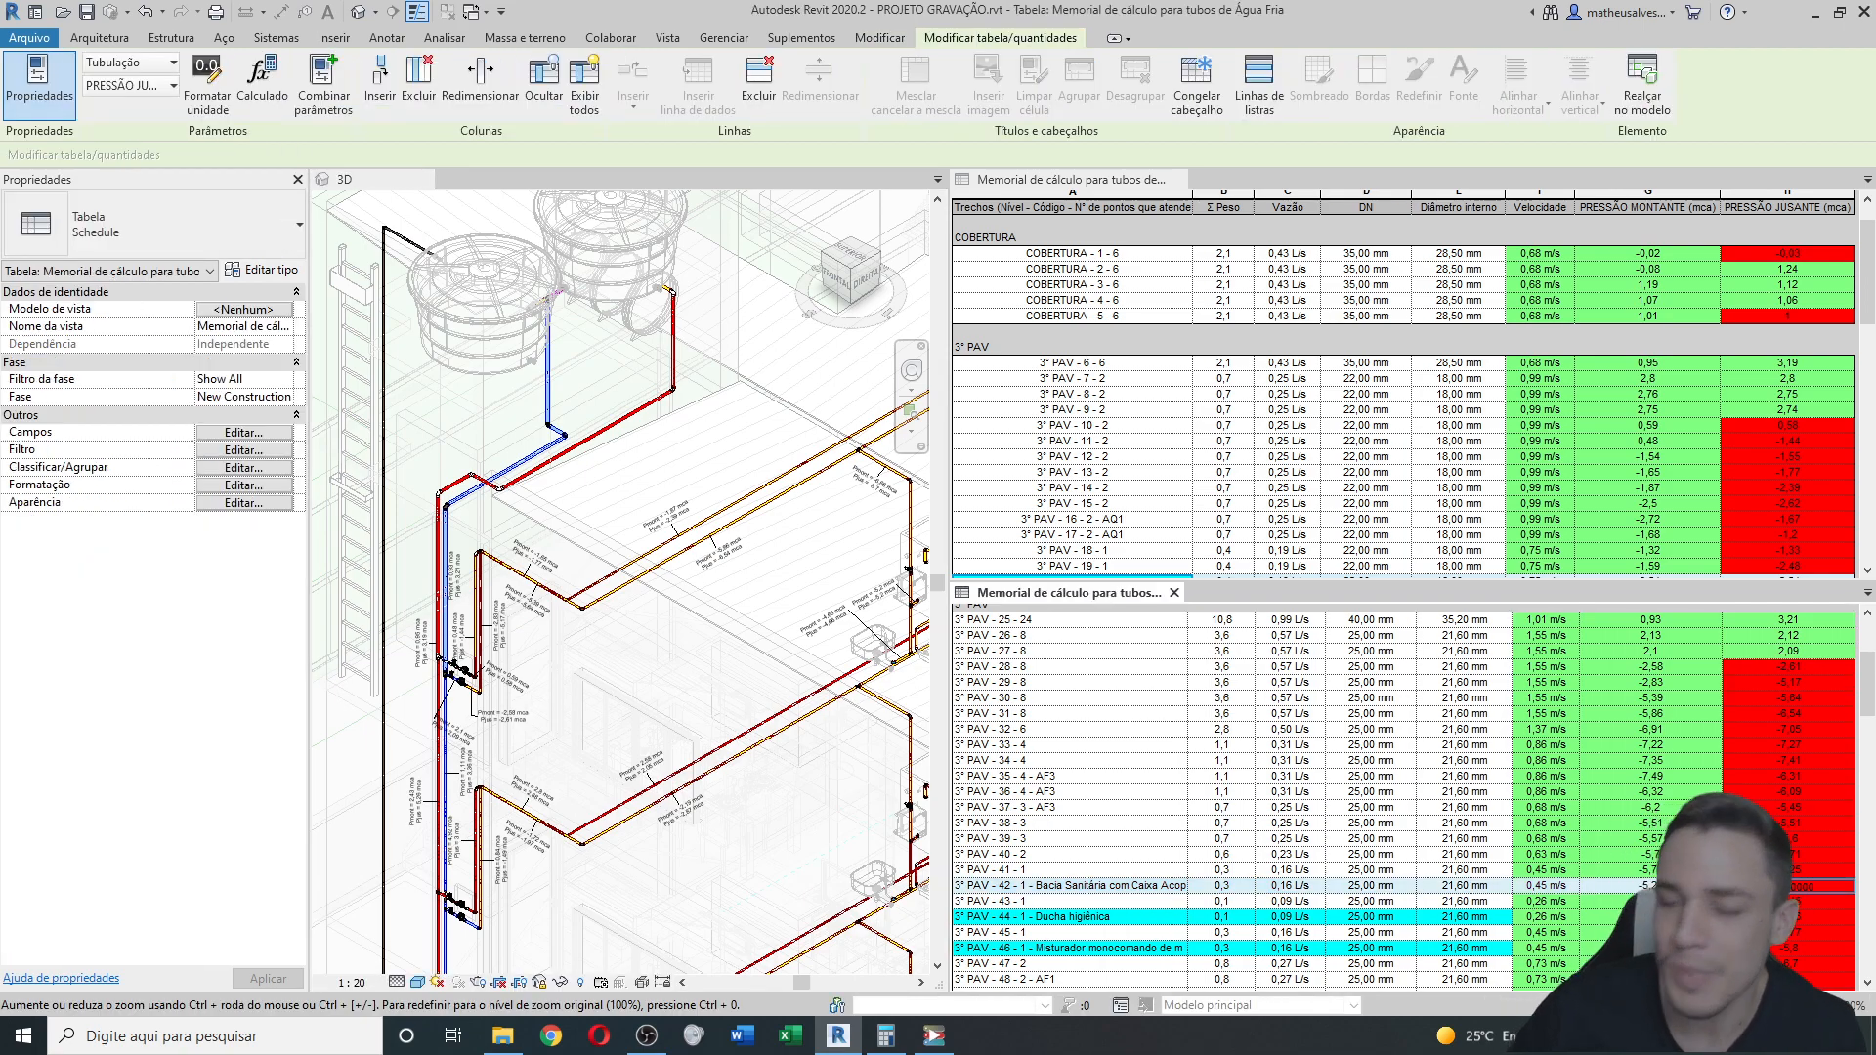
pyautogui.scroll(-1, 1374, 757)
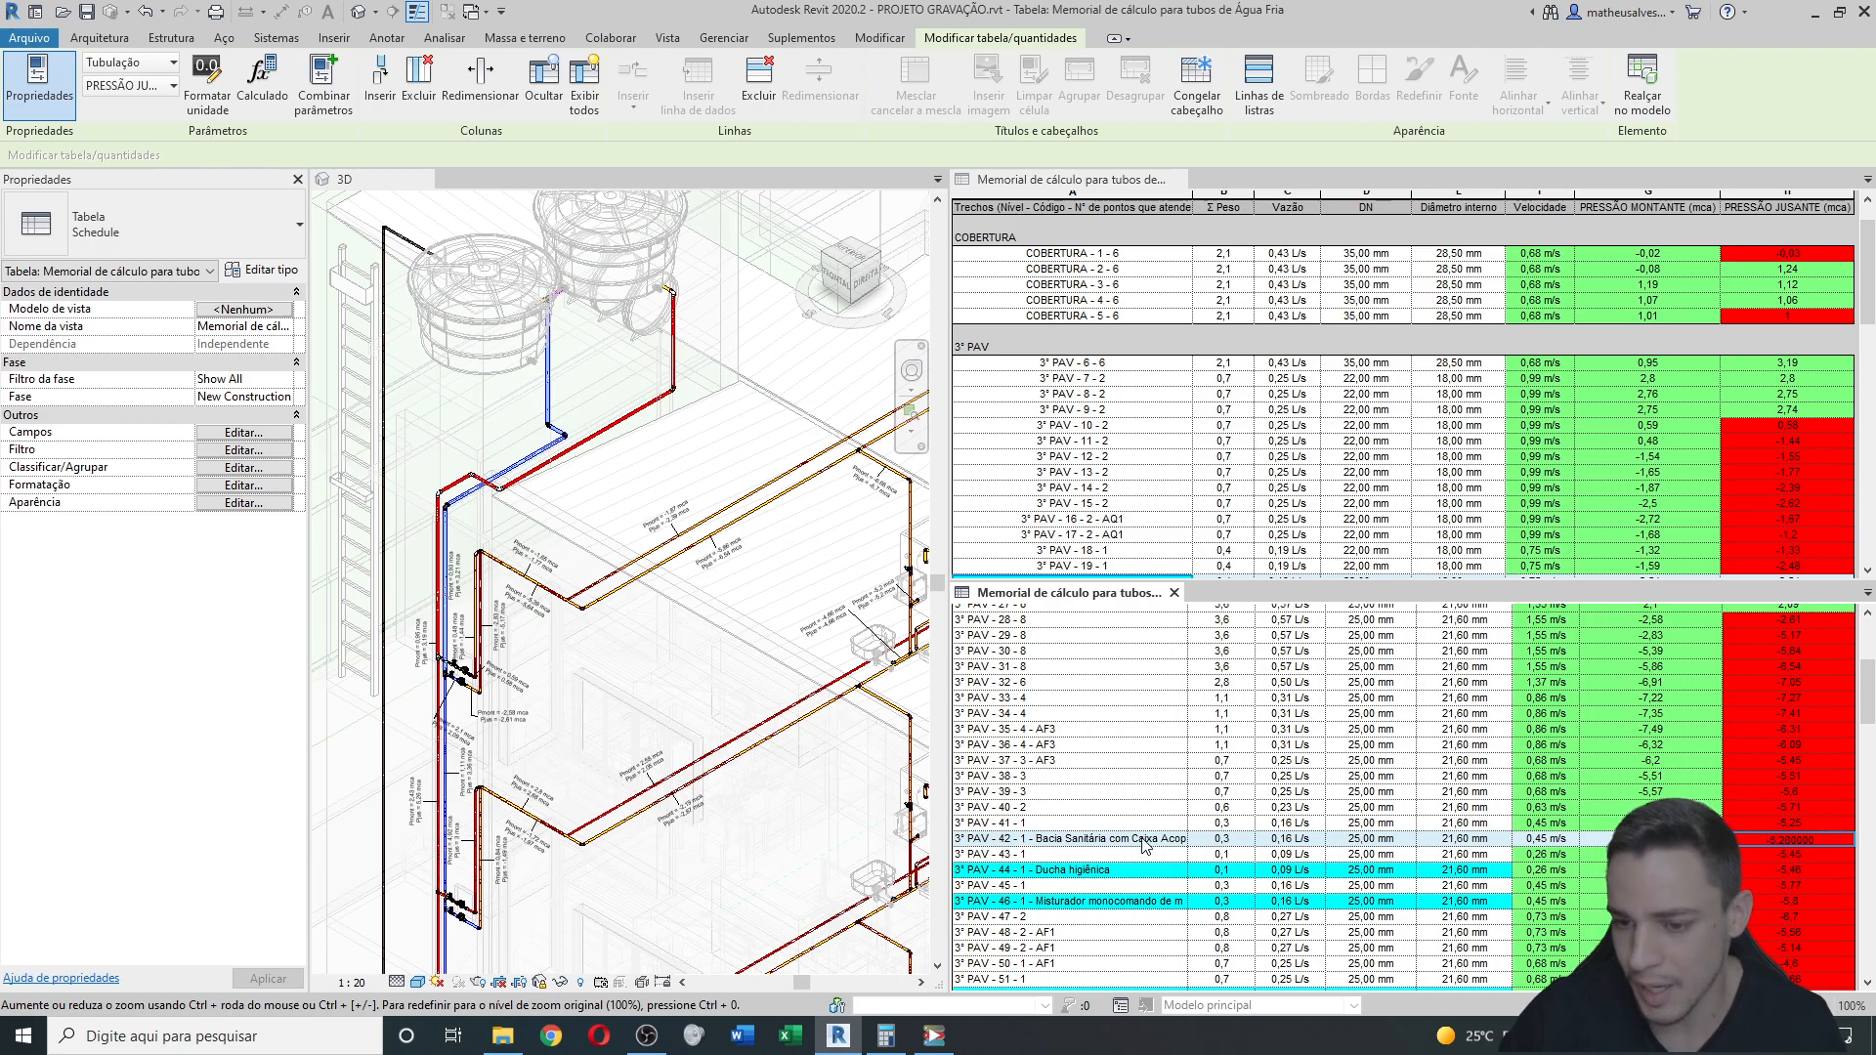
pyautogui.click(1643, 110)
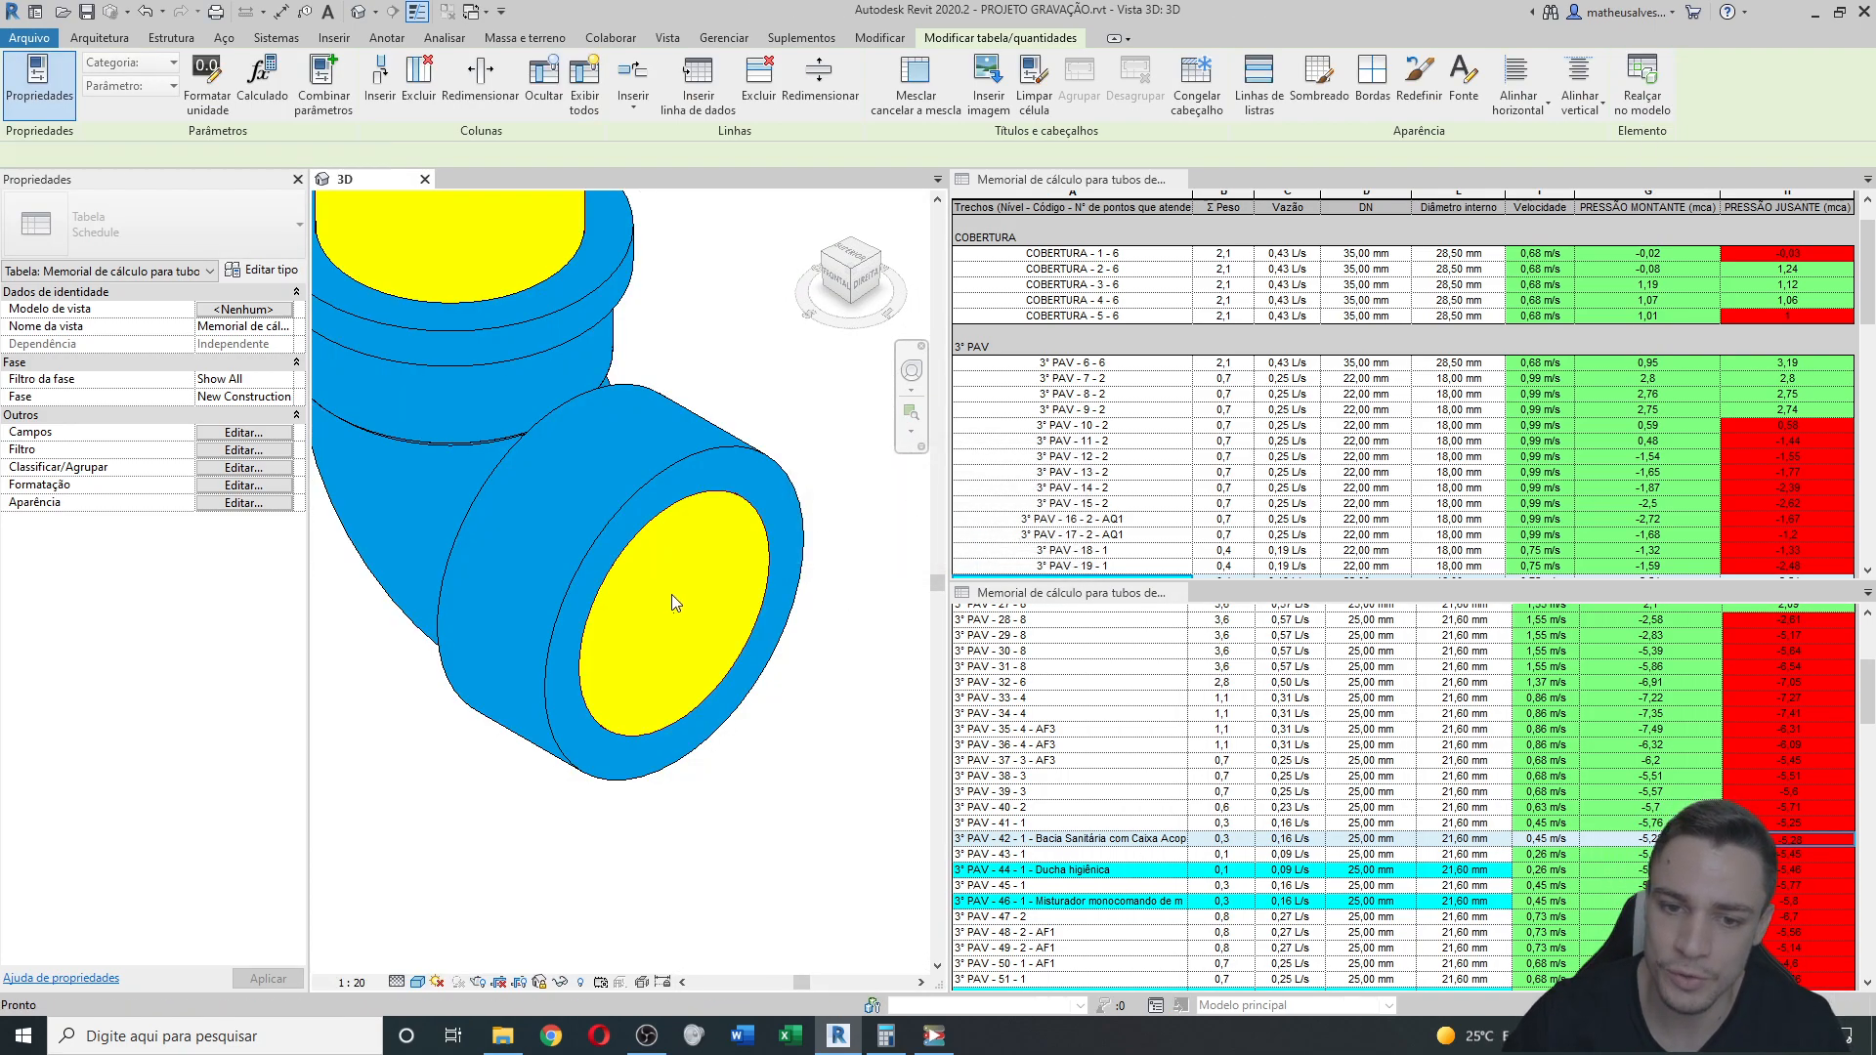
pyautogui.click(671, 594)
pyautogui.scroll(-5, 670, 596)
pyautogui.scroll(-6, 670, 594)
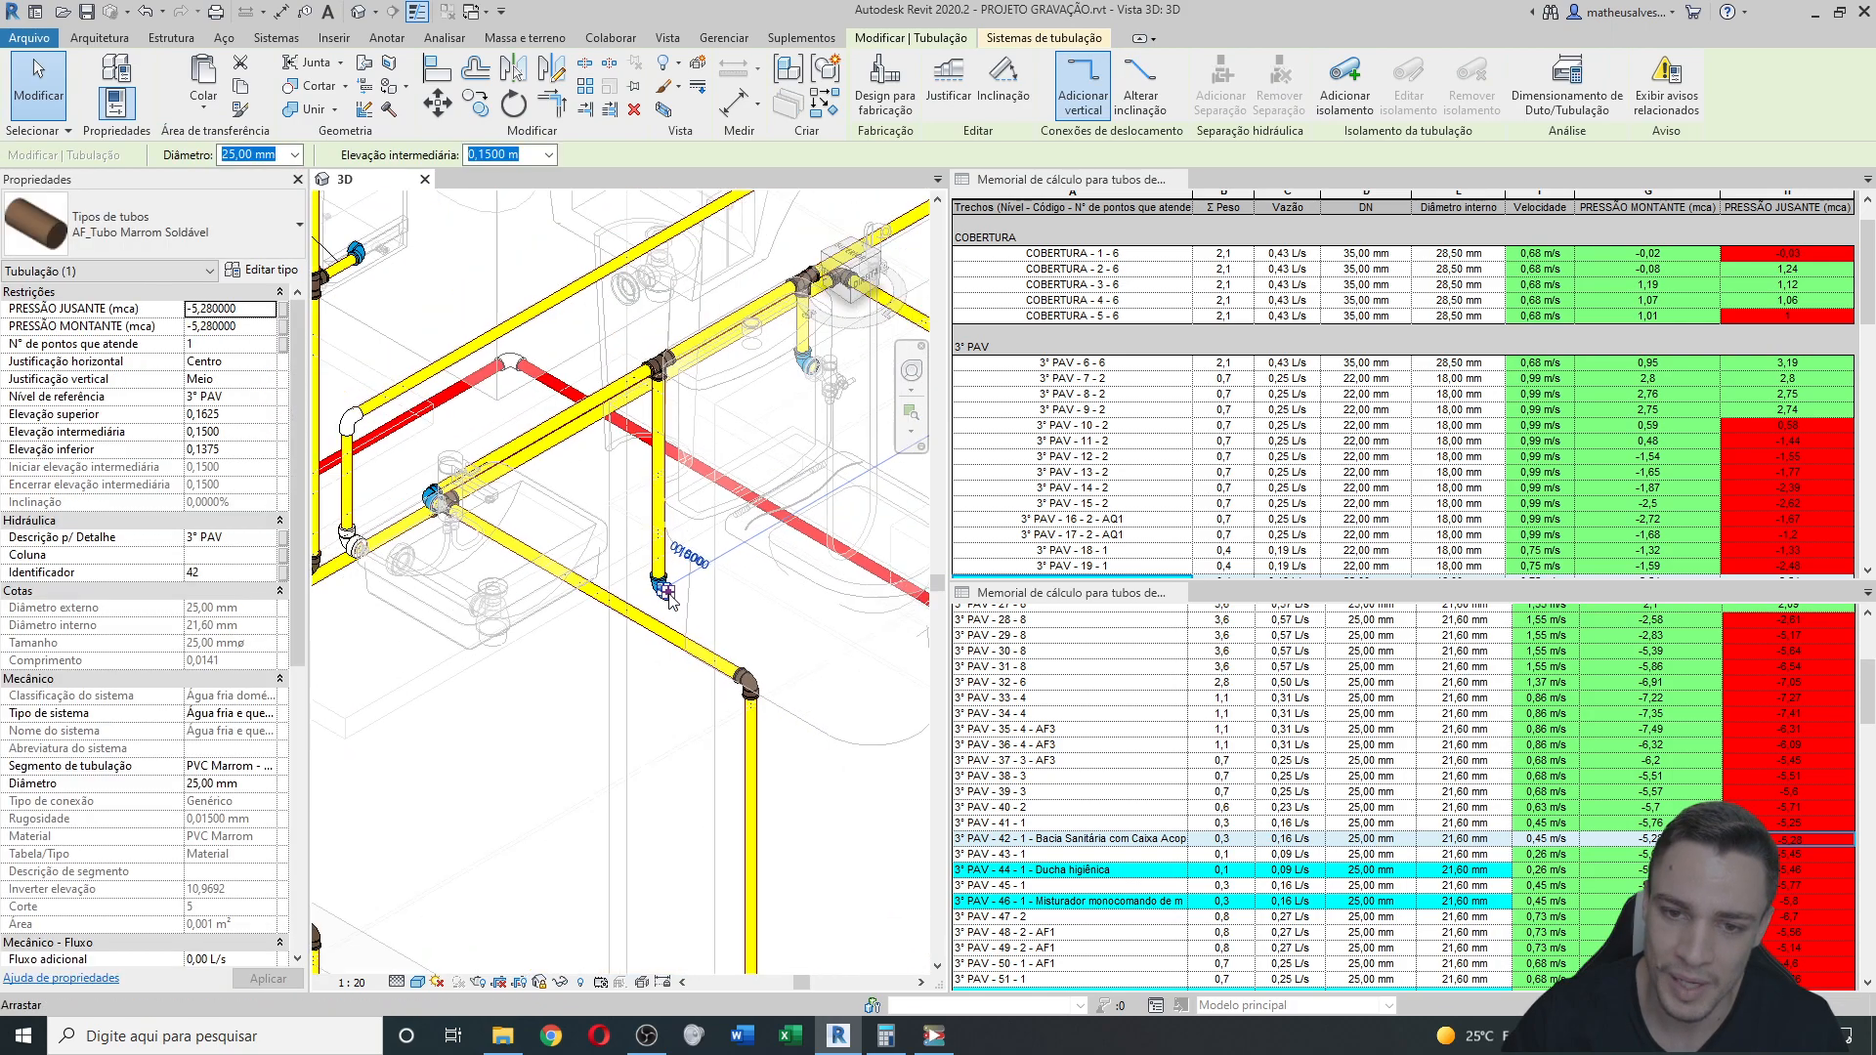
pyautogui.scroll(3, 1124, 797)
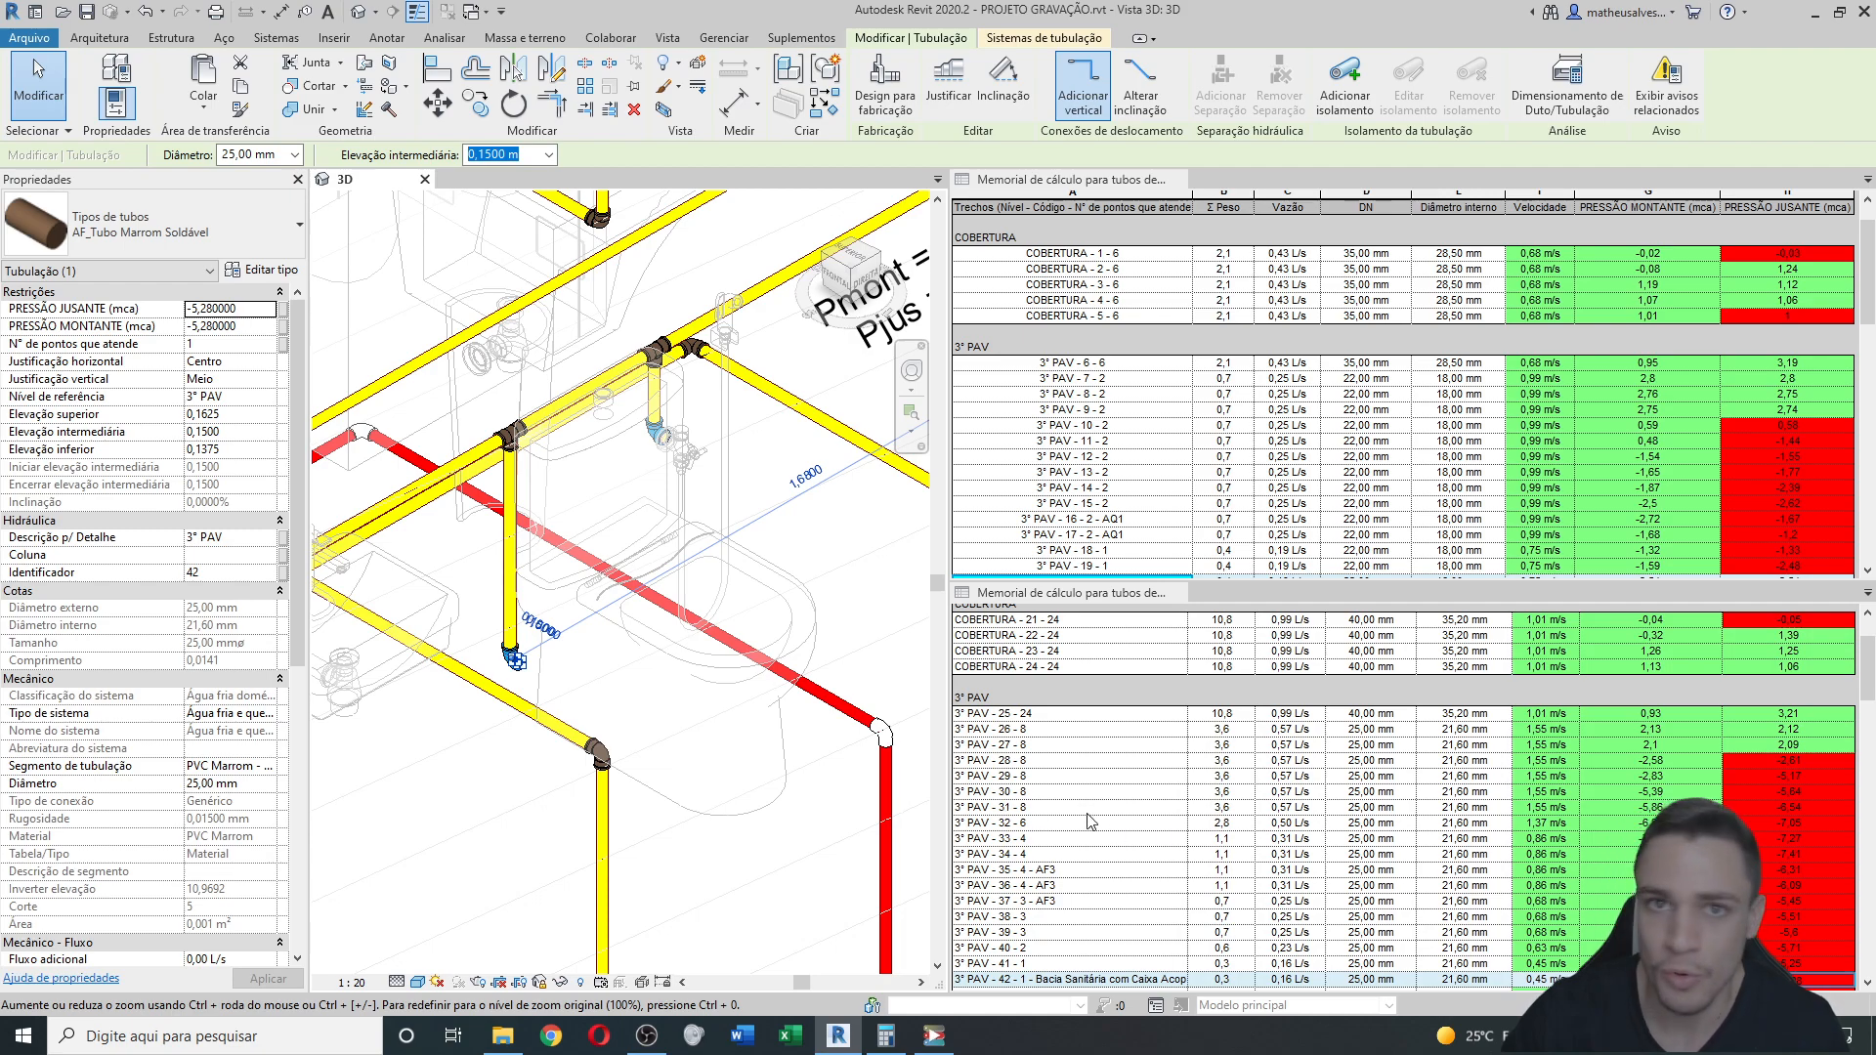
# Highlight segment 3° PAV - 28 - 8 from the cold water schedule in the 3D model and inspect it beside the water meter.
pyautogui.click(1056, 778)
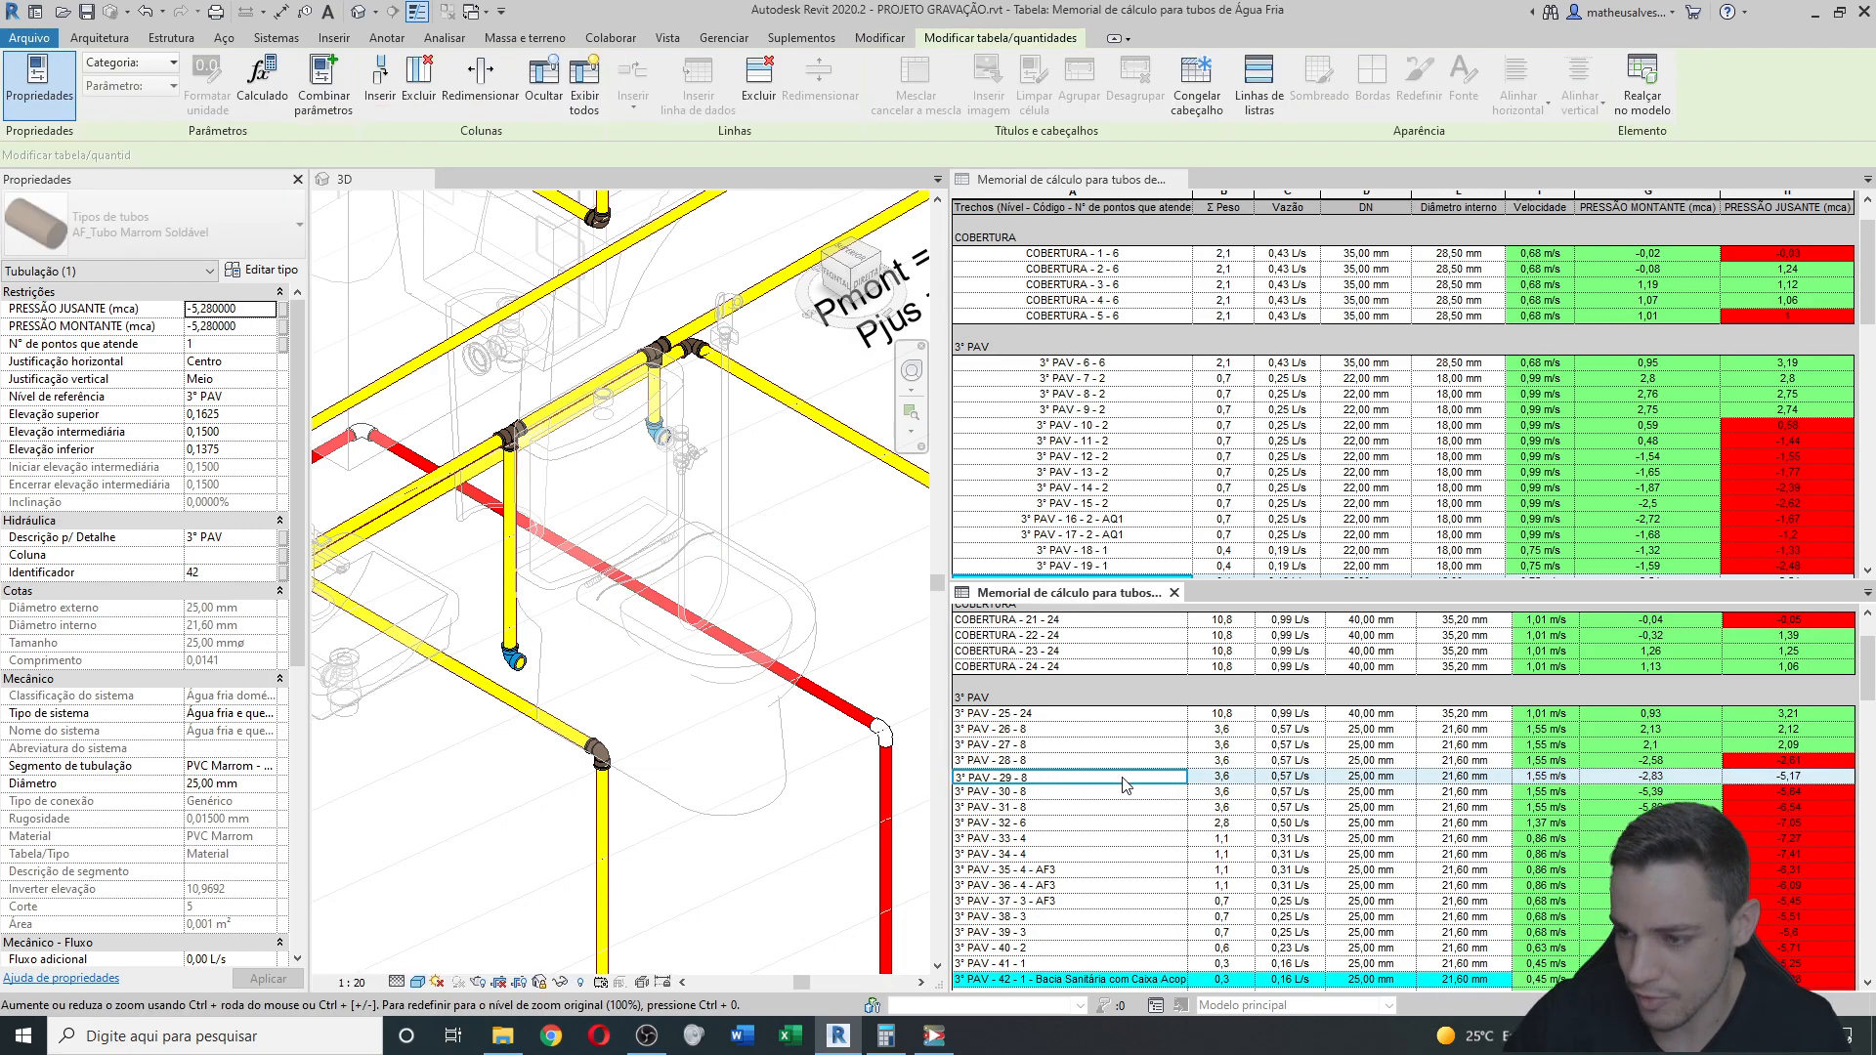
pyautogui.click(1148, 761)
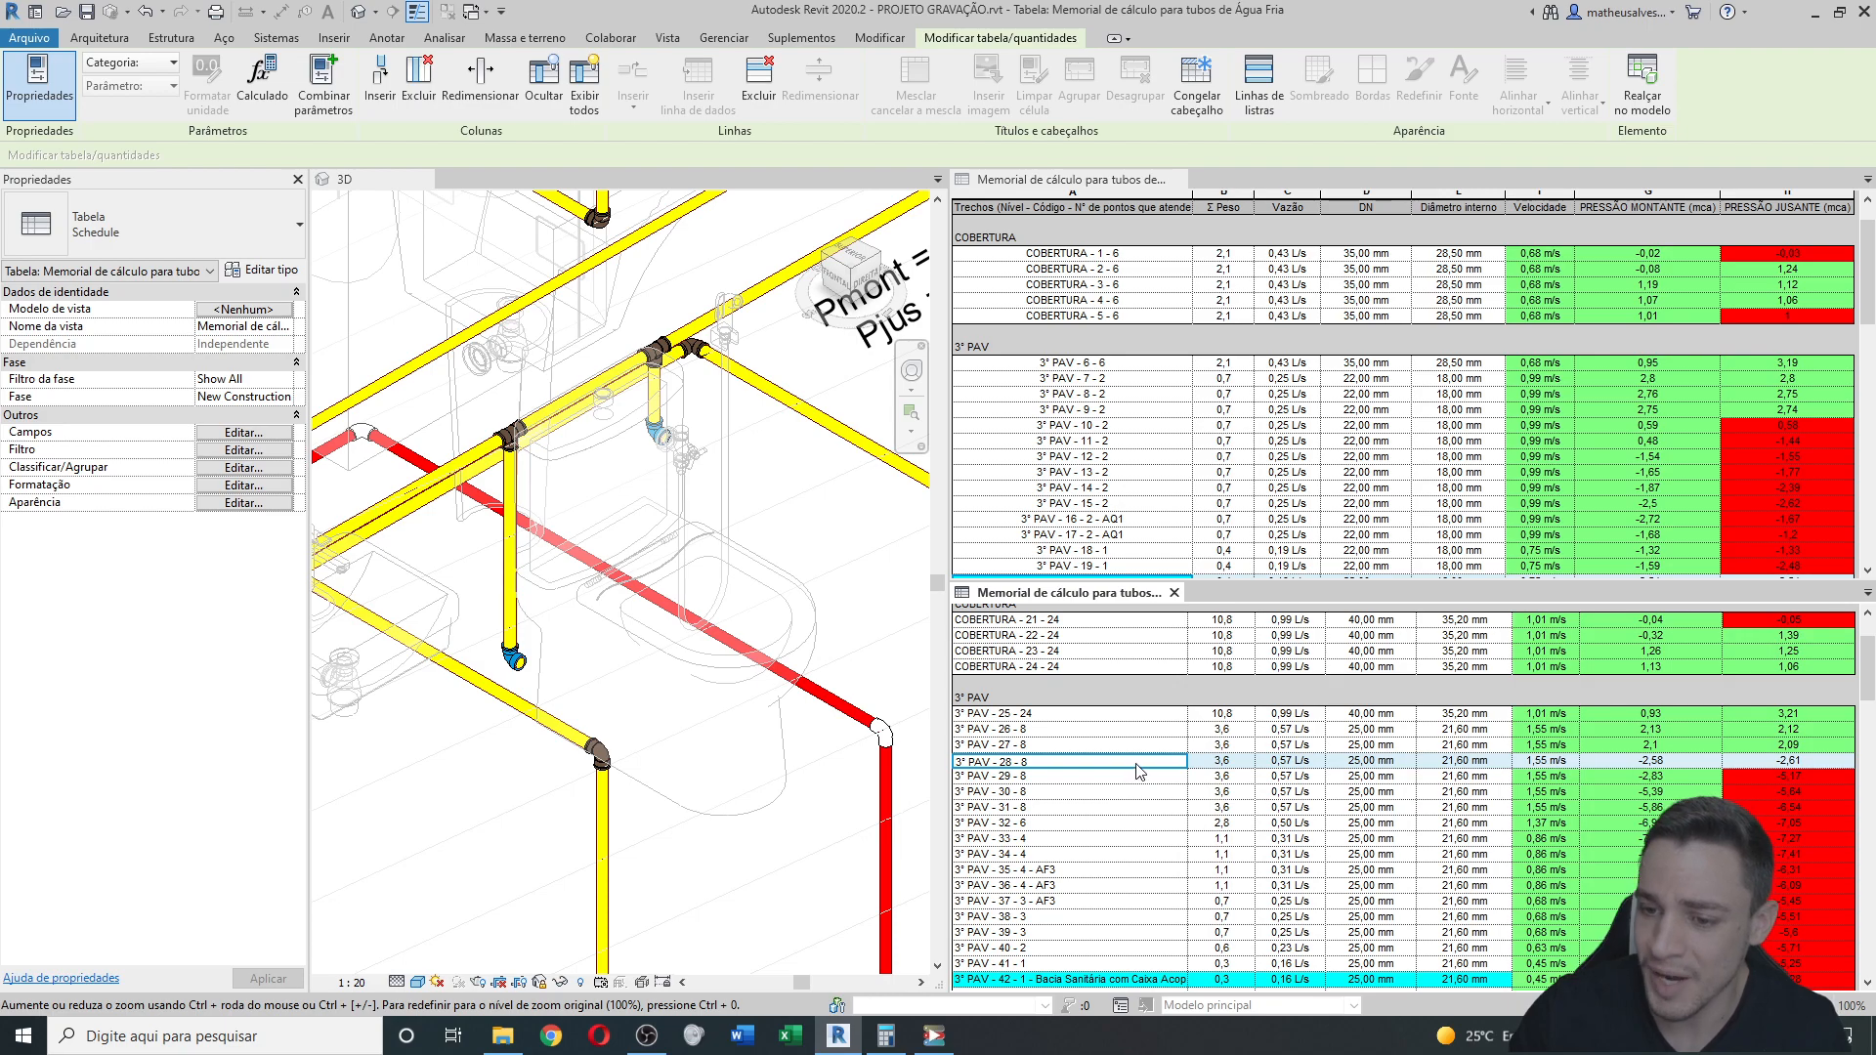
pyautogui.click(1641, 98)
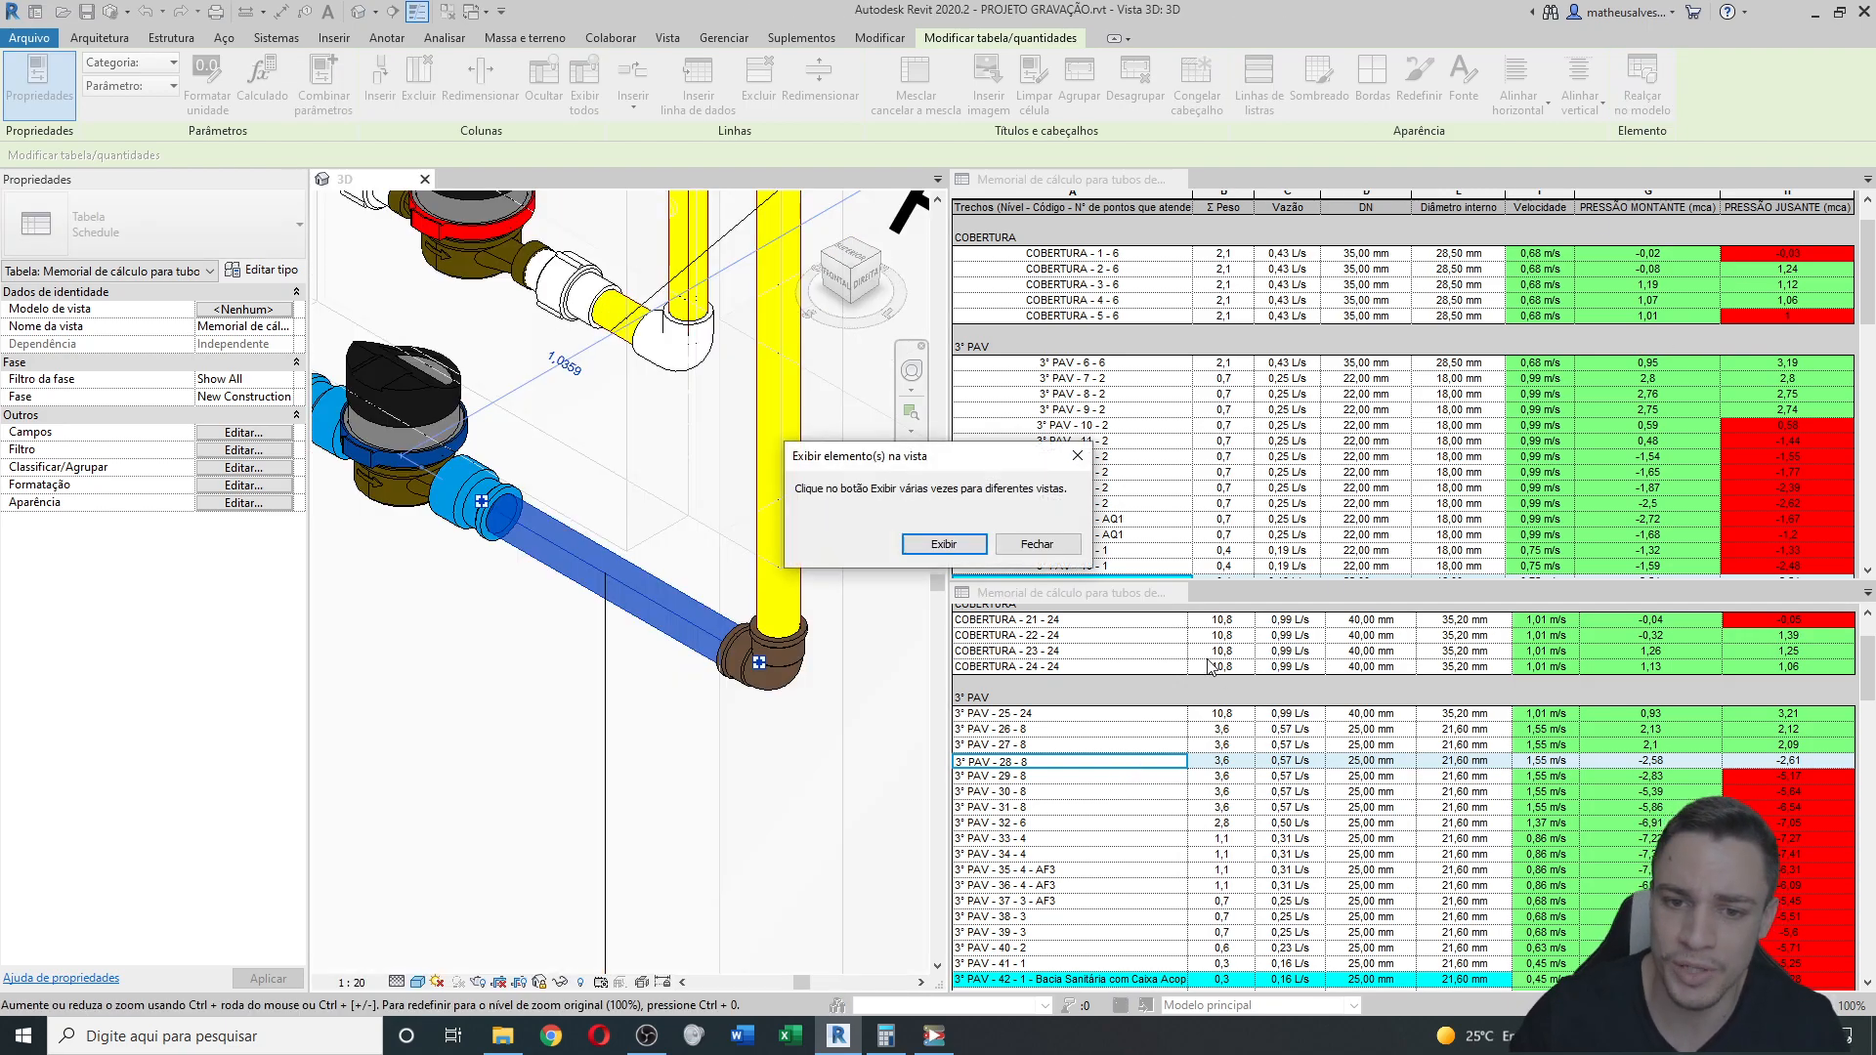
pyautogui.click(1083, 452)
pyautogui.click(654, 630)
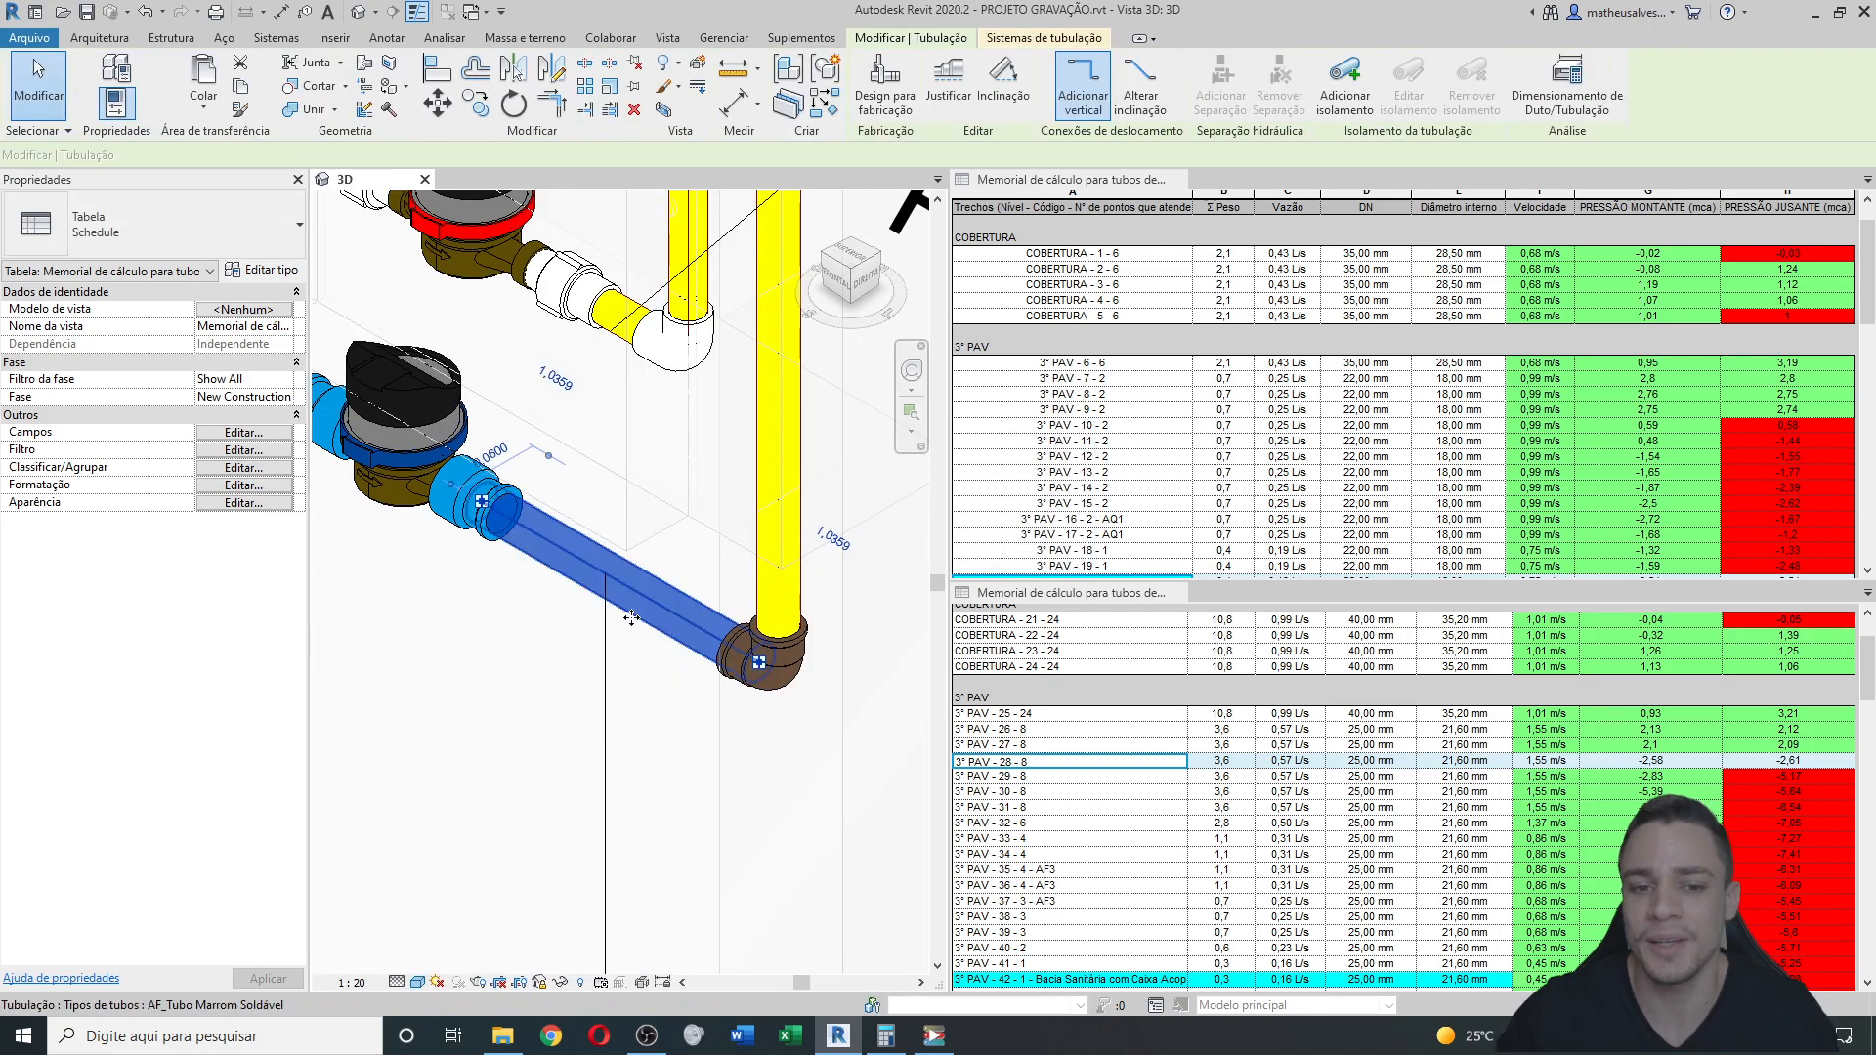
pyautogui.moveTo(506, 670); pyautogui.dragTo(554, 737, button='middle')
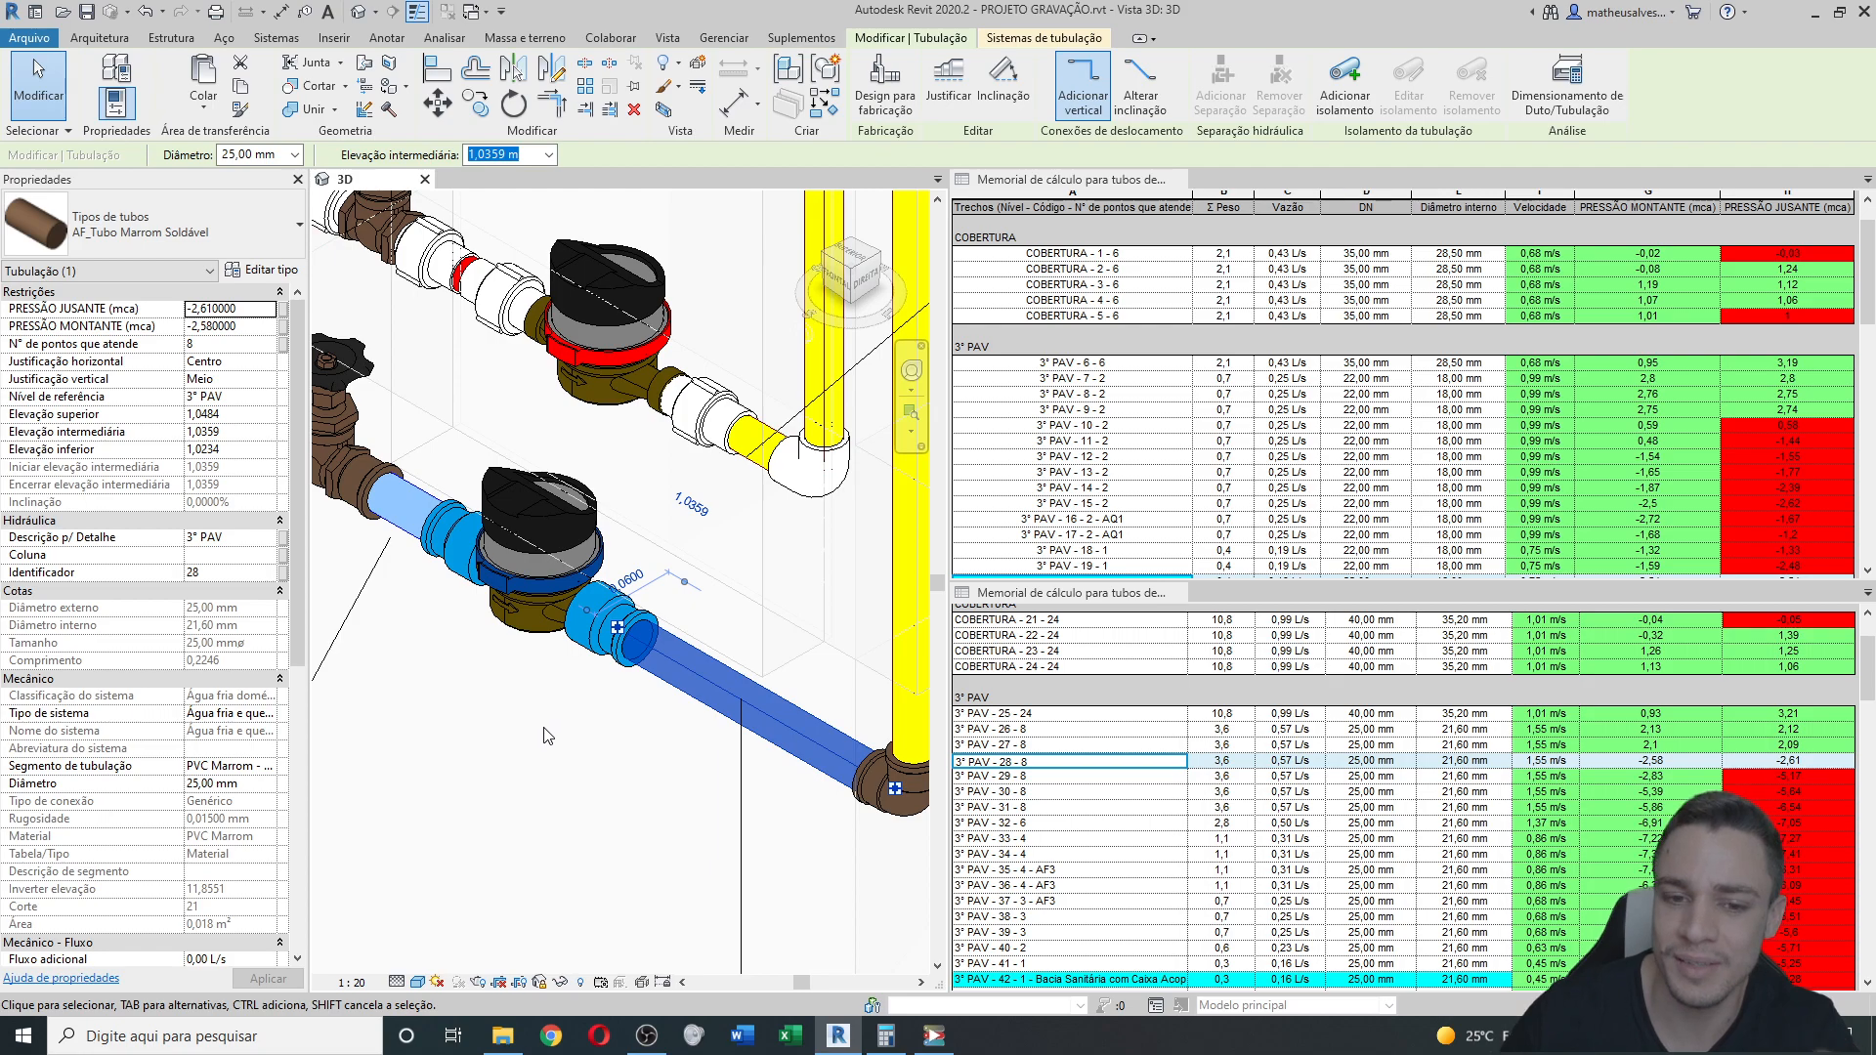
pyautogui.scroll(-3, 588, 699)
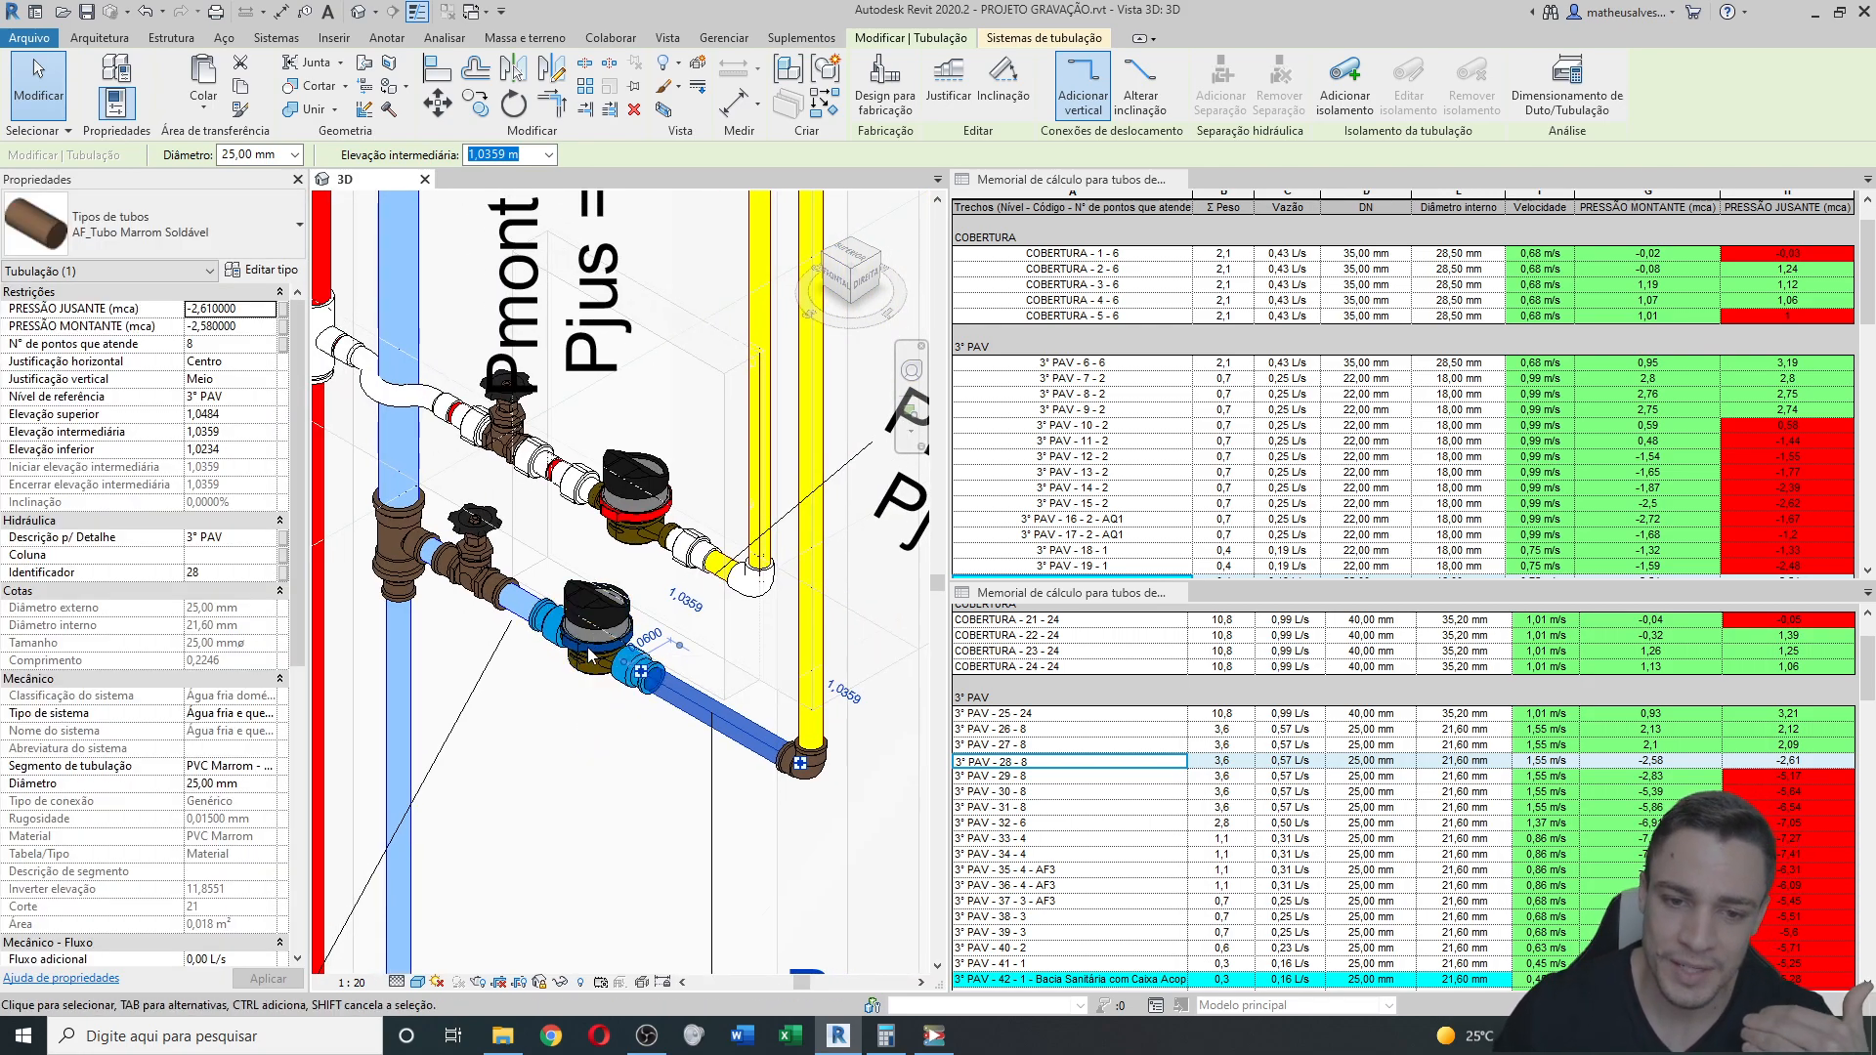
# Browse the designation options of the 3° PAV cold water meter (AF_Hidrômetro residencial) and set its designation to Y.
pyautogui.press('Escape')
pyautogui.click(589, 645)
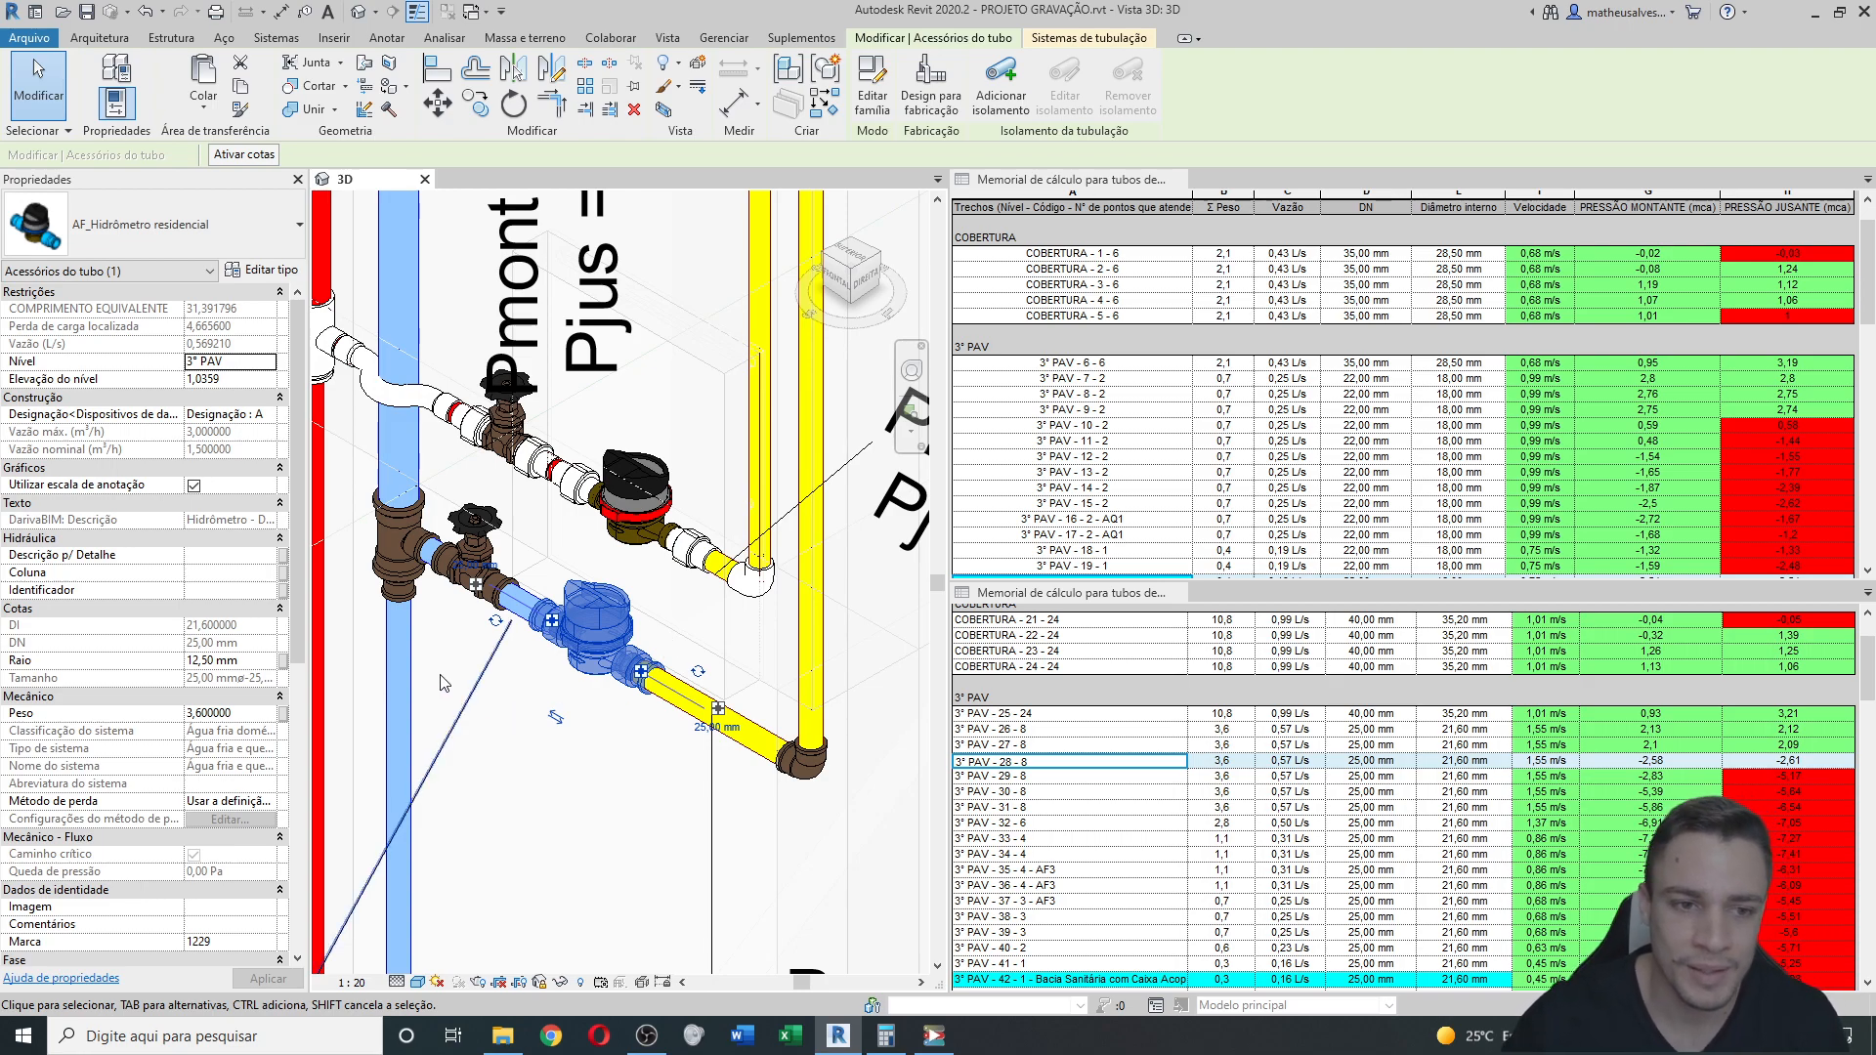
pyautogui.click(272, 414)
pyautogui.click(270, 416)
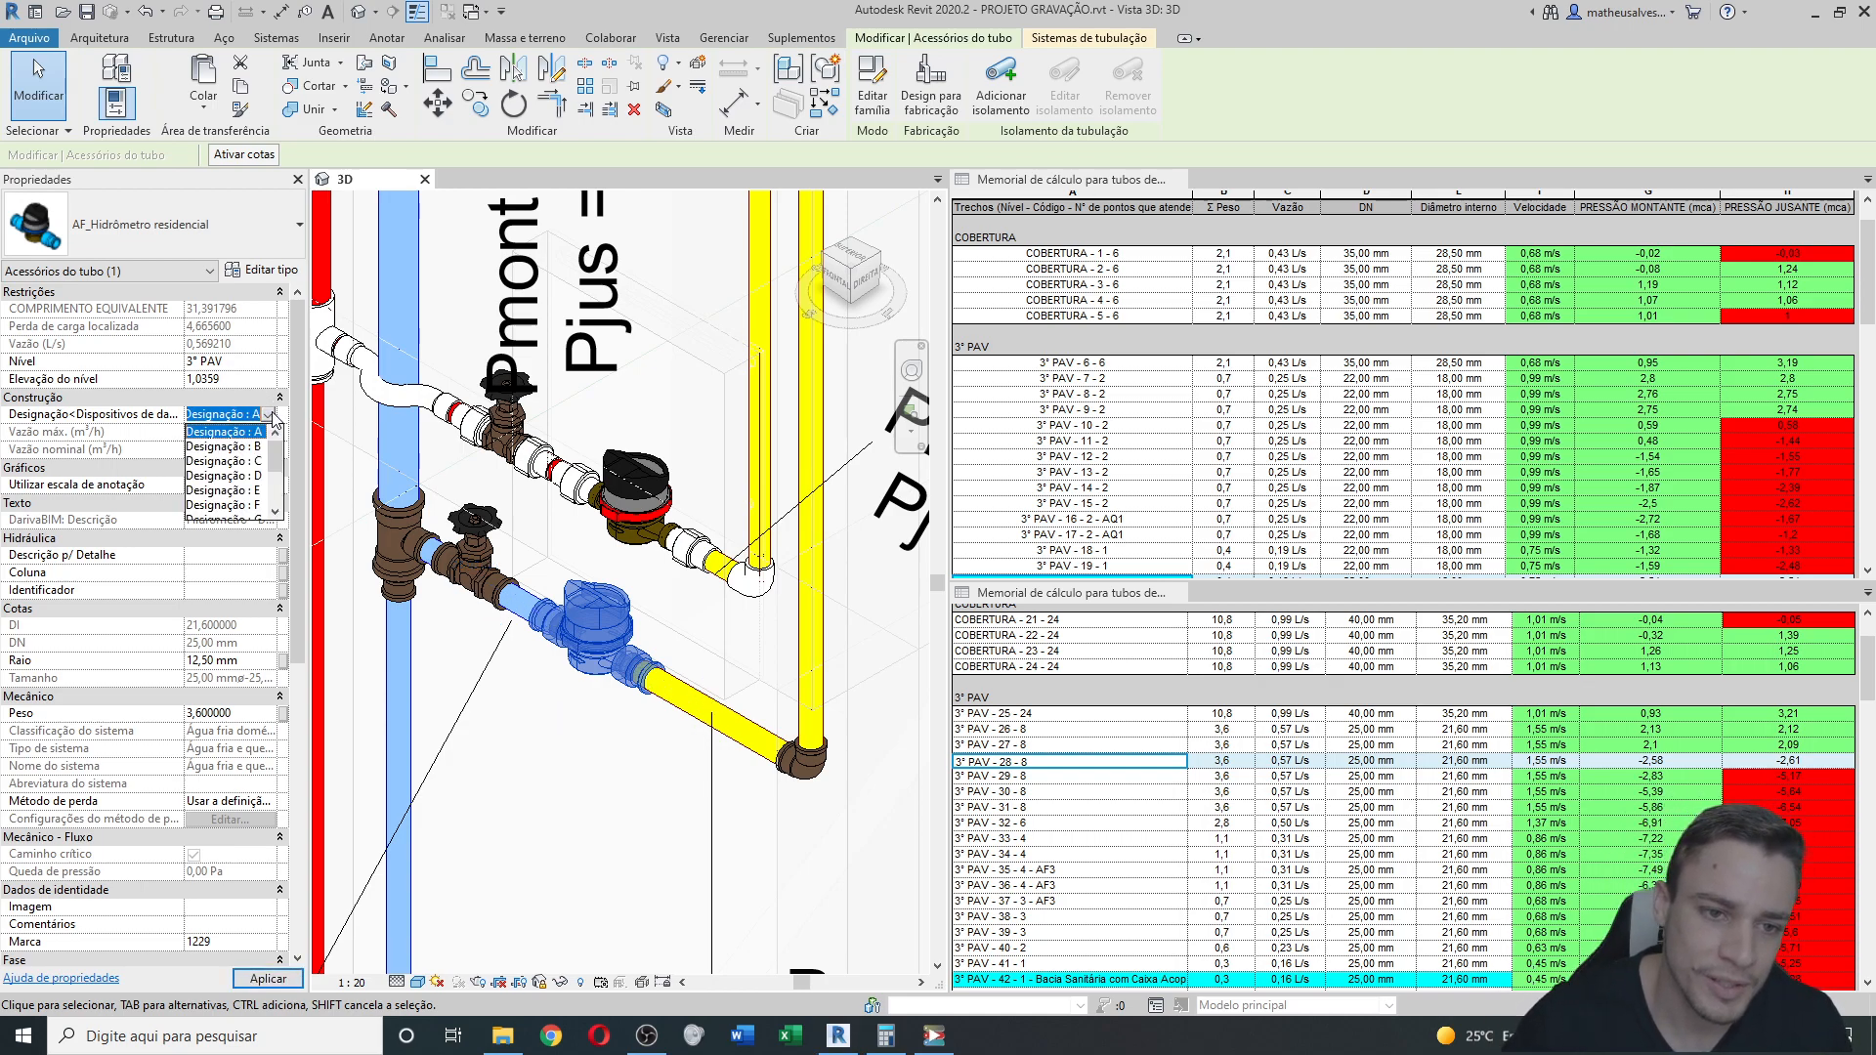
pyautogui.scroll(-2, 245, 462)
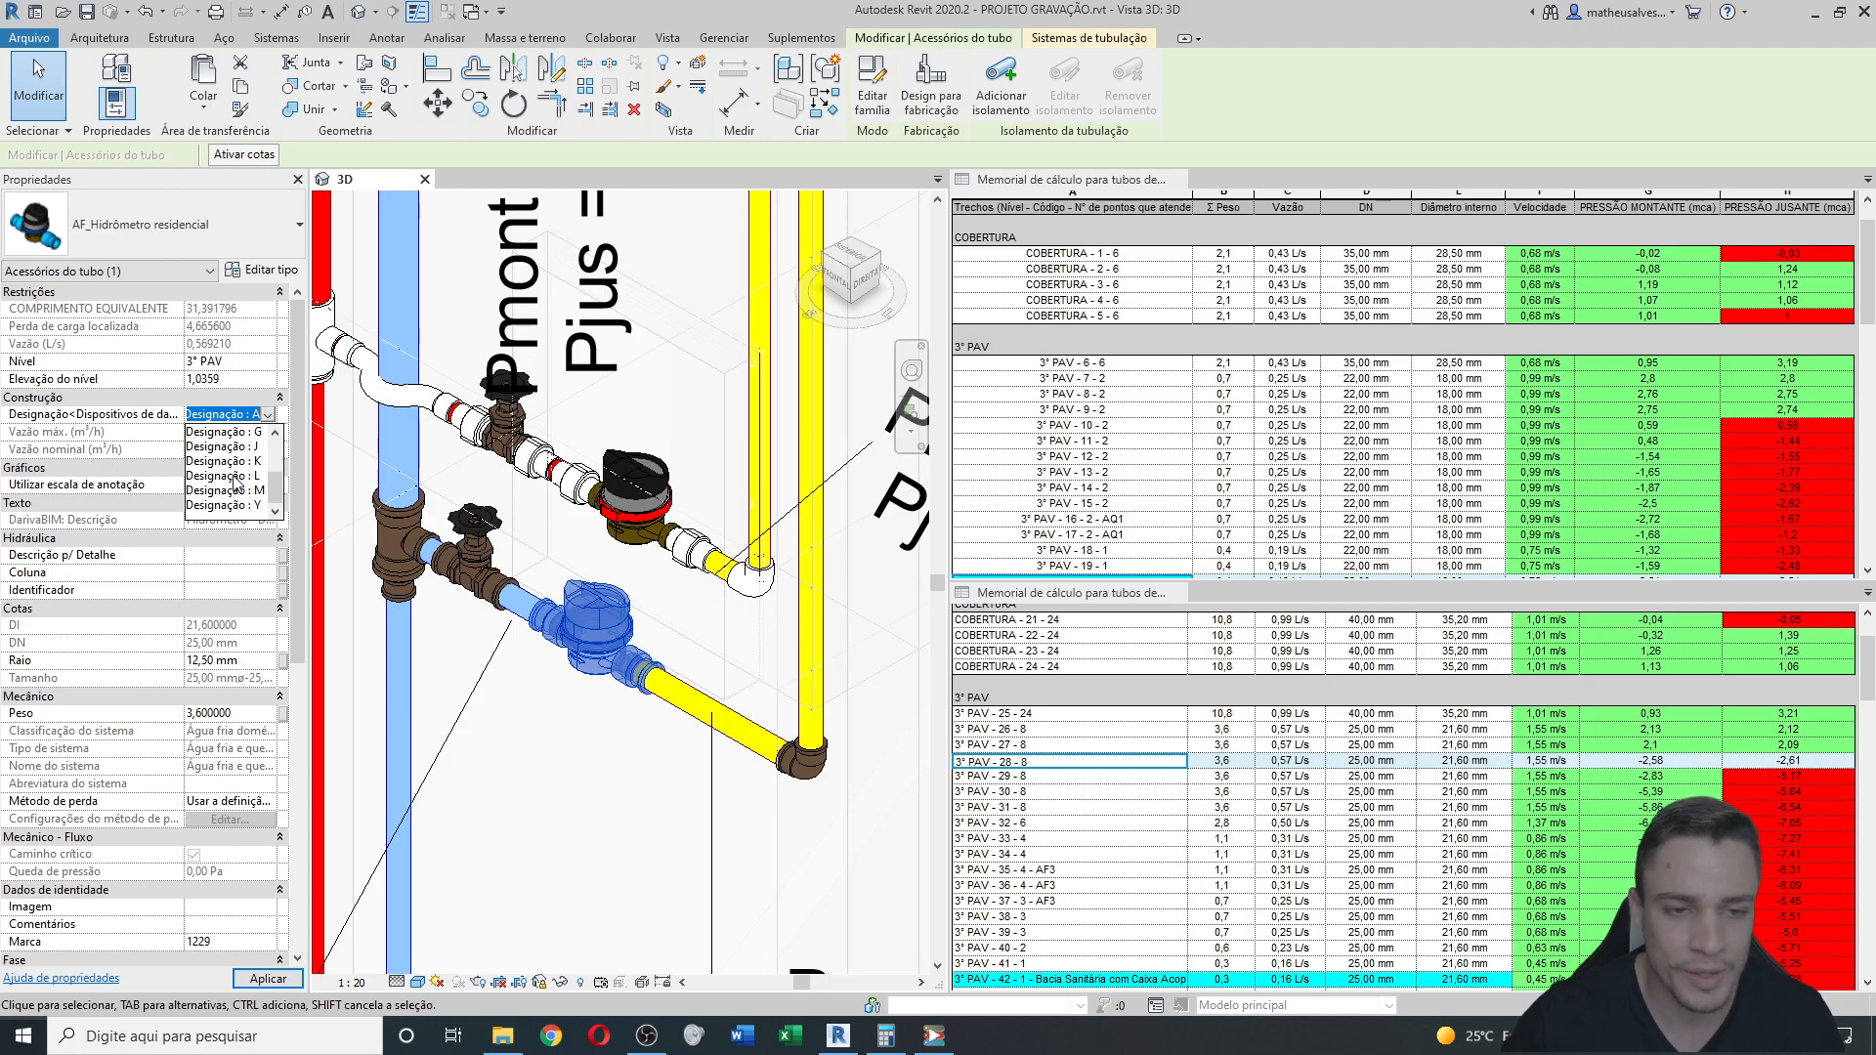
pyautogui.scroll(2, 235, 483)
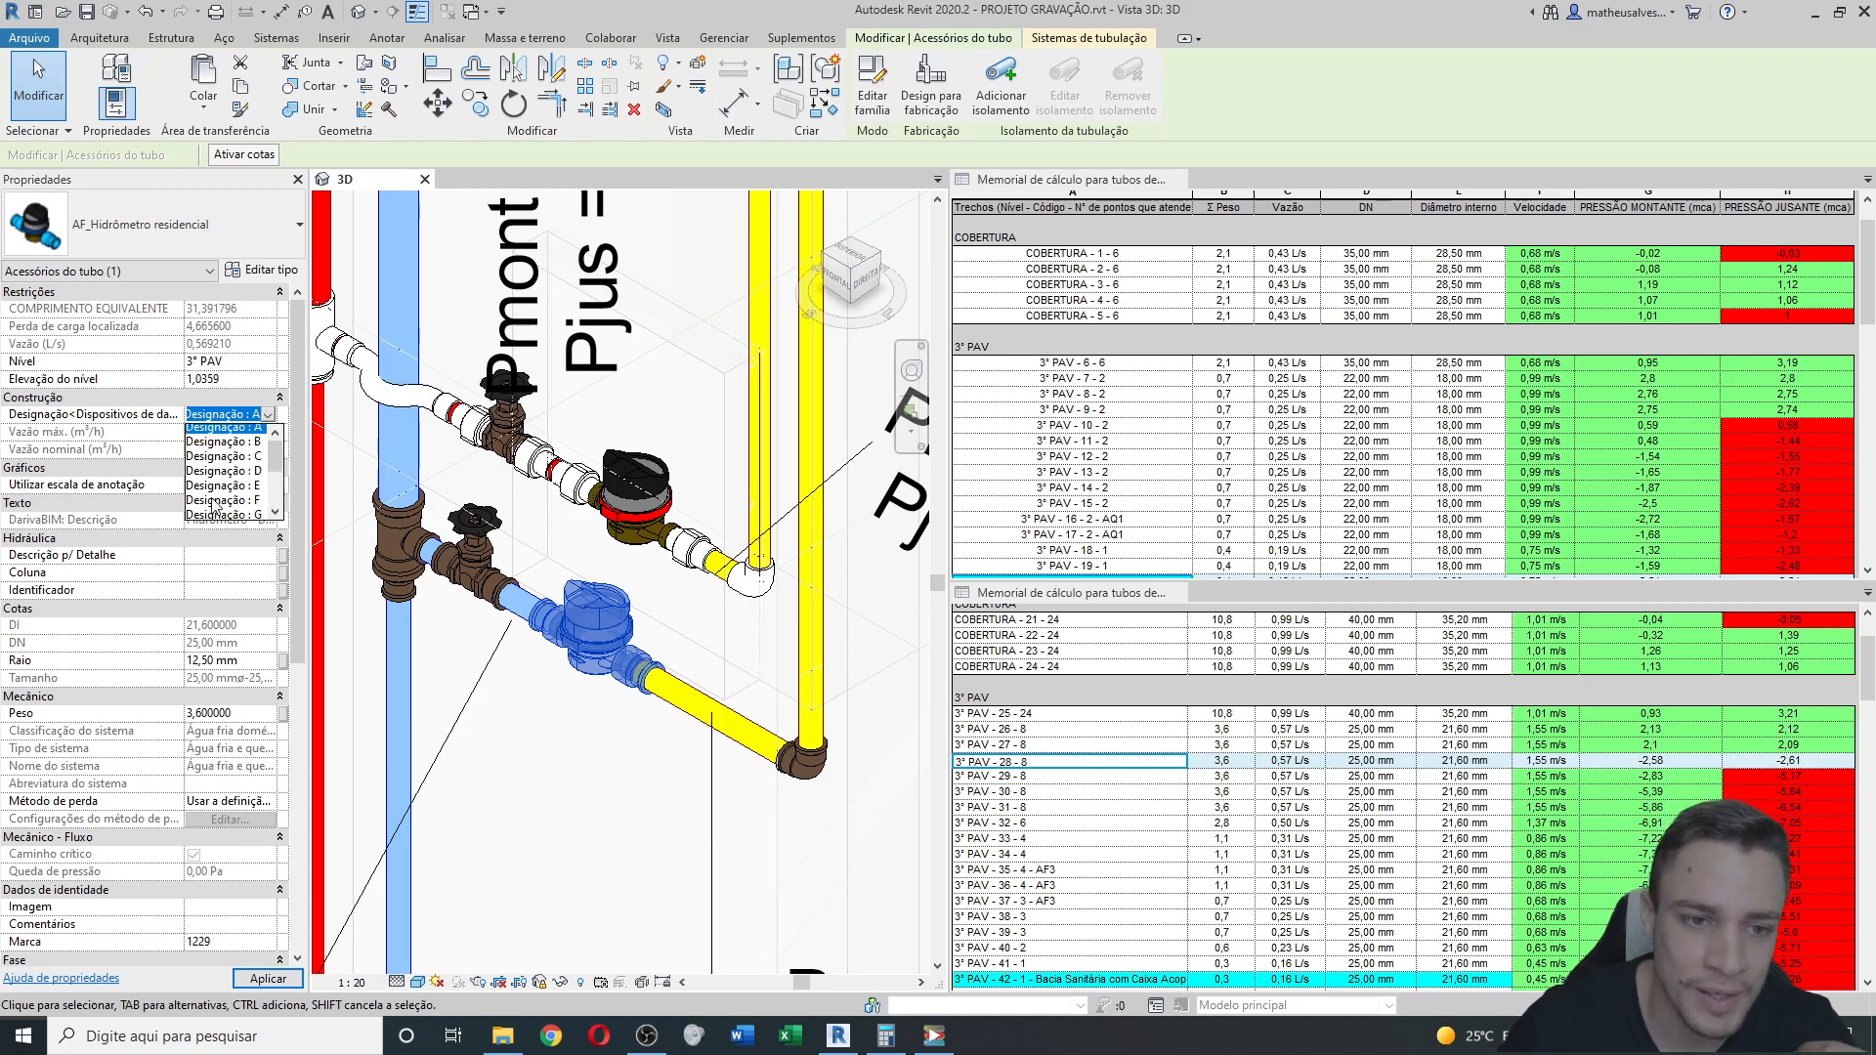
pyautogui.scroll(-2, 238, 477)
pyautogui.scroll(2, 249, 486)
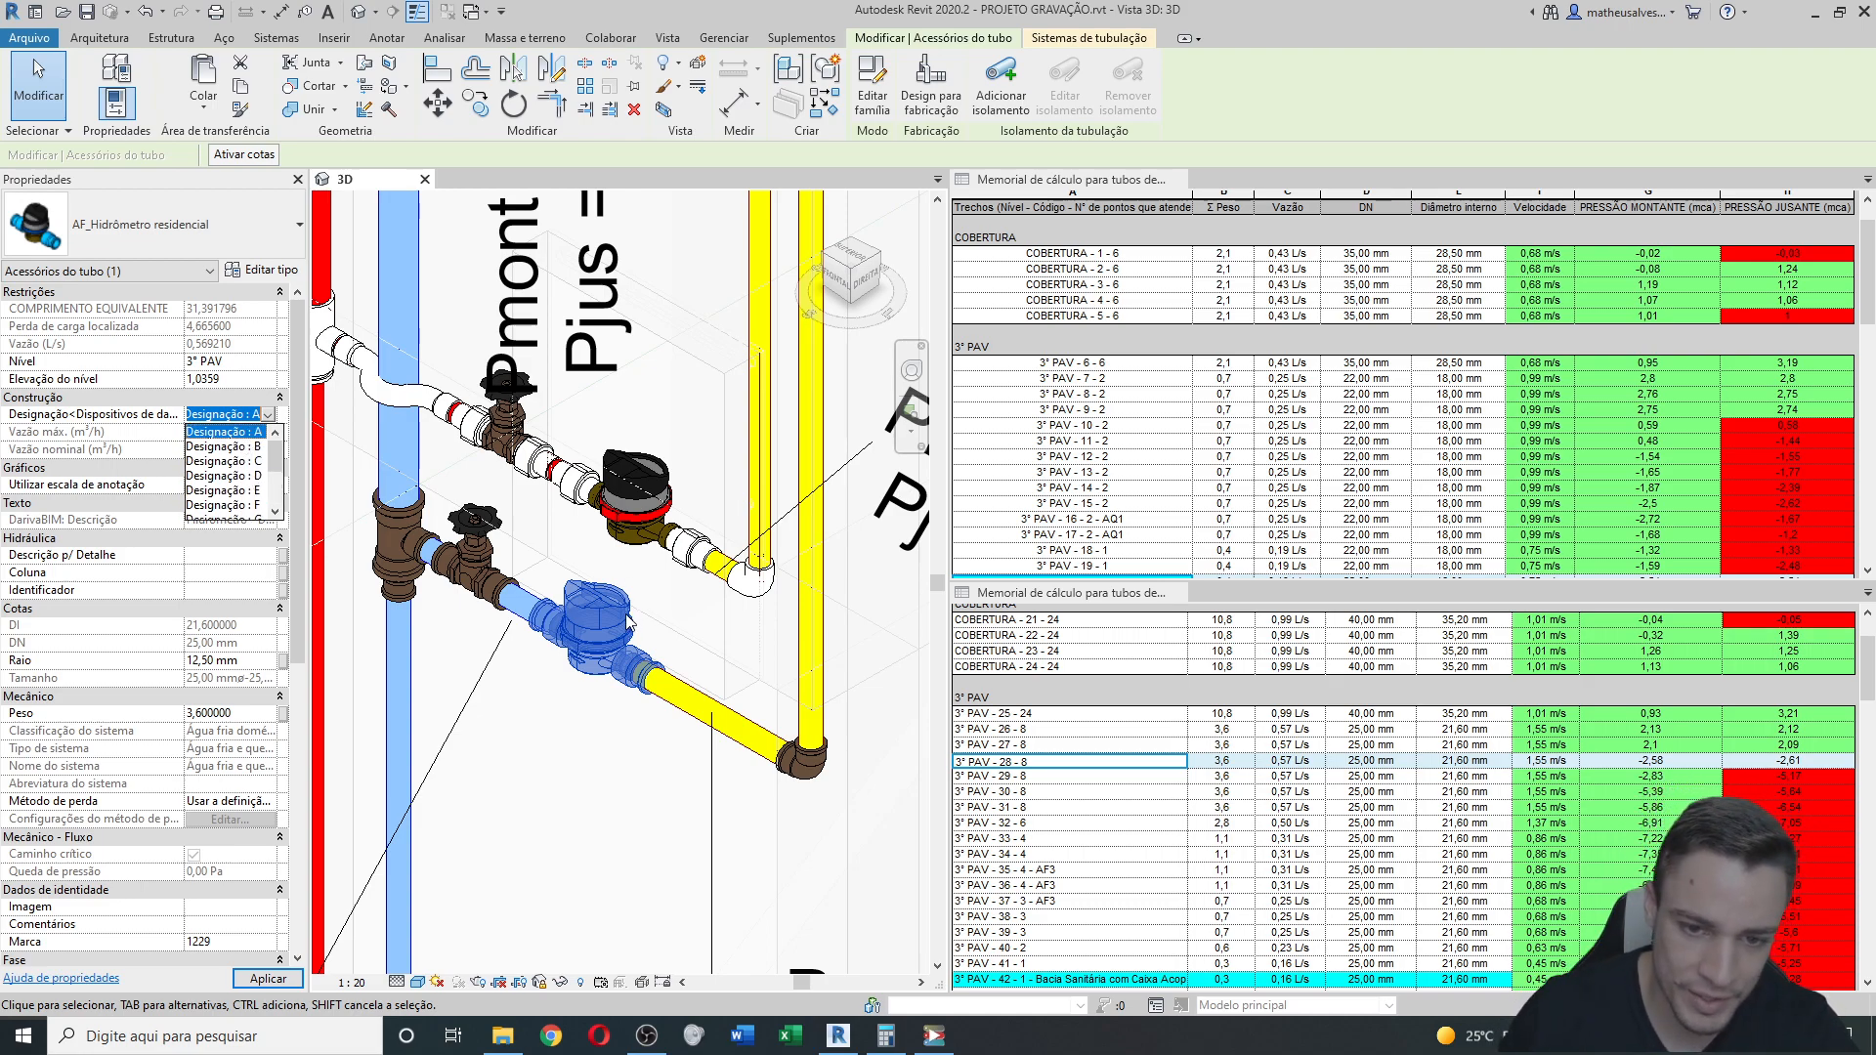
pyautogui.scroll(-1, 252, 459)
pyautogui.scroll(1, 83, 452)
pyautogui.scroll(-1, 232, 483)
pyautogui.click(232, 506)
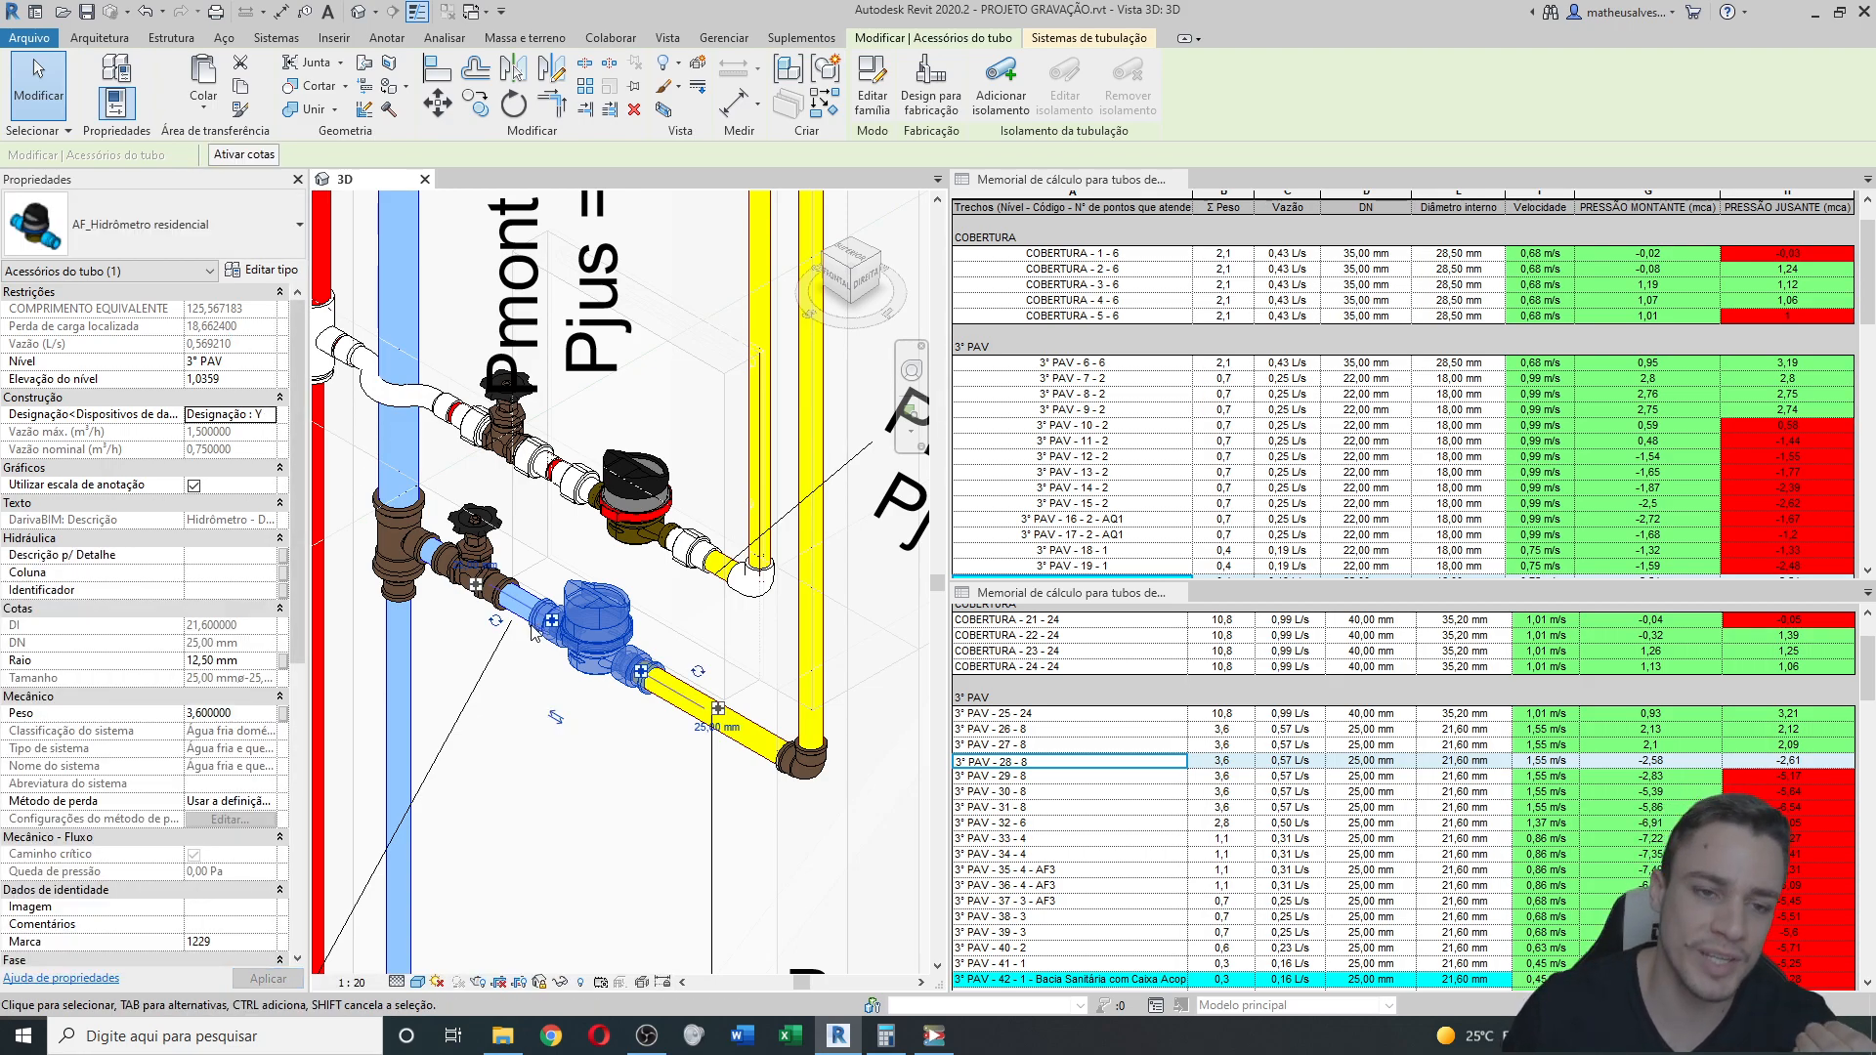
# Try designations D and C on the 3° PAV cold water meter to compare their localized head losses.
pyautogui.click(269, 415)
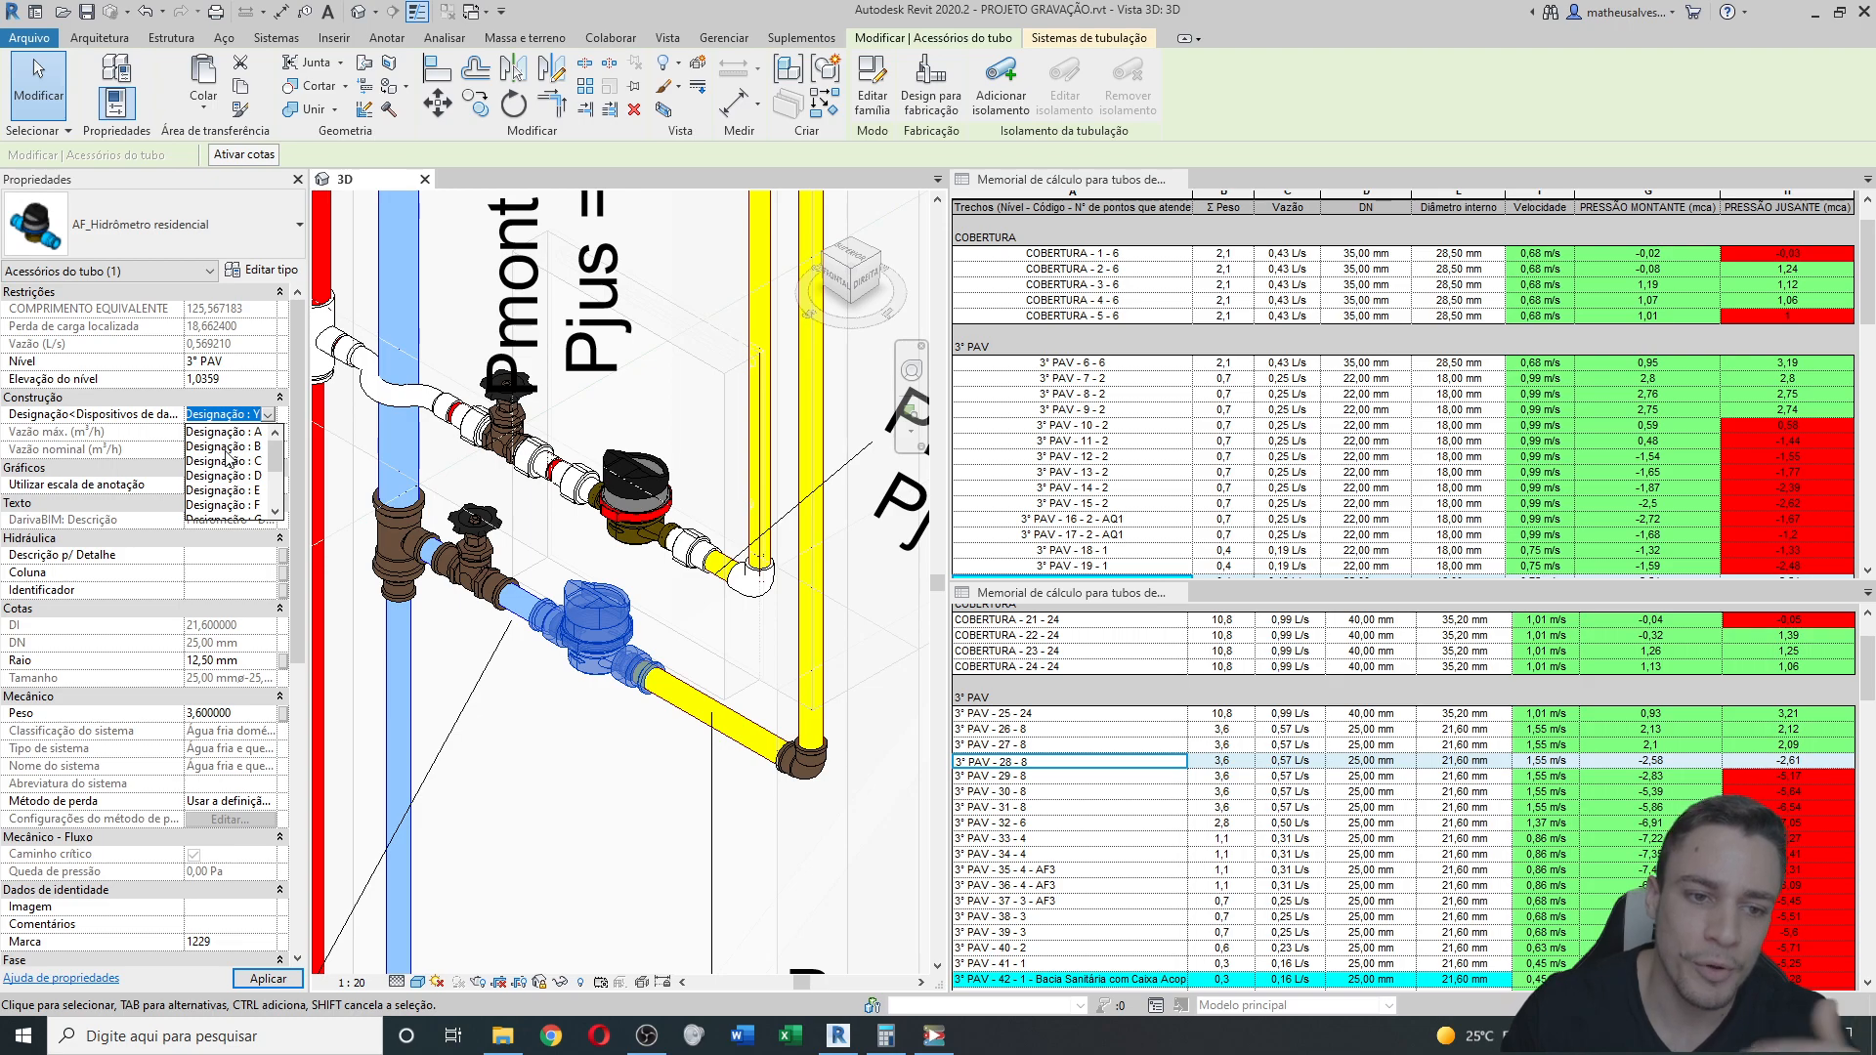
pyautogui.click(227, 483)
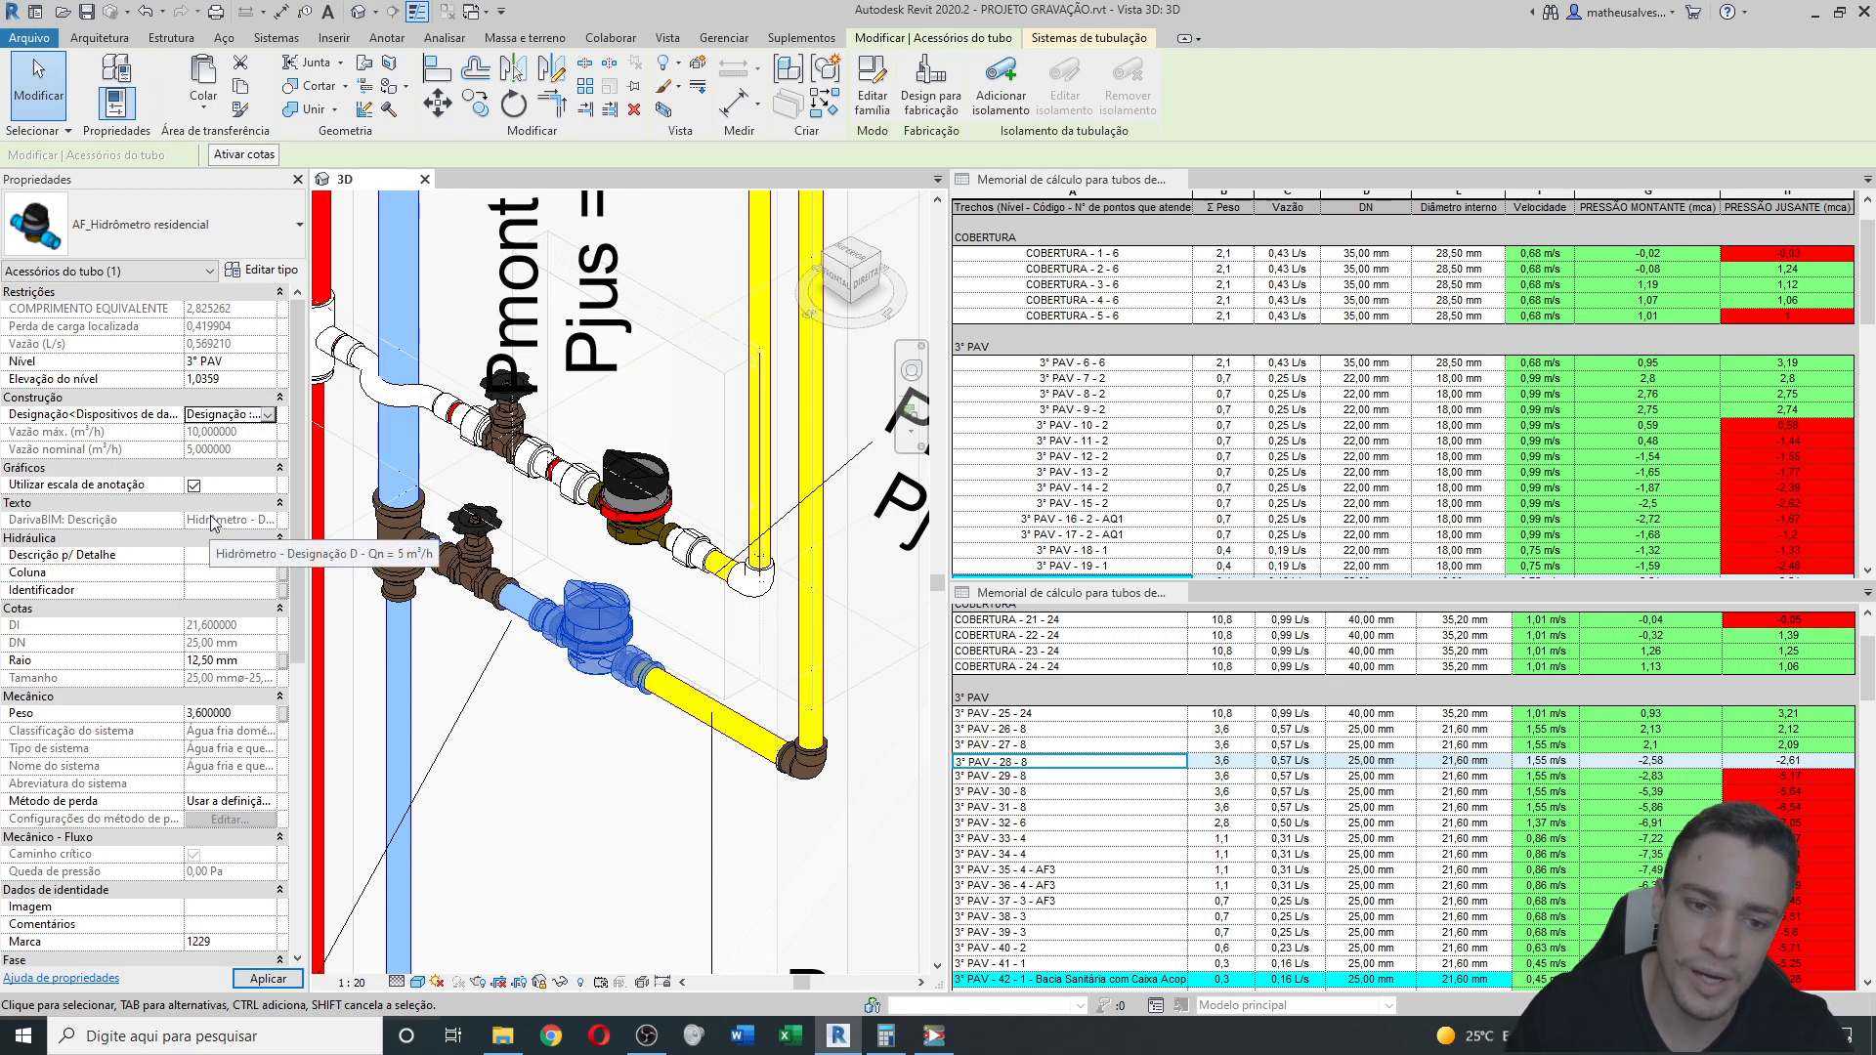
pyautogui.click(267, 414)
pyautogui.click(248, 471)
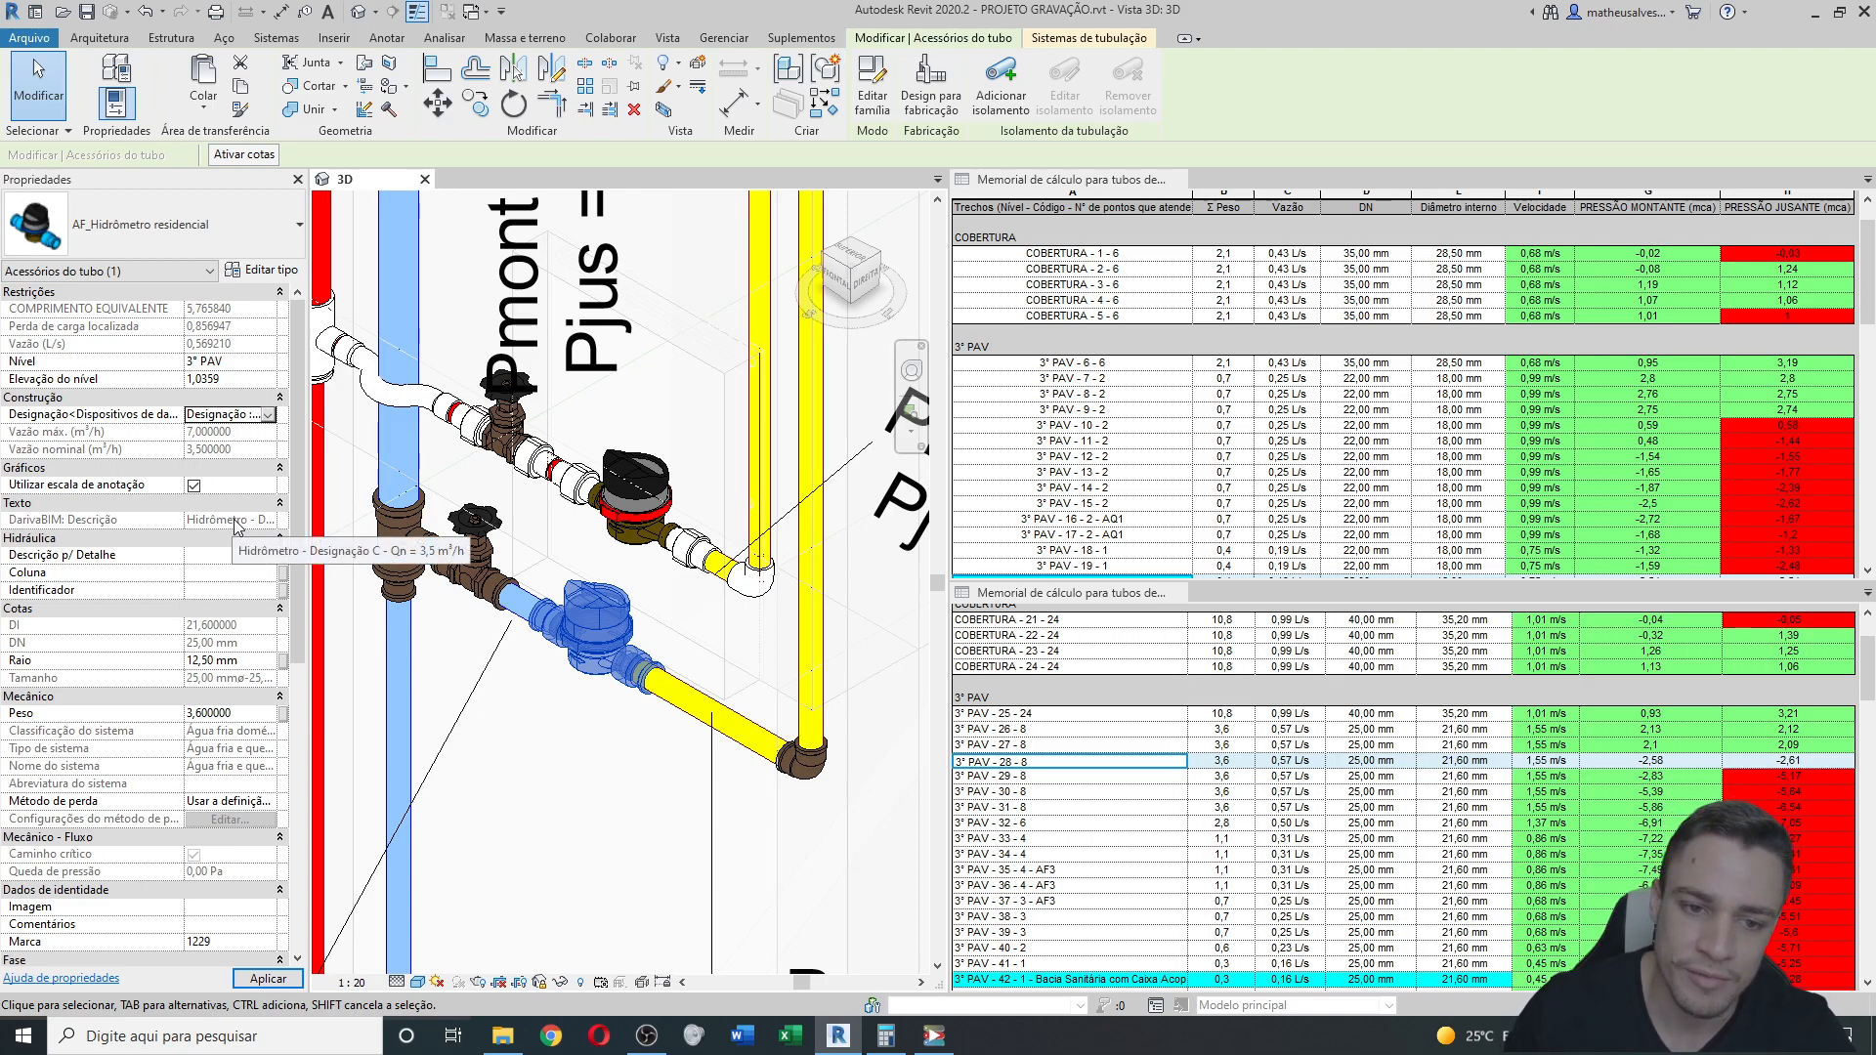
# Set the designation of the 3° PAV hot water meter (AQ_Hidrômetro residencial) to D.
pyautogui.click(633, 483)
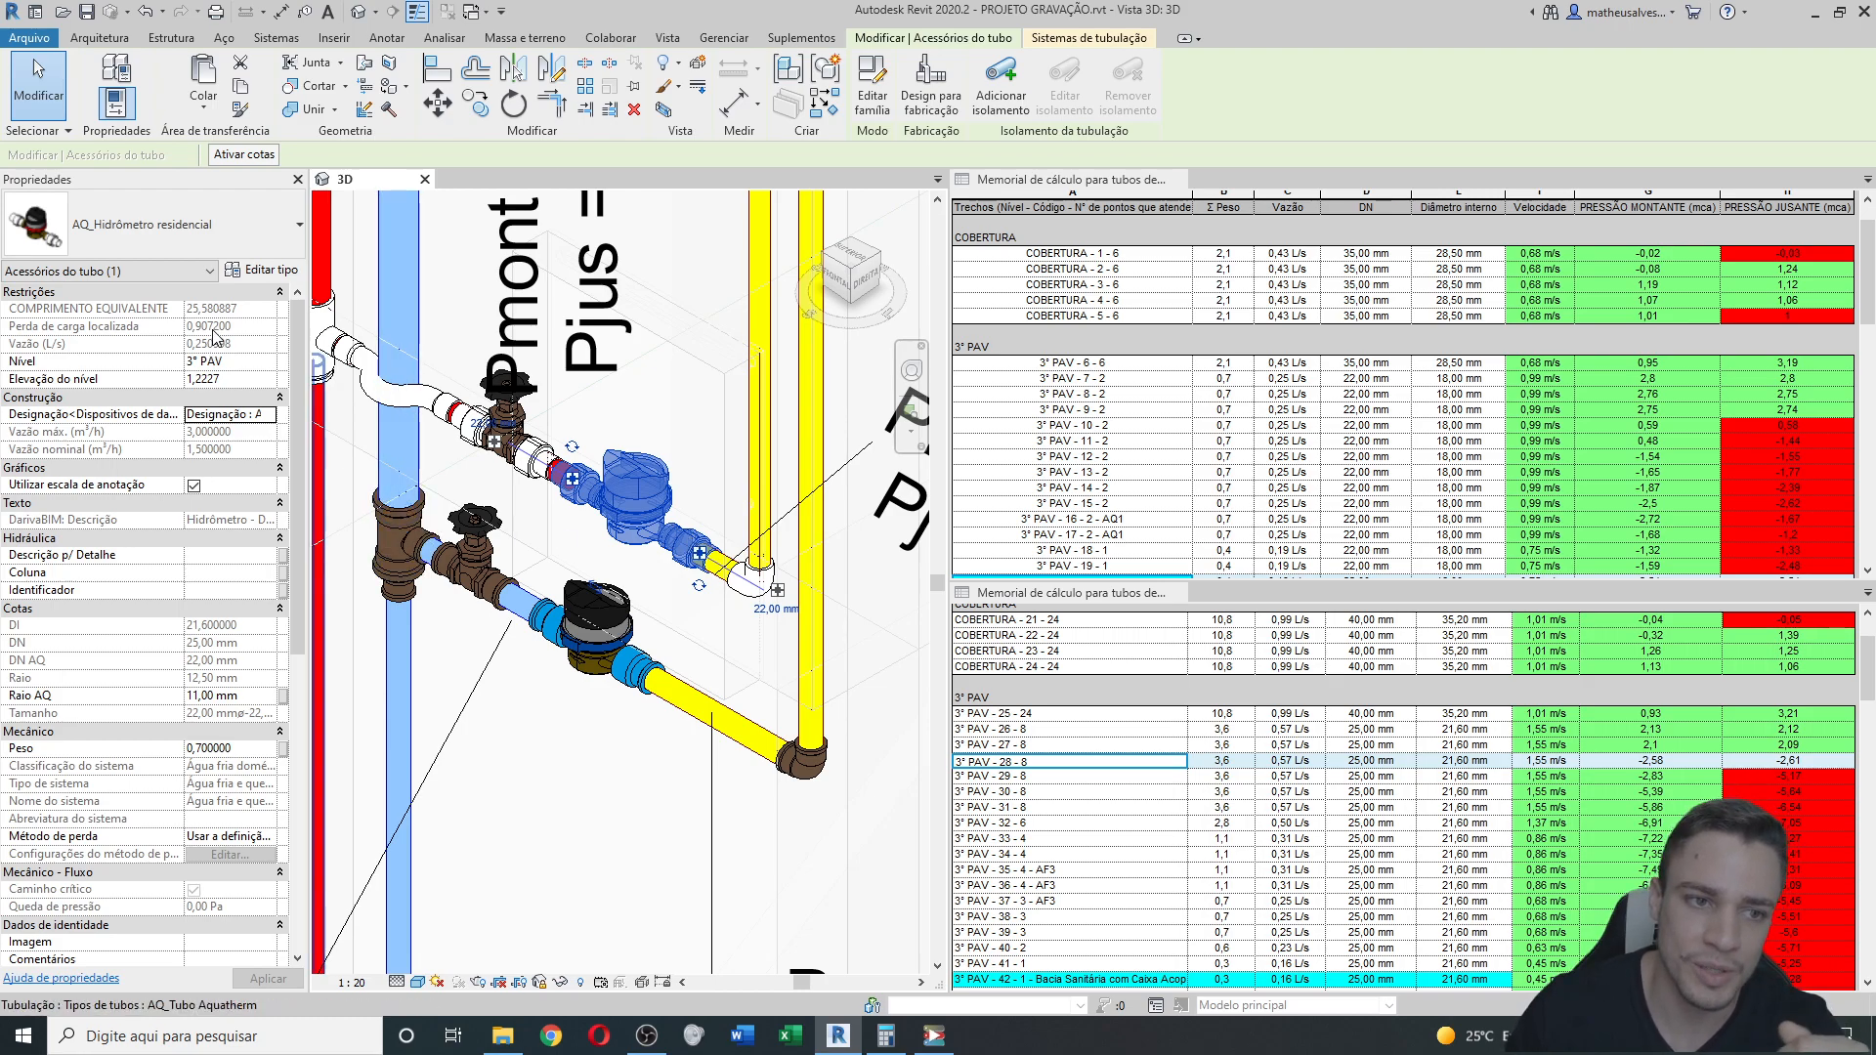
pyautogui.click(269, 414)
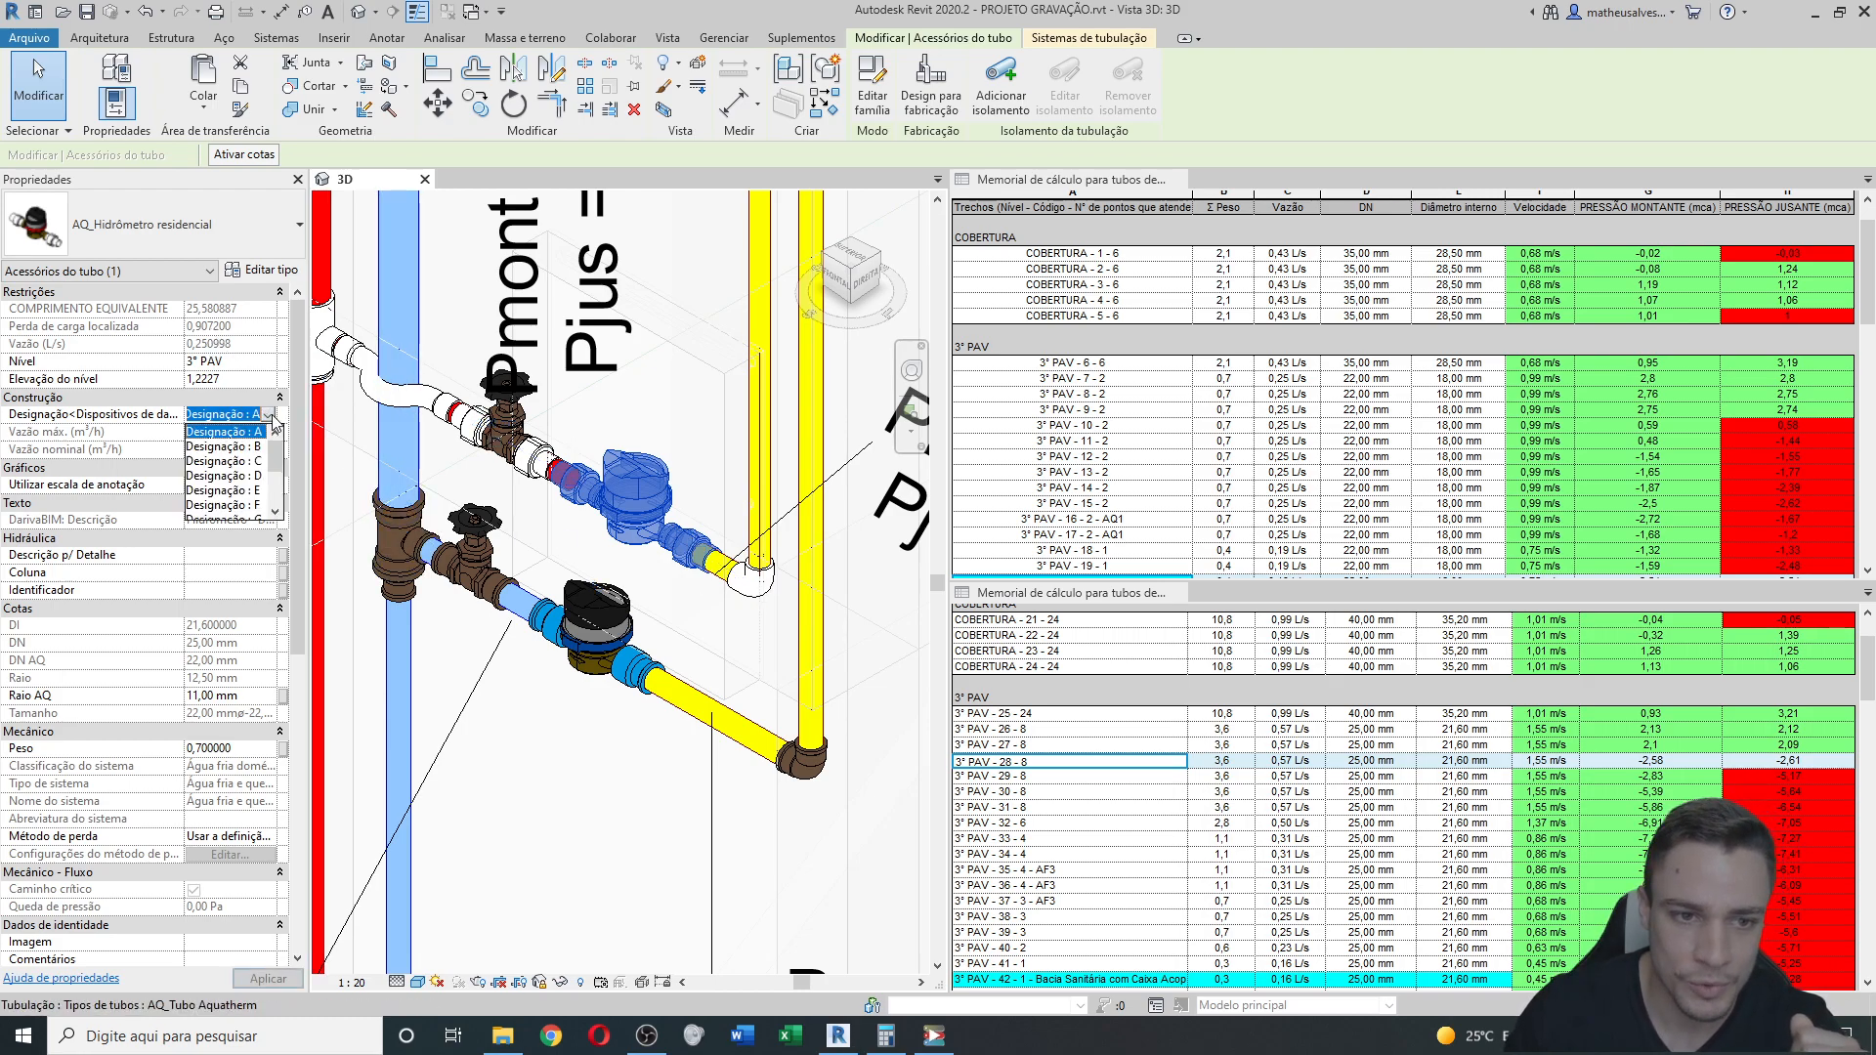
pyautogui.click(225, 476)
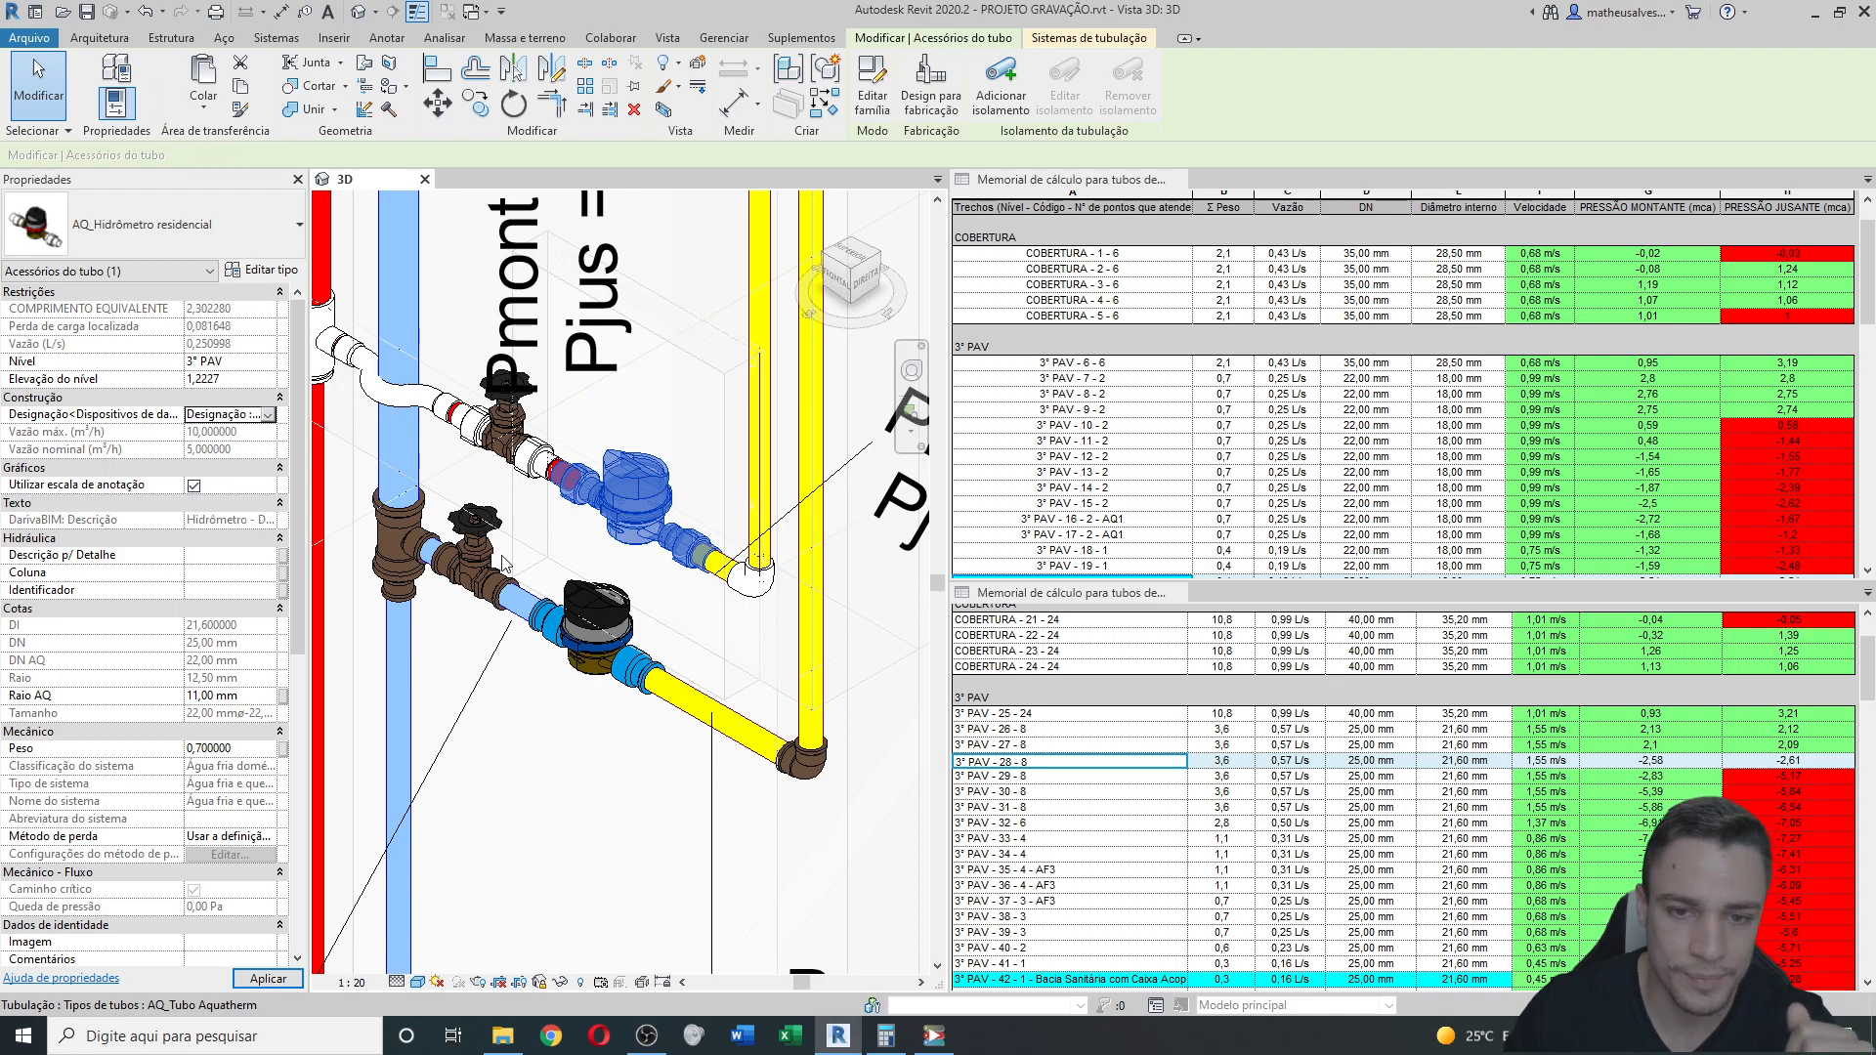
# Add the 3° PAV cold water meter and the hot and cold water meters of the two floors below to the selection.
pyautogui.keyDown('ctrl'); pyautogui.click(604, 649); pyautogui.keyUp('ctrl')
pyautogui.scroll(-3, 605, 649)
pyautogui.moveTo(628, 788); pyautogui.dragTo(628, 440, button='middle')
pyautogui.moveTo(606, 888); pyautogui.dragTo(606, 518, button='middle')
pyautogui.scroll(-3, 606, 518)
pyautogui.keyDown('ctrl'); pyautogui.click(604, 769); pyautogui.keyUp('ctrl')
pyautogui.keyDown('ctrl'); pyautogui.click(606, 770); pyautogui.keyUp('ctrl')
pyautogui.moveTo(641, 810); pyautogui.dragTo(638, 391, button='middle')
pyautogui.moveTo(592, 858); pyautogui.dragTo(604, 719, button='middle')
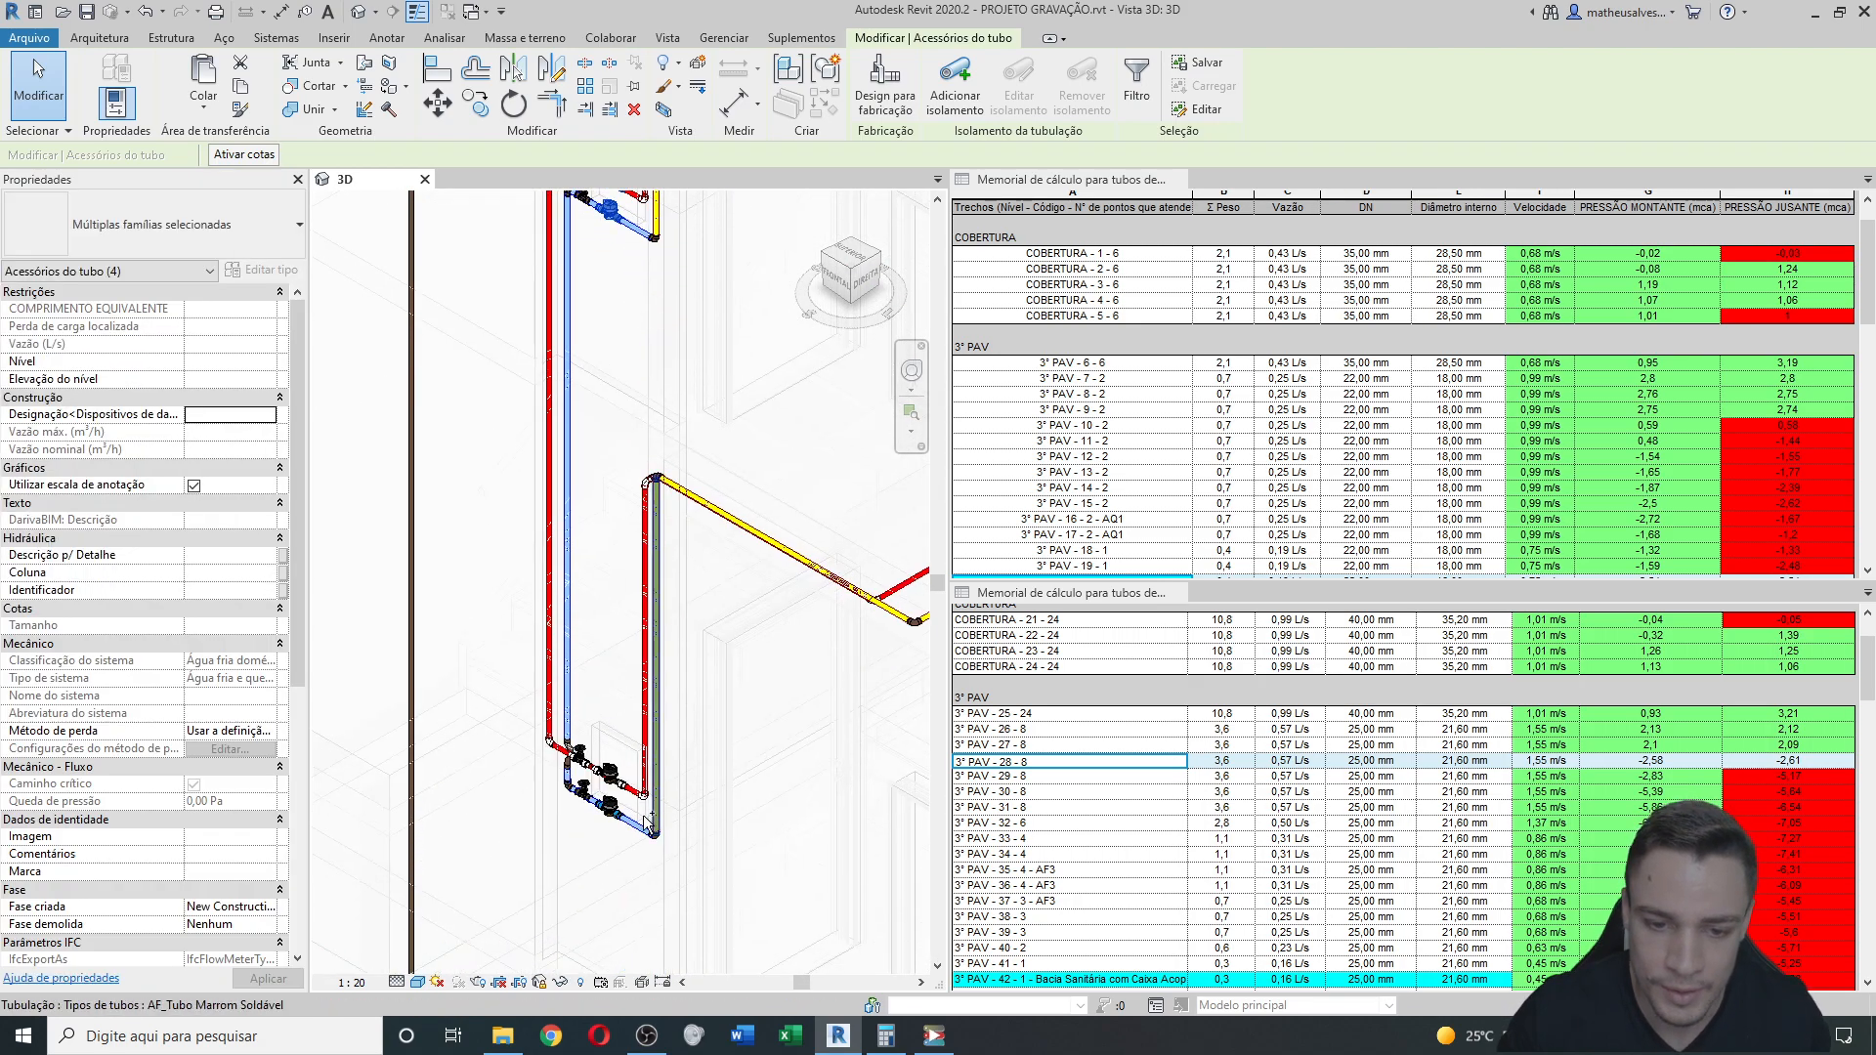
pyautogui.keyDown('ctrl'); pyautogui.click(612, 807); pyautogui.keyUp('ctrl')
pyautogui.keyDown('ctrl'); pyautogui.click(608, 773); pyautogui.keyUp('ctrl')
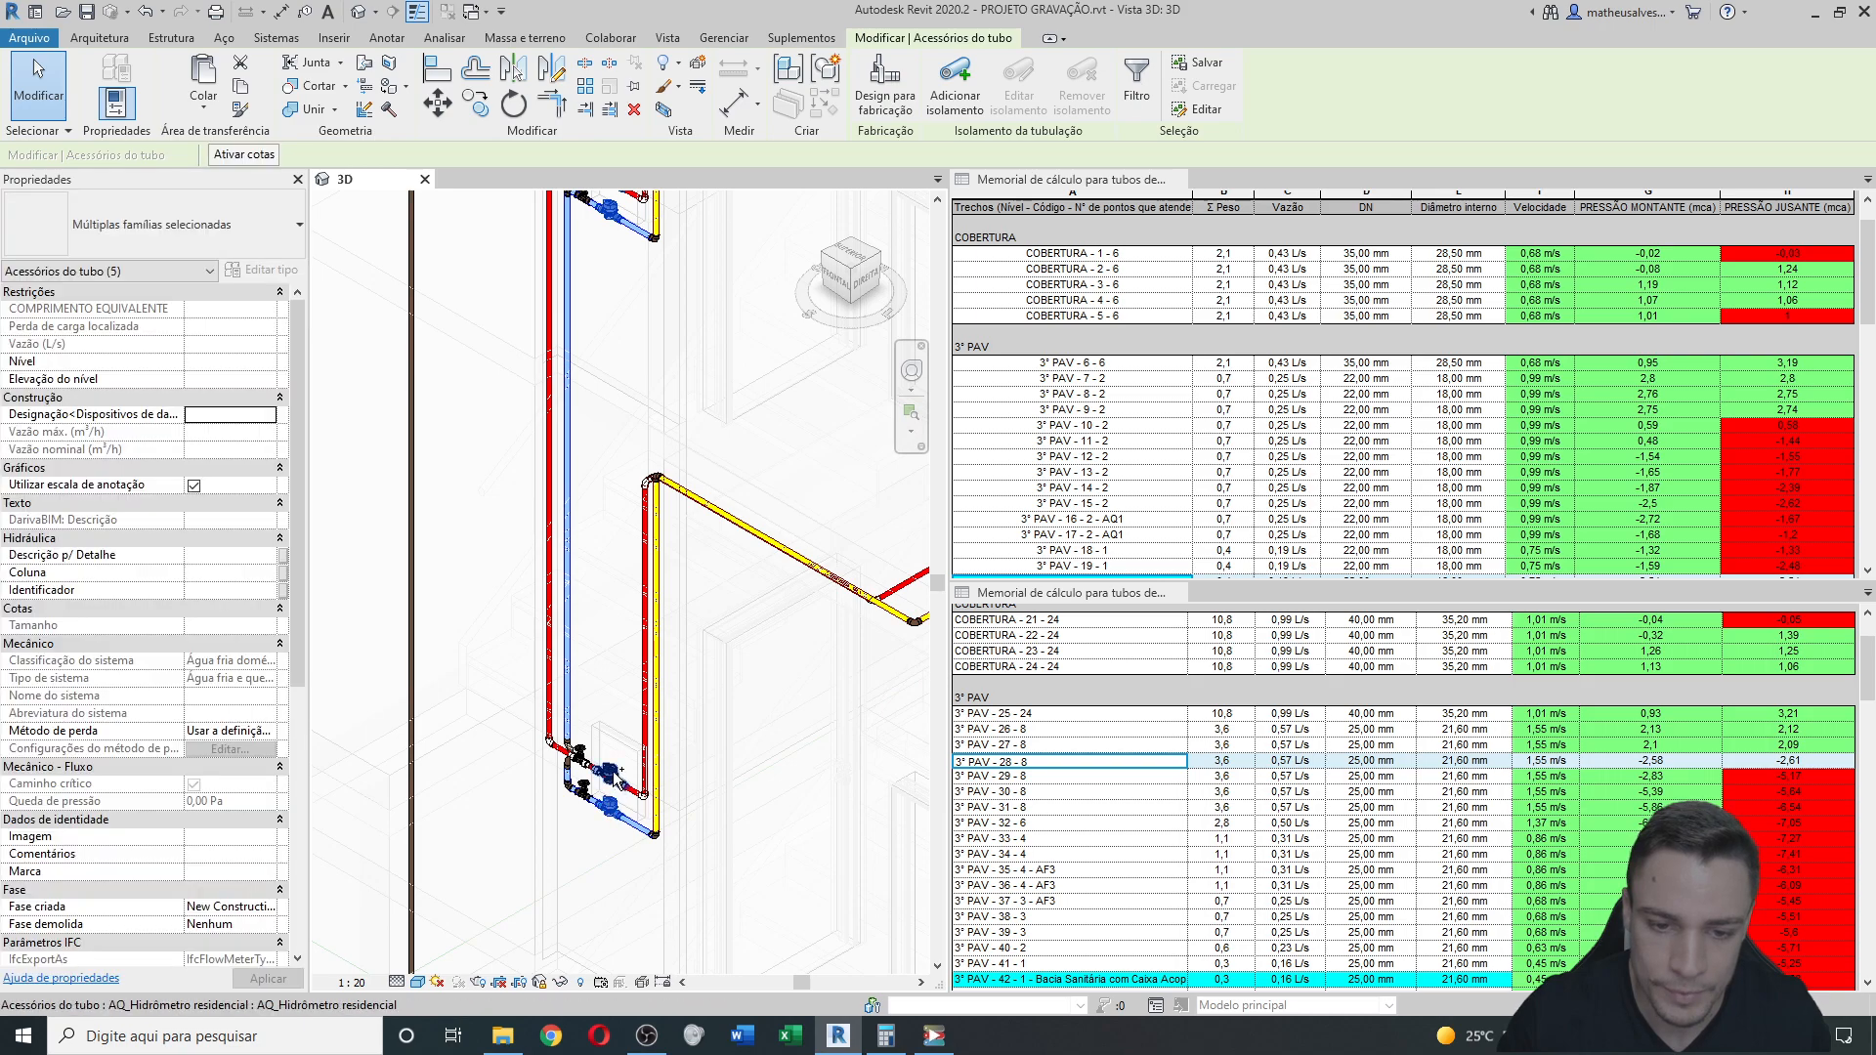
# Set the designation of all six selected water meters to D and clear the selection.
pyautogui.moveTo(656, 345); pyautogui.dragTo(603, 196, button='middle')
pyautogui.click(234, 414)
pyautogui.click(267, 415)
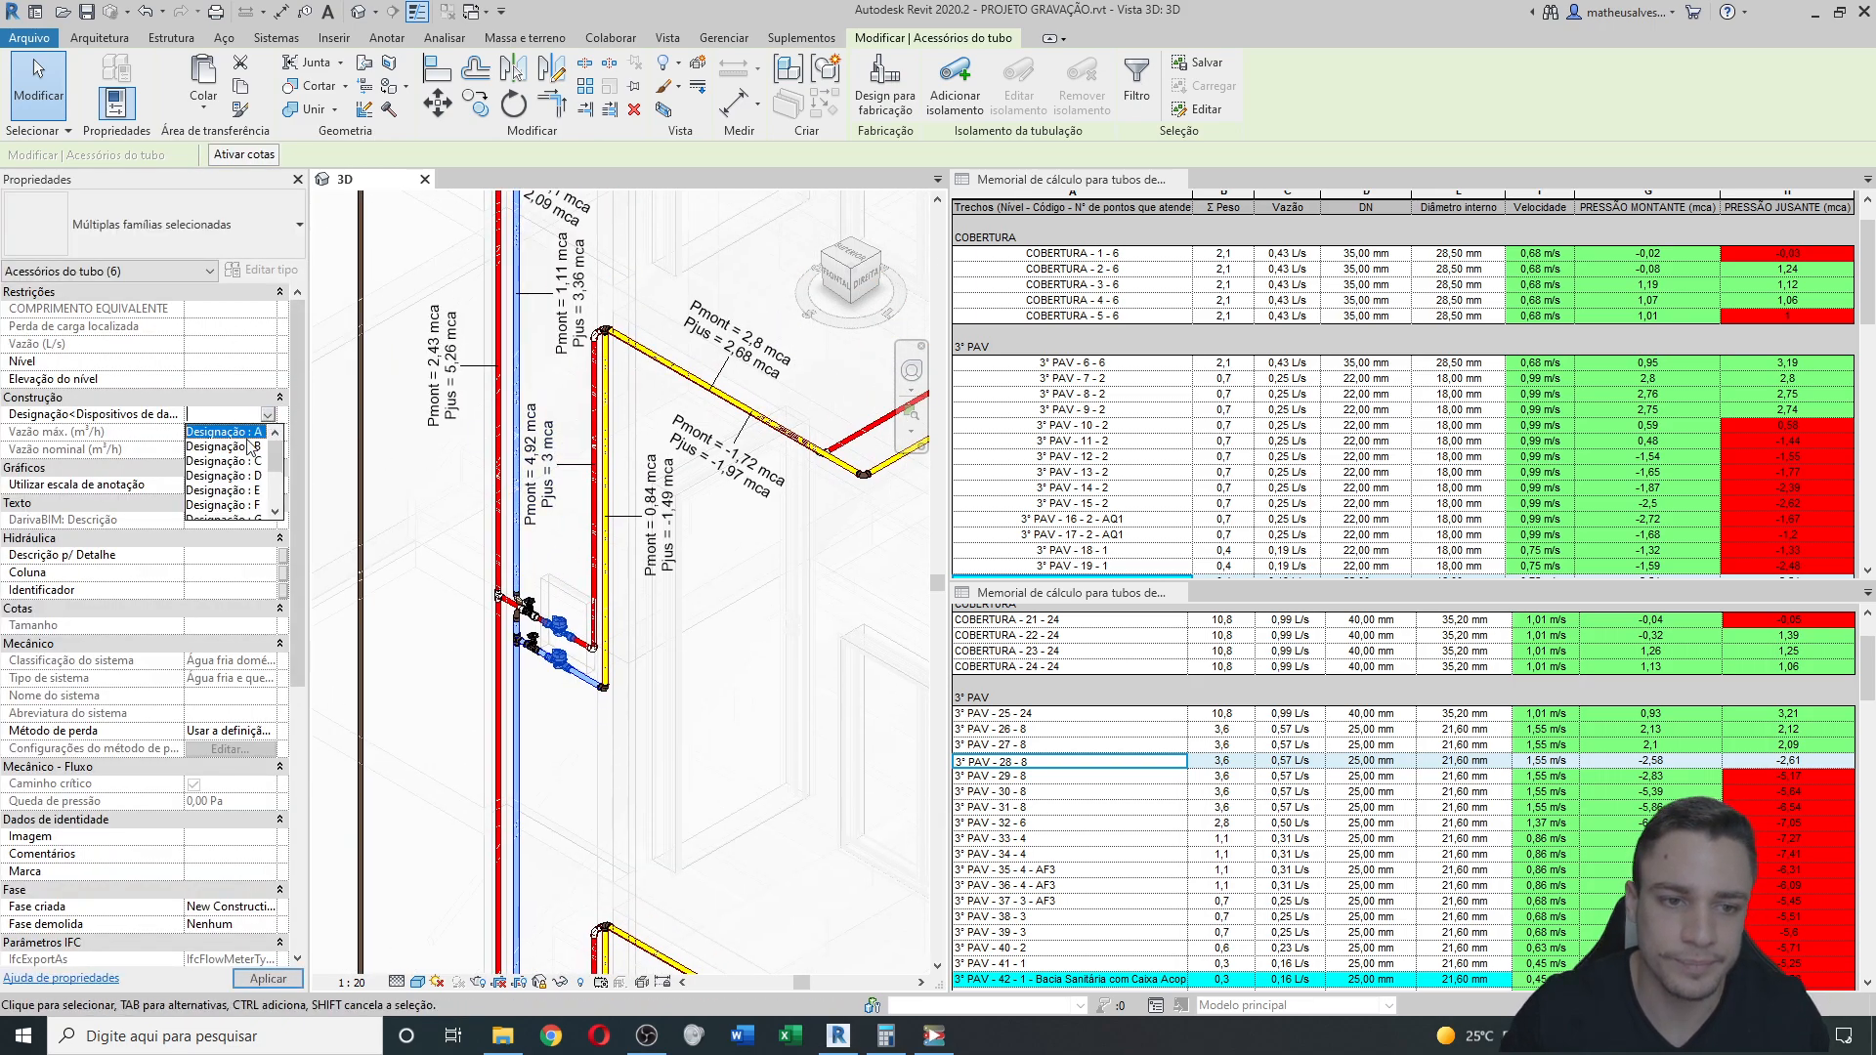
pyautogui.click(238, 476)
pyautogui.moveTo(599, 330); pyautogui.dragTo(600, 624, button='middle')
pyautogui.scroll(3, 575, 268)
pyautogui.click(556, 505)
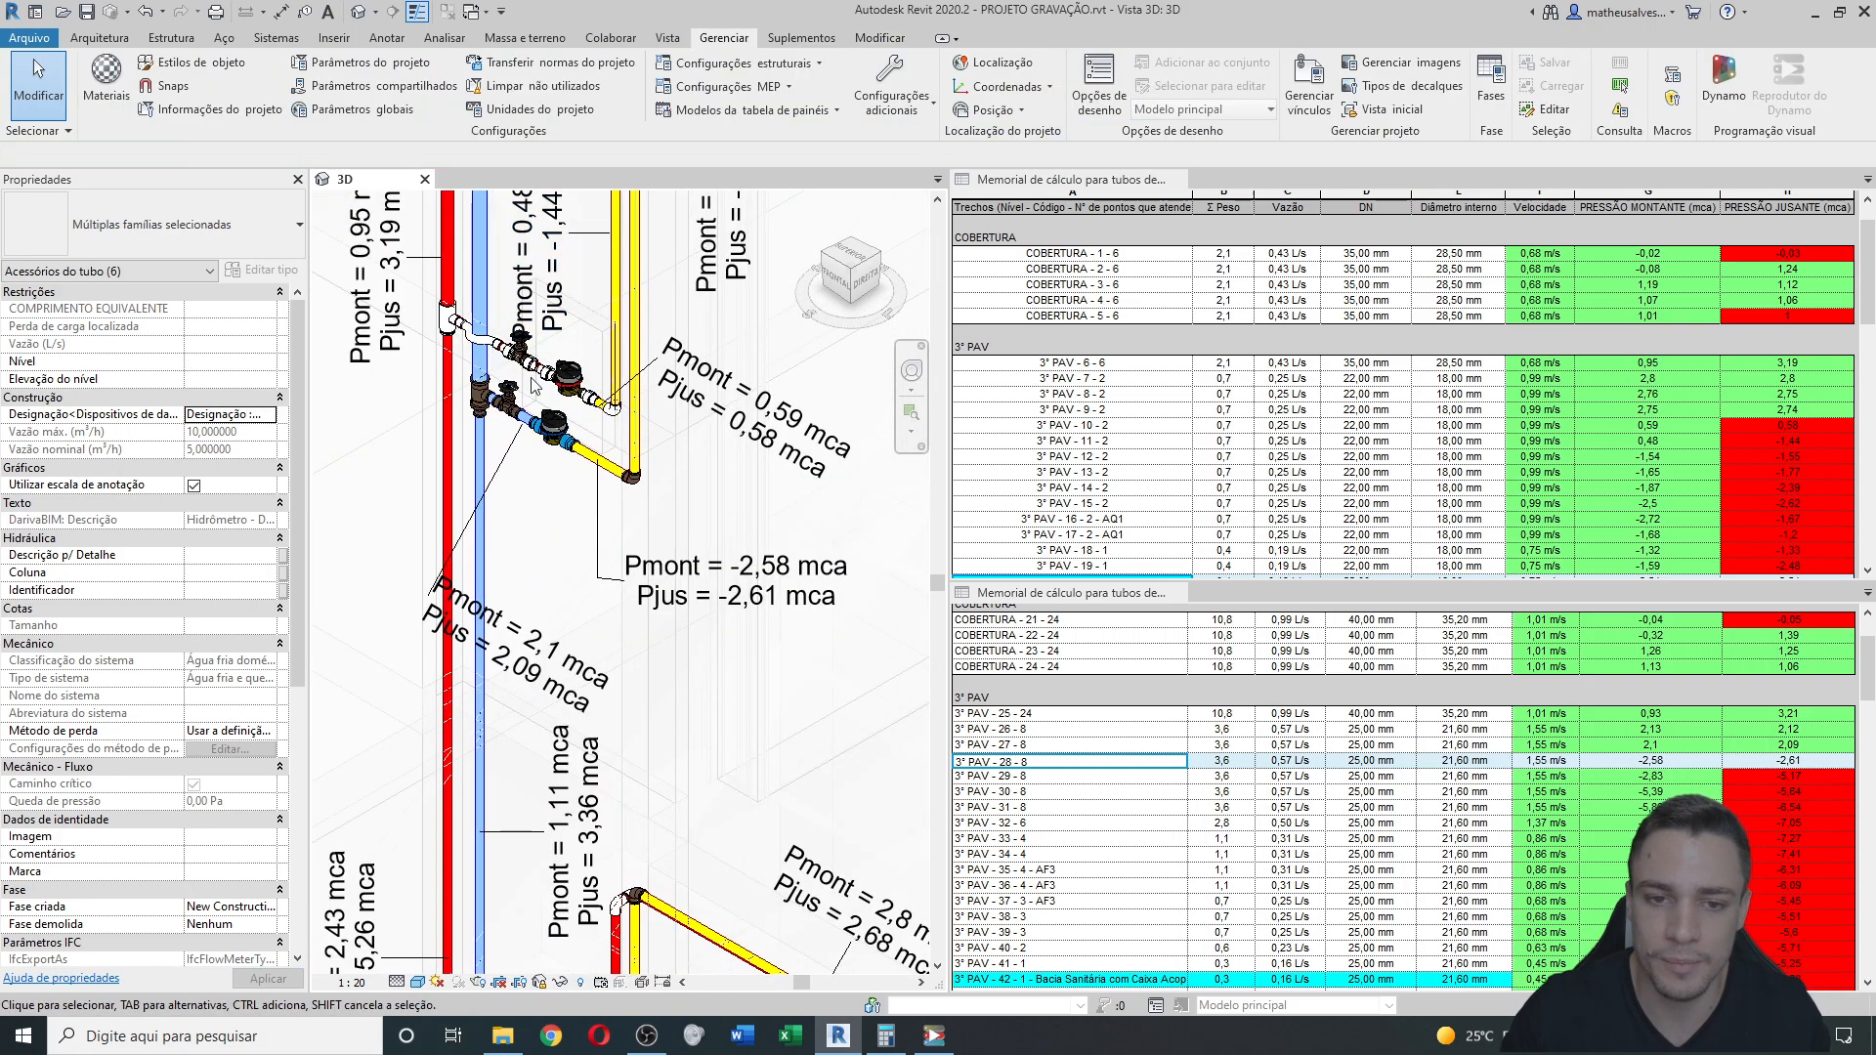
# Rerun the PRESSÃO_AF_AQ_TOTAL script in the Dynamo Player to recalculate the pipe pressures.
pyautogui.scroll(3, 545, 372)
pyautogui.scroll(-4, 587, 493)
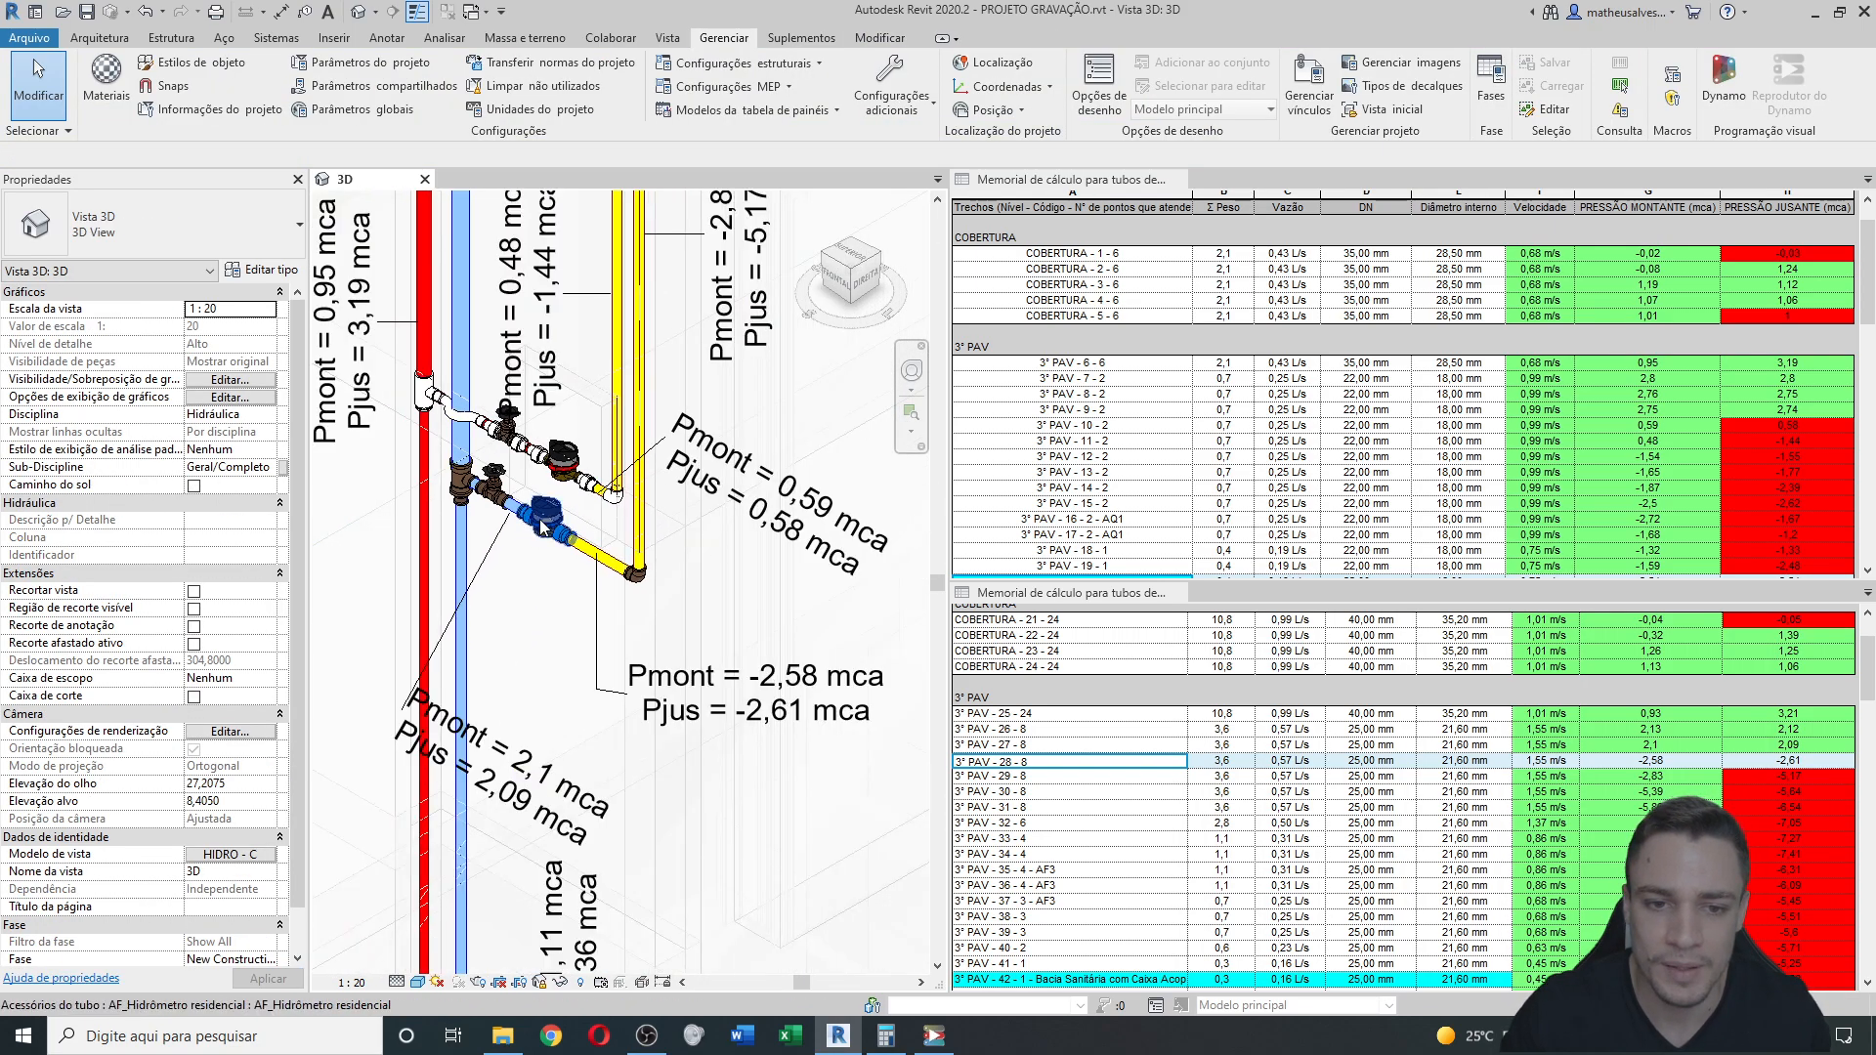
pyautogui.scroll(-3, 552, 513)
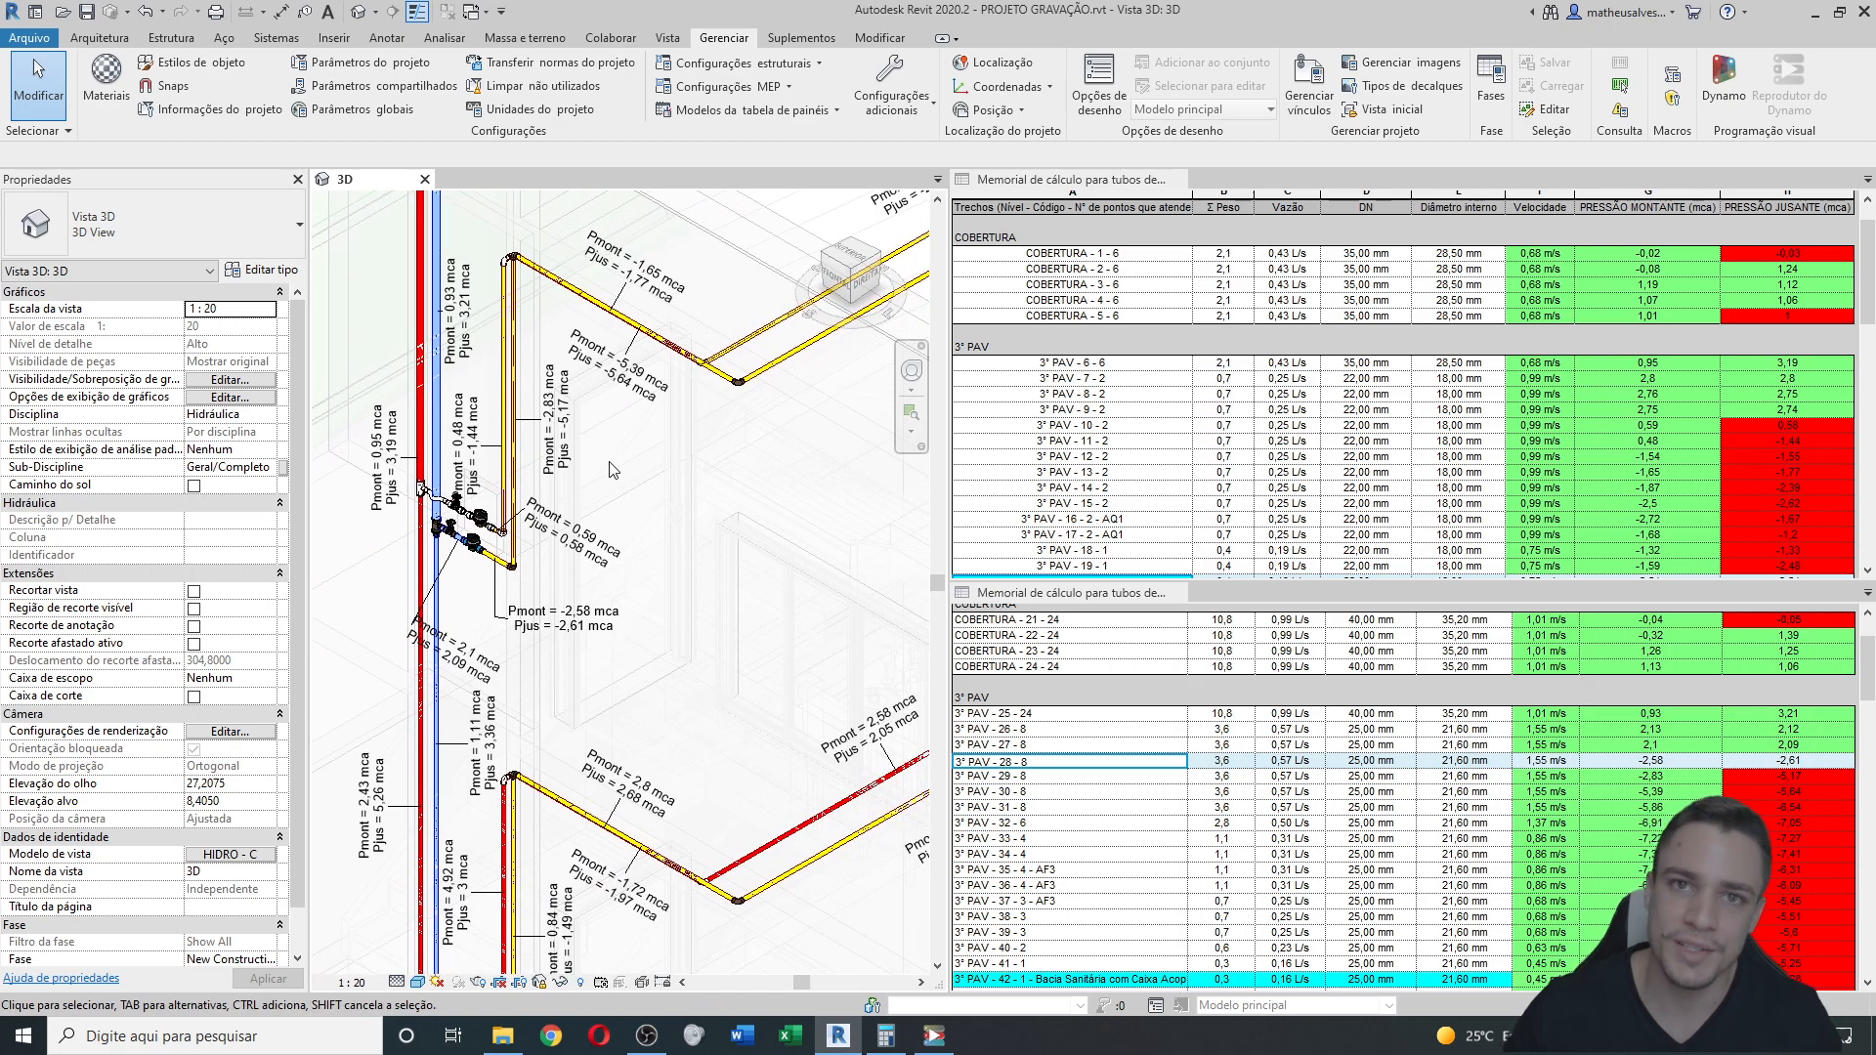
pyautogui.moveTo(646, 435); pyautogui.dragTo(641, 440, button='middle')
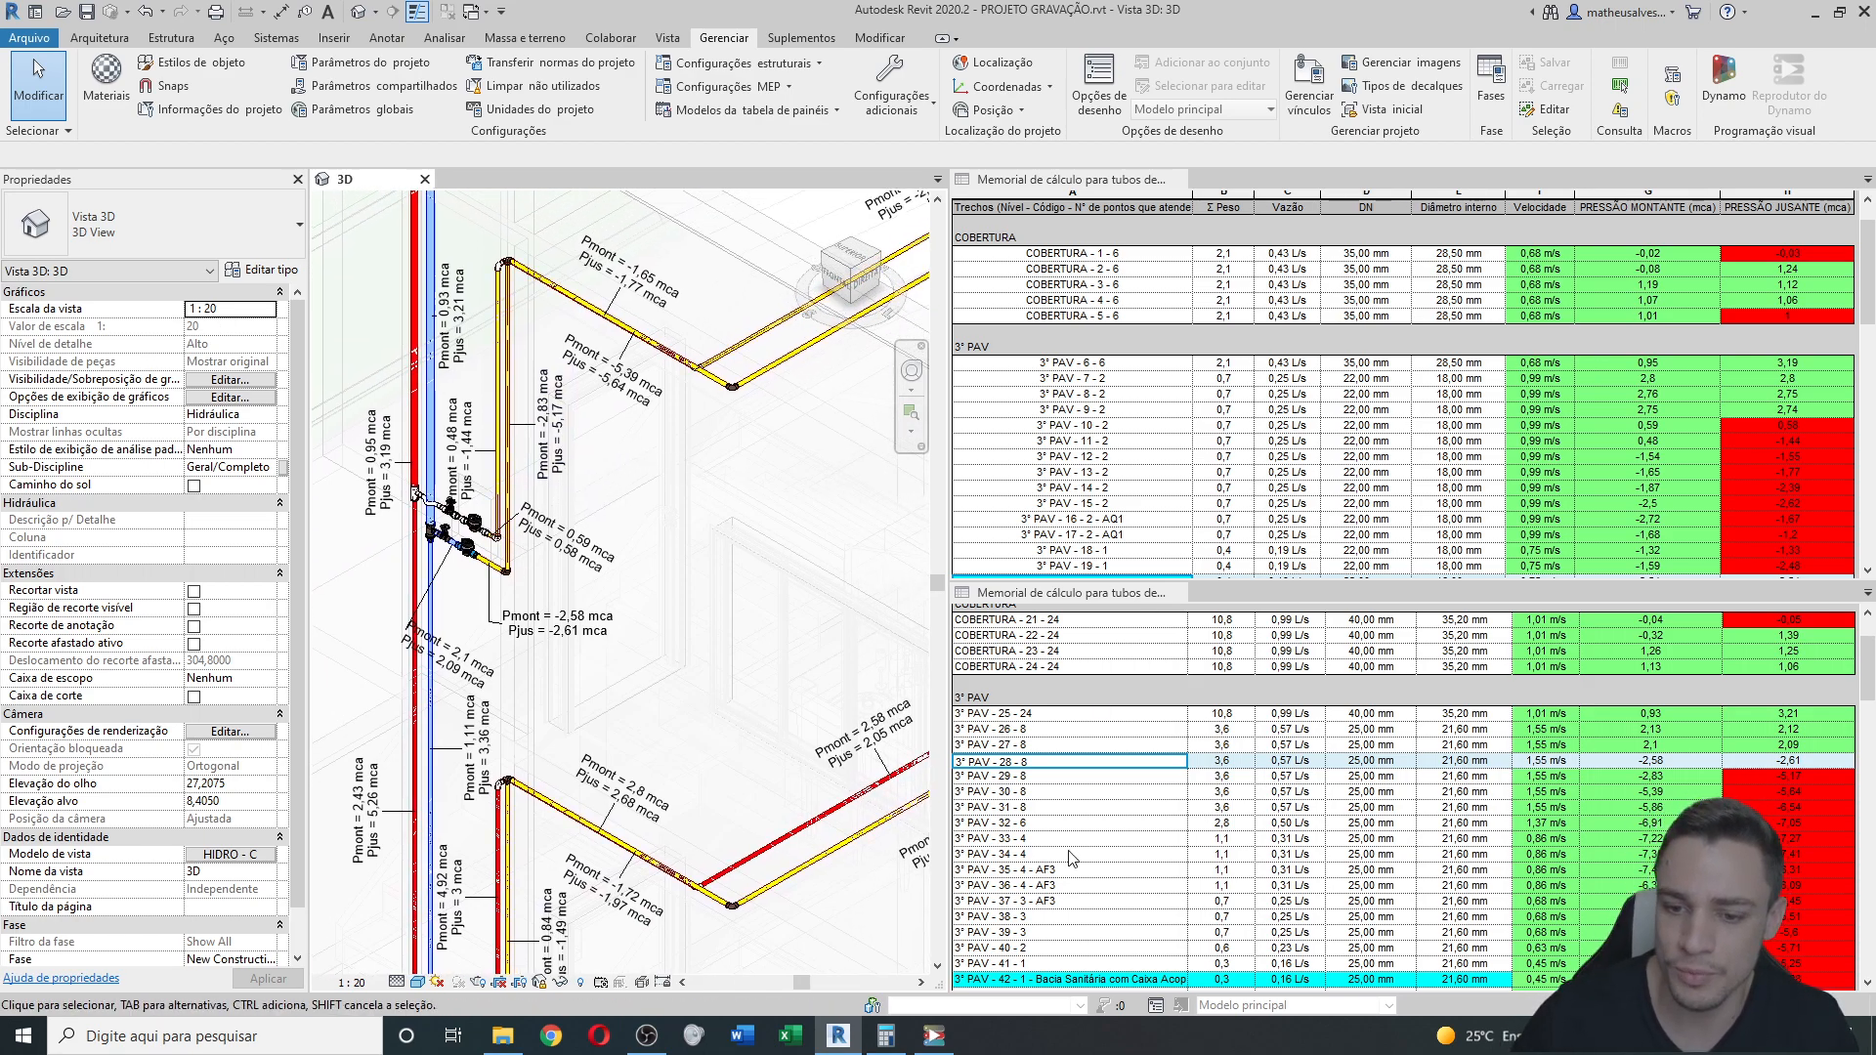
pyautogui.click(934, 1036)
pyautogui.click(856, 544)
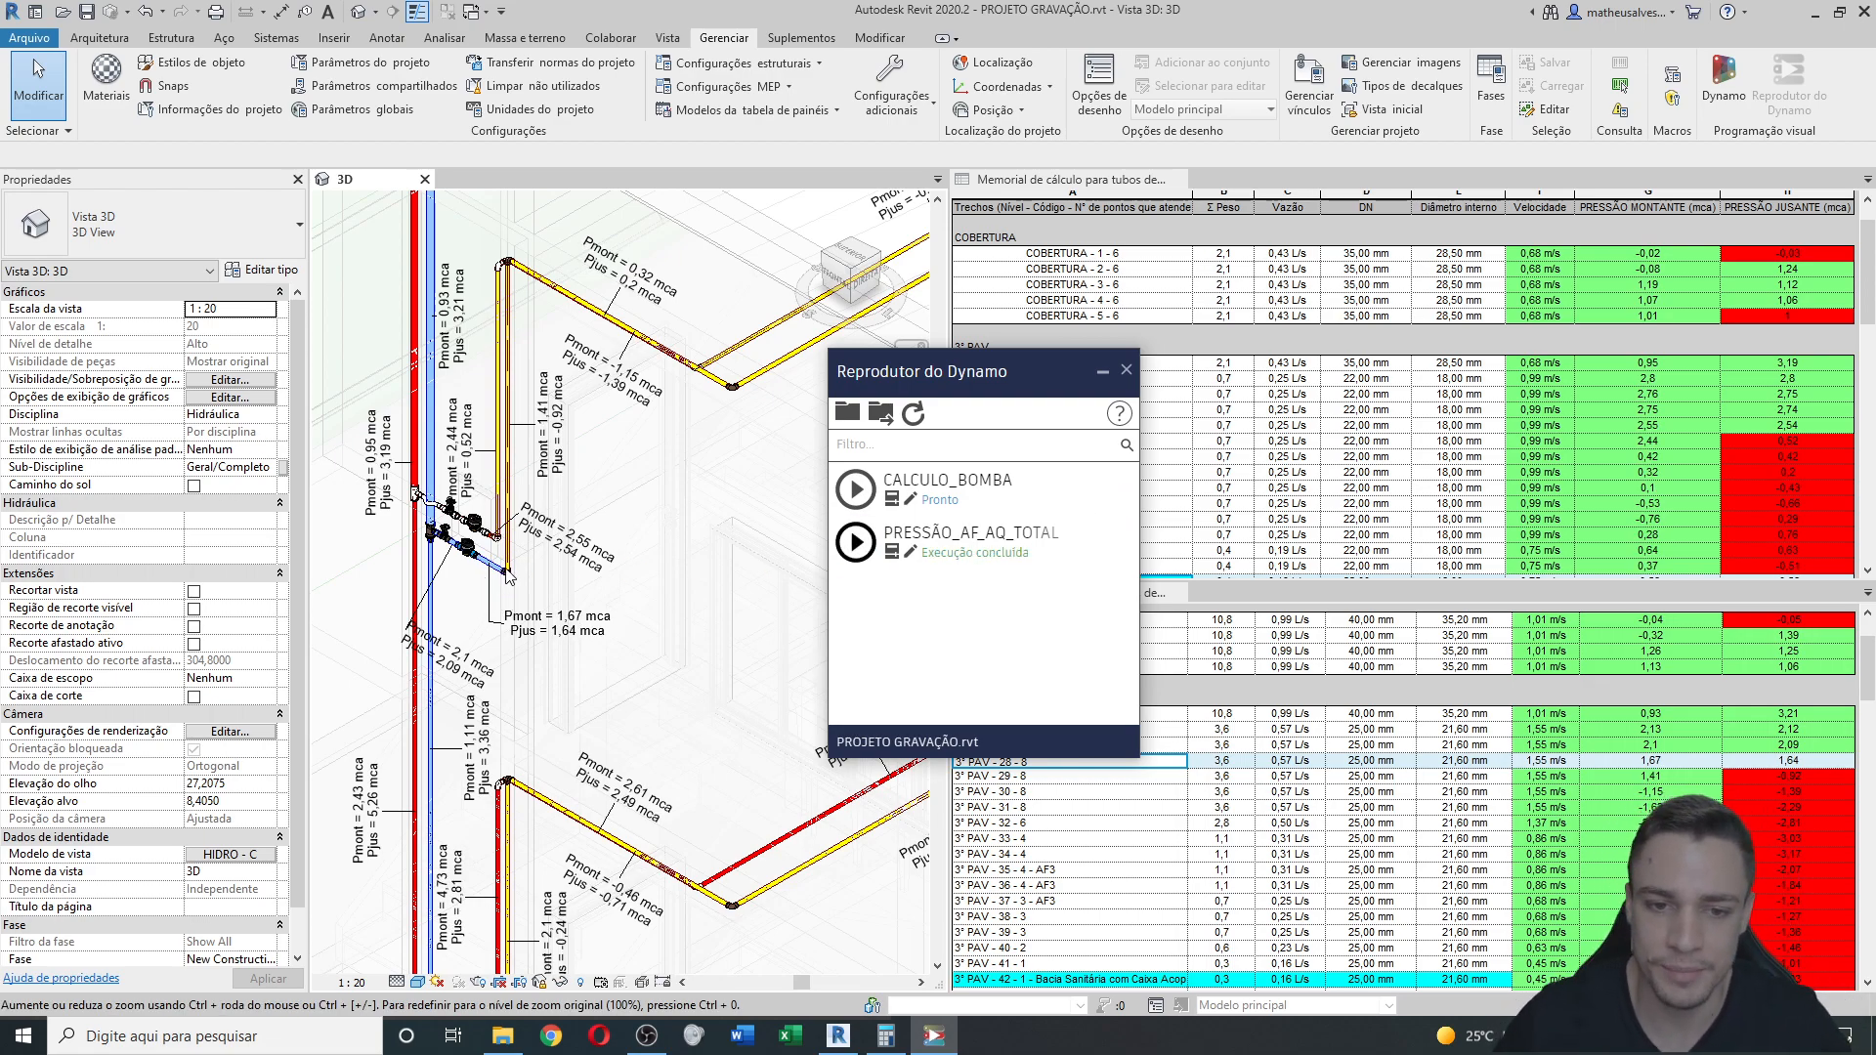
# Examine the recalculated upstream and downstream pressures of the pipes around the 3° PAV water meters.
pyautogui.scroll(2, 507, 576)
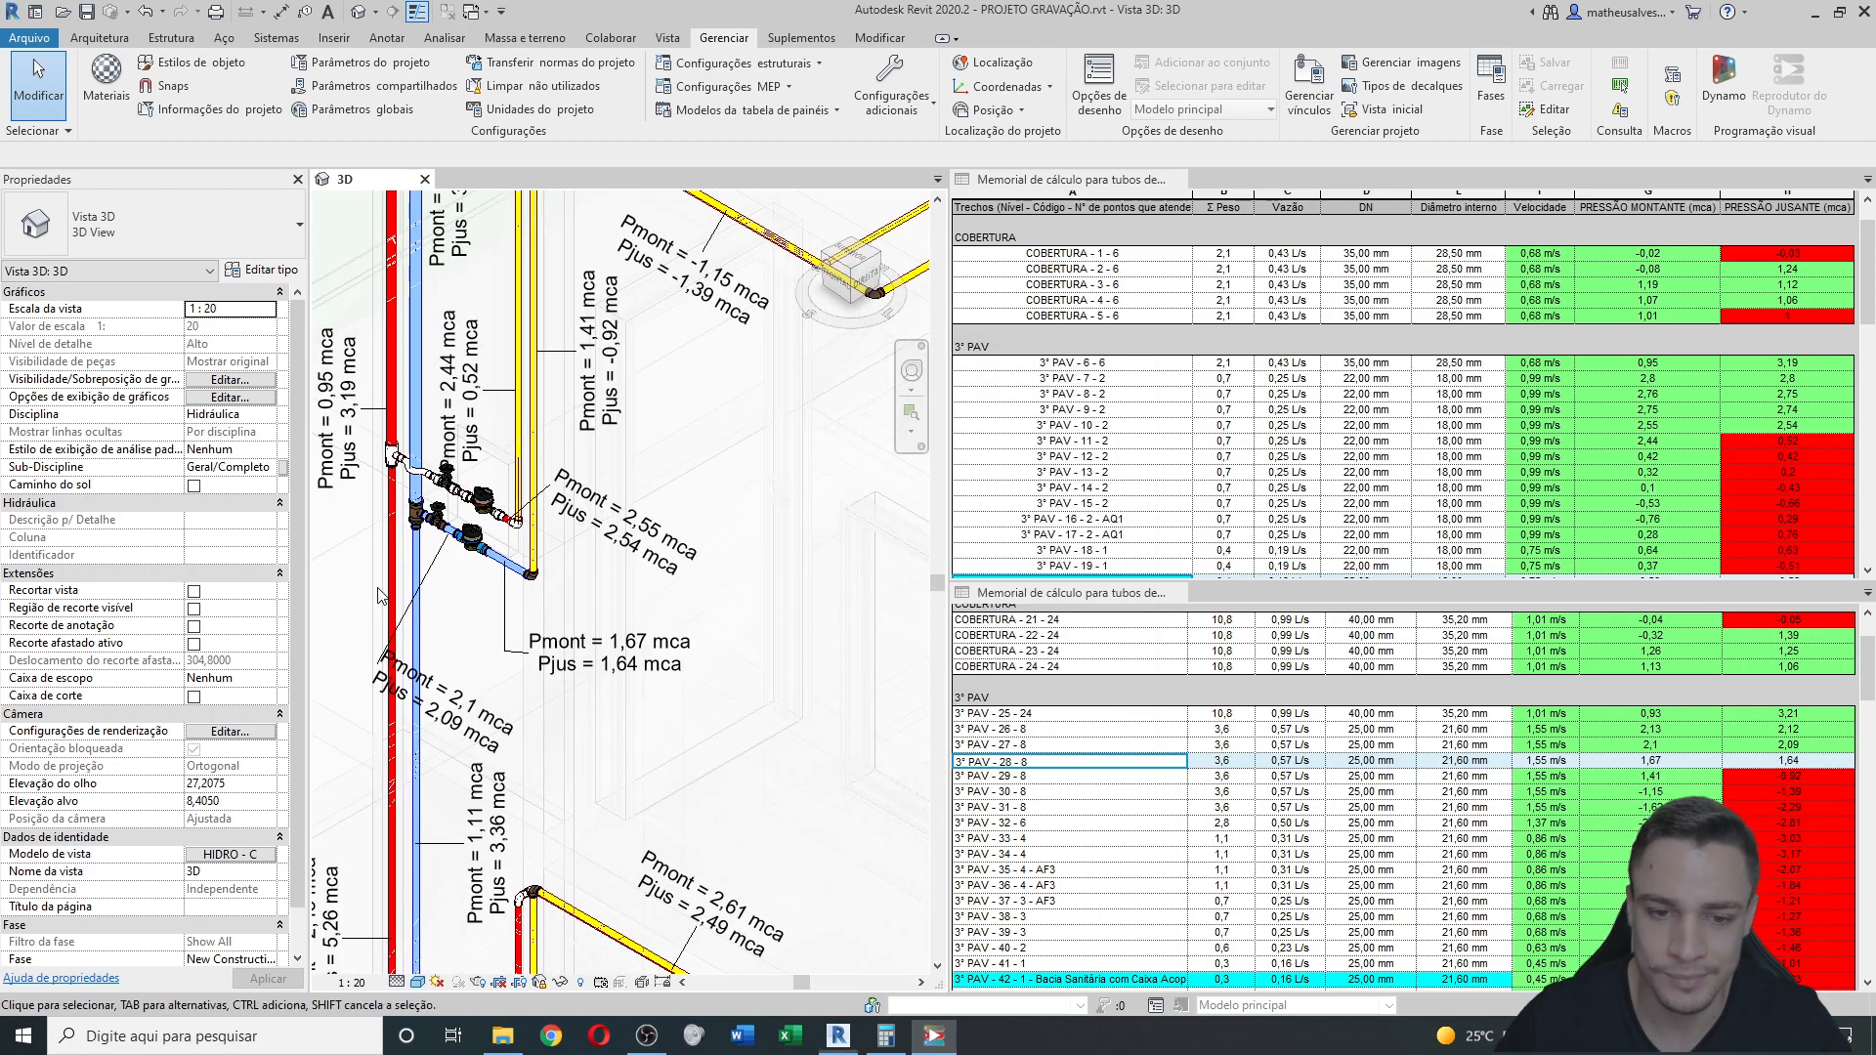
pyautogui.scroll(1, 381, 597)
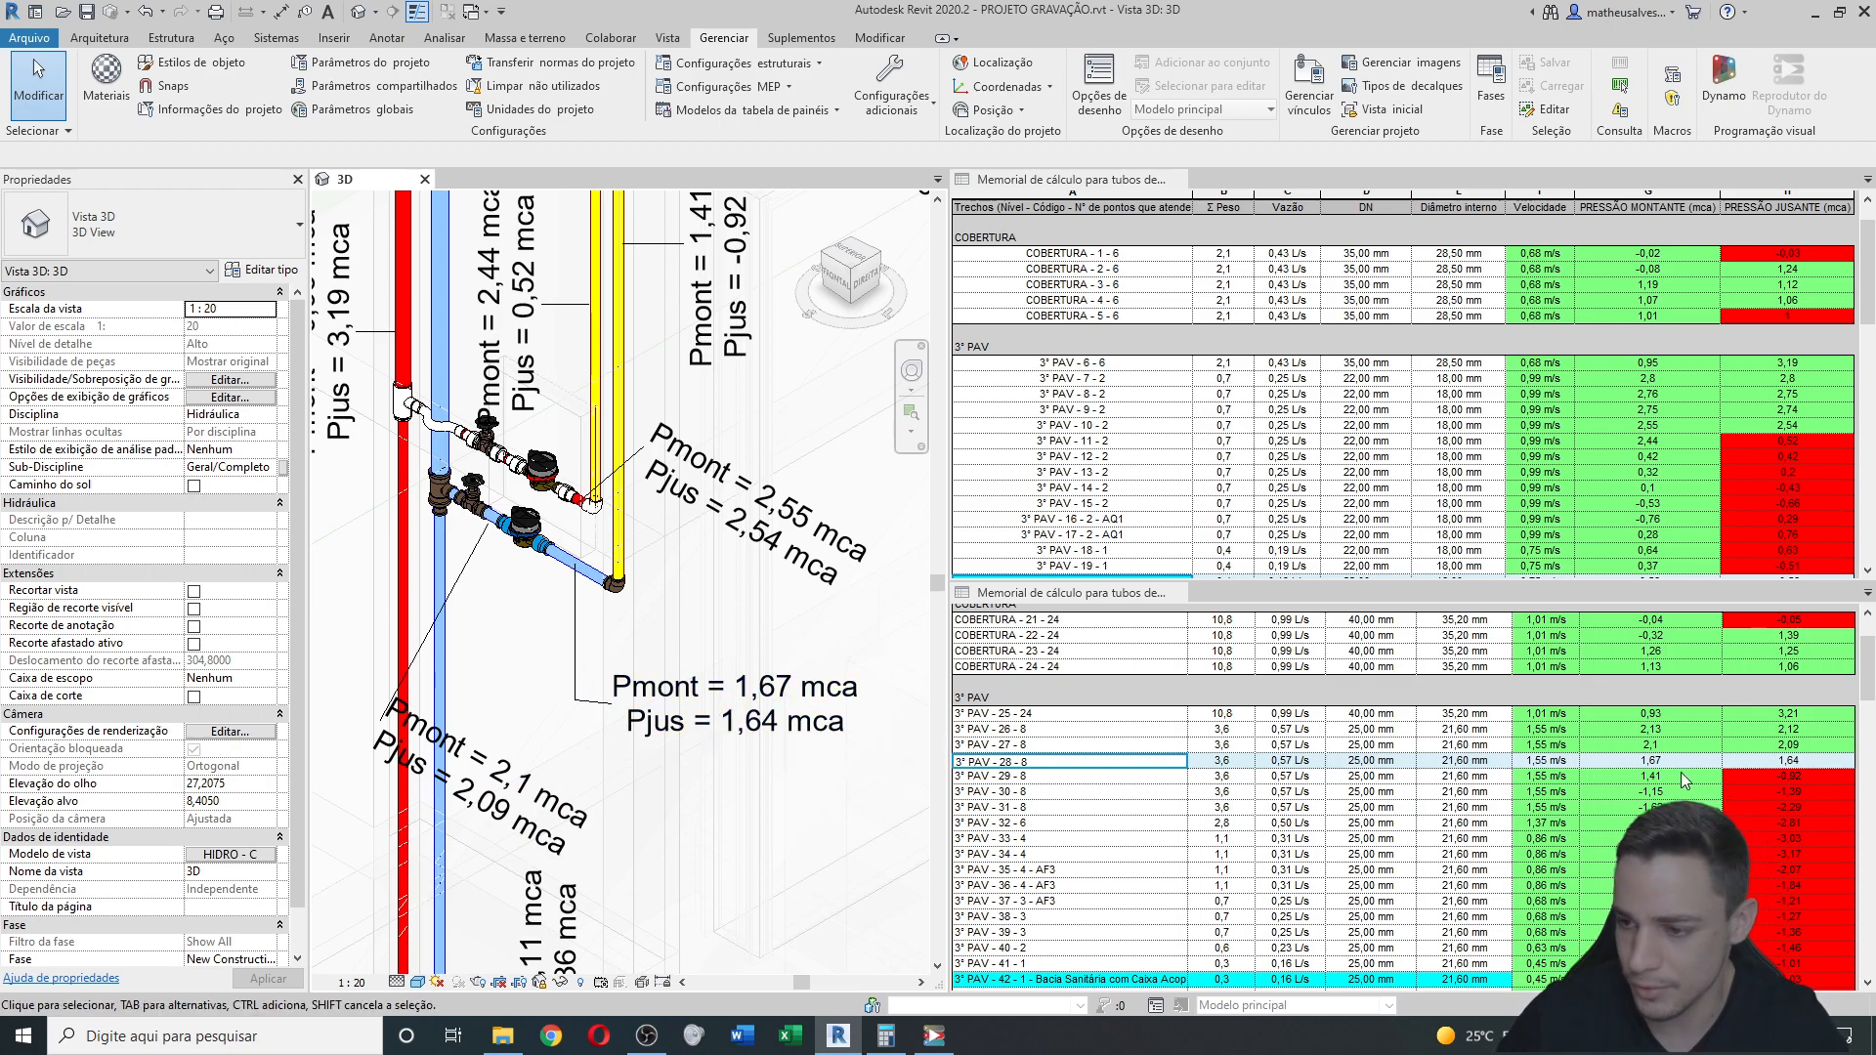
pyautogui.moveTo(626, 469); pyautogui.dragTo(633, 634, button='middle')
pyautogui.scroll(-1, 633, 633)
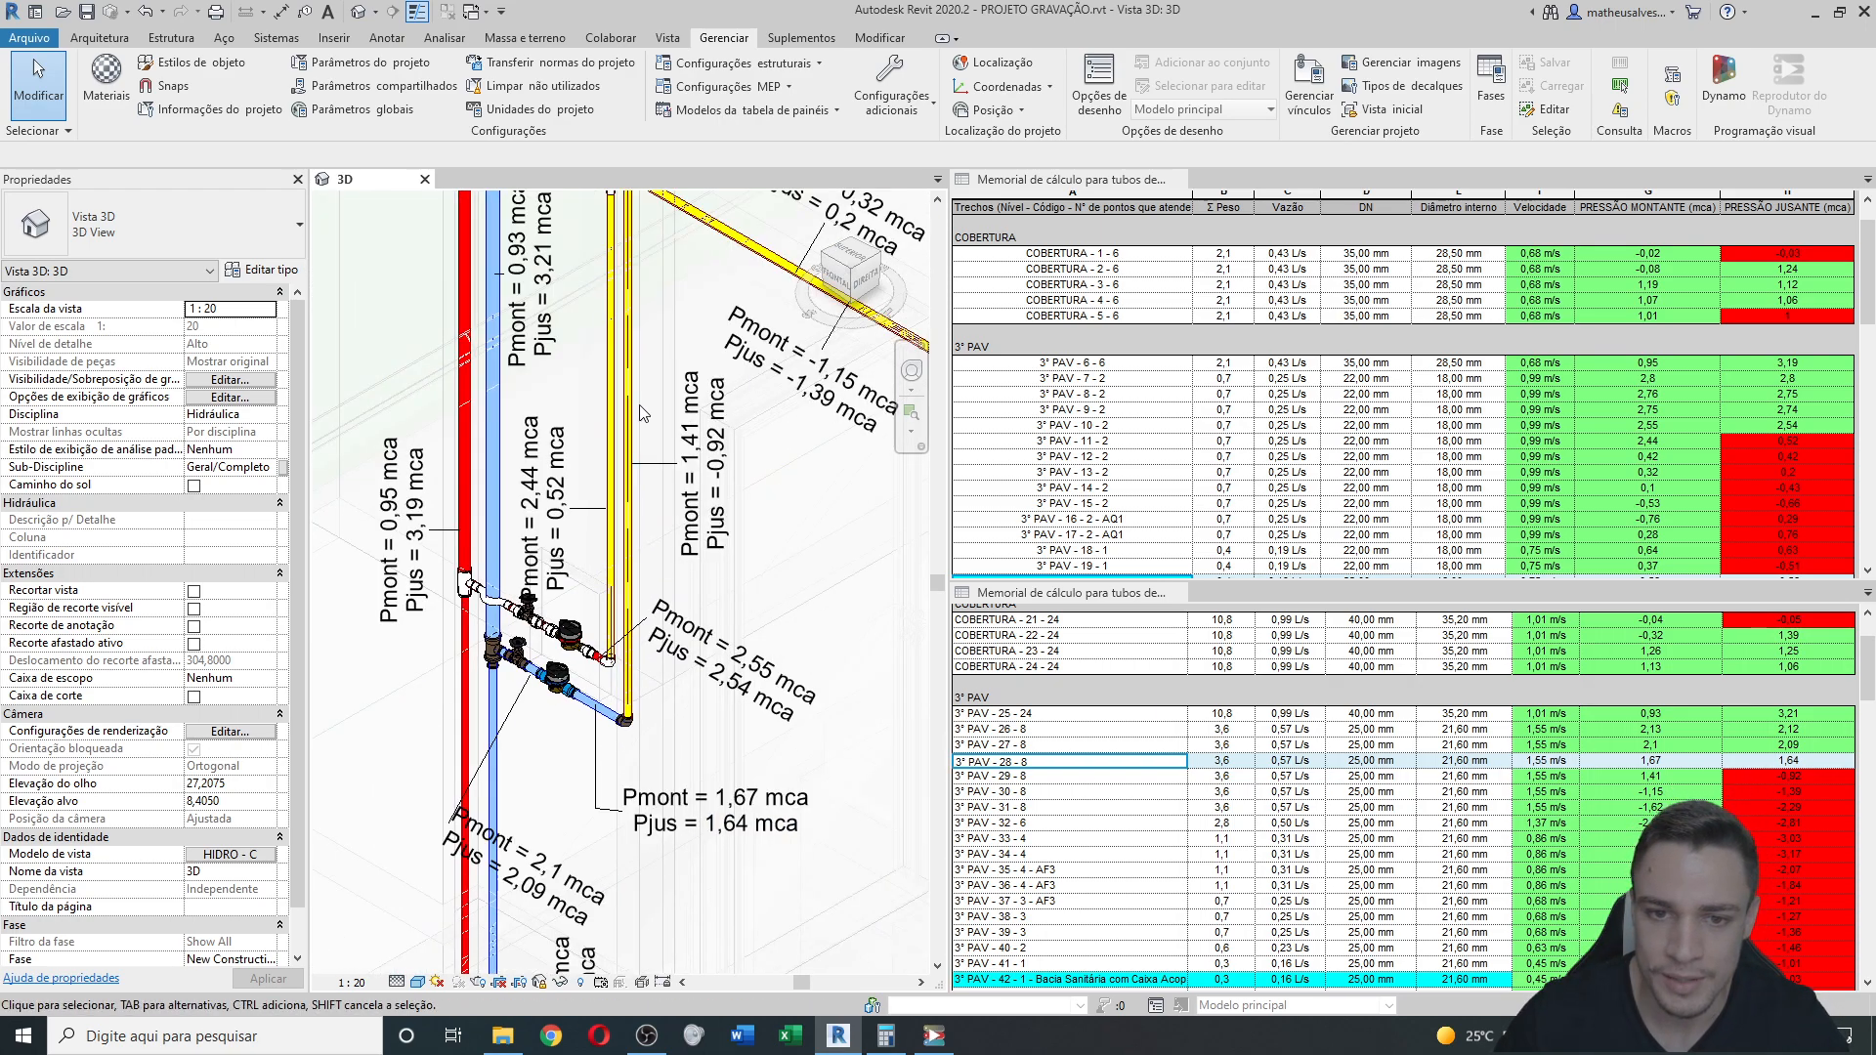
pyautogui.moveTo(597, 361); pyautogui.dragTo(584, 451, button='middle')
pyautogui.scroll(-2, 622, 582)
pyautogui.scroll(5, 545, 827)
pyautogui.moveTo(559, 819); pyautogui.dragTo(589, 733, button='middle')
pyautogui.moveTo(628, 666); pyautogui.dragTo(565, 695, button='middle')
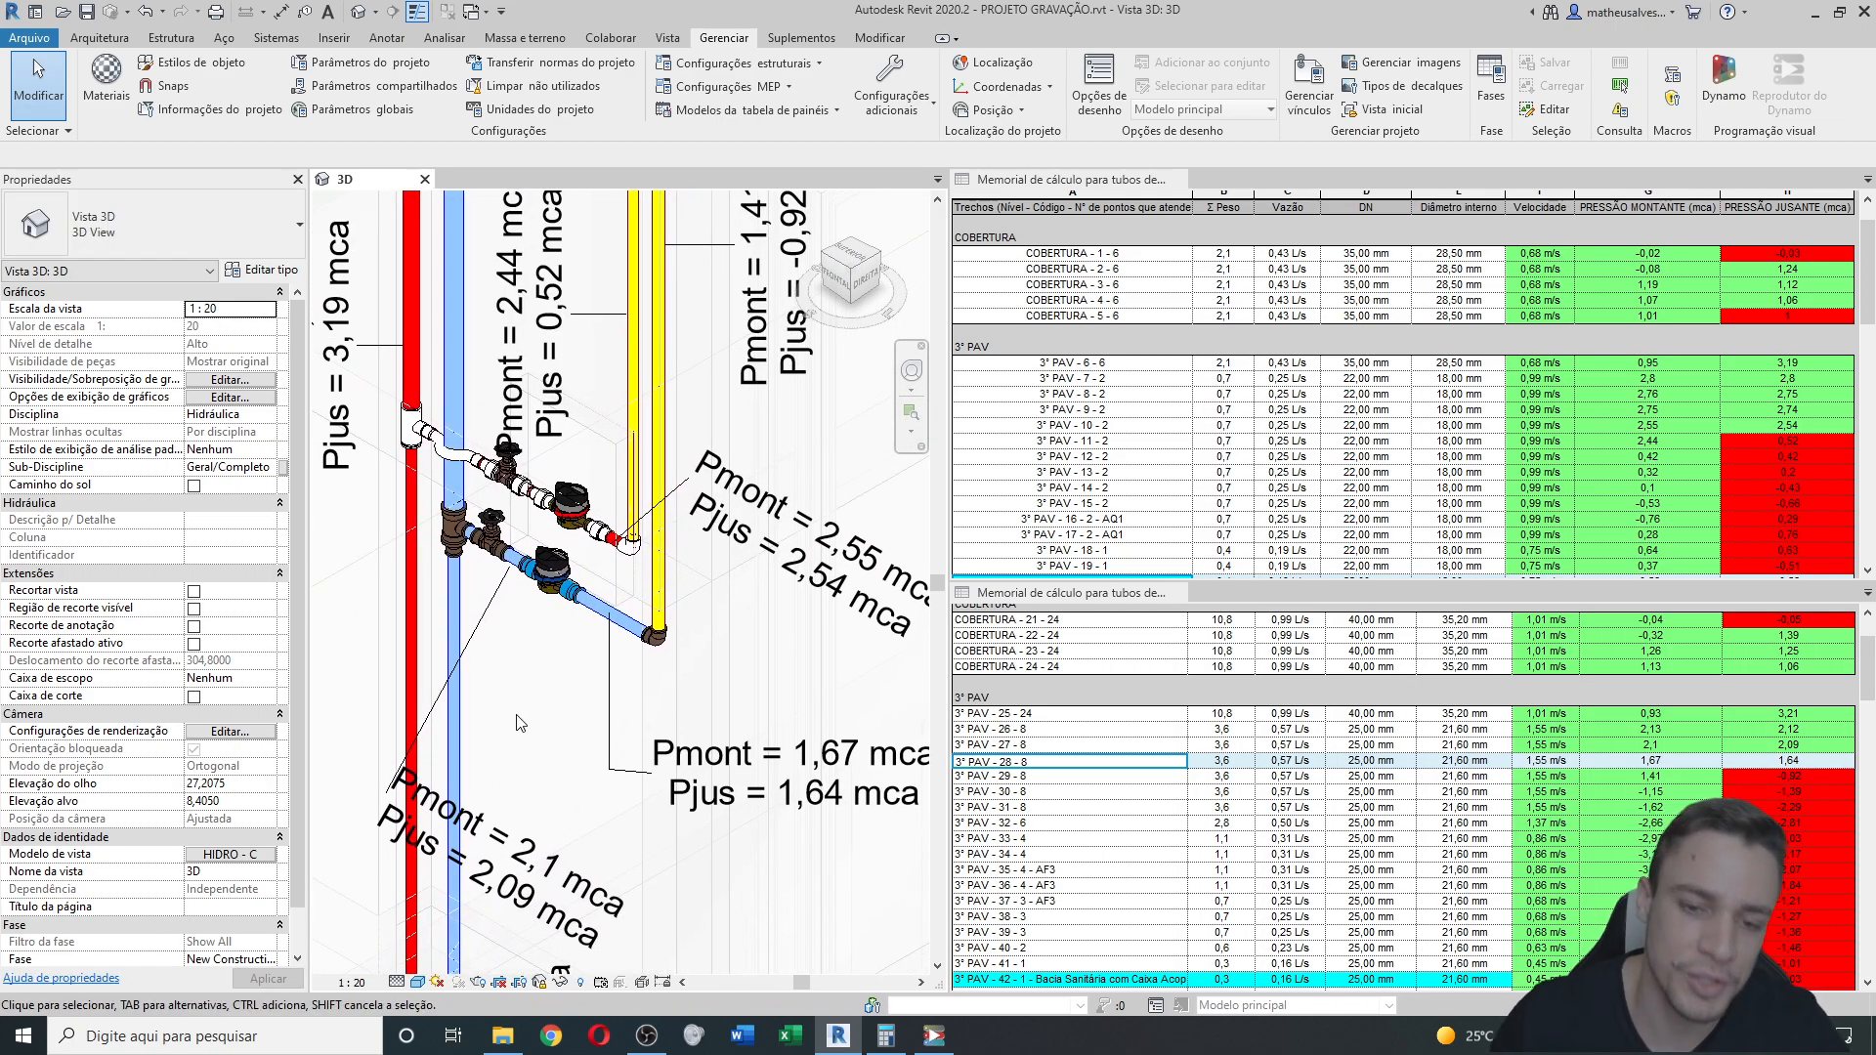
# Select the 3° PAV cold water meter and compare its localized head loss with the pressure tags before and after it.
pyautogui.click(555, 572)
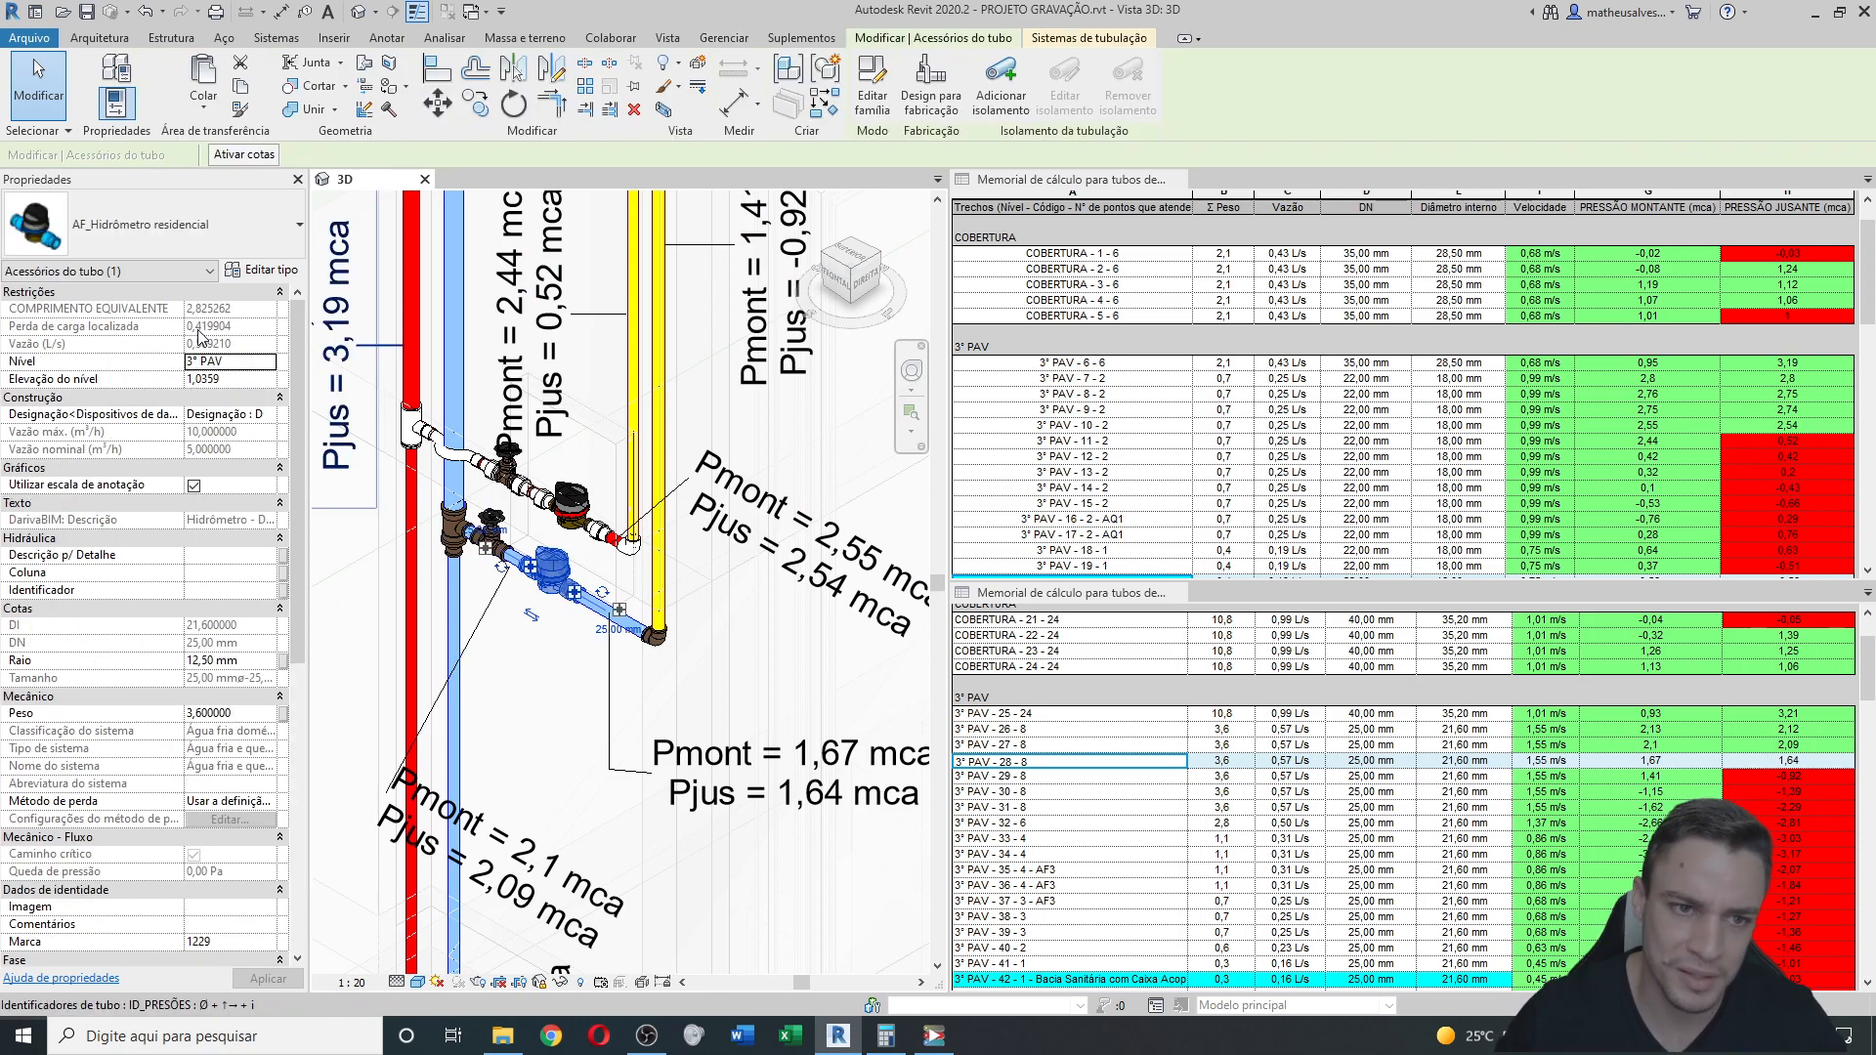
pyautogui.scroll(-2, 601, 467)
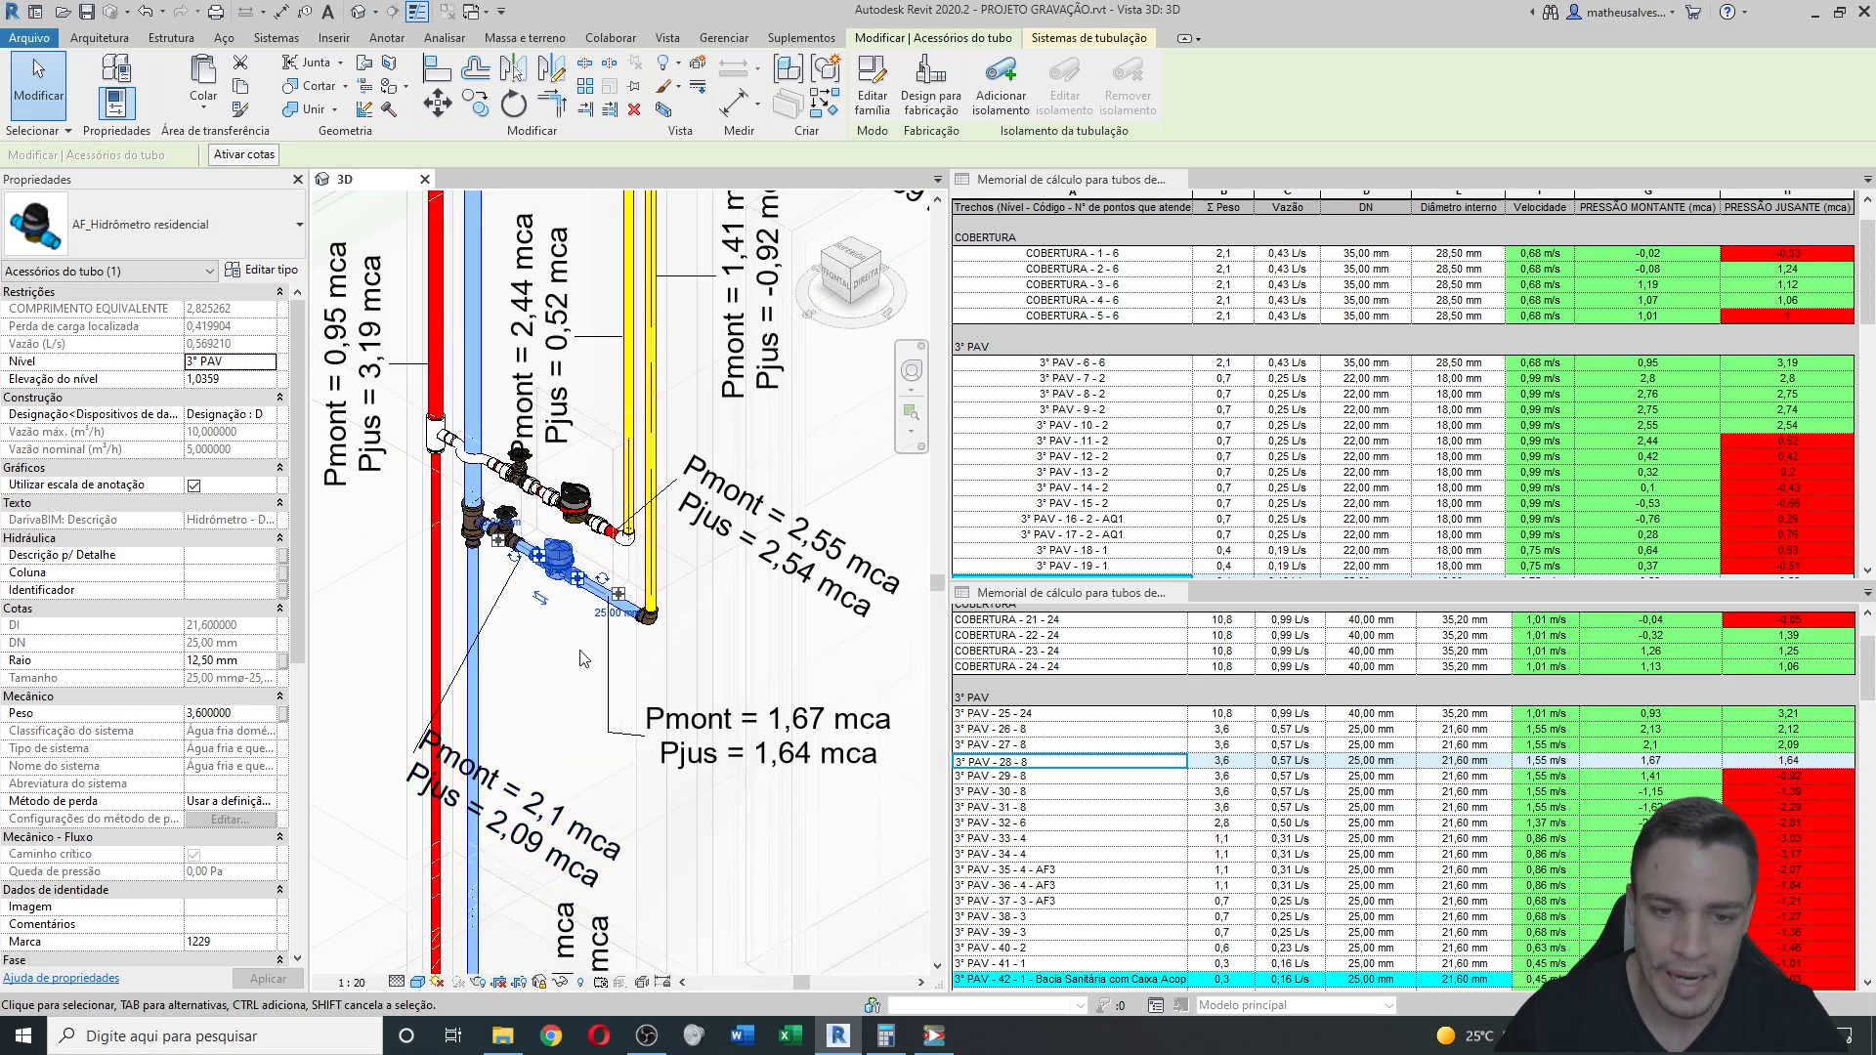
pyautogui.scroll(1, 510, 826)
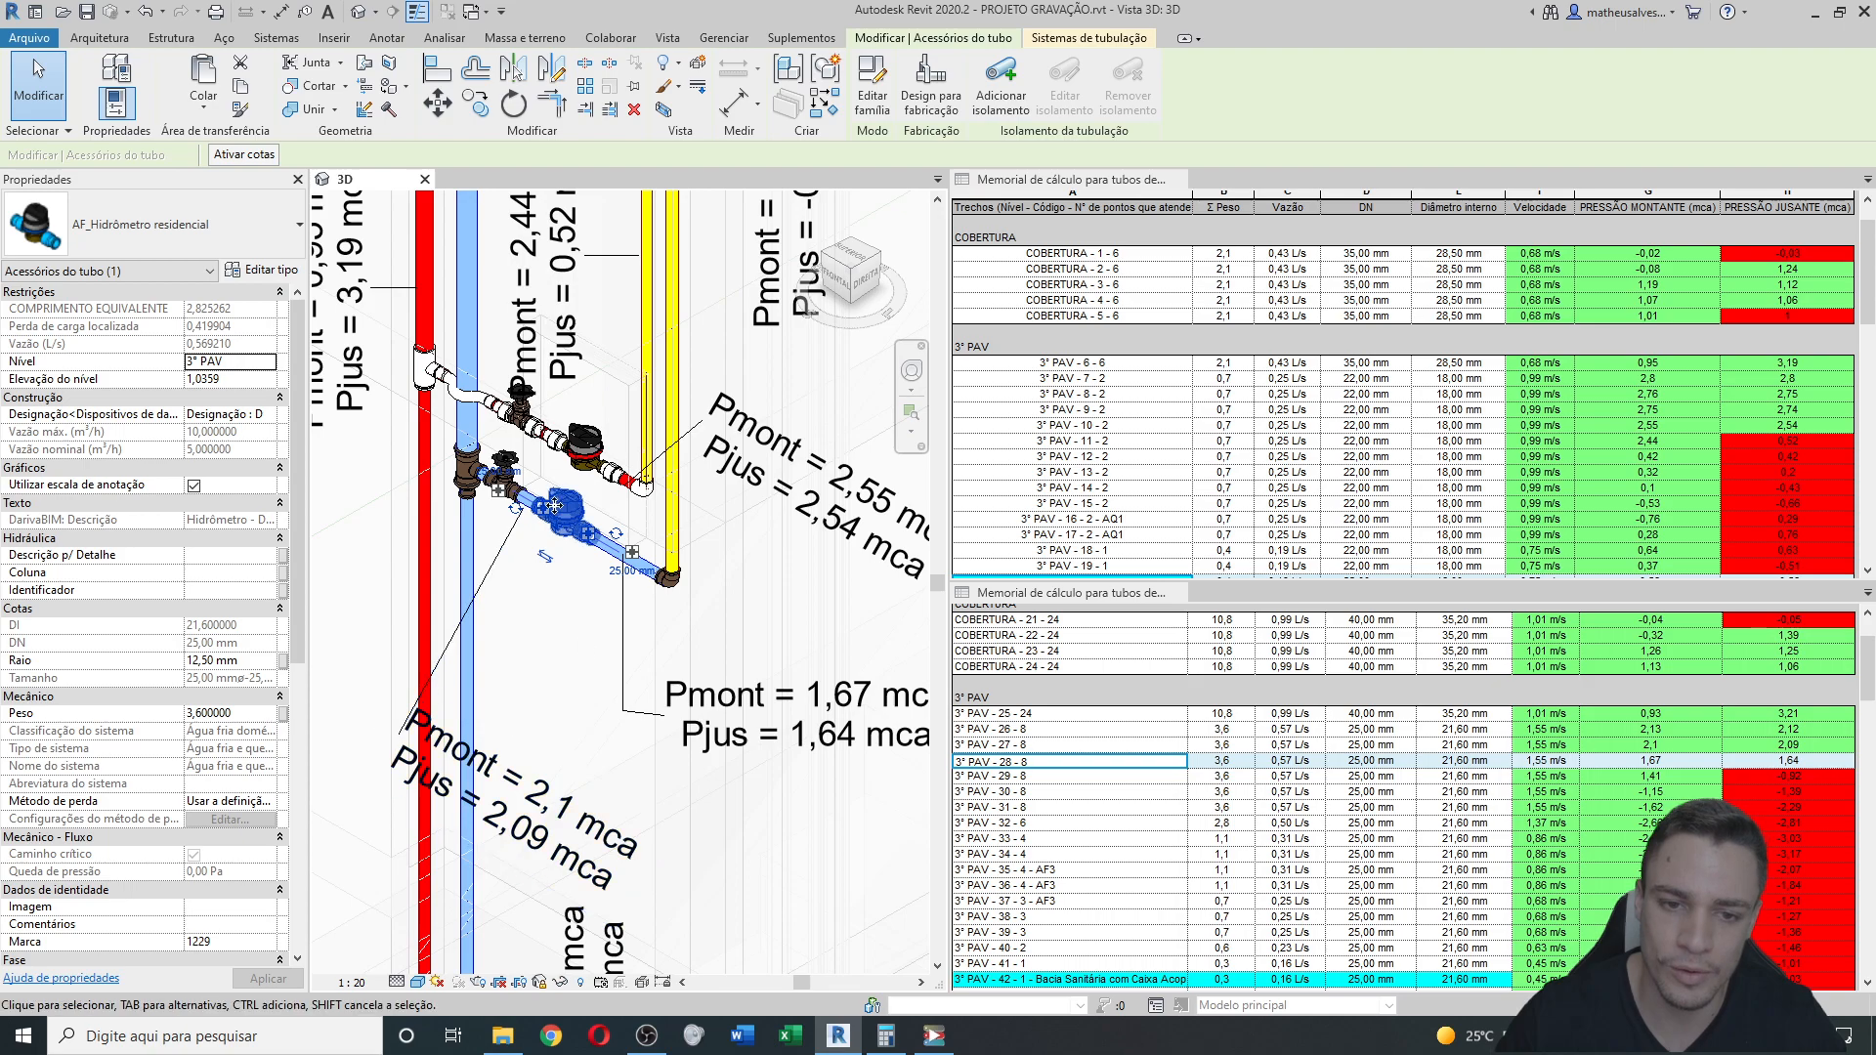
pyautogui.scroll(2, 425, 860)
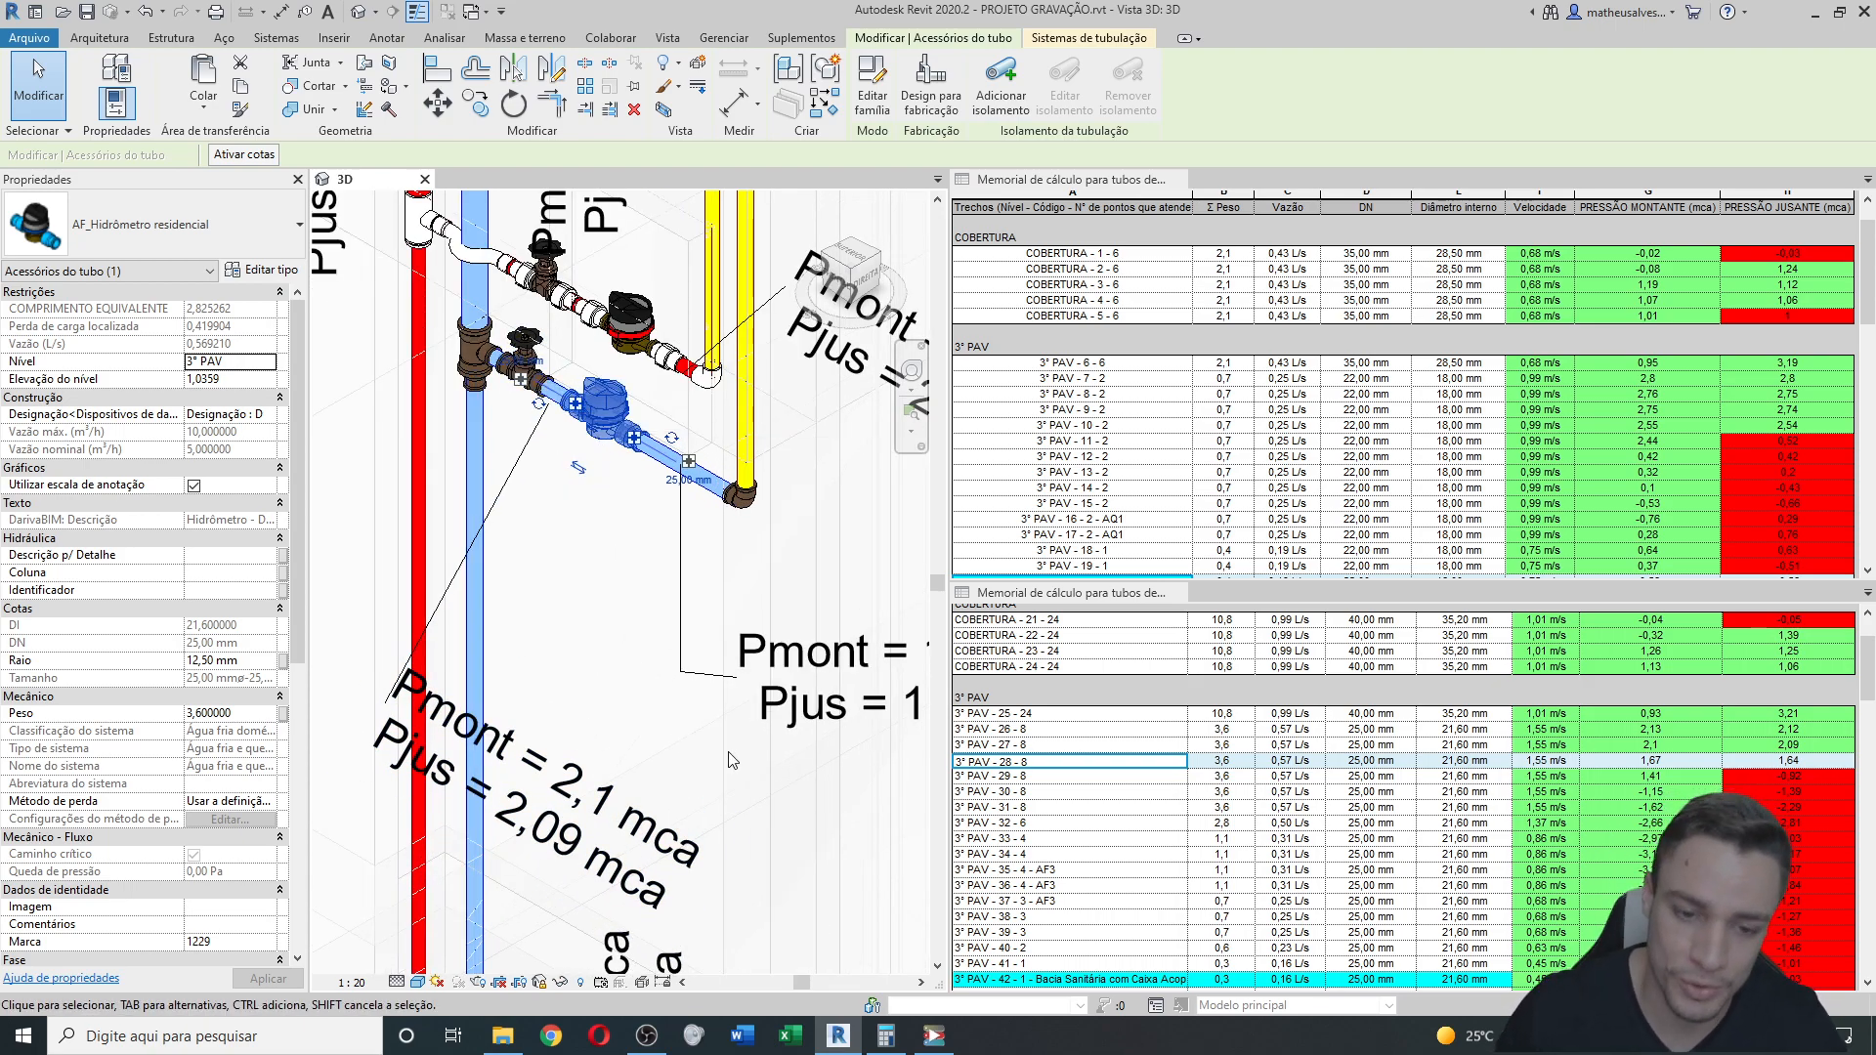
pyautogui.scroll(-3, 538, 829)
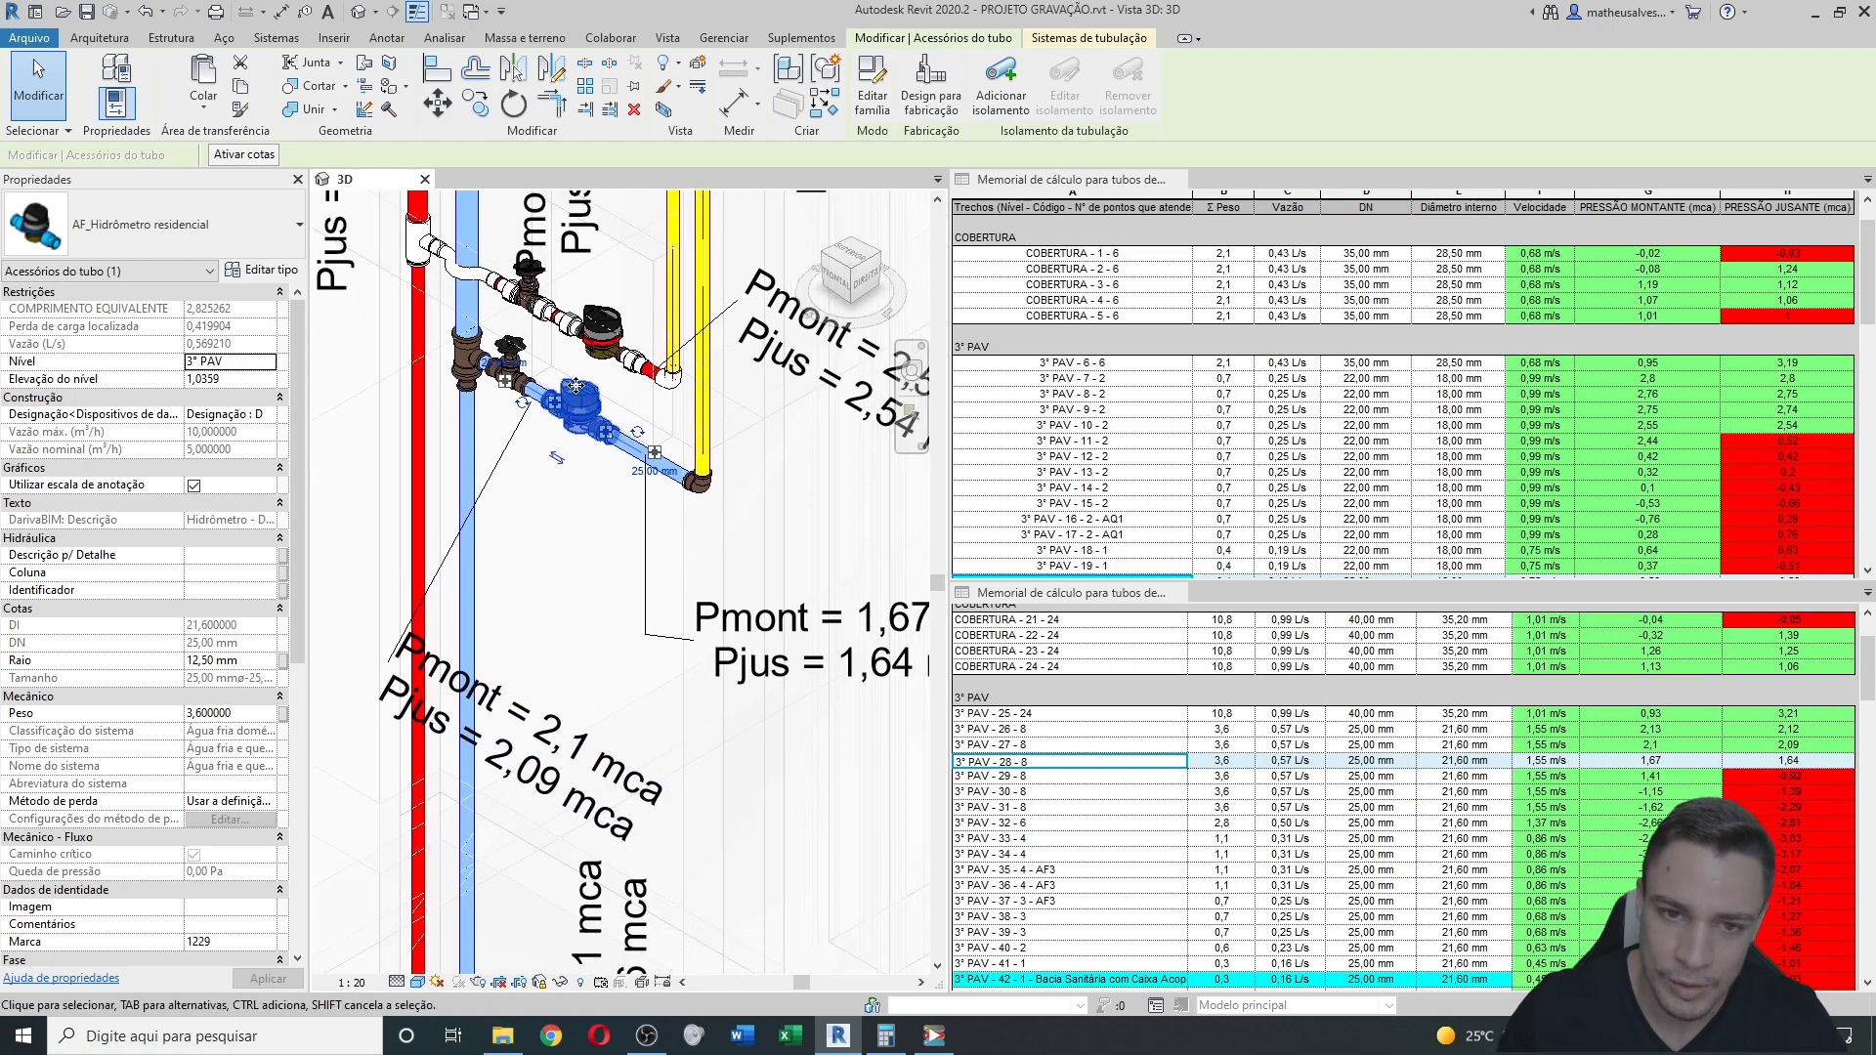
pyautogui.scroll(3, 755, 567)
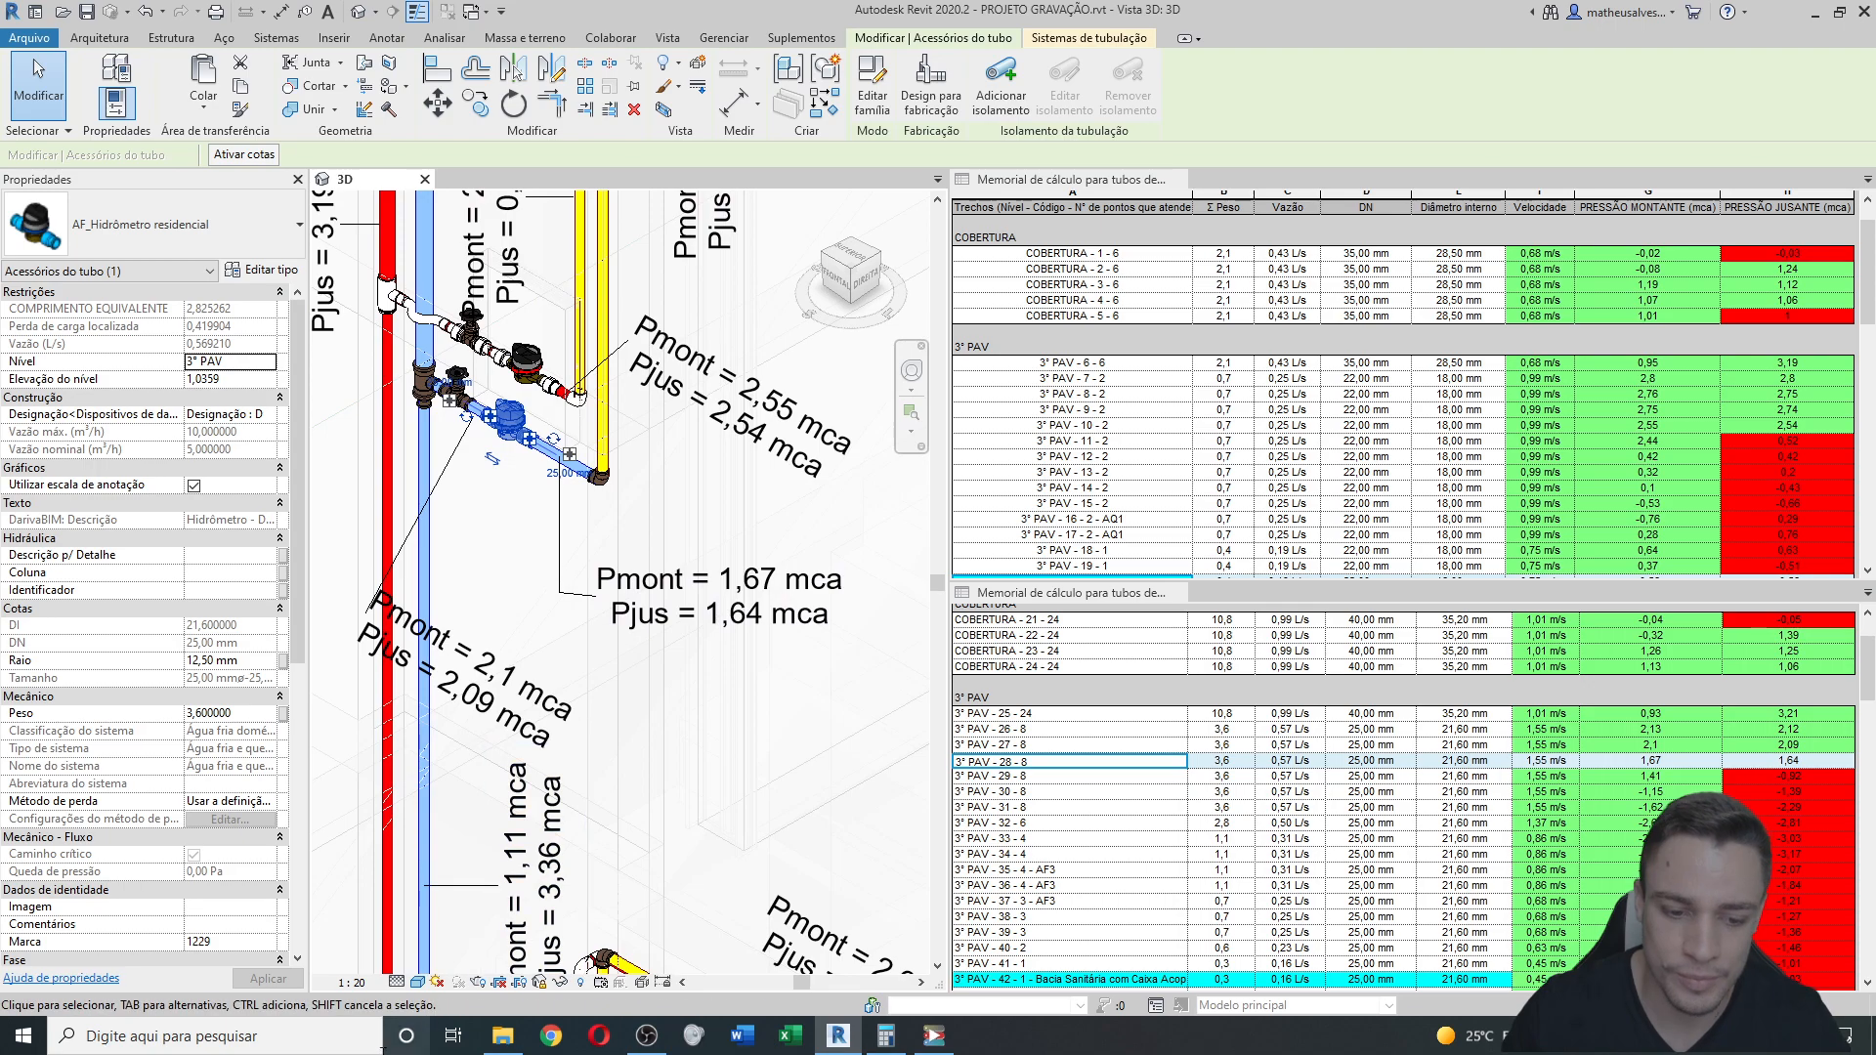
# Subtract 0,42 from 2,09 in the Calculator, minimize it and clear the water meter selection in Revit.
pyautogui.click(886, 1036)
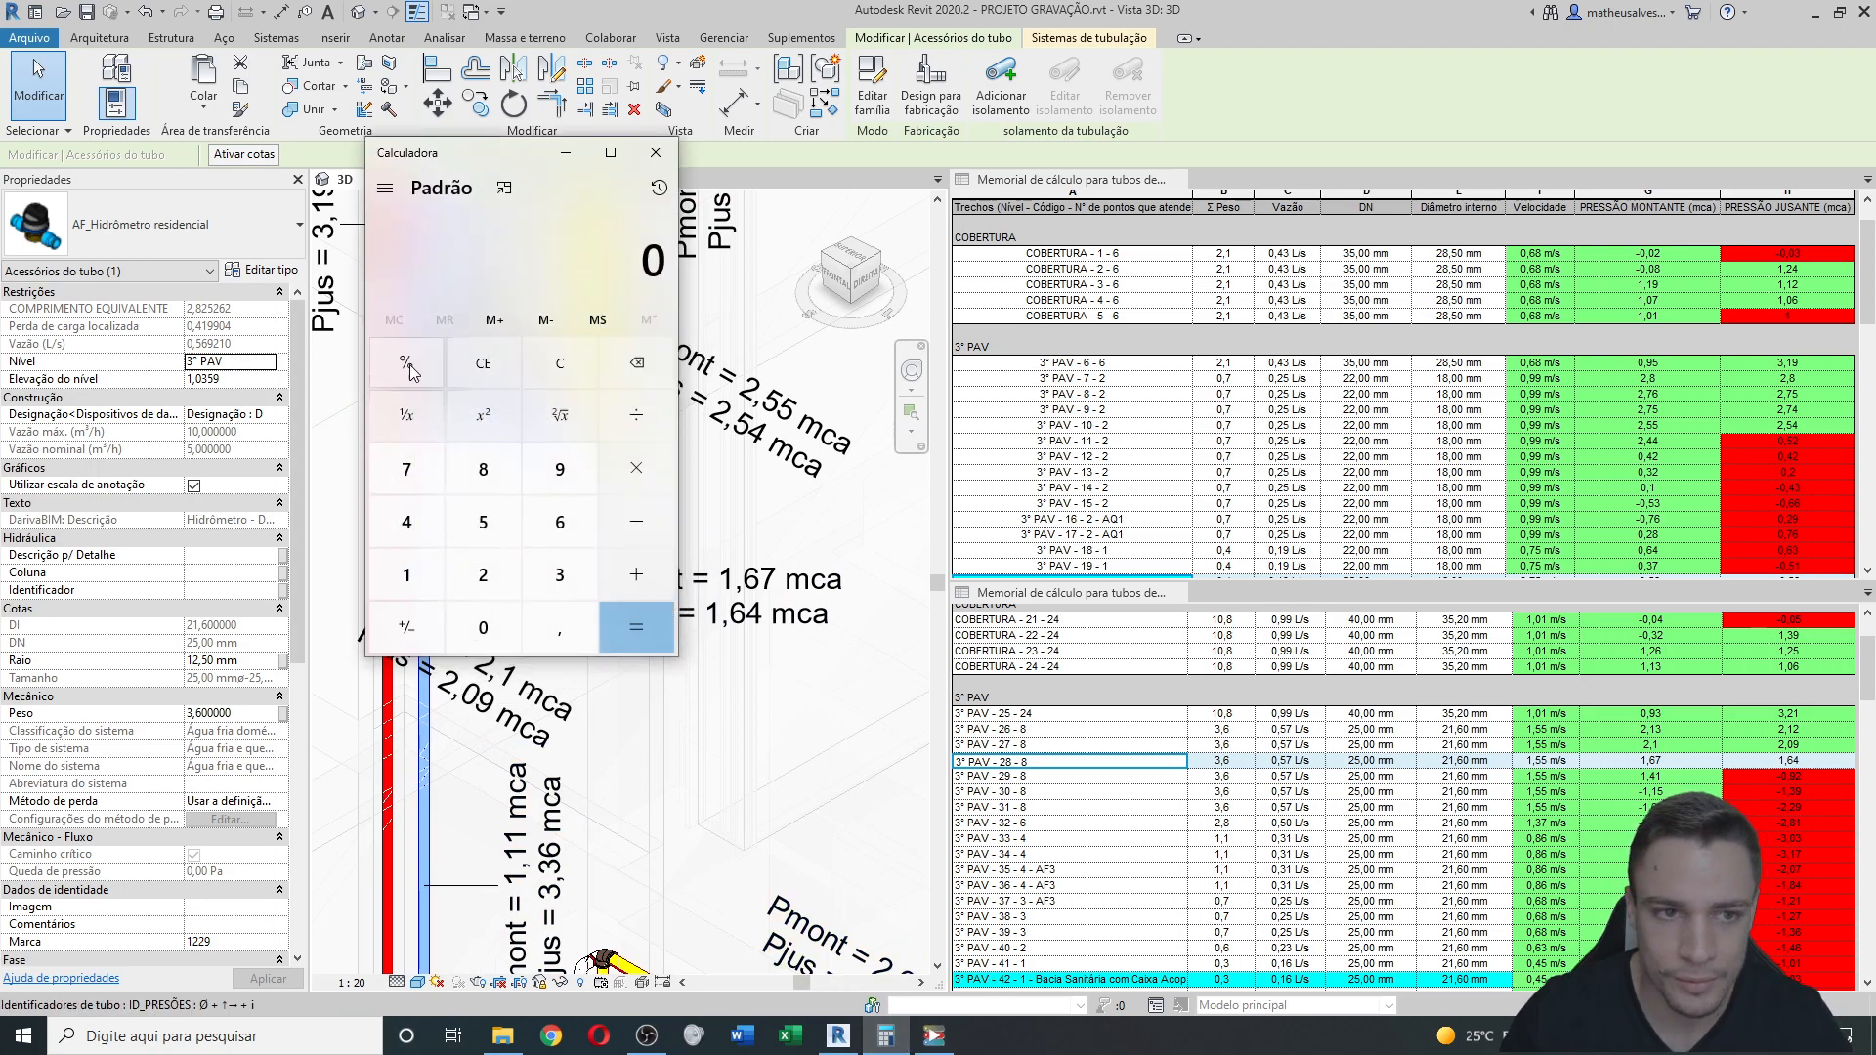
pyautogui.moveTo(472, 154); pyautogui.dragTo(1038, 172)
pyautogui.write('2,09')
pyautogui.press('-')
pyautogui.write('0')
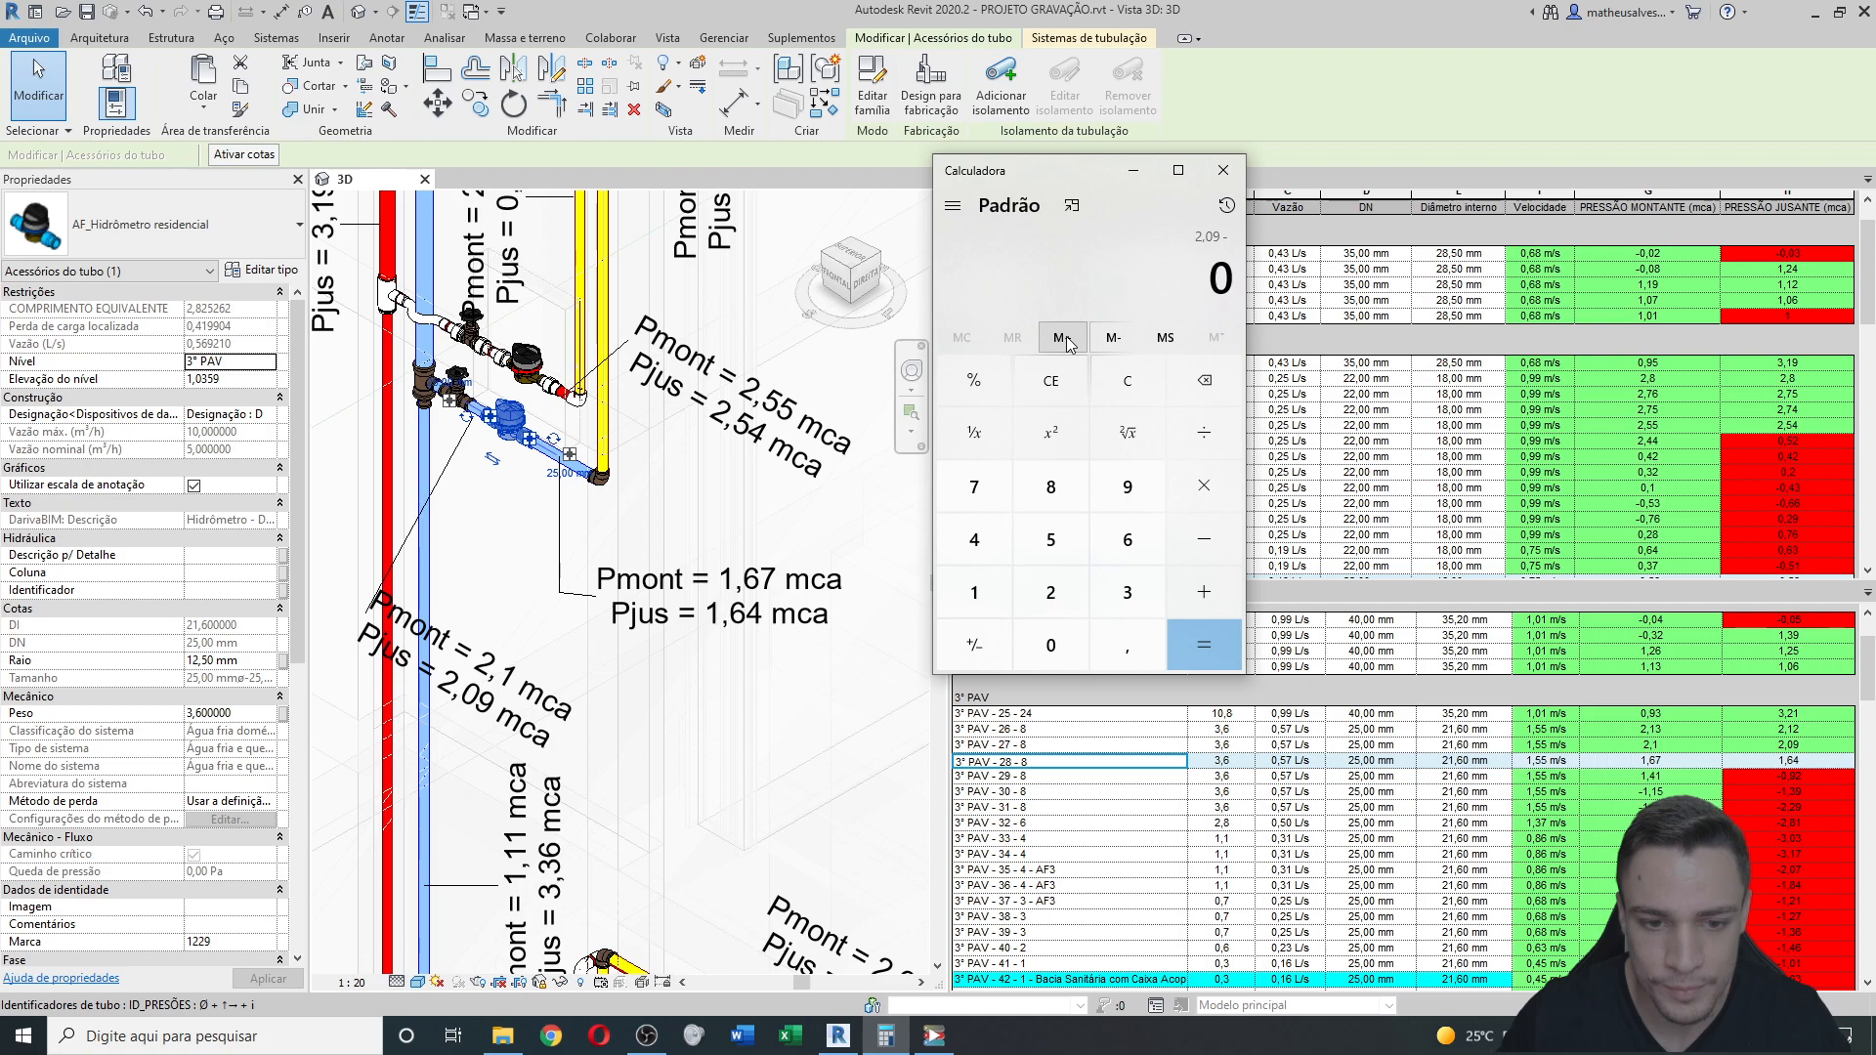
pyautogui.write(',42')
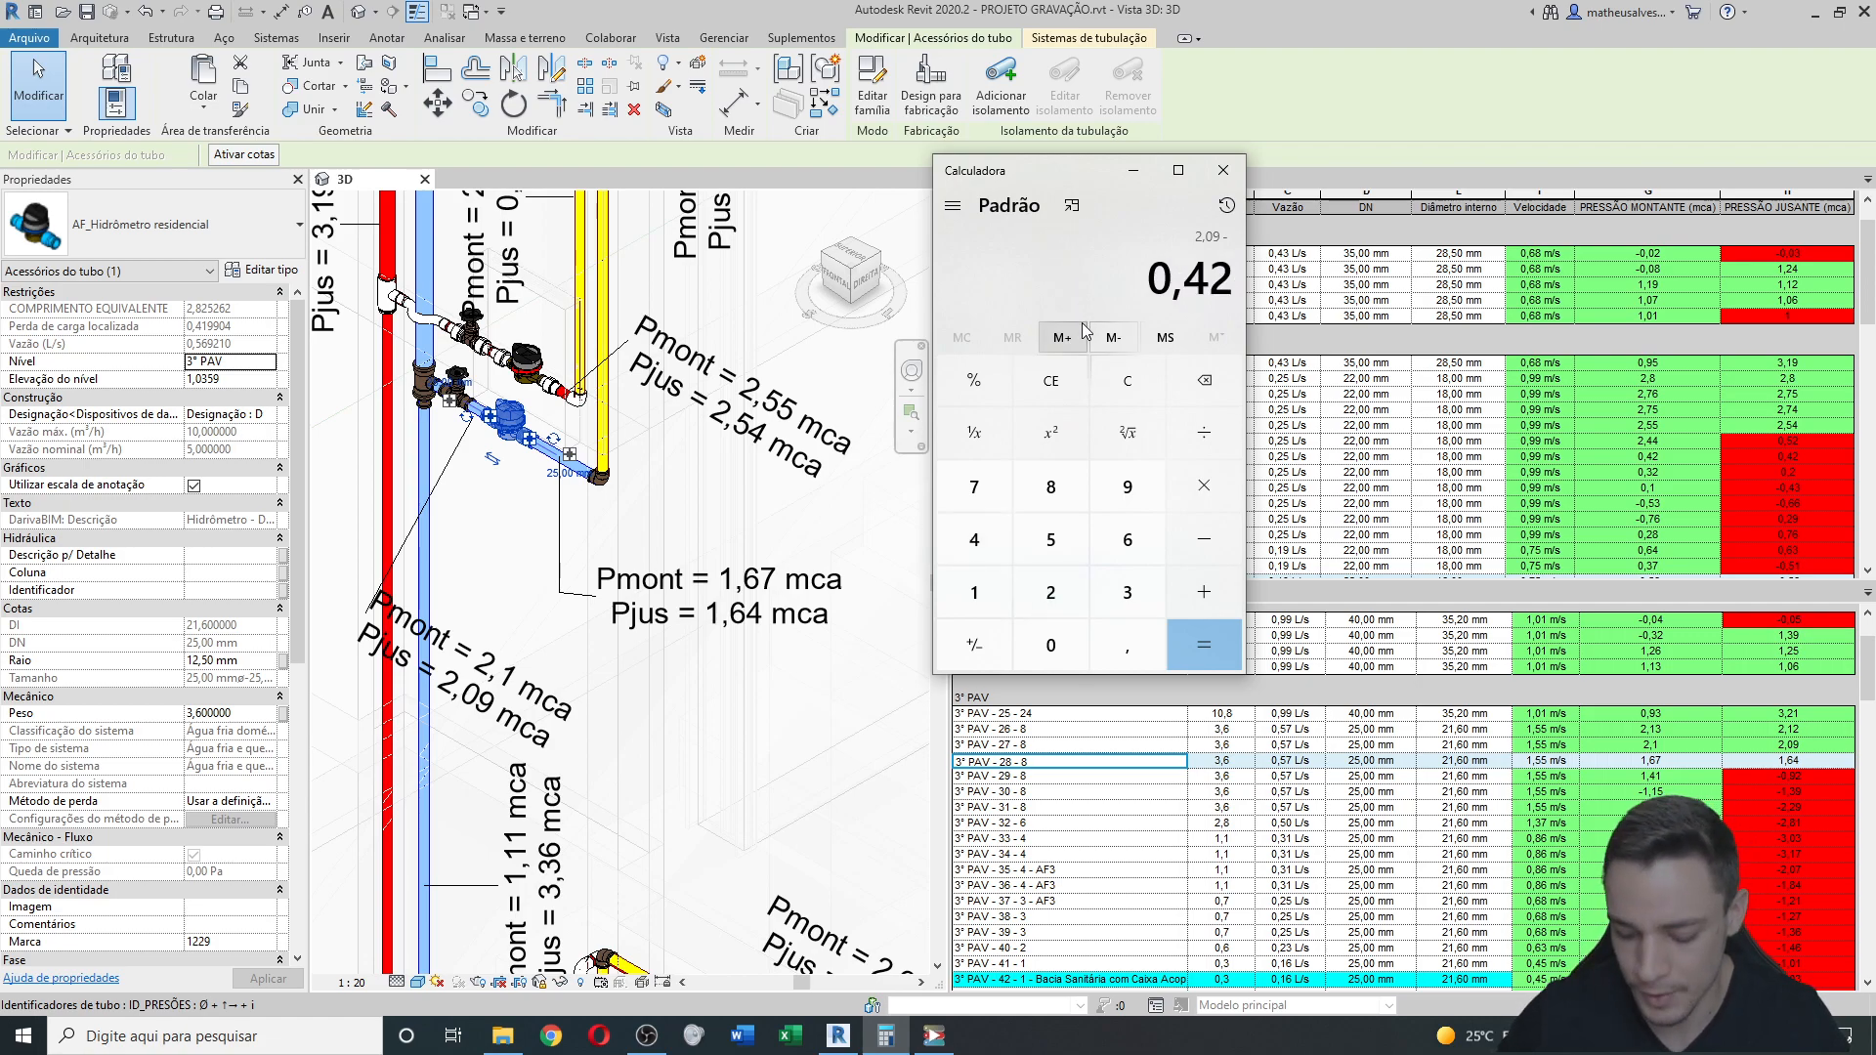
pyautogui.press('Return')
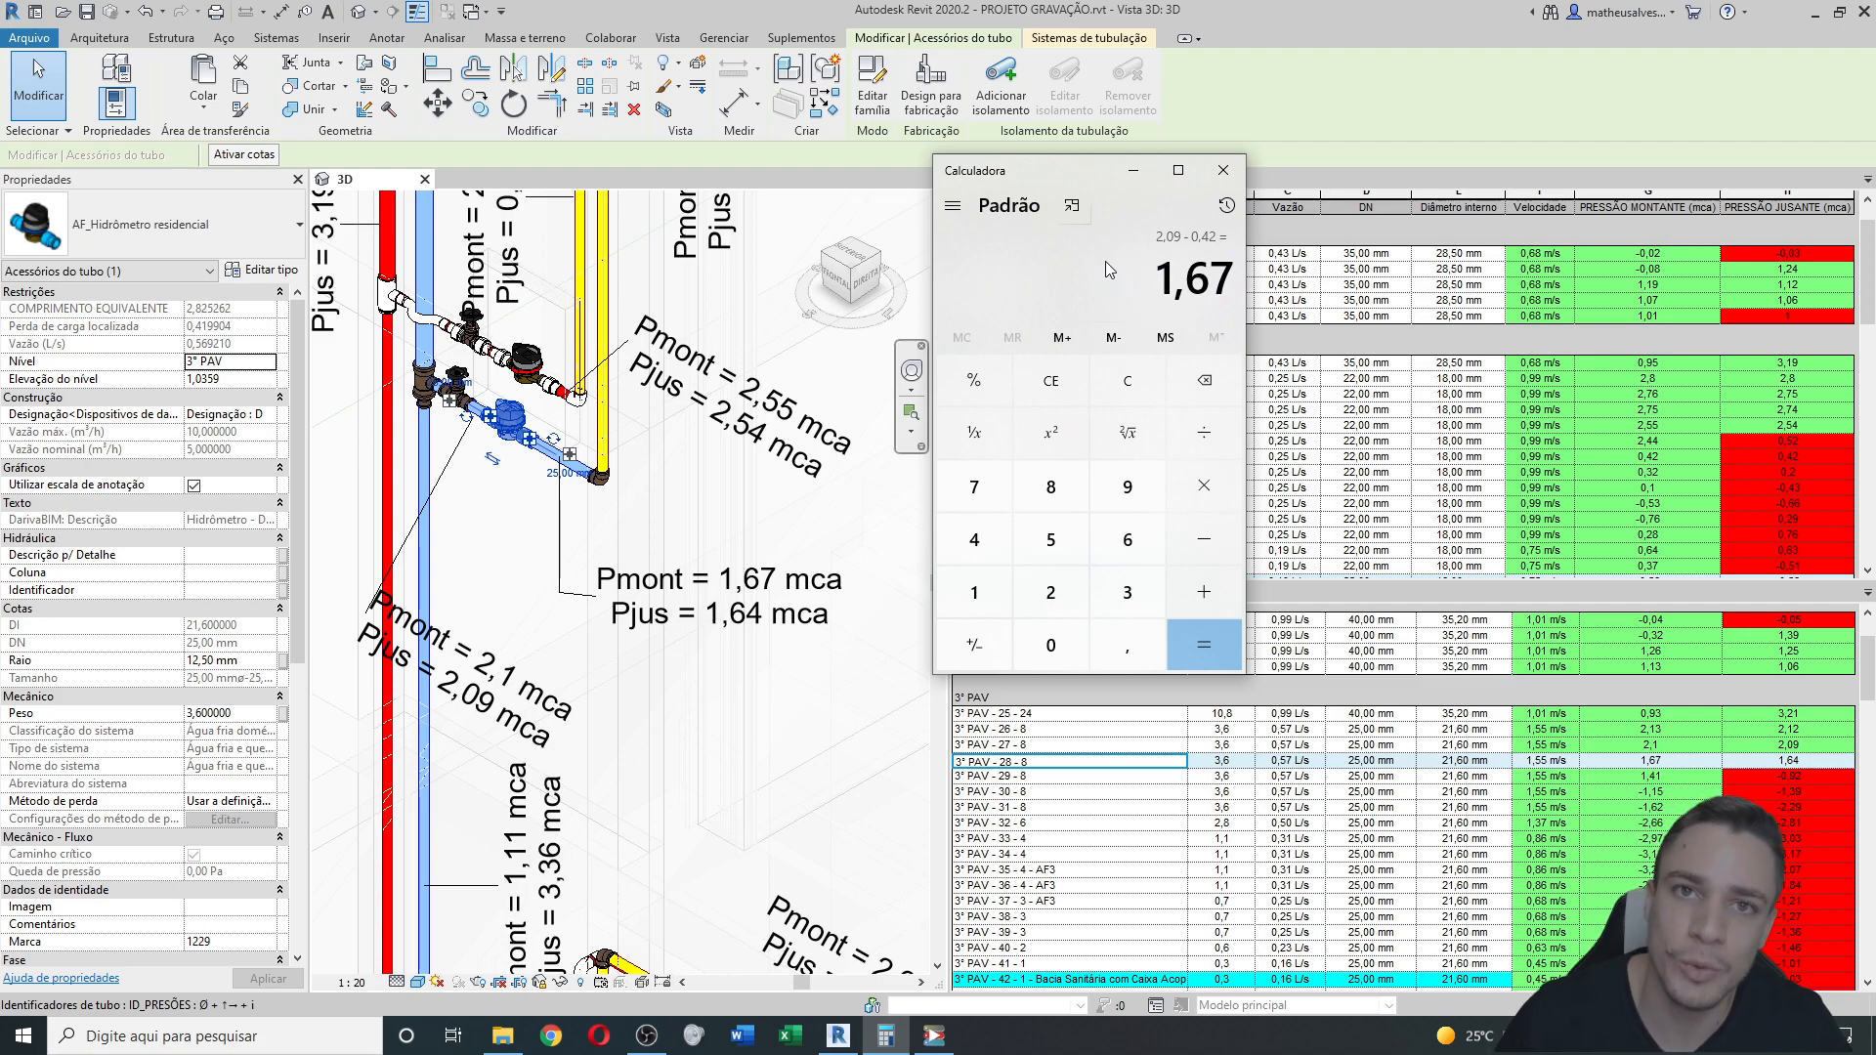
pyautogui.click(1133, 170)
pyautogui.scroll(-3, 633, 388)
pyautogui.click(634, 388)
# Begin a new pipe accessory and choose the AF_Pressurizador Lorenzetti type PL-12, searching the types for AF_PRE.
pyautogui.scroll(-4, 633, 388)
pyautogui.scroll(3, 572, 510)
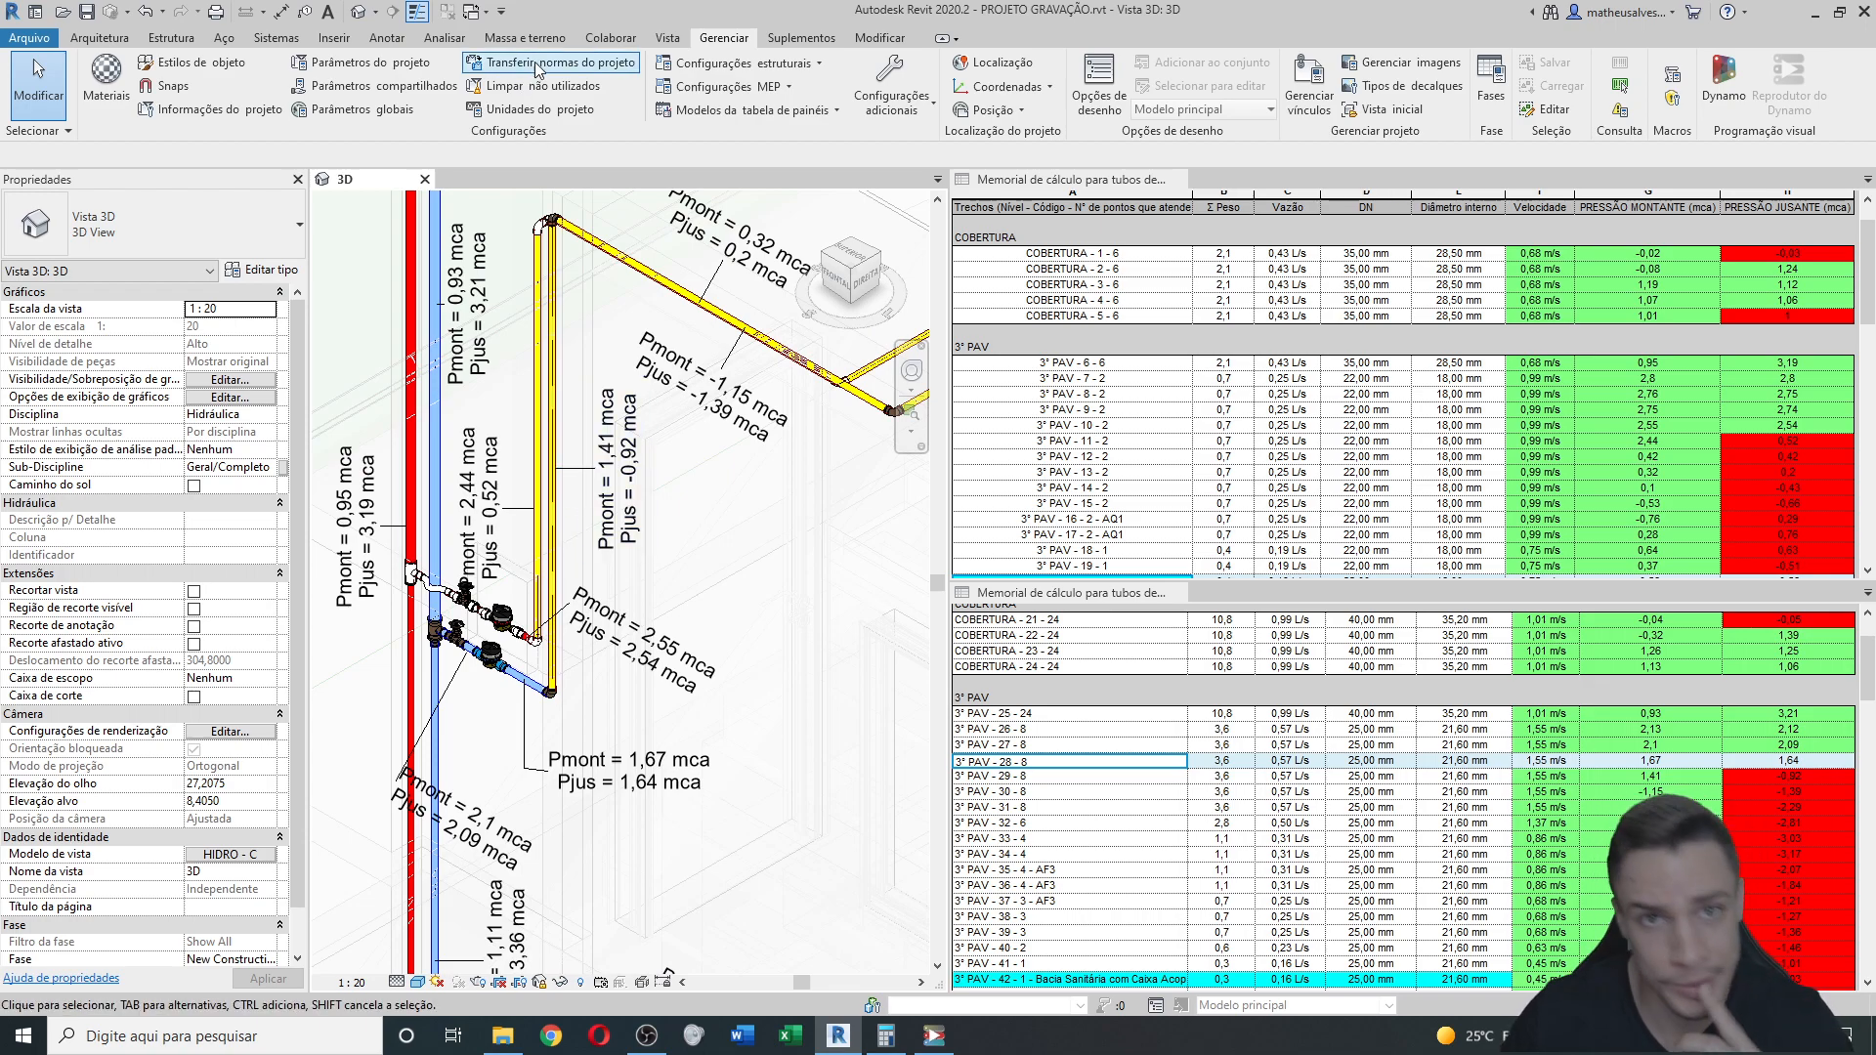
pyautogui.click(276, 37)
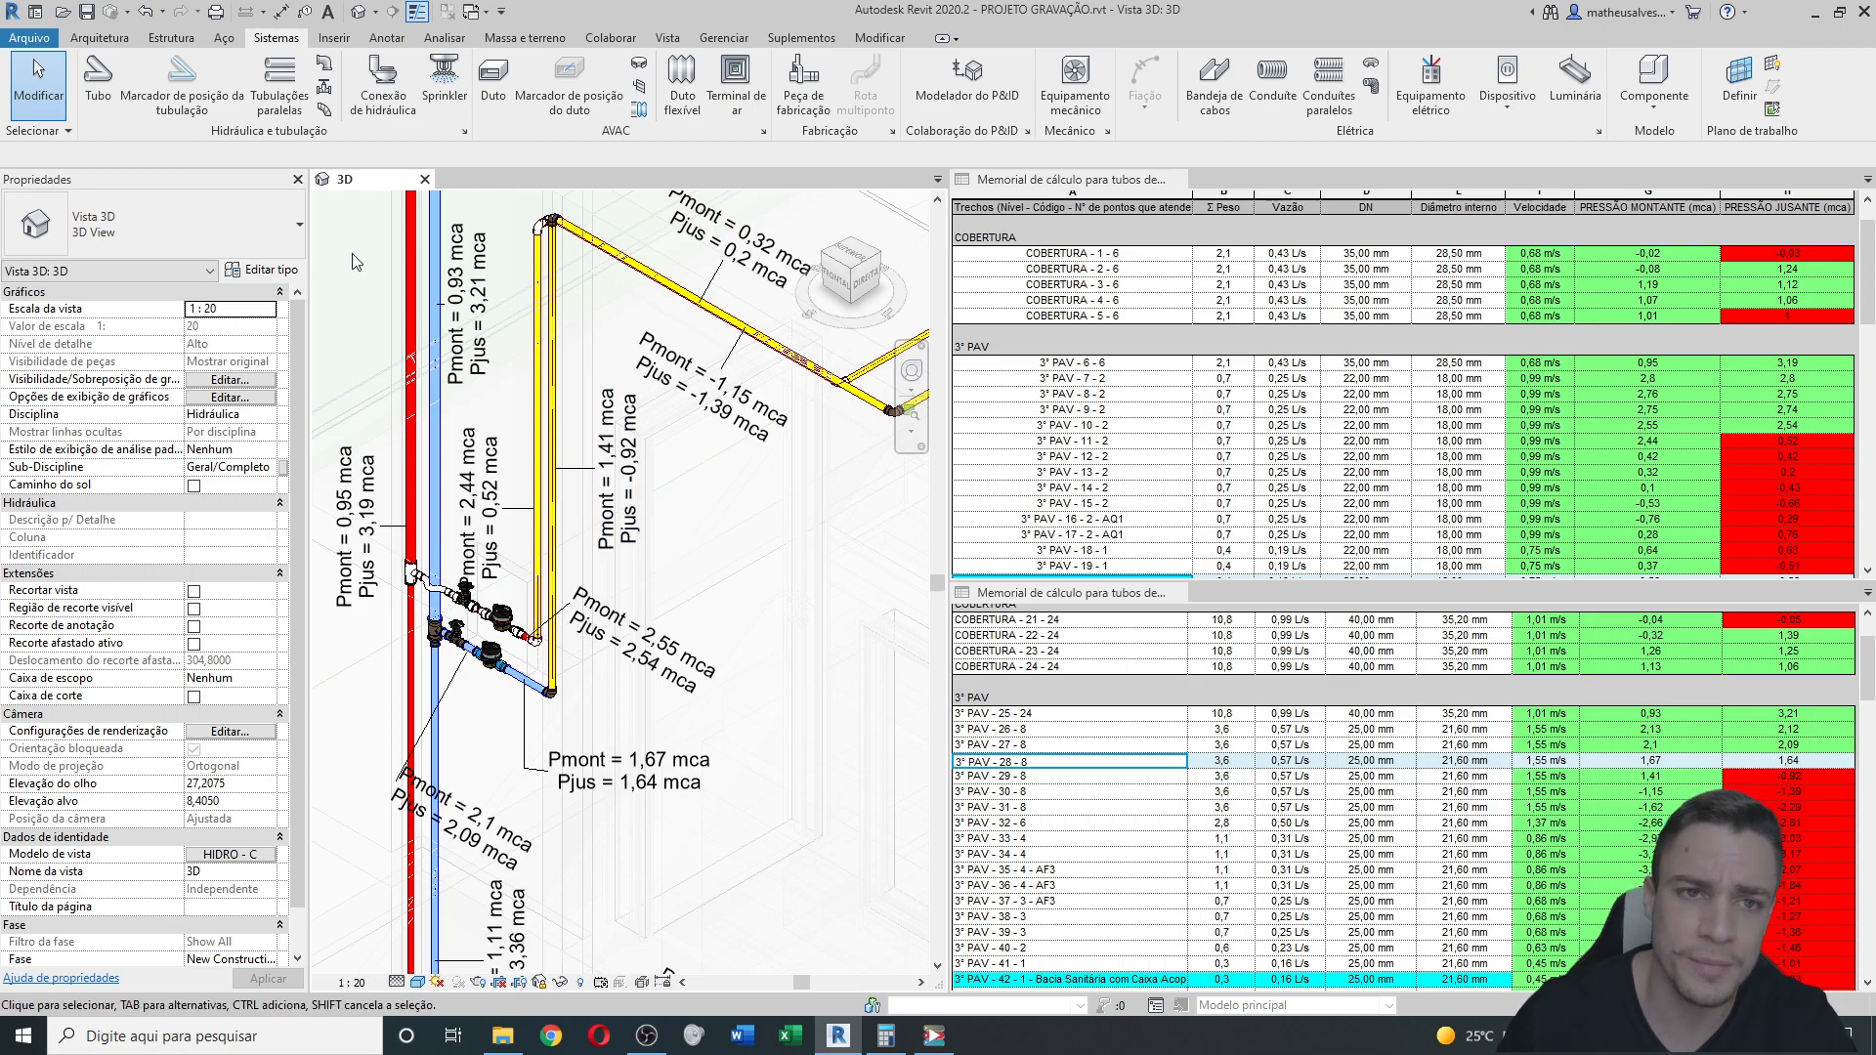
pyautogui.click(325, 88)
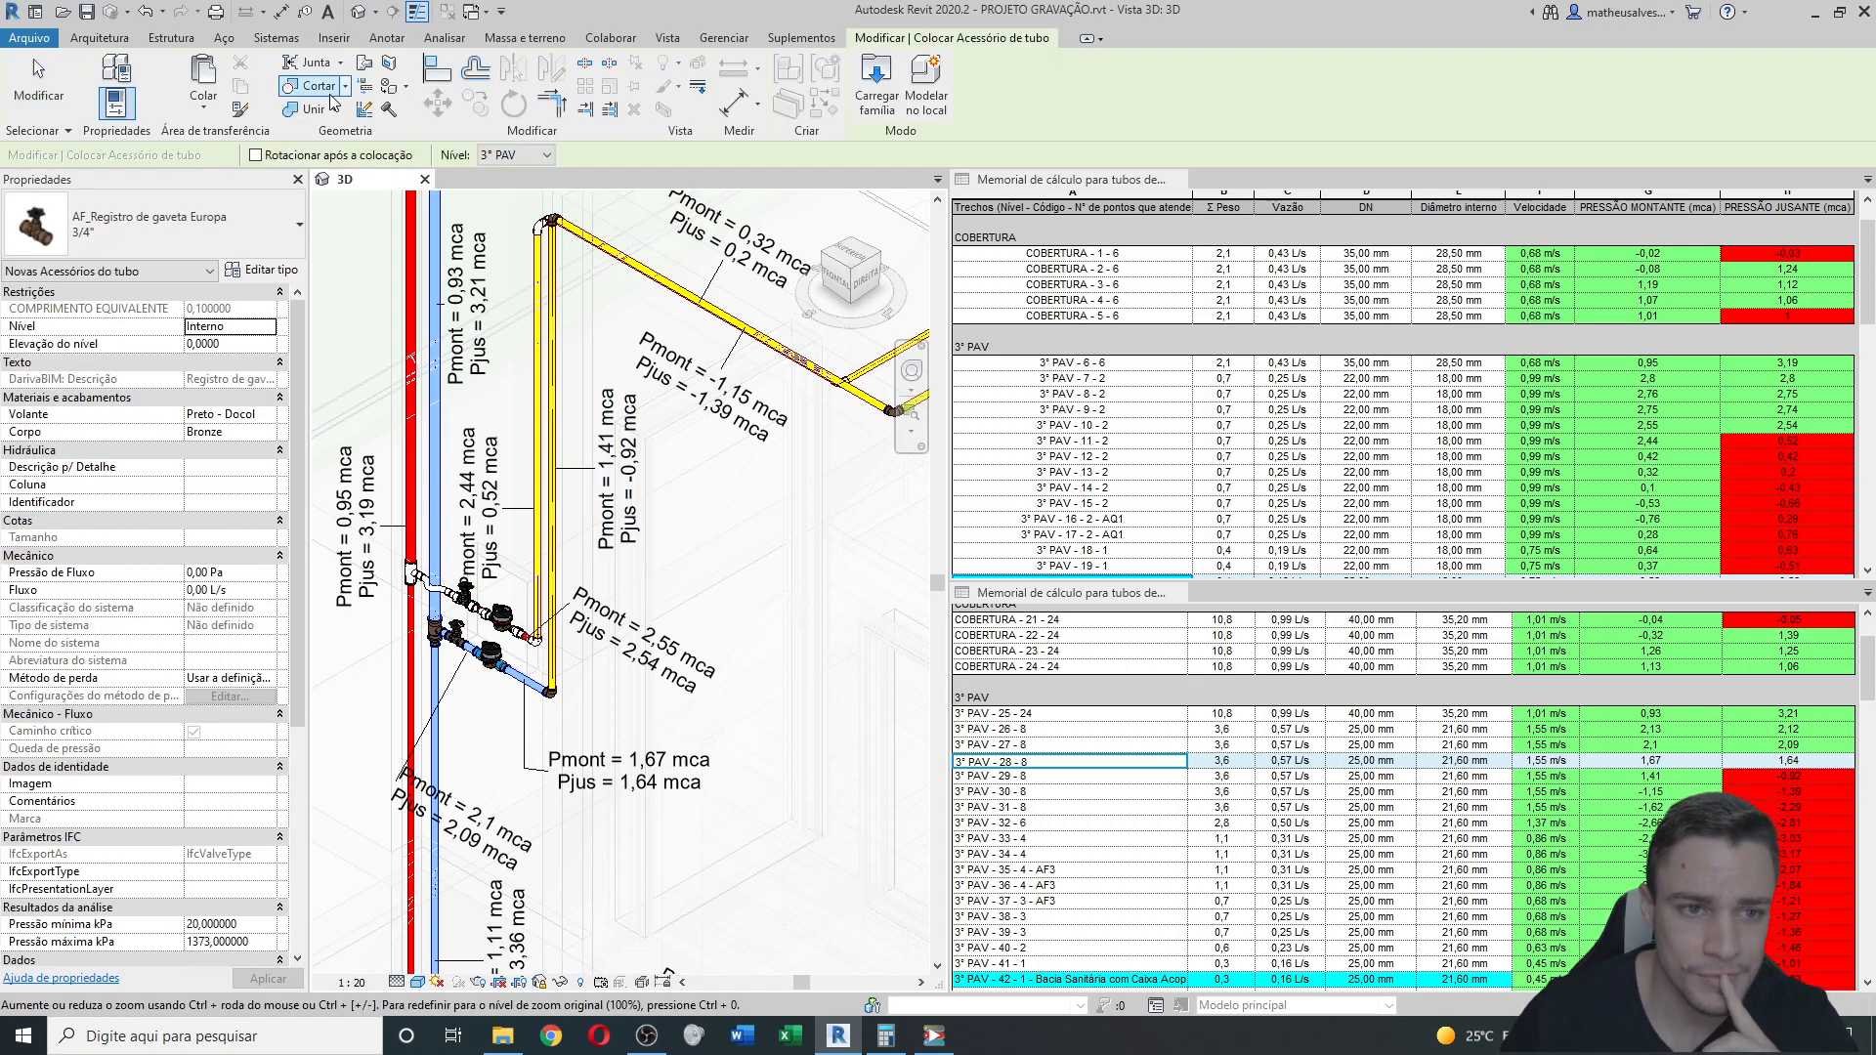
pyautogui.click(255, 220)
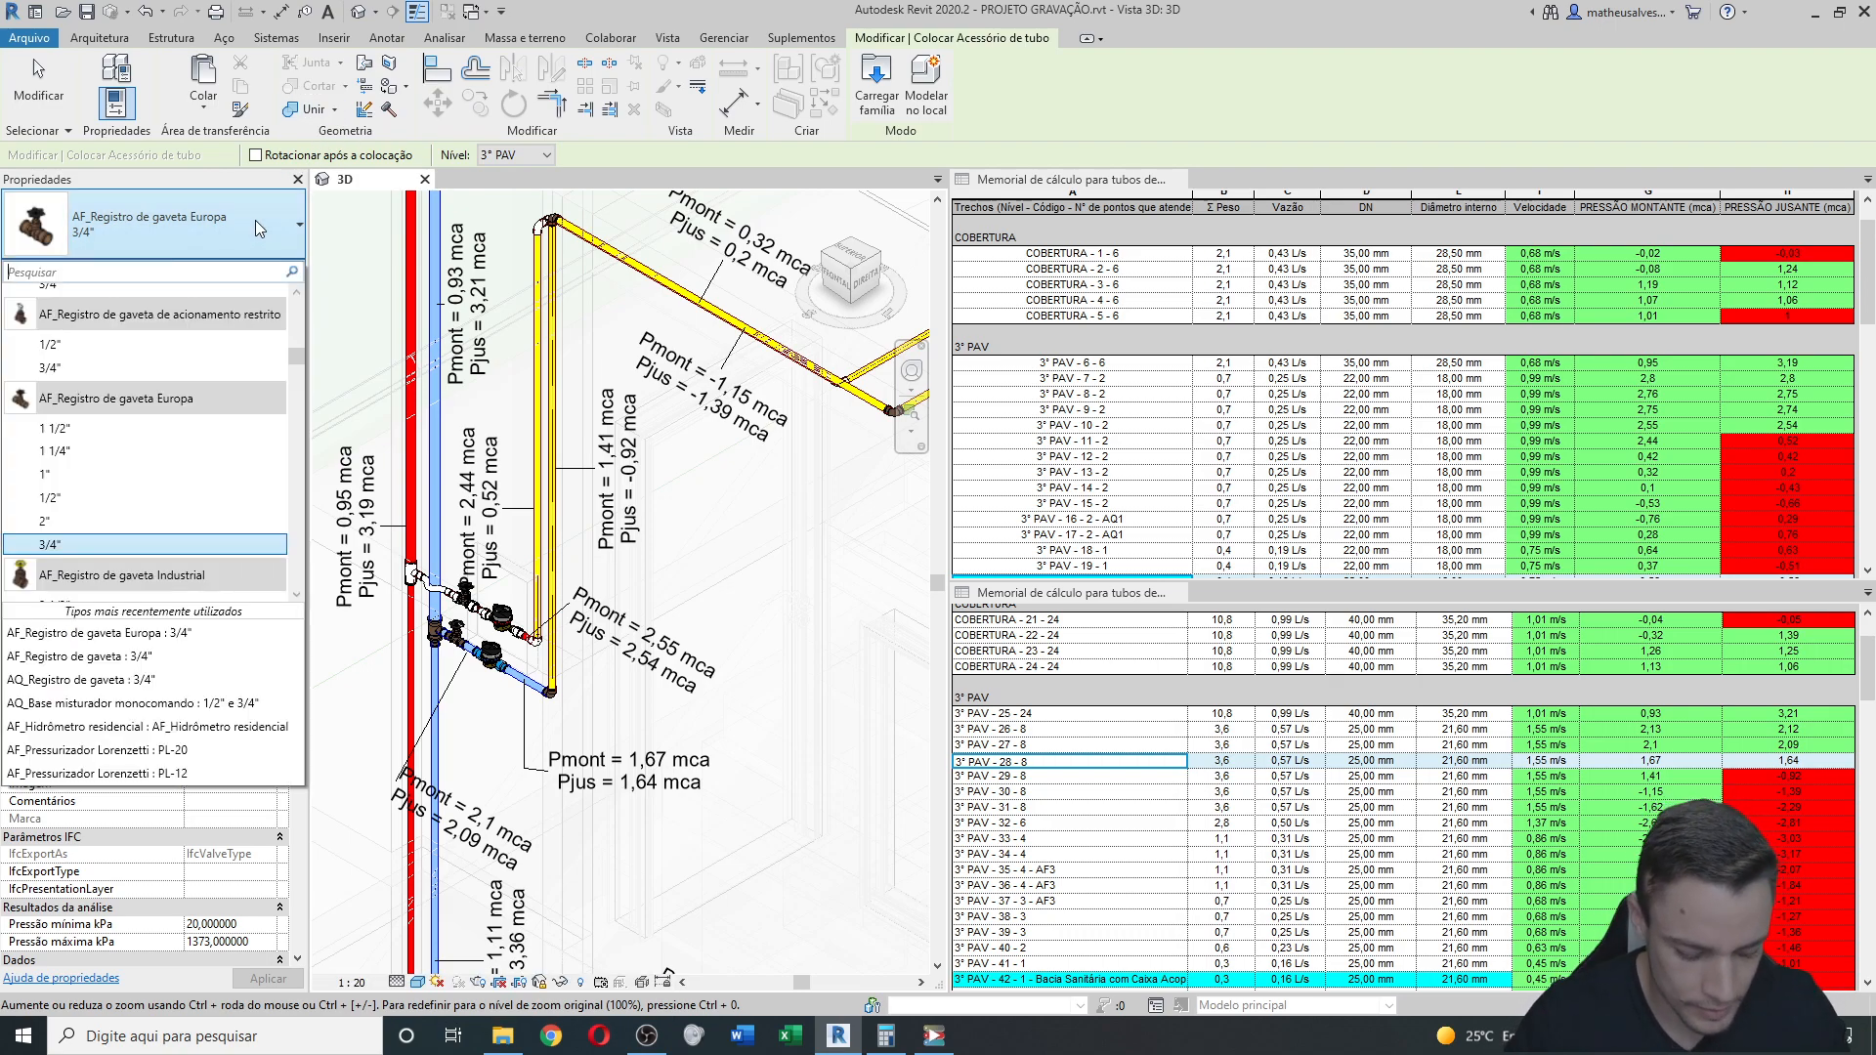
pyautogui.write('AF_PRE')
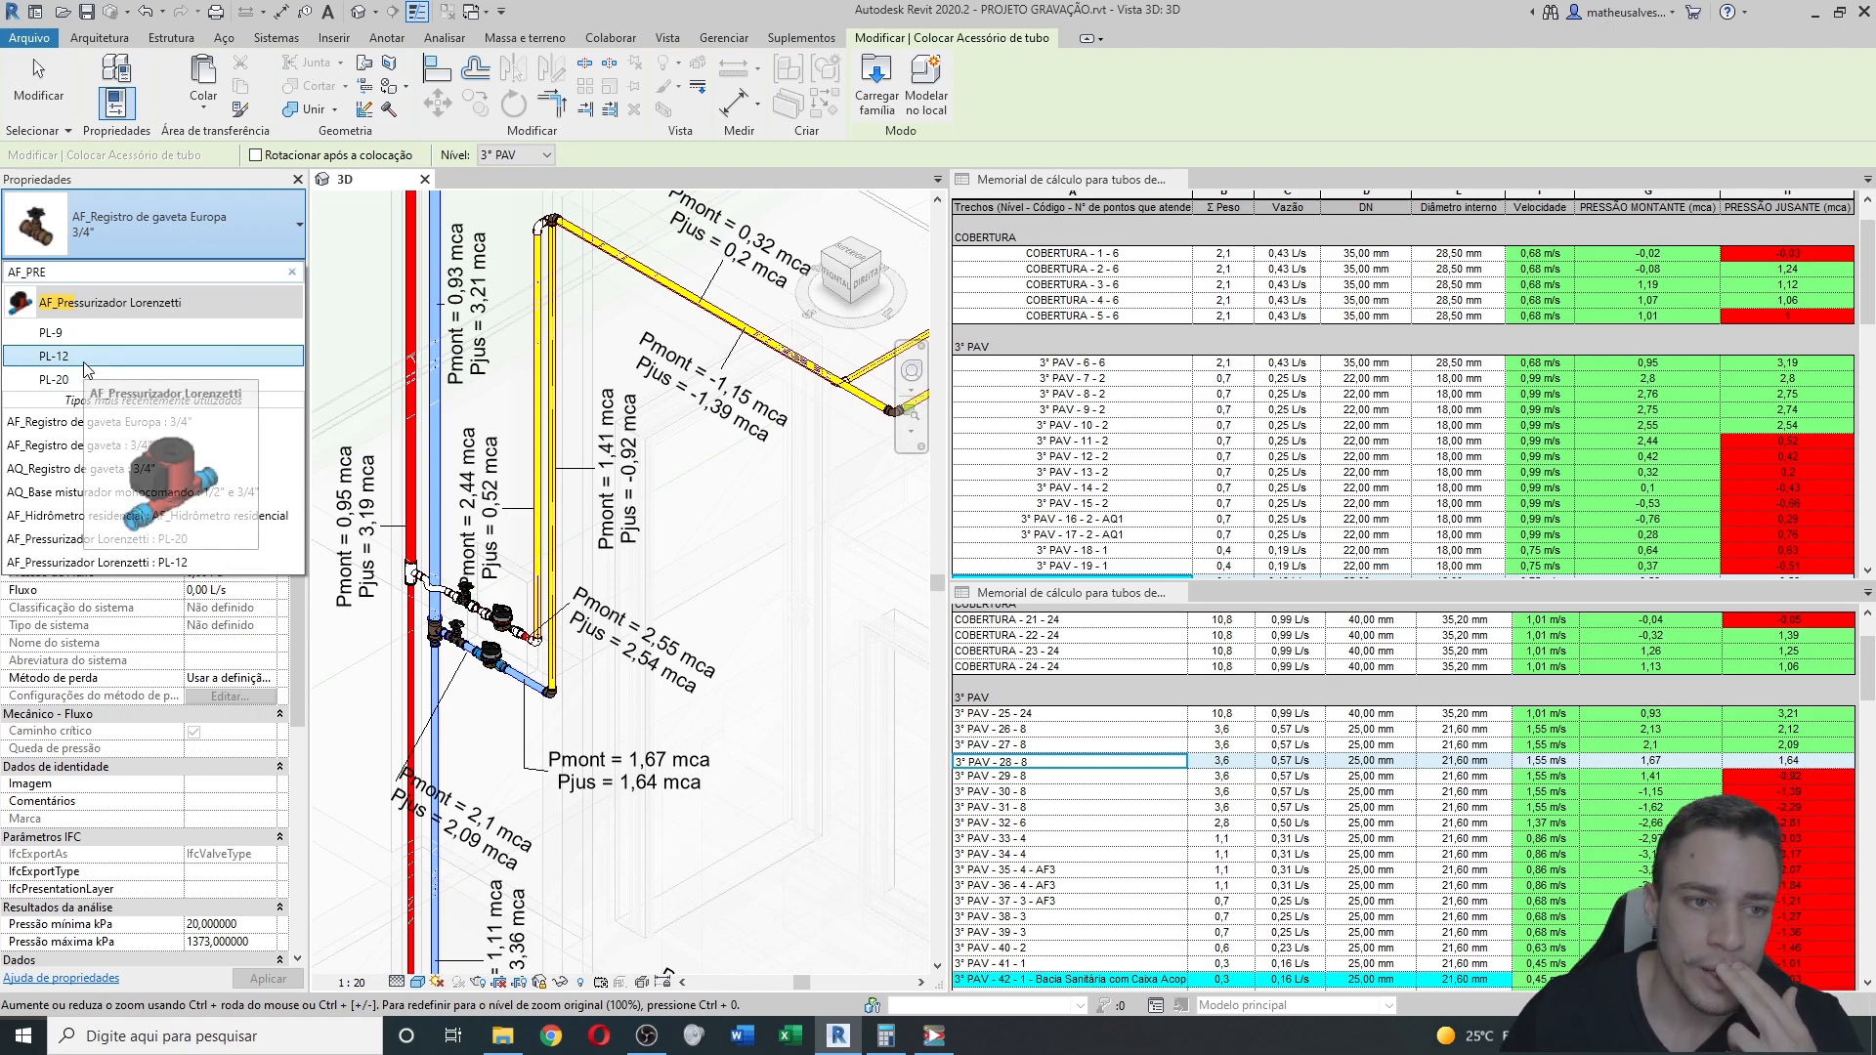
pyautogui.click(86, 355)
# Place the PL-12 pressurizer on the 3° PAV vertical cold water pipe downstream of the water meter and end placement.
pyautogui.scroll(4, 649, 492)
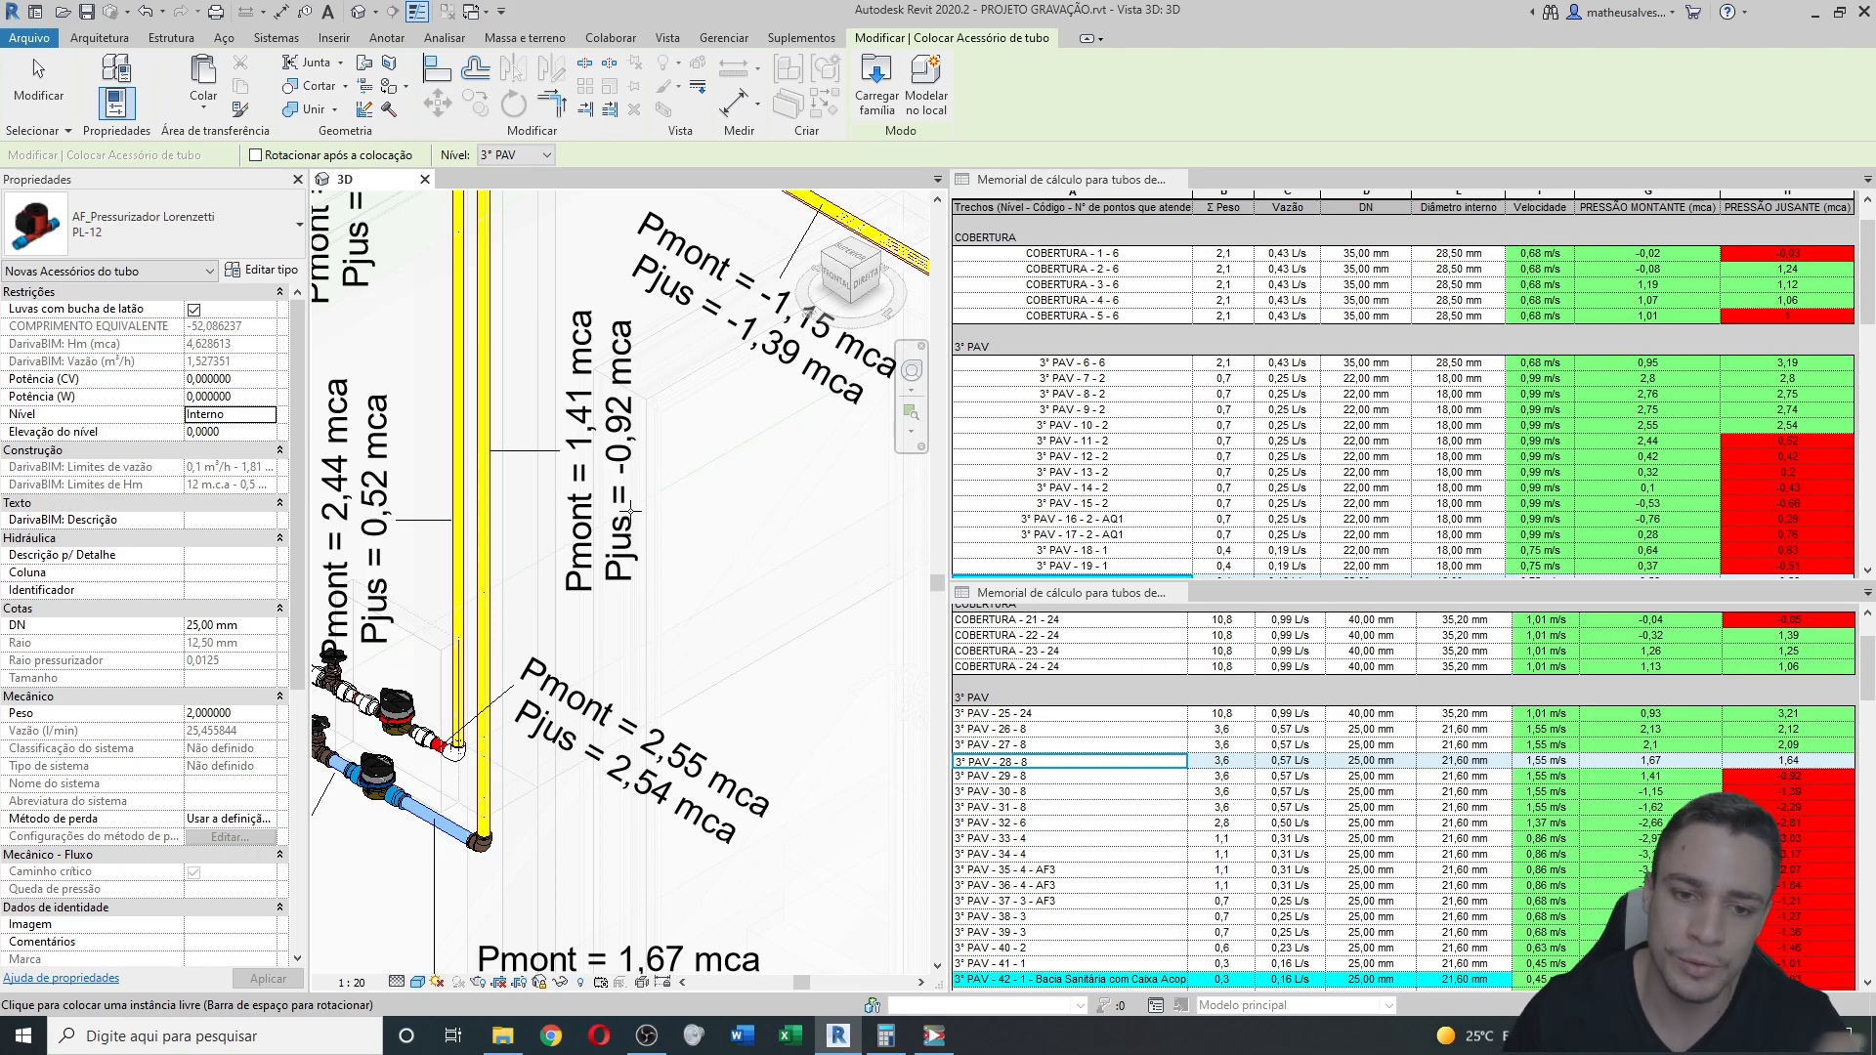
pyautogui.scroll(-1, 470, 515)
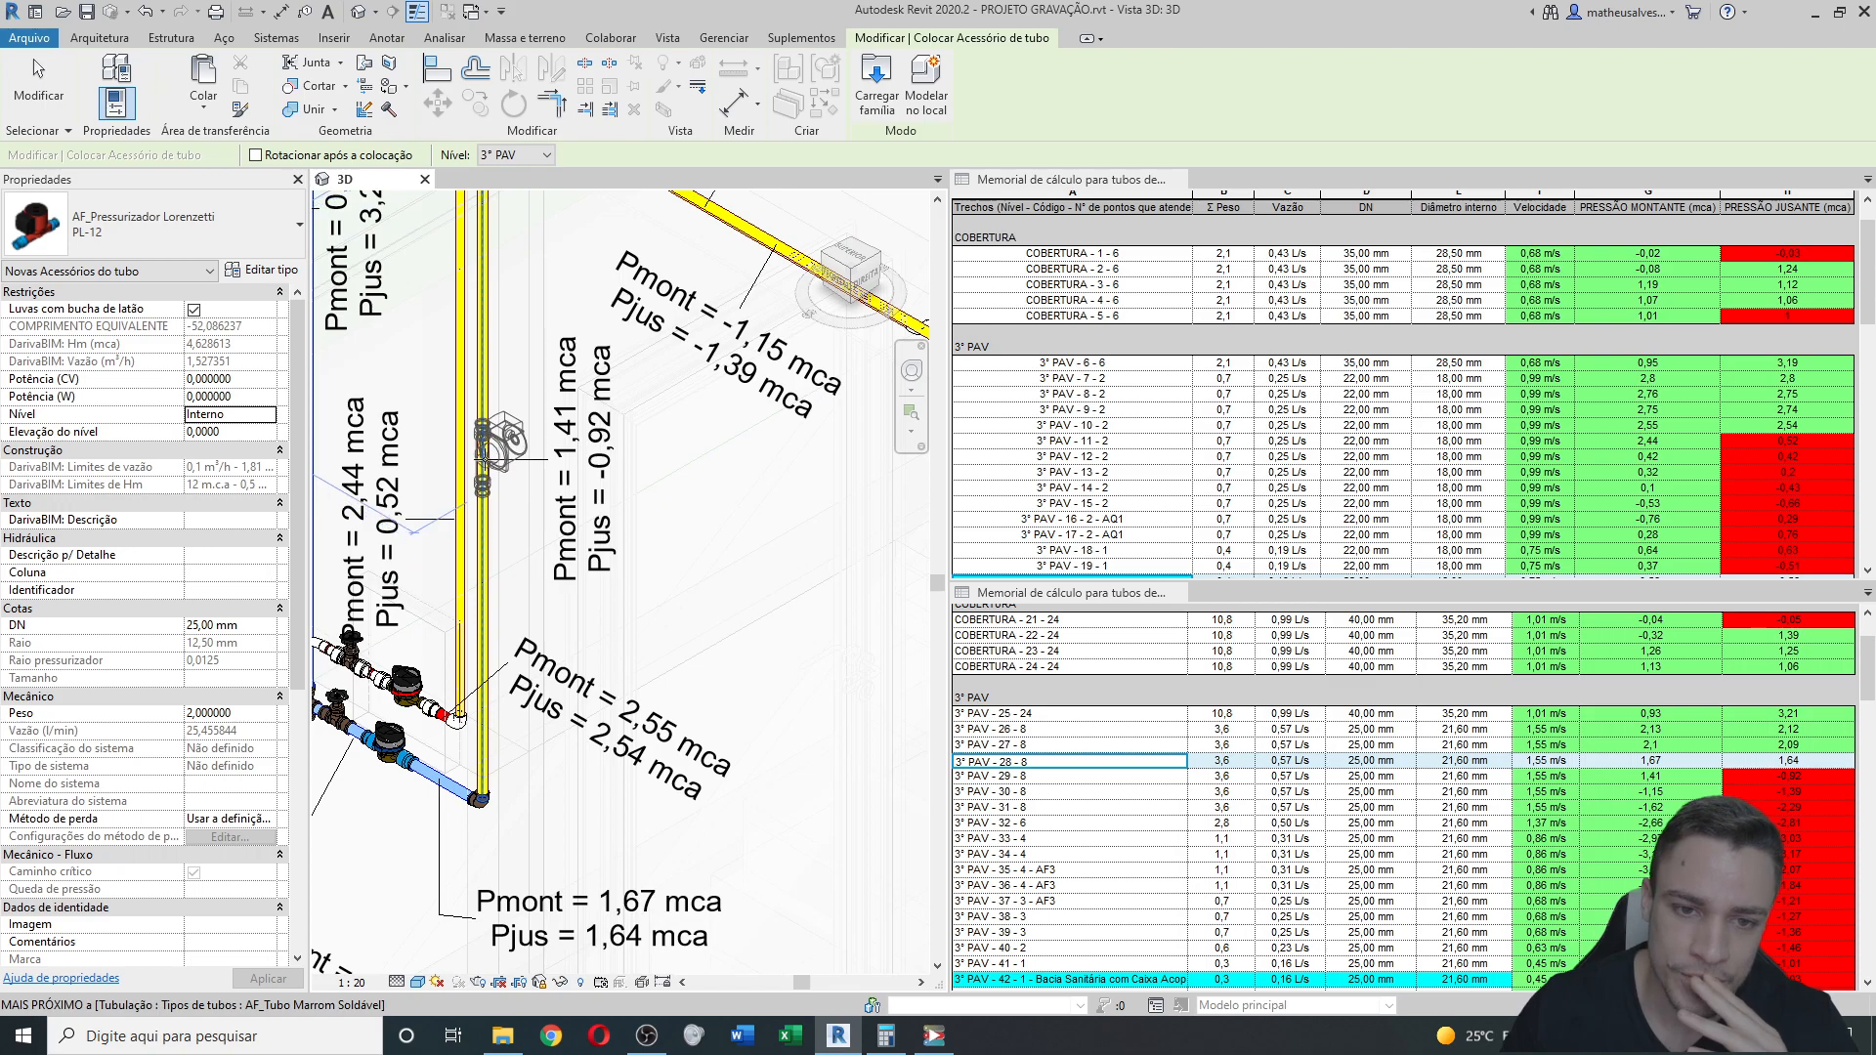
pyautogui.scroll(-1, 494, 450)
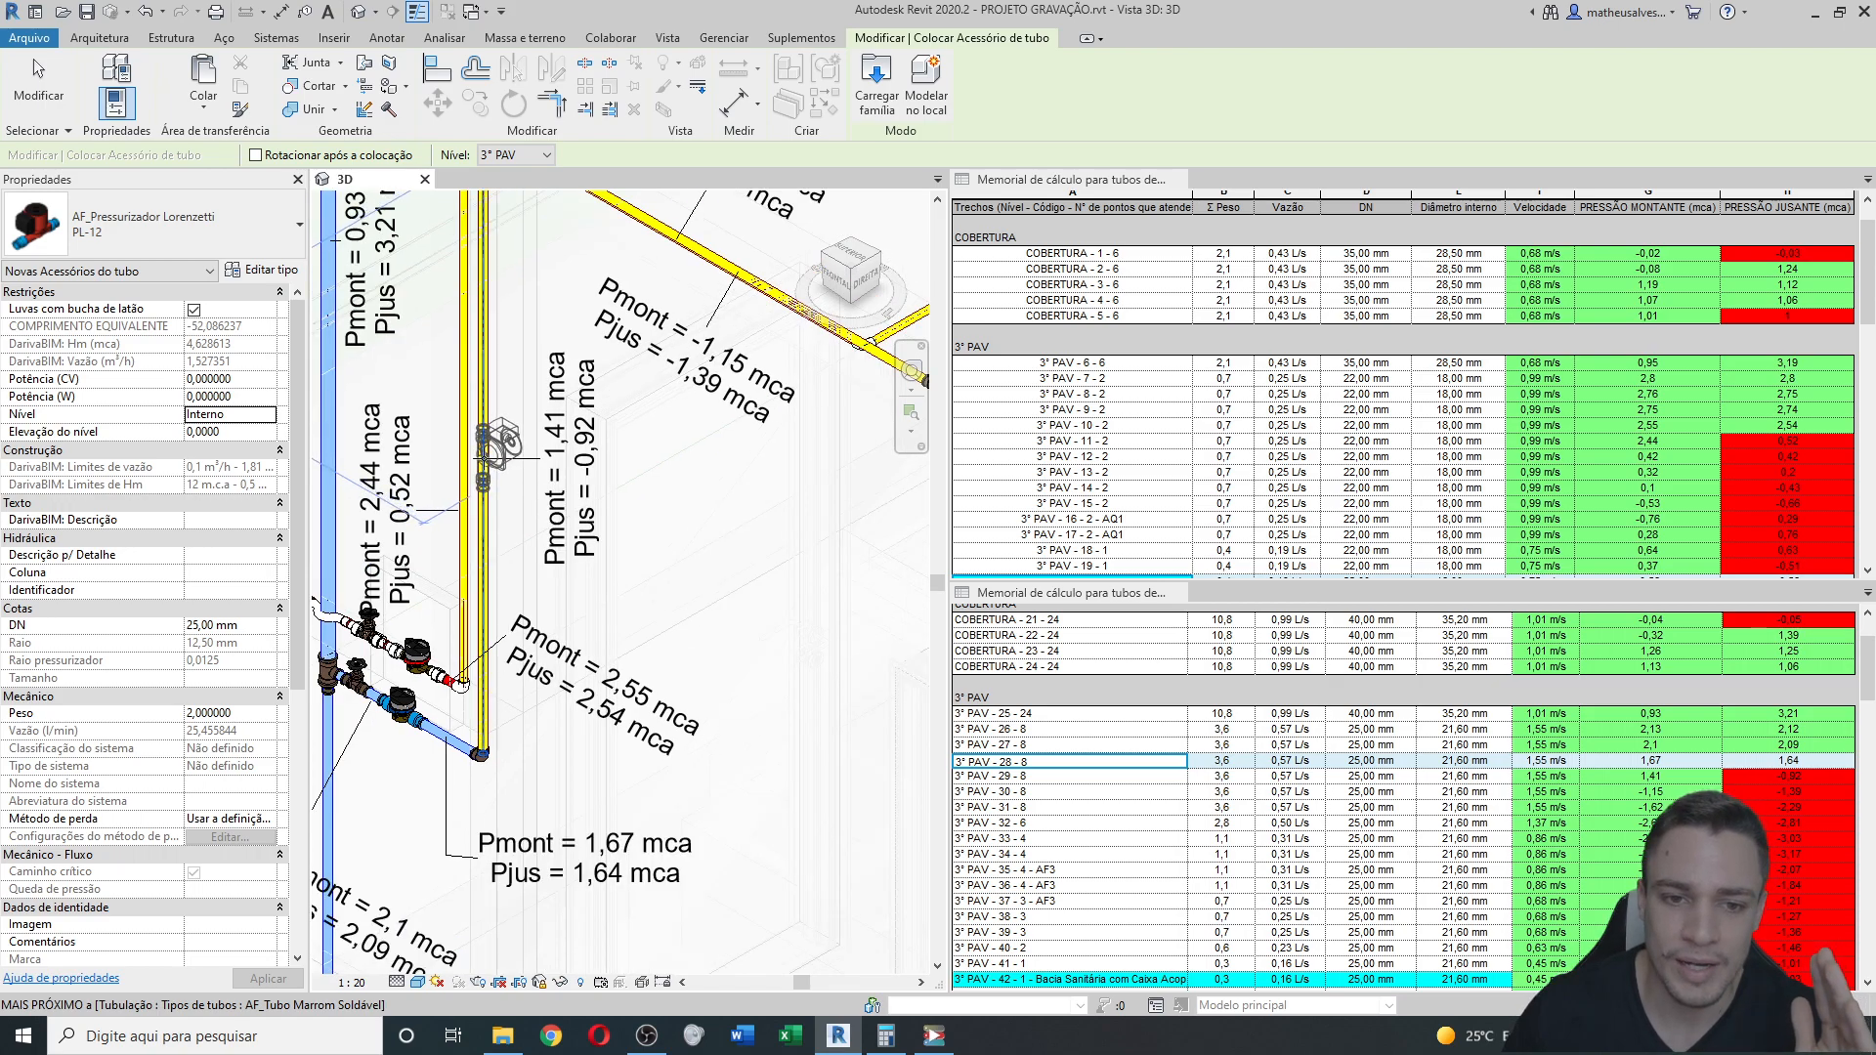
pyautogui.click(489, 451)
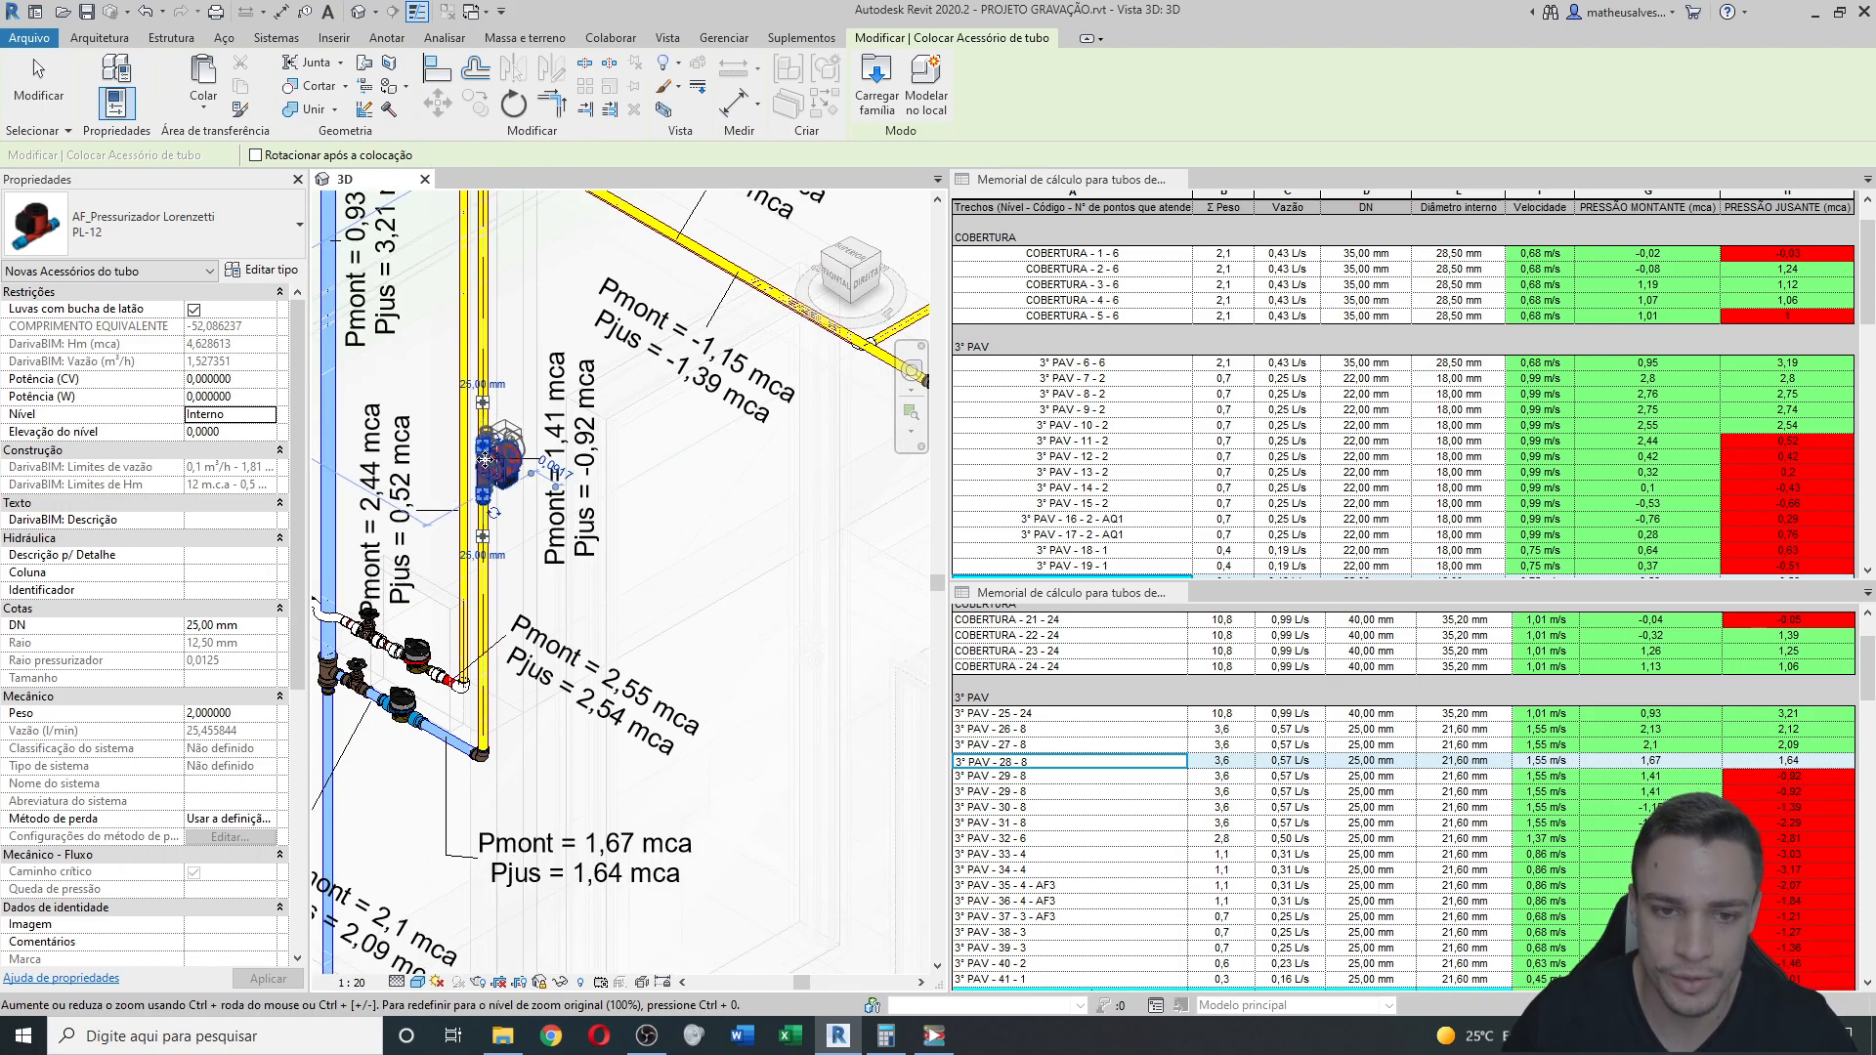
pyautogui.scroll(1, 484, 395)
pyautogui.press('Escape')
pyautogui.press('Escape')
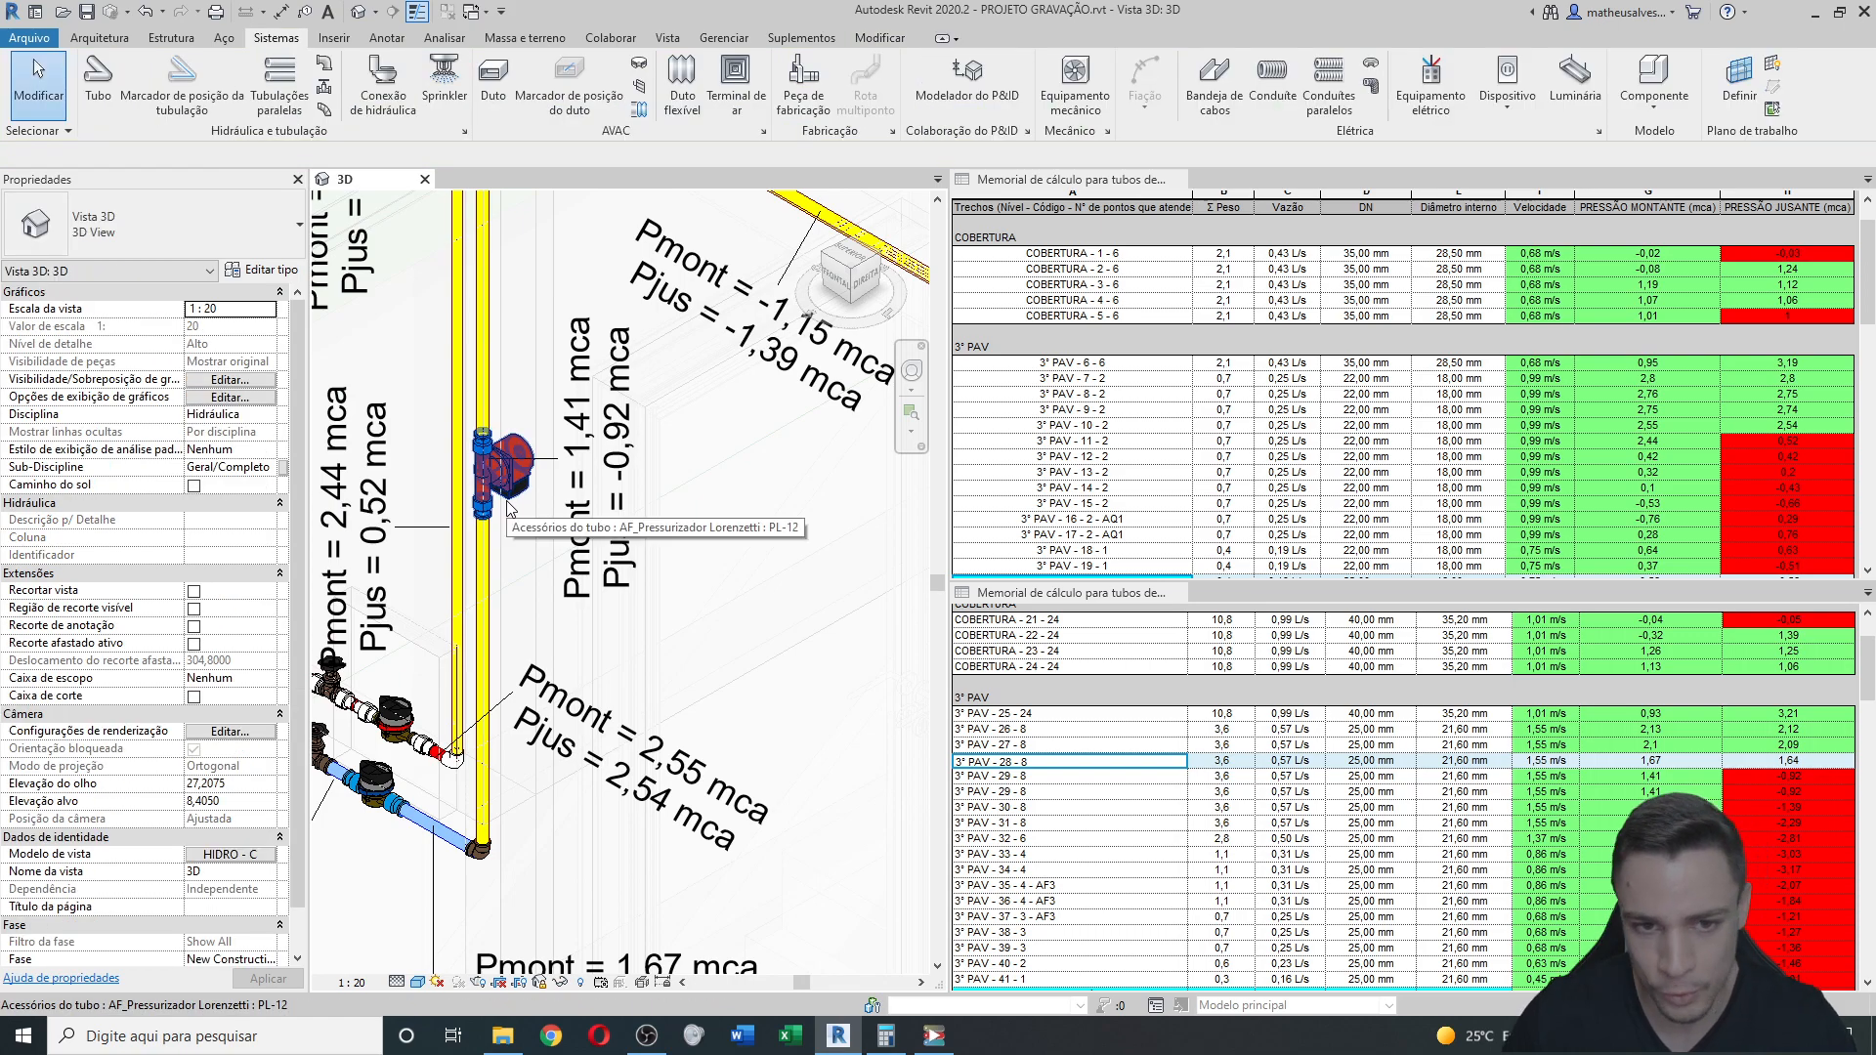
# Change the placed cold water pressurizer's type to PL-20 and clear the selection.
pyautogui.click(509, 506)
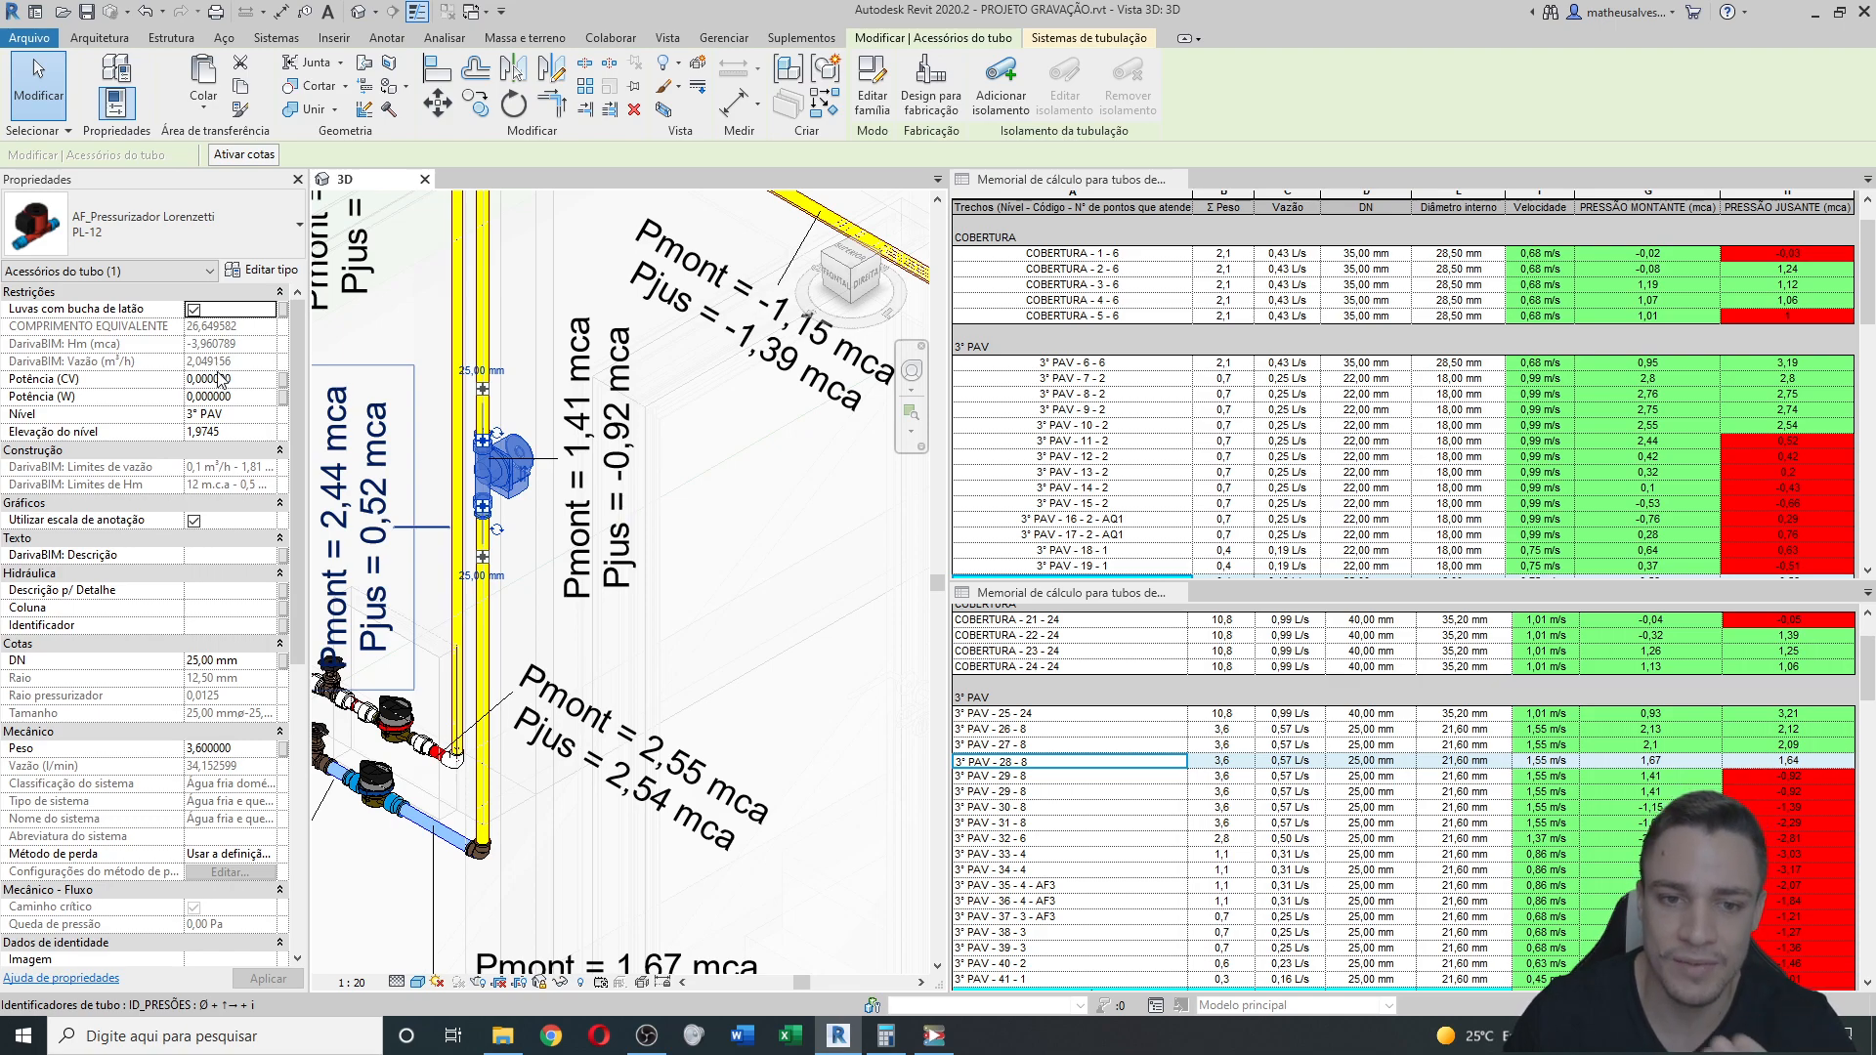
pyautogui.click(247, 247)
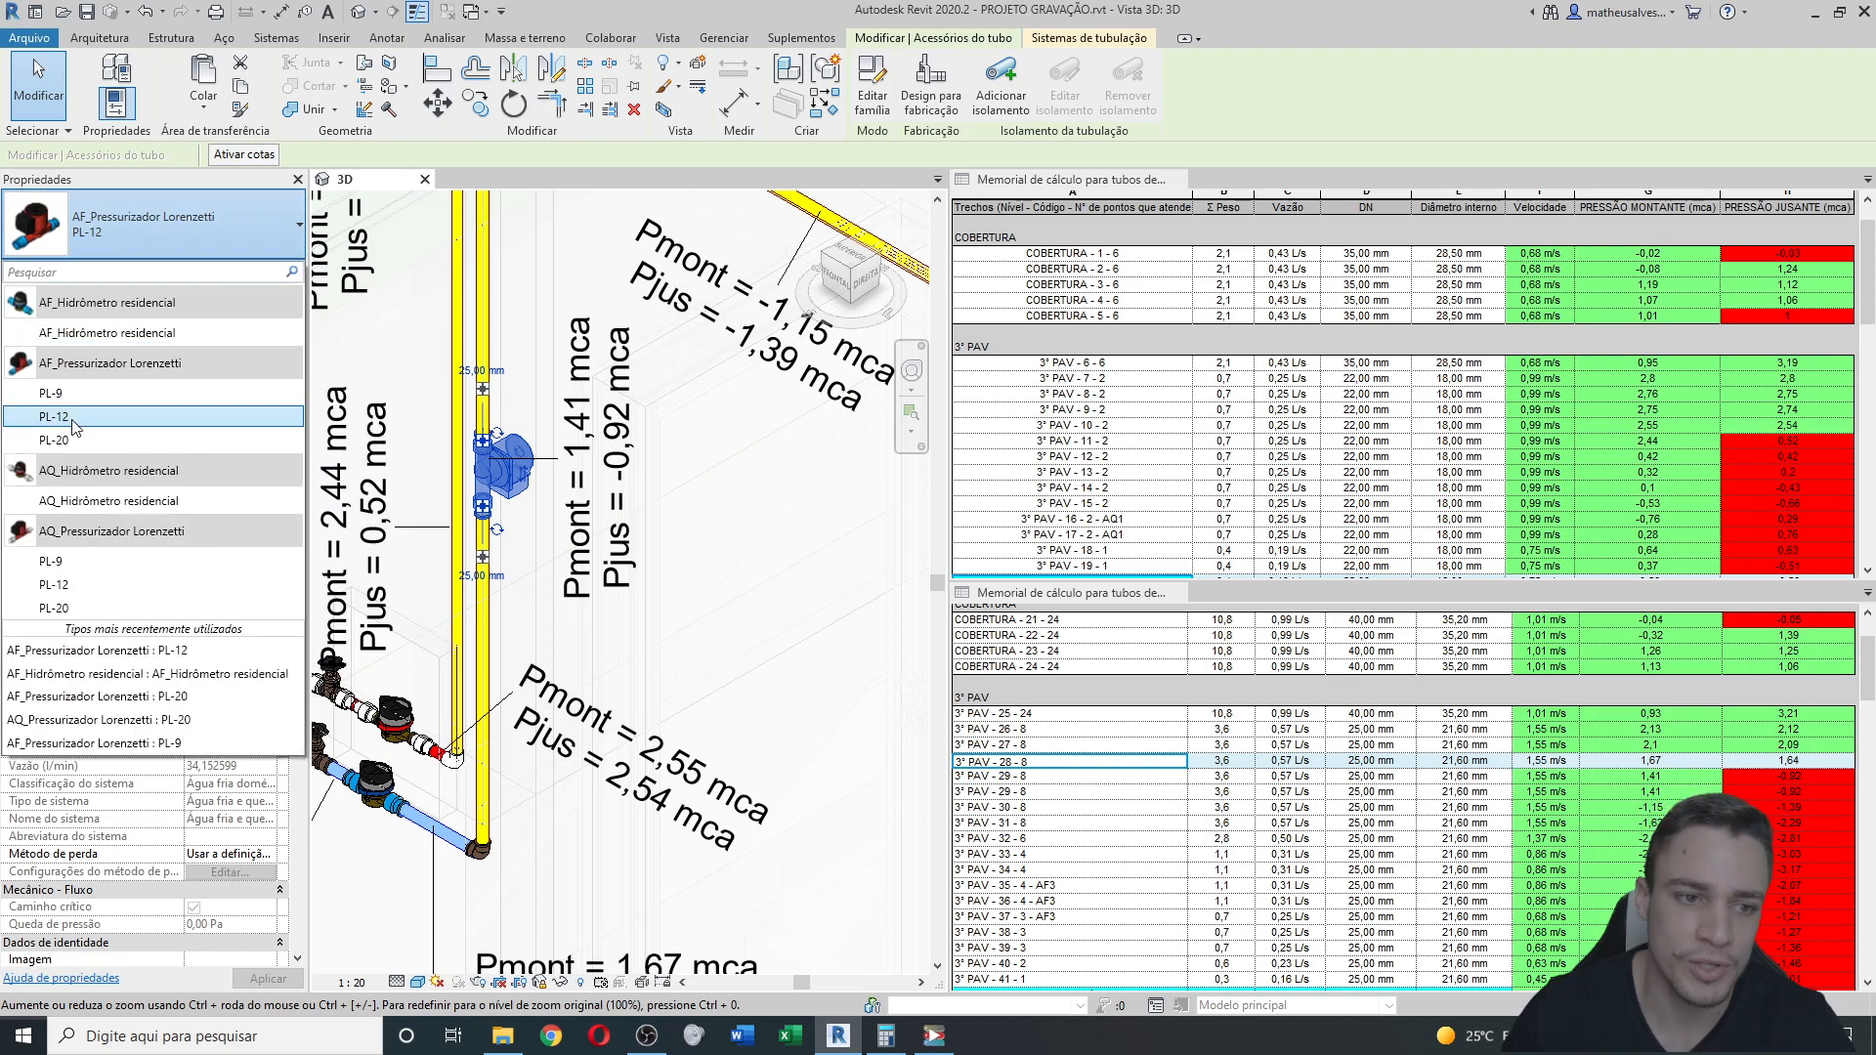
pyautogui.click(70, 442)
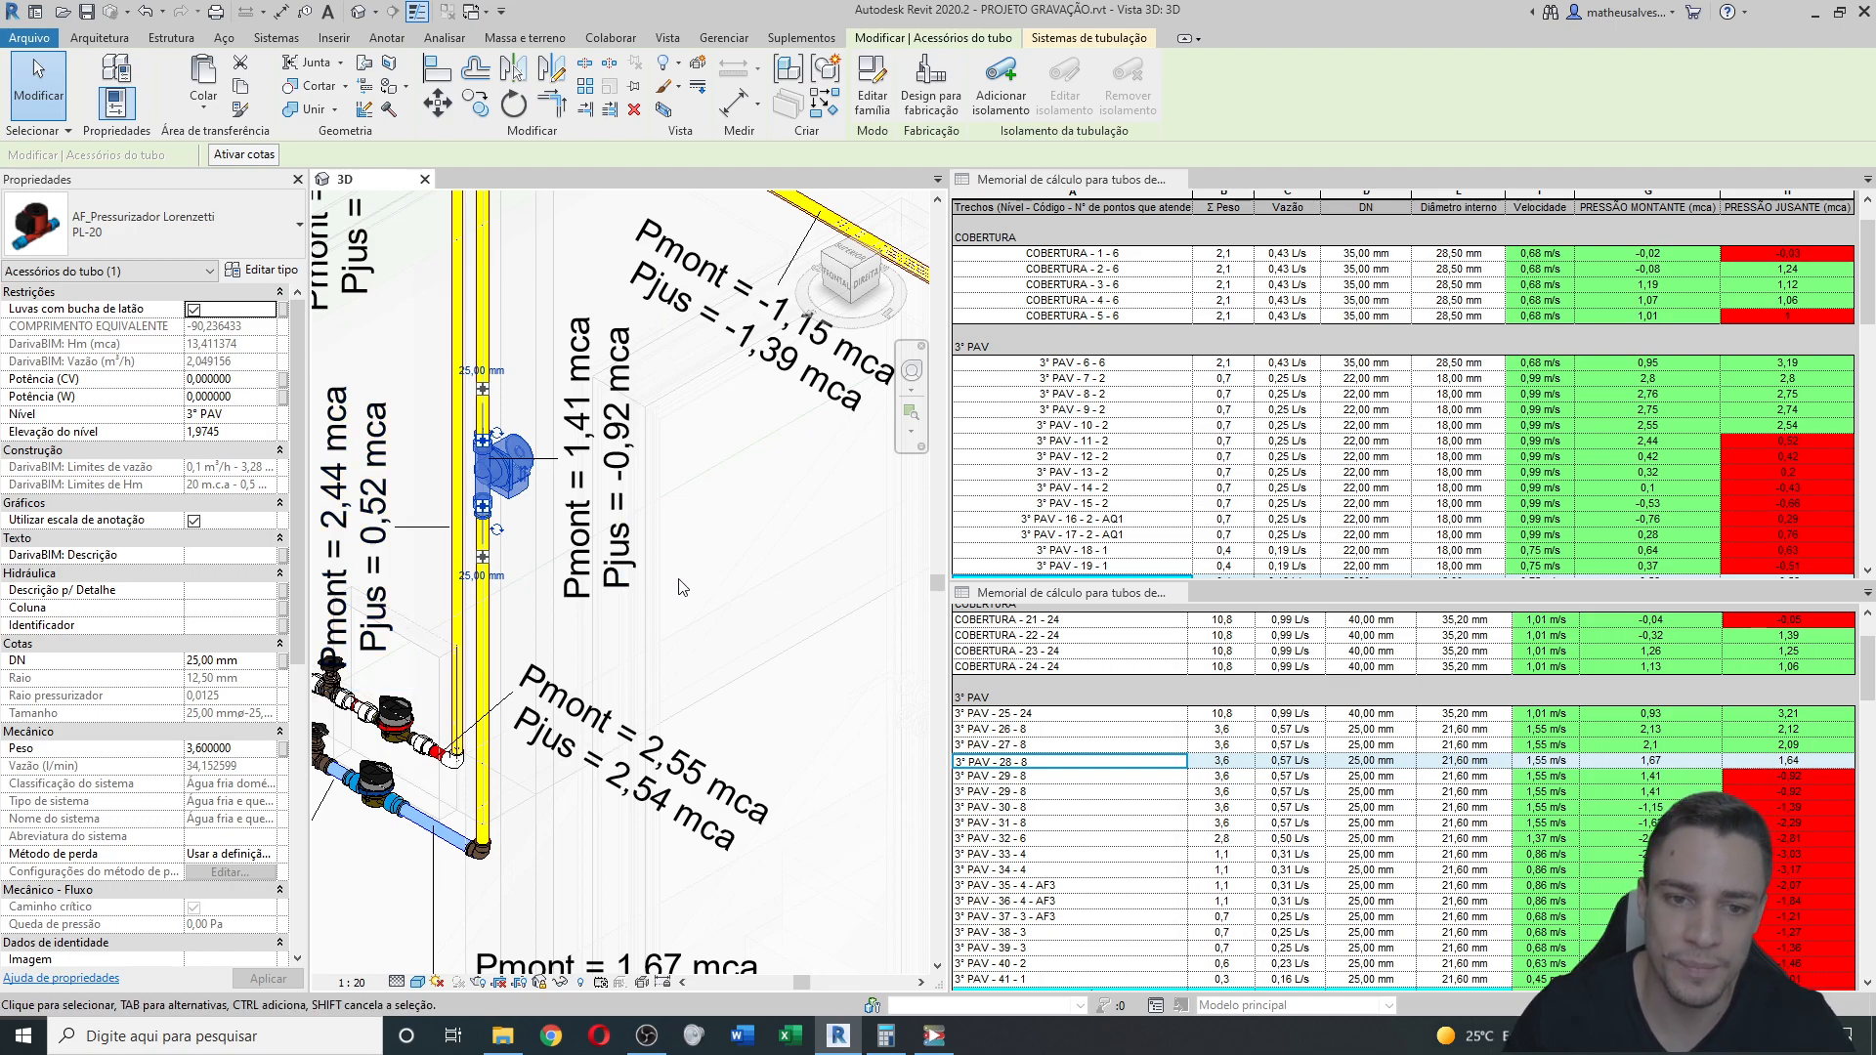
pyautogui.moveTo(549, 605); pyautogui.dragTo(627, 630, button='middle')
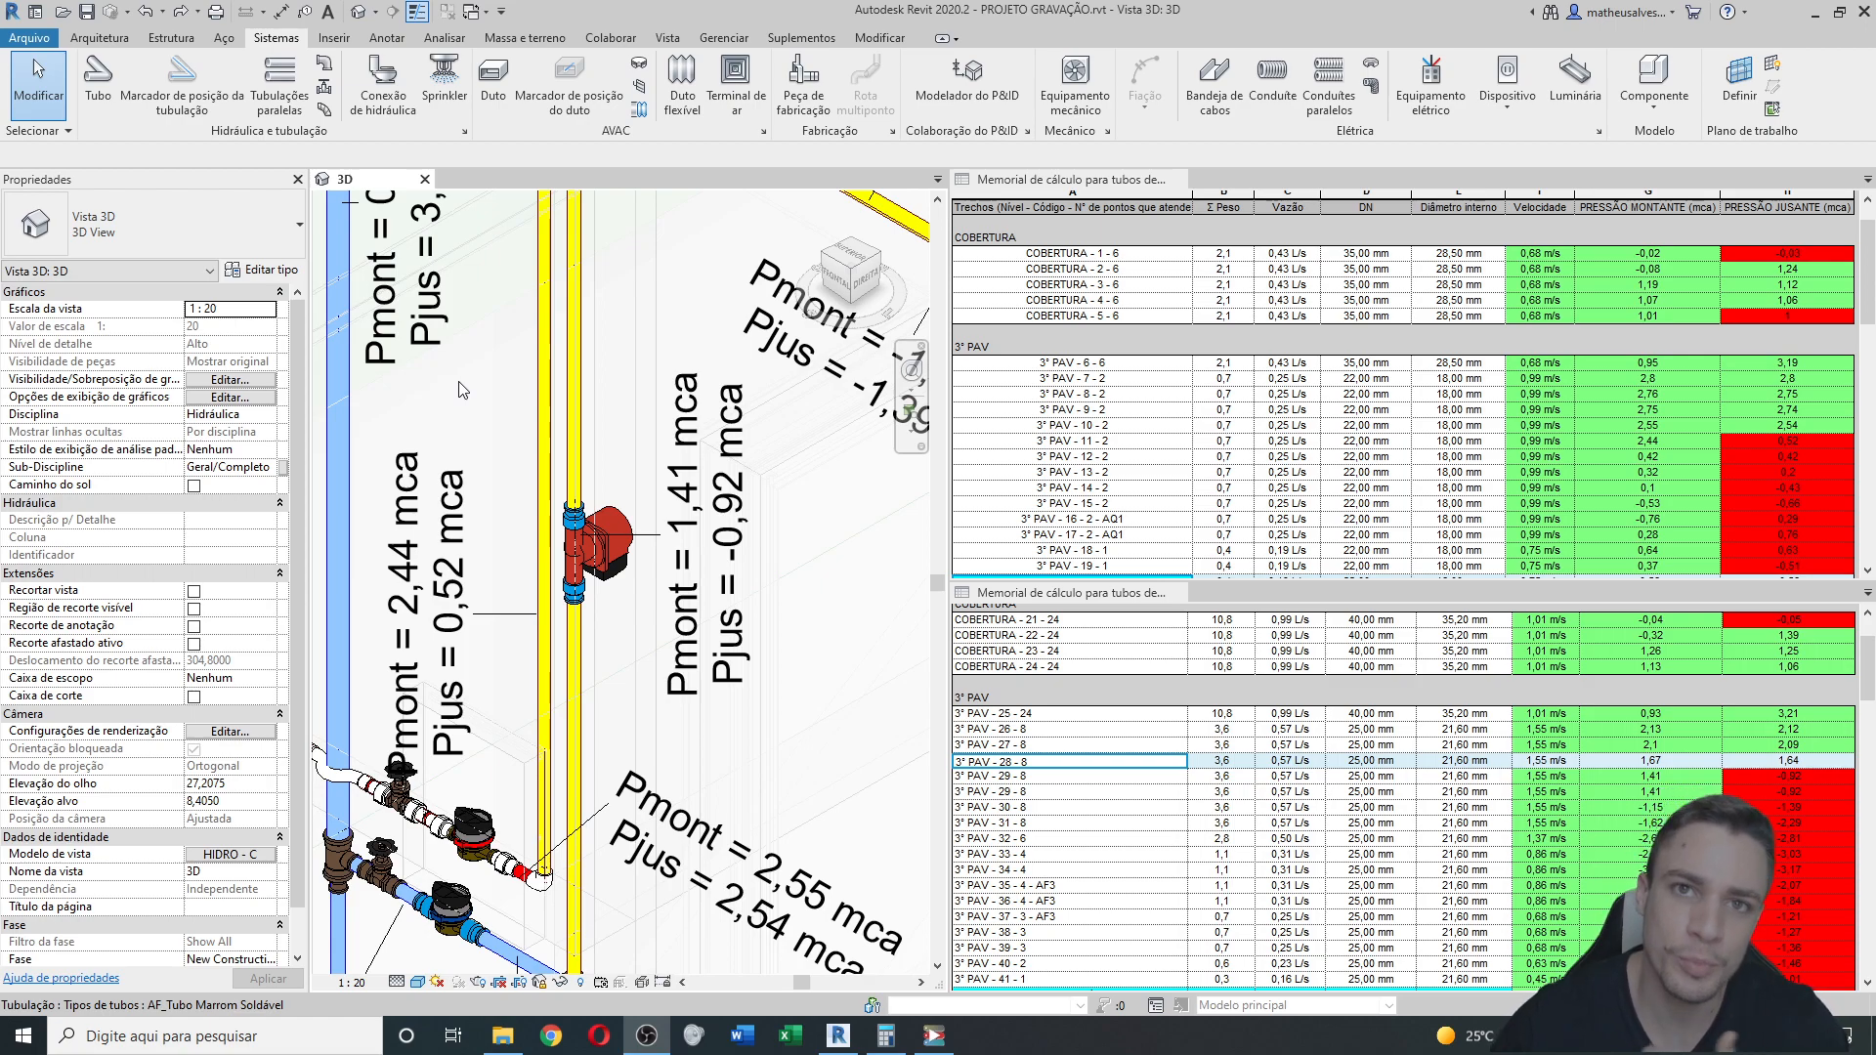
# Place an AQ_Pressurizador Lorenzetti PL-12 pipe accessory on the vertical hot water pipe beside the cold water pressurizer.
pyautogui.click(323, 91)
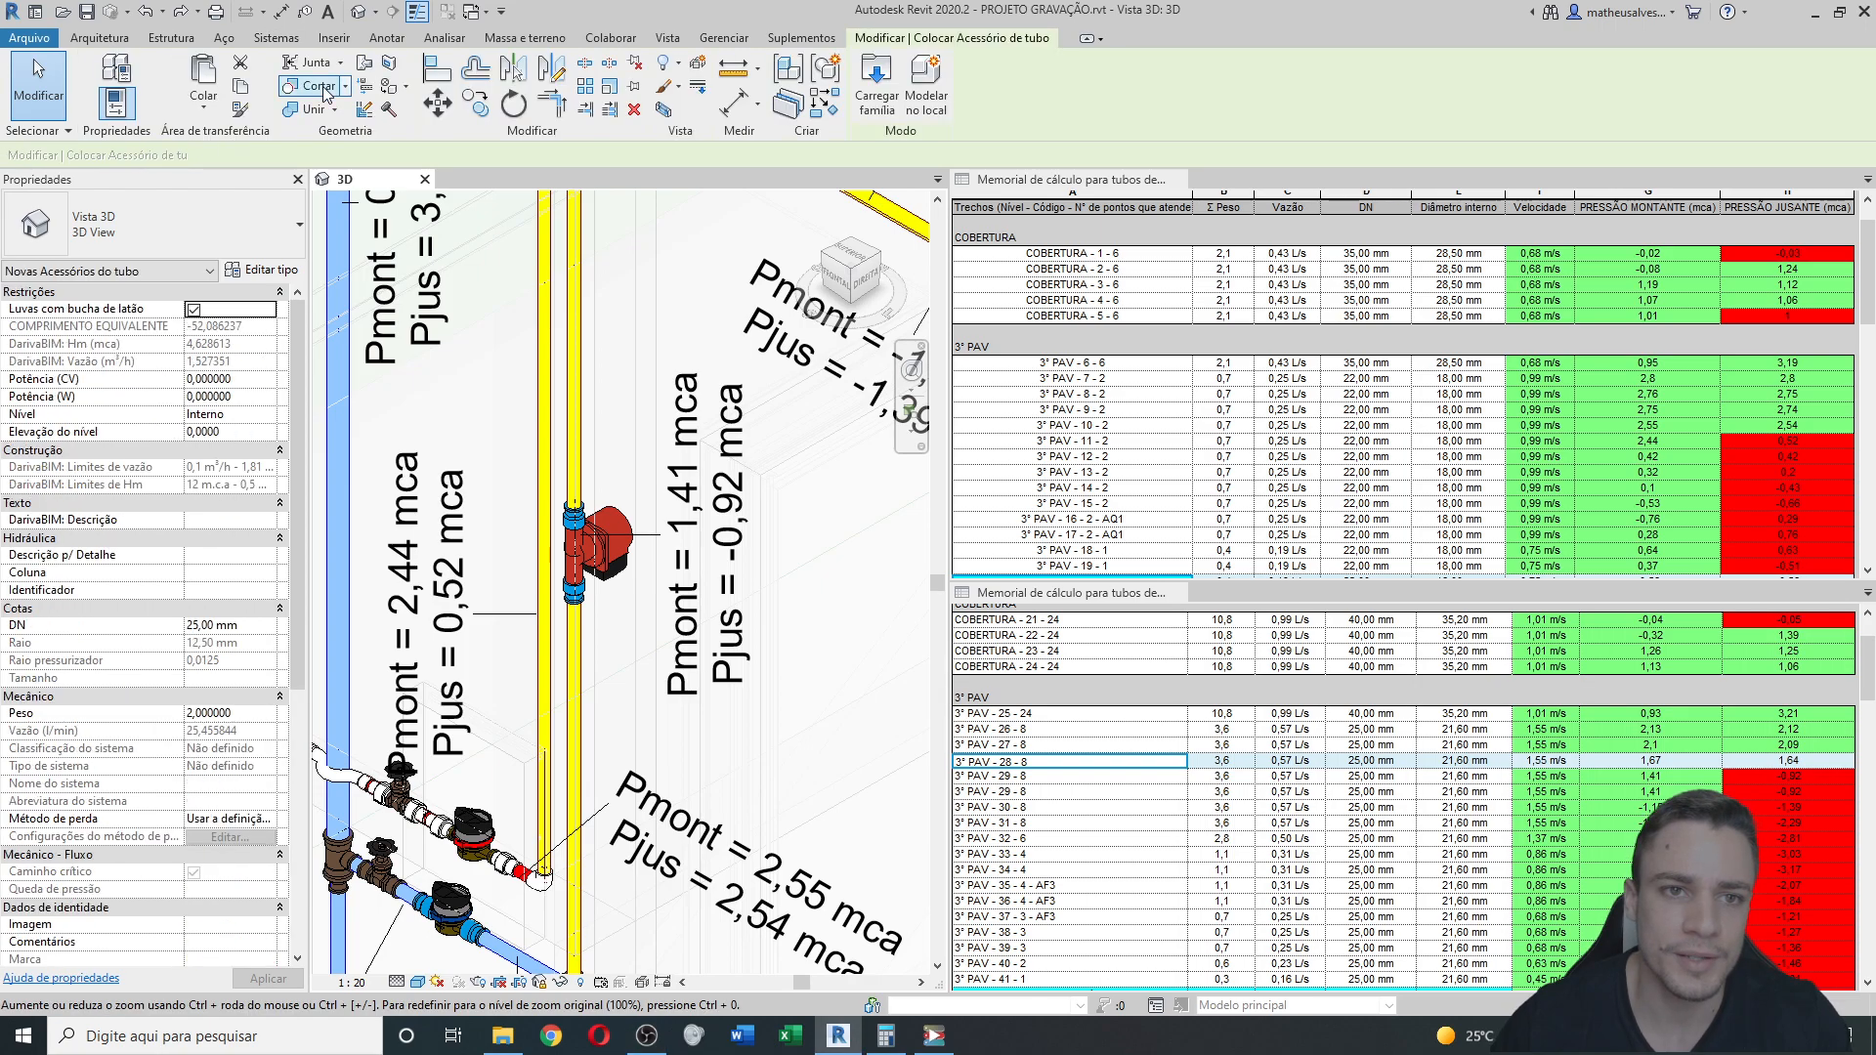
pyautogui.click(202, 221)
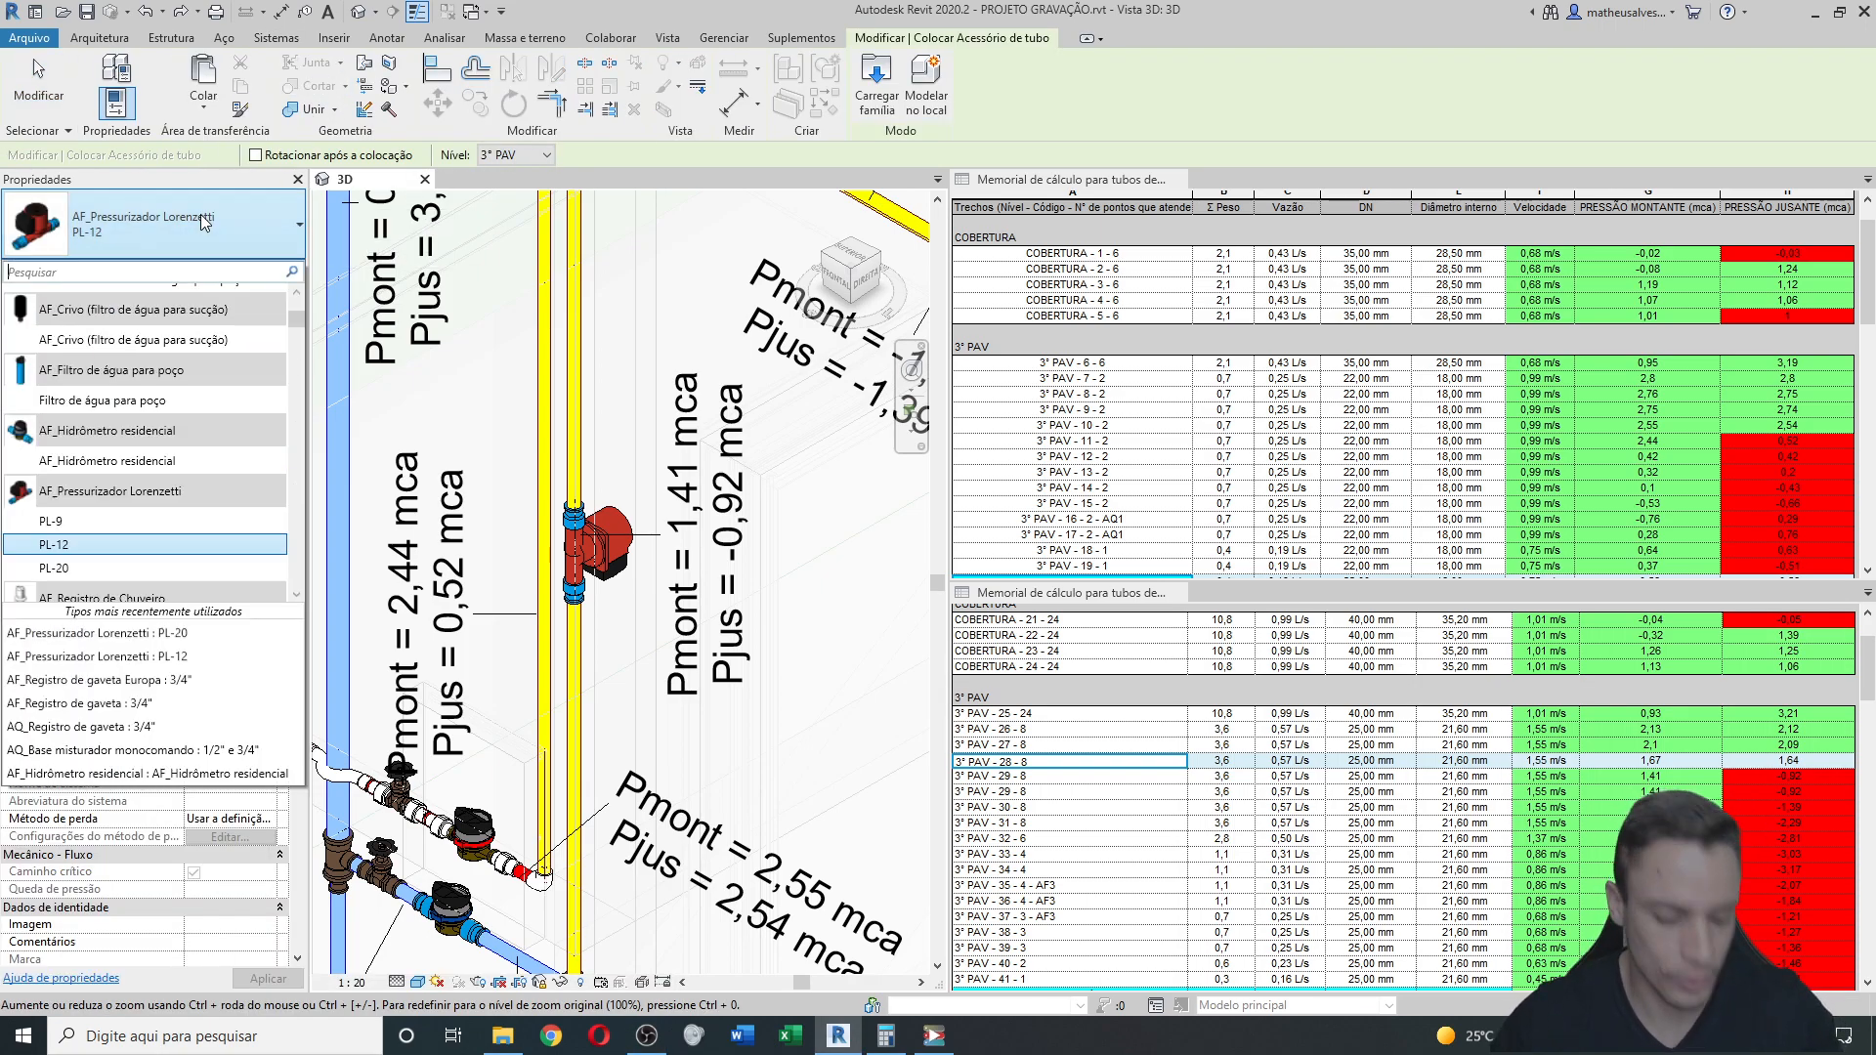
pyautogui.write('AQ_')
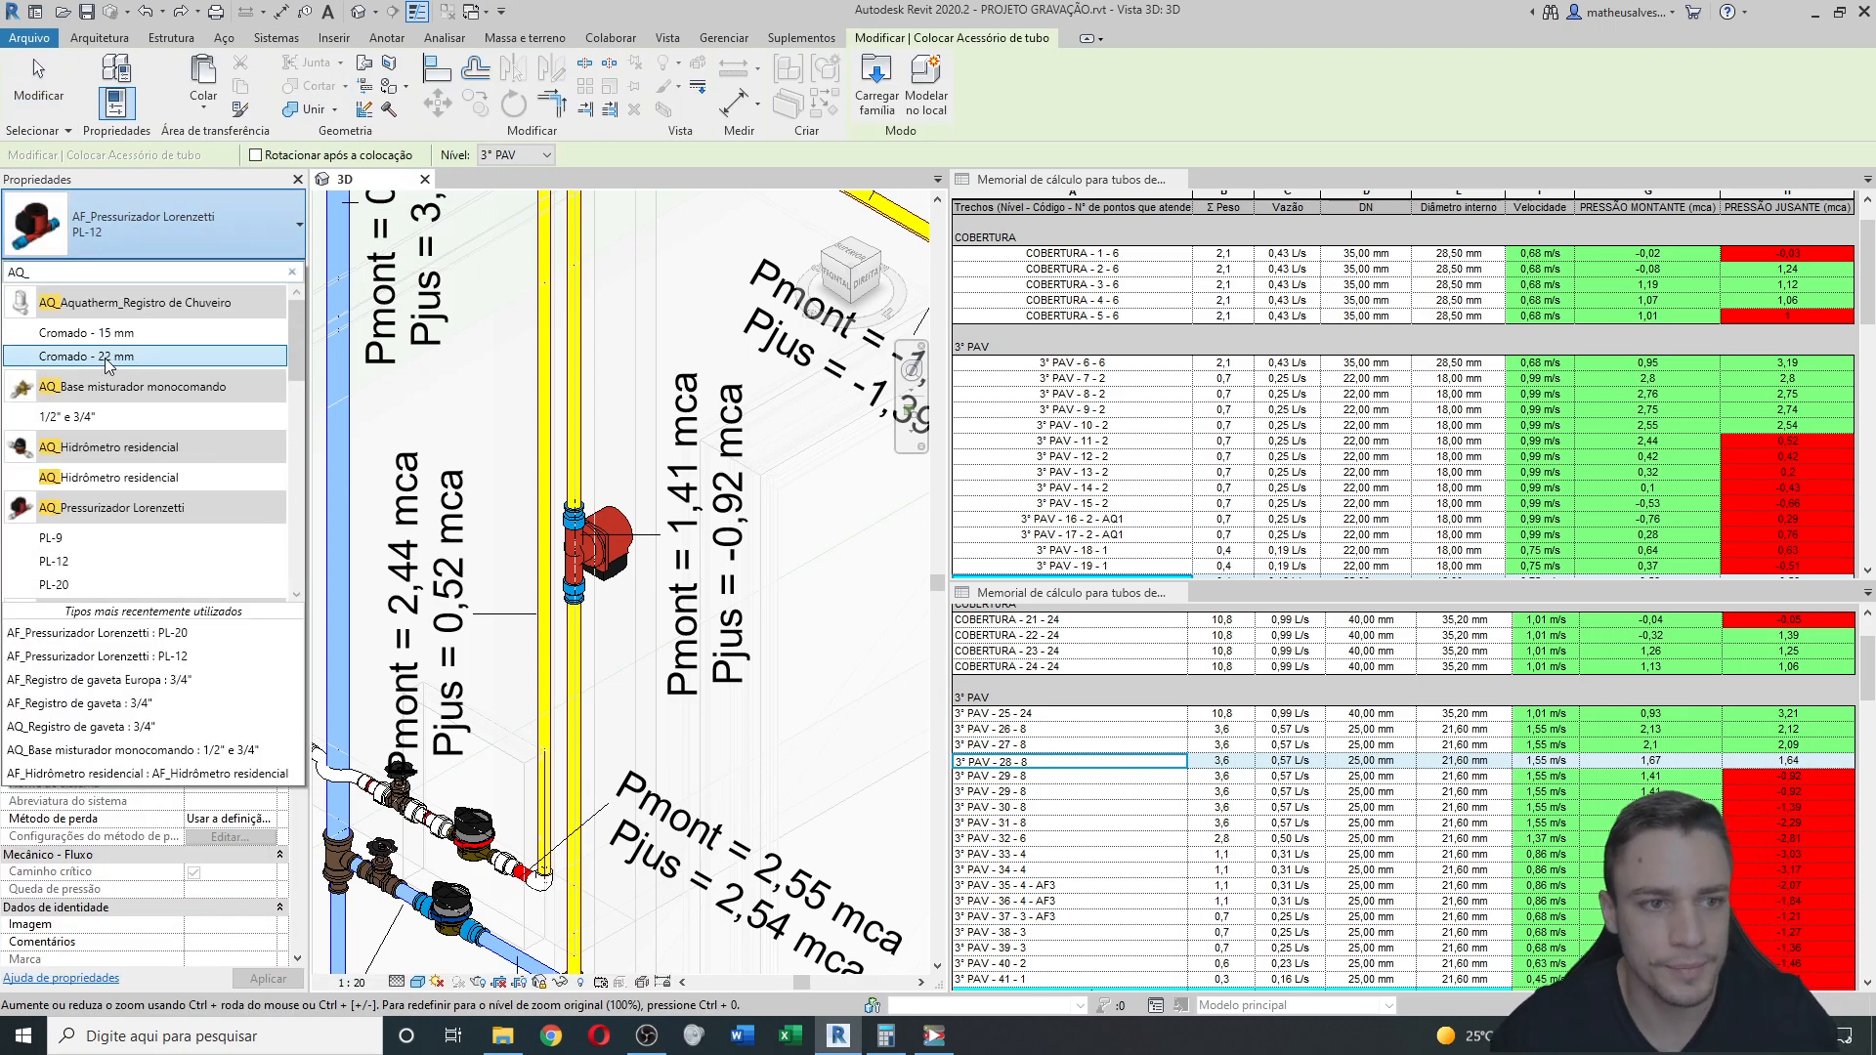
pyautogui.write('PR')
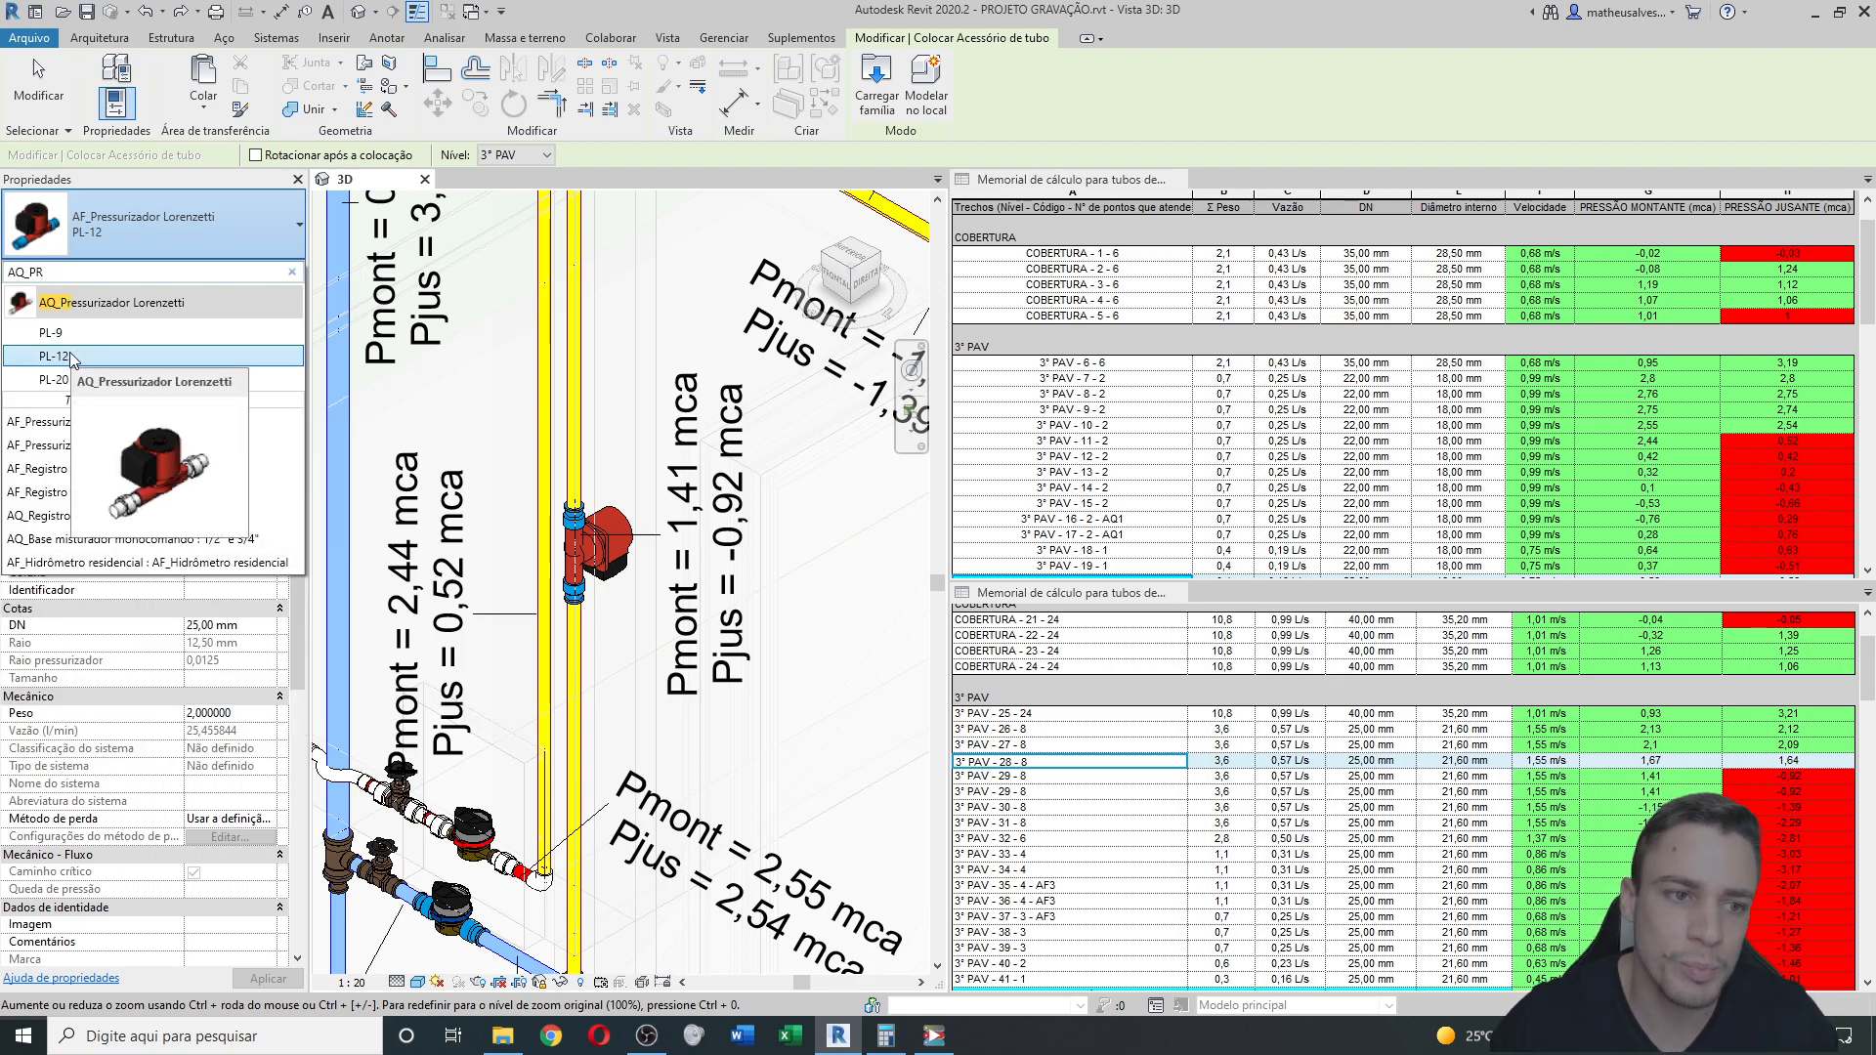
pyautogui.click(70, 358)
pyautogui.scroll(1, 504, 498)
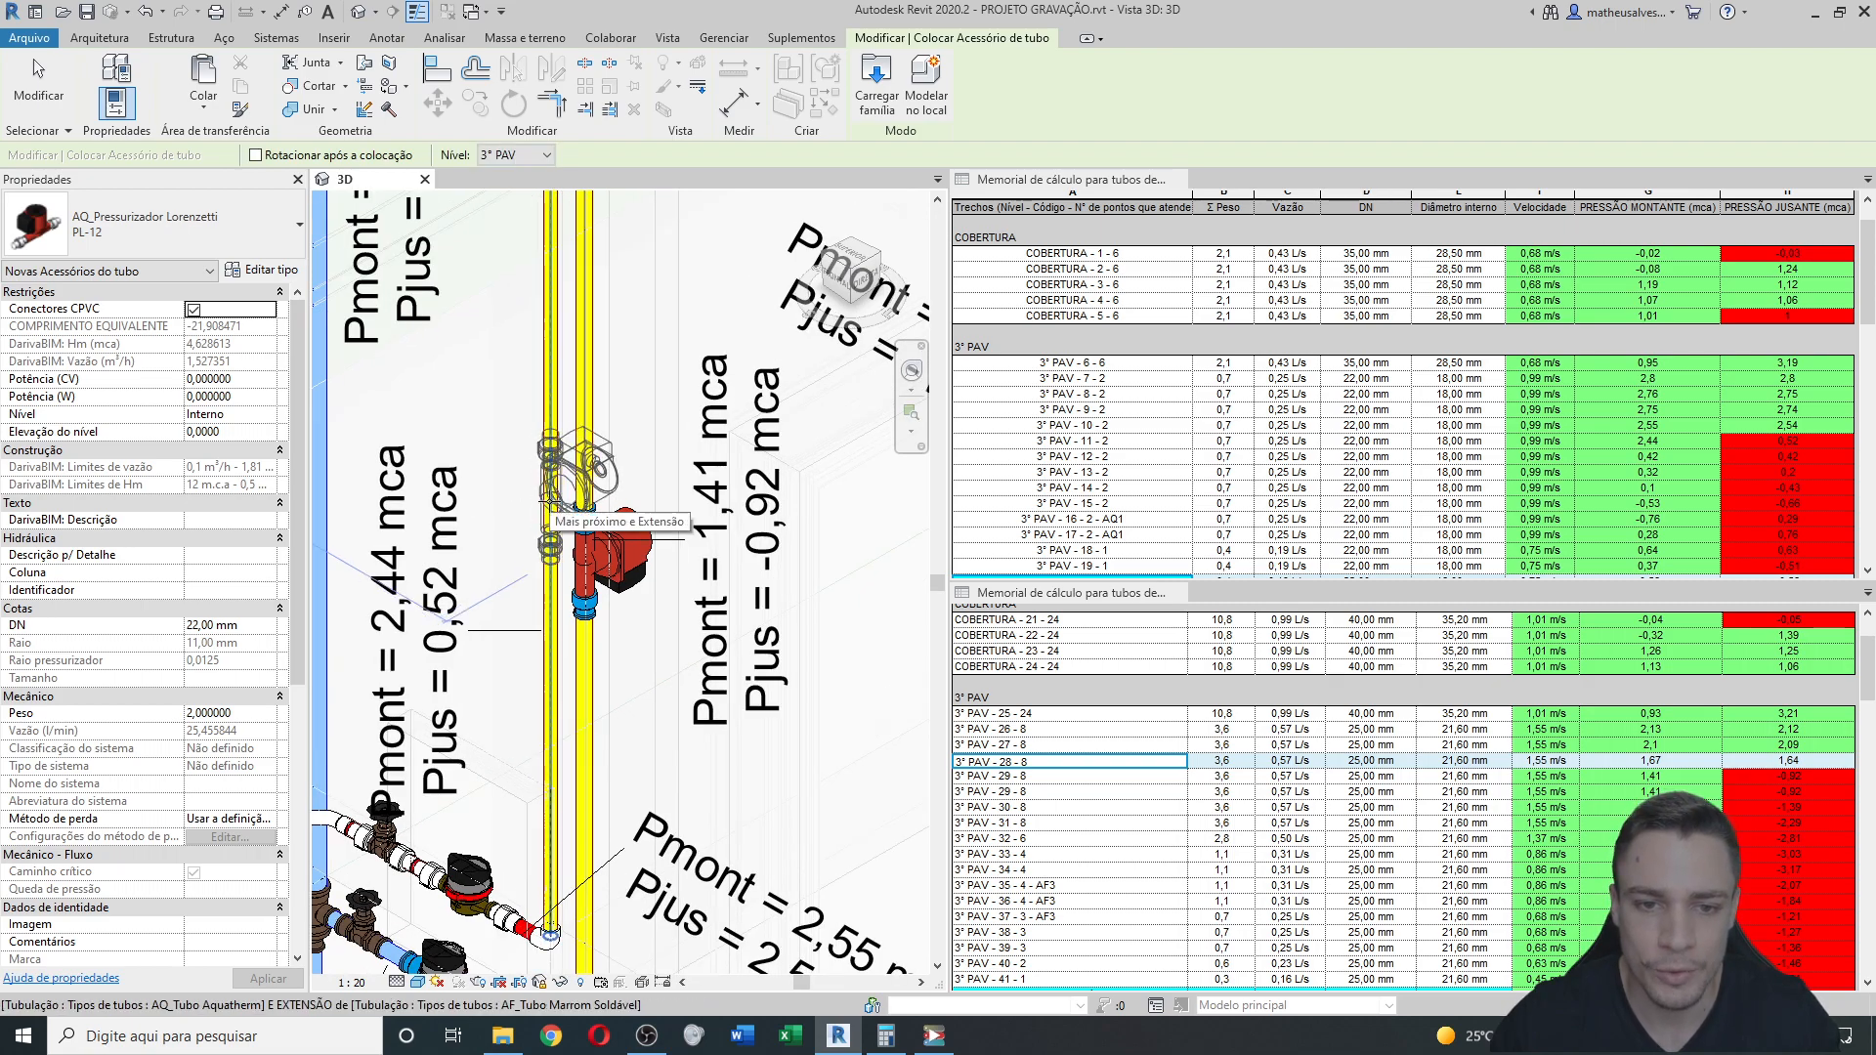
pyautogui.click(551, 516)
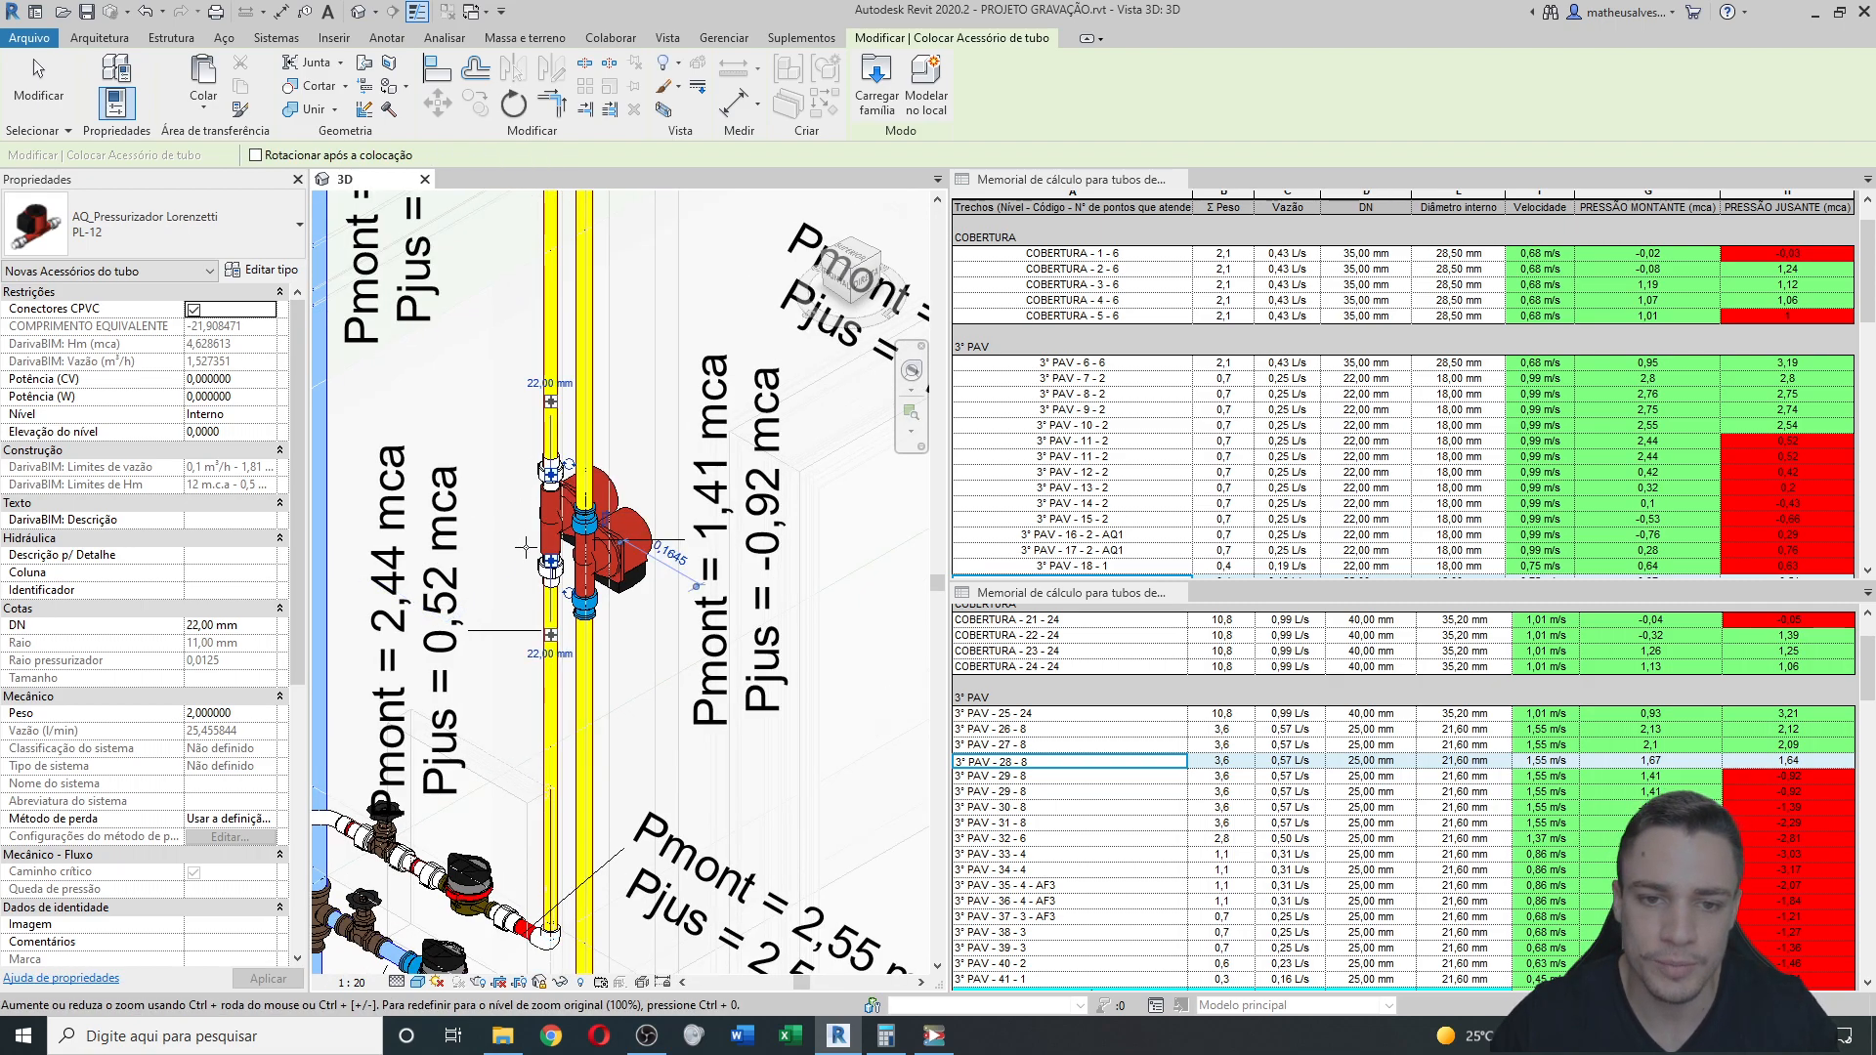
pyautogui.press('Escape')
# Set the level elevation of both the hot and cold water pressurizers to 1,8 and clear the selection.
pyautogui.click(640, 580)
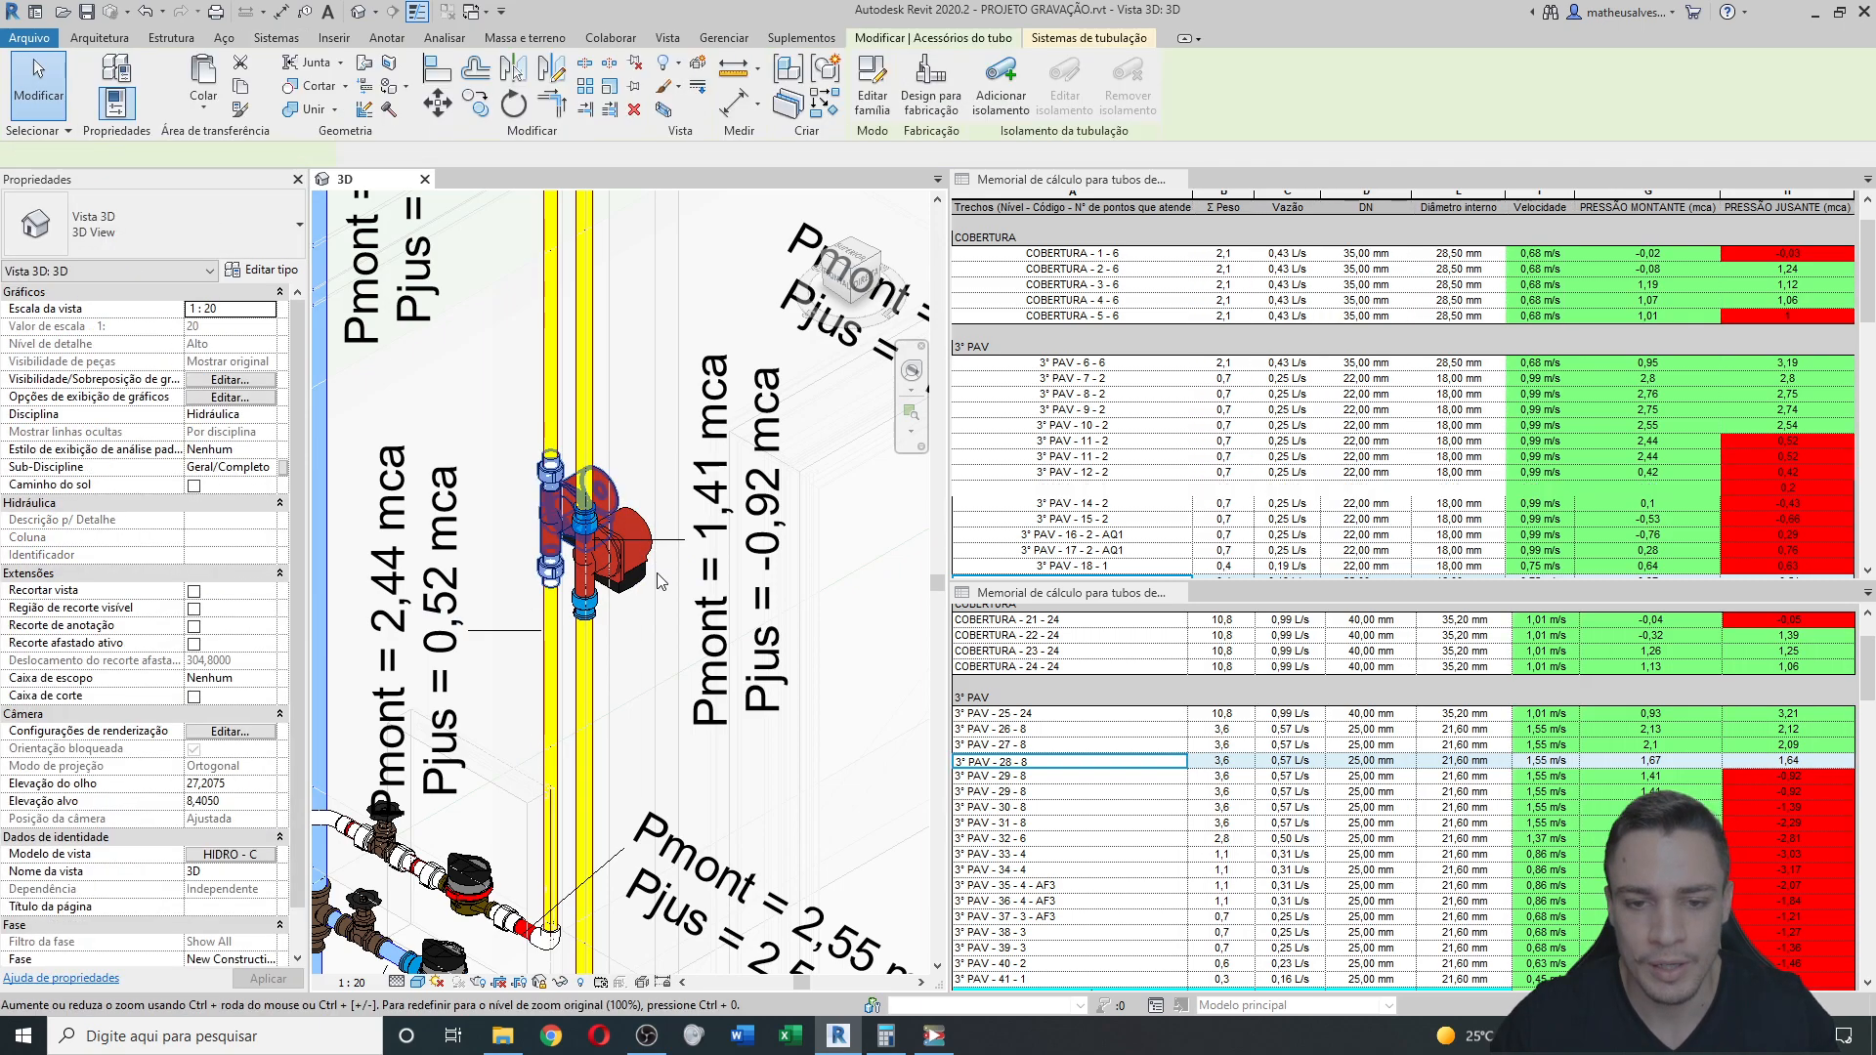
pyautogui.keyDown('ctrl'); pyautogui.click(640, 580); pyautogui.keyUp('ctrl')
pyautogui.click(232, 414)
pyautogui.write('1,8')
pyautogui.press('Return')
pyautogui.press('Escape')
pyautogui.scroll(3, 547, 606)
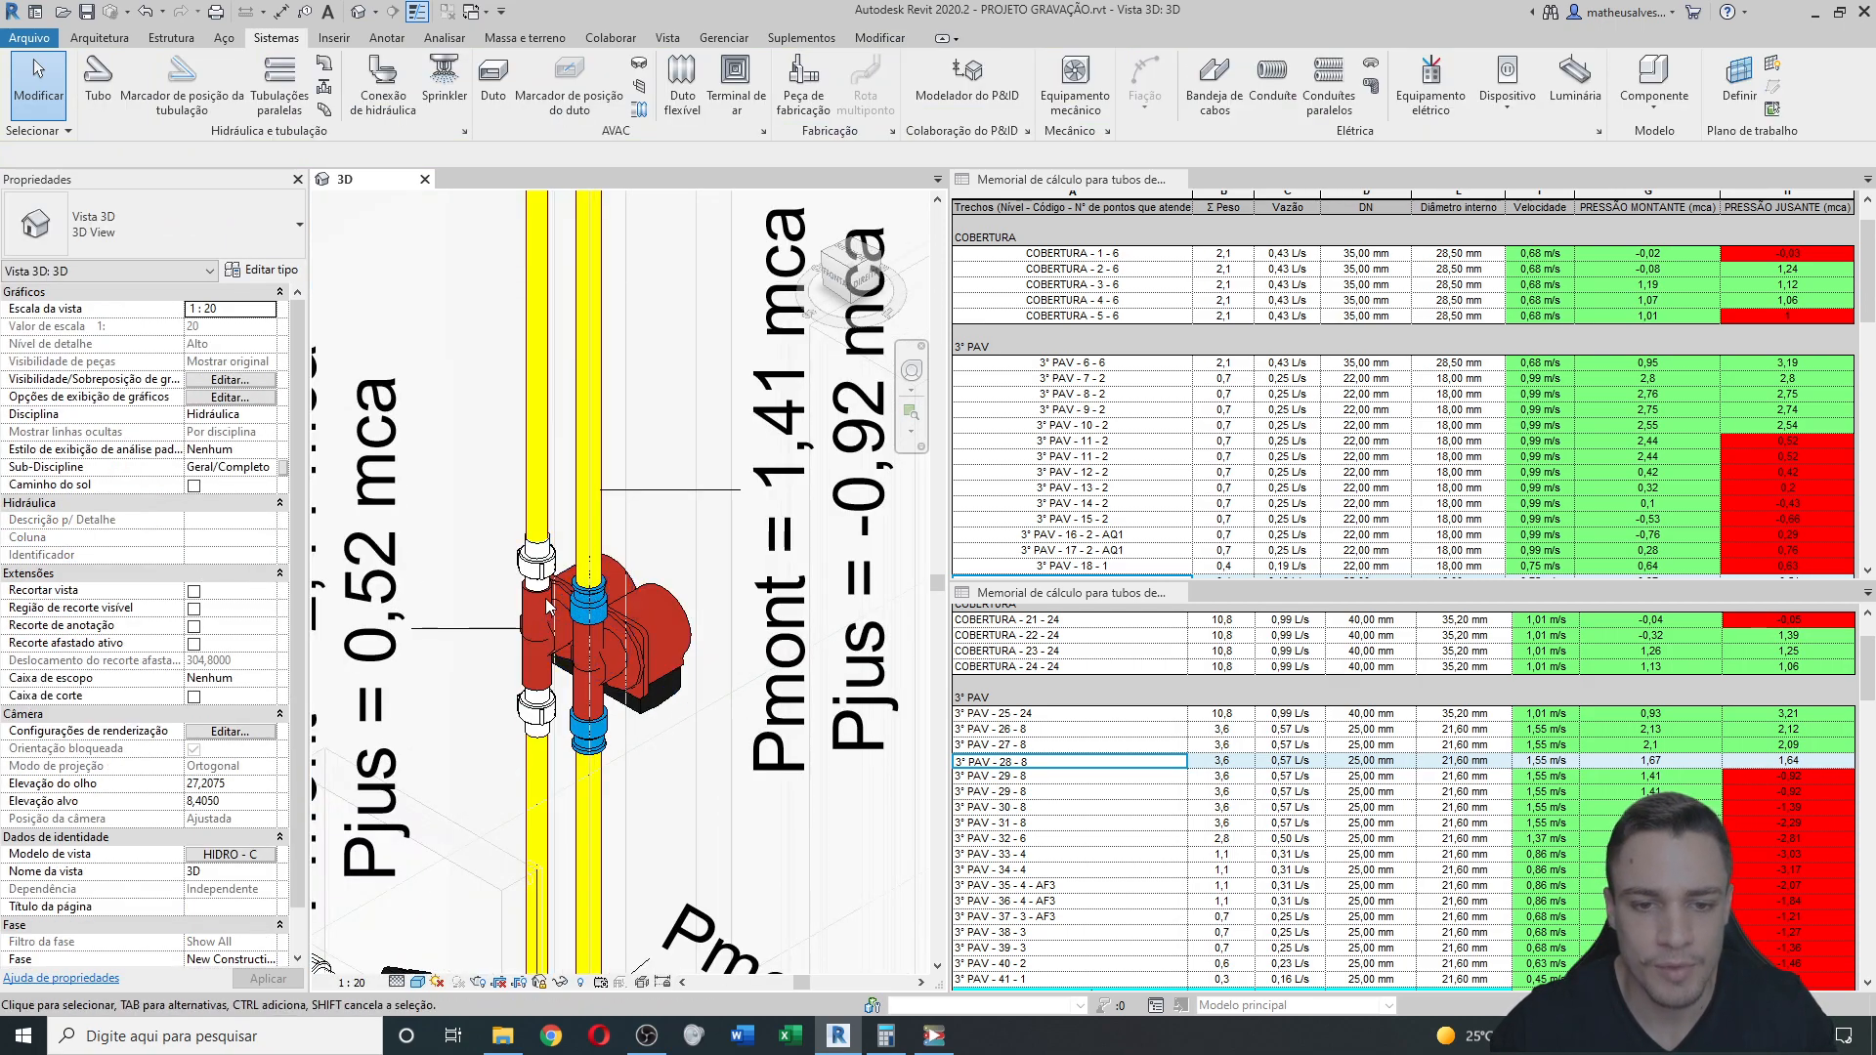
# Select the hot water pressurizer and examine the hot water branches feeding the bathroom washbasin and shower.
pyautogui.click(552, 596)
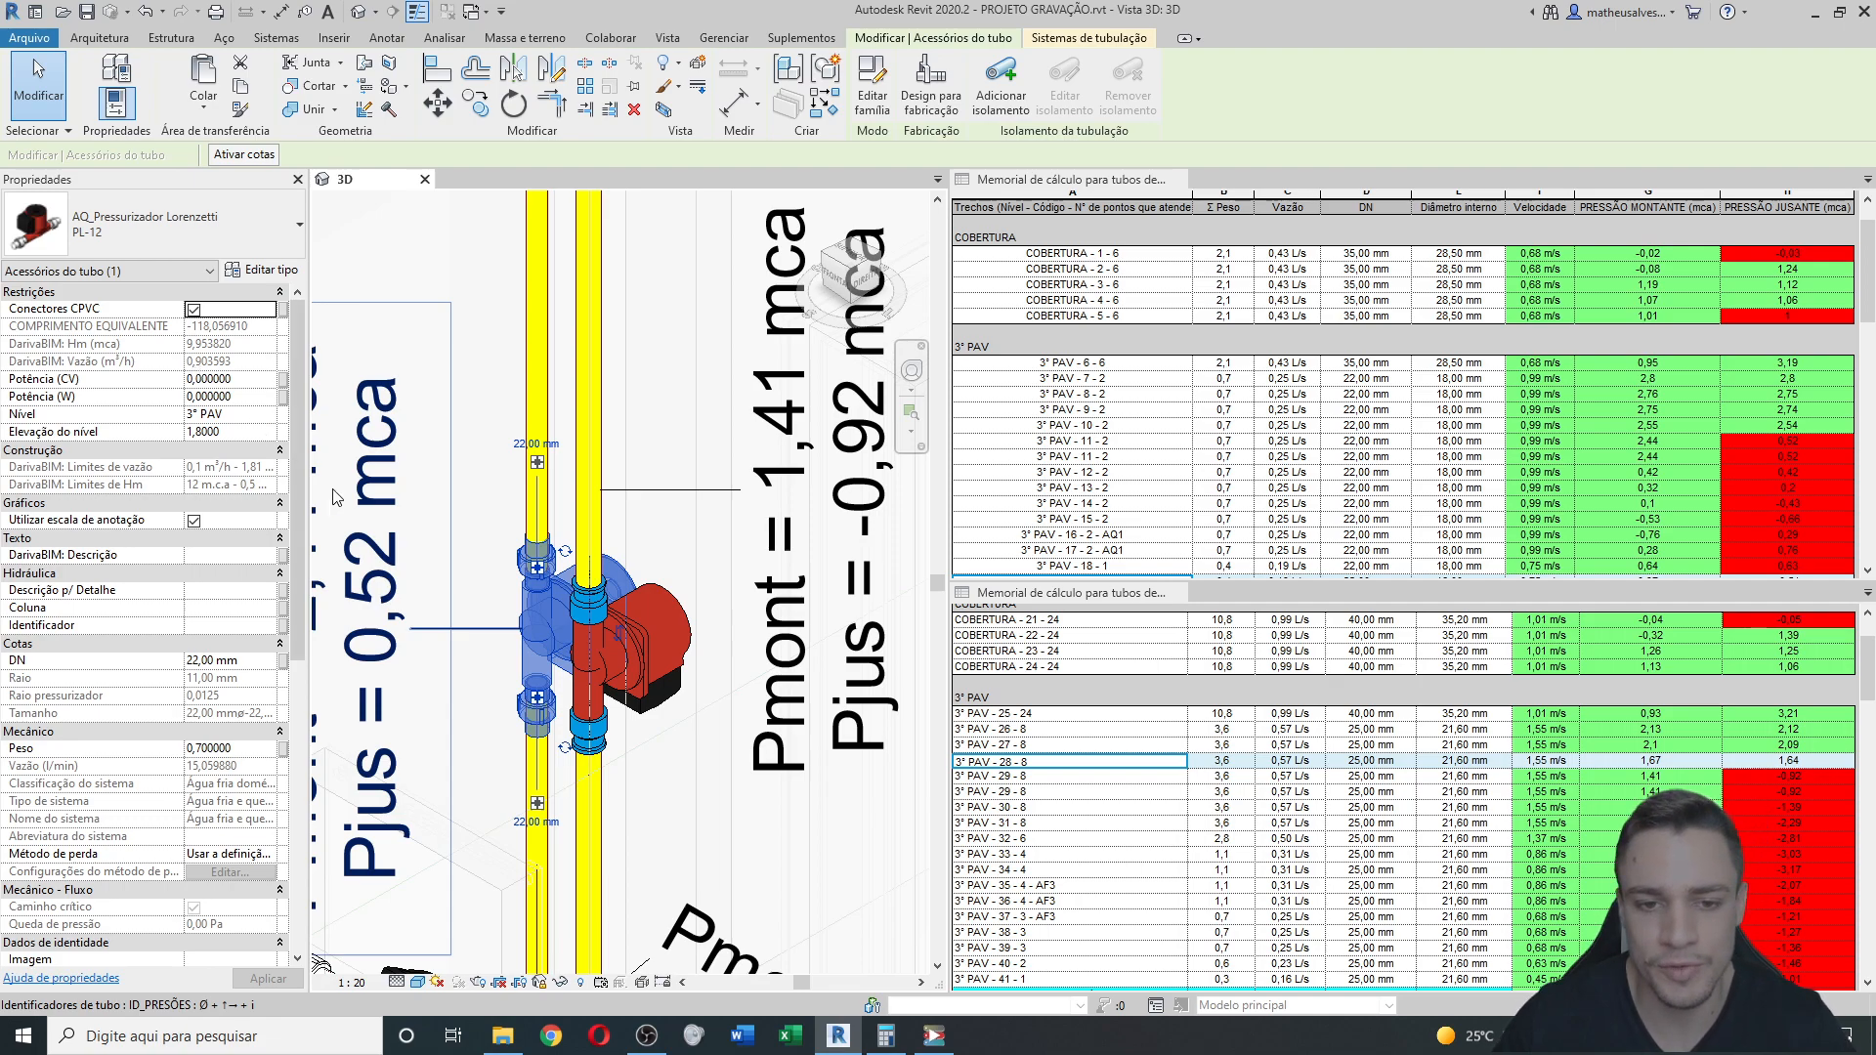
pyautogui.scroll(-8, 684, 586)
pyautogui.moveTo(768, 576); pyautogui.dragTo(745, 467, button='middle')
pyautogui.moveTo(729, 723); pyautogui.dragTo(694, 426, button='middle')
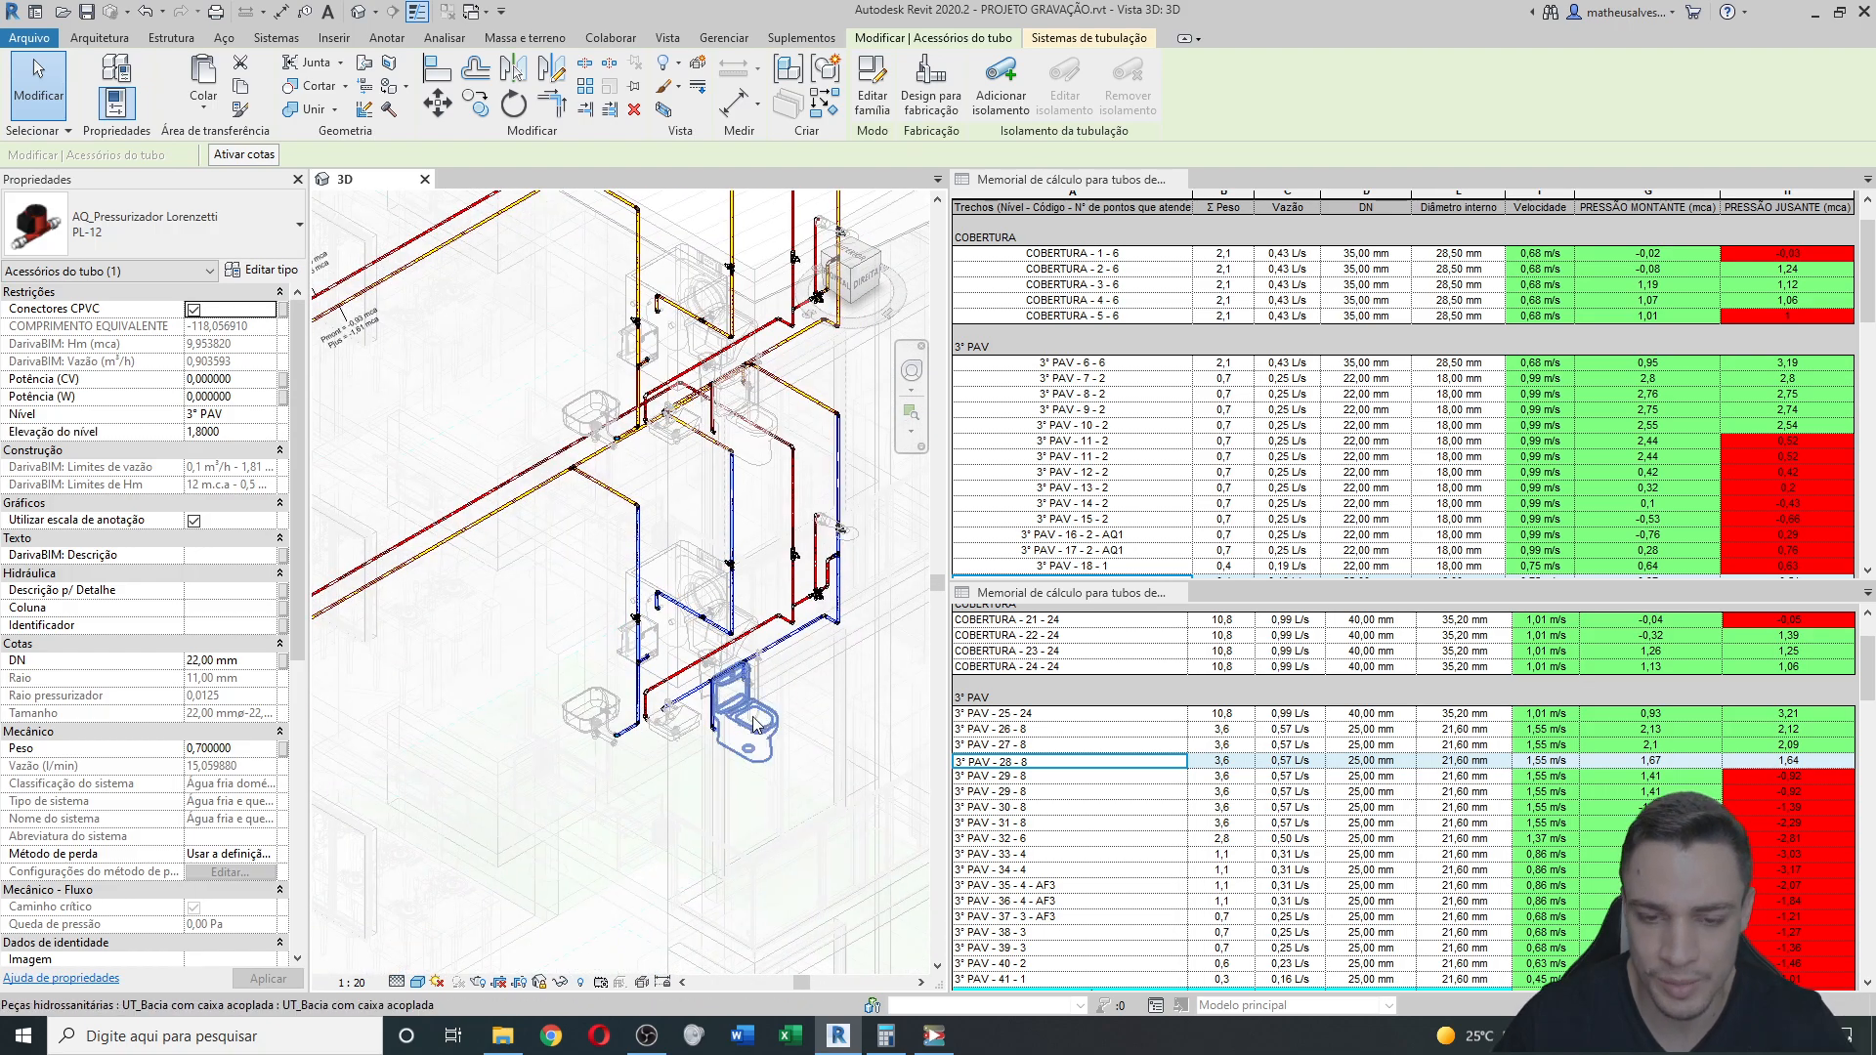
pyautogui.scroll(5, 586, 709)
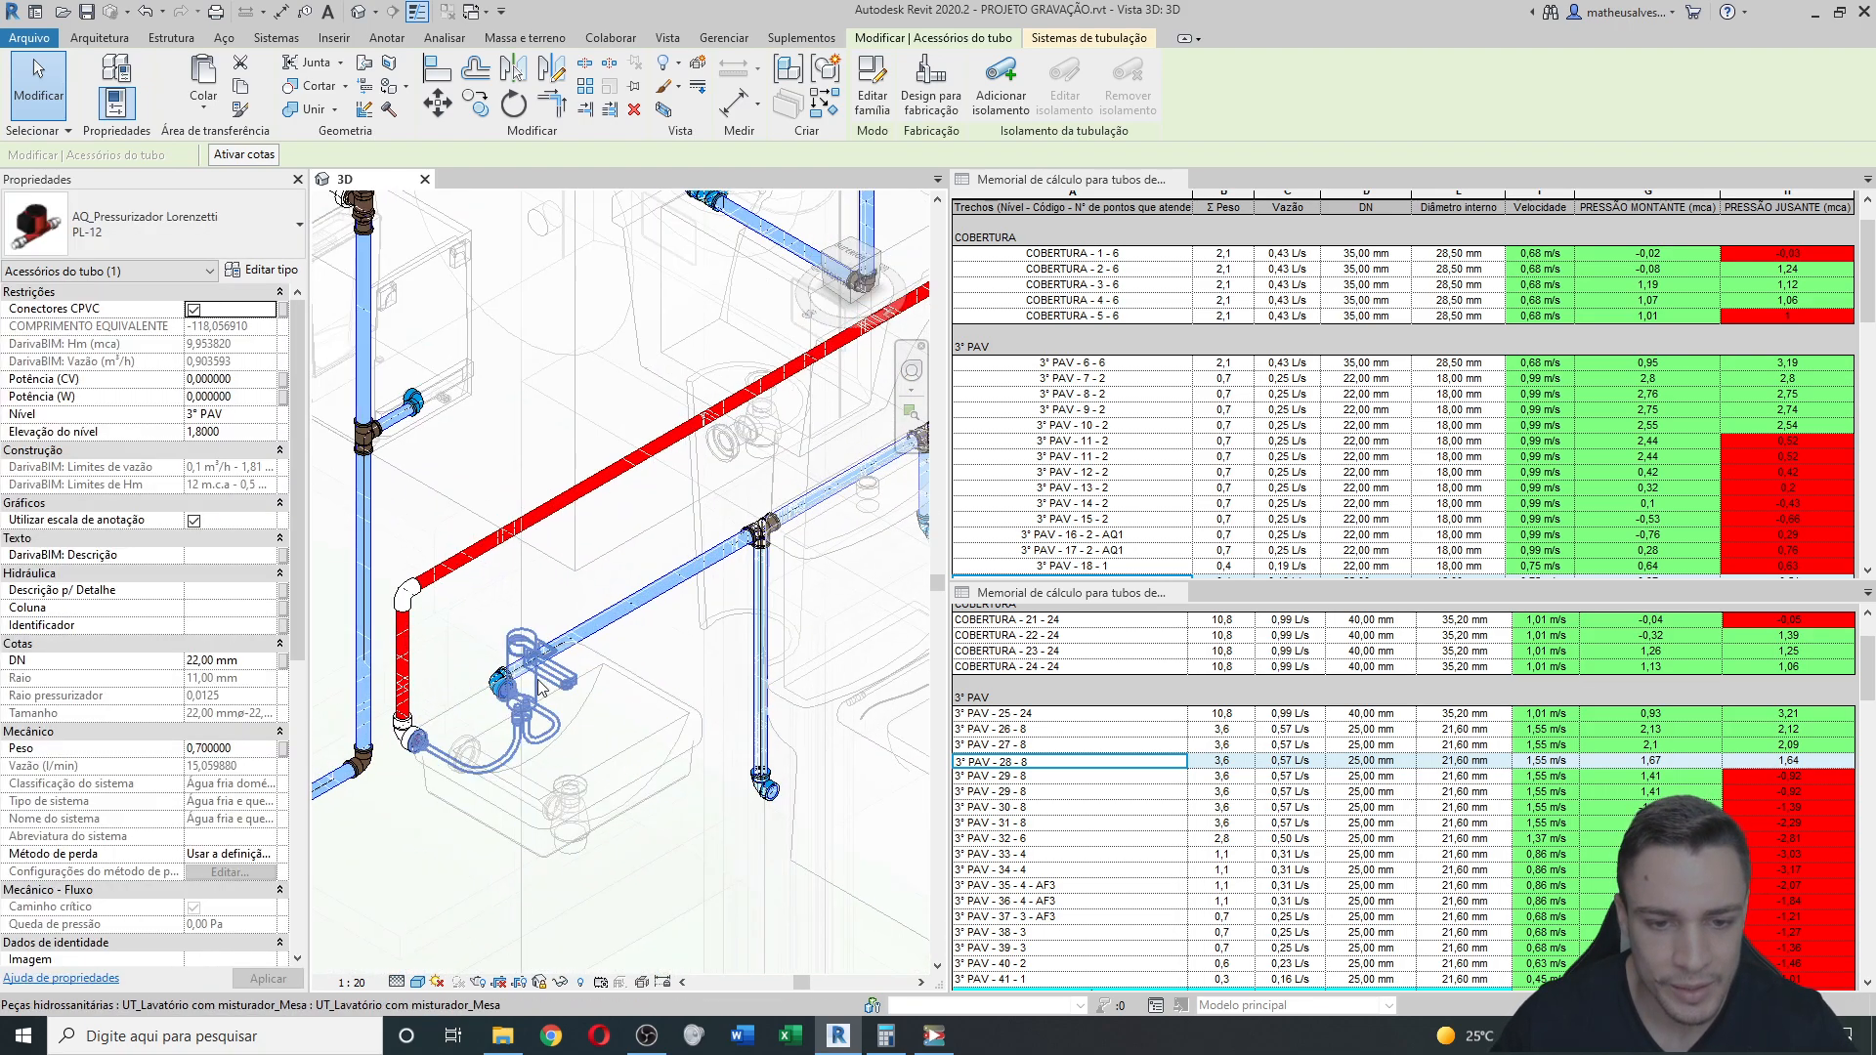
pyautogui.scroll(-3, 619, 656)
pyautogui.scroll(-2, 621, 656)
pyautogui.moveTo(811, 383); pyautogui.dragTo(725, 455, button='middle')
pyautogui.scroll(4, 714, 457)
pyautogui.scroll(-2, 715, 458)
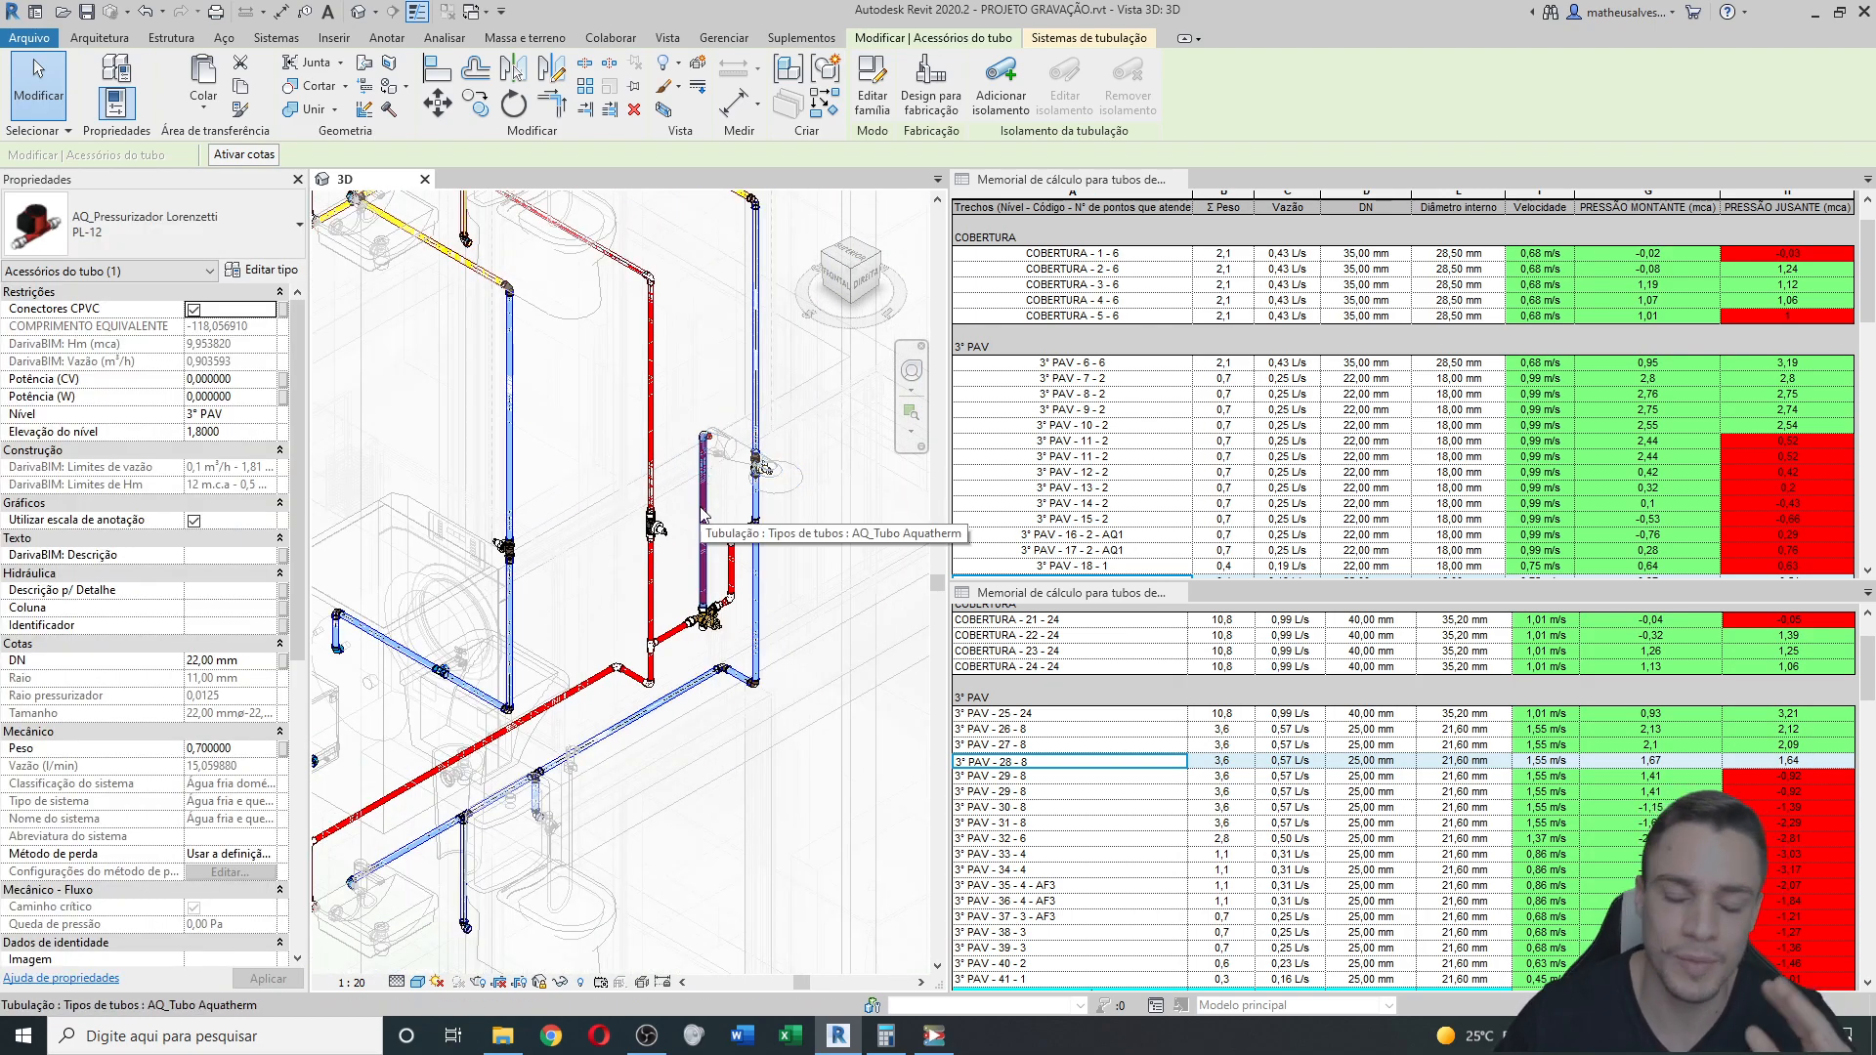
# Examine the cold water branches and bathroom fixtures, return to the hot water pressurizer to review its type, and clear the selection.
pyautogui.moveTo(674, 711); pyautogui.dragTo(739, 620, button='middle')
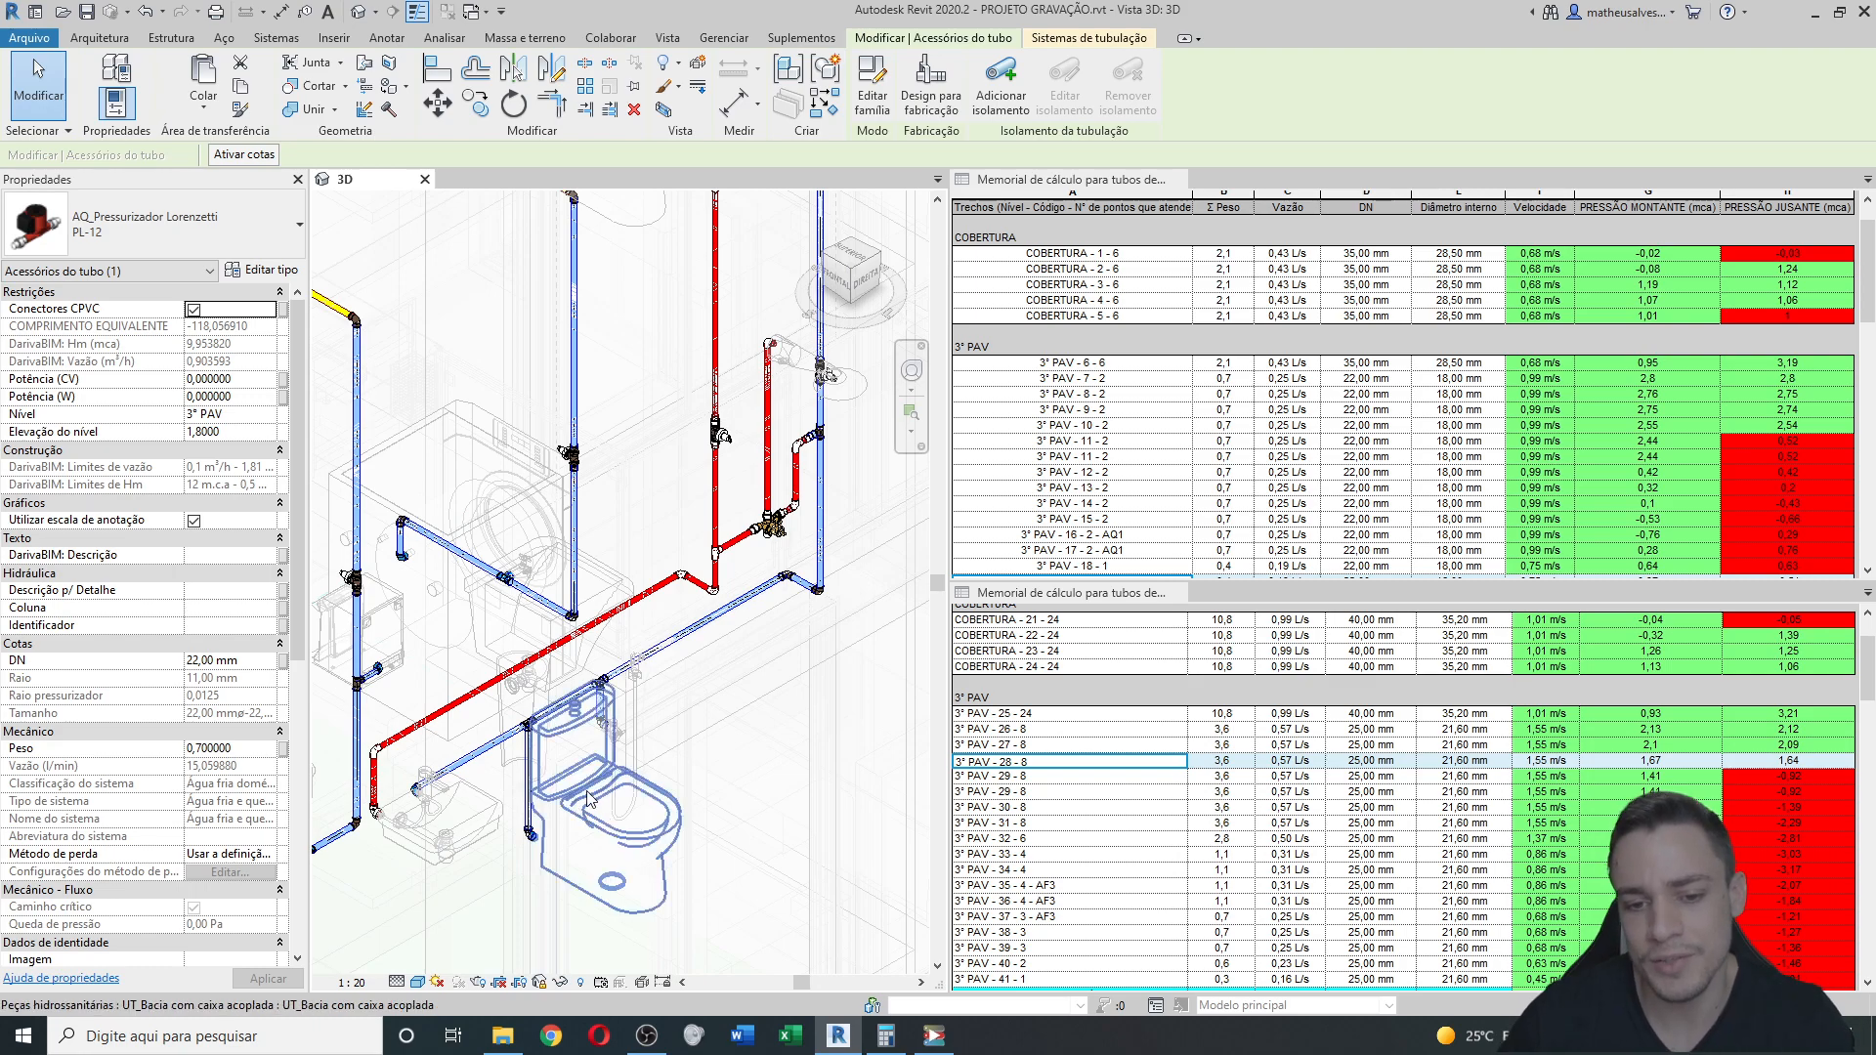
pyautogui.moveTo(640, 722); pyautogui.dragTo(658, 749, button='middle')
pyautogui.moveTo(508, 698); pyautogui.dragTo(585, 690, button='middle')
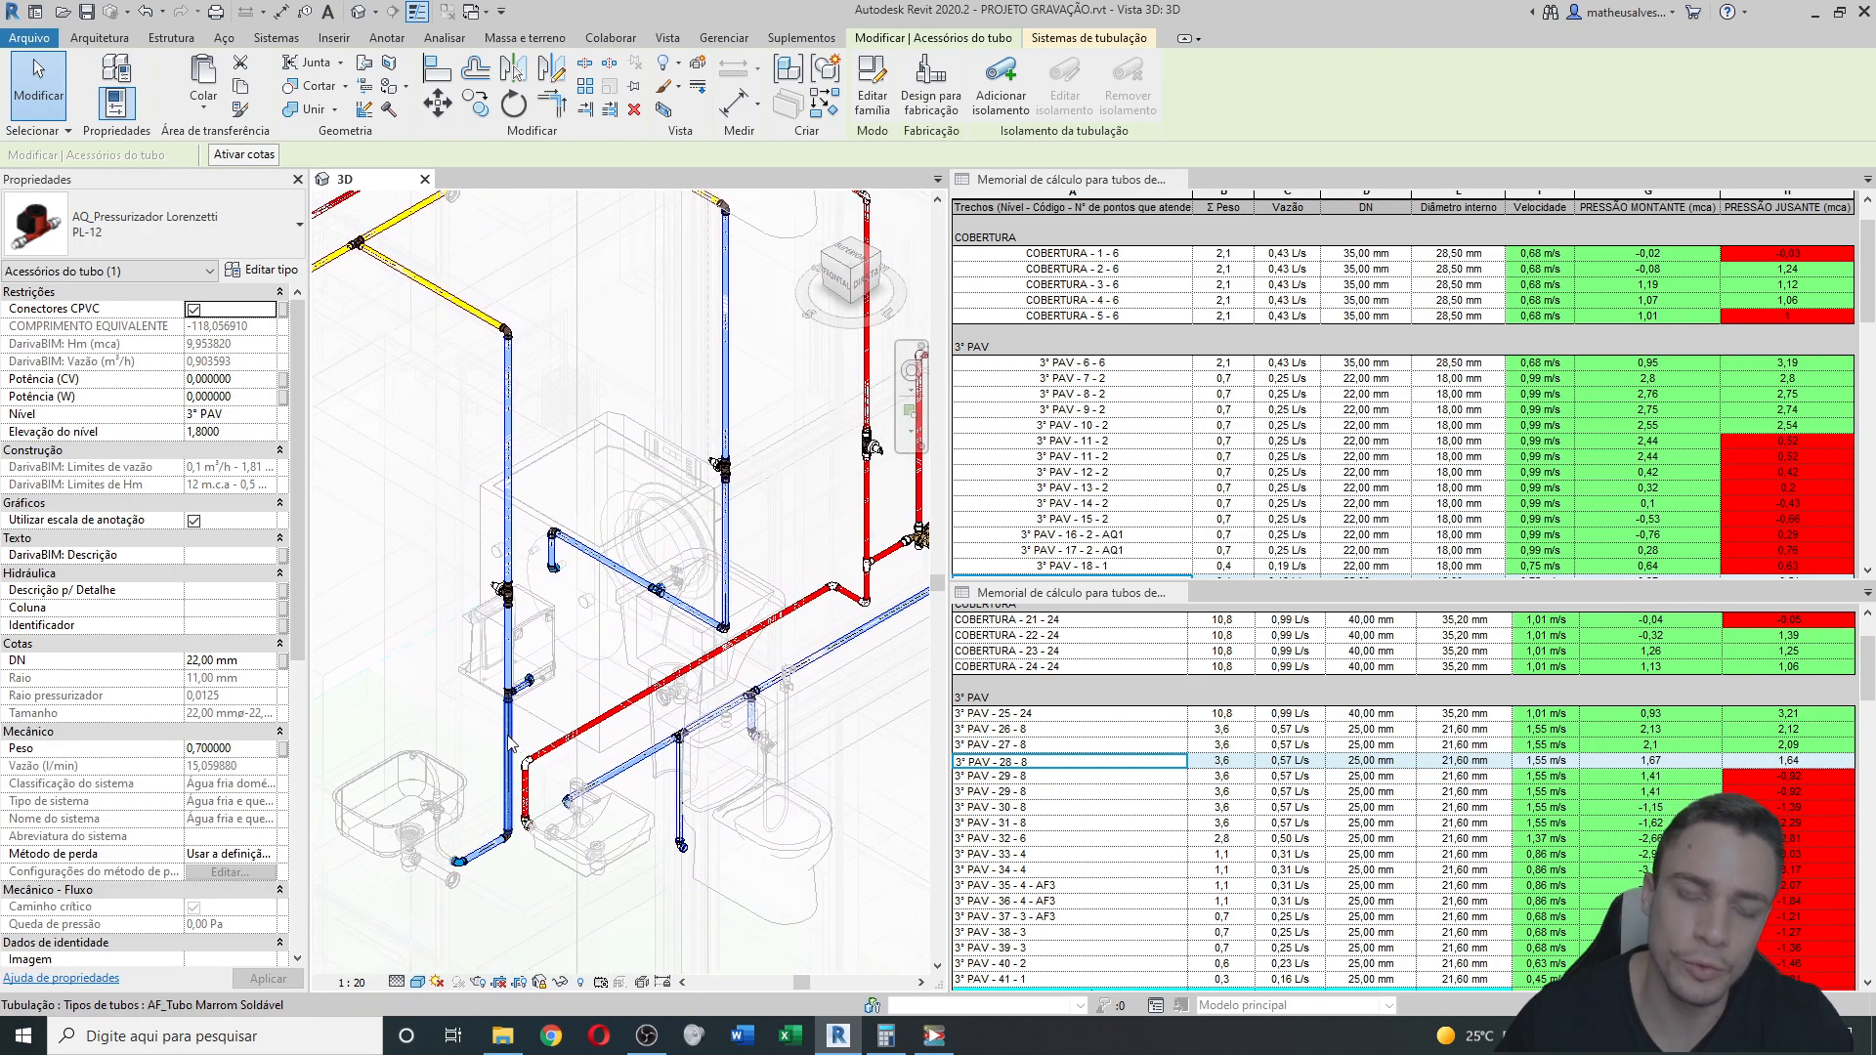
pyautogui.moveTo(484, 747); pyautogui.dragTo(598, 663, button='middle')
pyautogui.scroll(-5, 546, 674)
pyautogui.moveTo(543, 589); pyautogui.dragTo(586, 657, button='middle')
pyautogui.moveTo(492, 513); pyautogui.dragTo(689, 674, button='middle')
pyautogui.moveTo(466, 509); pyautogui.dragTo(508, 577, button='middle')
pyautogui.scroll(8, 445, 529)
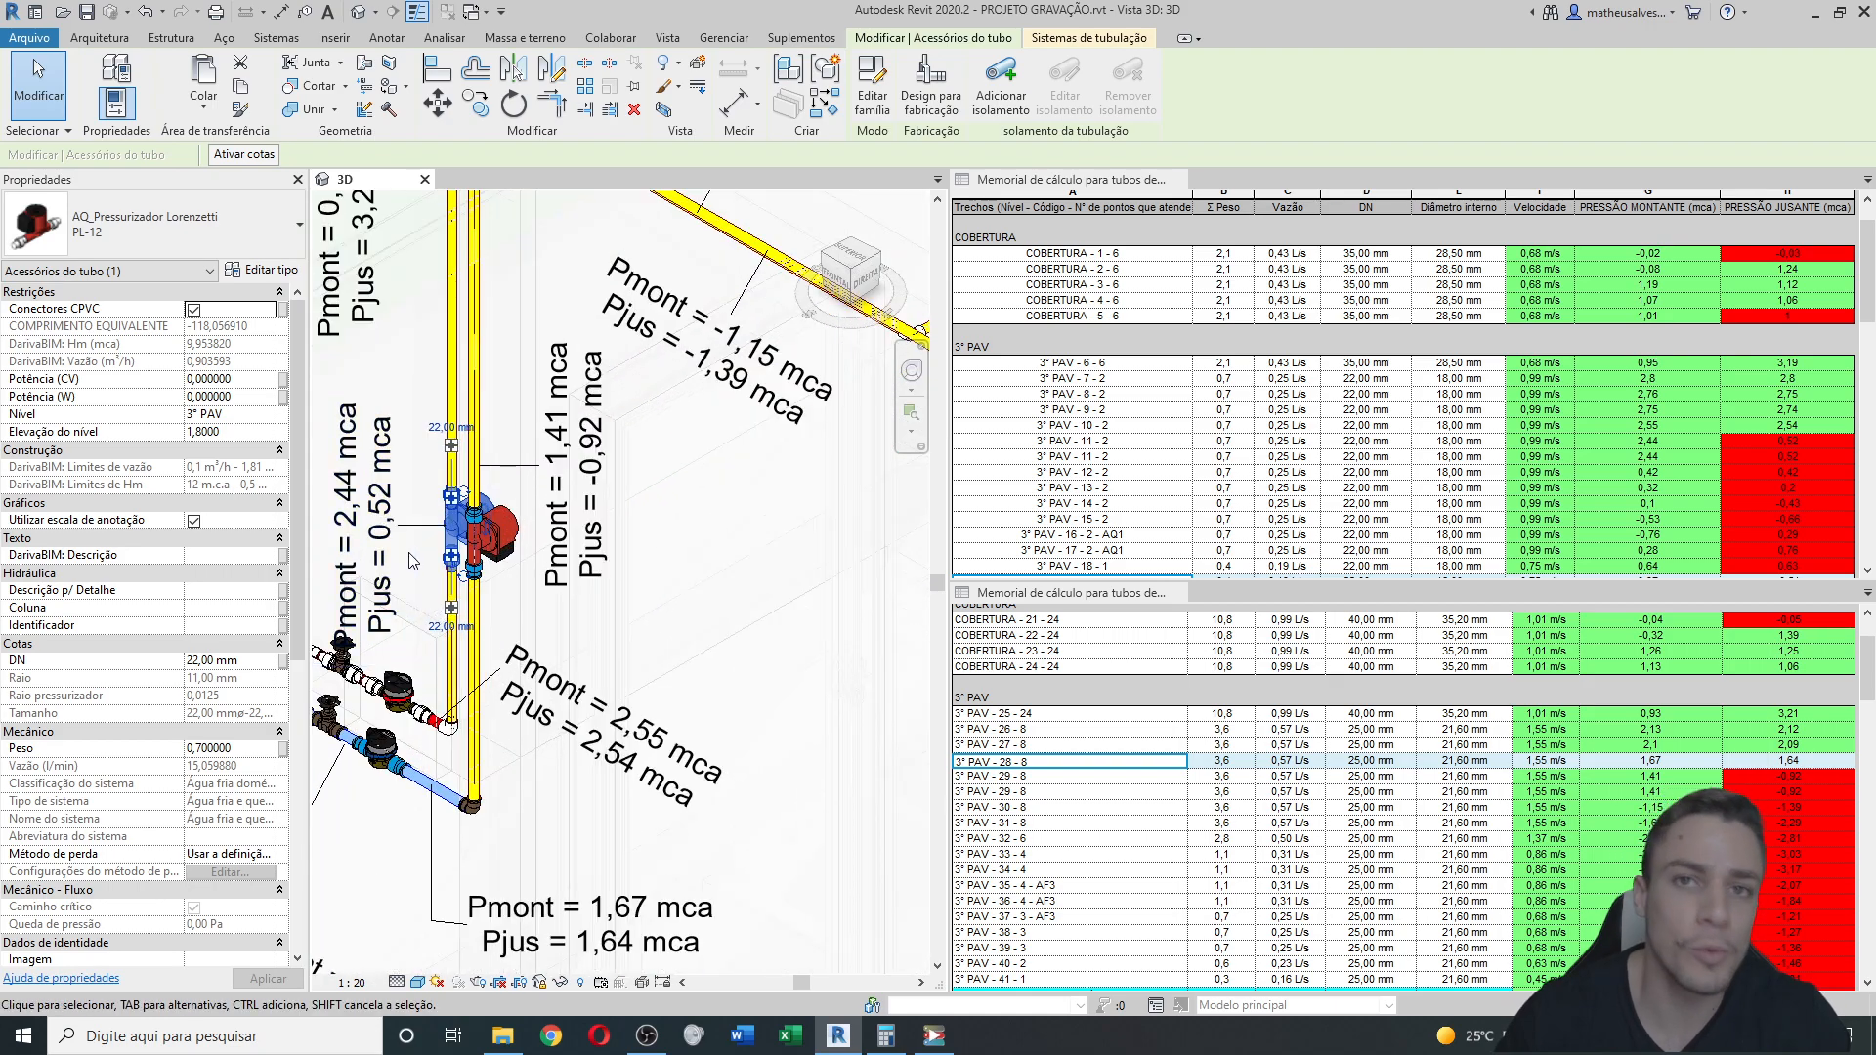
pyautogui.moveTo(451, 577); pyautogui.dragTo(510, 600, button='middle')
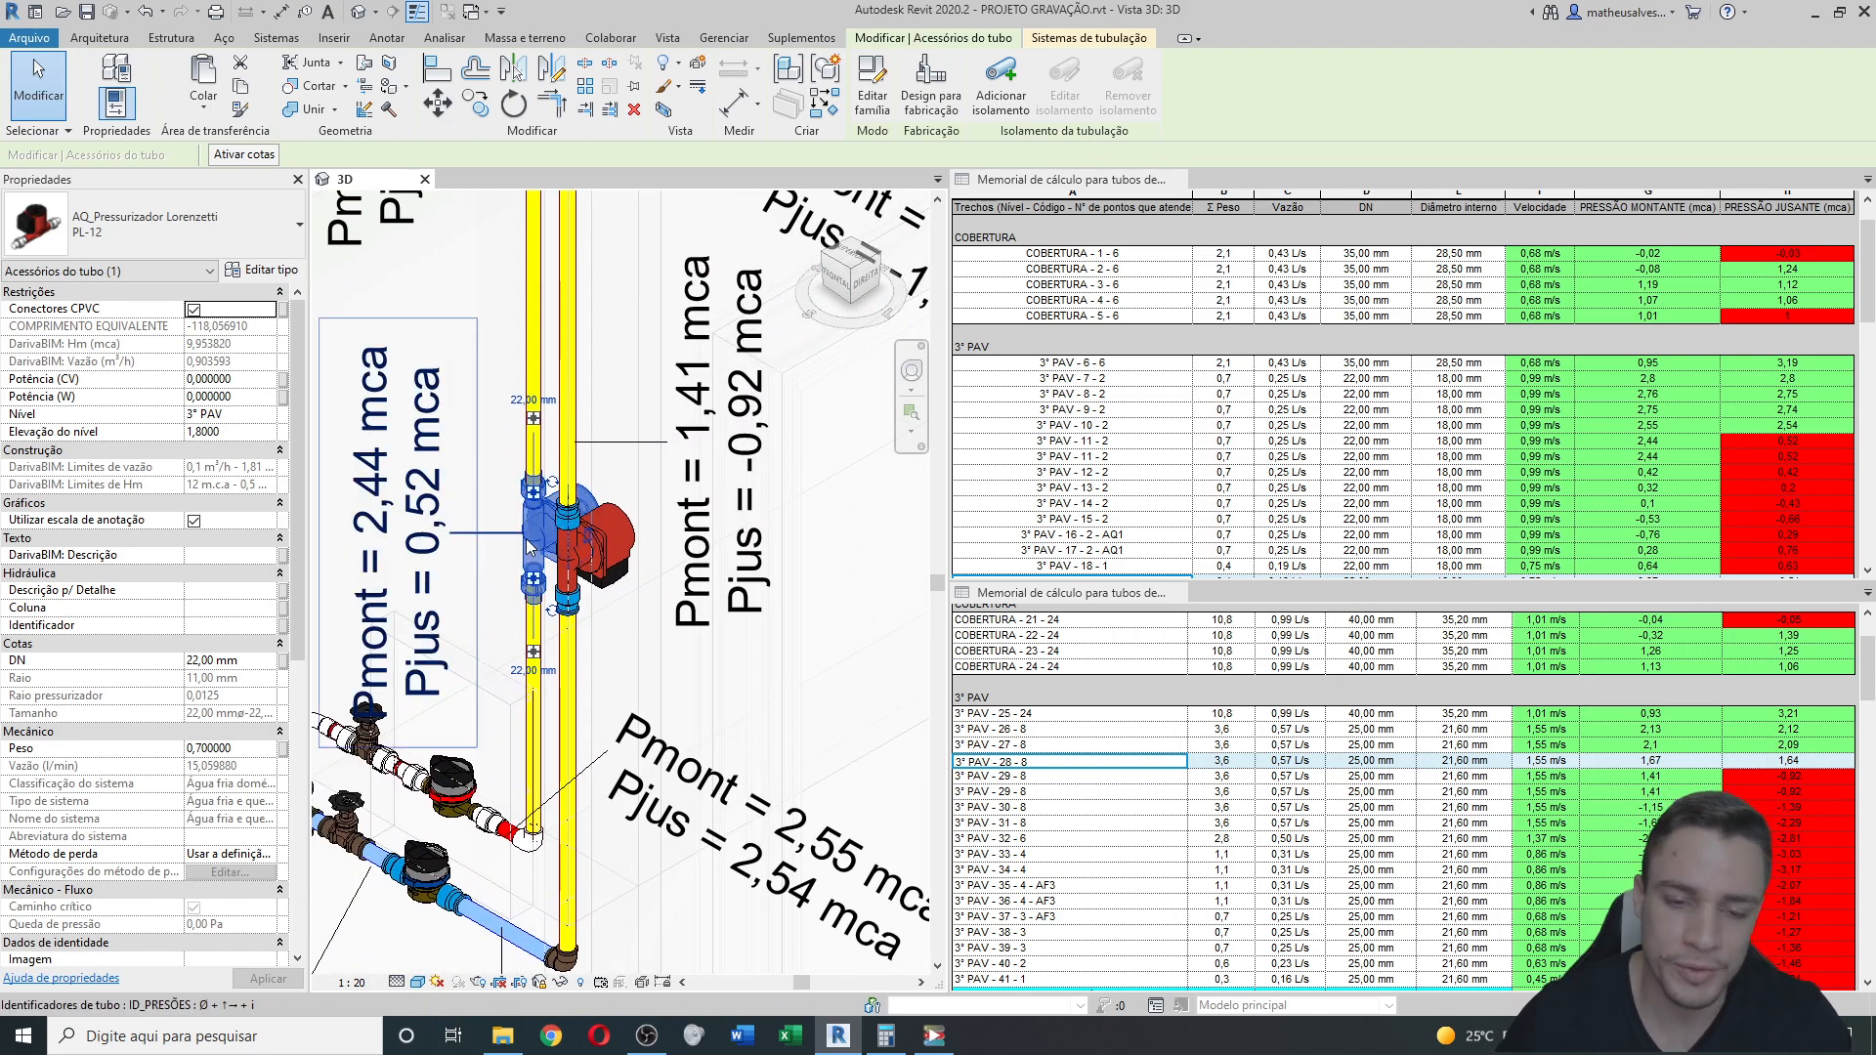
pyautogui.scroll(-2, 533, 547)
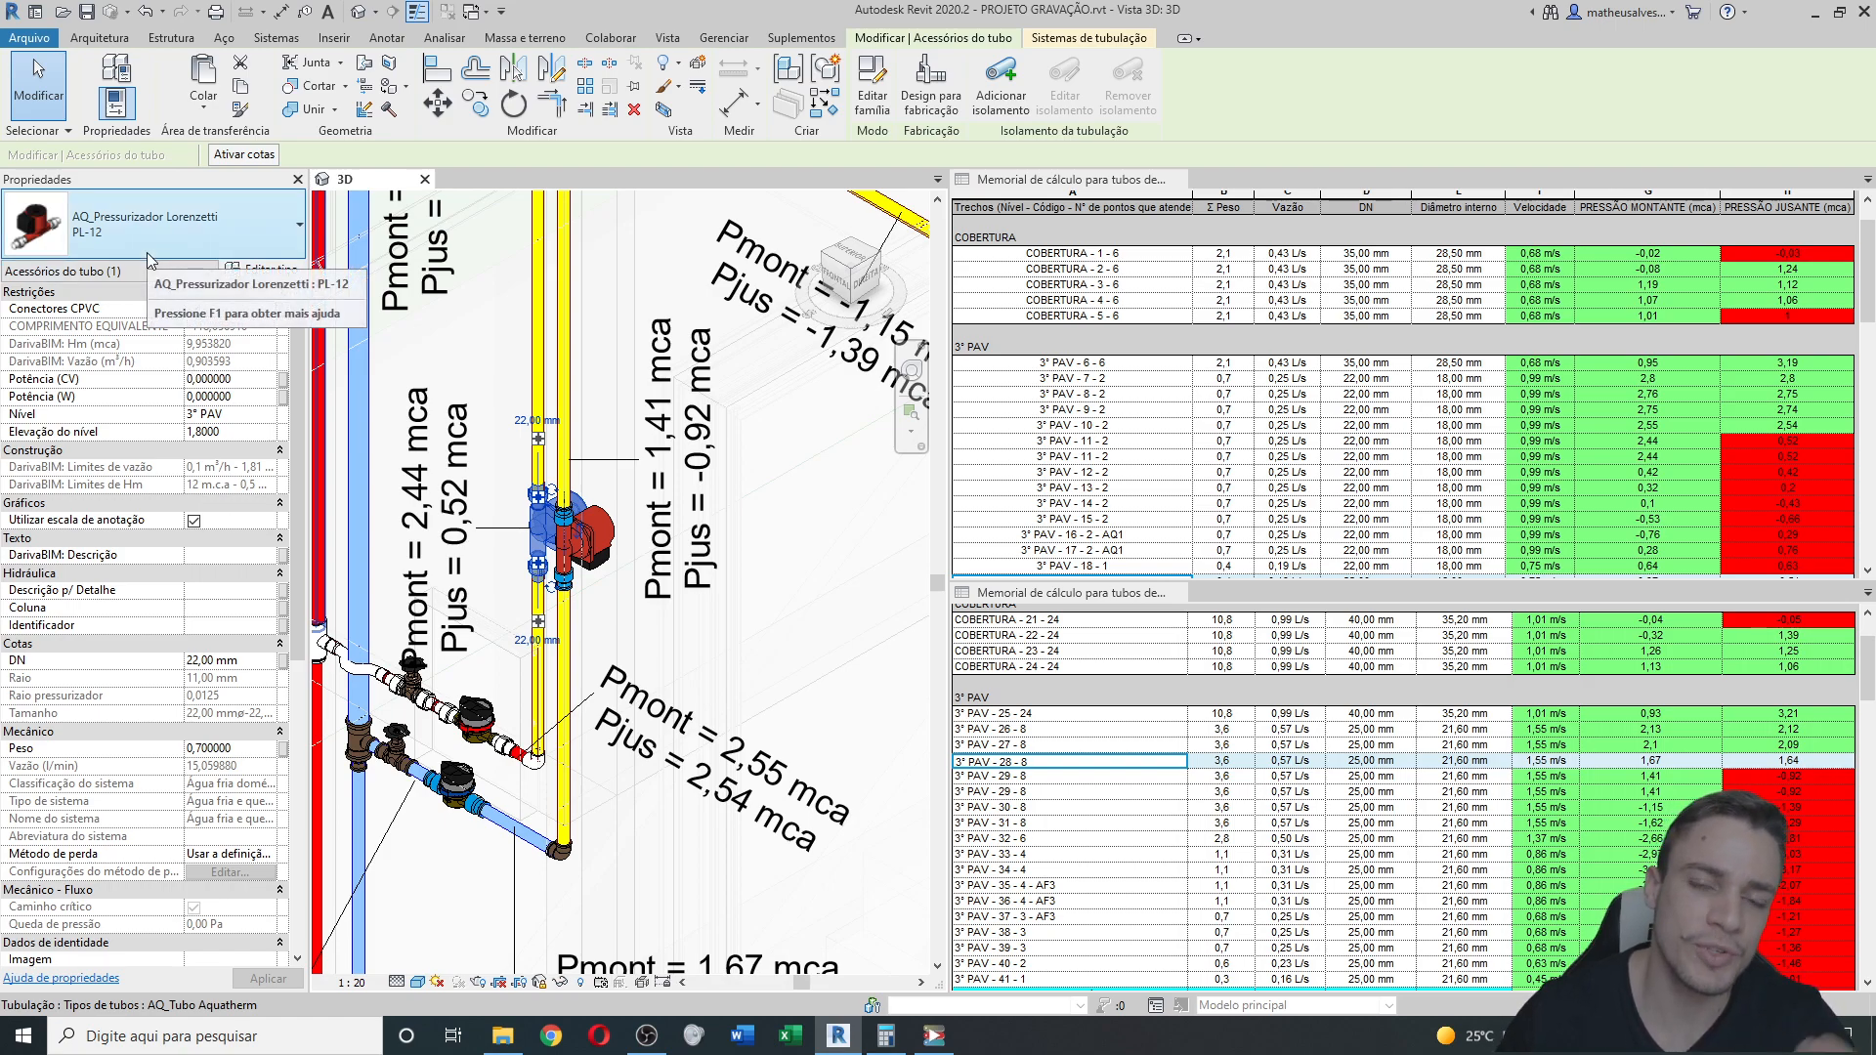
pyautogui.moveTo(82, 354)
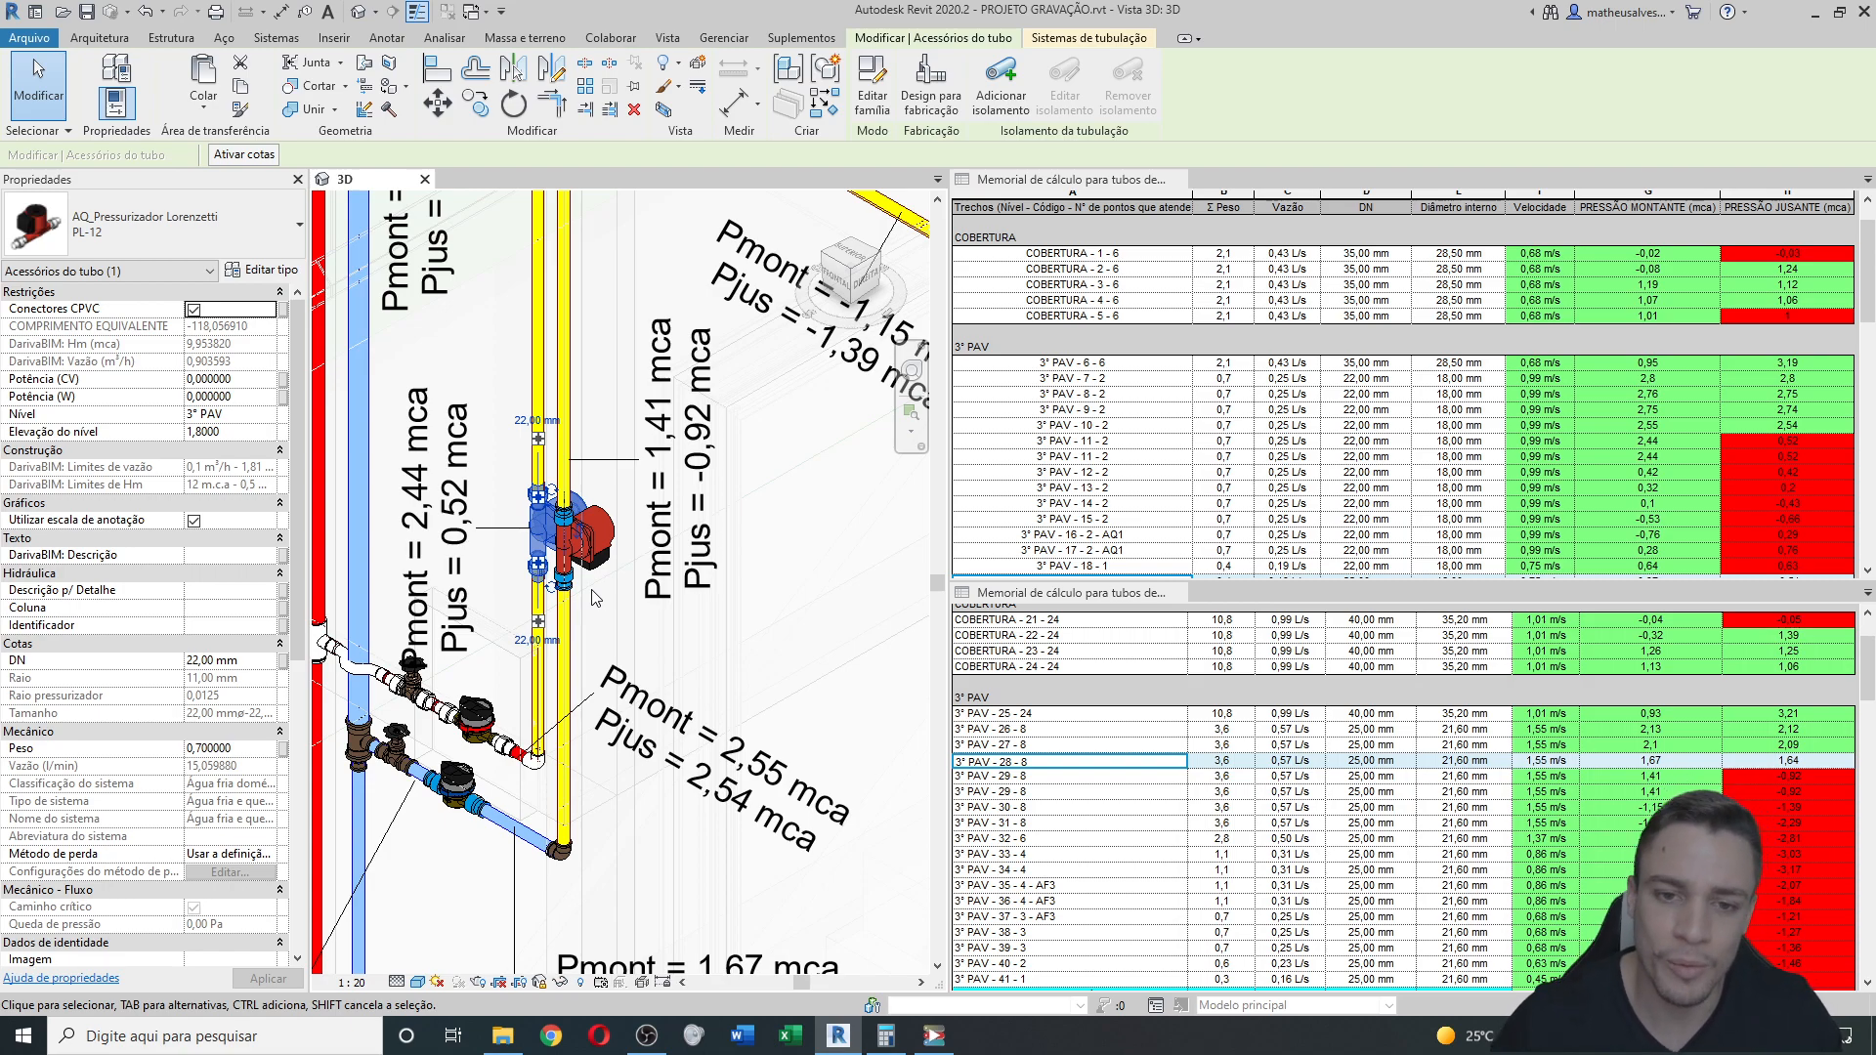
pyautogui.scroll(-1, 518, 547)
pyautogui.press('Escape')
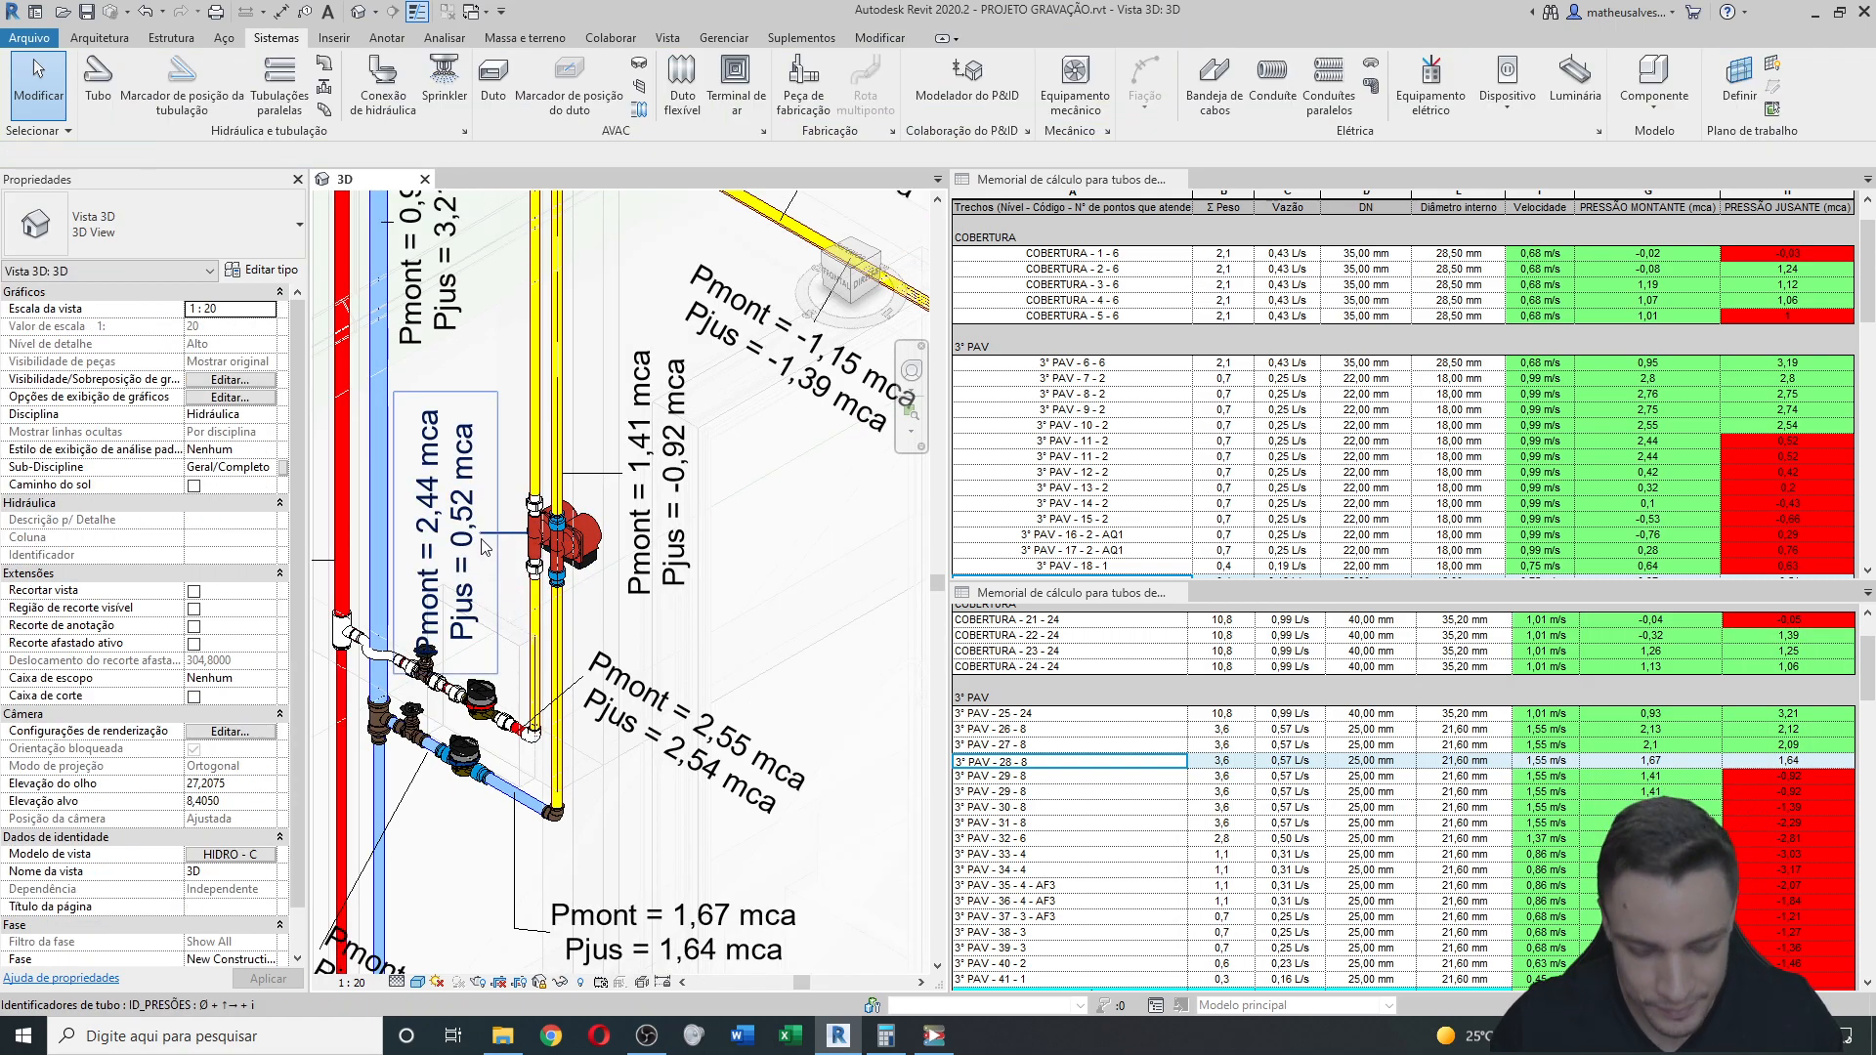
# Delete the pressure tags on the two vertical pipes beside the pressurizers and on the sloping branch pipe.
pyautogui.click(486, 548)
pyautogui.press('Delete')
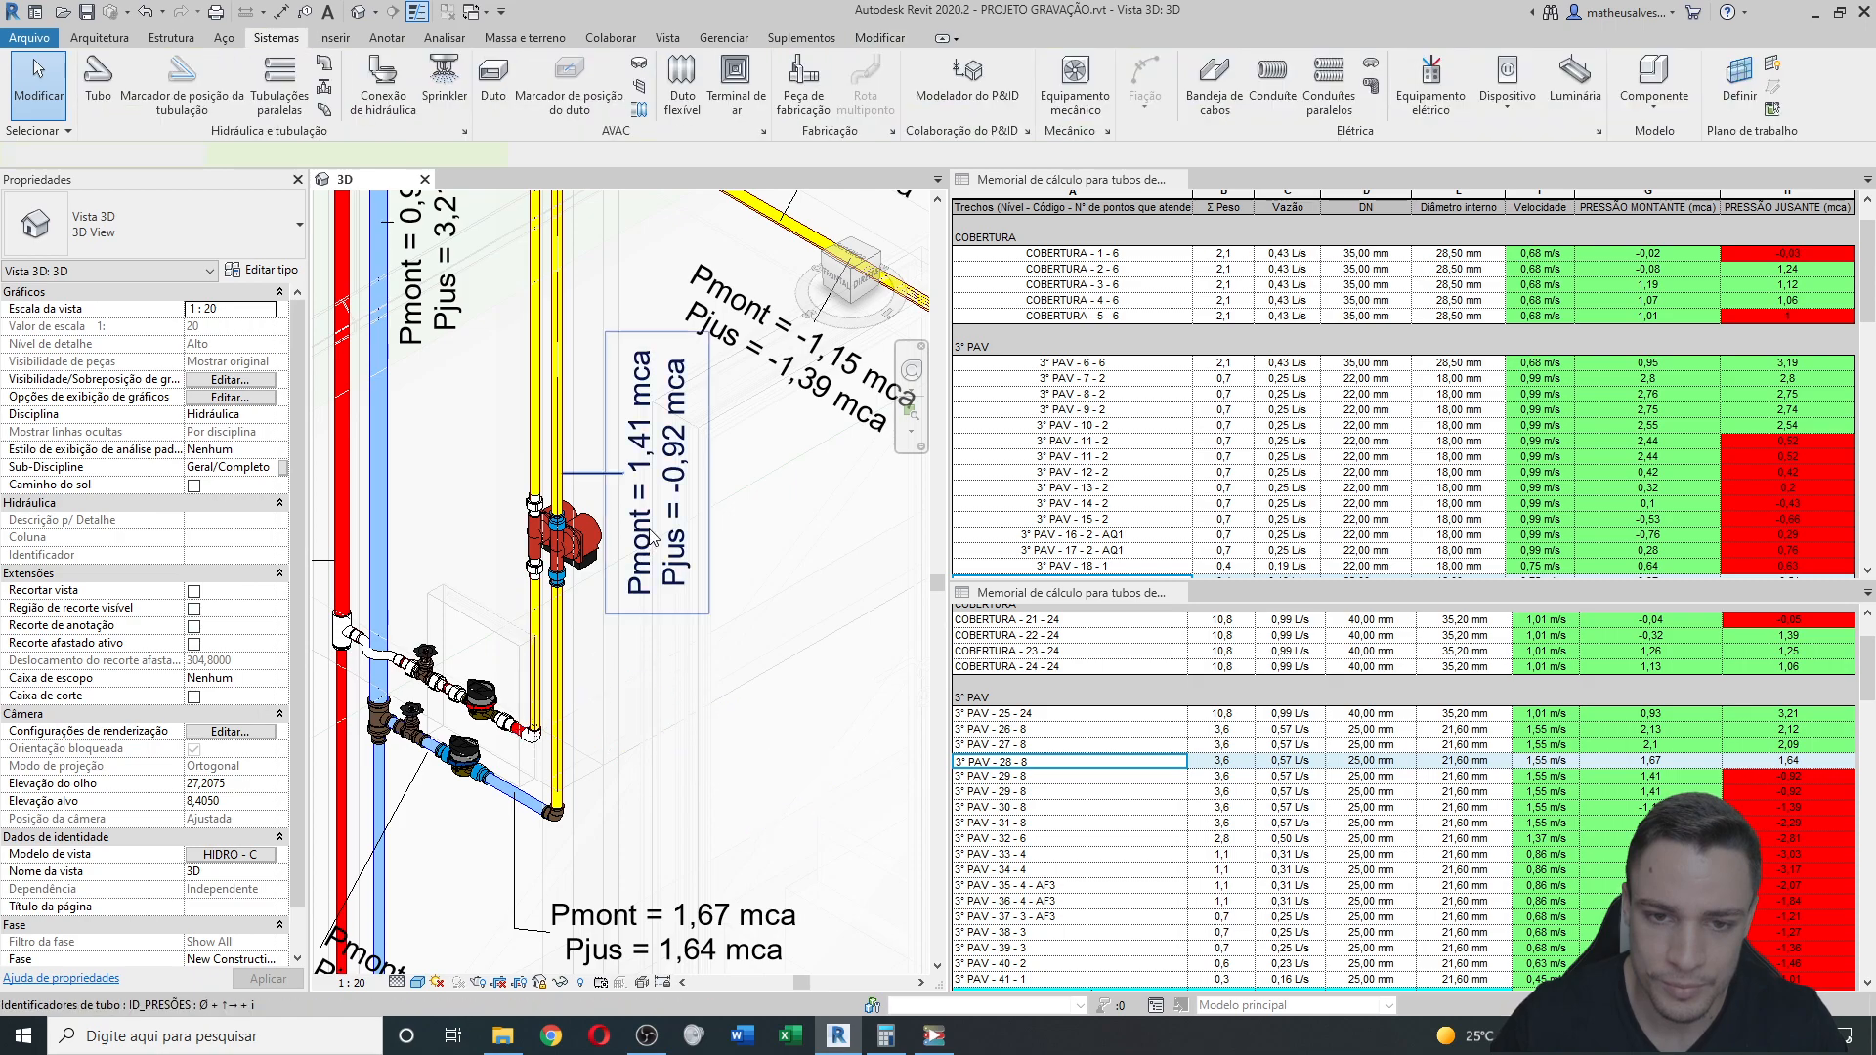
pyautogui.moveTo(525, 388); pyautogui.dragTo(552, 525, button='middle')
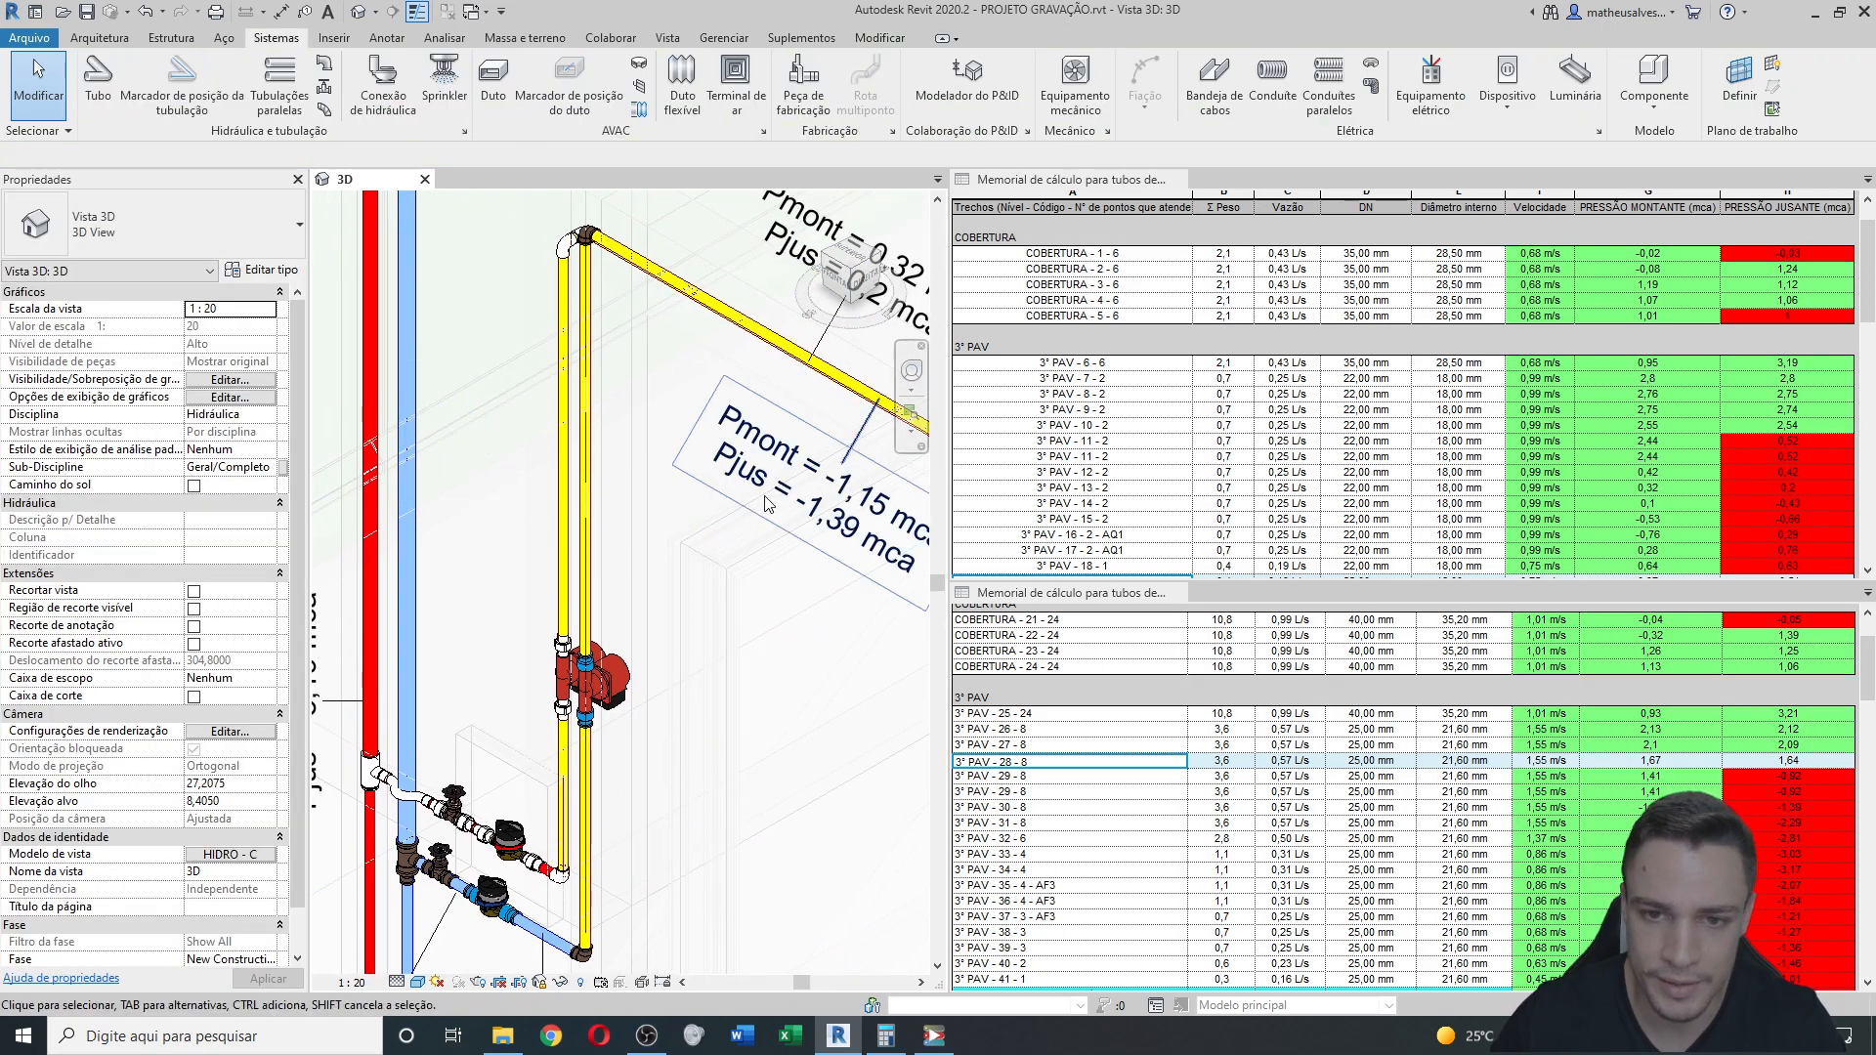
pyautogui.scroll(-2, 726, 491)
pyautogui.click(800, 361)
pyautogui.press('Delete')
# Tag the vertical hot water pipe with pressure tags on the segments below and above its pressurizer.
pyautogui.press('t')
pyautogui.press('g')
pyautogui.scroll(1, 631, 707)
pyautogui.scroll(2, 628, 713)
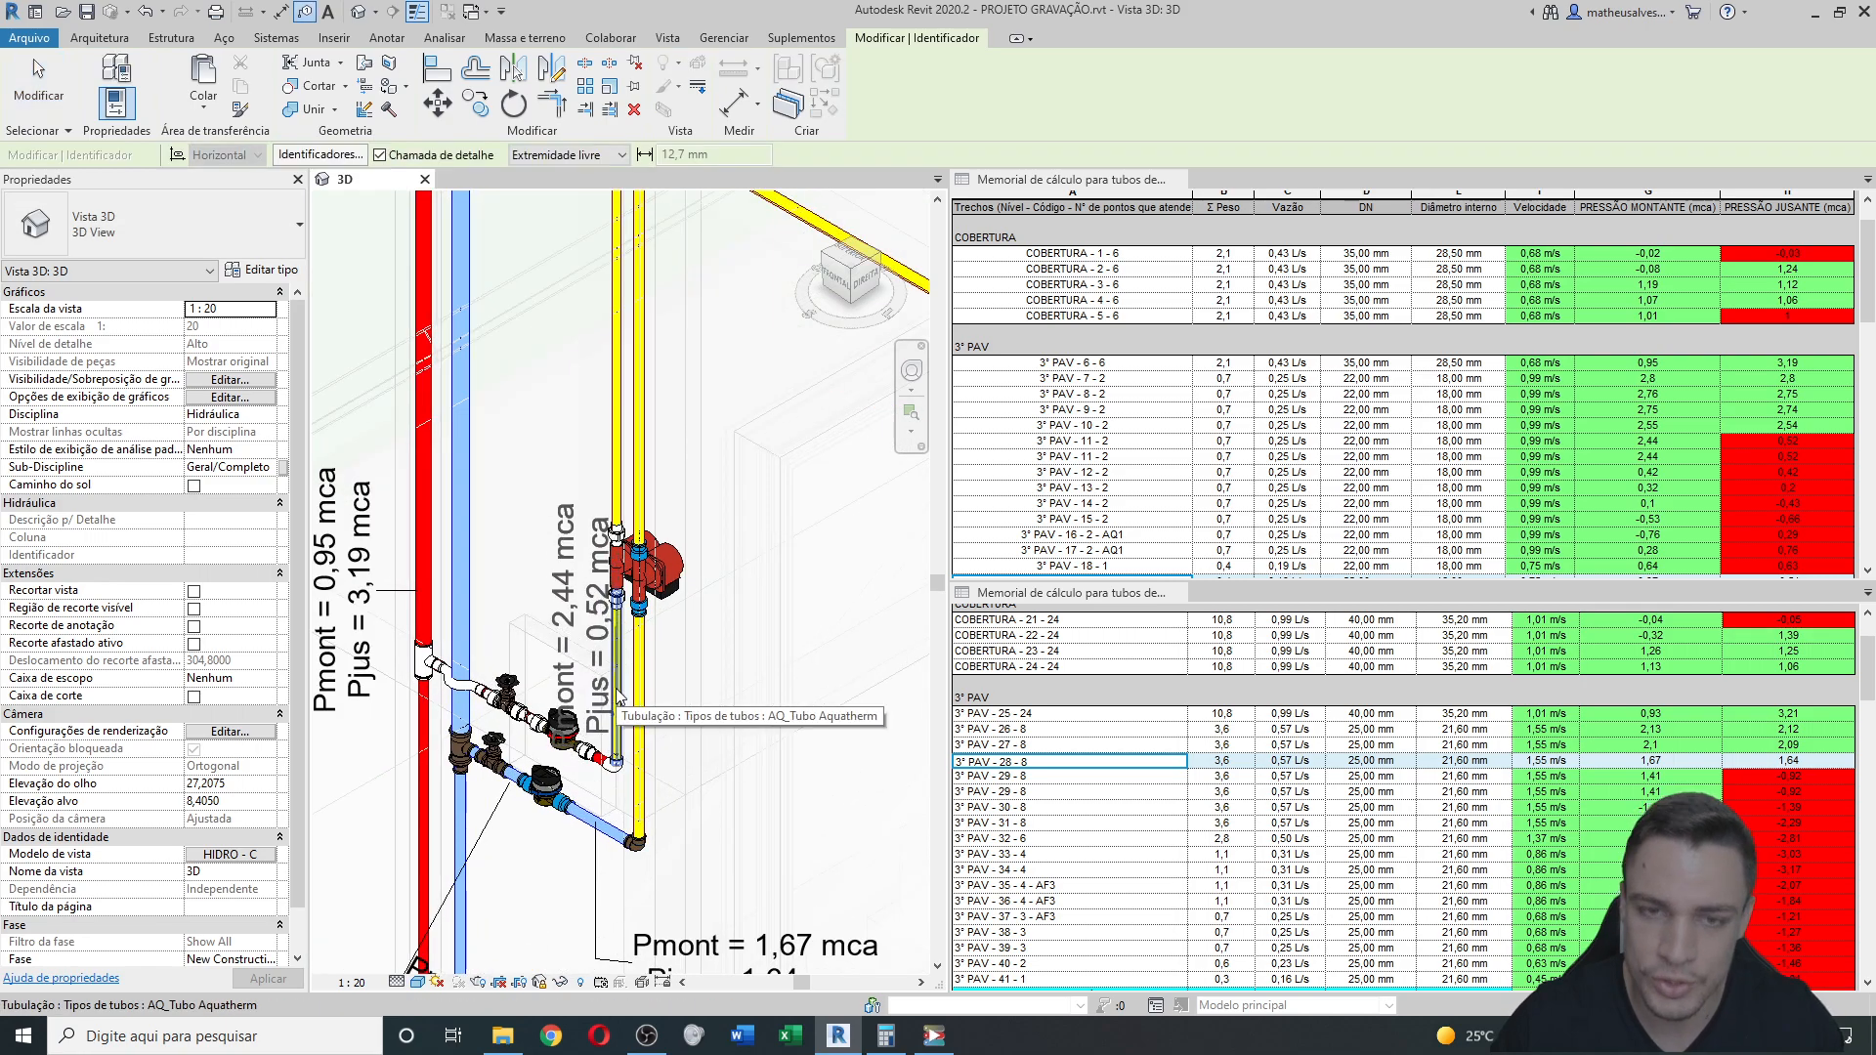
pyautogui.click(616, 687)
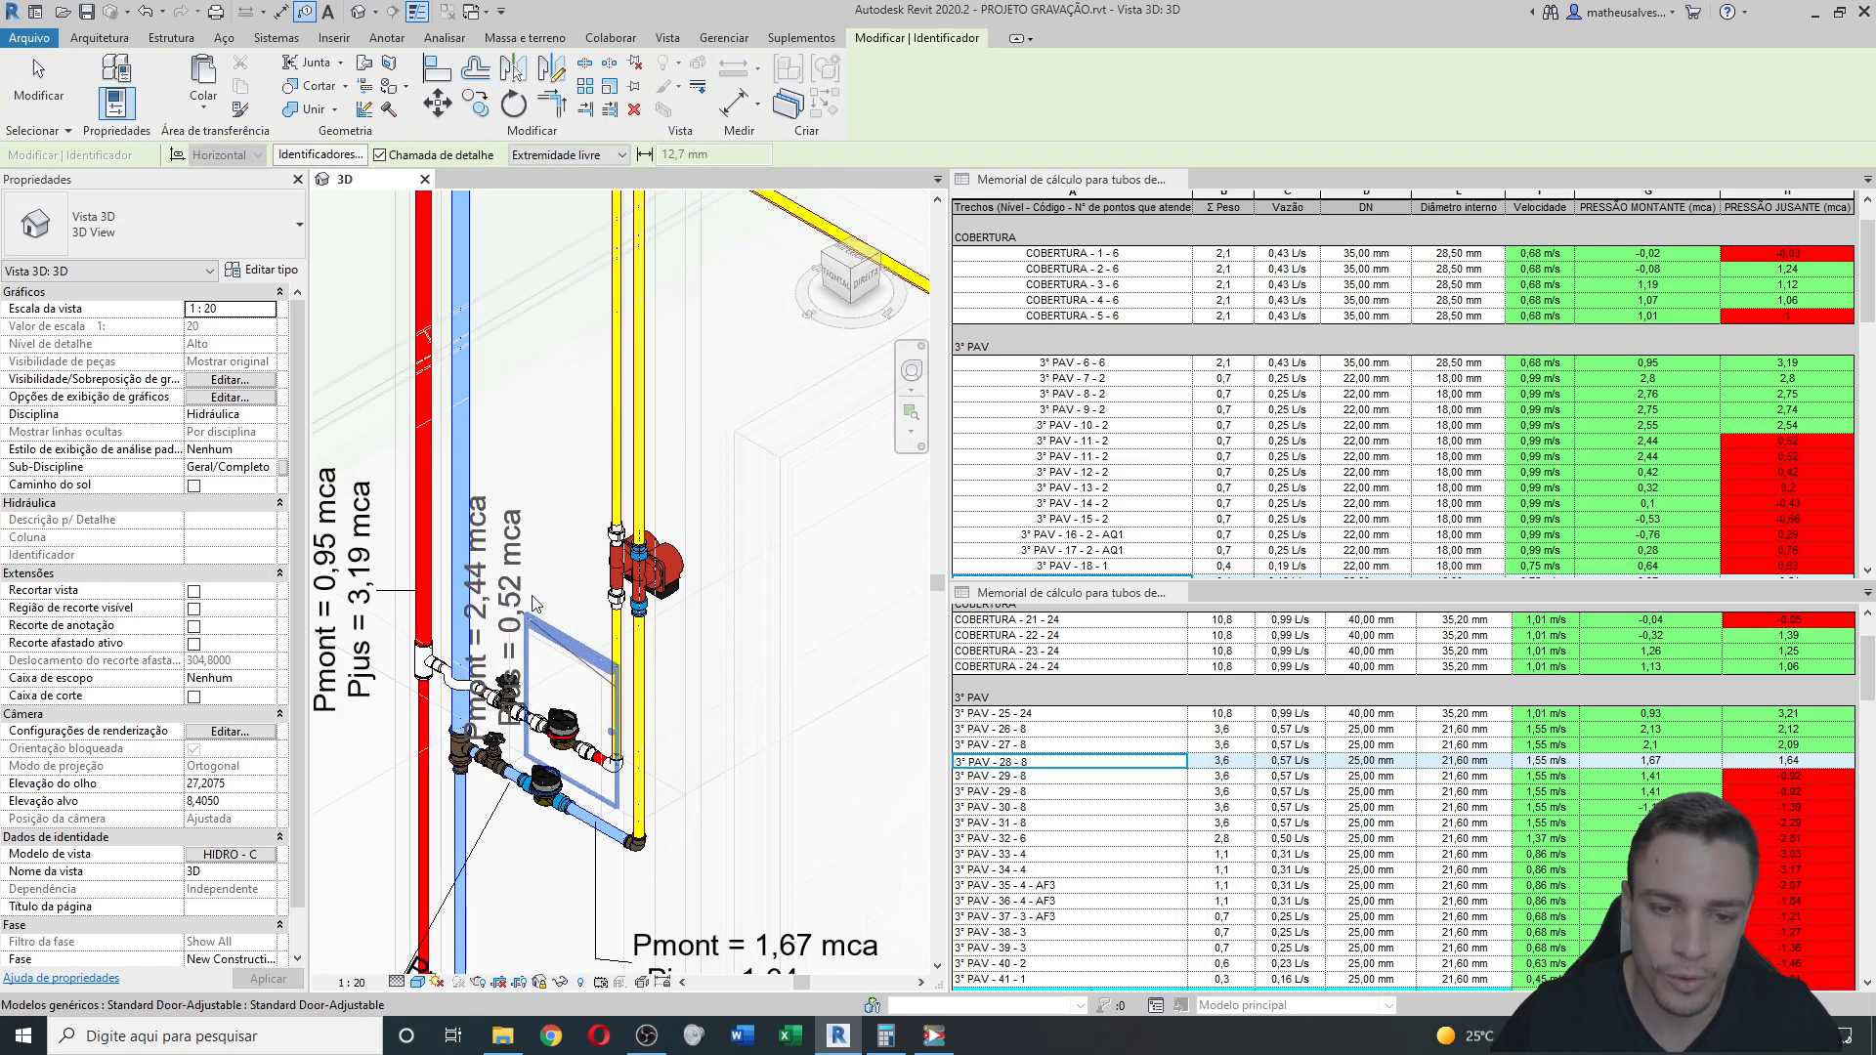
pyautogui.click(526, 612)
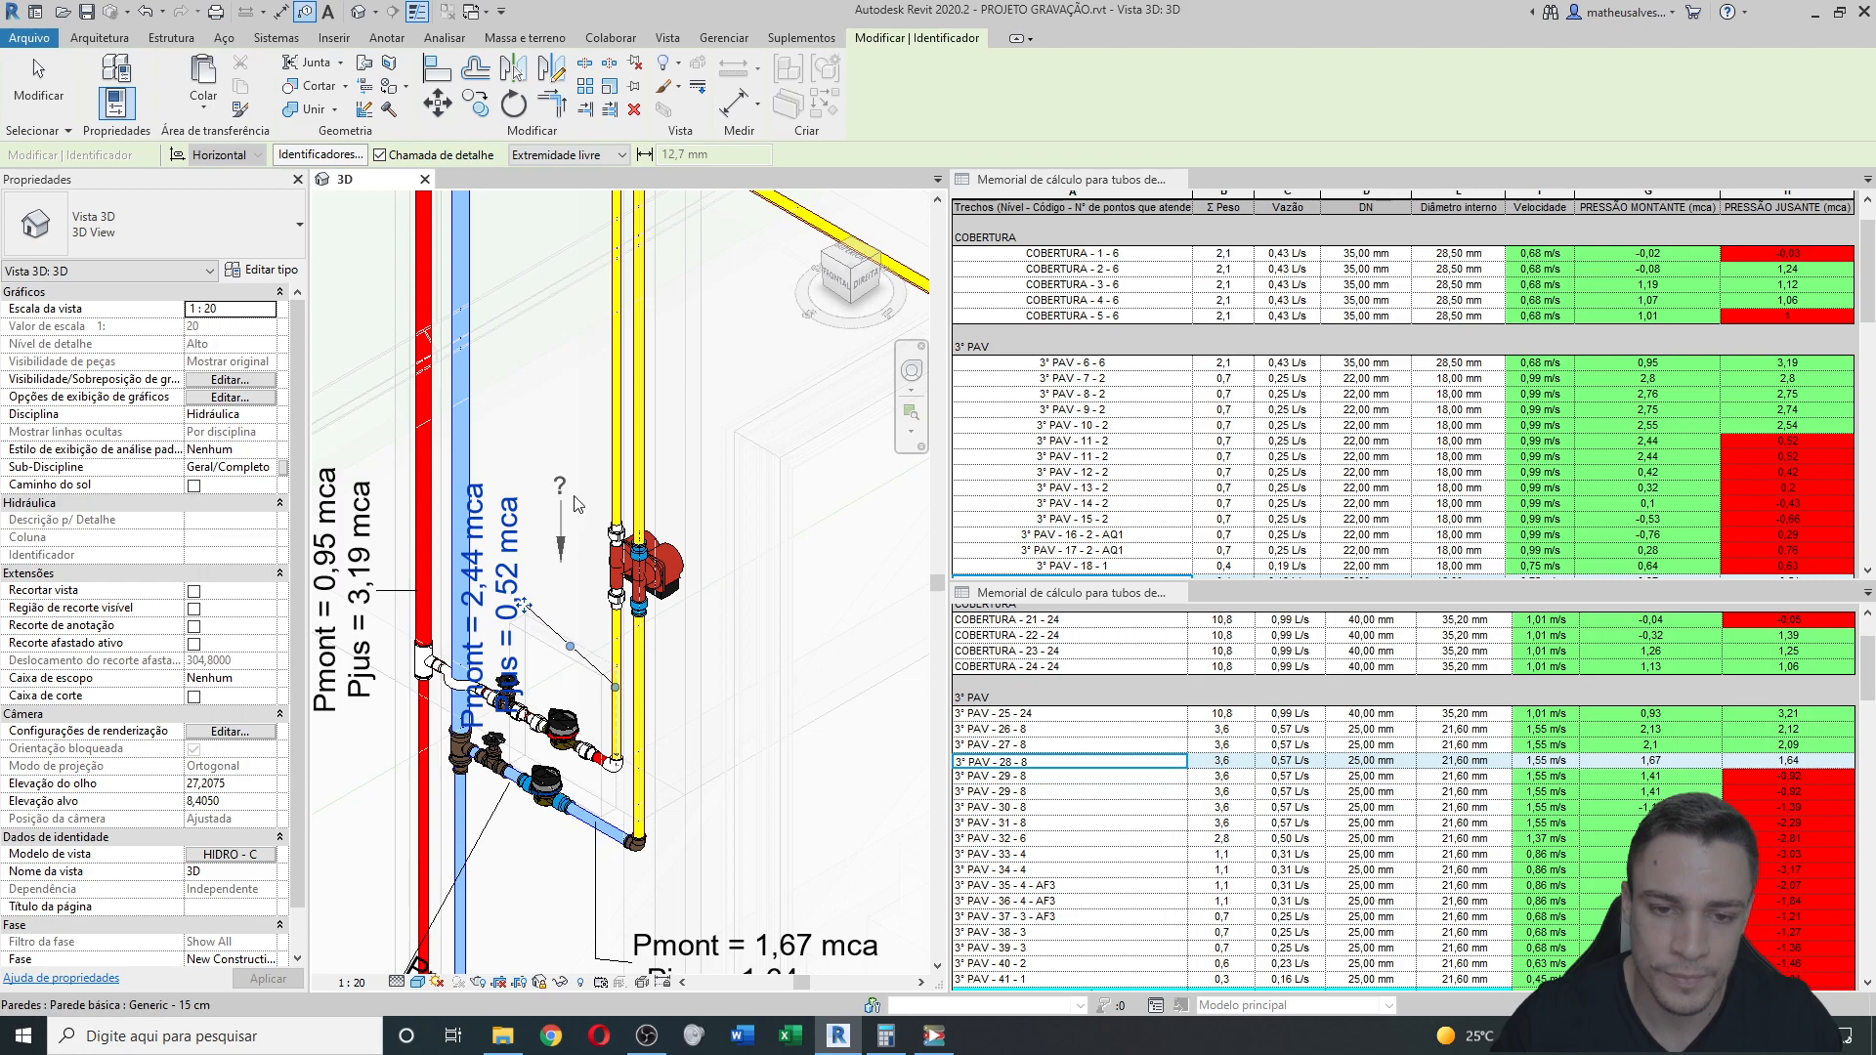
pyautogui.moveTo(616, 364); pyautogui.dragTo(627, 477, button='middle')
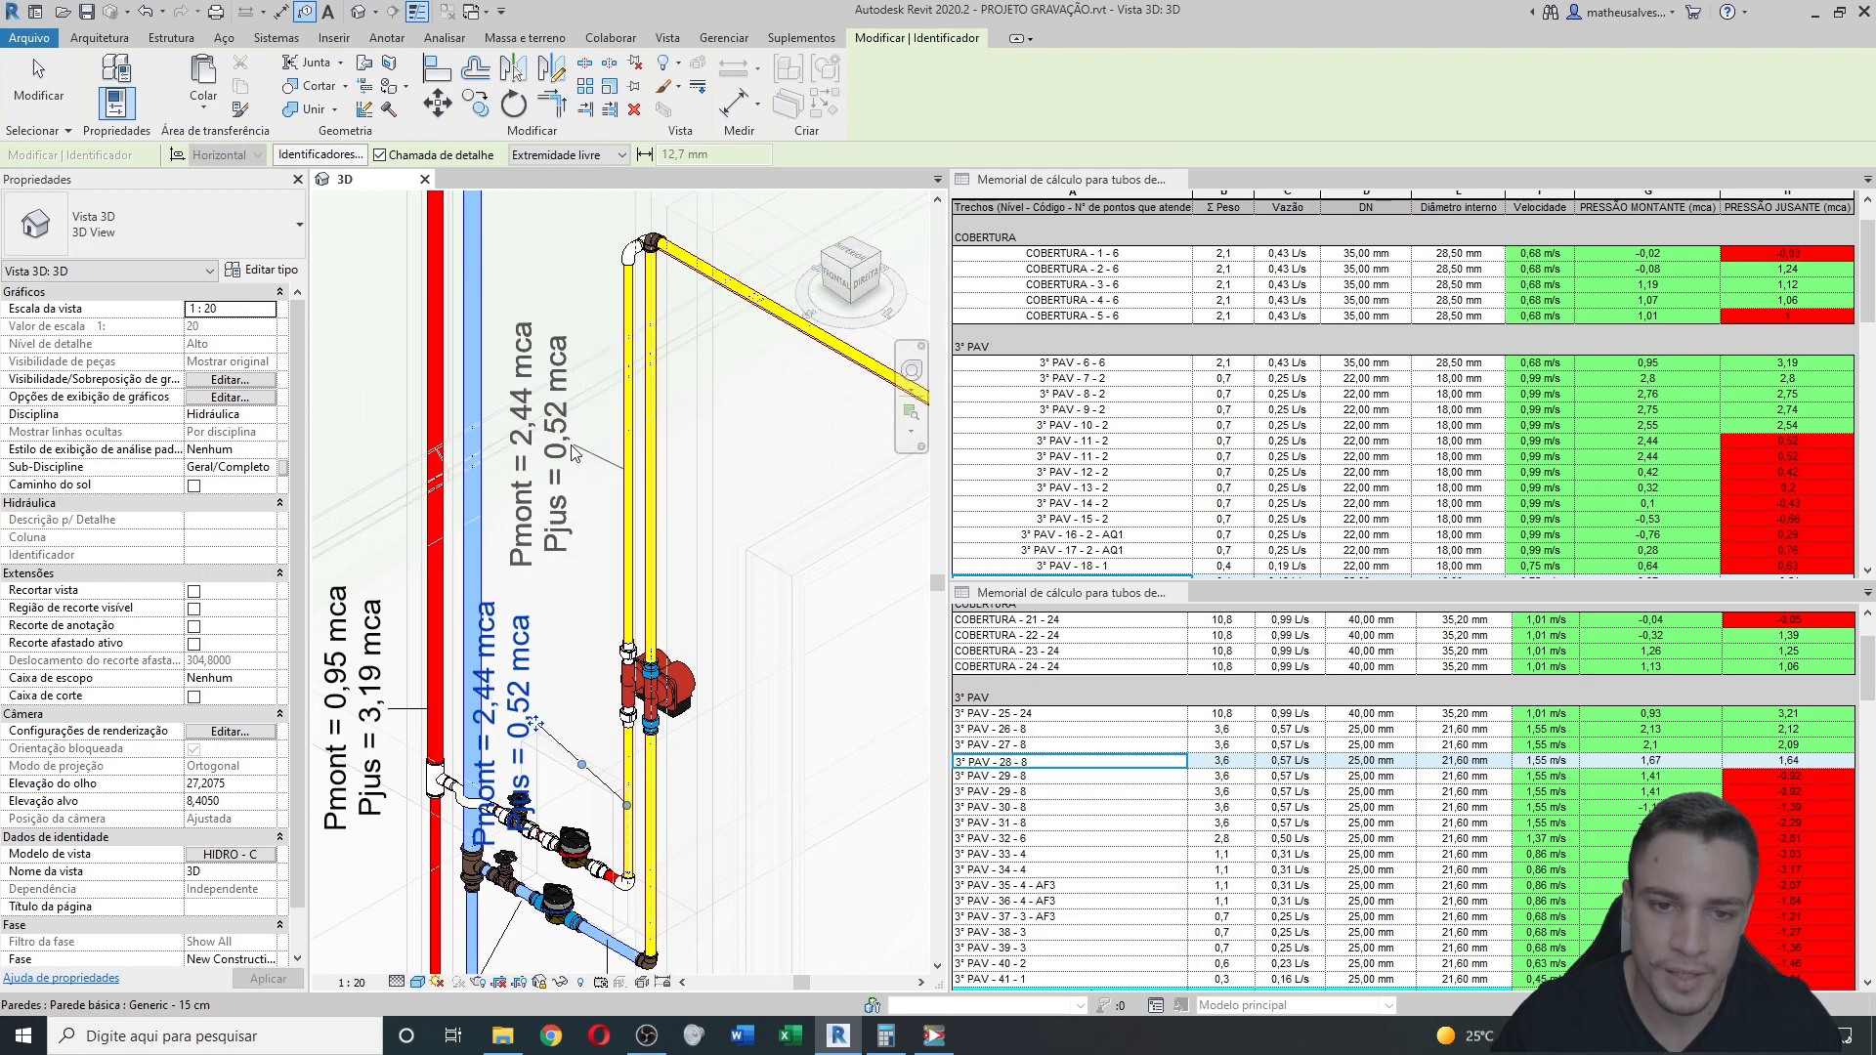
# Tag the vertical cold water pipe with pressure tags below and above its pressurizer and end tagging.
pyautogui.moveTo(845, 554); pyautogui.dragTo(742, 361, button='middle')
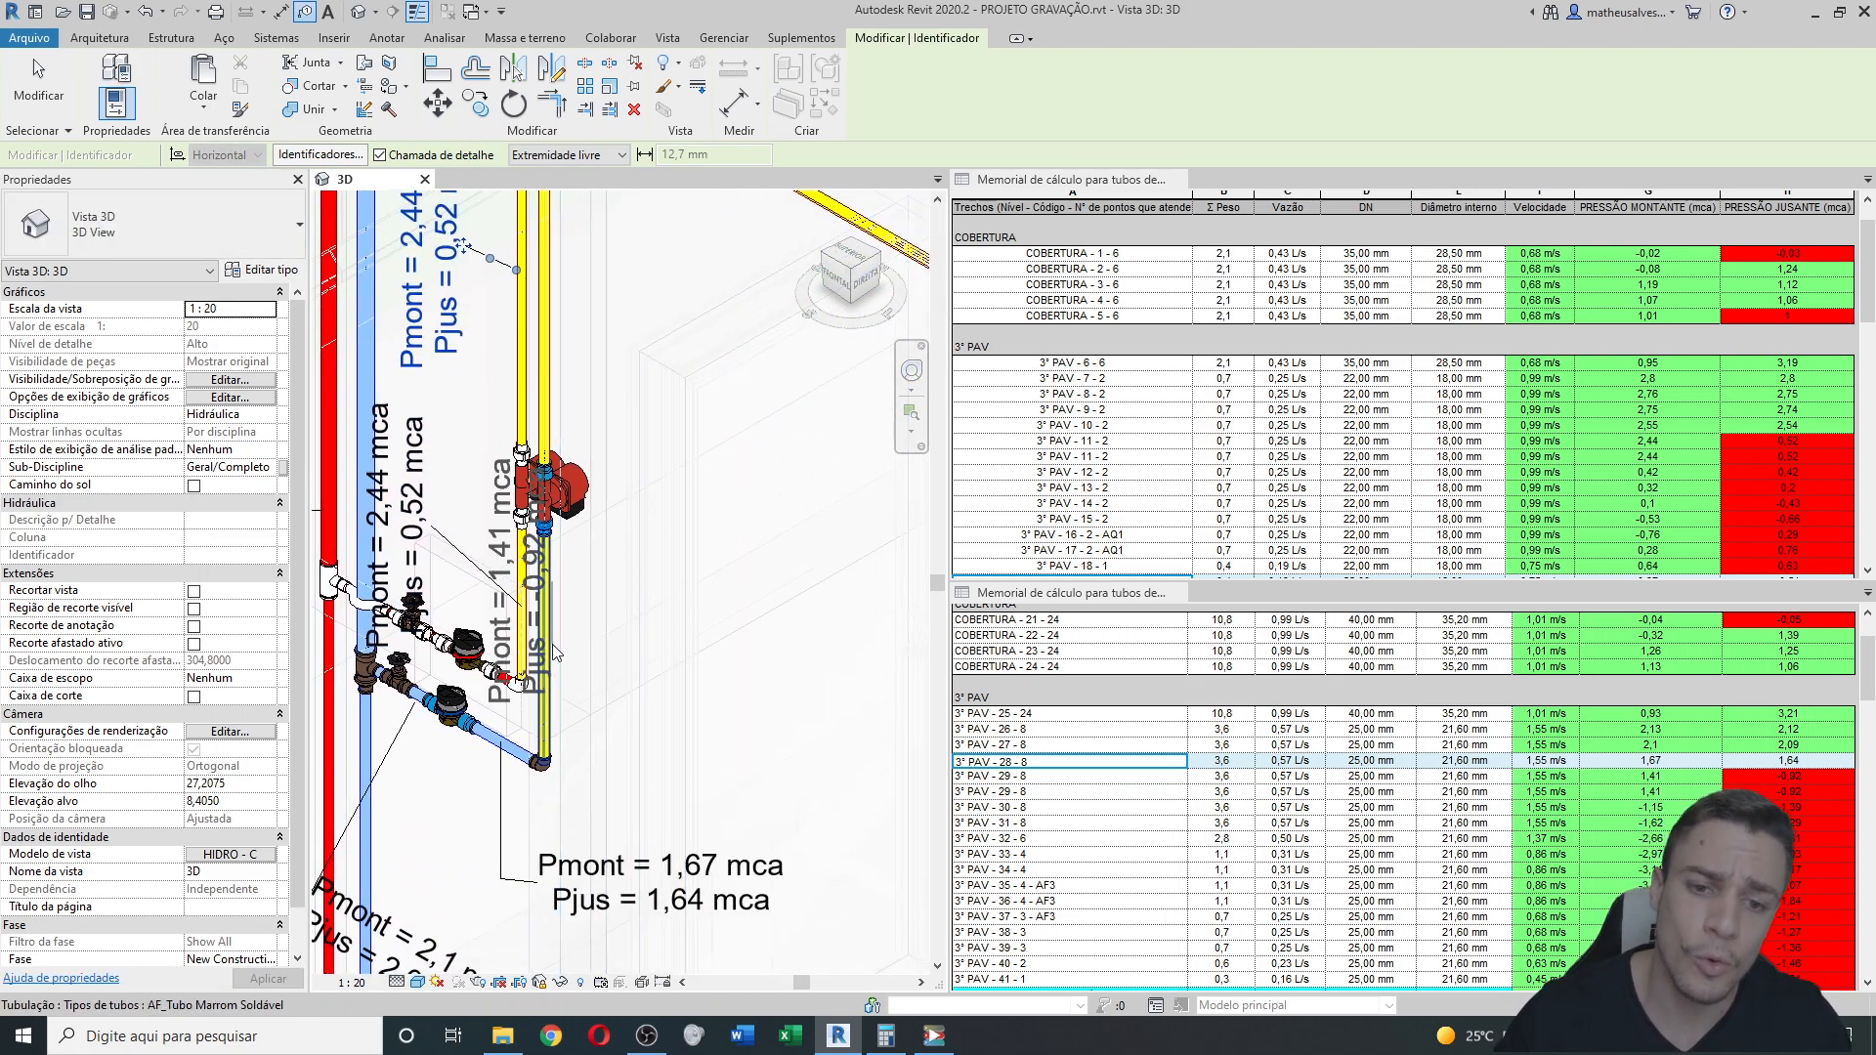
pyautogui.click(551, 644)
pyautogui.click(614, 657)
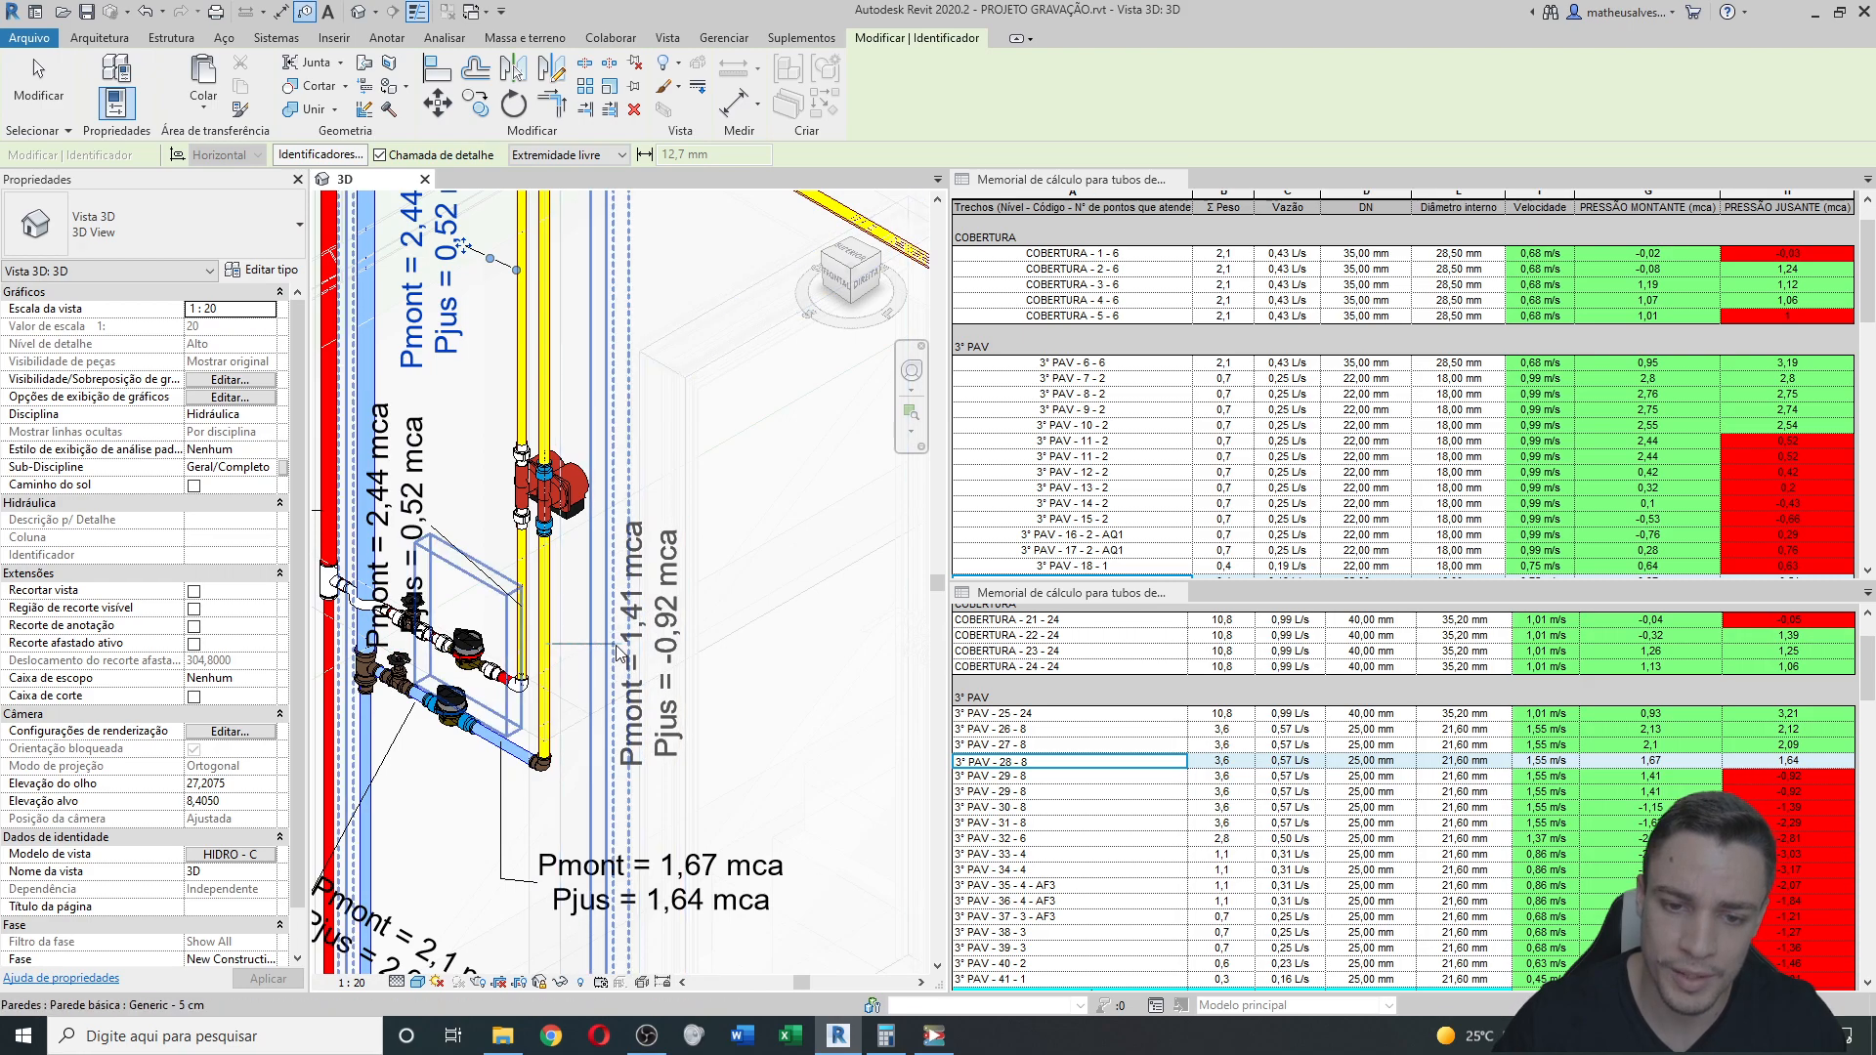
pyautogui.moveTo(569, 323); pyautogui.dragTo(559, 467, button='middle')
pyautogui.click(537, 444)
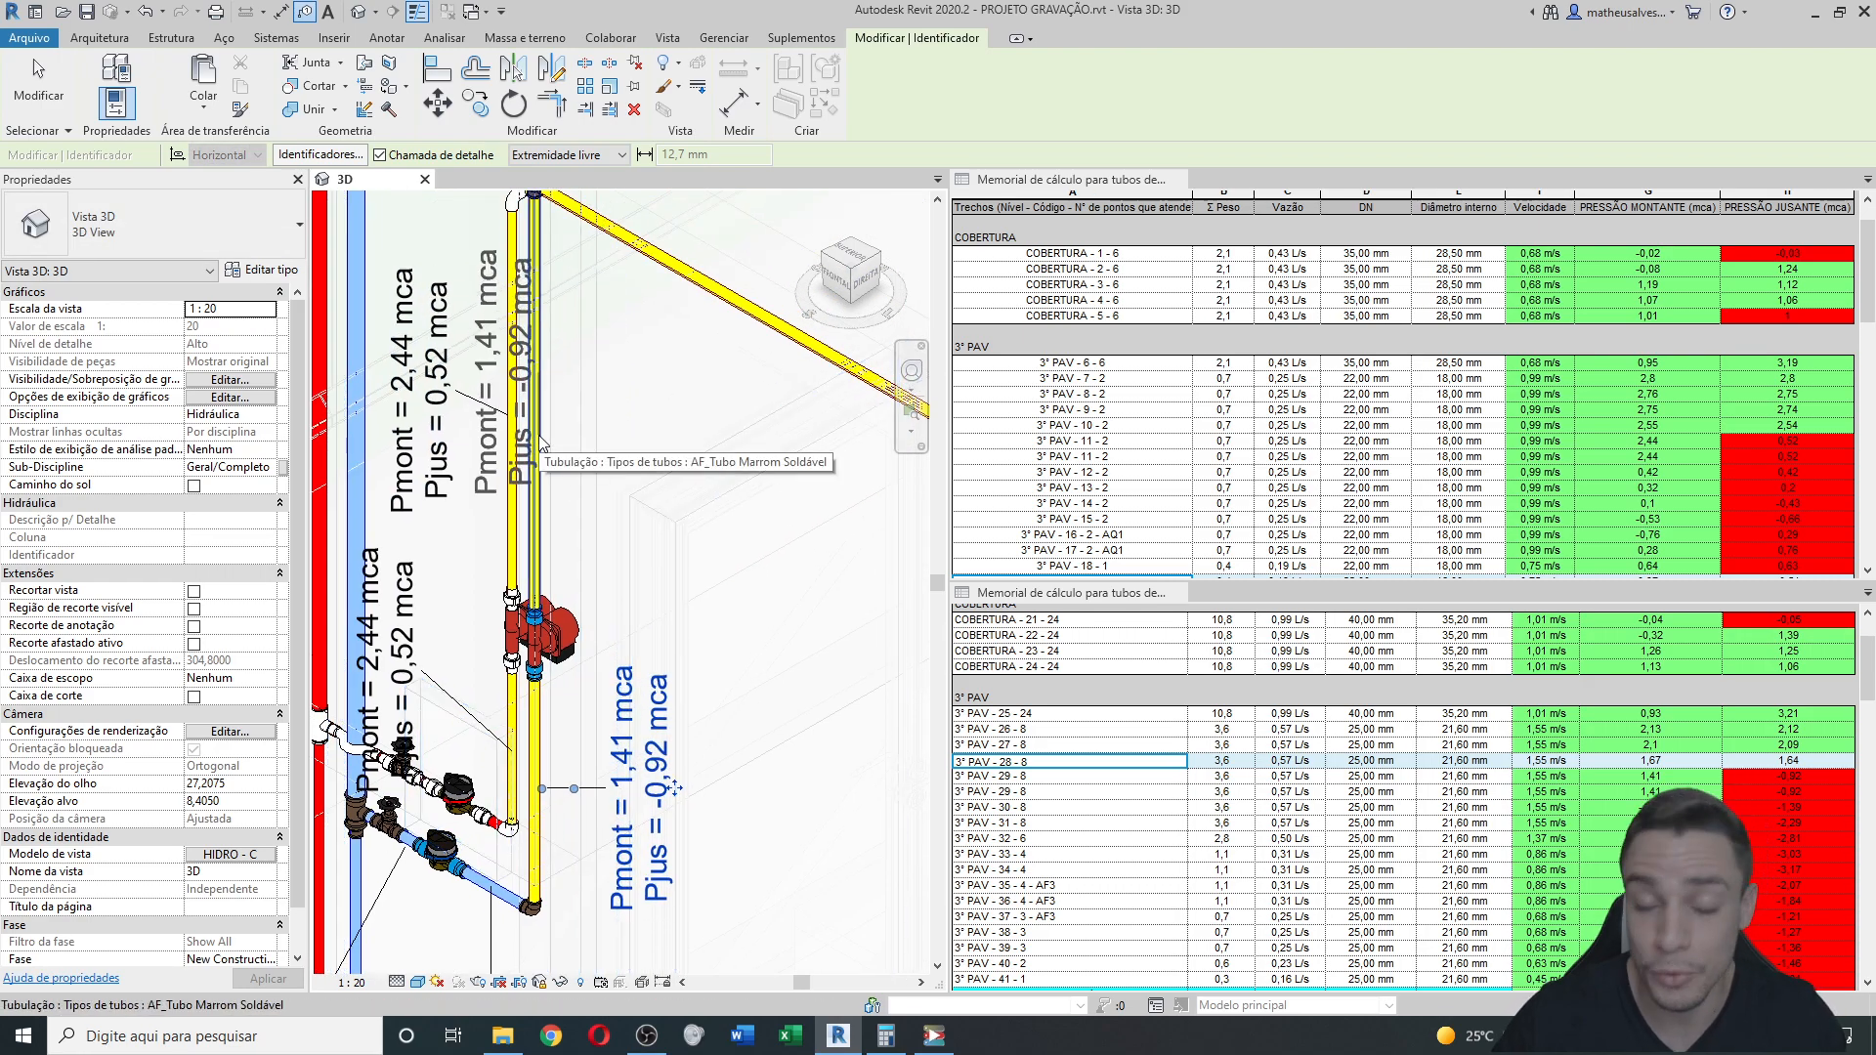
pyautogui.click(603, 446)
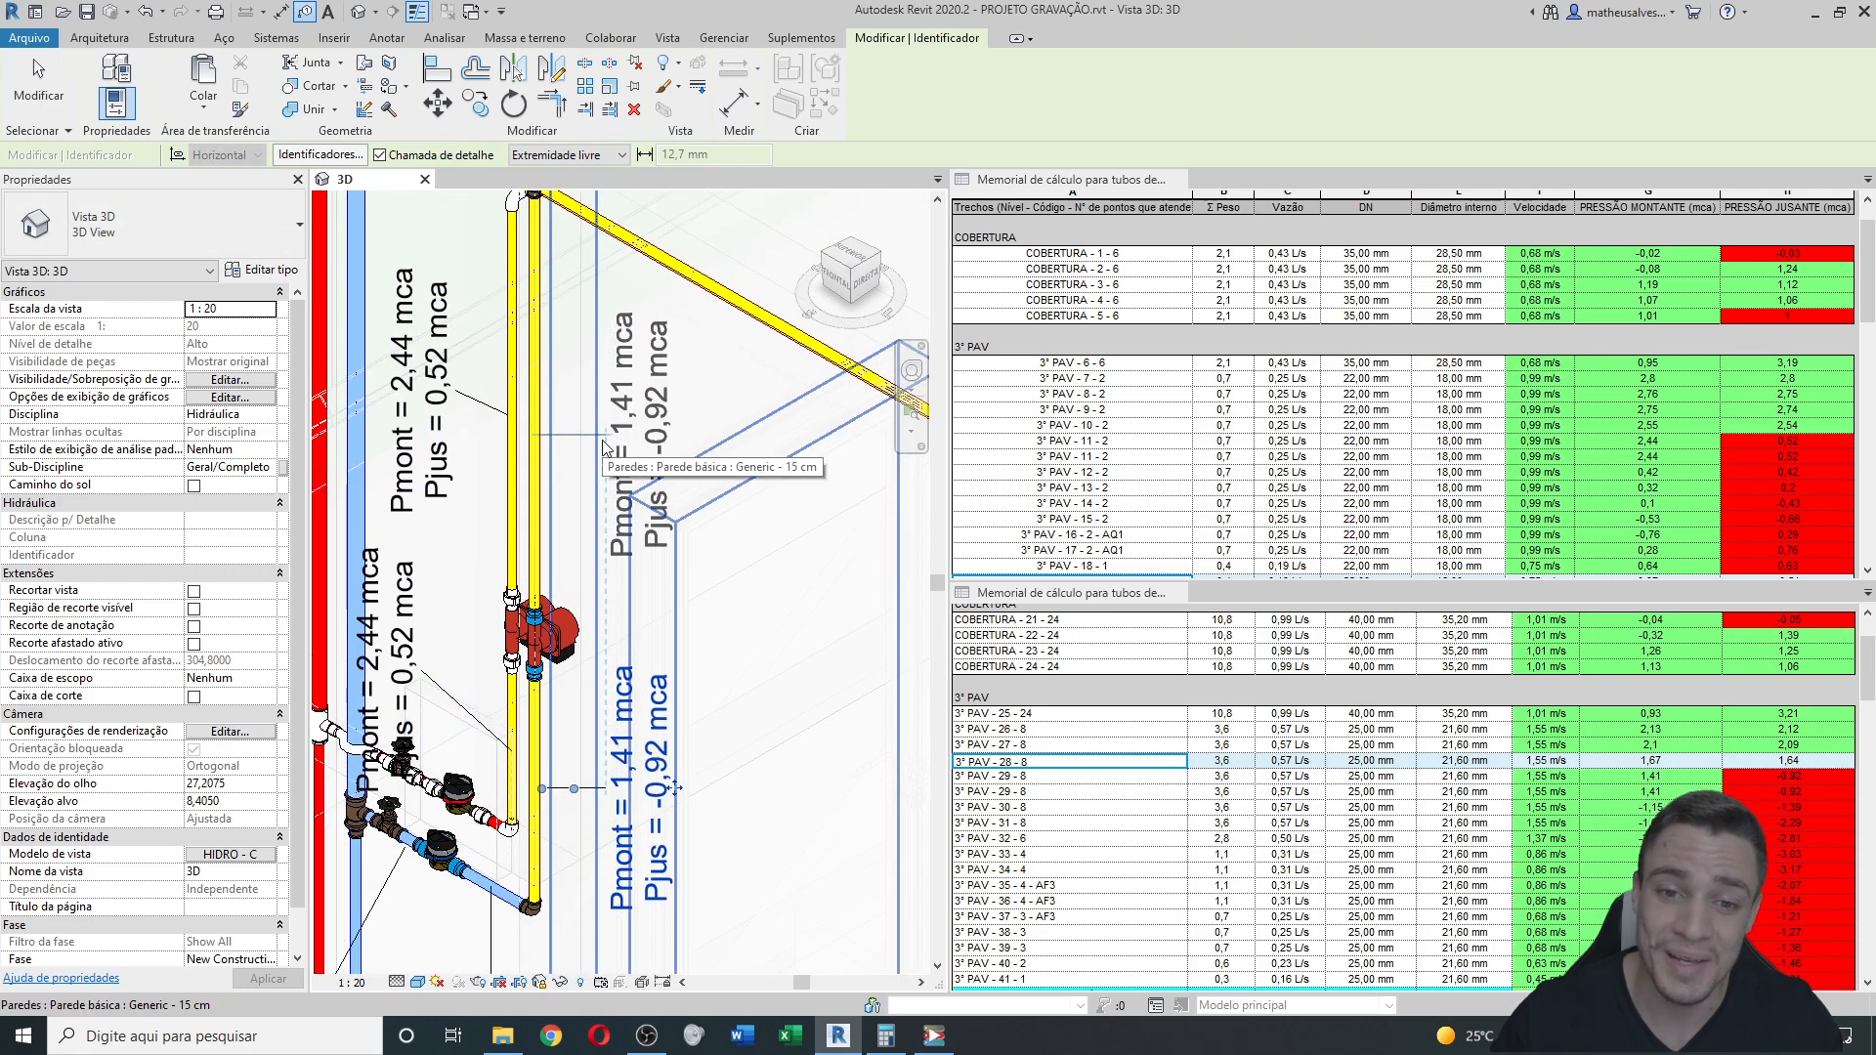
pyautogui.press('Escape')
pyautogui.press('Escape')
# Recalculate the pressures with the PRESSÃO_AF_AQ_TOTAL script in Dynamo Player, minimize it and examine the tags around both pressurizers.
pyautogui.scroll(-3, 677, 619)
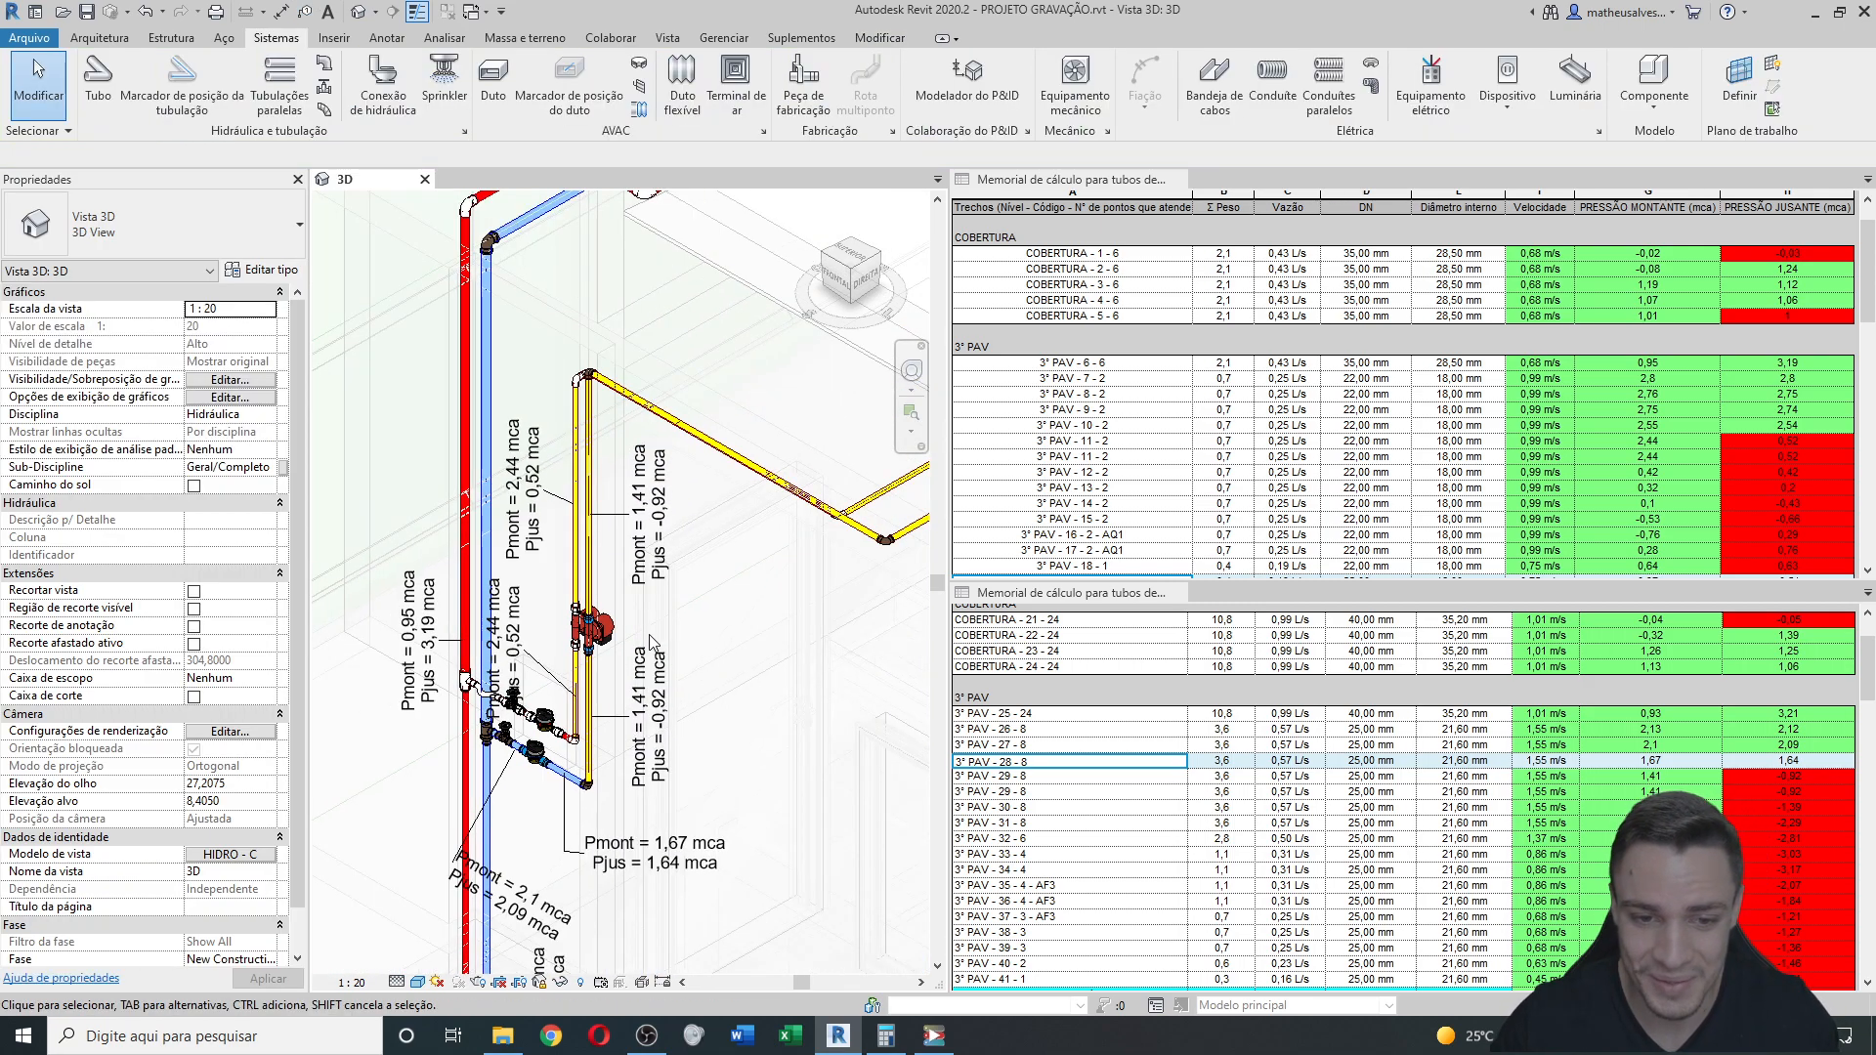
pyautogui.scroll(2, 534, 660)
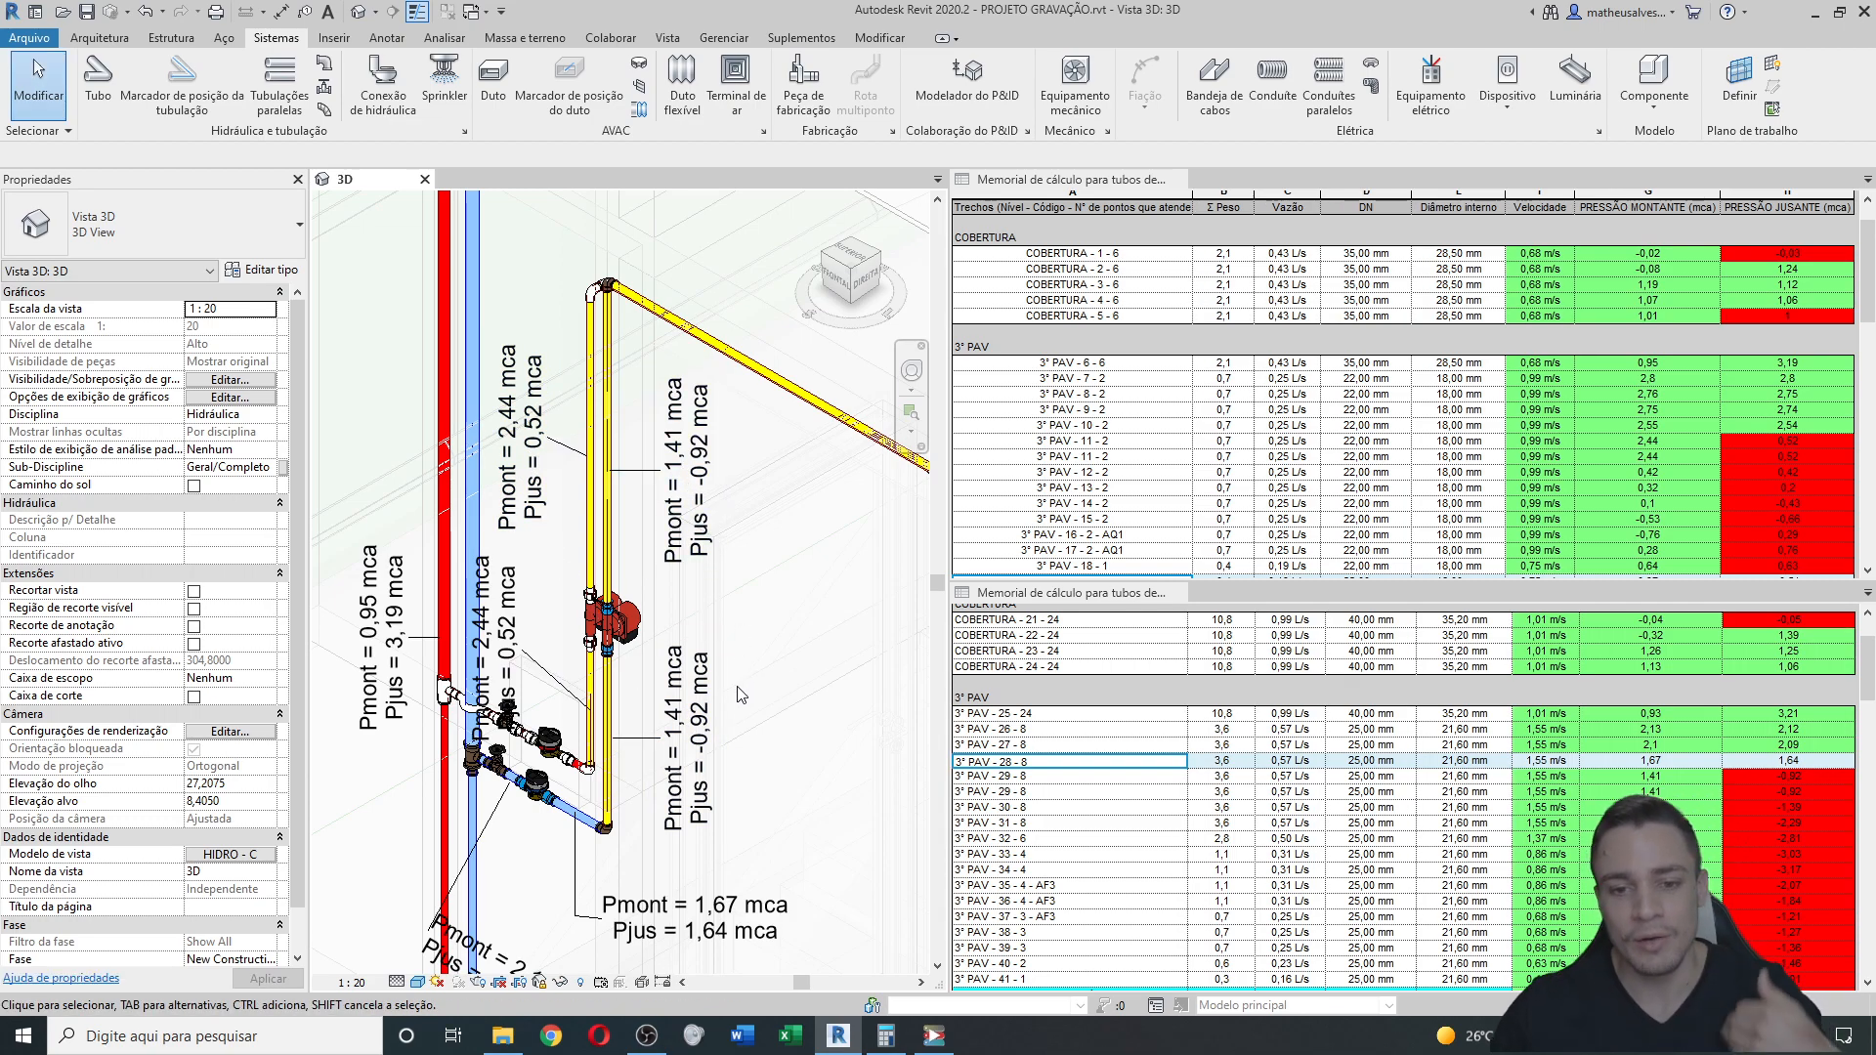
pyautogui.click(935, 1036)
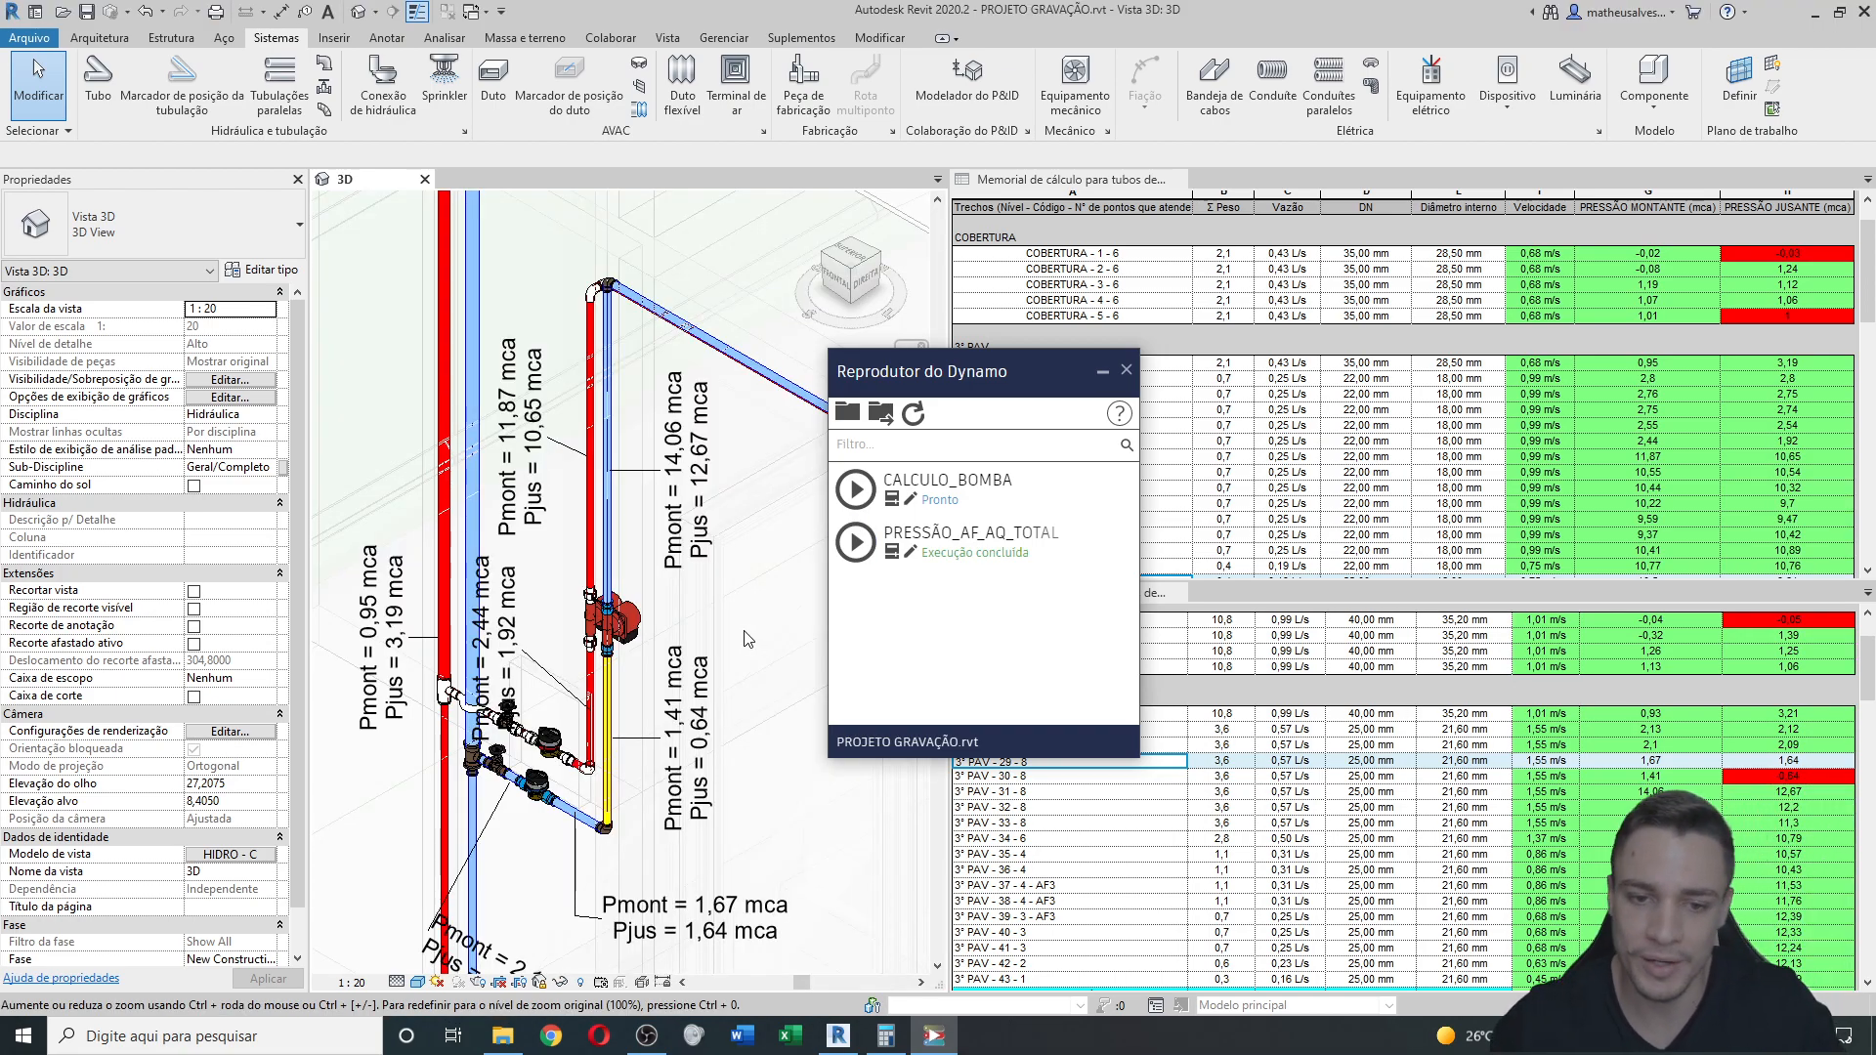
pyautogui.click(1103, 374)
pyautogui.scroll(3, 631, 826)
pyautogui.moveTo(630, 819); pyautogui.dragTo(573, 644, button='middle')
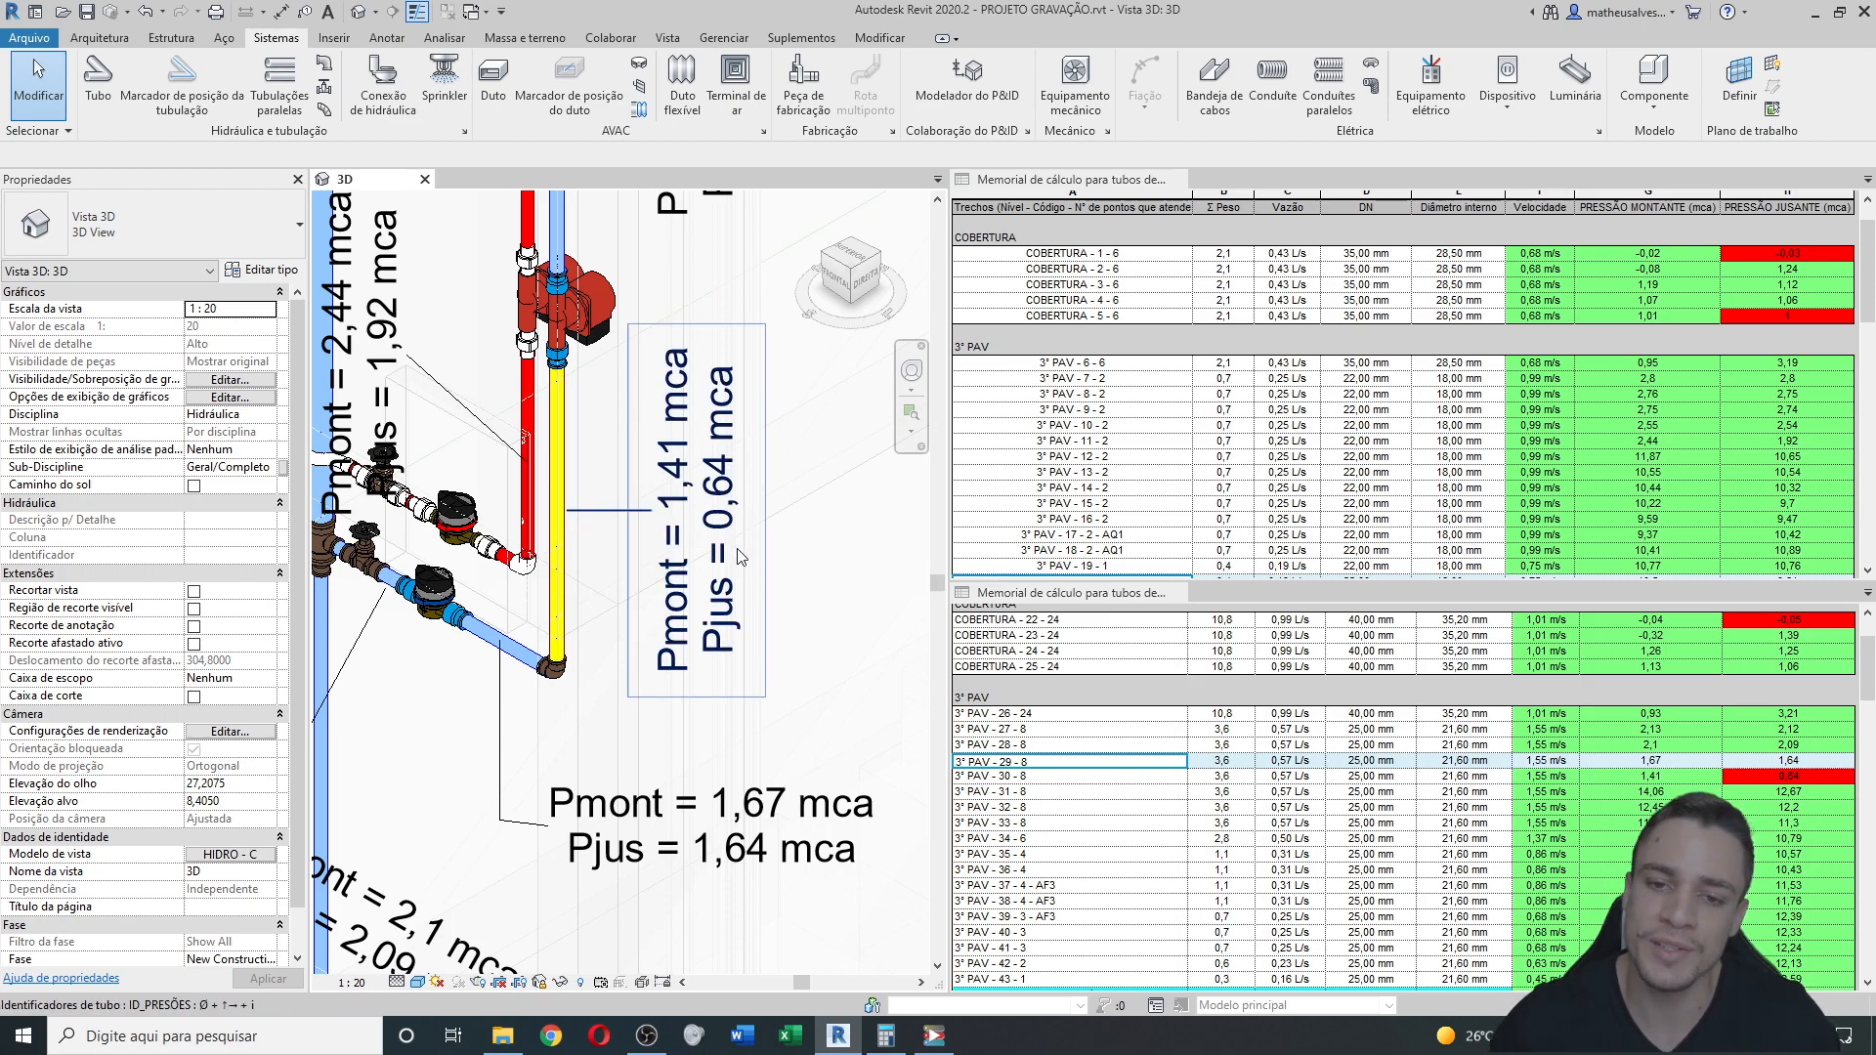
pyautogui.moveTo(740, 524); pyautogui.dragTo(601, 689, button='middle')
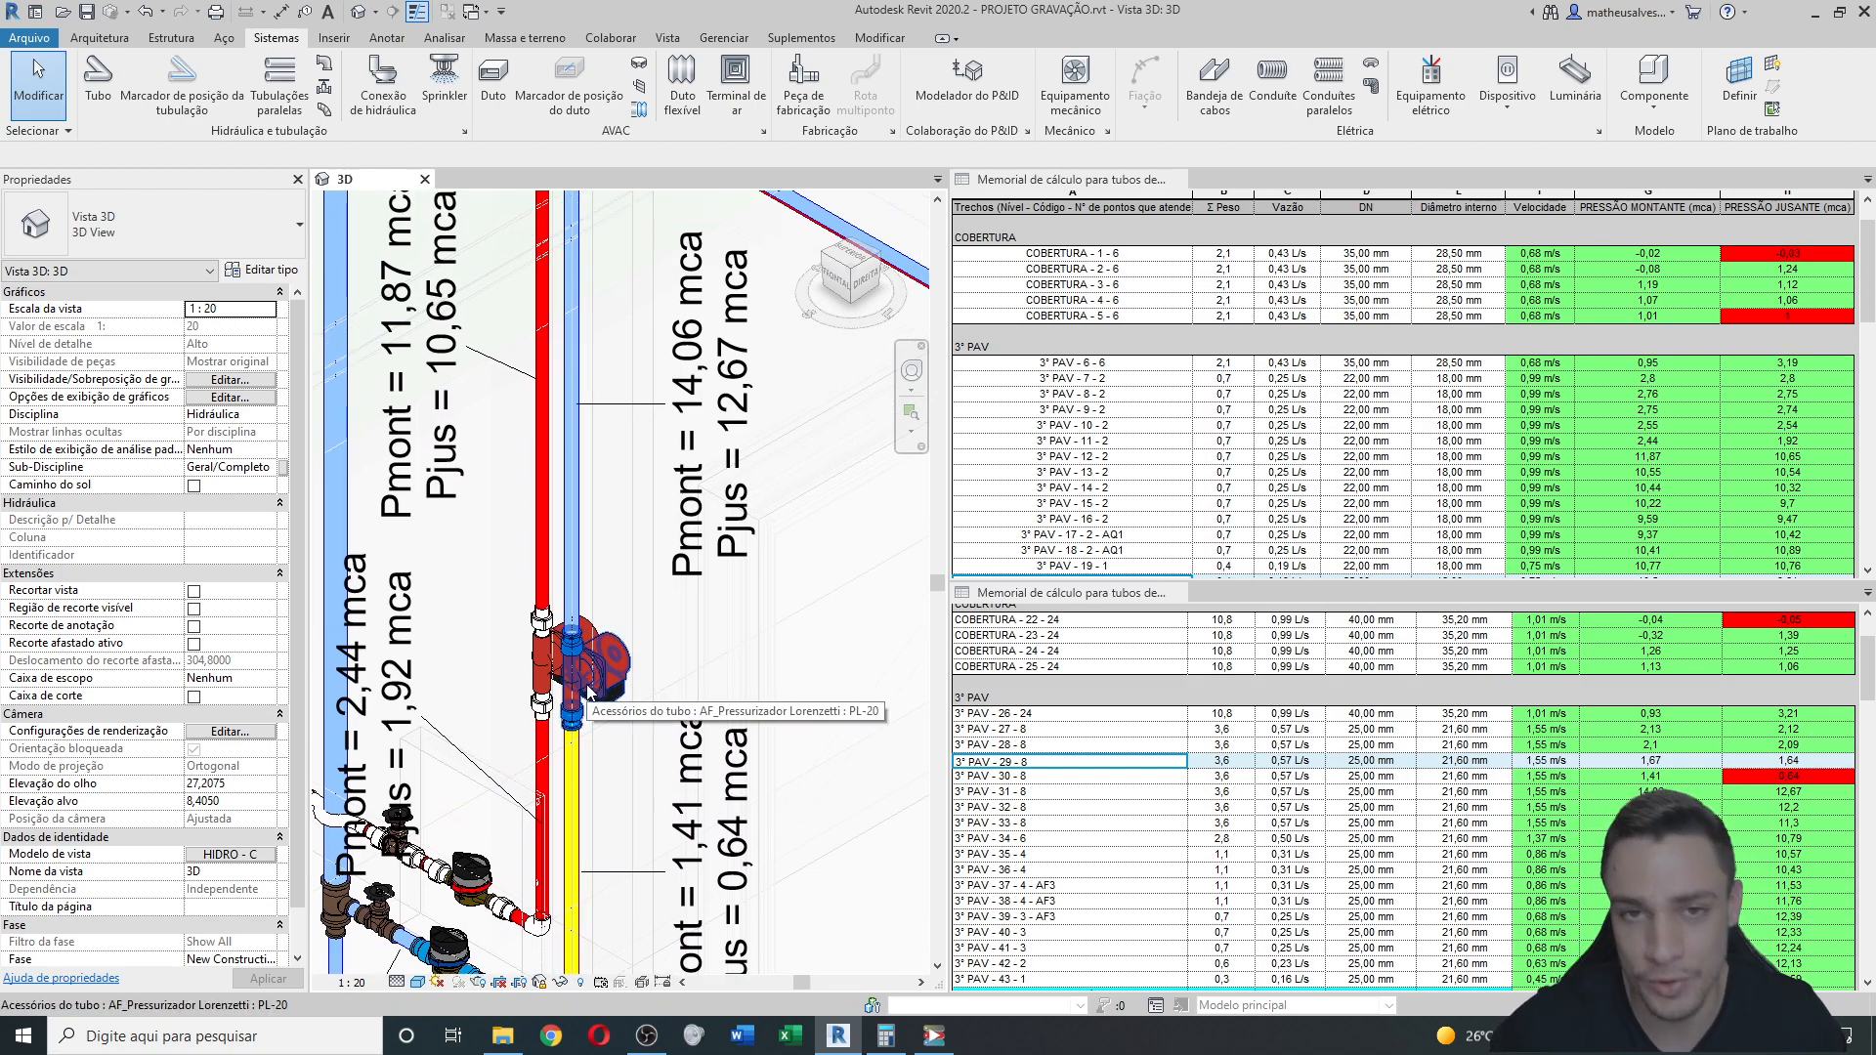
pyautogui.scroll(-2, 596, 630)
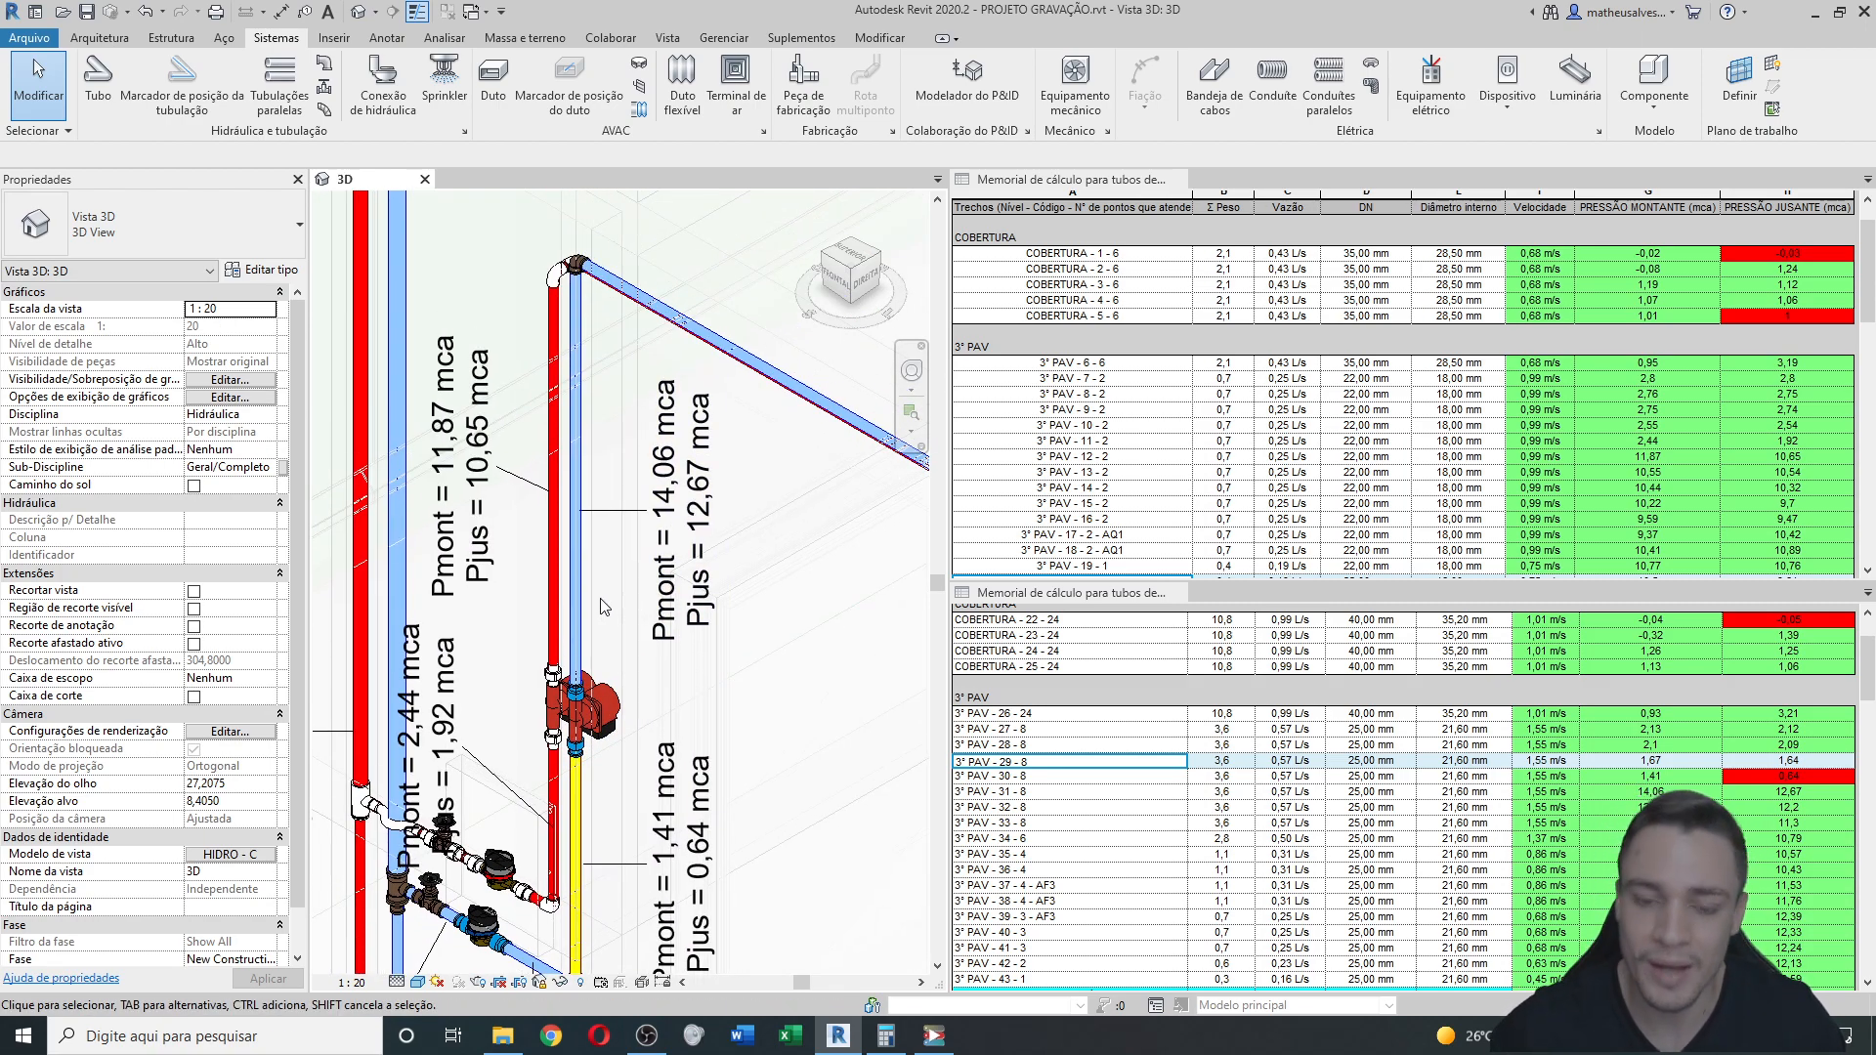
# Select the cold water pressurizer to read its head, switch to Calculator and compute 13,41 + 0,64.
pyautogui.moveTo(628, 637); pyautogui.dragTo(639, 559, button='middle')
pyautogui.click(617, 662)
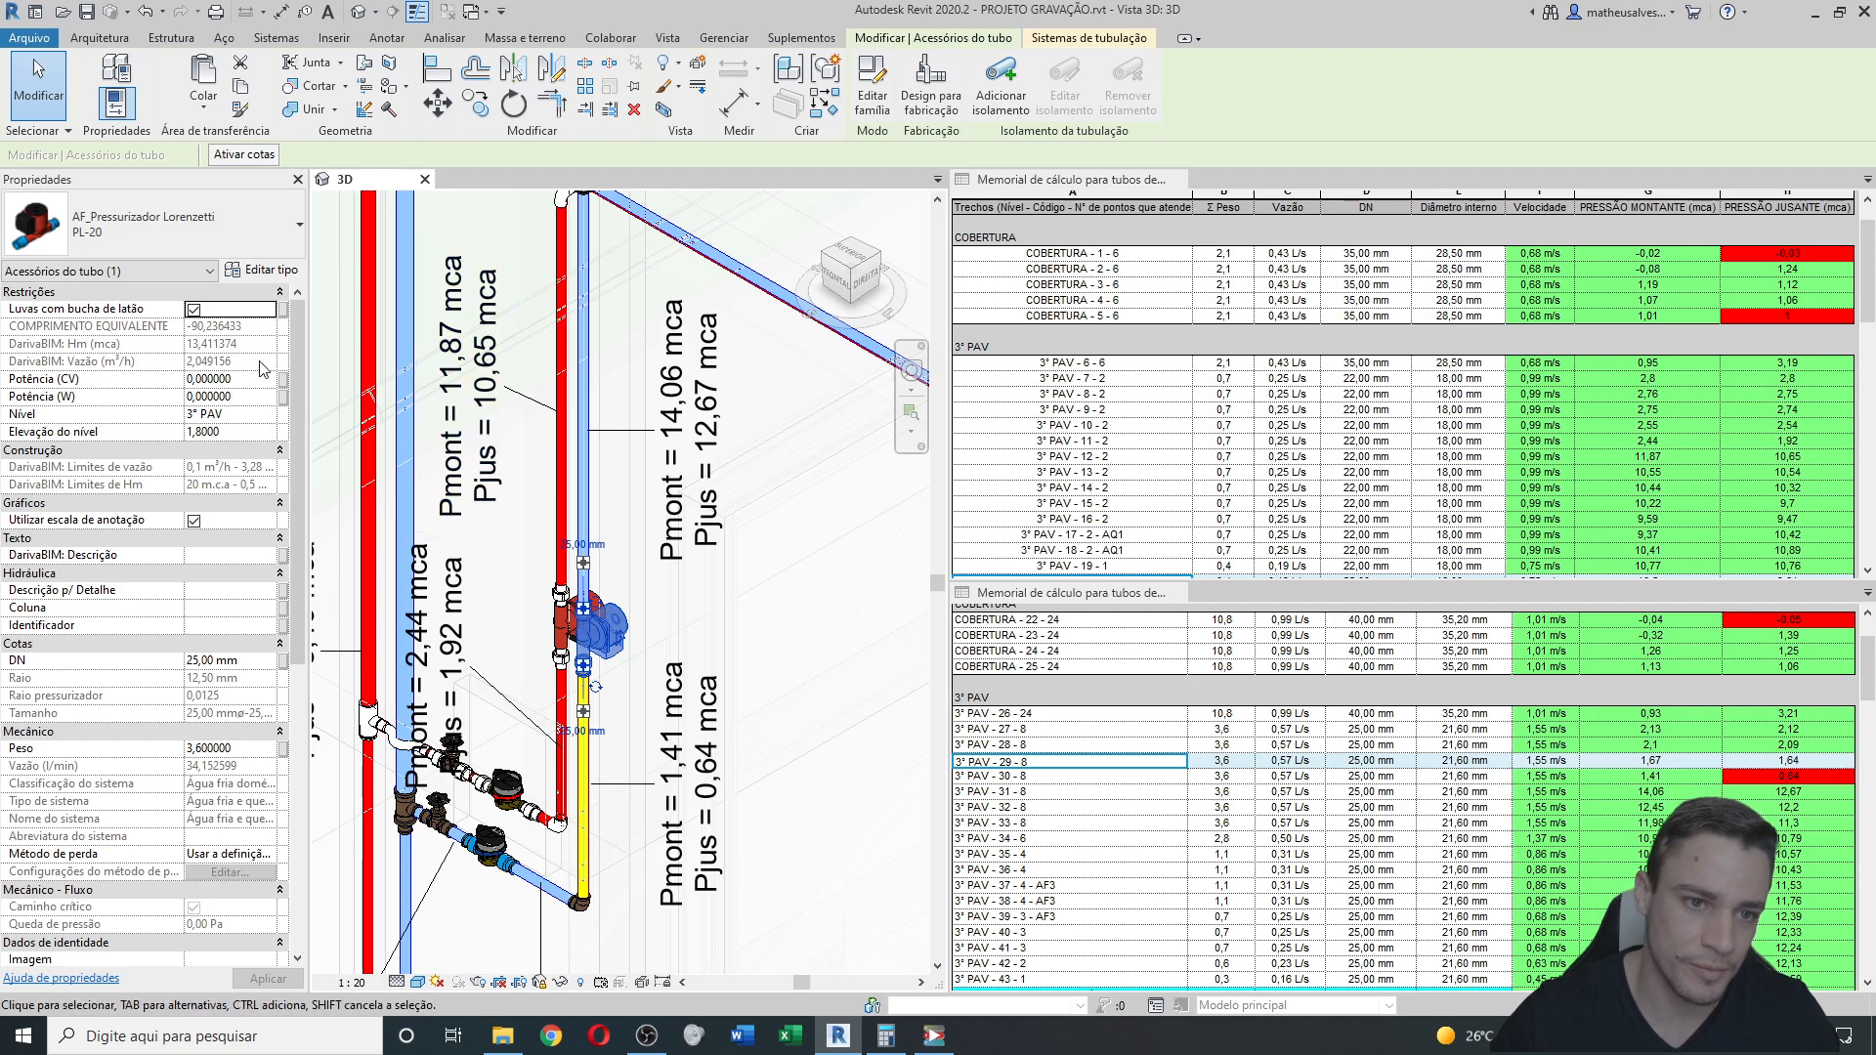
pyautogui.click(876, 1039)
pyautogui.click(1129, 384)
pyautogui.write('13,41')
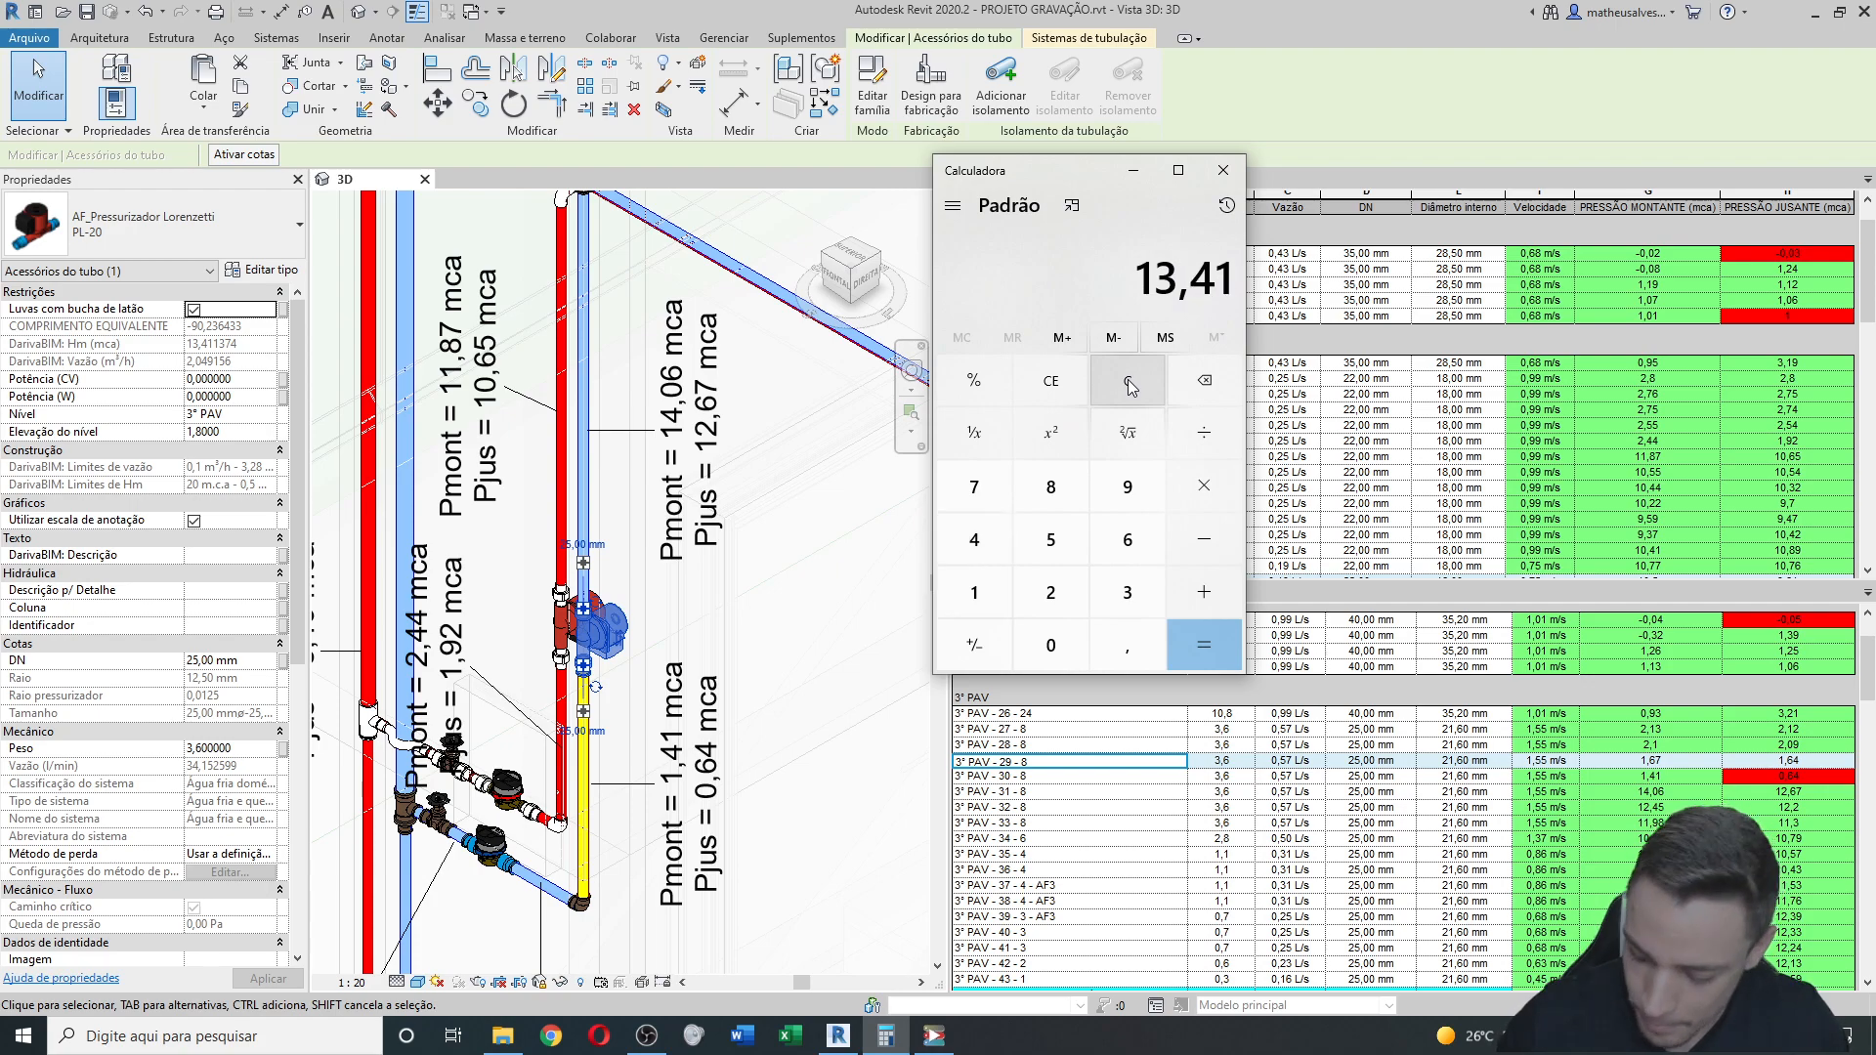
pyautogui.write(' + 0,64')
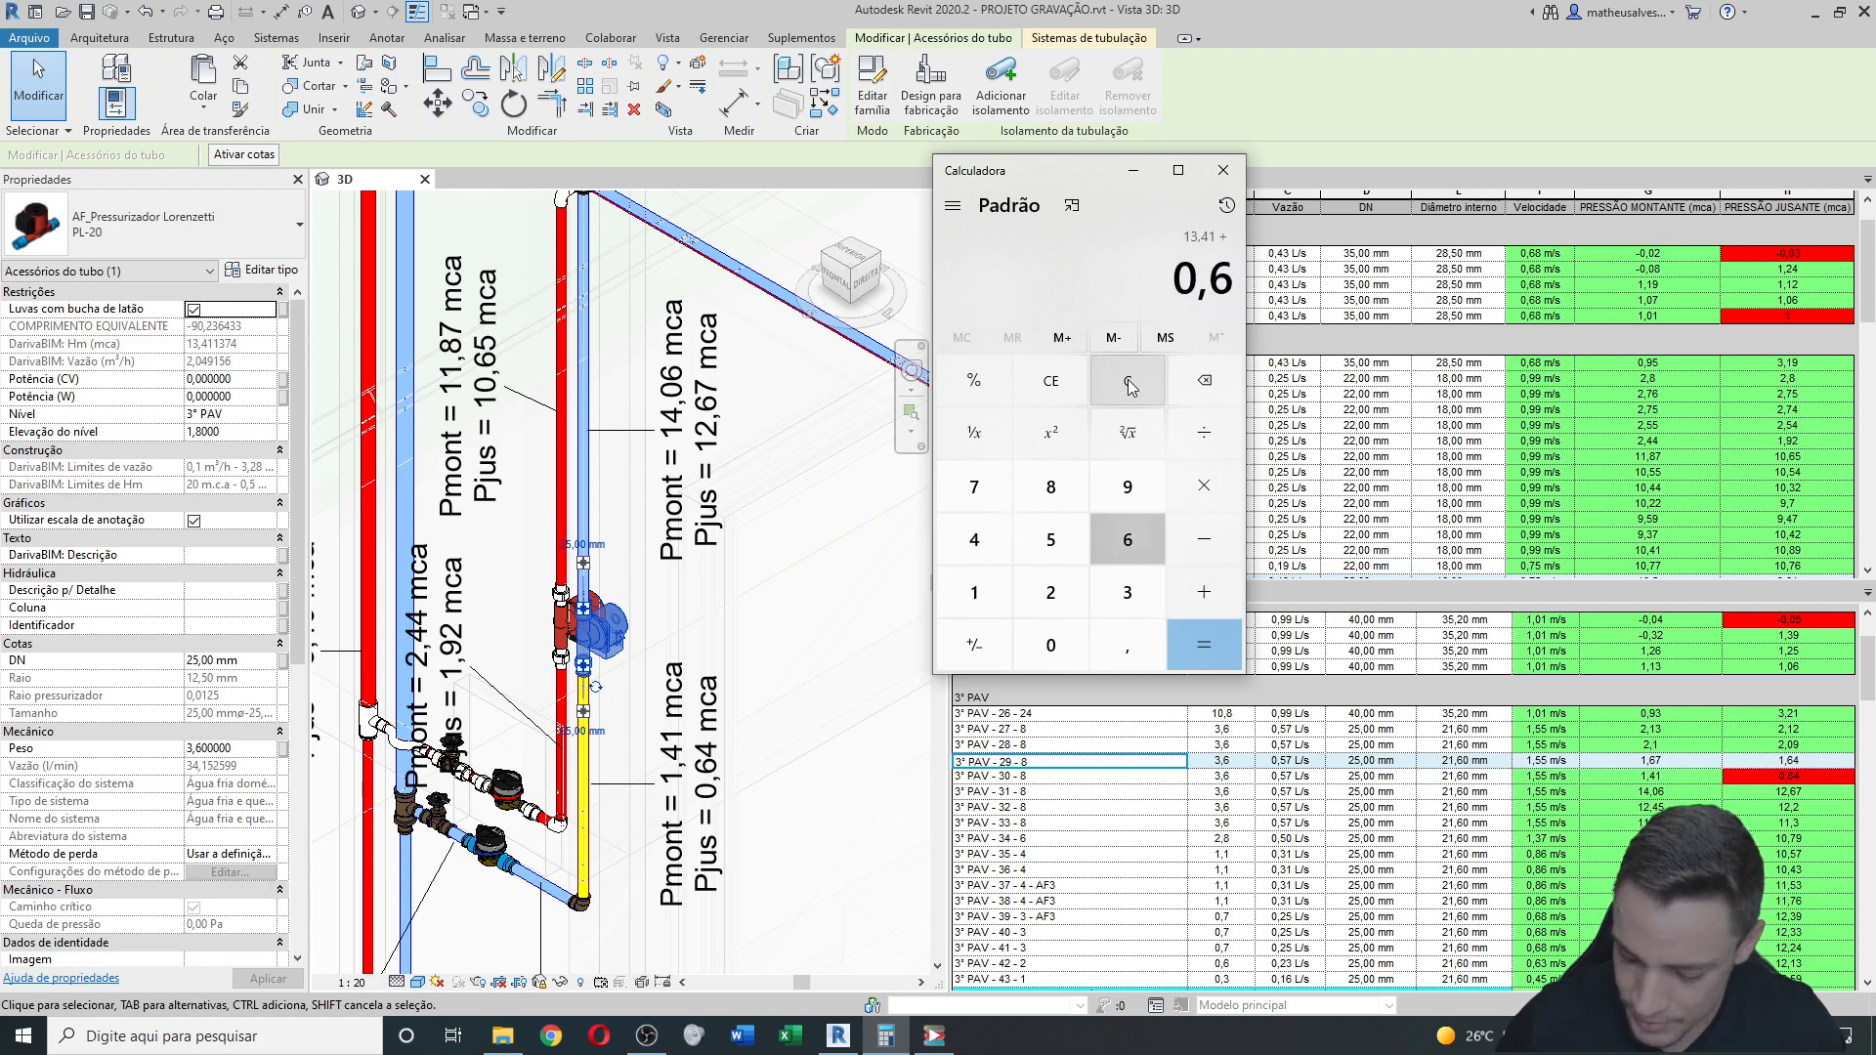
pyautogui.press('Return')
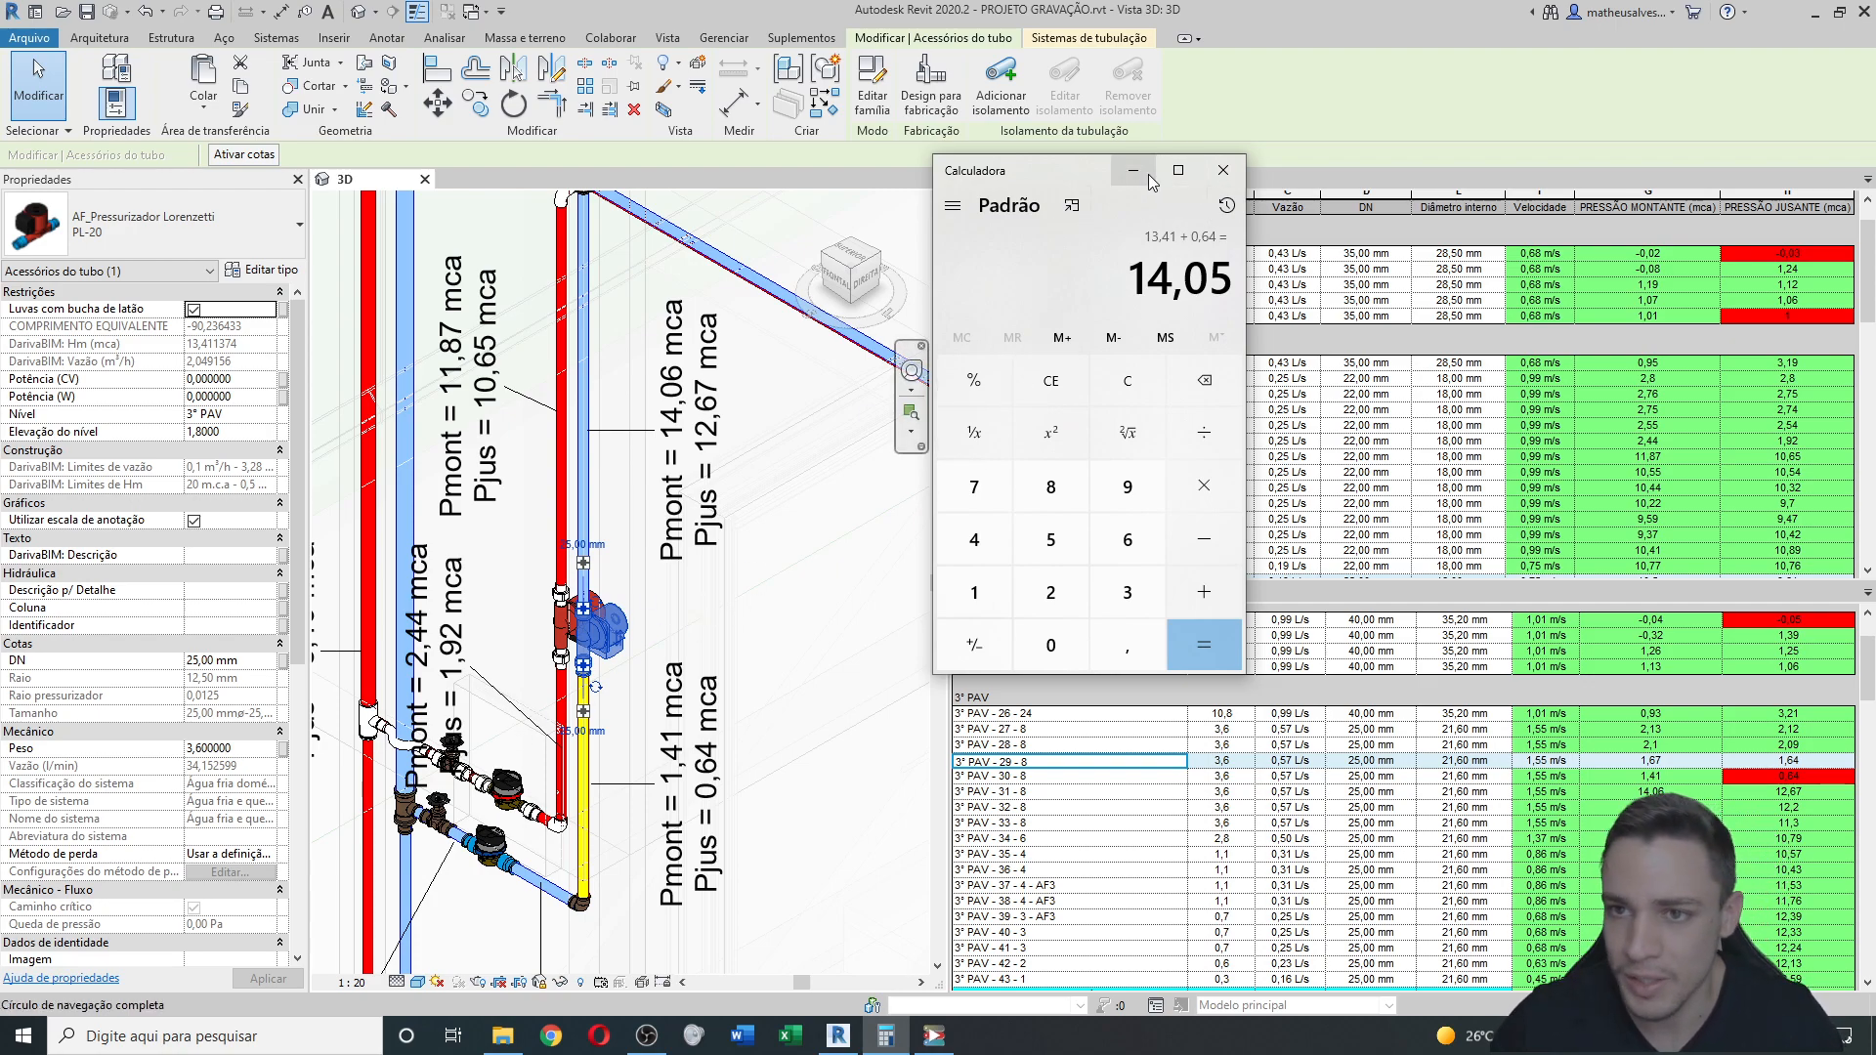
pyautogui.click(792, 611)
pyautogui.press('Escape')
# Shift the pressure tag below the hot water pressurizer slightly and select that pressurizer to inspect its head.
pyautogui.scroll(3, 630, 720)
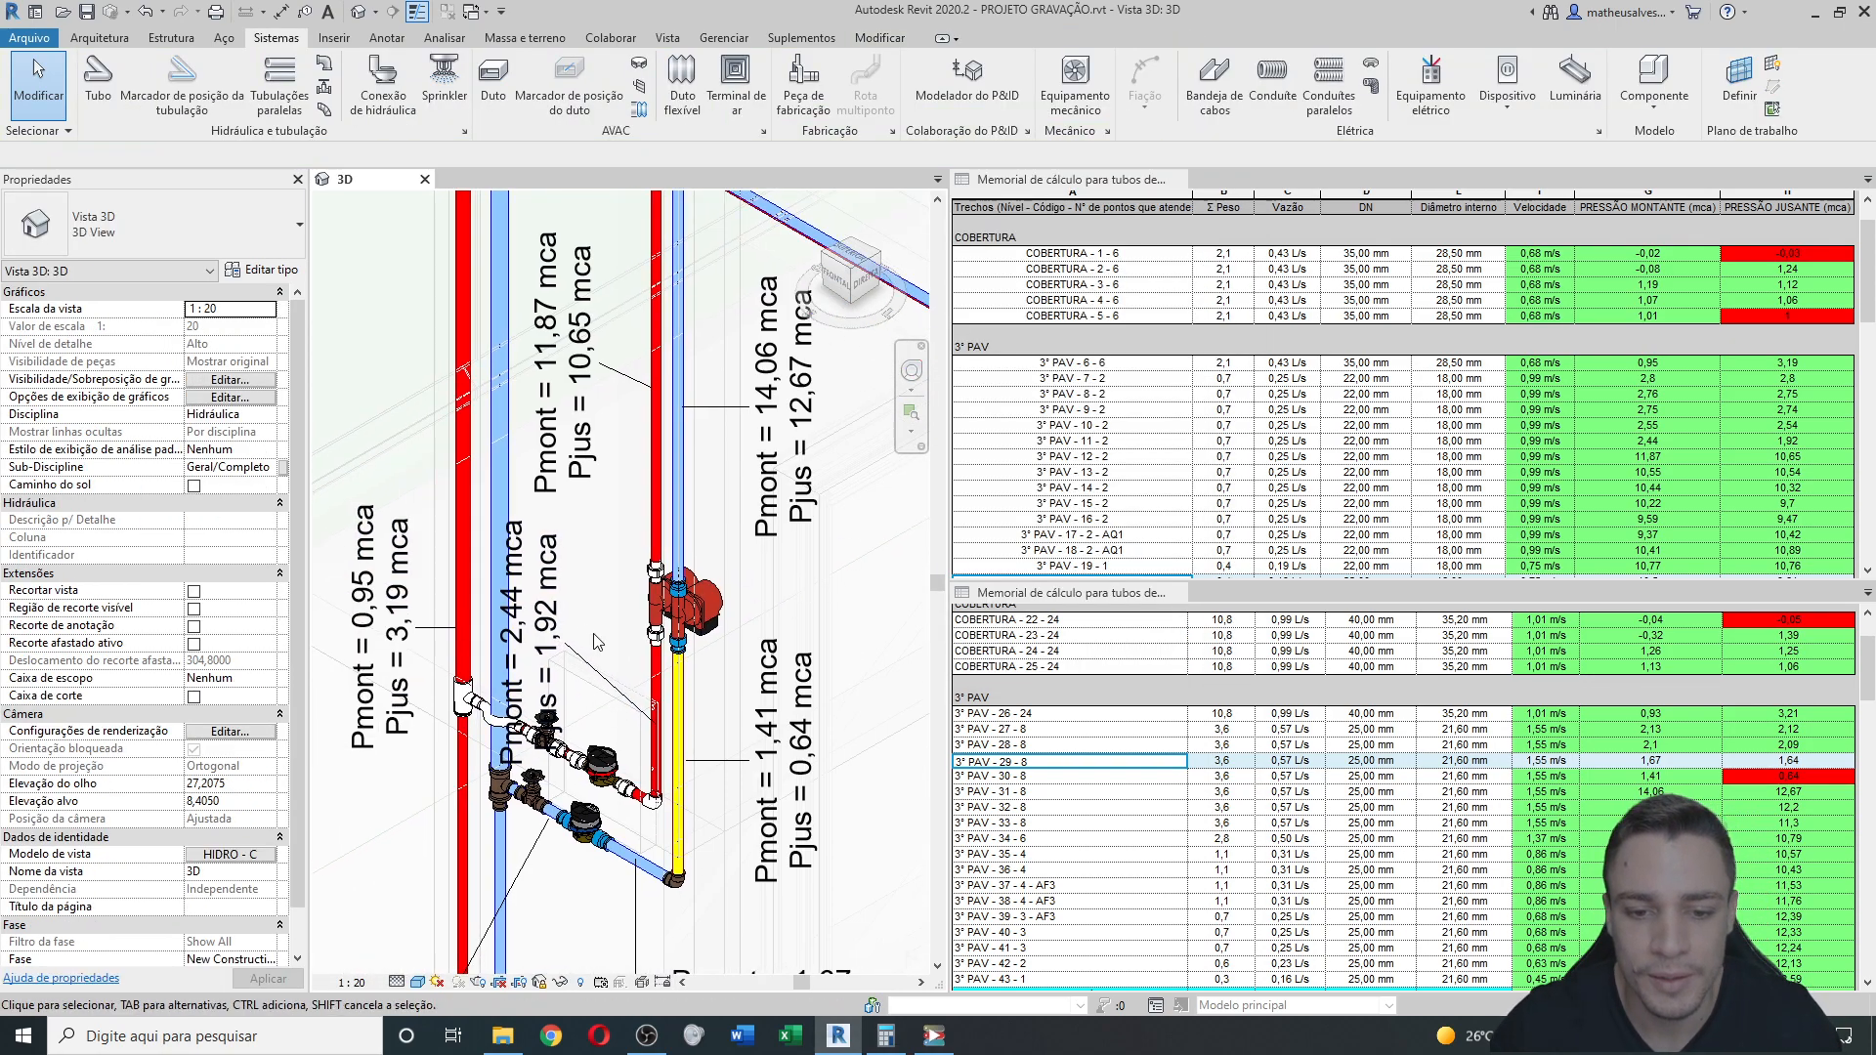
pyautogui.click(630, 684)
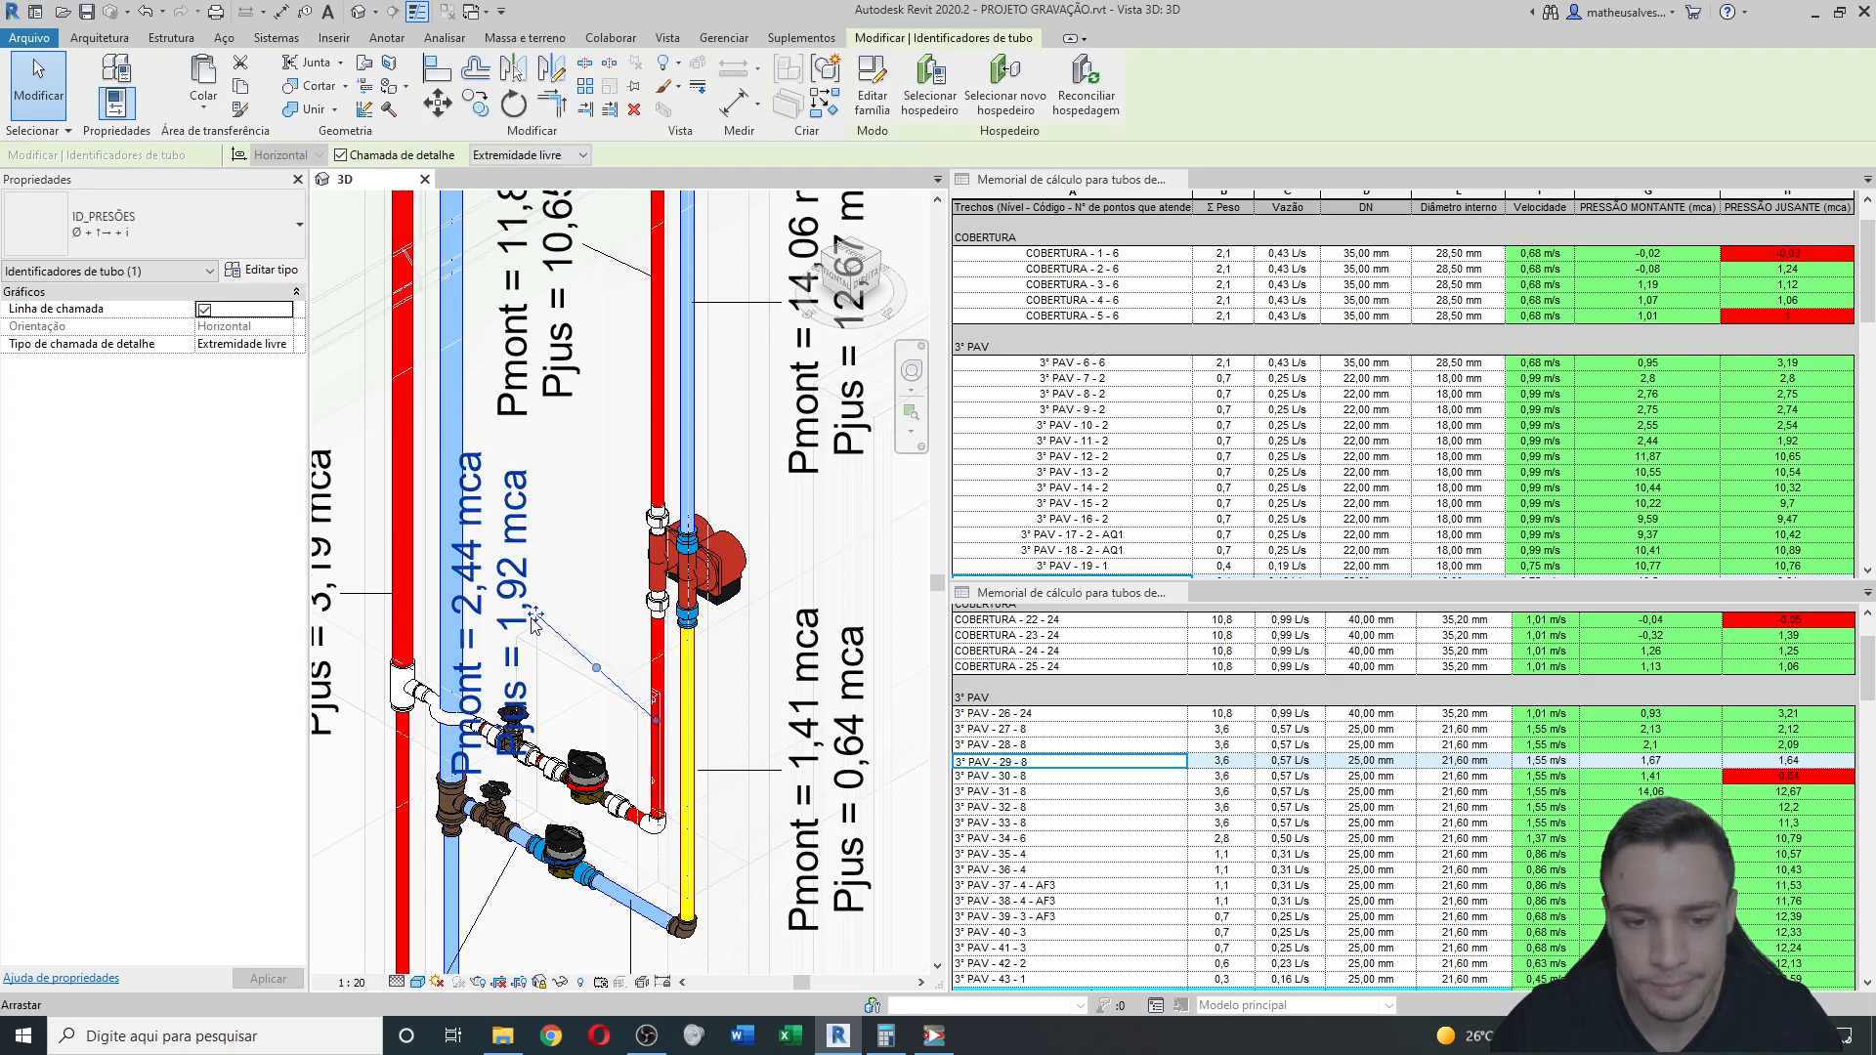
pyautogui.click(653, 601)
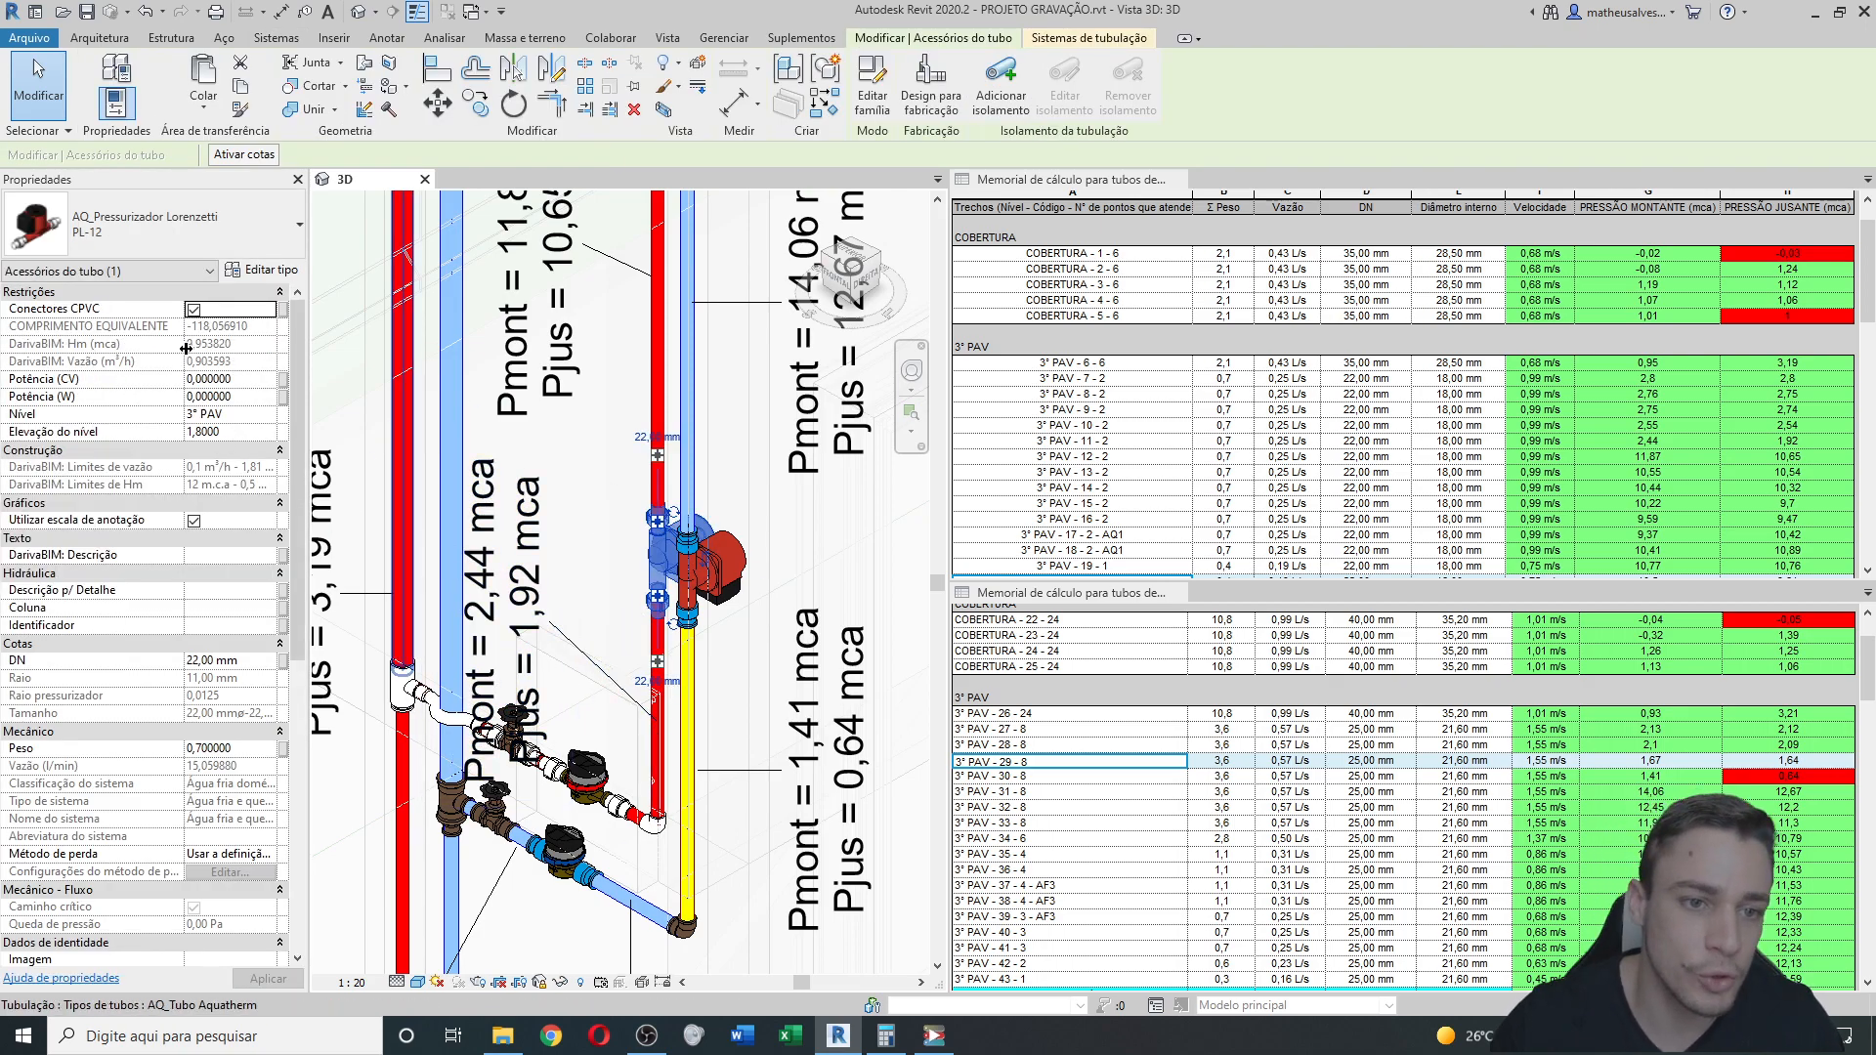
pyautogui.scroll(-1, 547, 637)
pyautogui.click(625, 666)
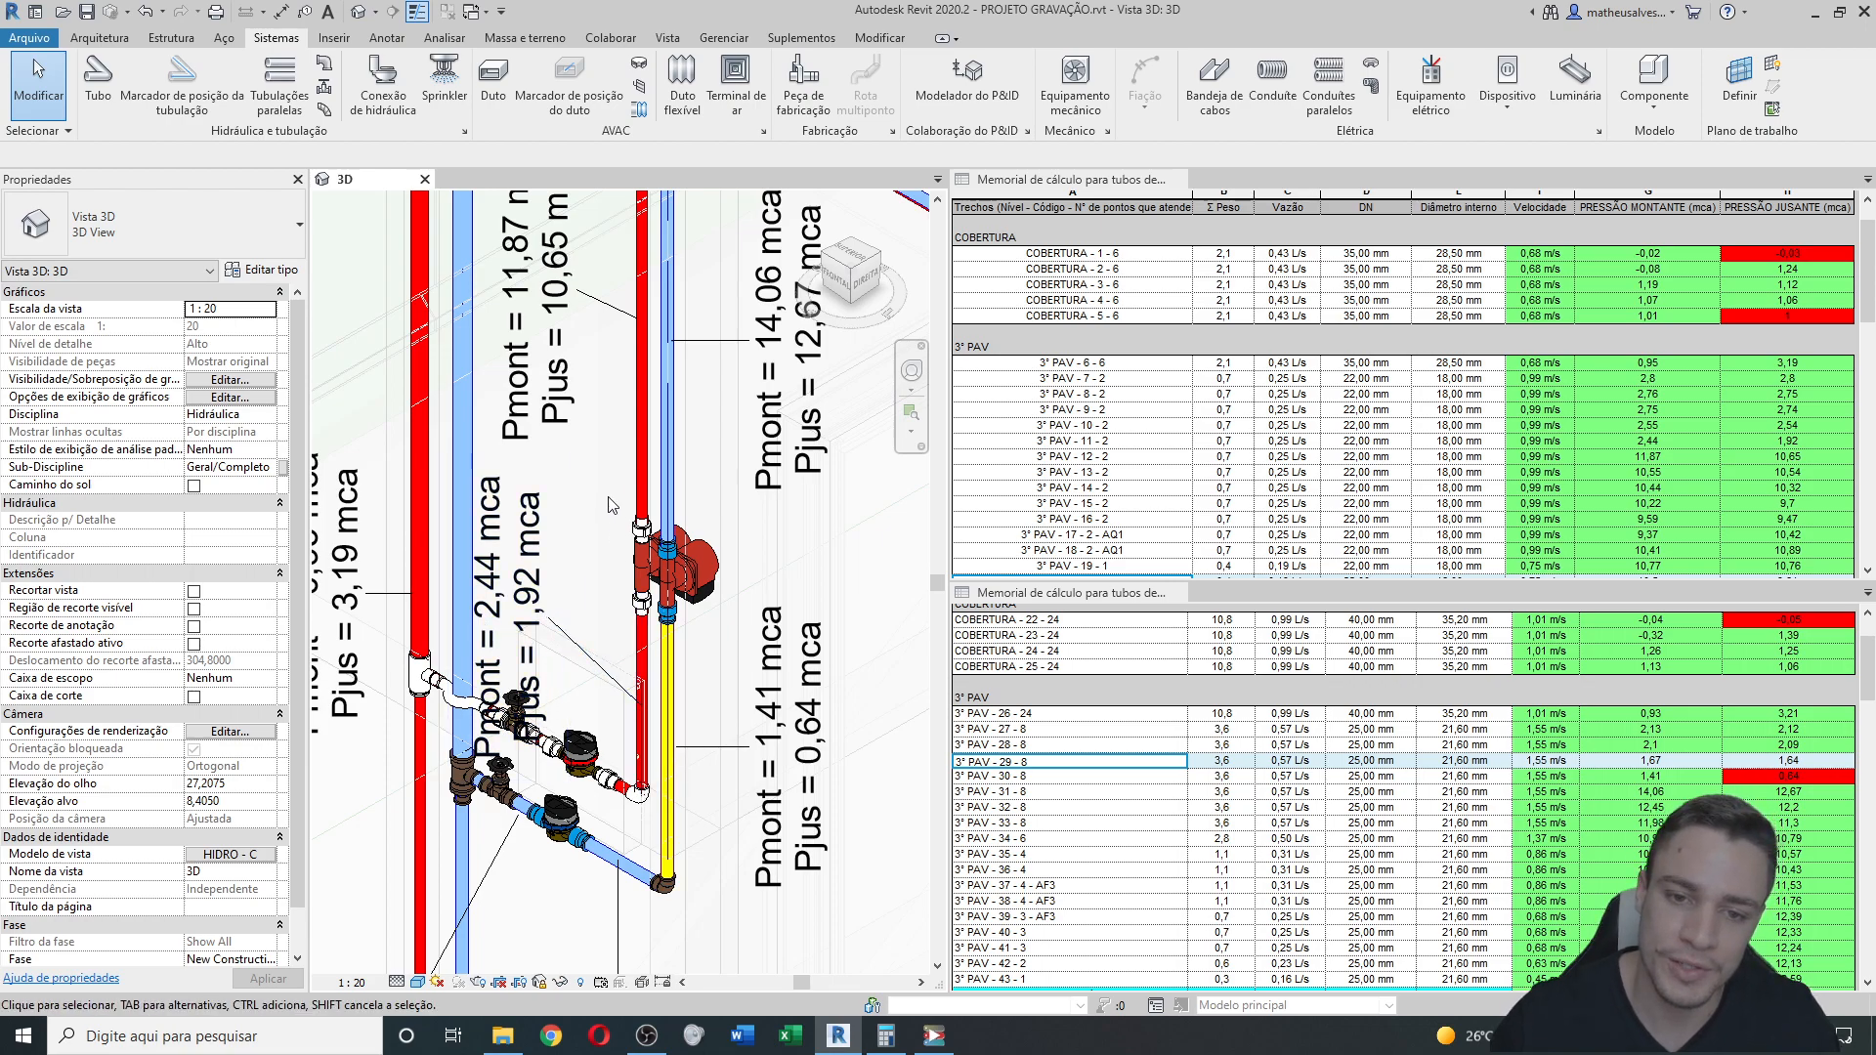
# Reselect the hot water pressurizer, switch to Calculator and compute 9,95 + 1,92 to check the pressure above it.
pyautogui.moveTo(613, 466); pyautogui.dragTo(616, 556, button='middle')
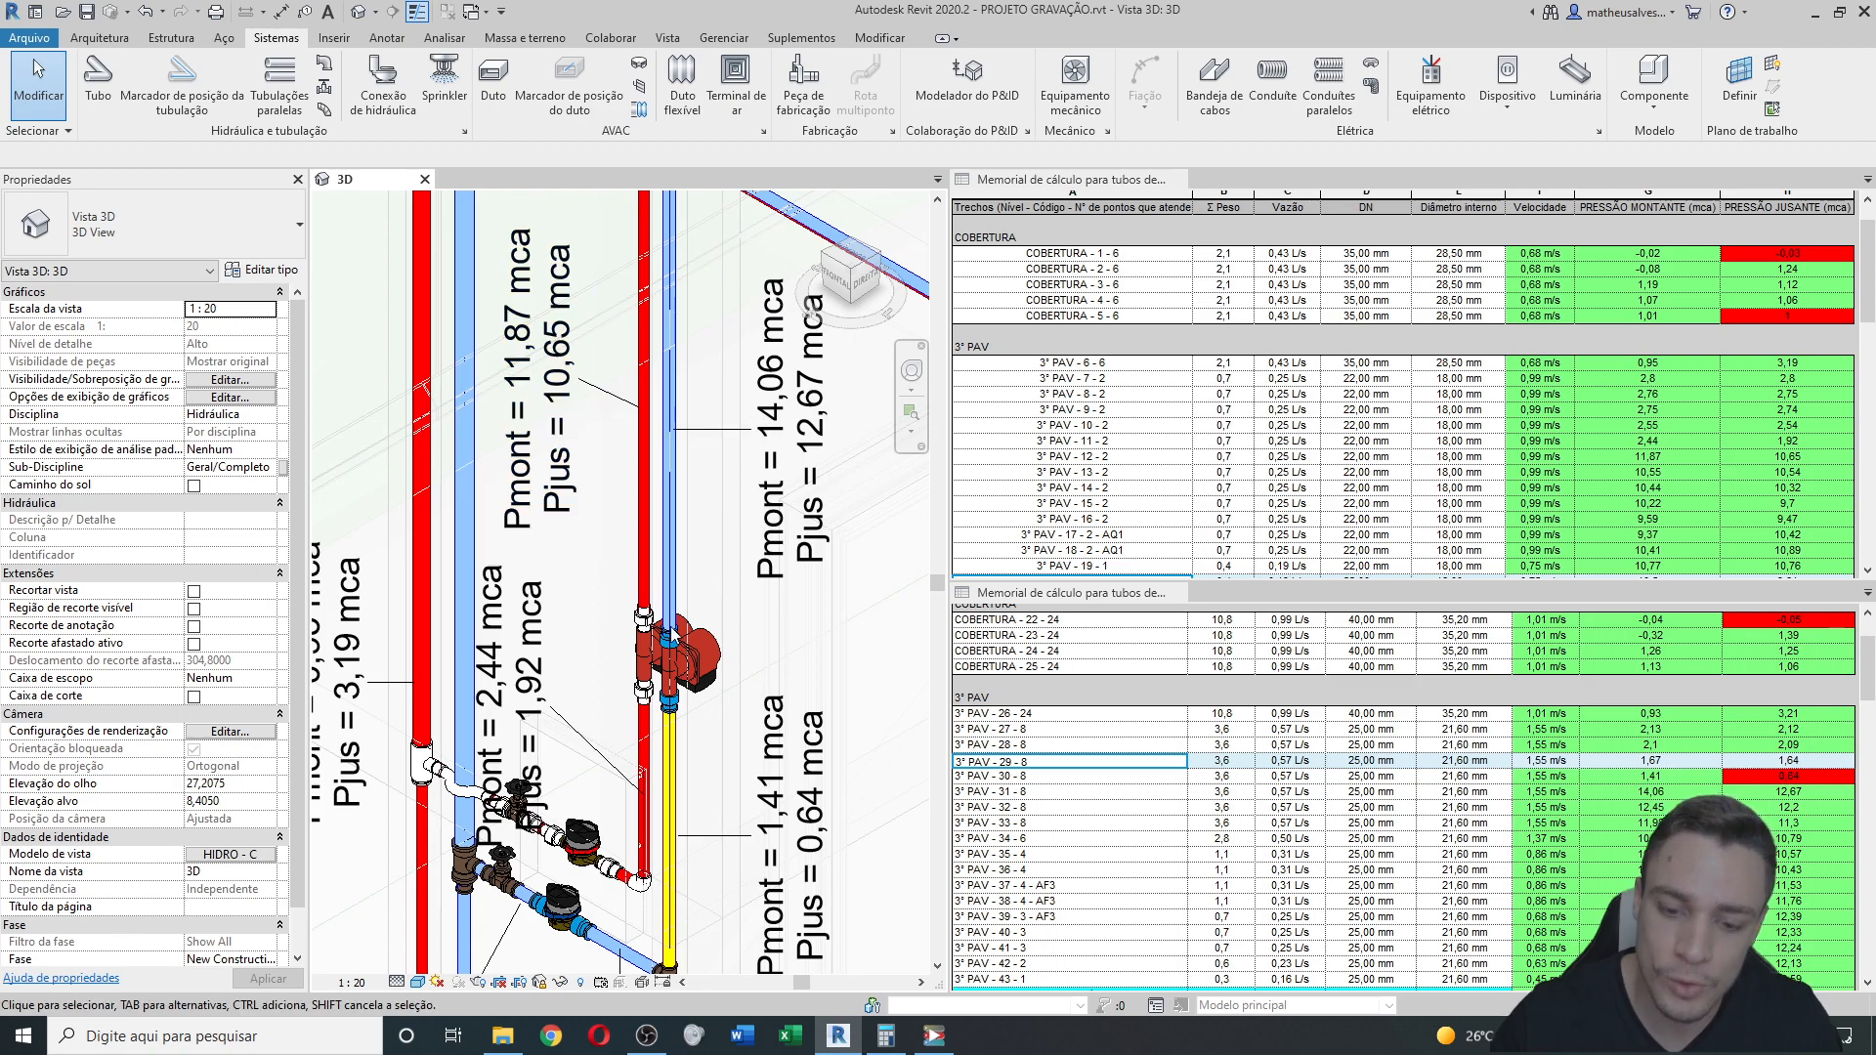
pyautogui.click(885, 1036)
pyautogui.click(675, 650)
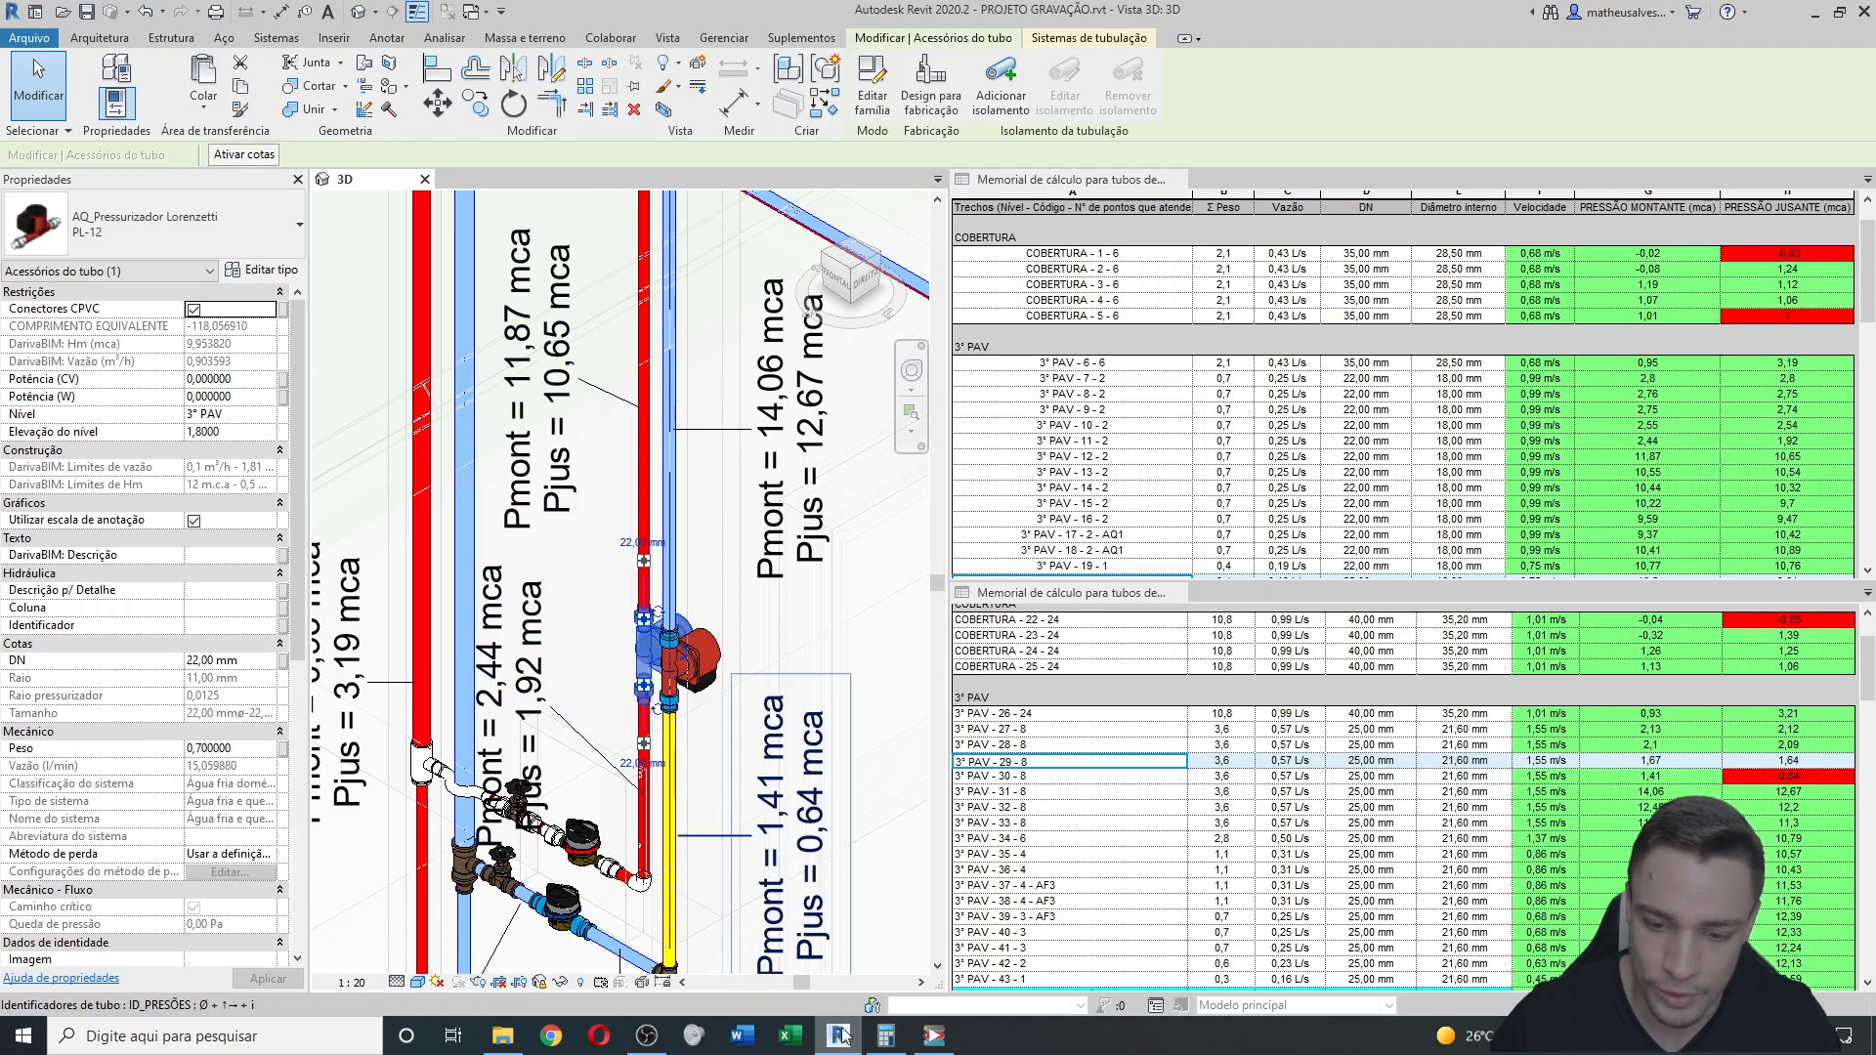
pyautogui.click(885, 1036)
pyautogui.click(1129, 387)
pyautogui.write('9,95')
pyautogui.press('+')
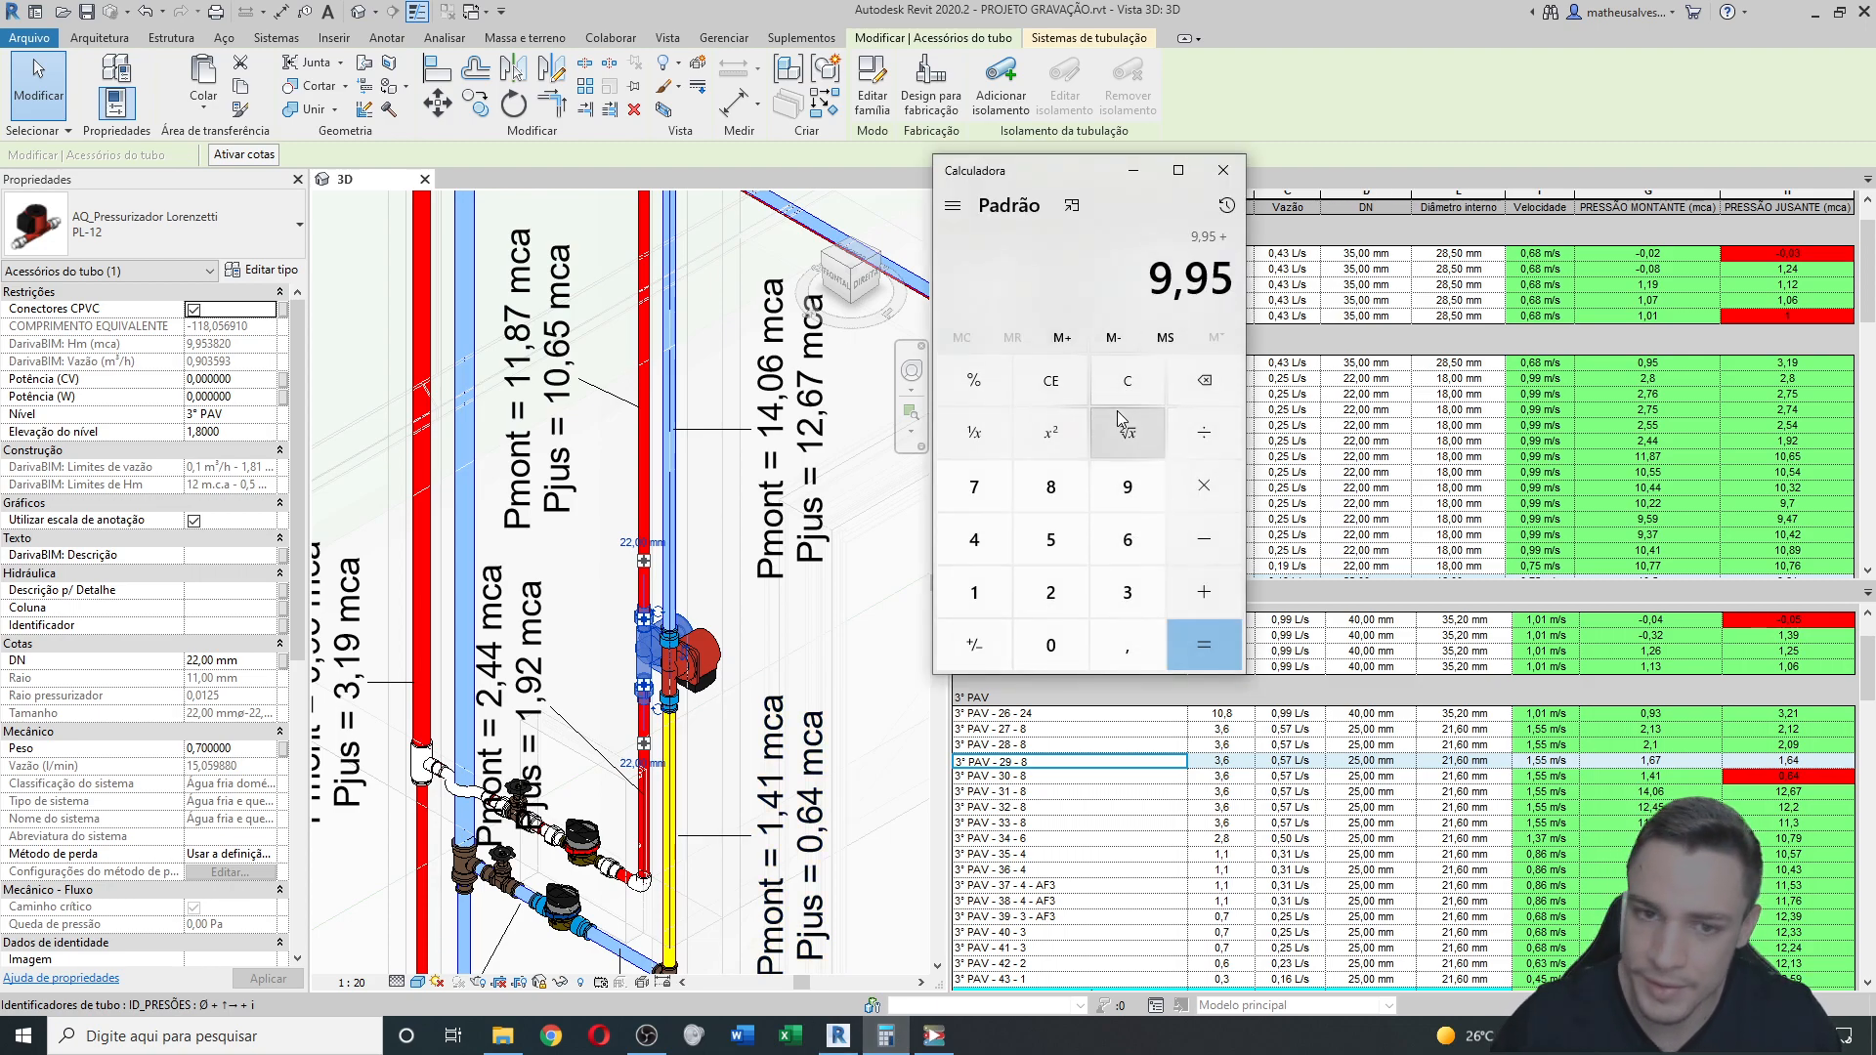
pyautogui.write('1,92')
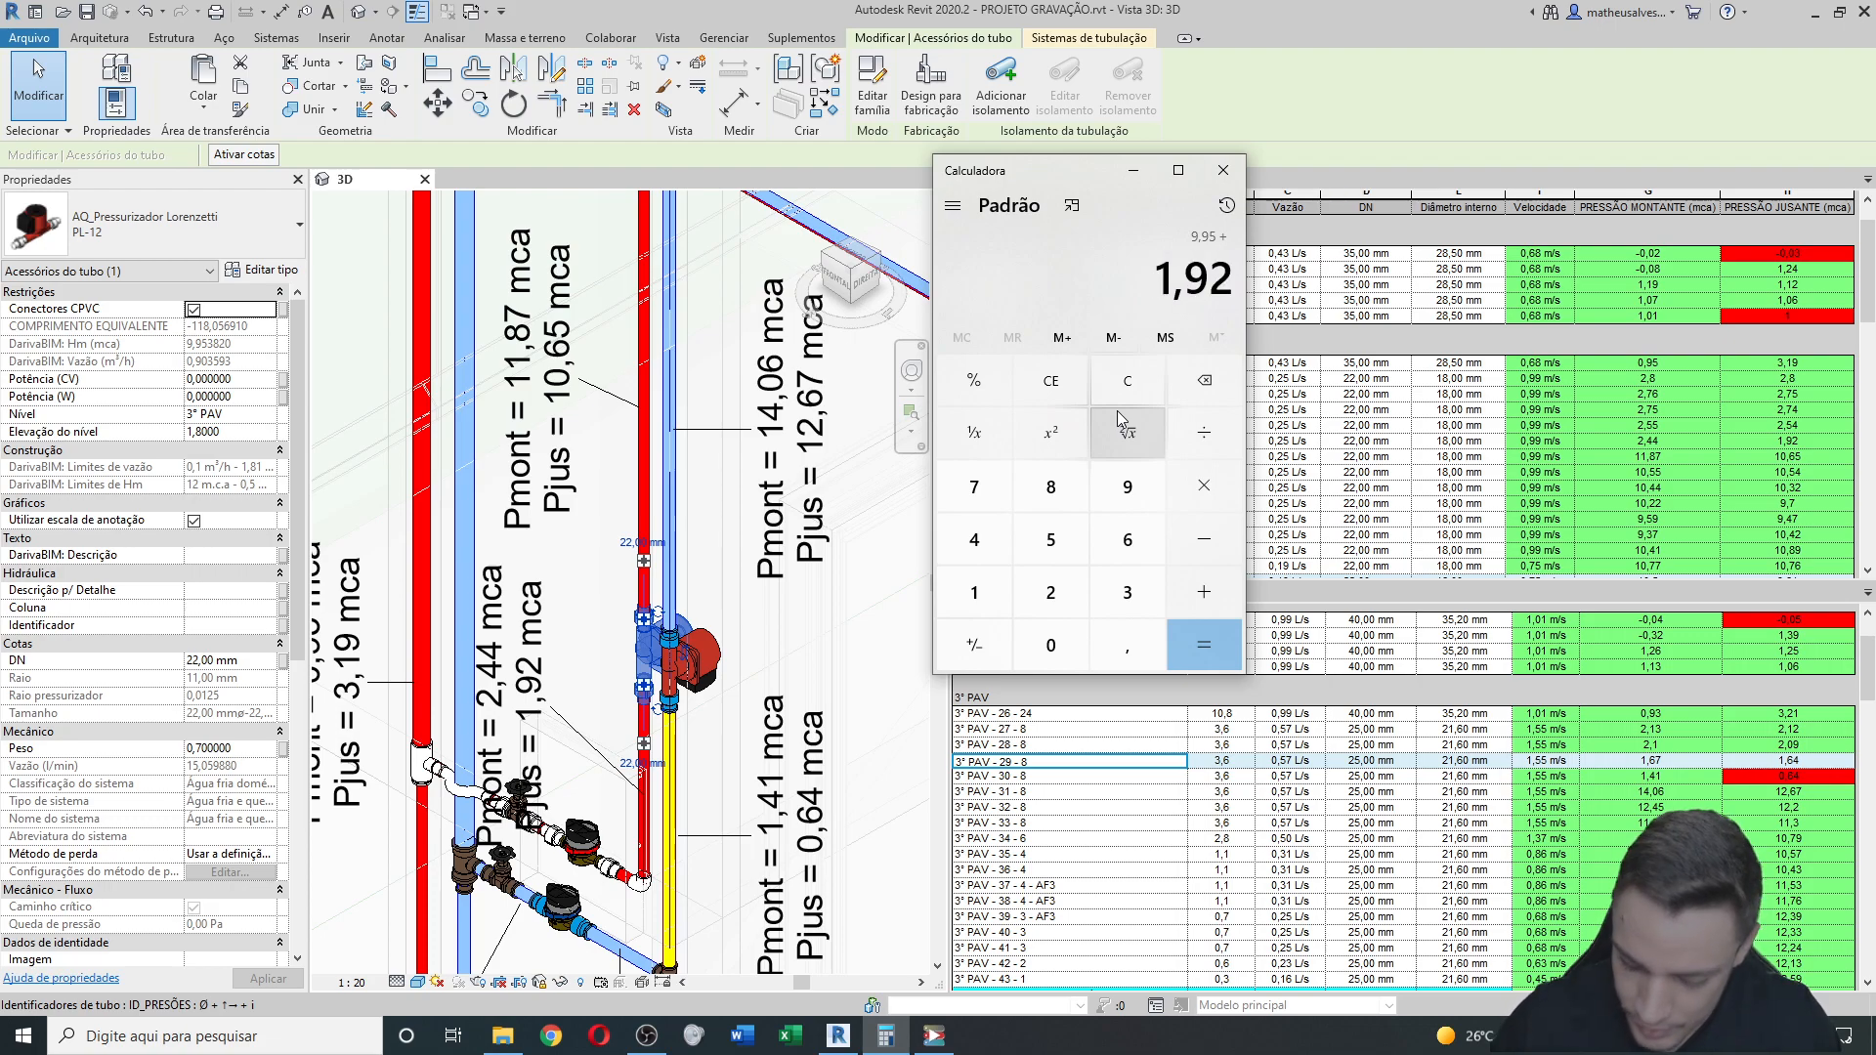
pyautogui.press('Return')
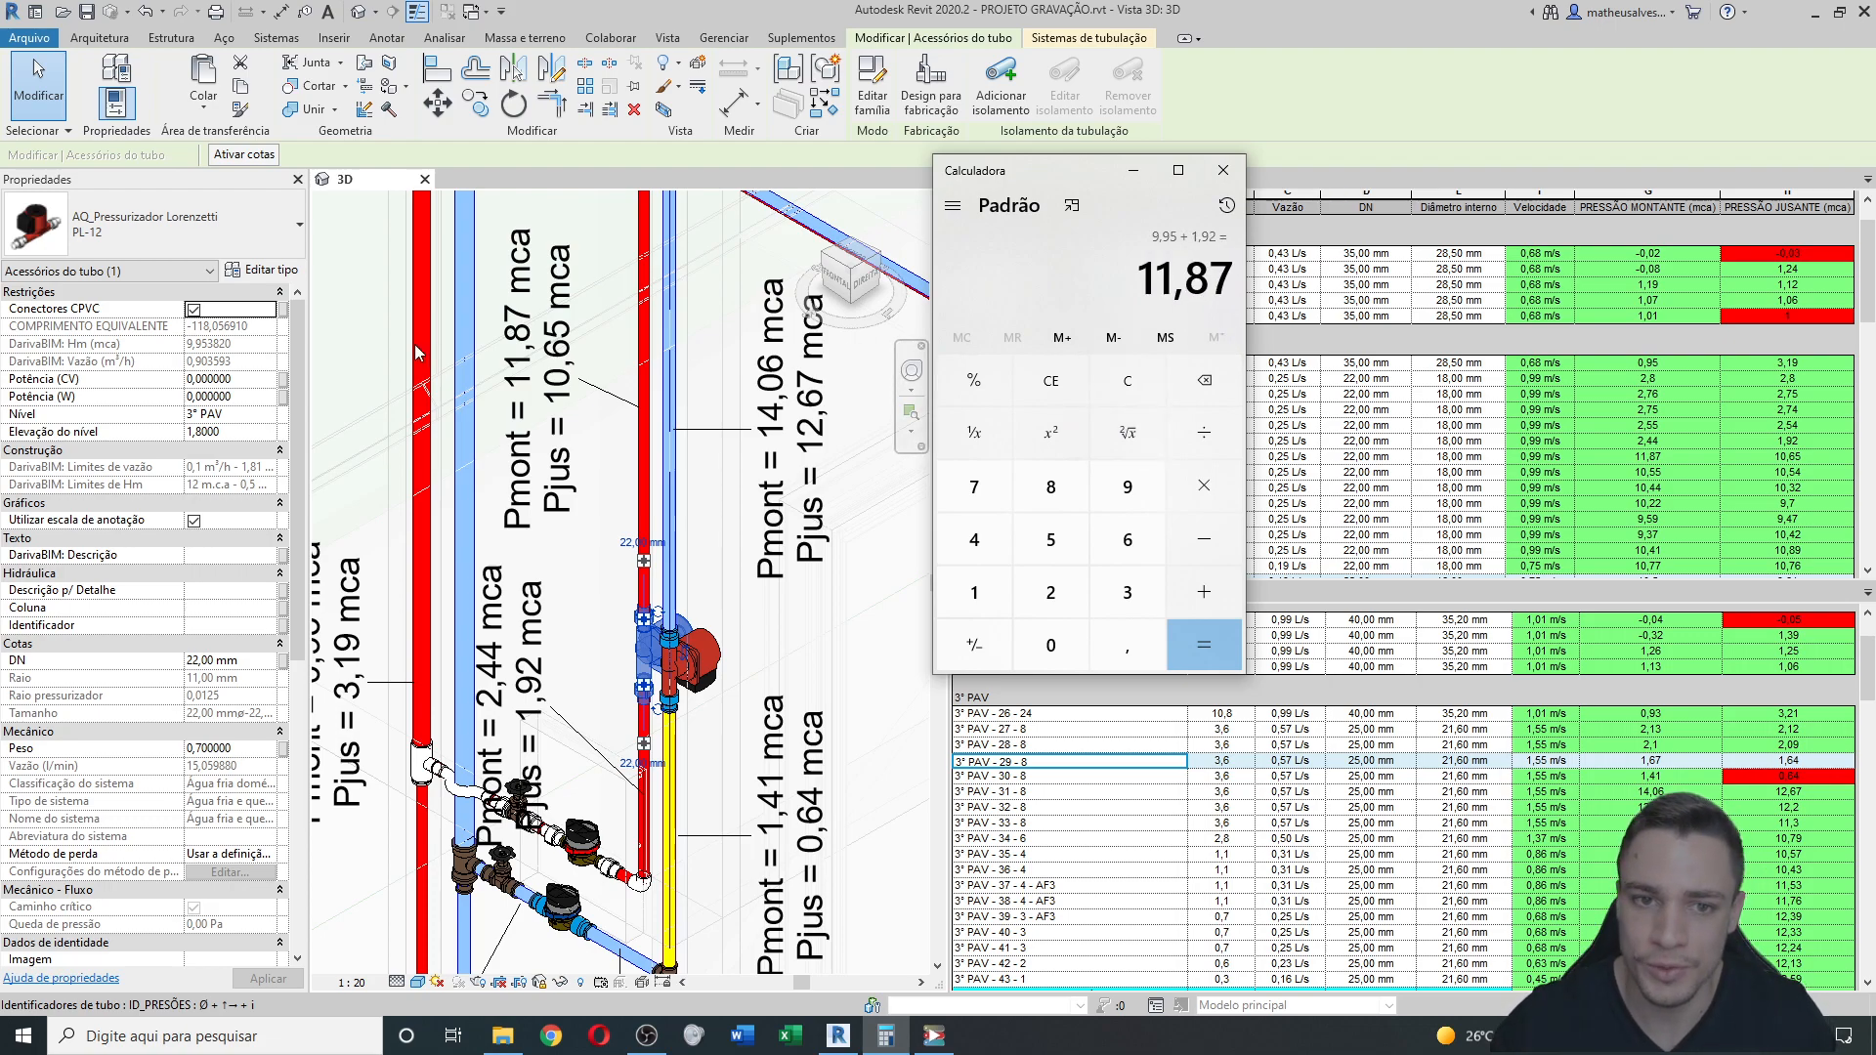
pyautogui.click(603, 464)
# Place an AF_Pressurizador Lorenzetti PL-20 on the negative-pressure cold water branch of the floor below, just after its elbow.
pyautogui.click(702, 505)
pyautogui.moveTo(702, 505); pyautogui.dragTo(637, 606, button='middle')
pyautogui.scroll(-1, 636, 608)
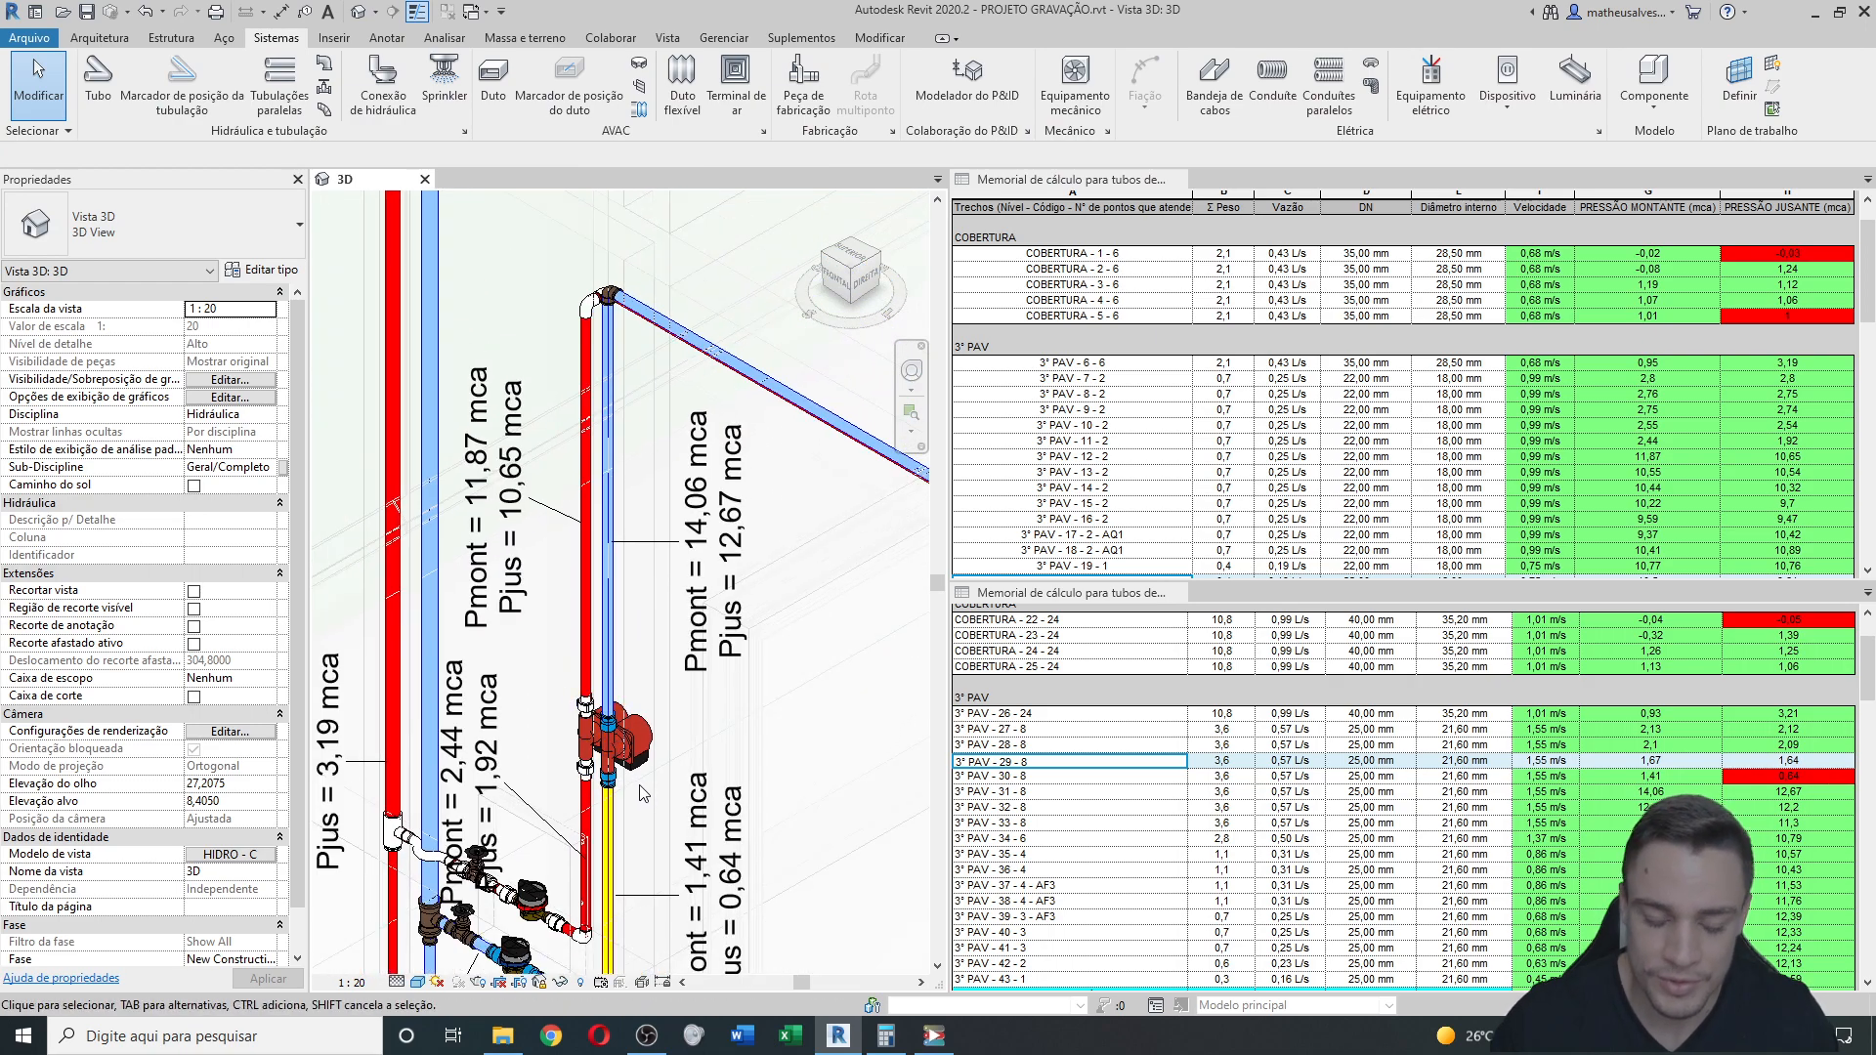
pyautogui.scroll(-3, 582, 725)
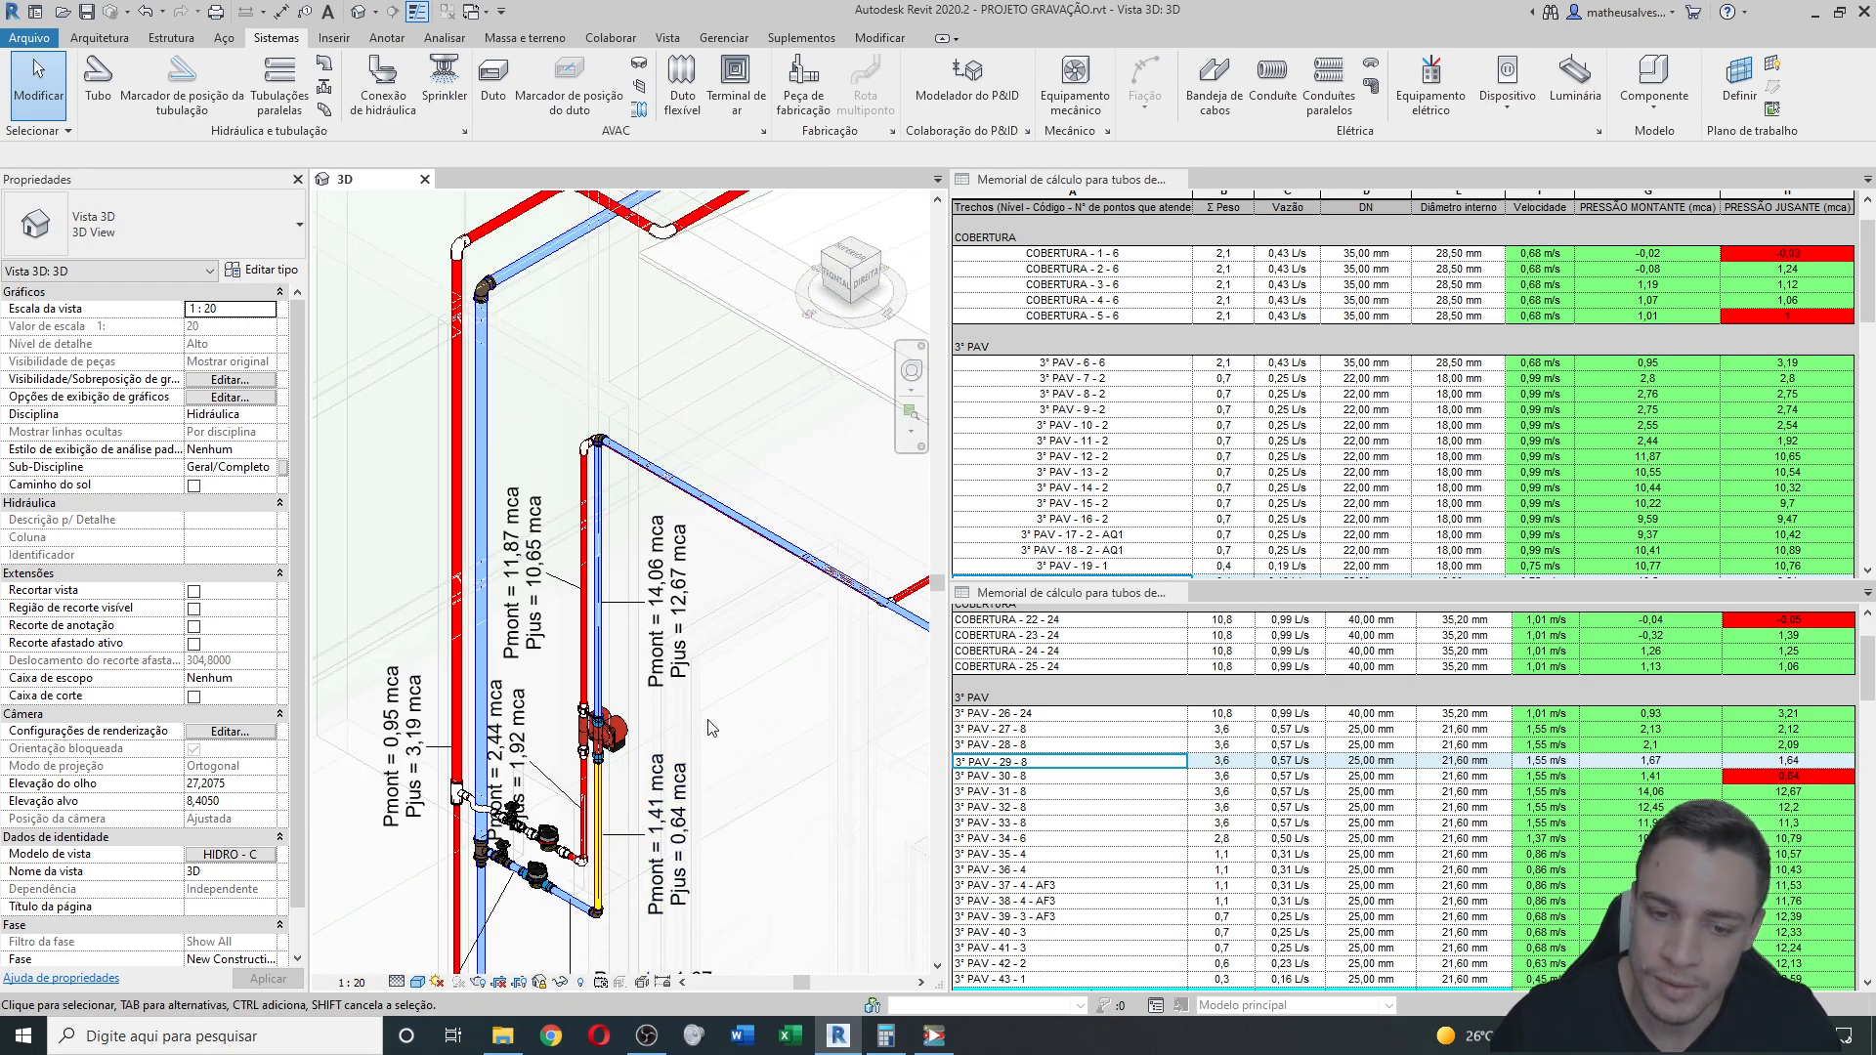
pyautogui.moveTo(721, 726); pyautogui.dragTo(692, 695, button='middle')
pyautogui.scroll(2, 484, 748)
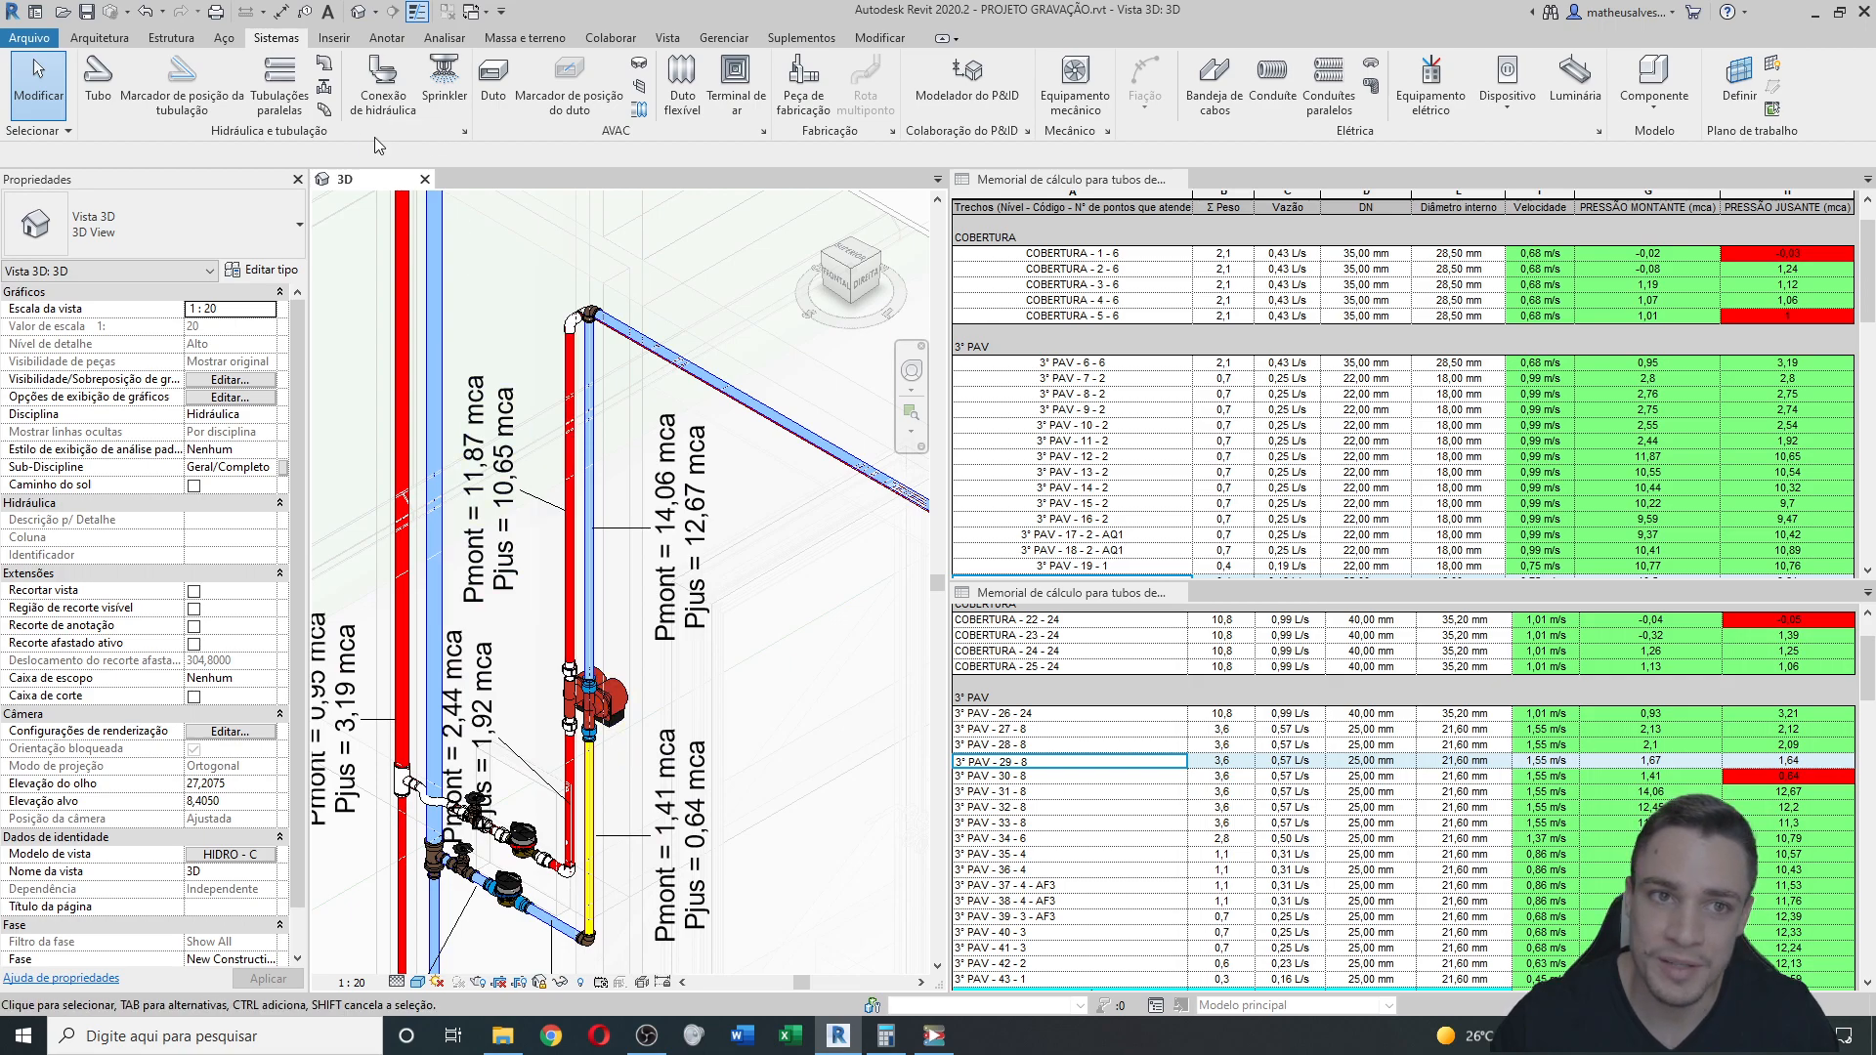
pyautogui.click(334, 94)
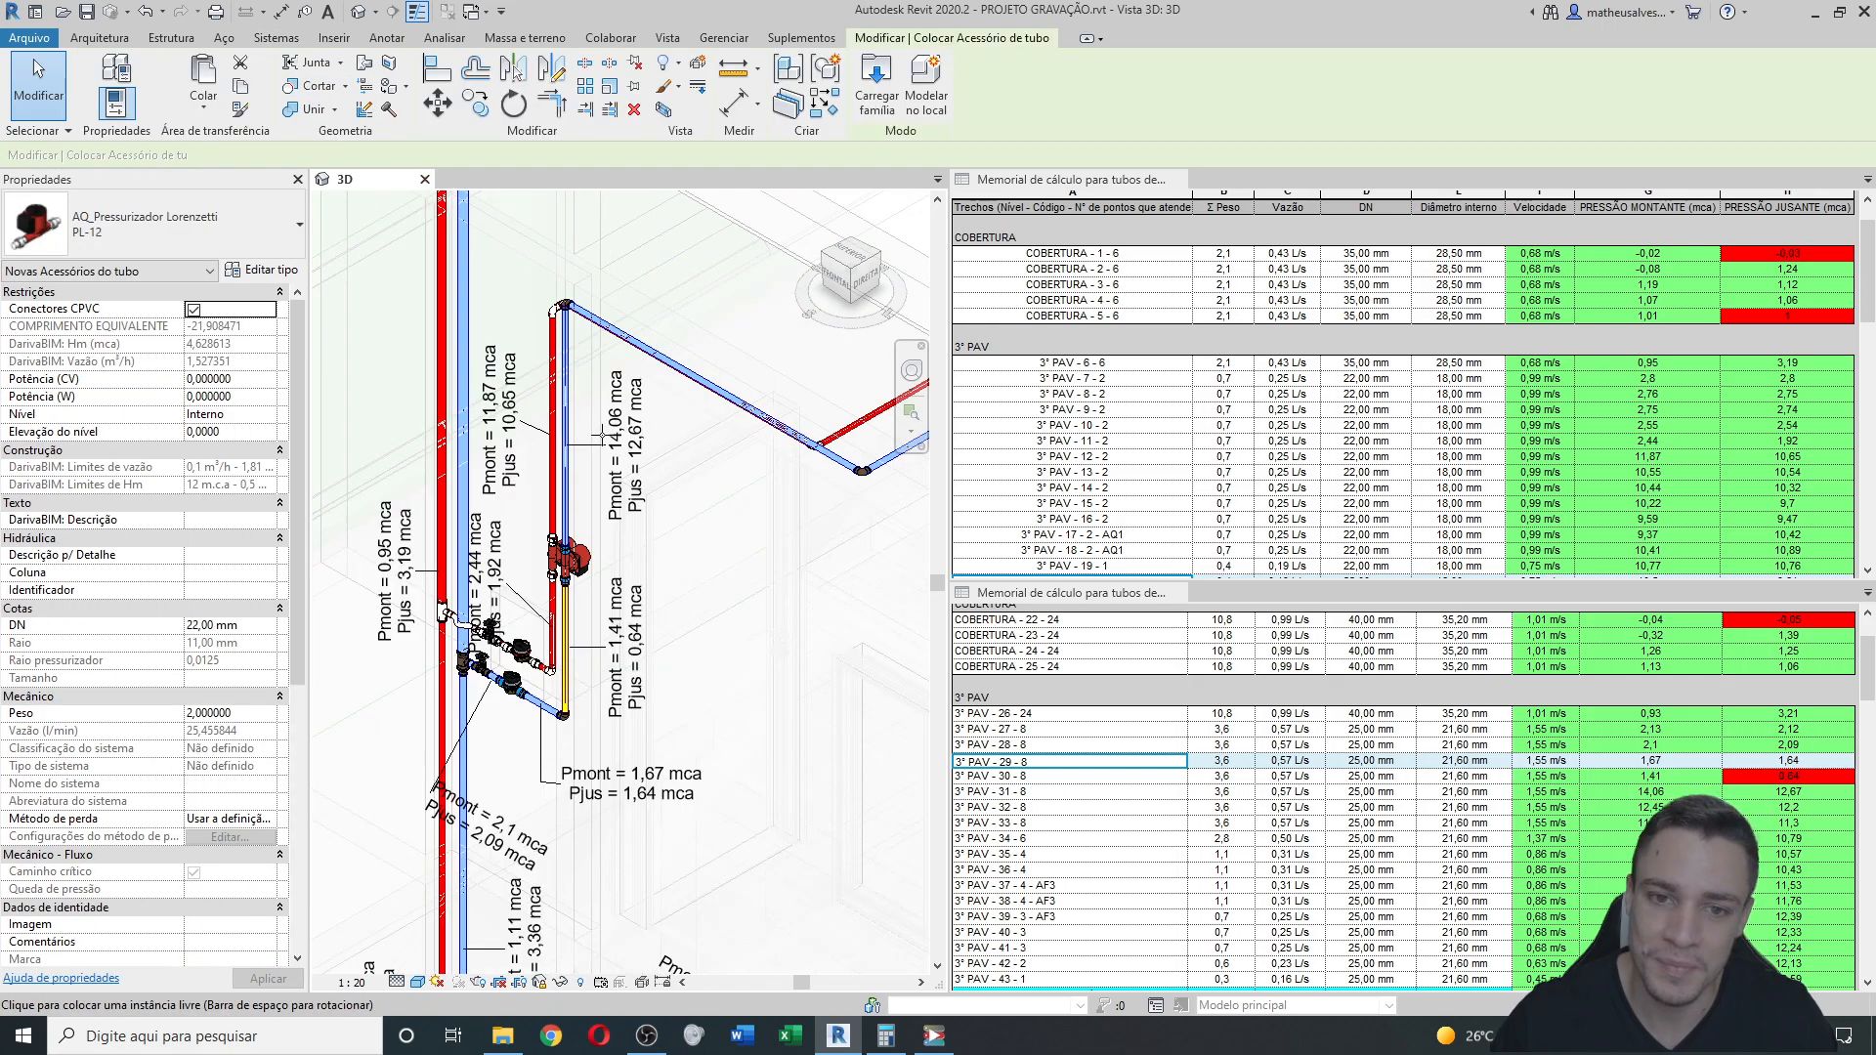
pyautogui.scroll(-2, 509, 287)
pyautogui.moveTo(773, 421); pyautogui.dragTo(415, 353, button='middle')
pyautogui.scroll(-1, 414, 353)
pyautogui.scroll(-2, 804, 503)
pyautogui.moveTo(804, 502); pyautogui.dragTo(505, 527, button='middle')
pyautogui.scroll(2, 758, 723)
pyautogui.moveTo(804, 615); pyautogui.dragTo(540, 670, button='middle')
pyautogui.scroll(-1, 602, 580)
pyautogui.moveTo(540, 473); pyautogui.dragTo(631, 499, button='middle')
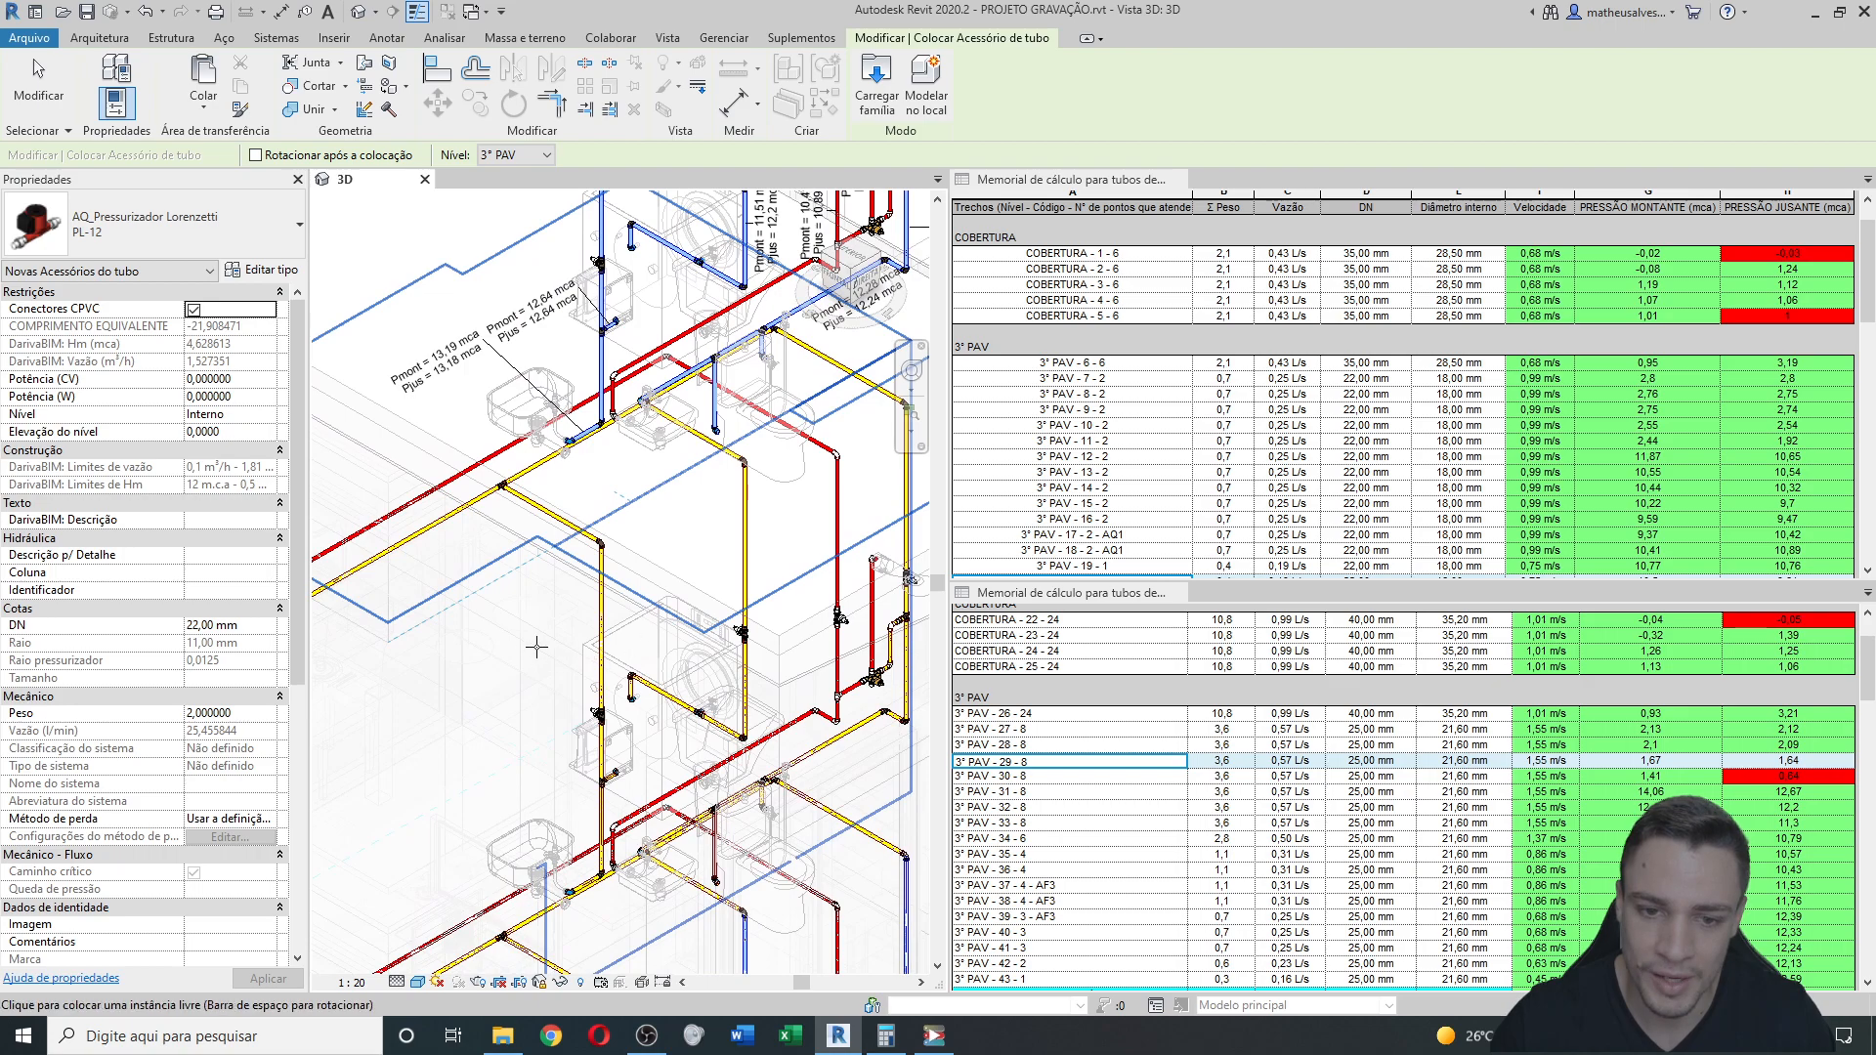
pyautogui.scroll(2, 532, 649)
pyautogui.scroll(-5, 579, 383)
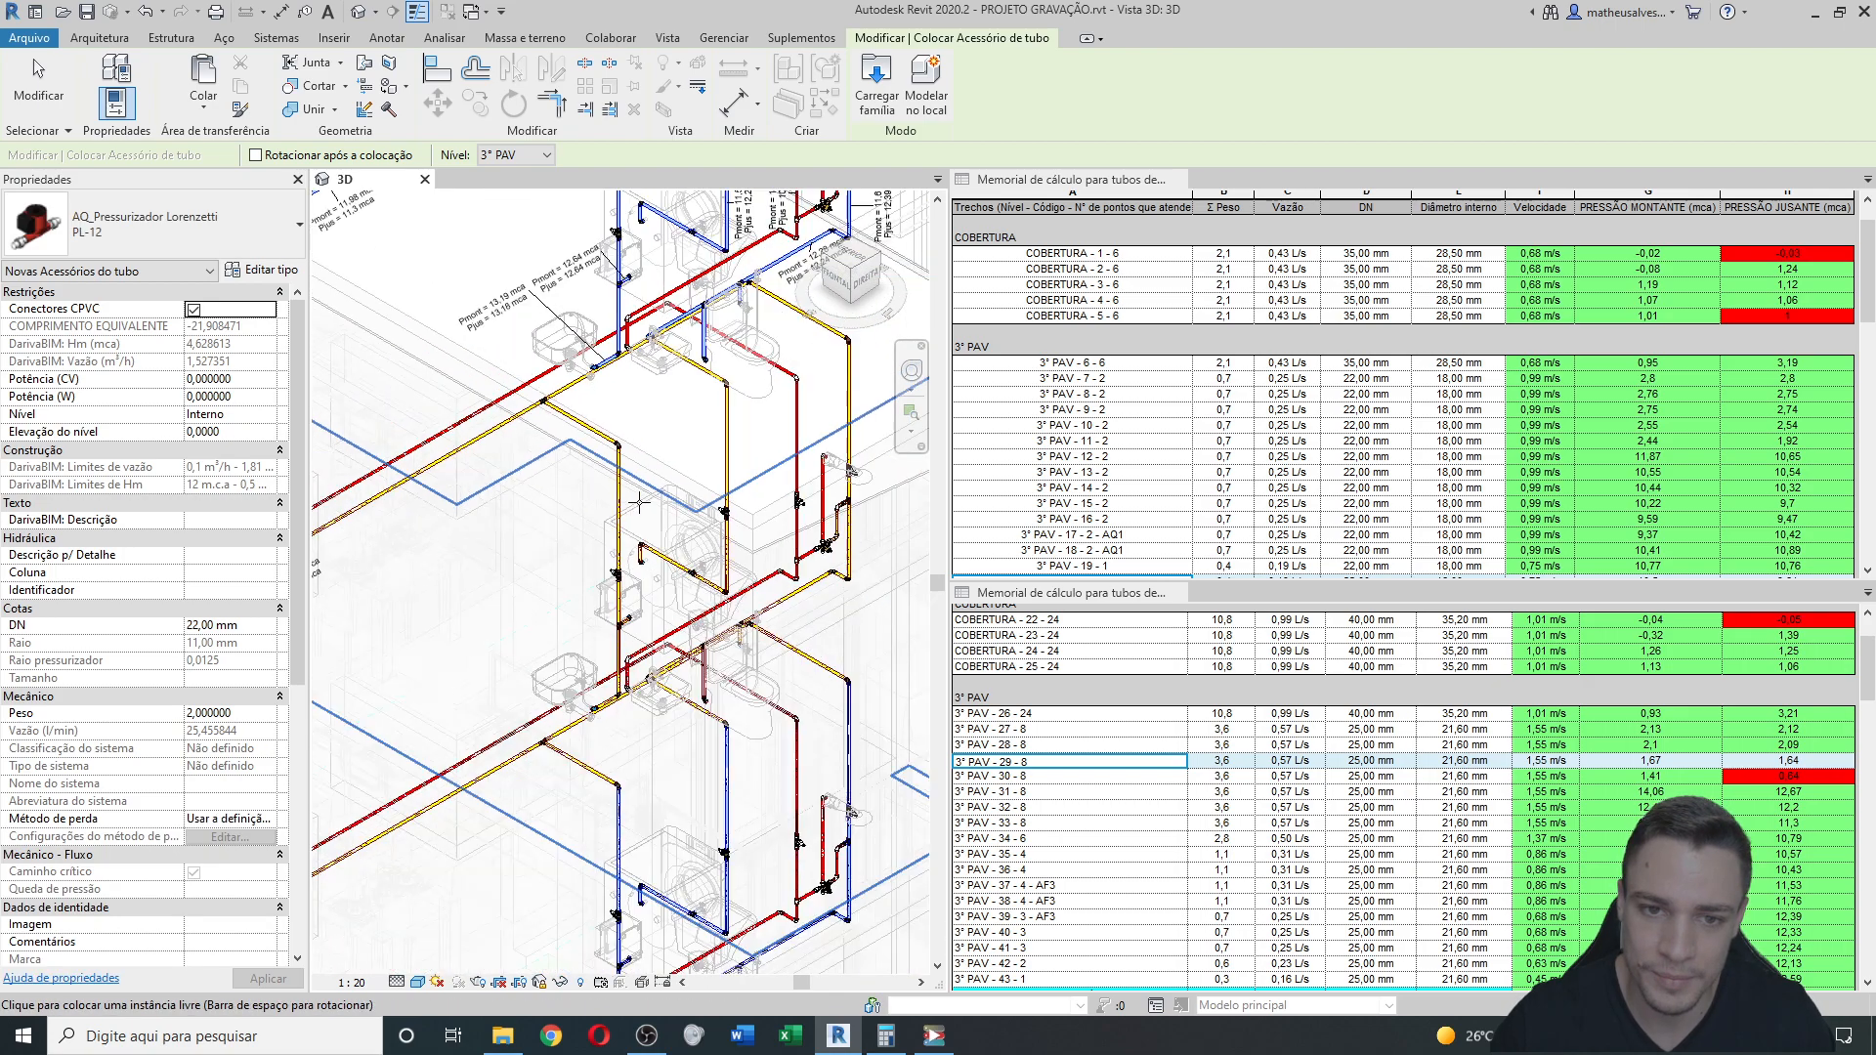
pyautogui.moveTo(460, 527); pyautogui.dragTo(708, 453, button='middle')
pyautogui.scroll(5, 749, 402)
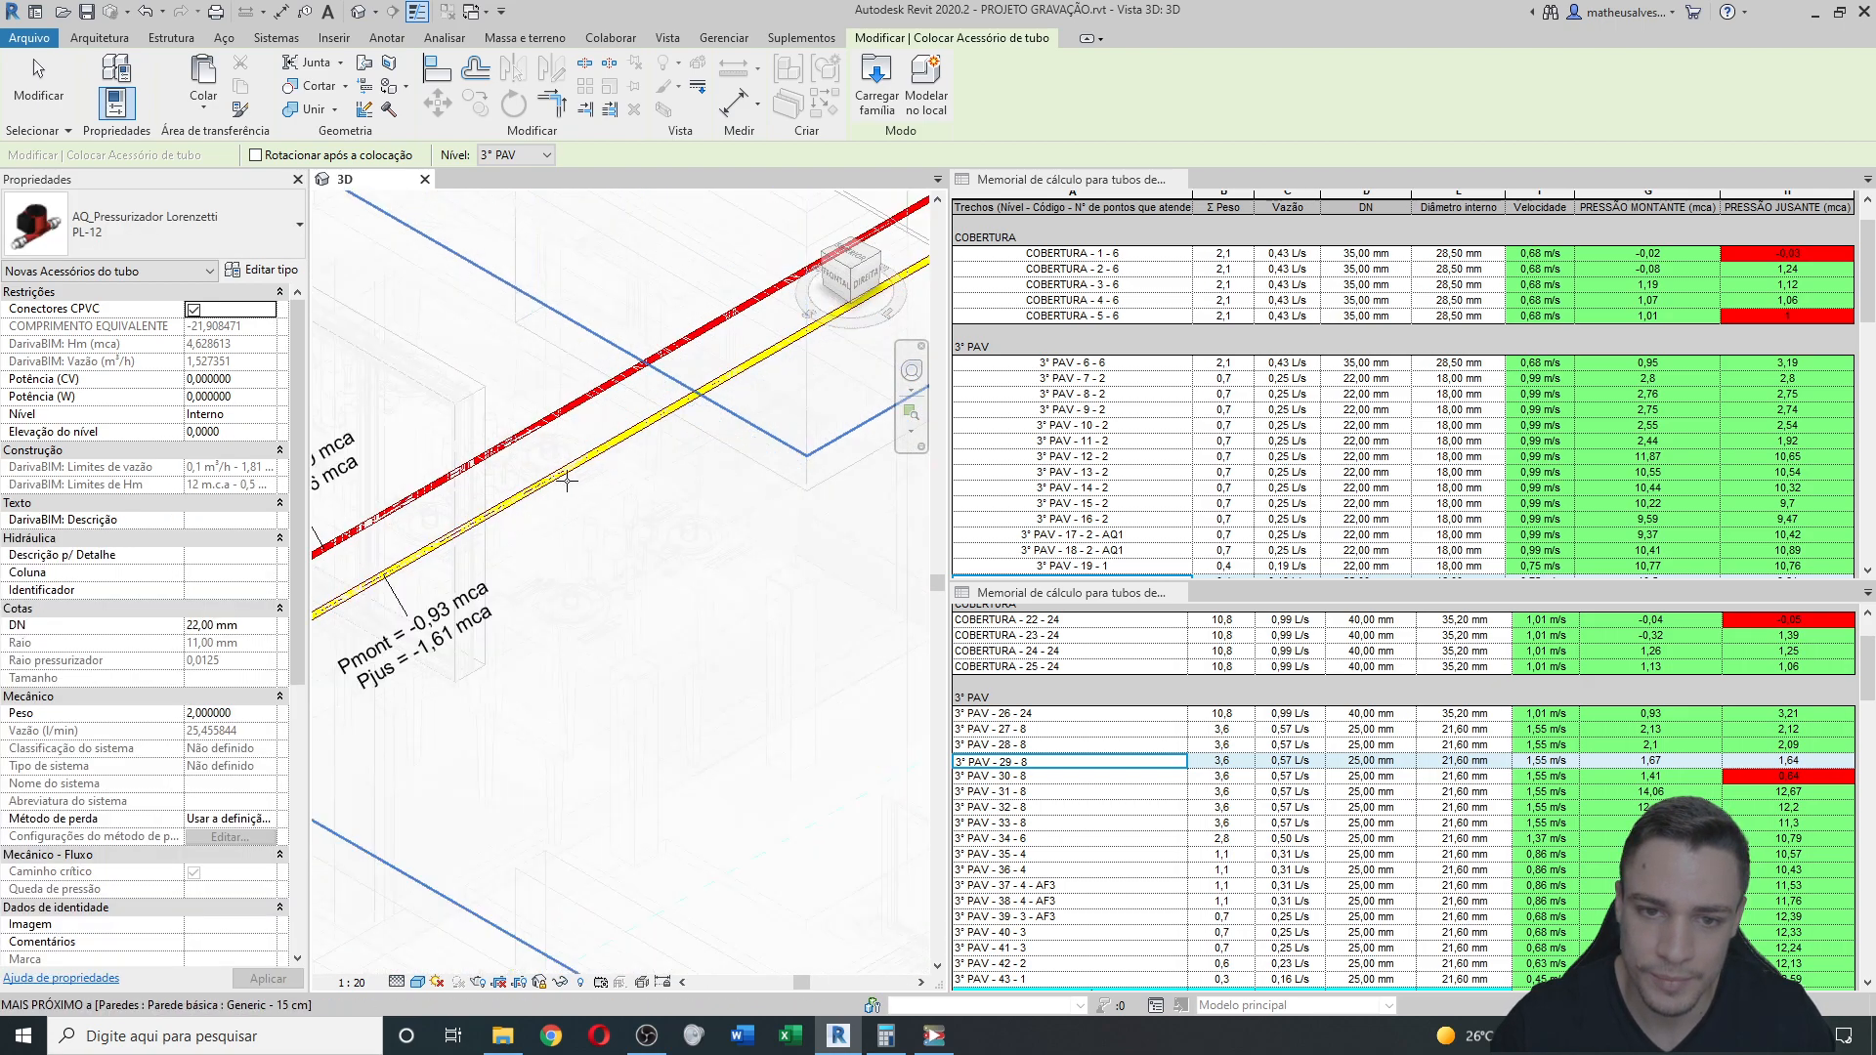
pyautogui.scroll(-5, 577, 467)
pyautogui.scroll(5, 508, 479)
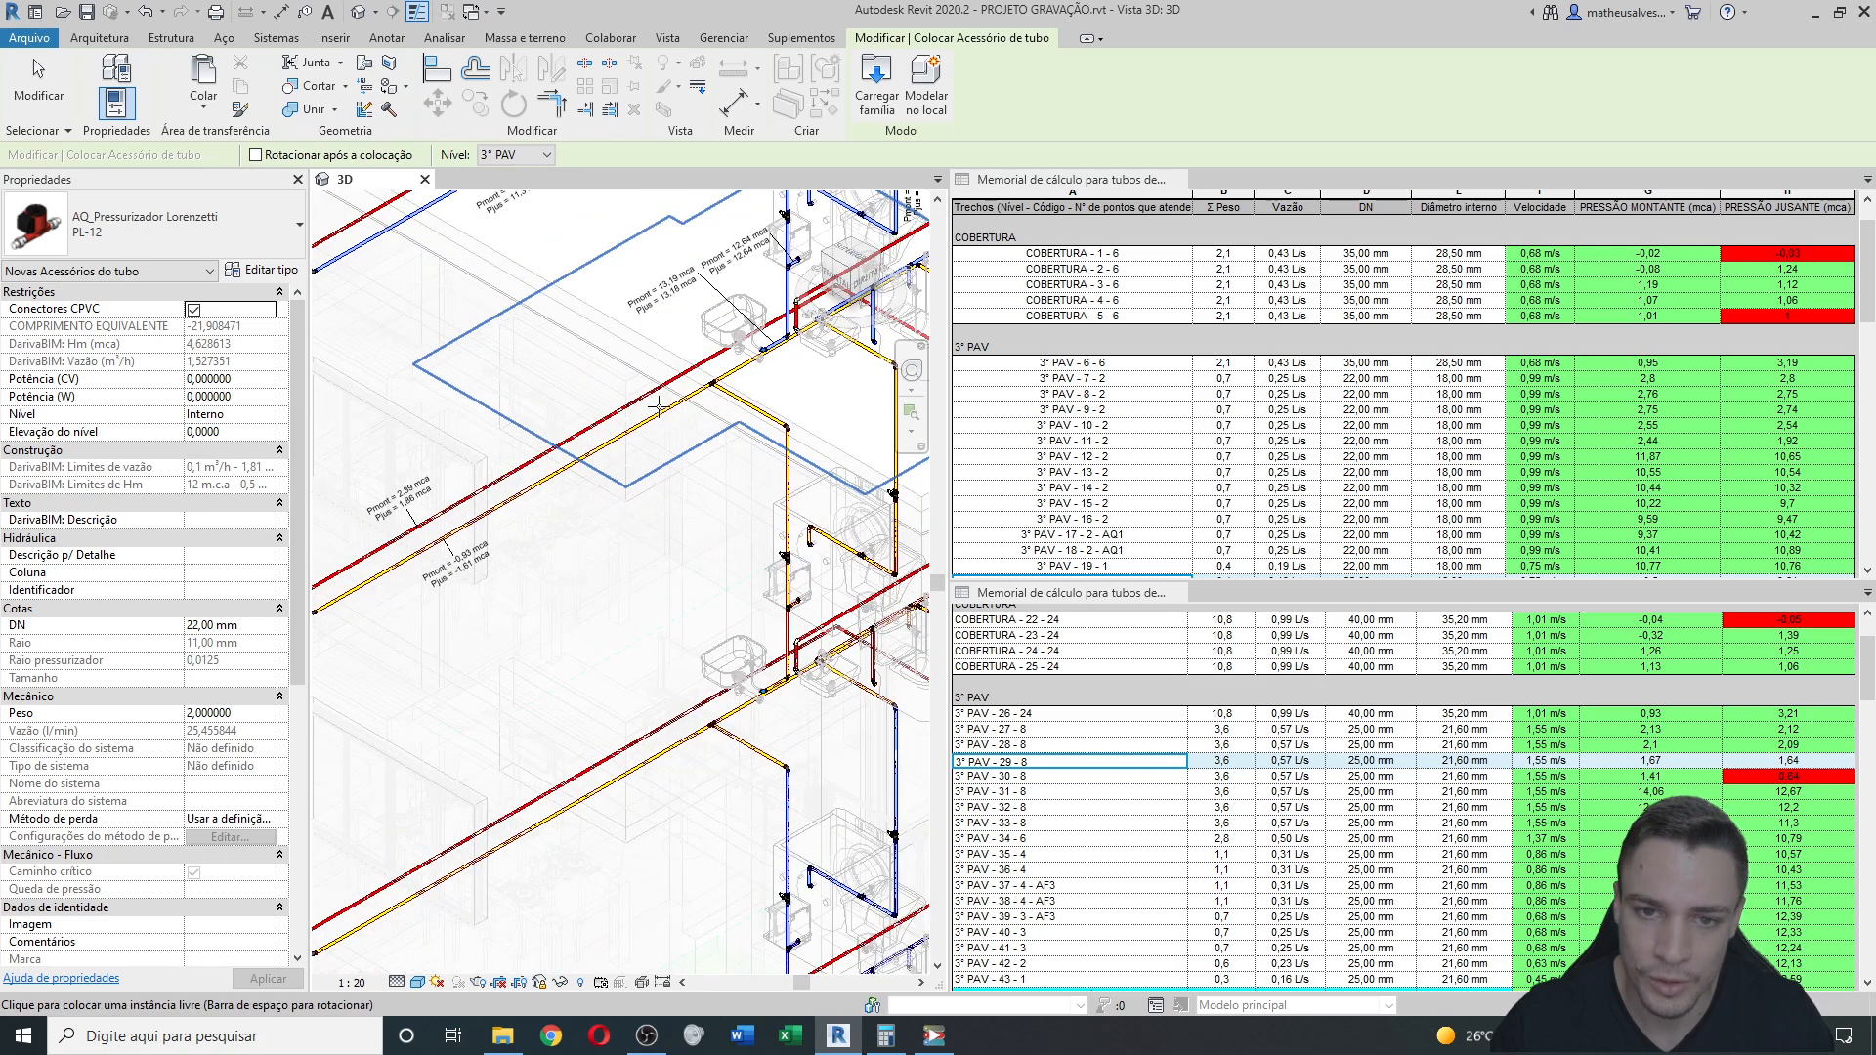
pyautogui.scroll(5, 352, 623)
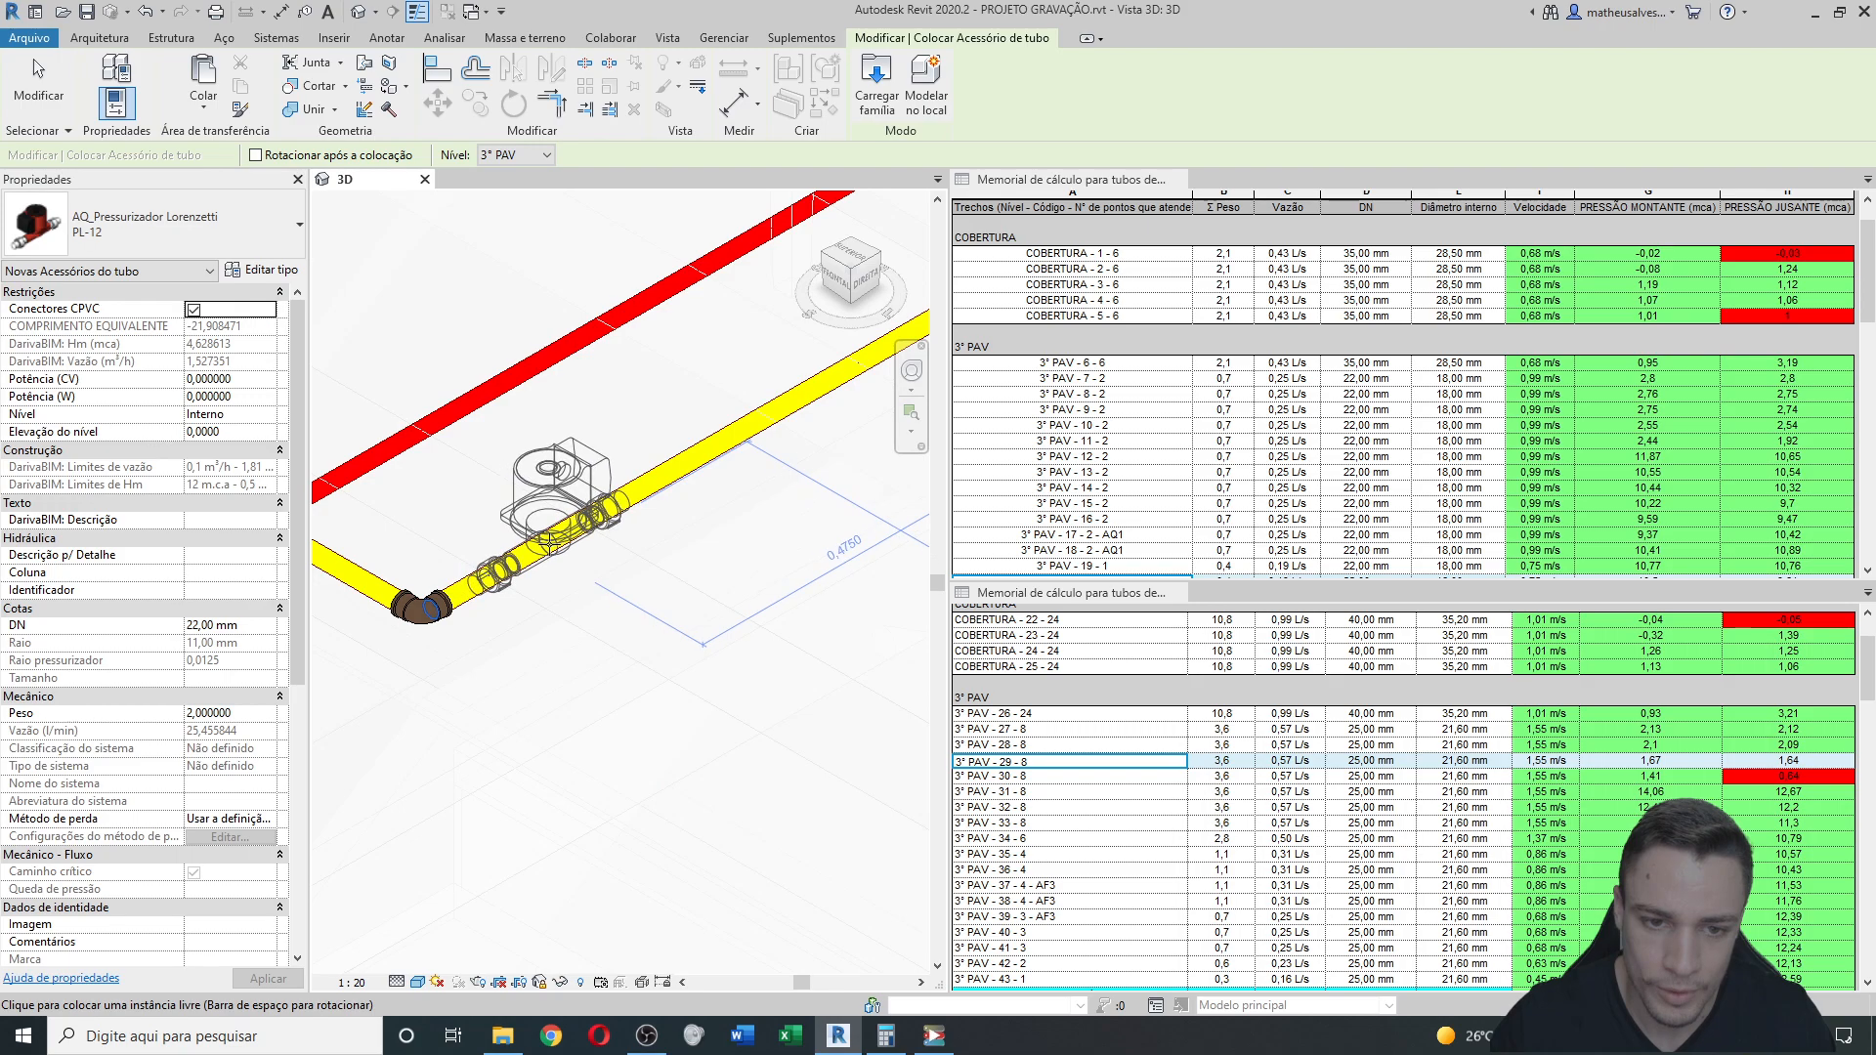
pyautogui.scroll(-2, 474, 494)
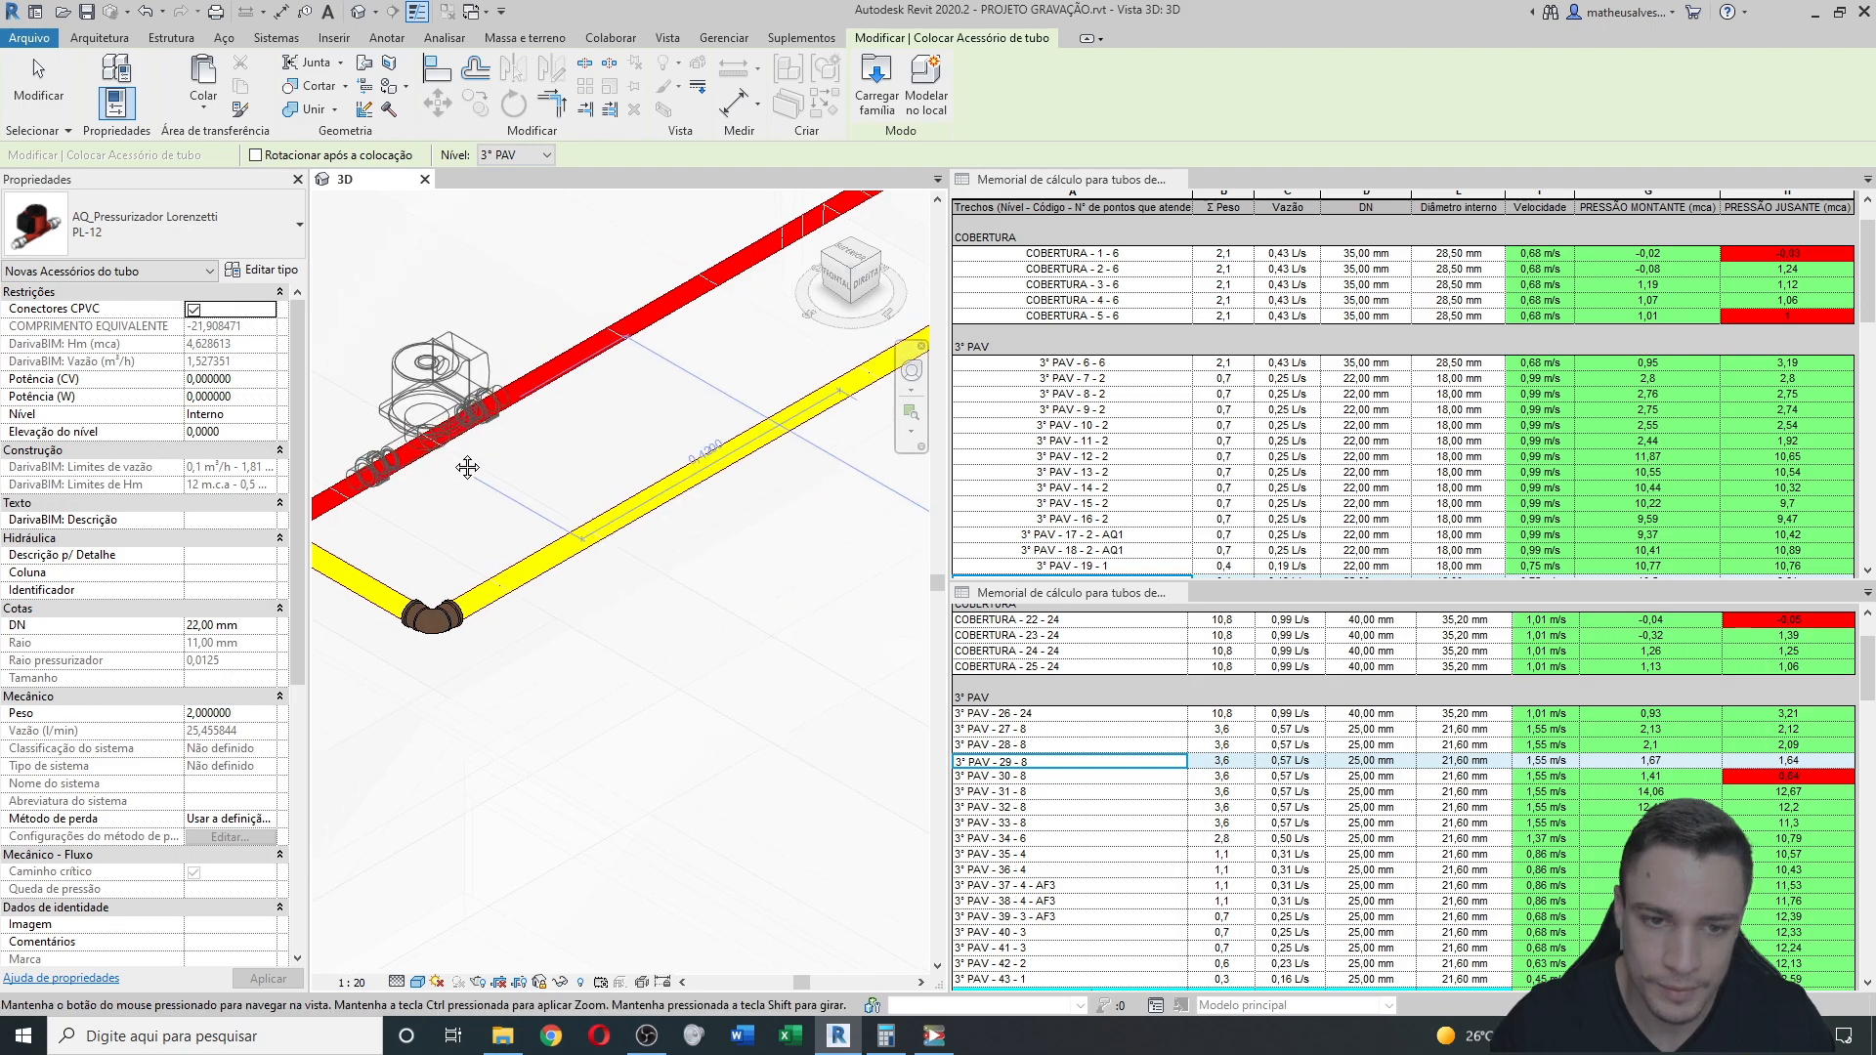
pyautogui.click(209, 230)
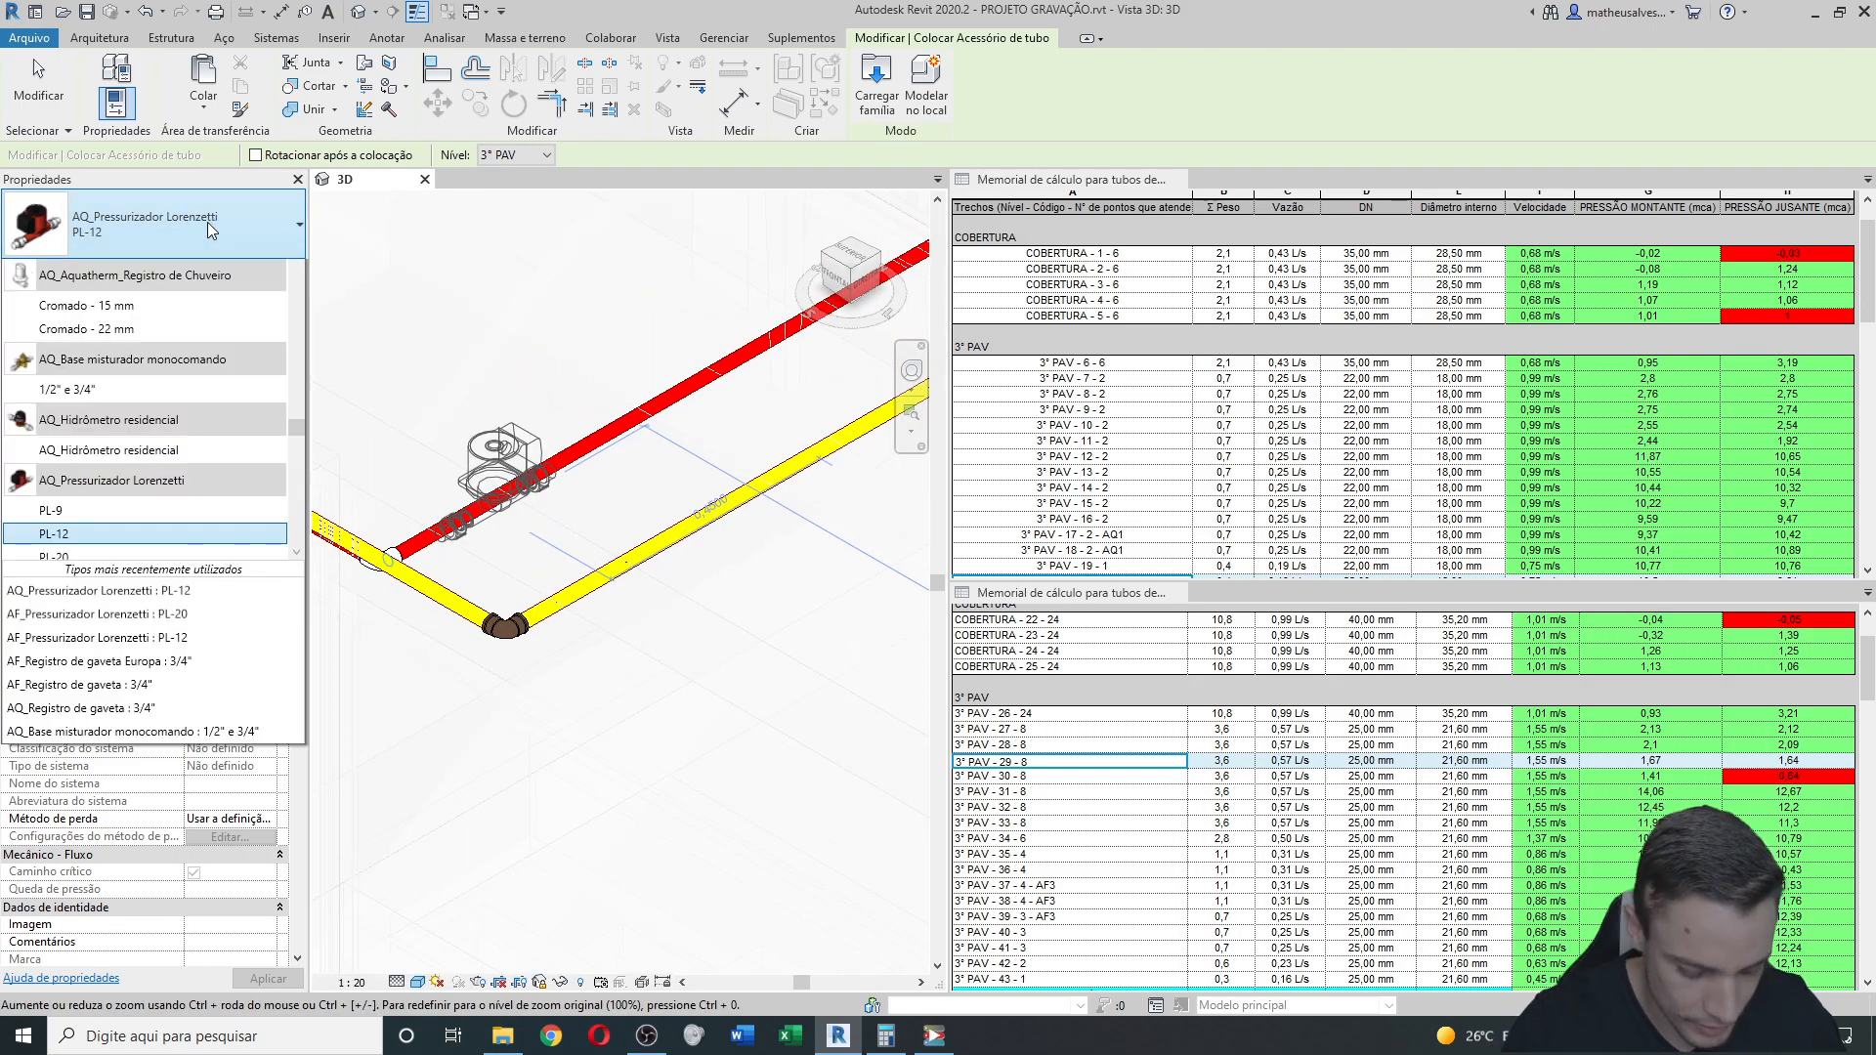
pyautogui.write('AF_PRE')
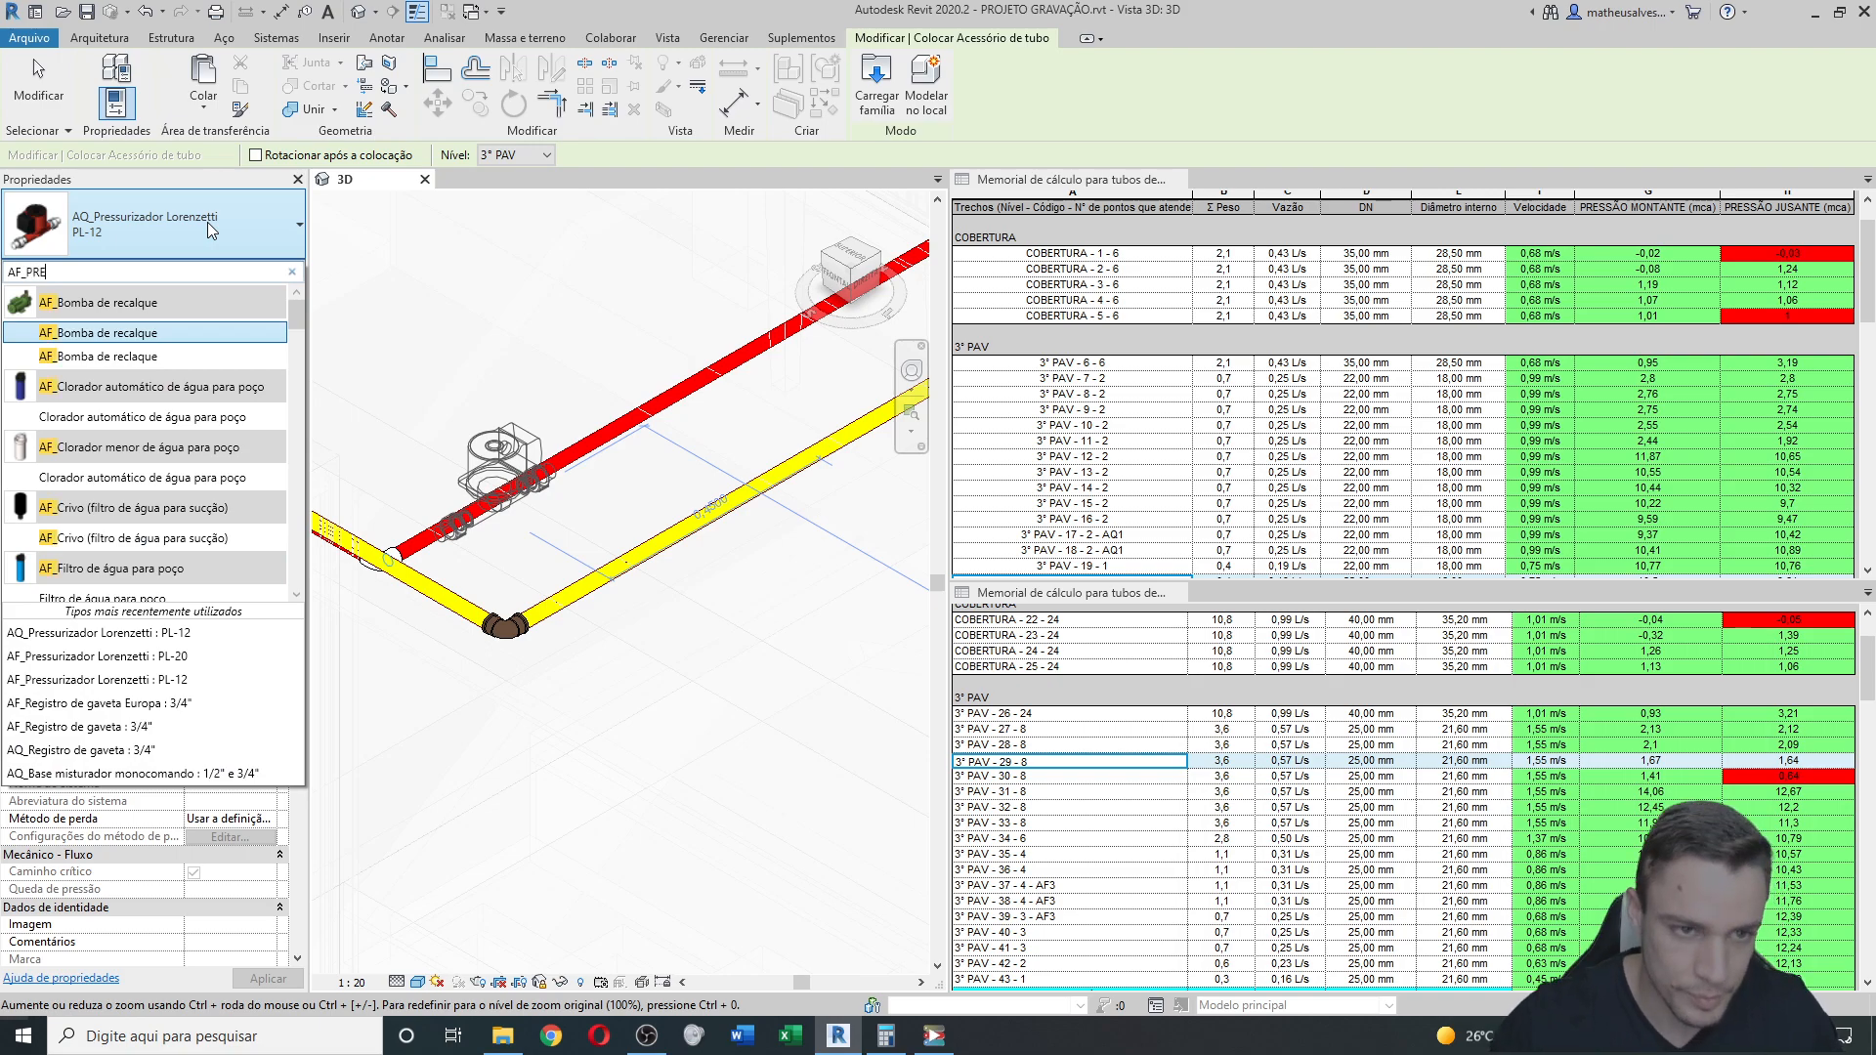
pyautogui.click(78, 381)
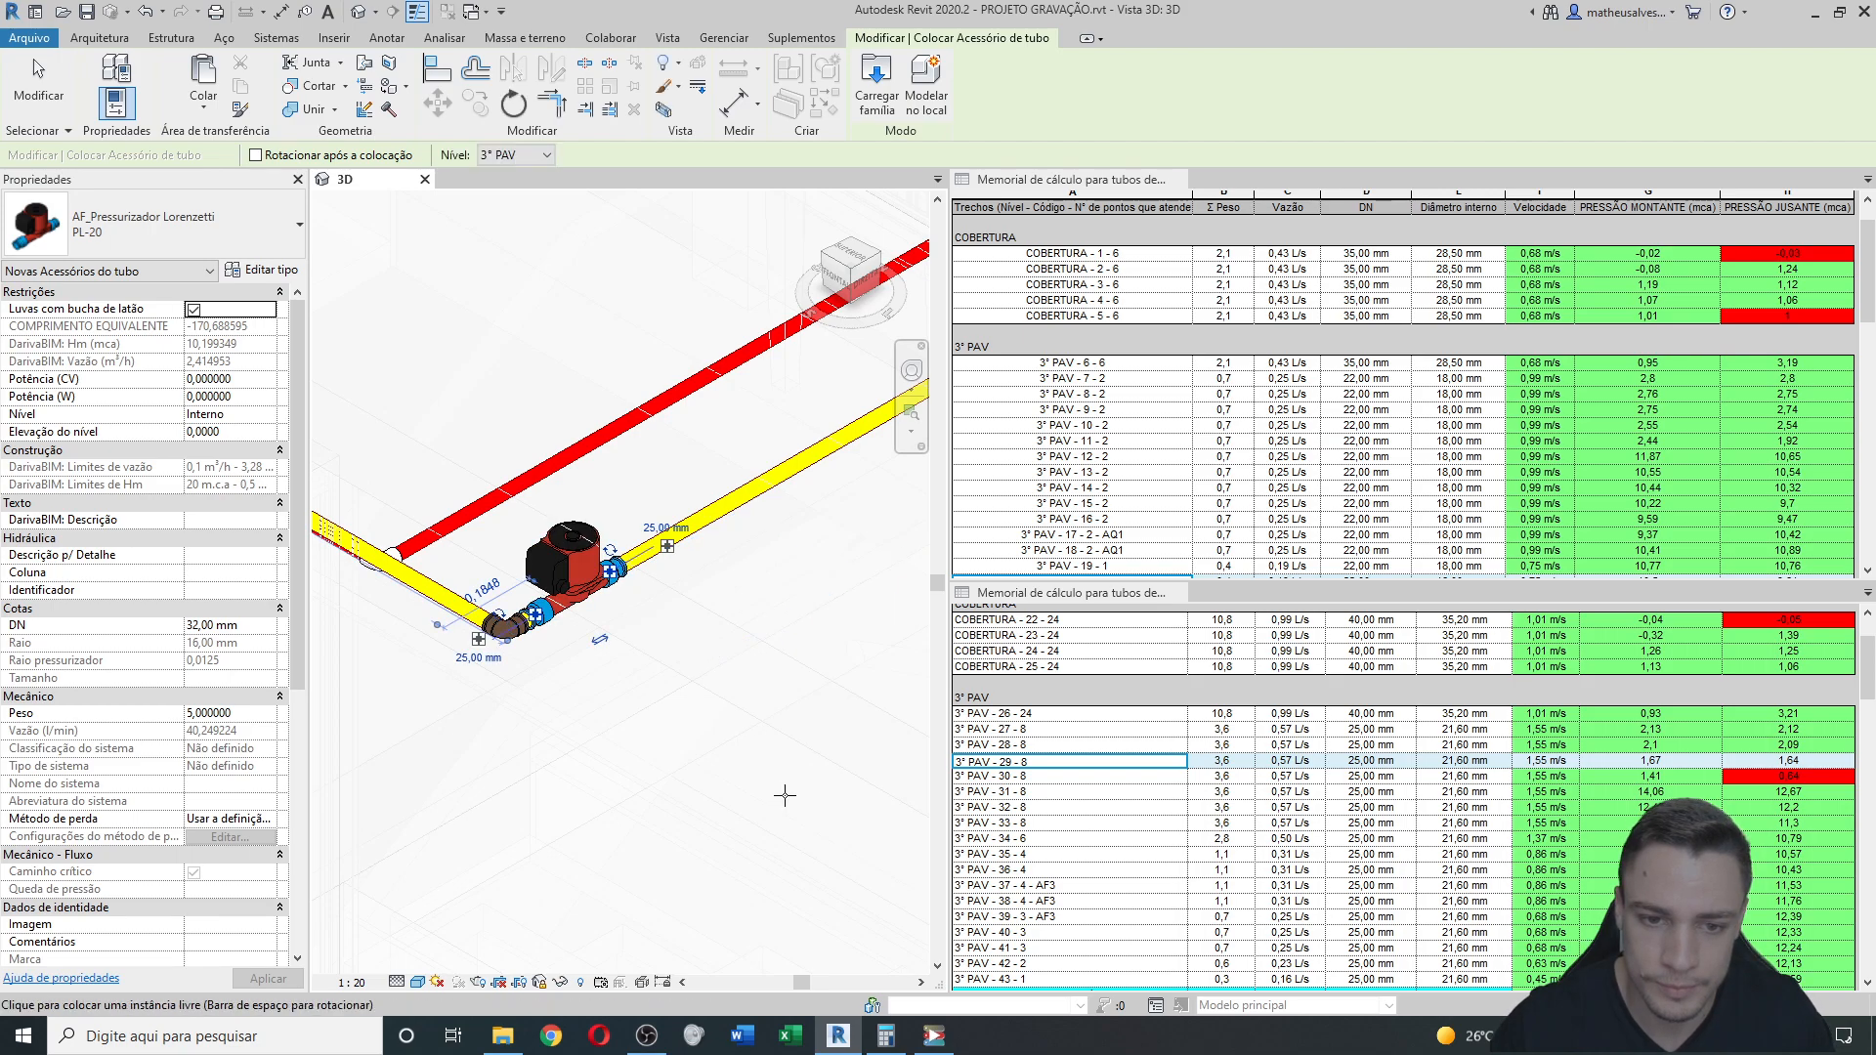
pyautogui.press('Escape')
pyautogui.press('Escape')
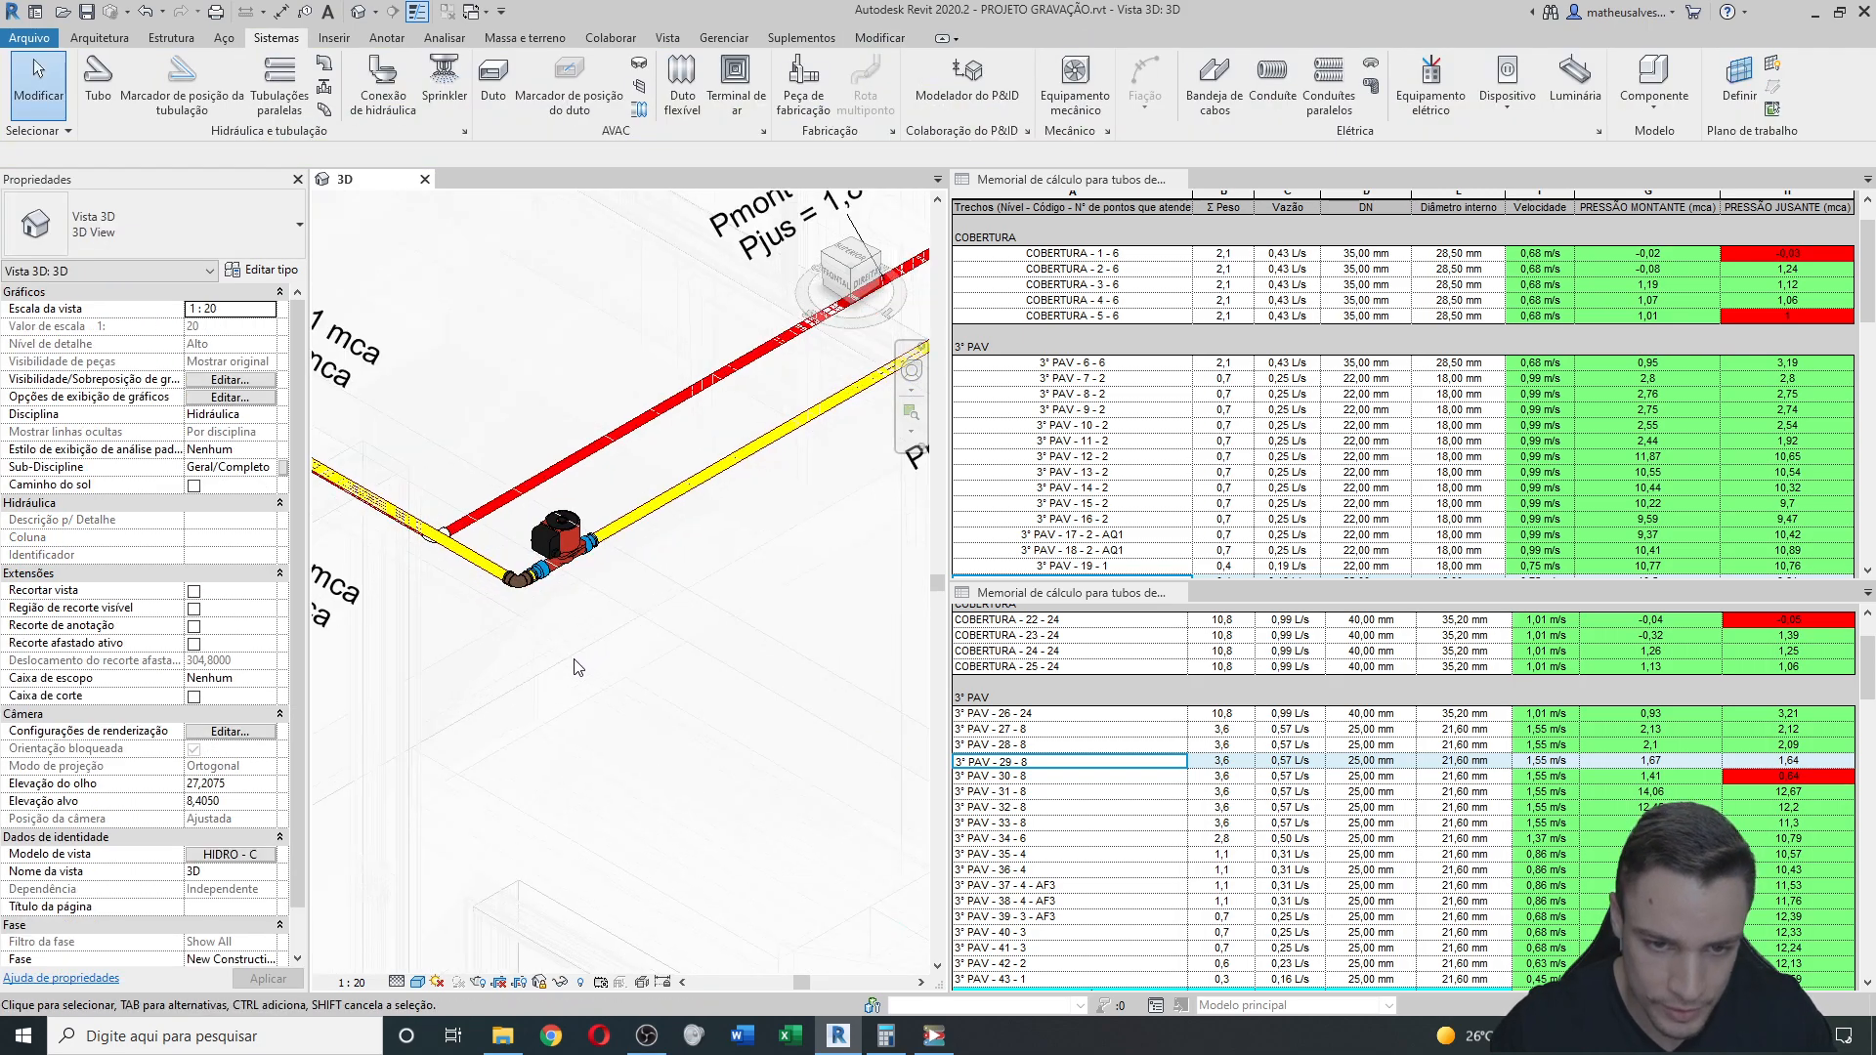
# Tag the cold water branch with pressure tags on the pipe segments after and before the new pressurizer.
pyautogui.press('t')
pyautogui.press('g')
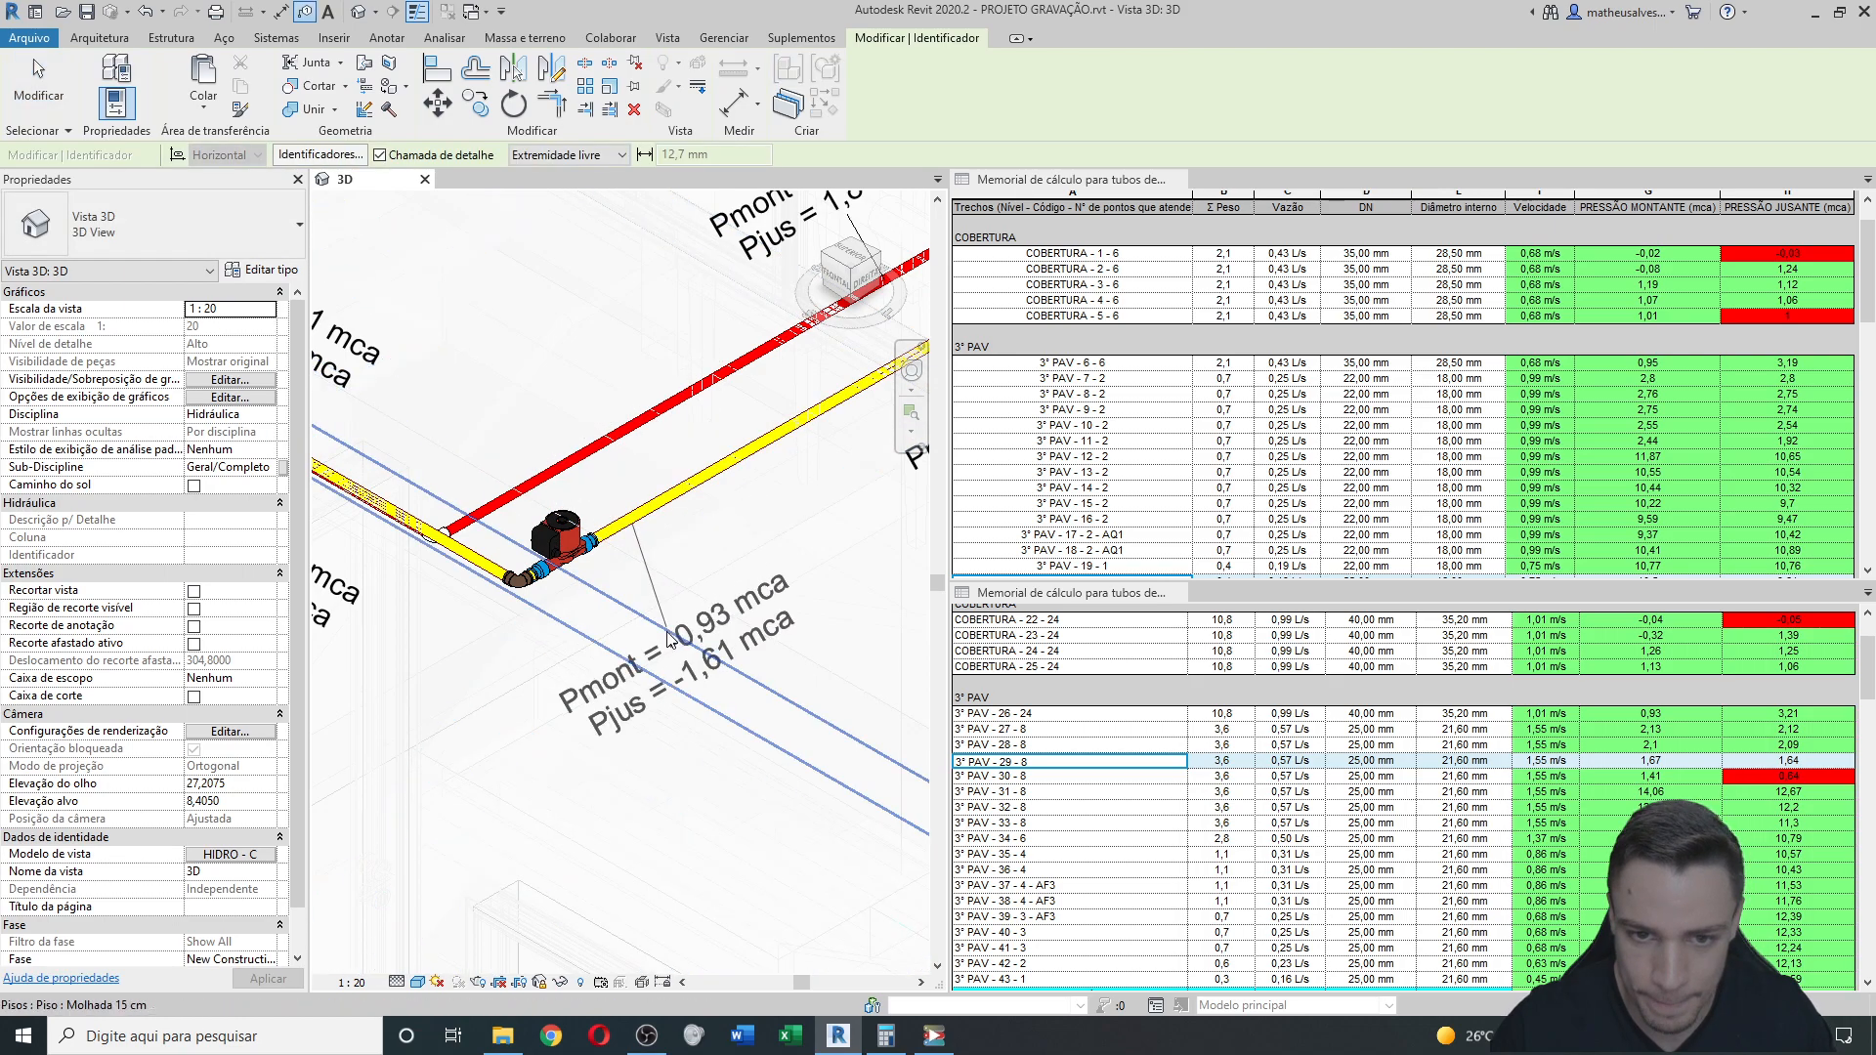
pyautogui.scroll(5, 538, 588)
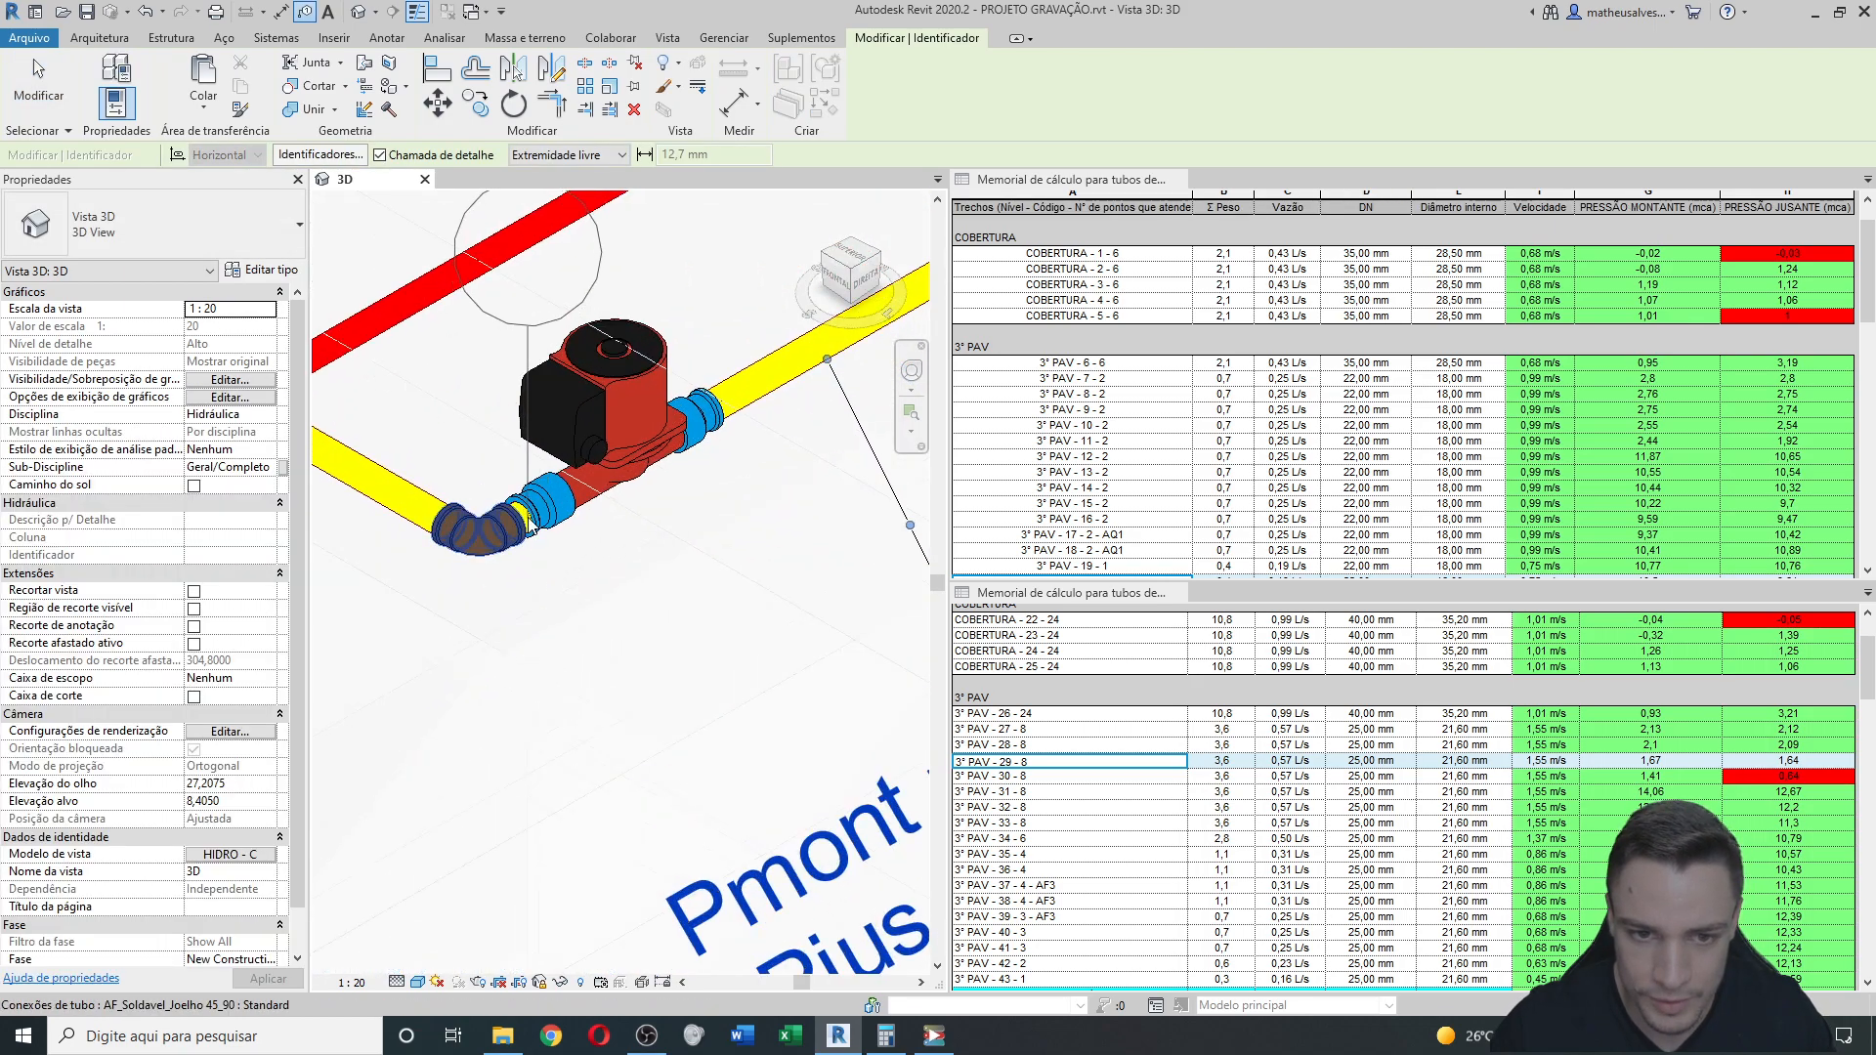
pyautogui.scroll(-5, 550, 658)
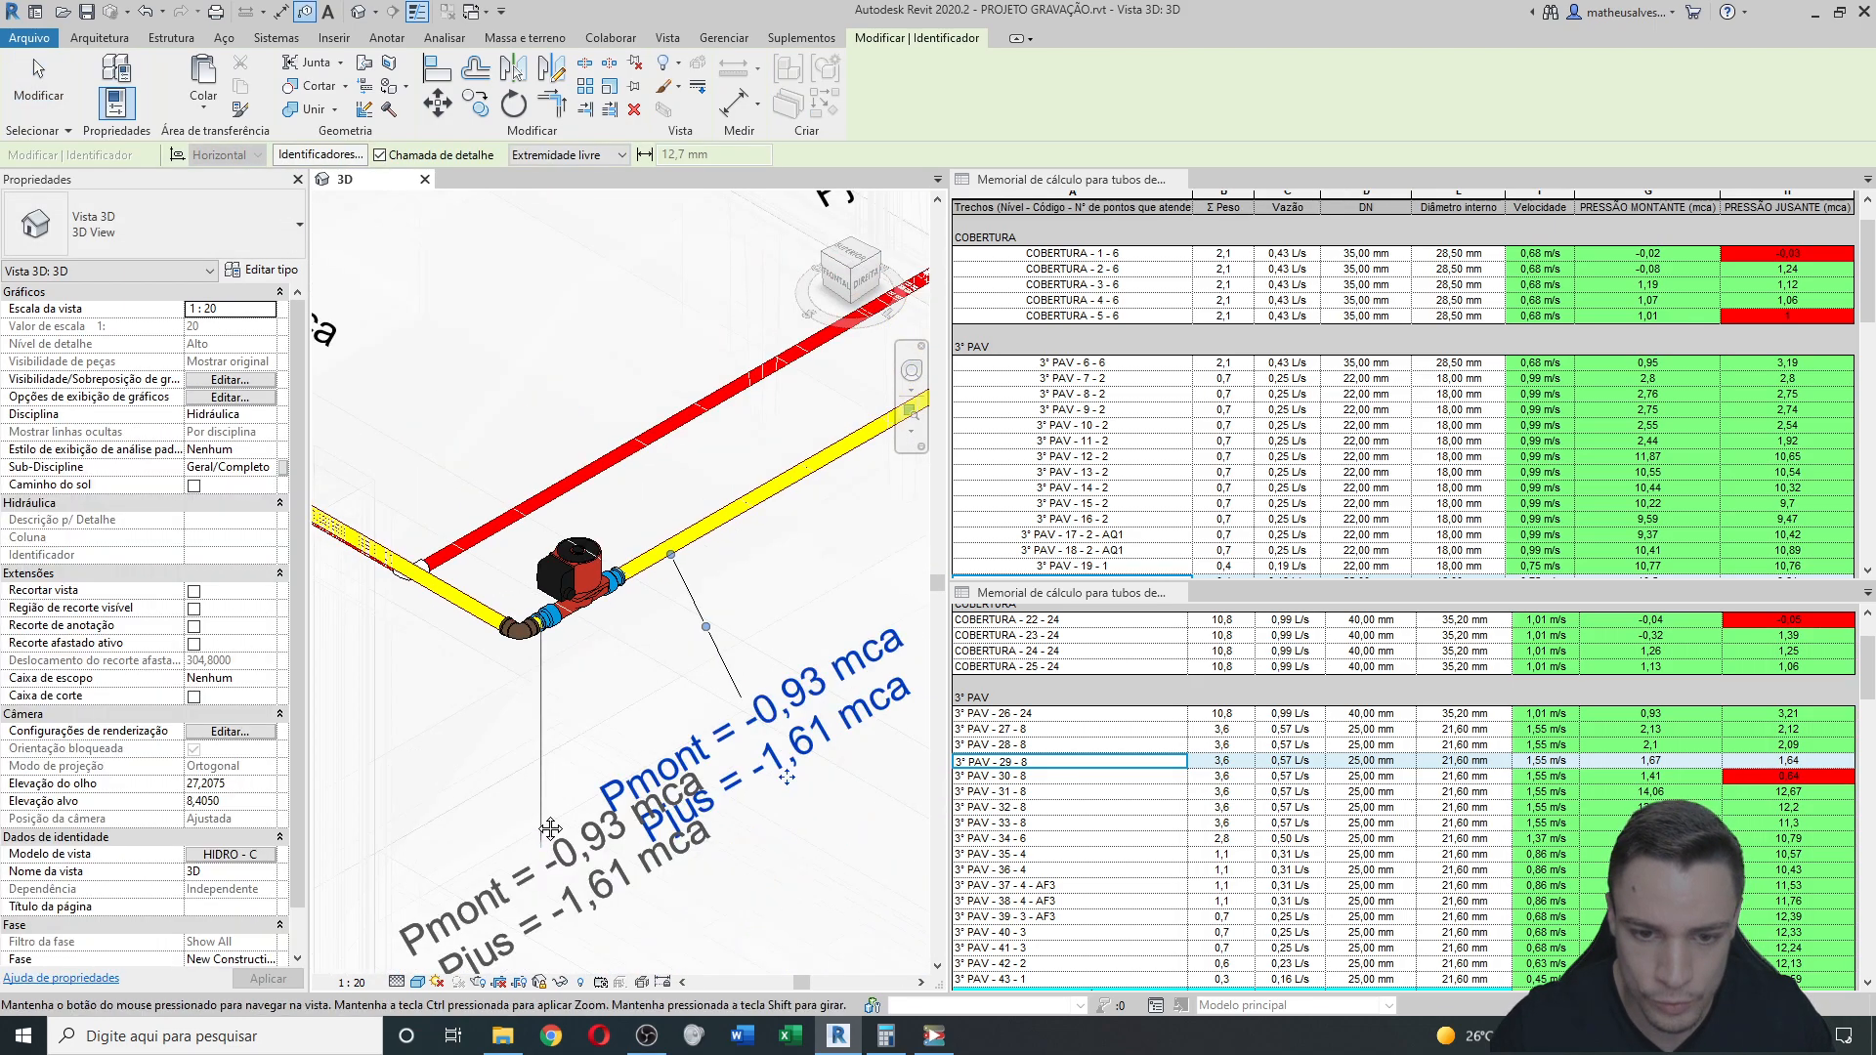
pyautogui.scroll(-3, 606, 677)
pyautogui.press('Escape')
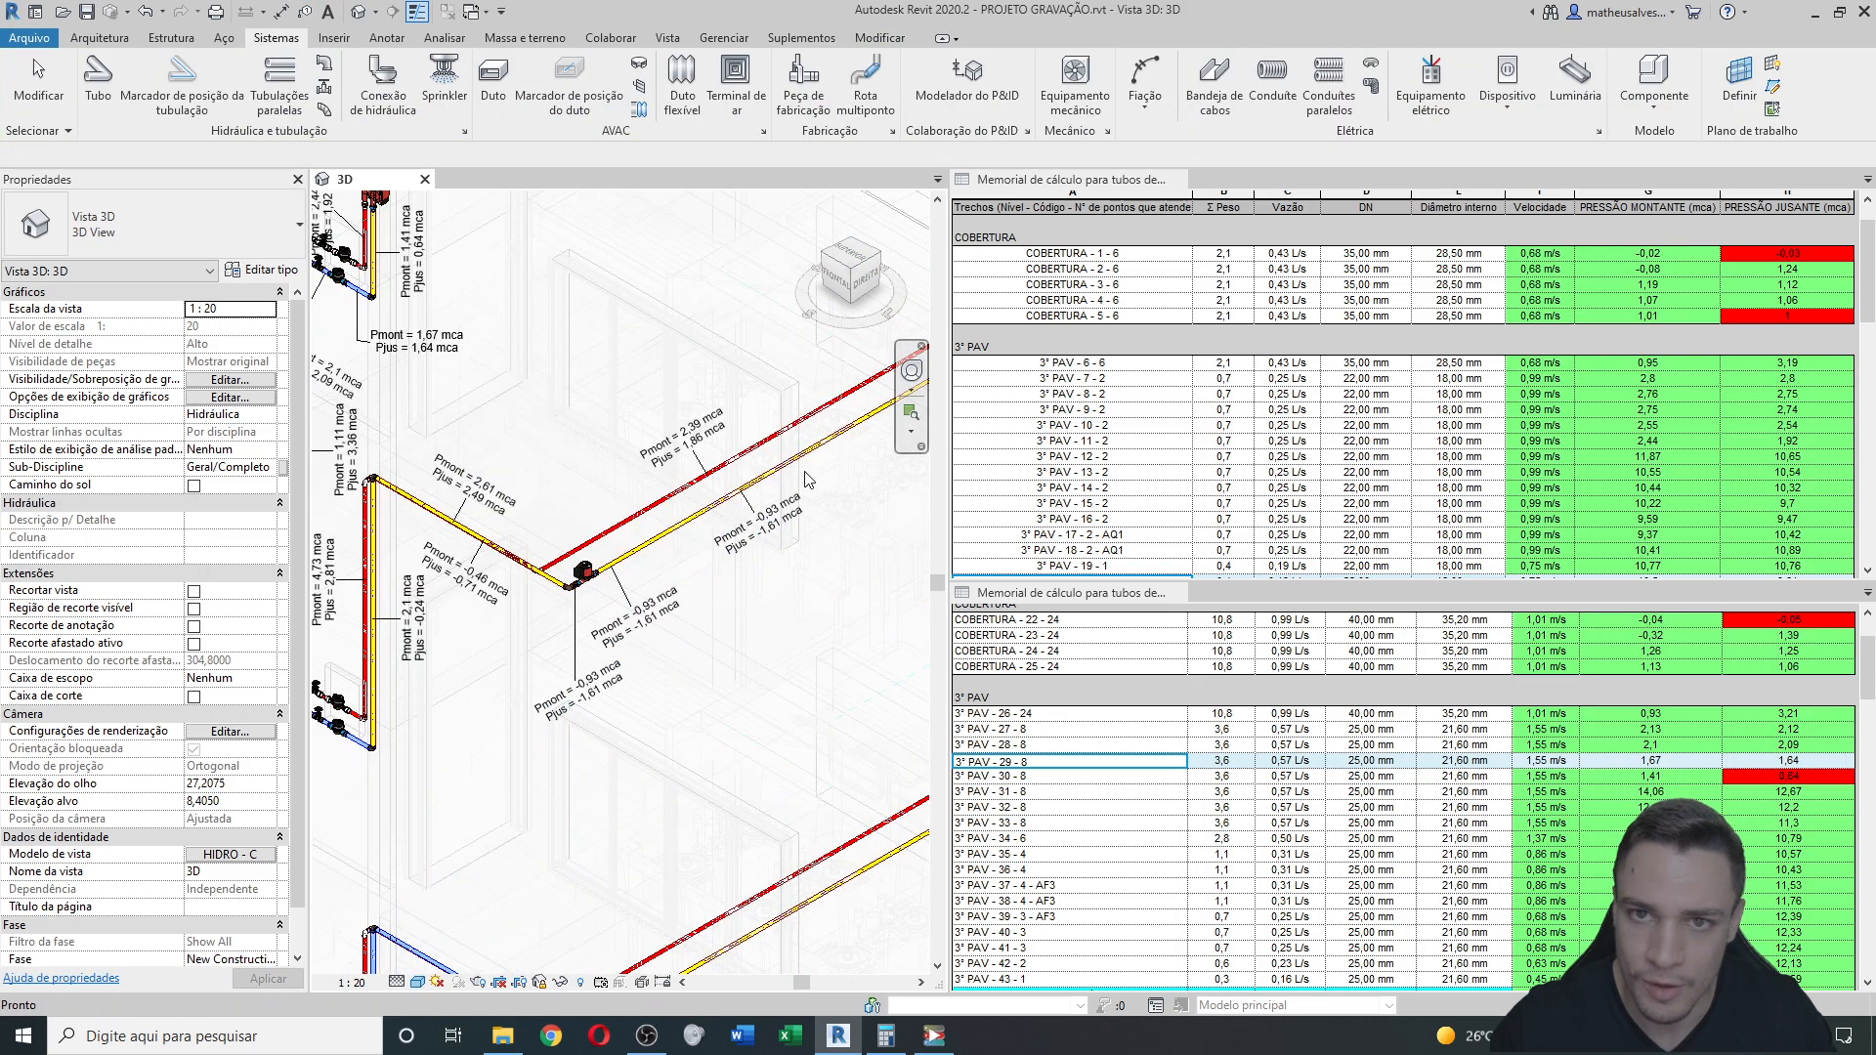
# Recalculate the pressures with the PRESSÃO_AF_AQ_TOTAL script in Dynamo Player and examine the tags beside the new branch pressurizer.
pyautogui.click(931, 1039)
pyautogui.click(864, 549)
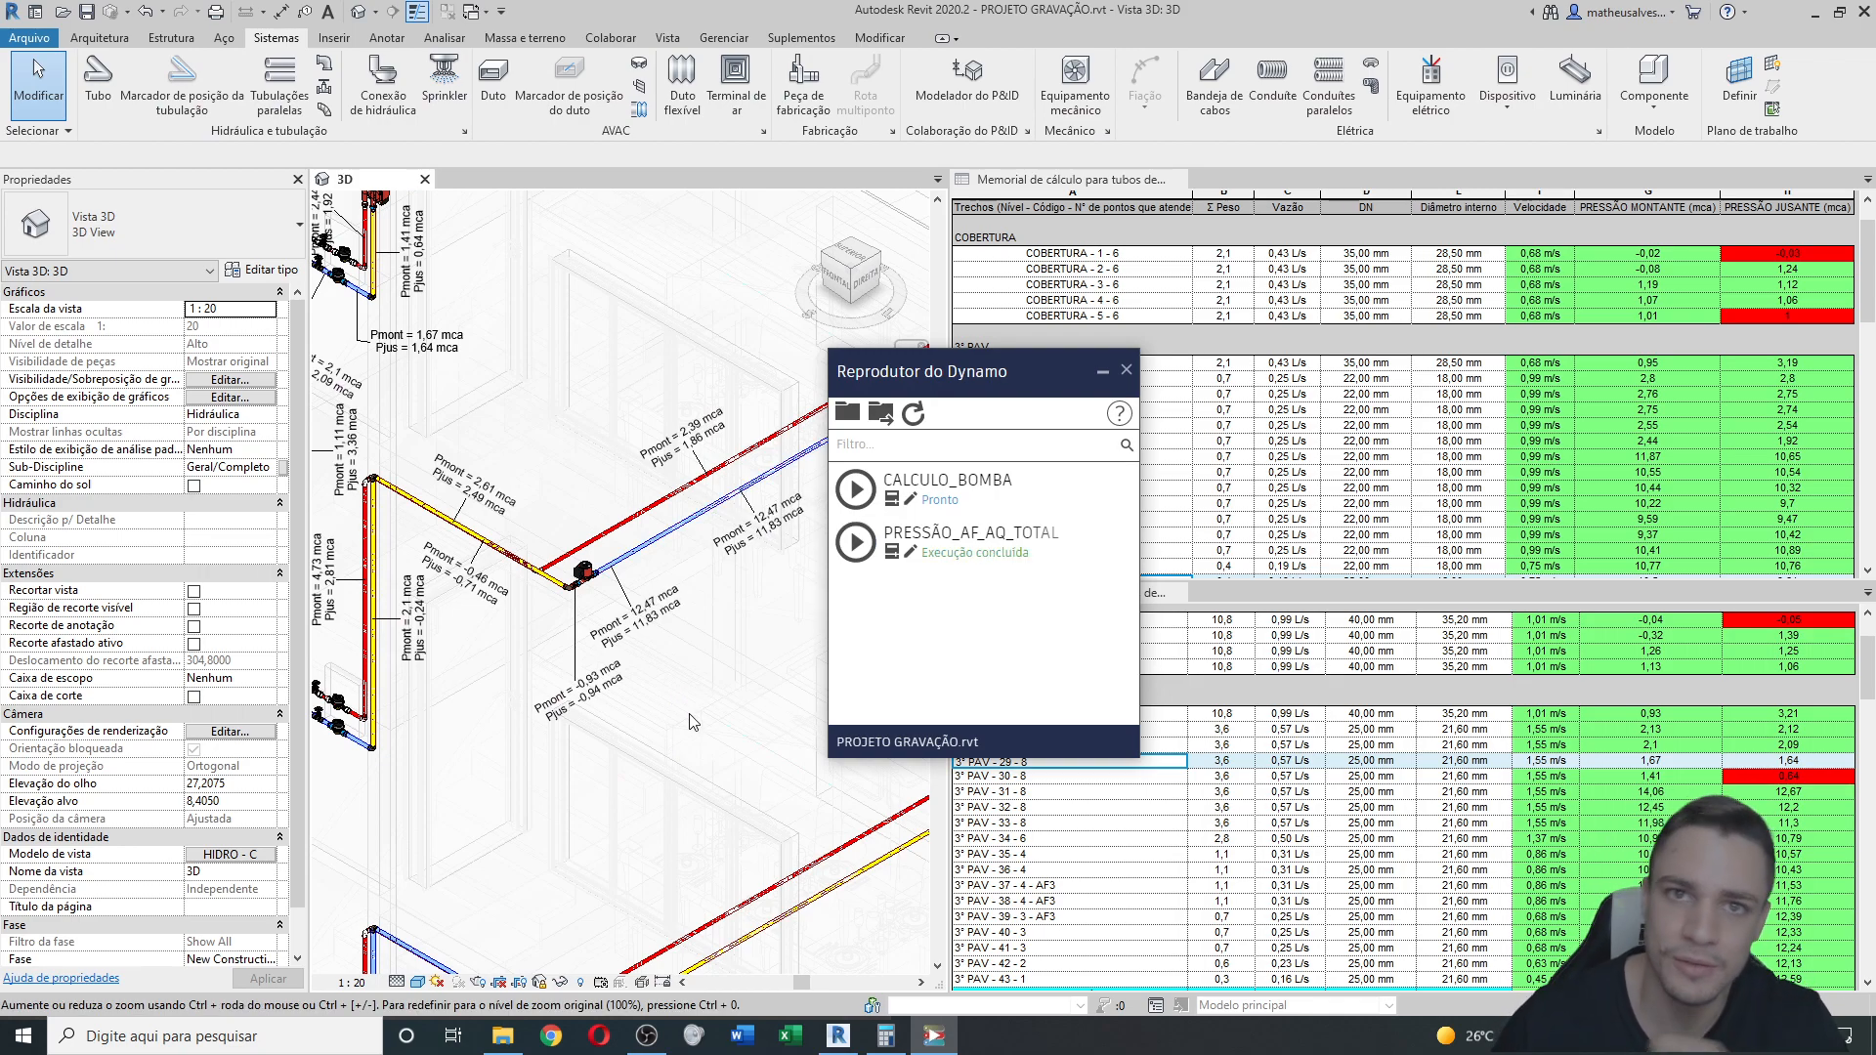
pyautogui.click(1102, 377)
pyautogui.scroll(3, 569, 645)
pyautogui.moveTo(523, 631); pyautogui.dragTo(701, 600, button='middle')
pyautogui.scroll(3, 772, 616)
pyautogui.moveTo(769, 733); pyautogui.dragTo(518, 747, button='middle')
pyautogui.scroll(-1, 518, 747)
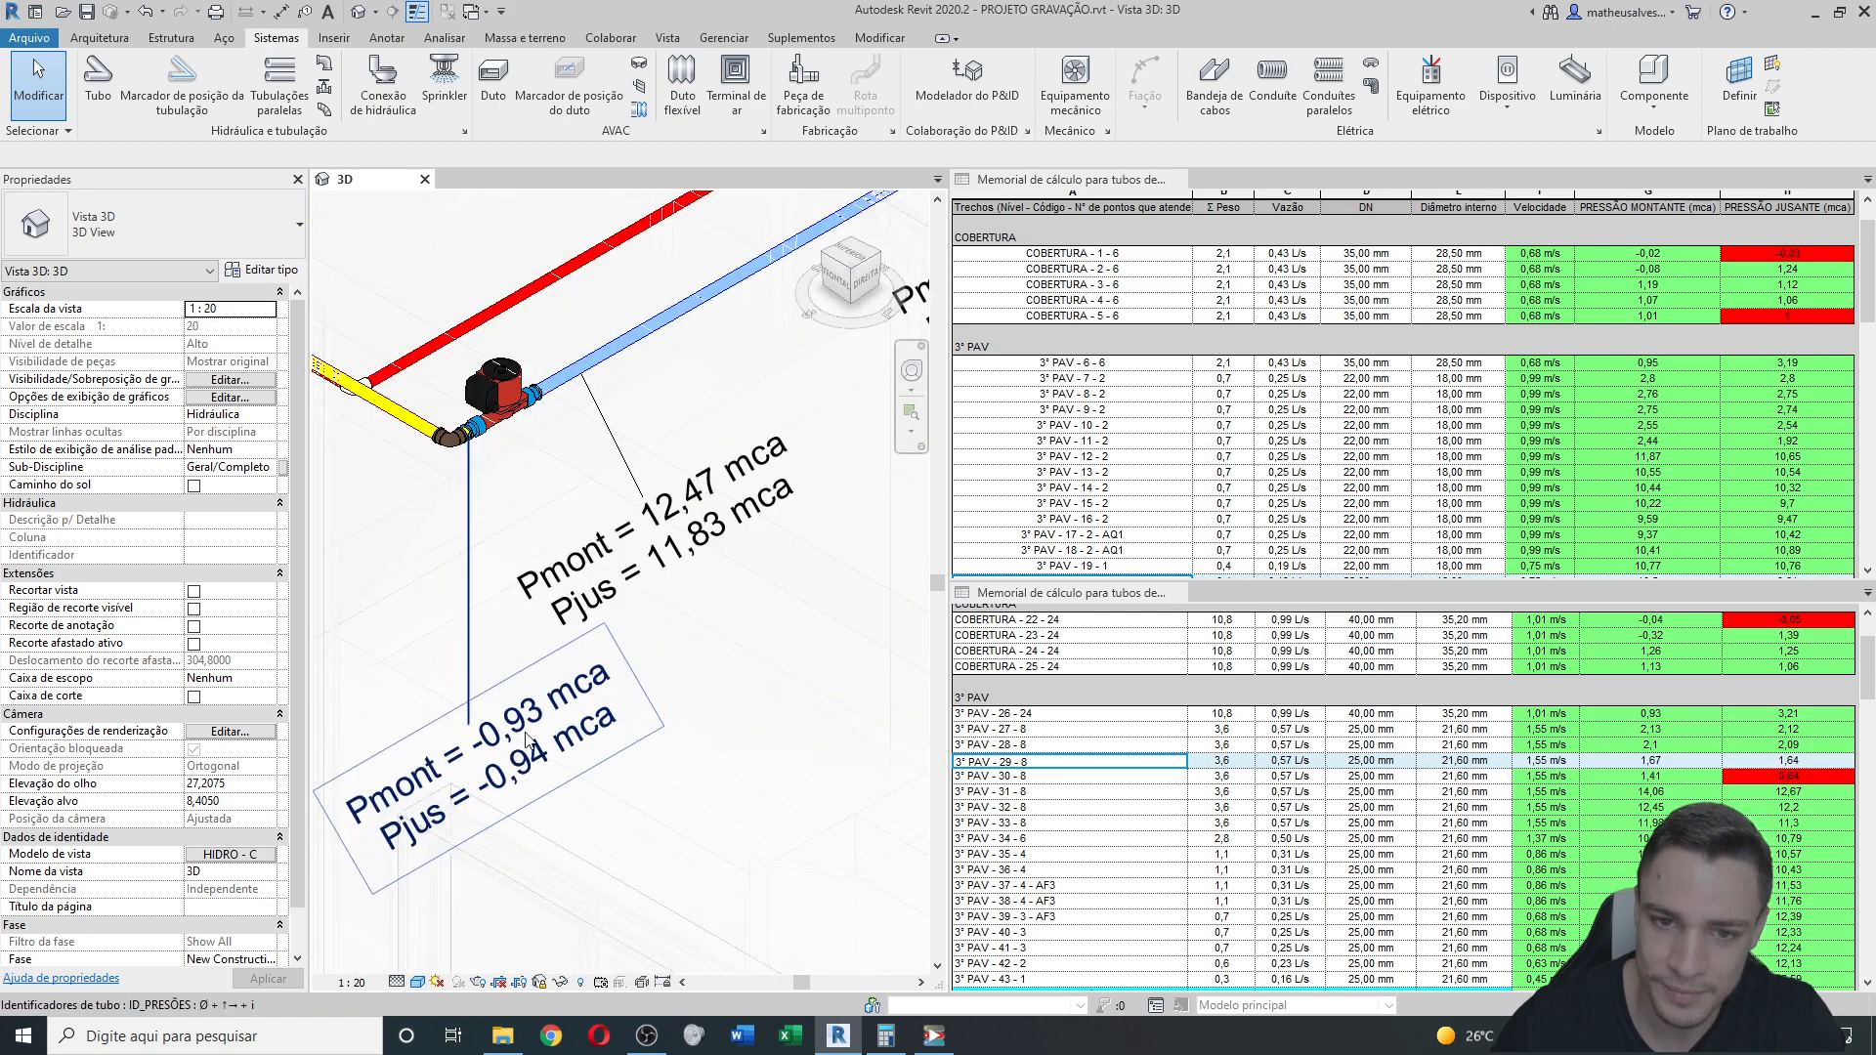
pyautogui.moveTo(648, 507); pyautogui.dragTo(641, 528, button='middle')
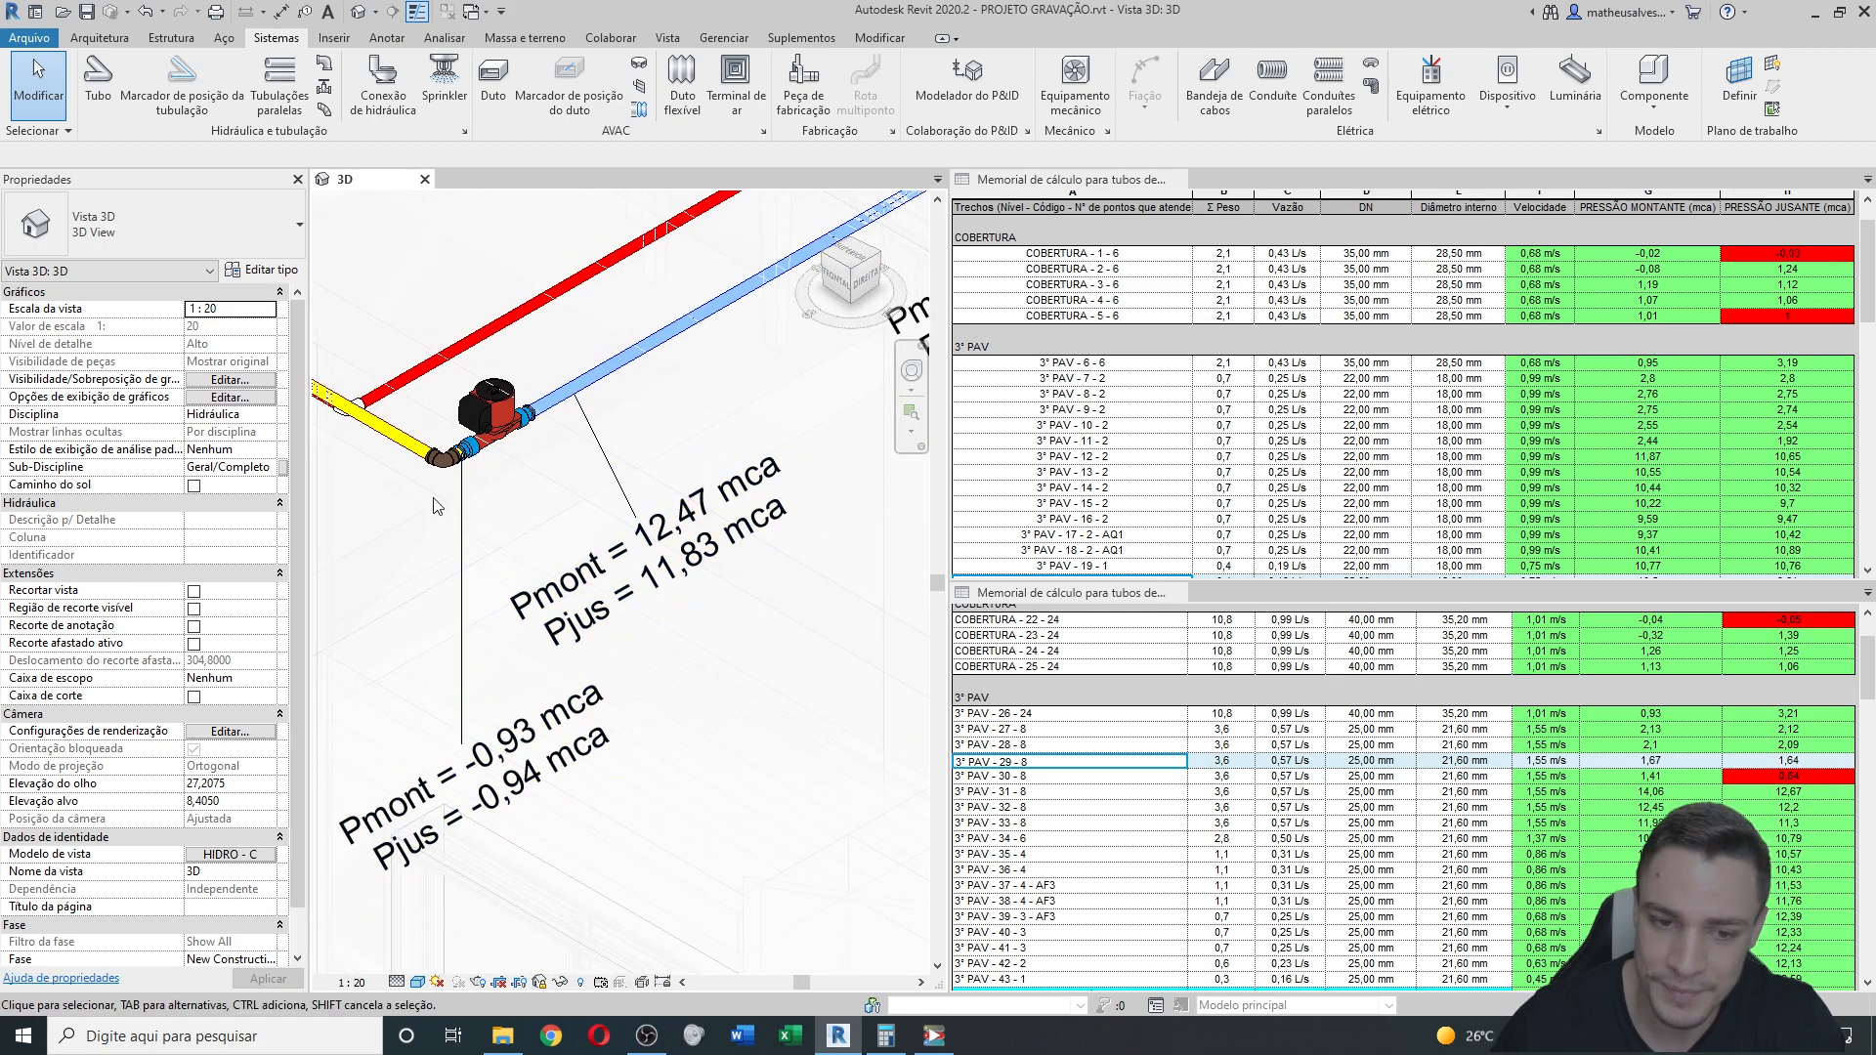
pyautogui.scroll(-5, 689, 577)
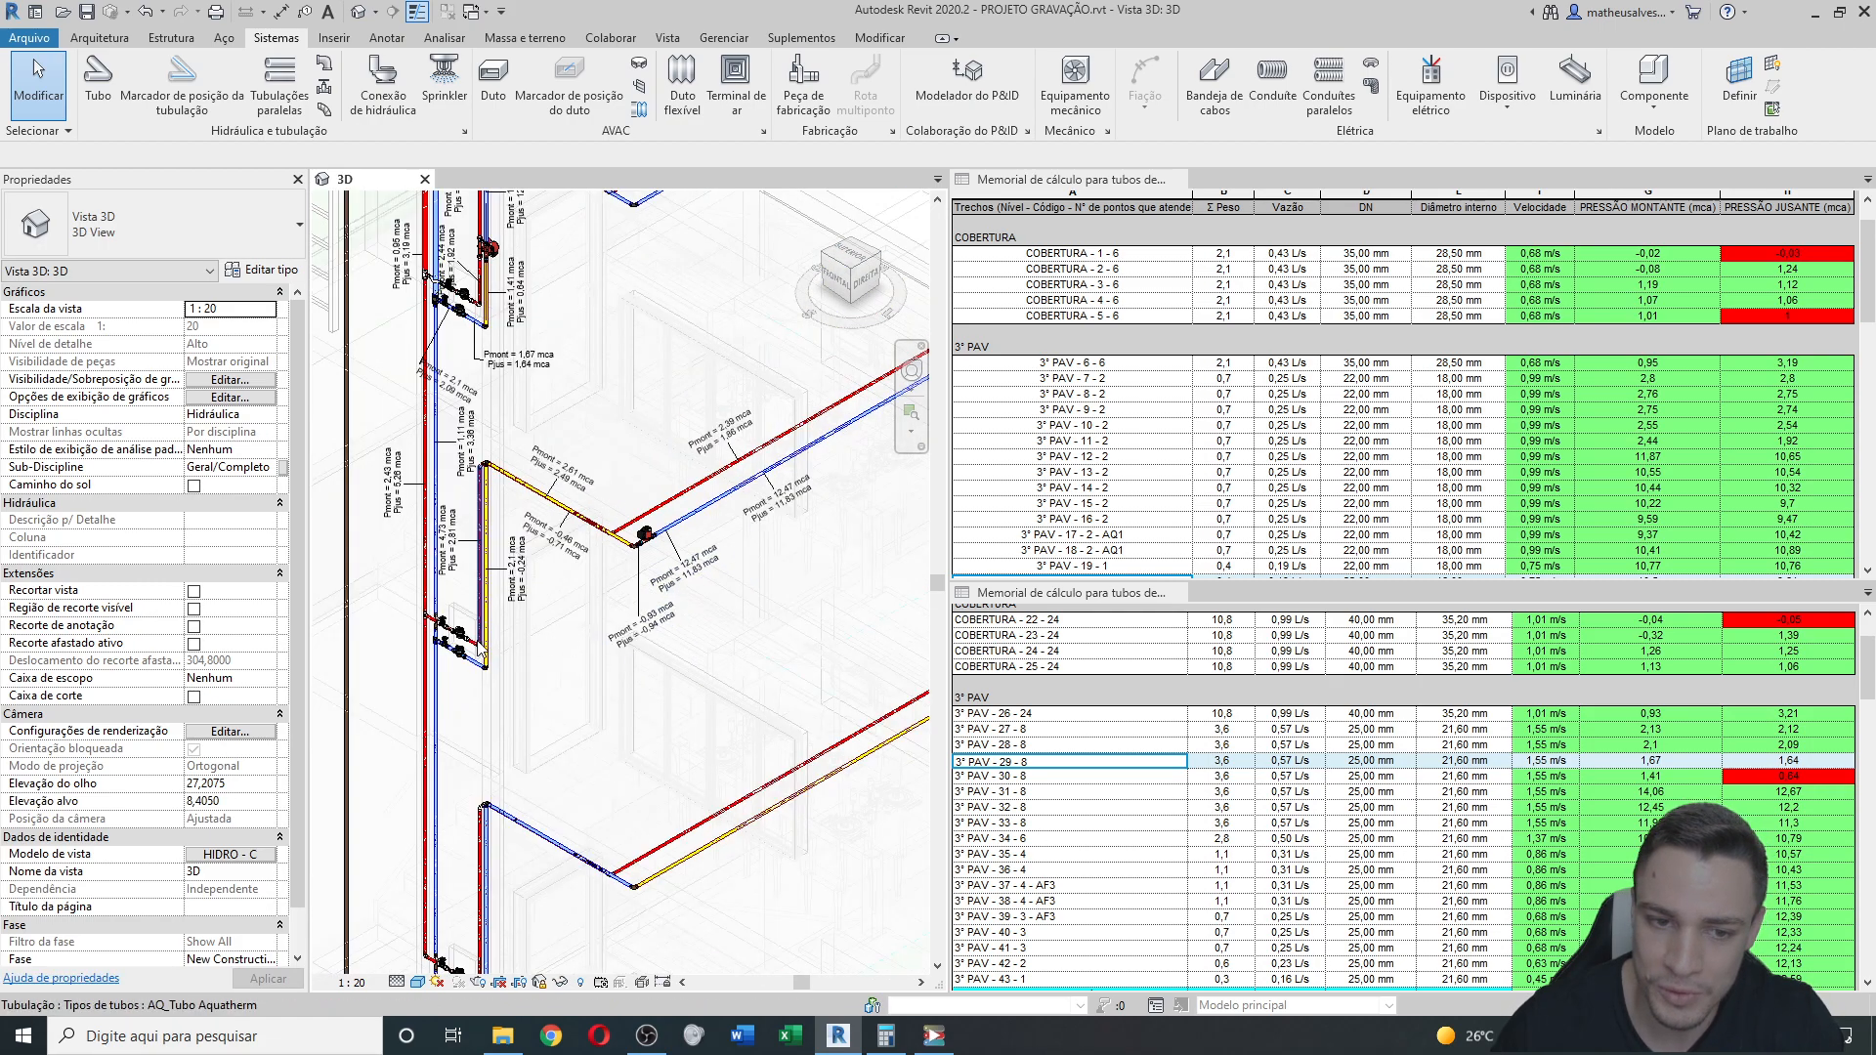
# Examine the pressure tags at the branch pressurizer and review the Água Fria pipe schedule down to the 2° PAV segments.
pyautogui.scroll(3, 485, 576)
pyautogui.moveTo(870, 714); pyautogui.dragTo(680, 713, button='middle')
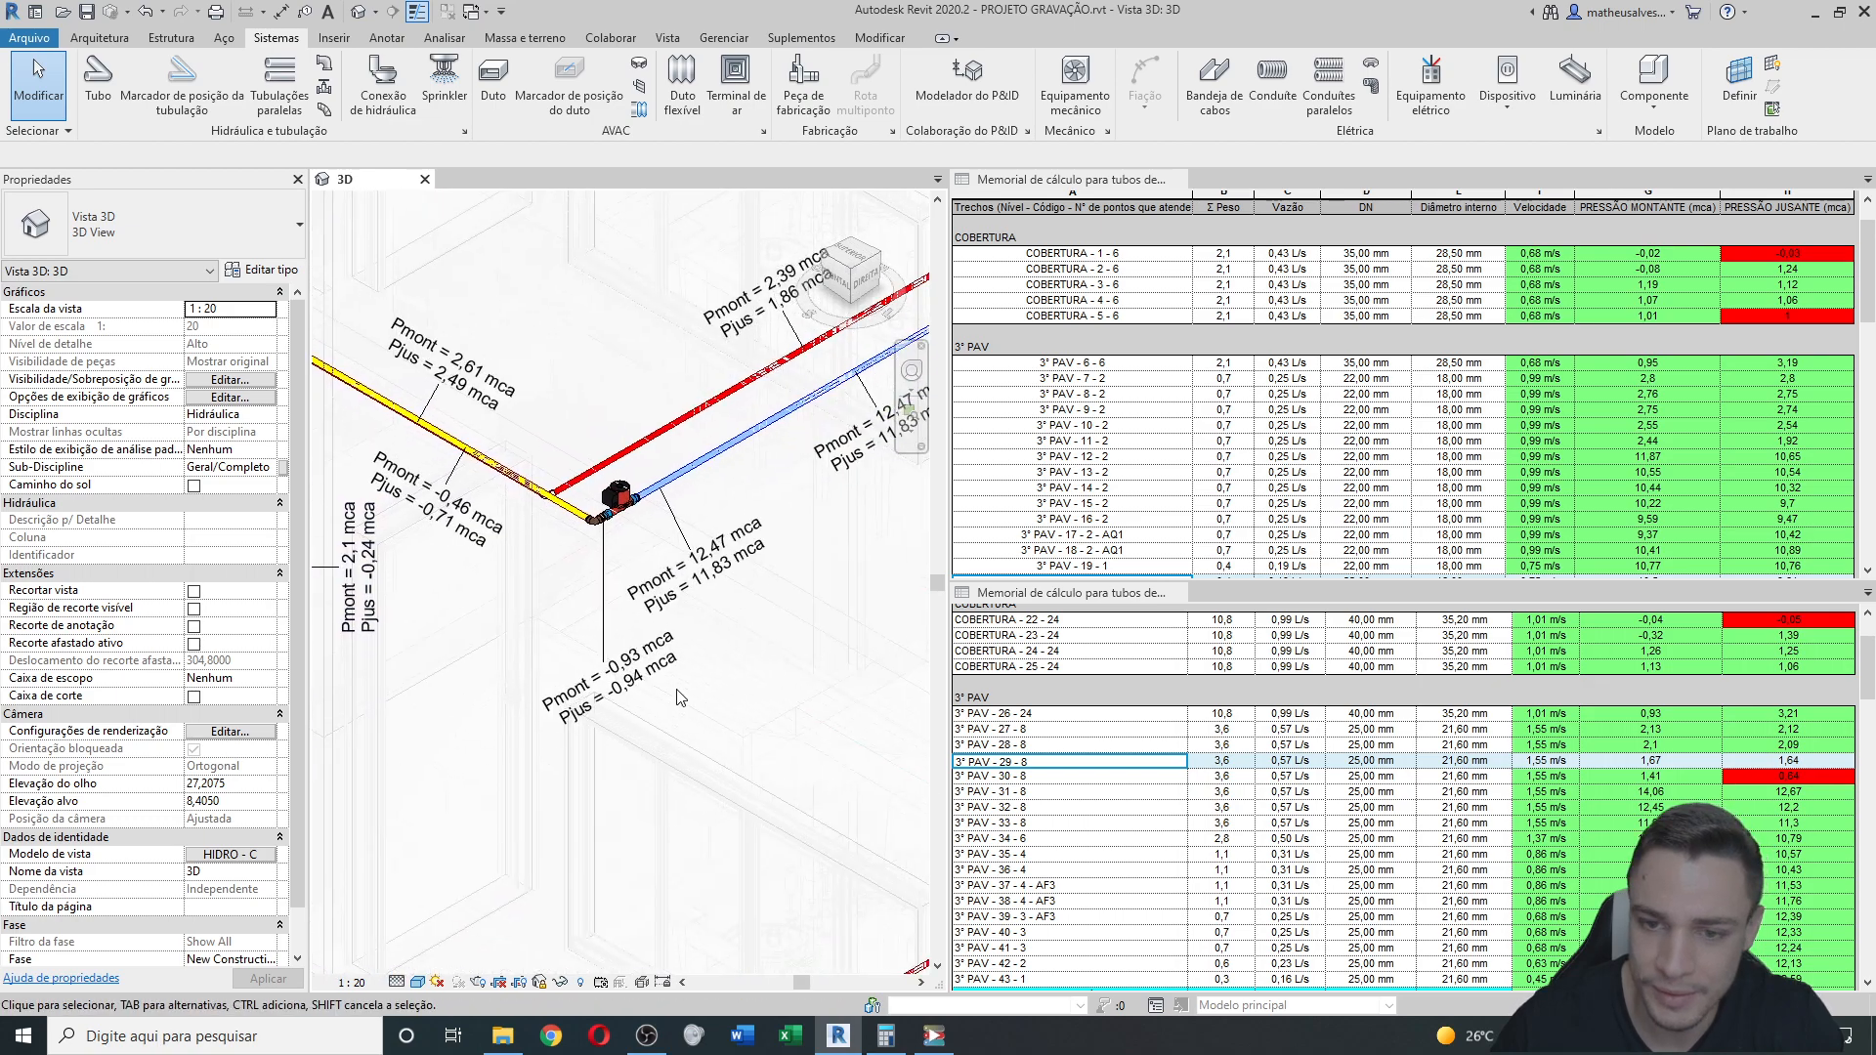
pyautogui.scroll(3, 1230, 748)
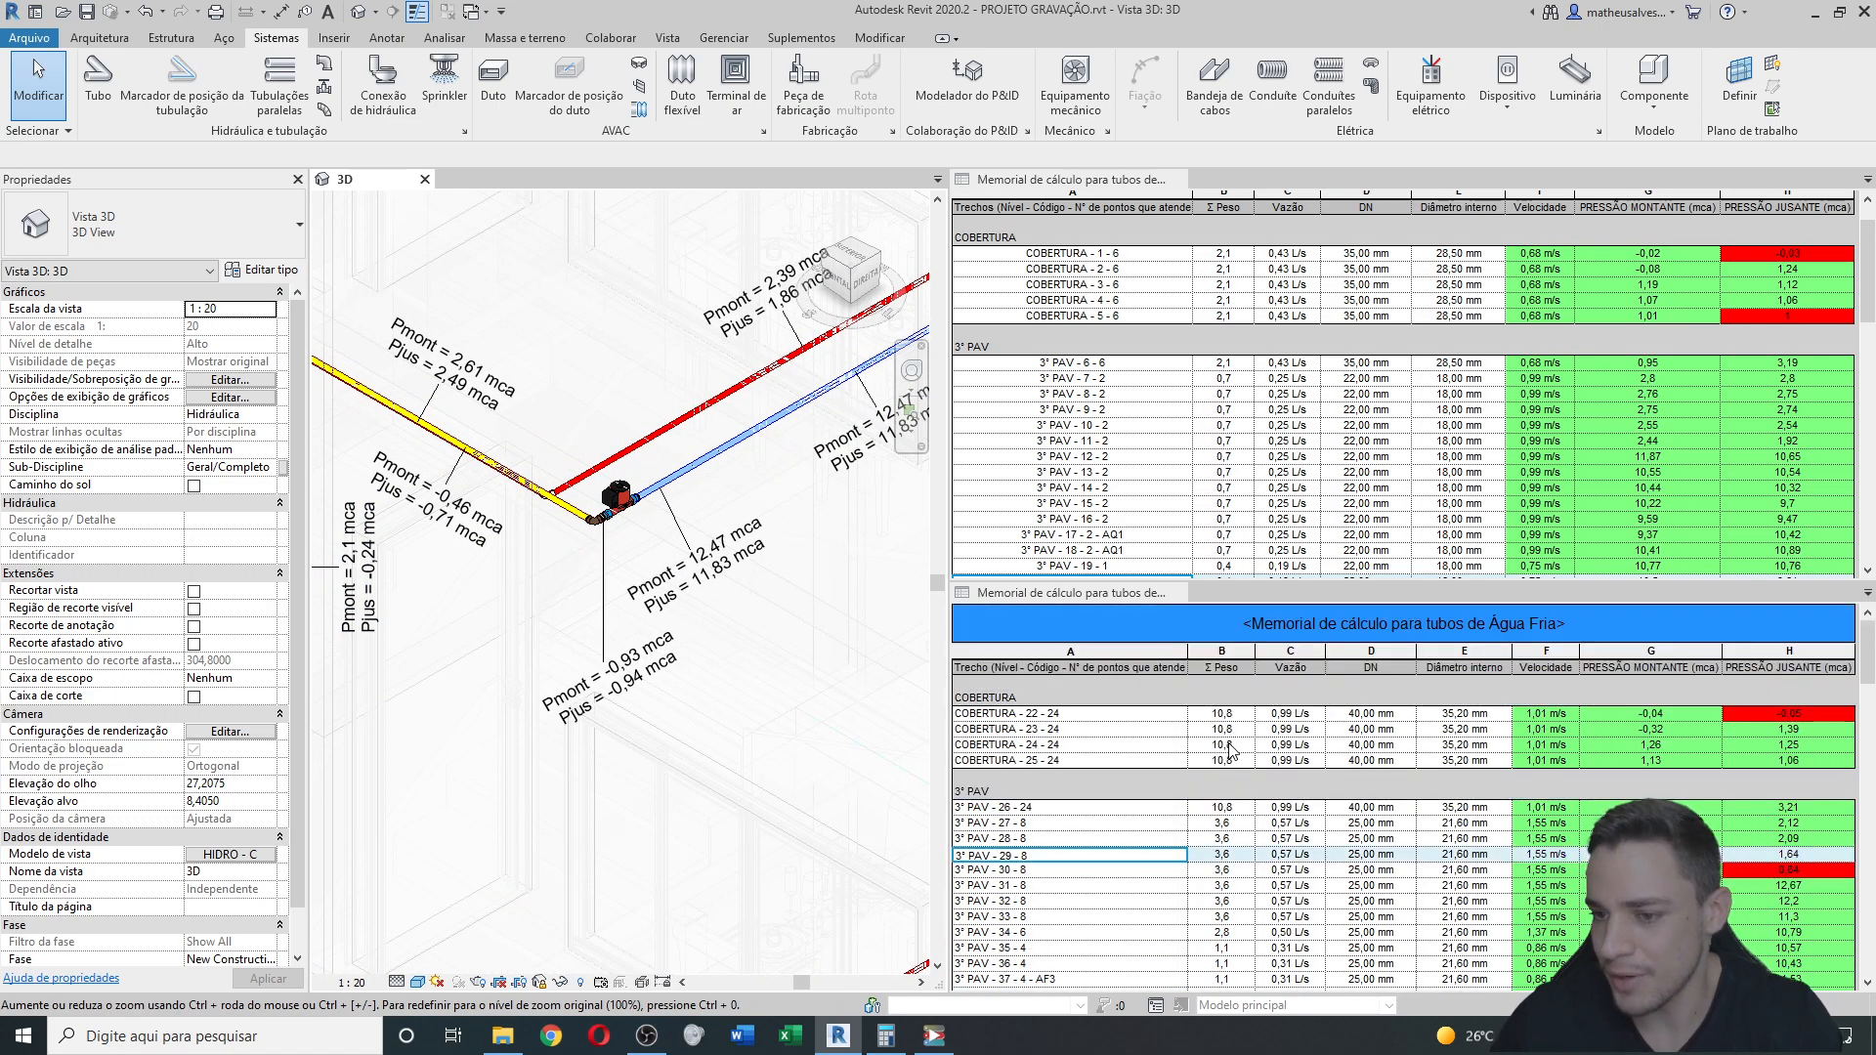
pyautogui.scroll(-3, 1233, 751)
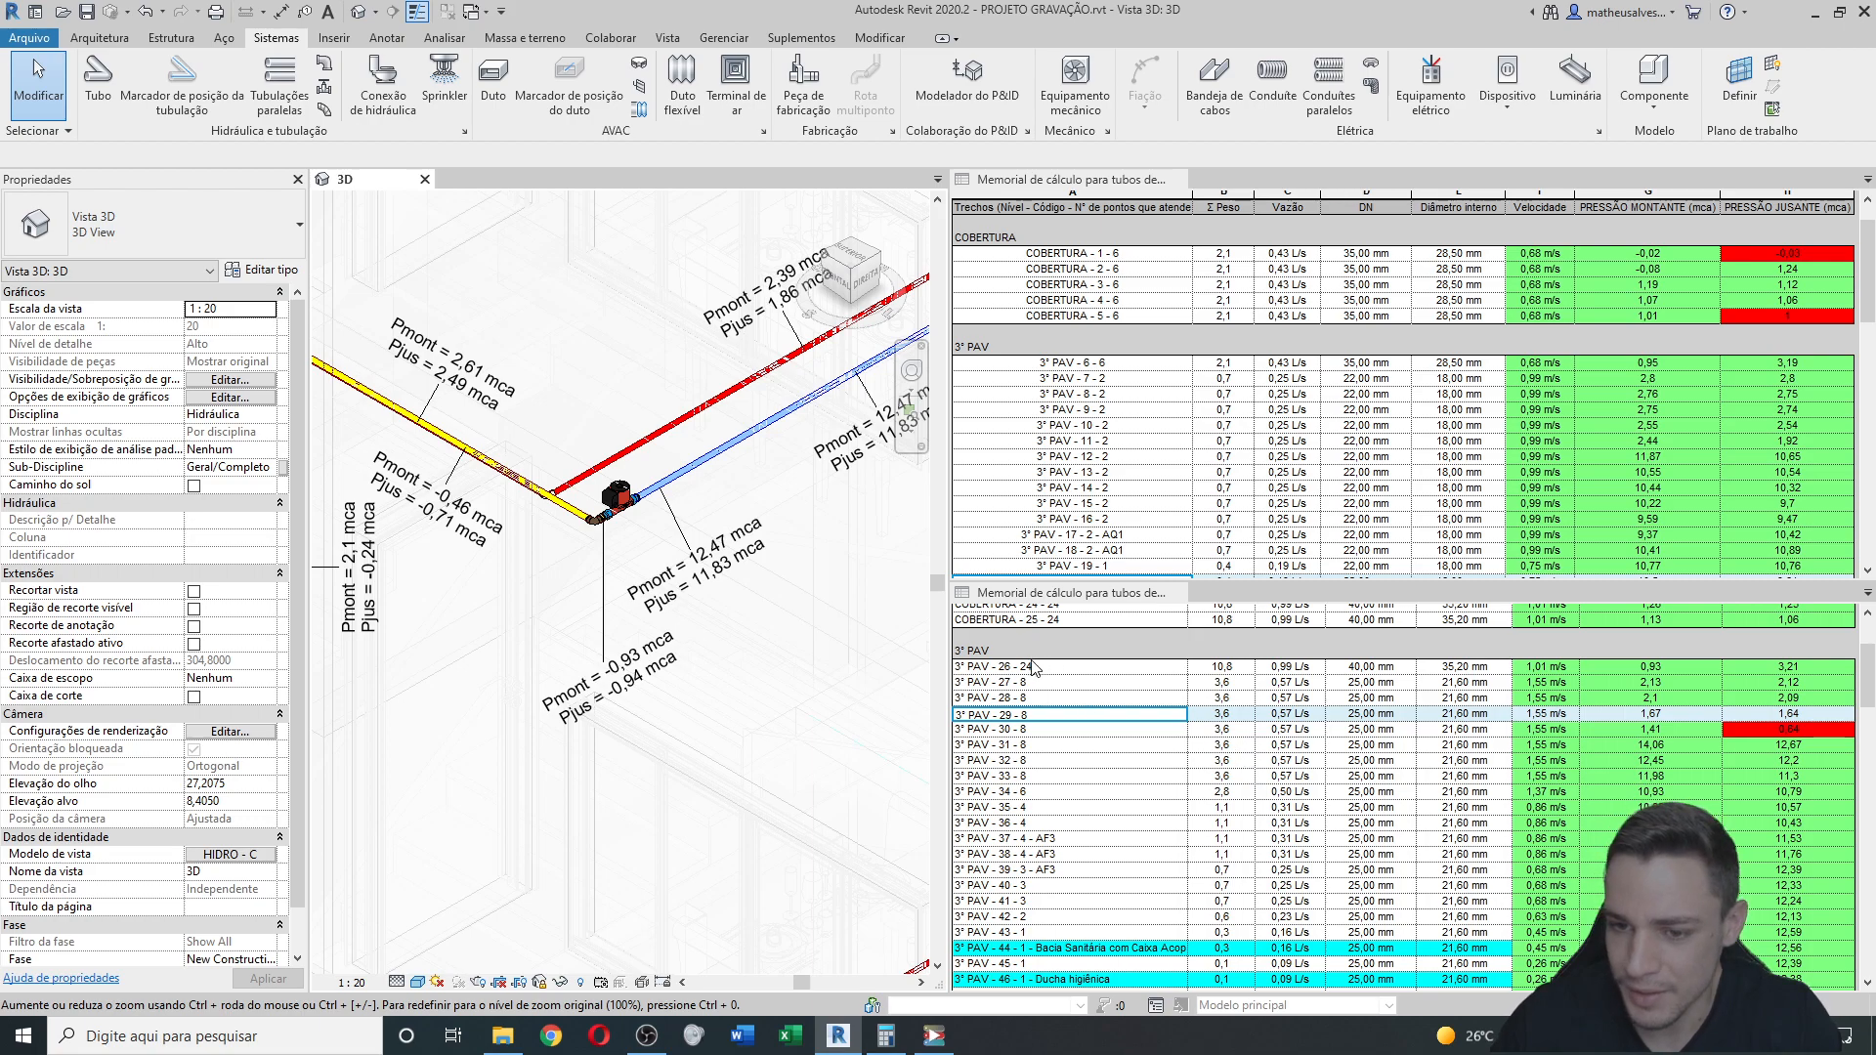
pyautogui.scroll(-3, 1060, 755)
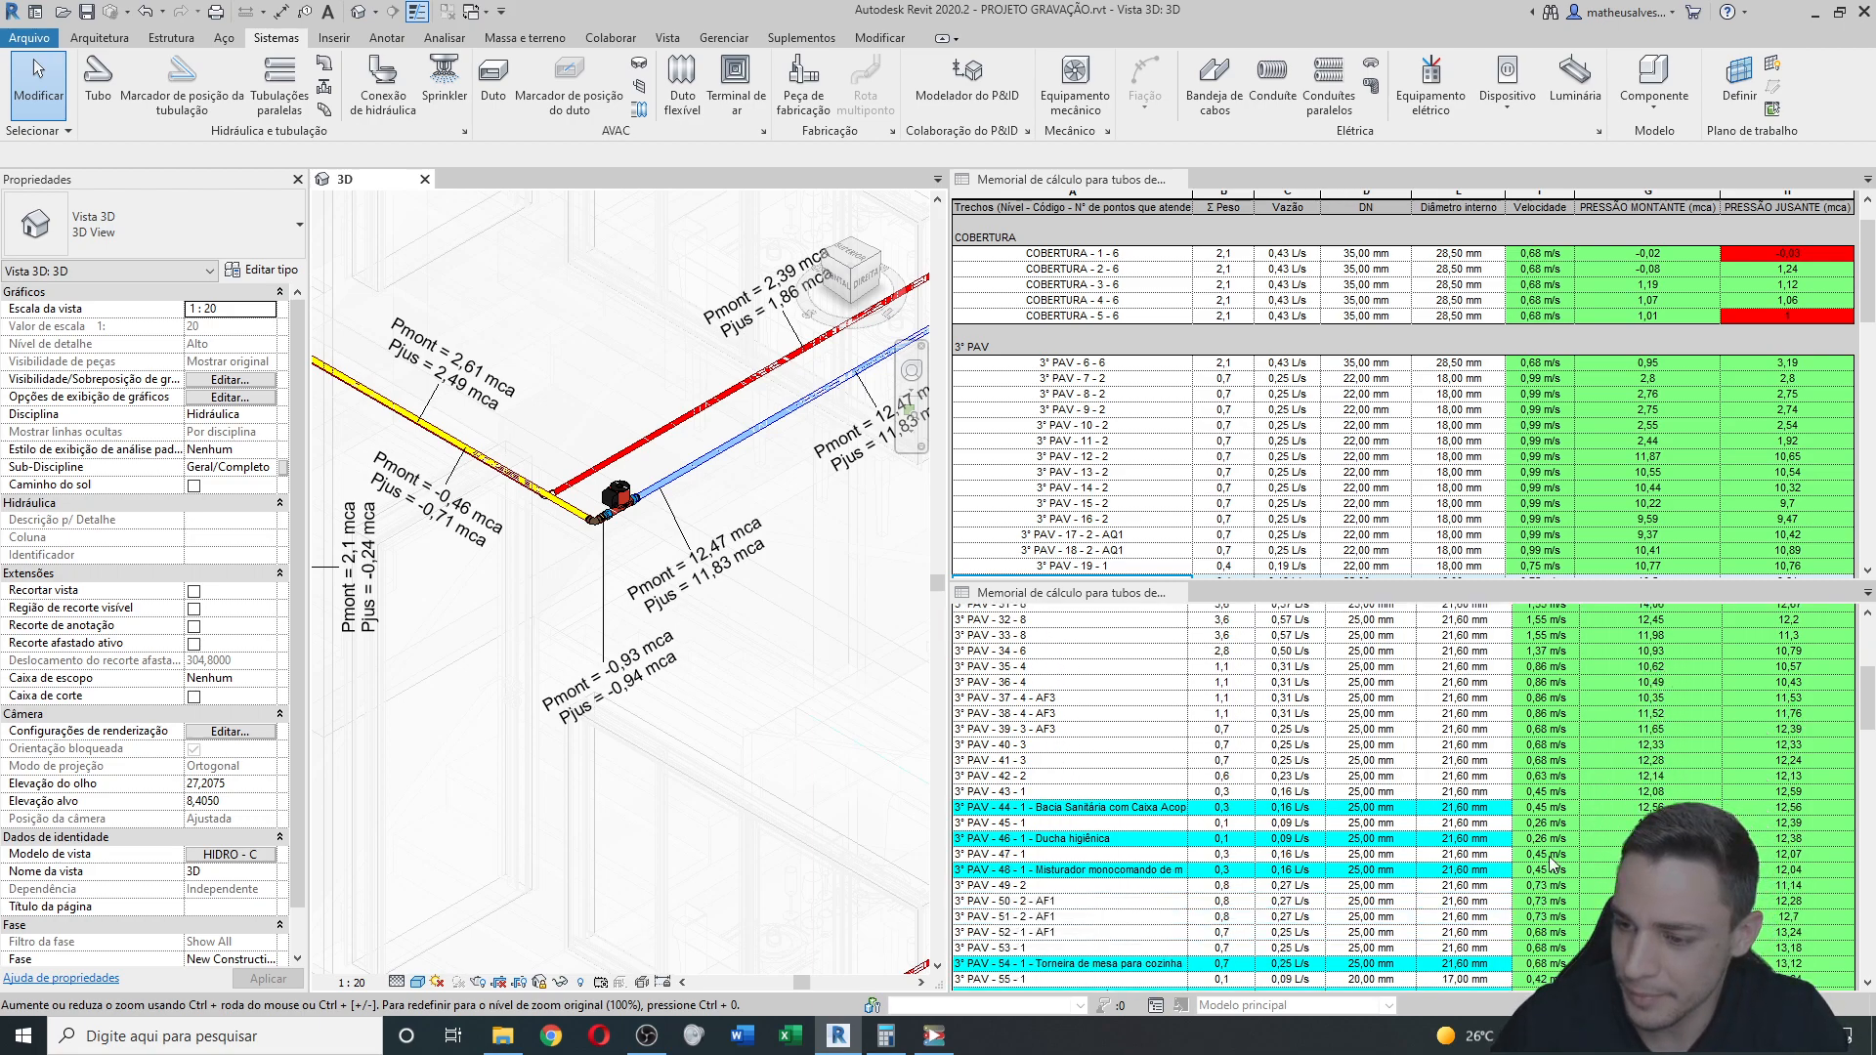
pyautogui.scroll(-3, 1432, 850)
pyautogui.scroll(-6, 1757, 758)
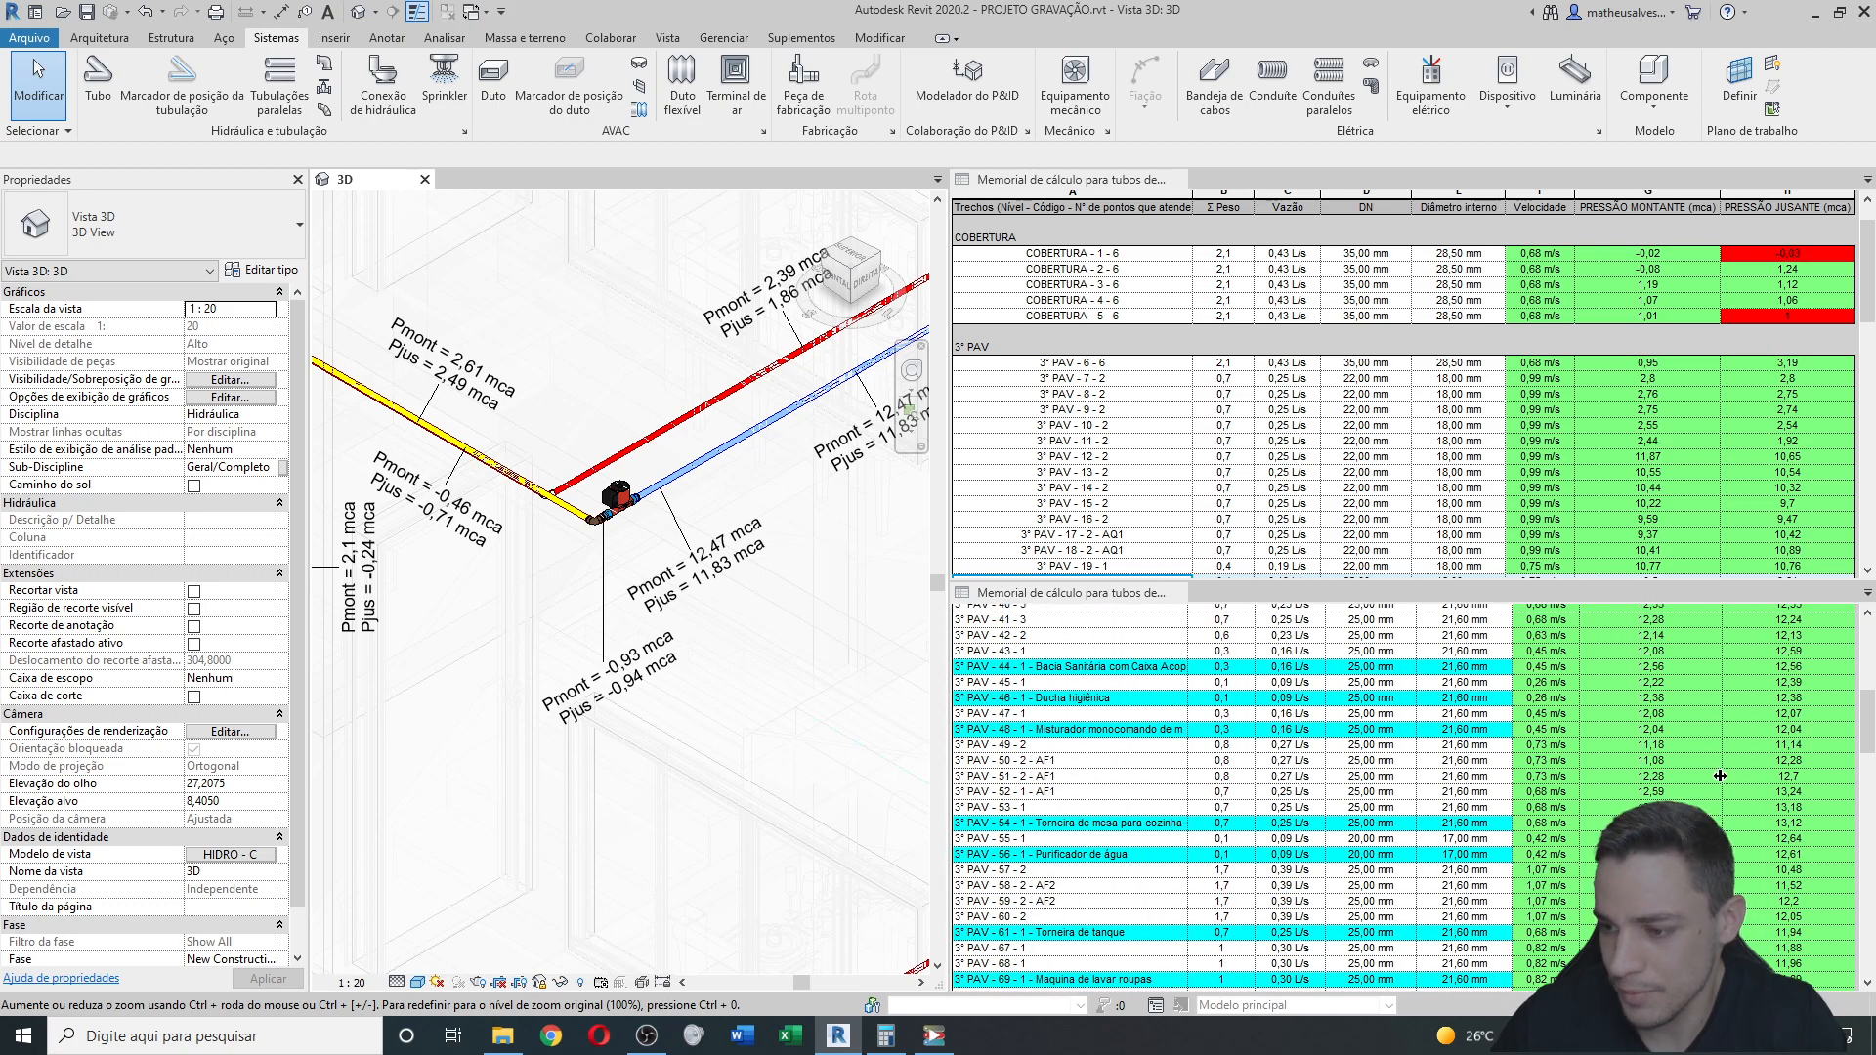
pyautogui.scroll(-1, 1417, 801)
# Highlight schedule segment 2° PAV - 155 in the 3D model and inspect its vertical cold water pipe down to the lower elbow.
pyautogui.click(1649, 791)
pyautogui.click(1640, 98)
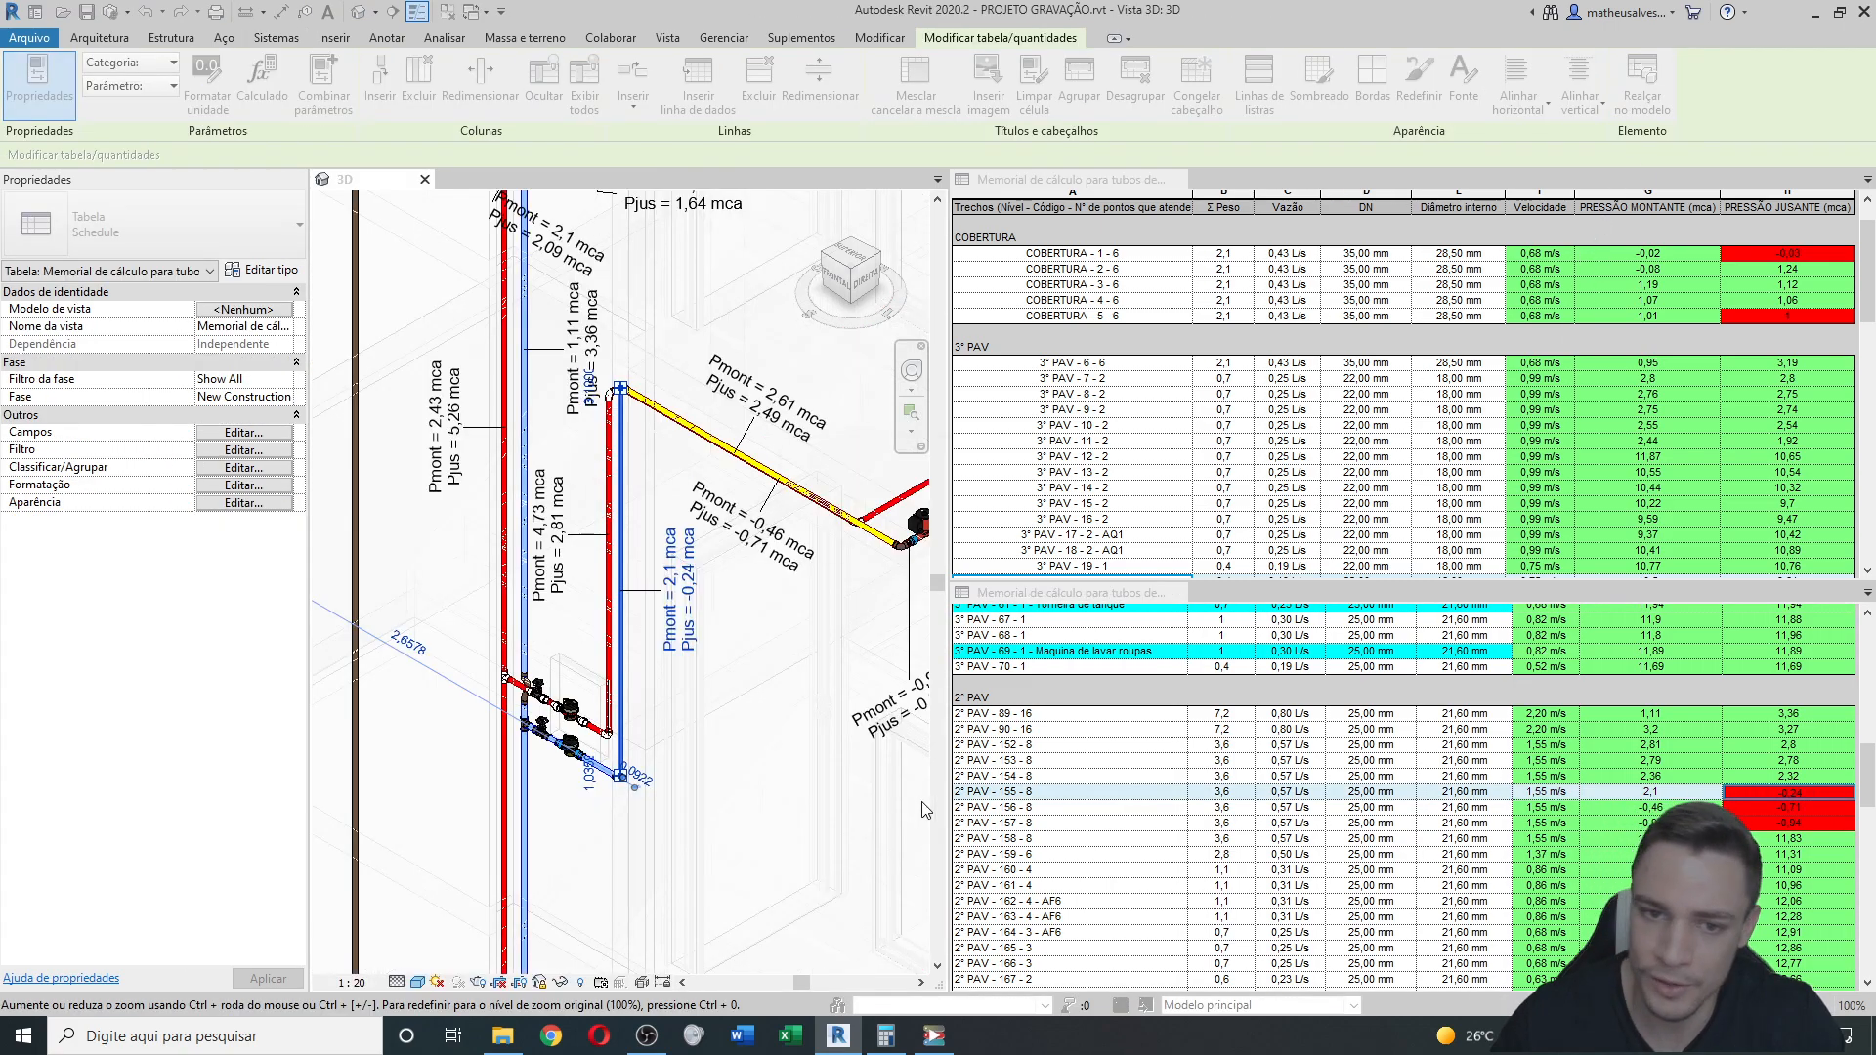
pyautogui.press('Escape')
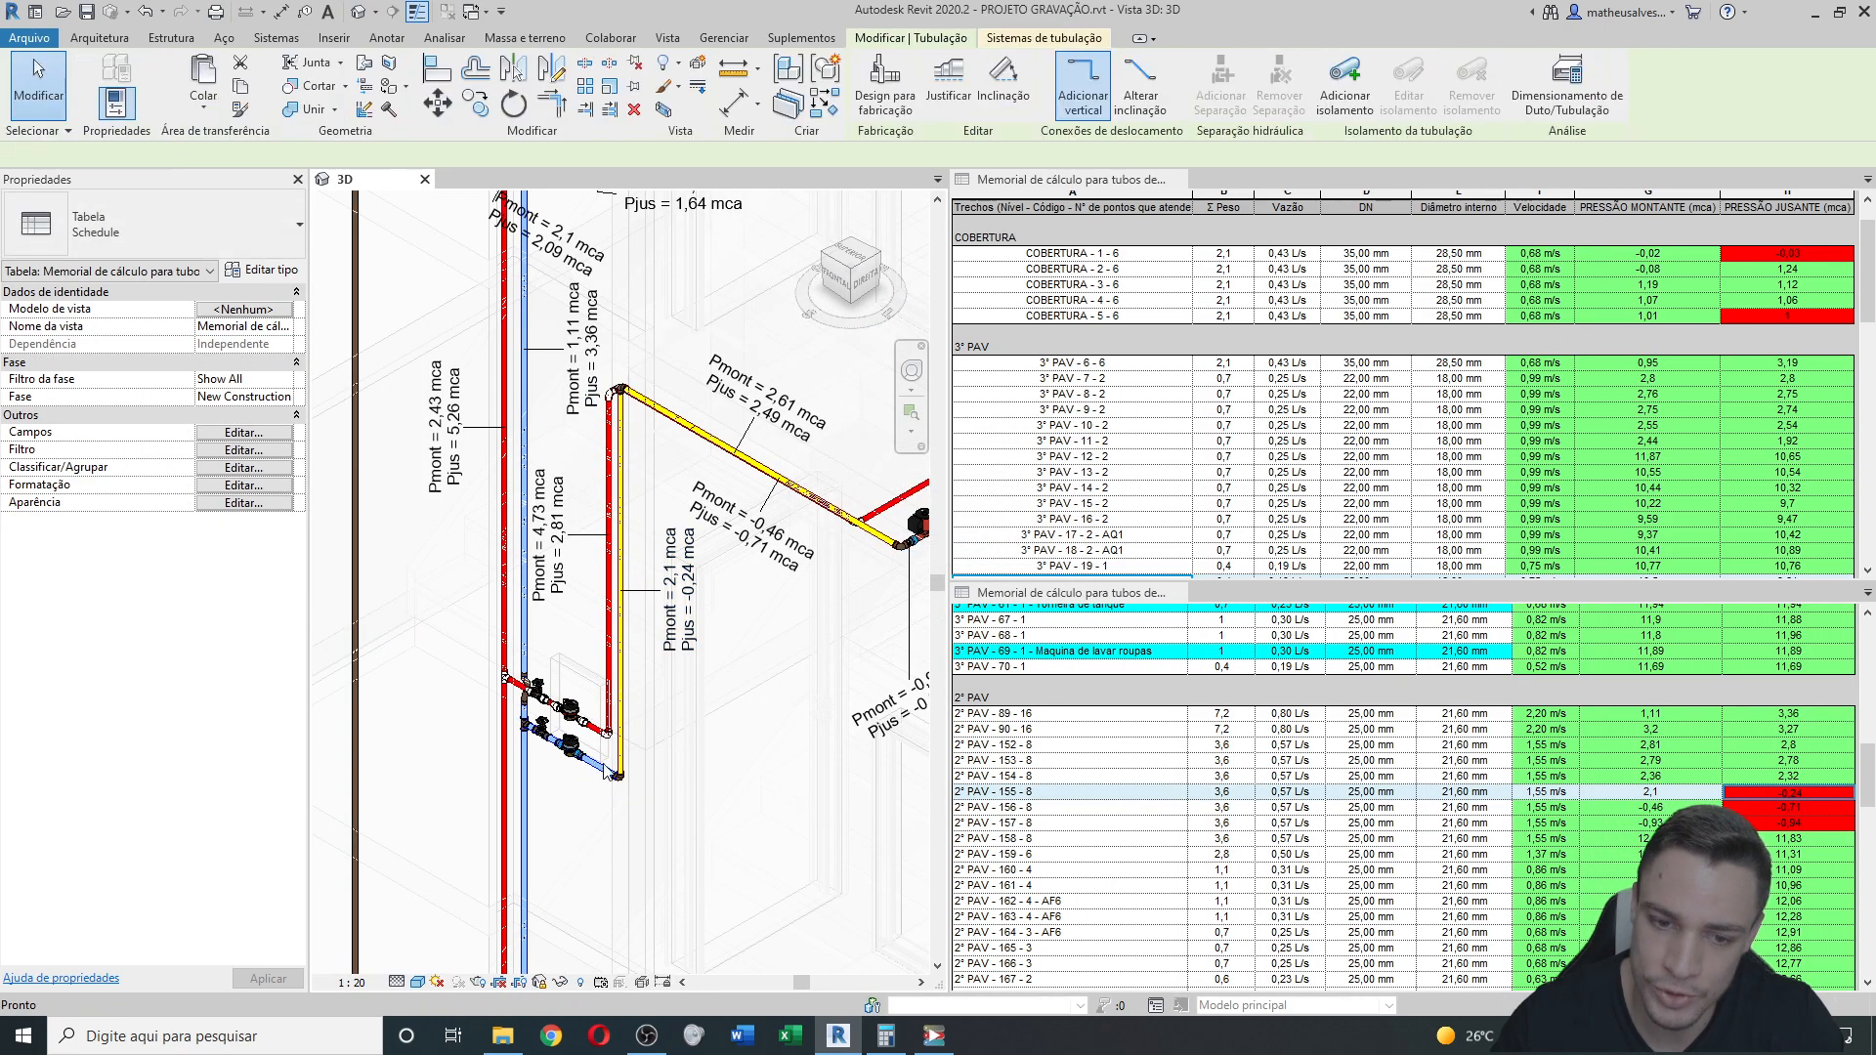
pyautogui.scroll(5, 626, 782)
pyautogui.scroll(-5, 586, 772)
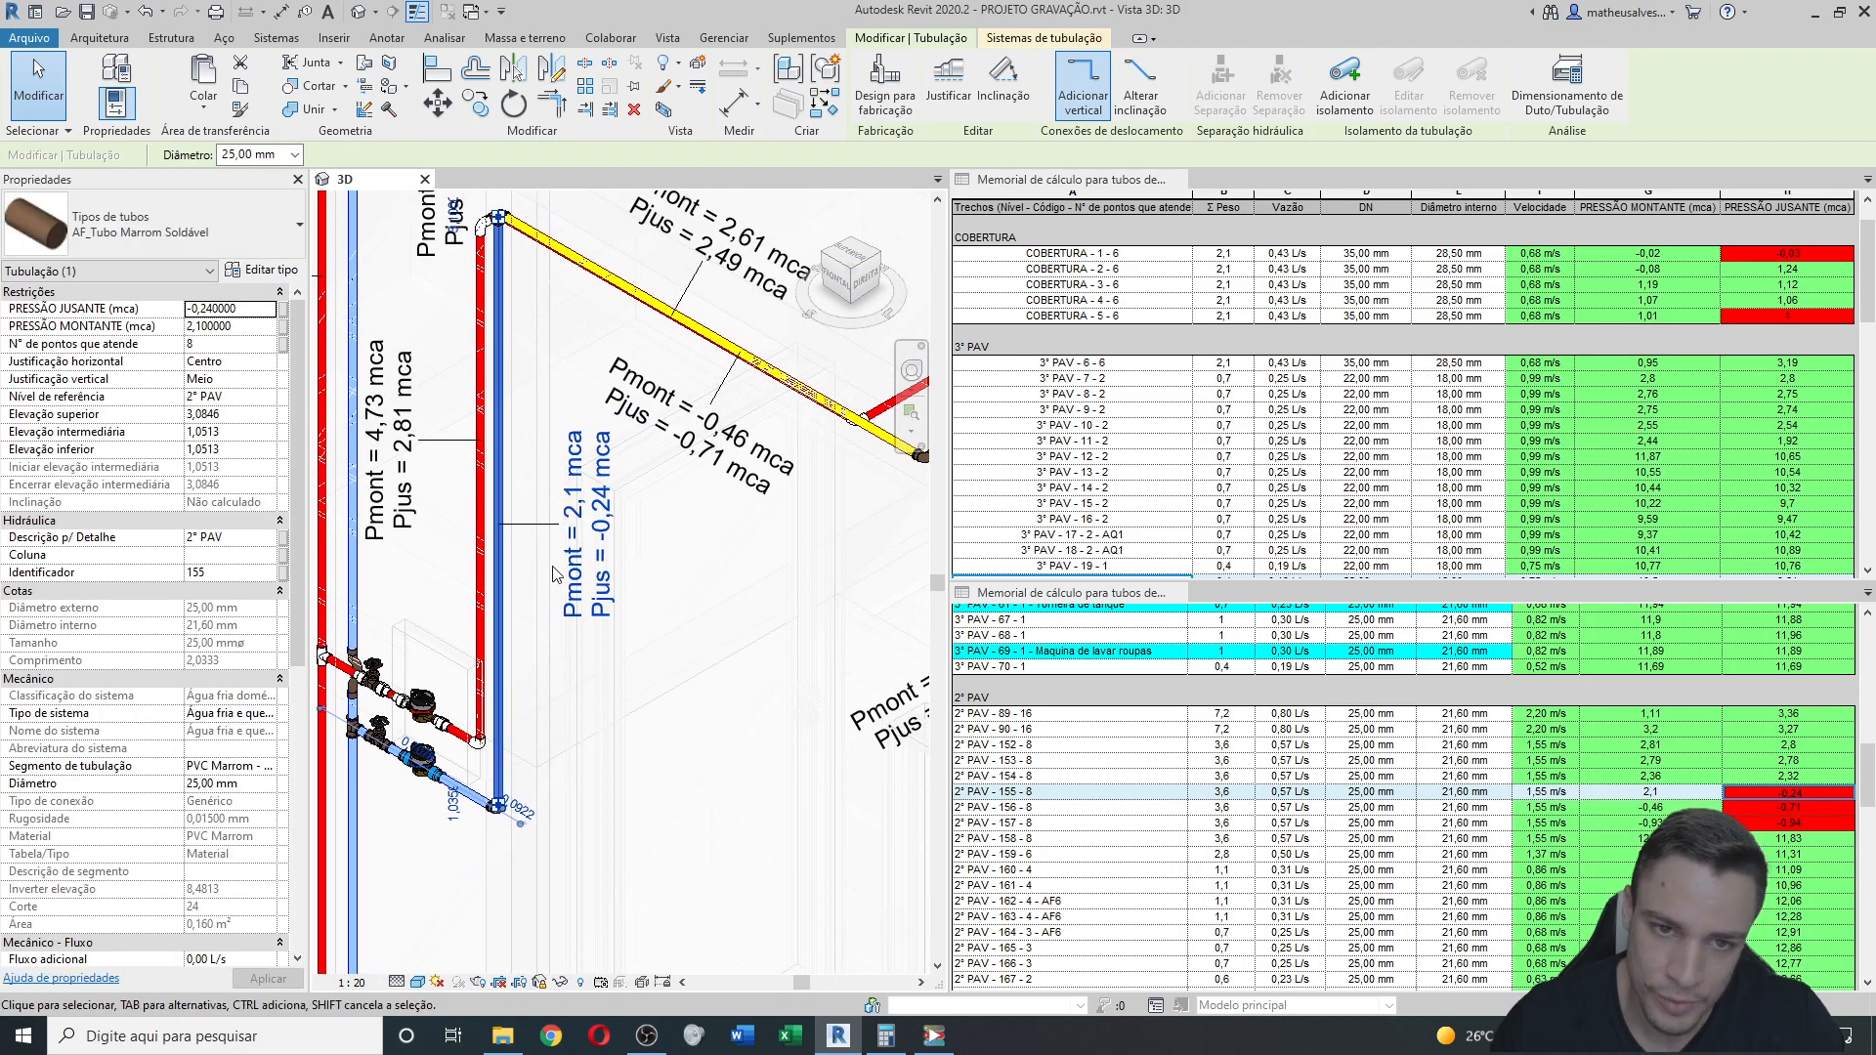
pyautogui.scroll(-4, 547, 577)
pyautogui.scroll(3, 559, 631)
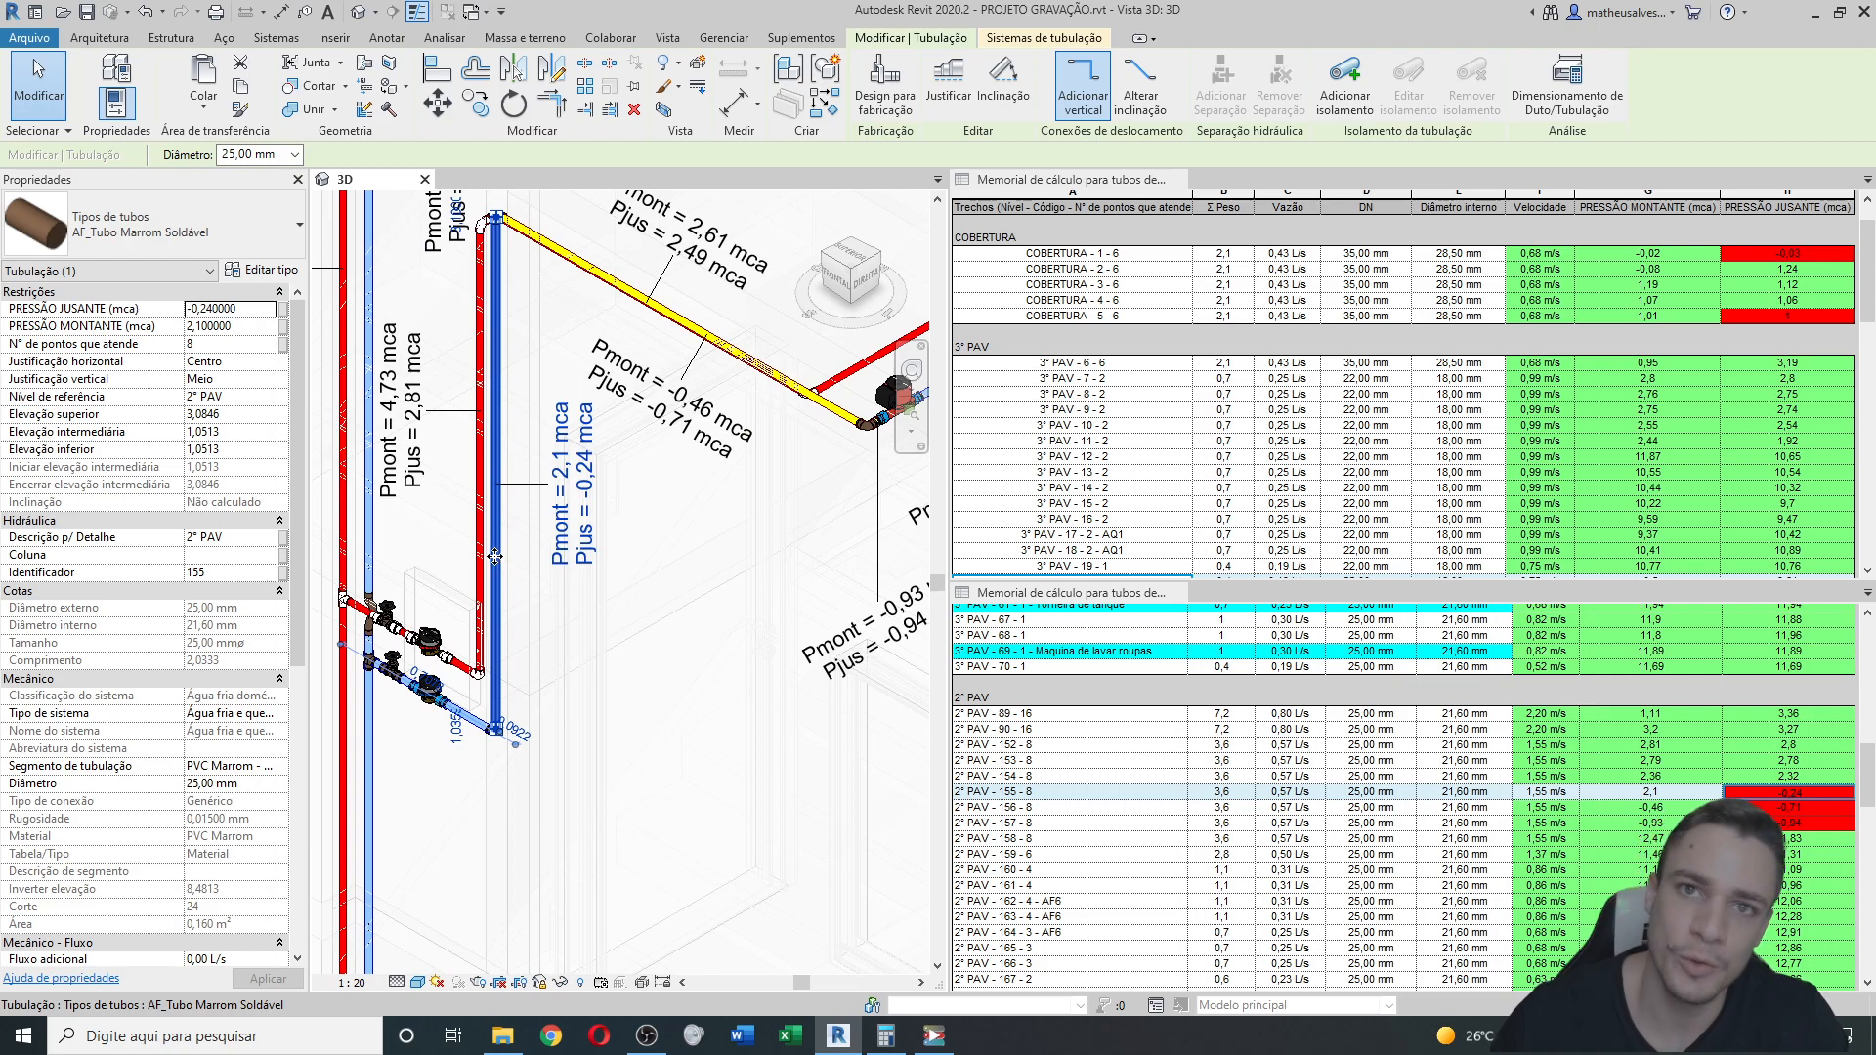
pyautogui.scroll(3, 482, 783)
pyautogui.moveTo(482, 783); pyautogui.dragTo(486, 784, button='middle')
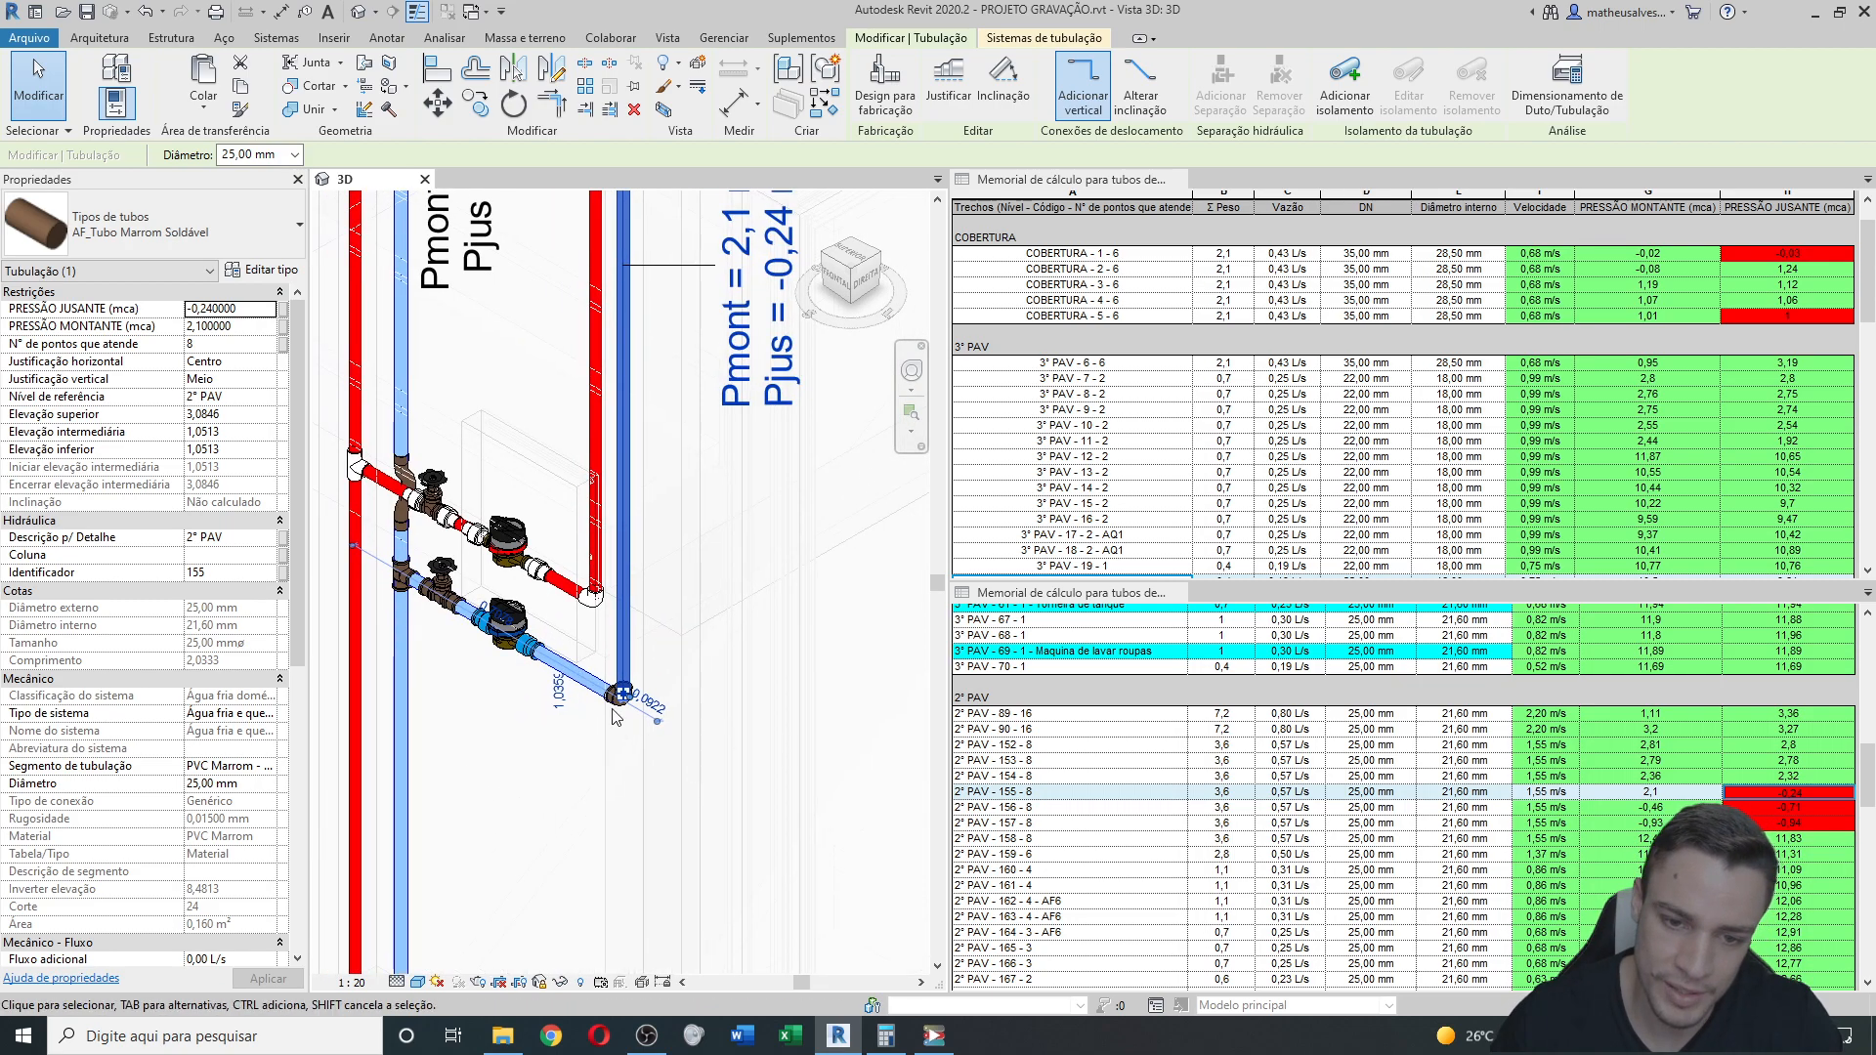
pyautogui.scroll(-8, 581, 779)
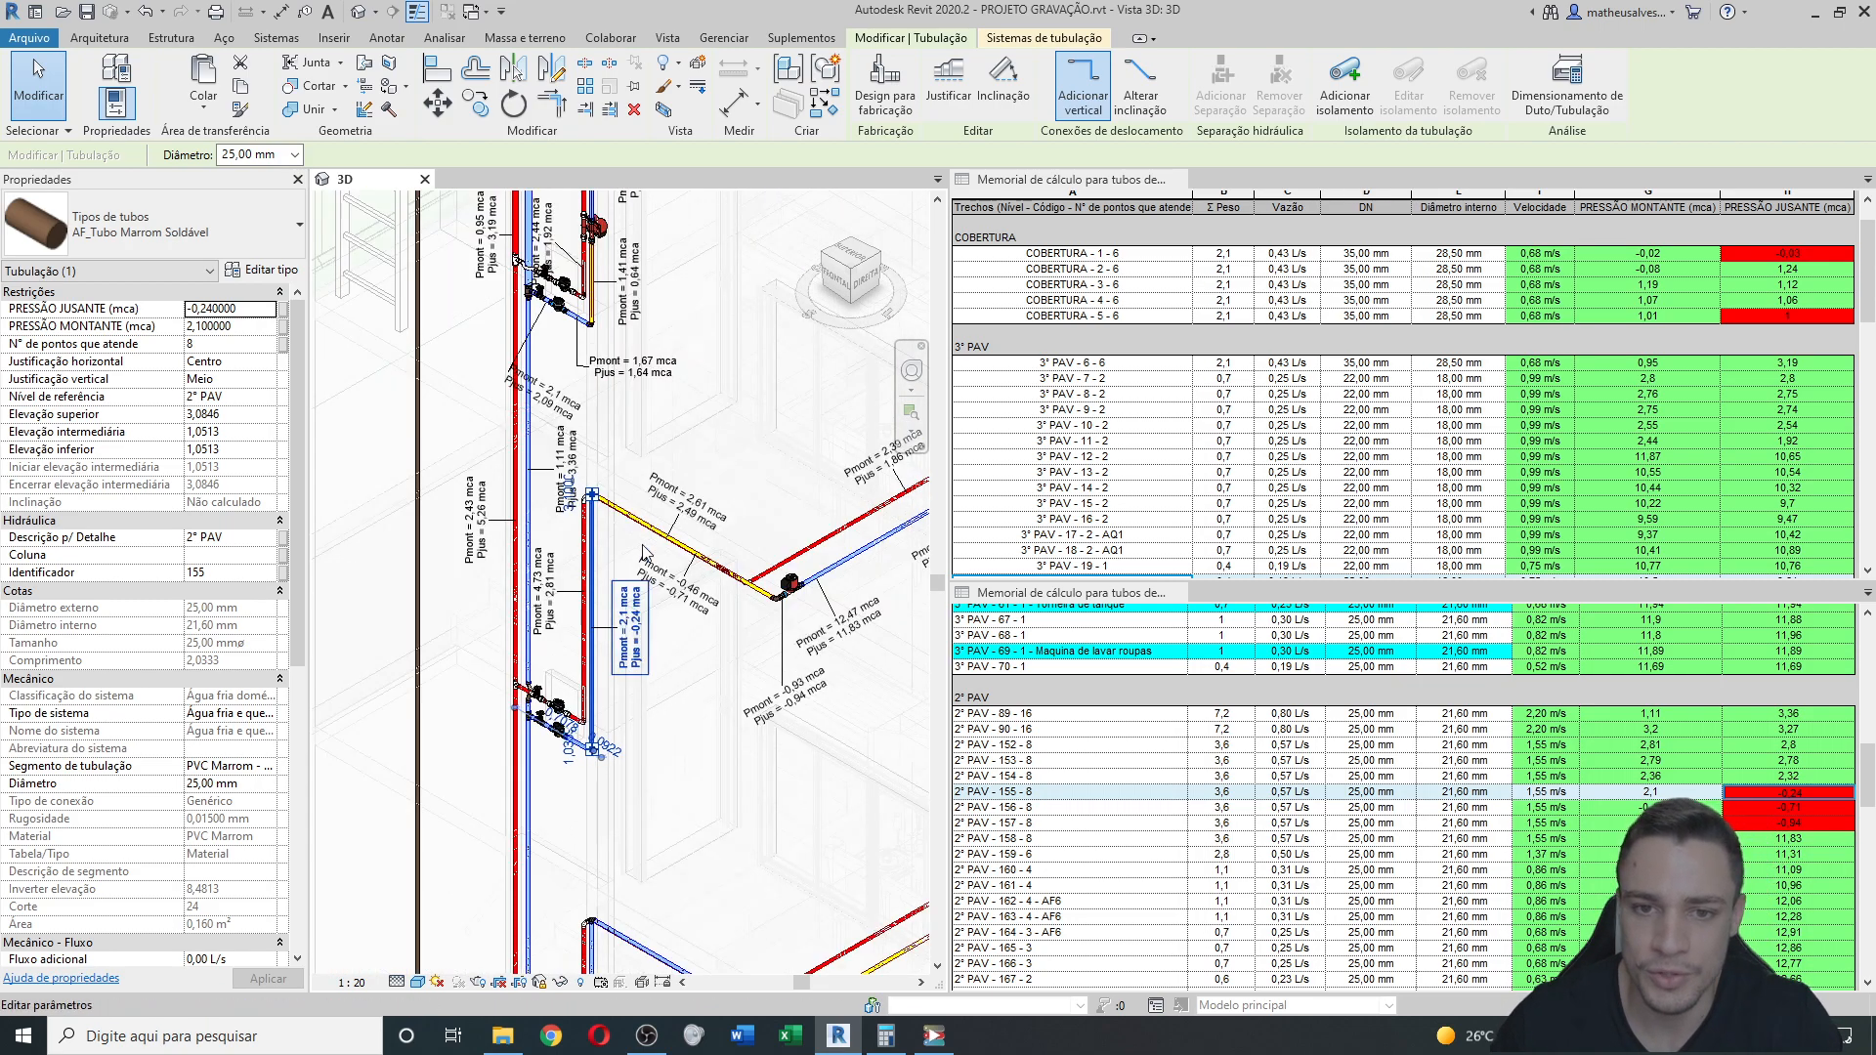
# Switch to Dynamo Player and open the input parameters of the PRESSÃO_AF_AQ_TOTAL script.
pyautogui.click(596, 325)
pyautogui.moveTo(597, 325); pyautogui.dragTo(550, 462, button='middle')
pyautogui.click(933, 1035)
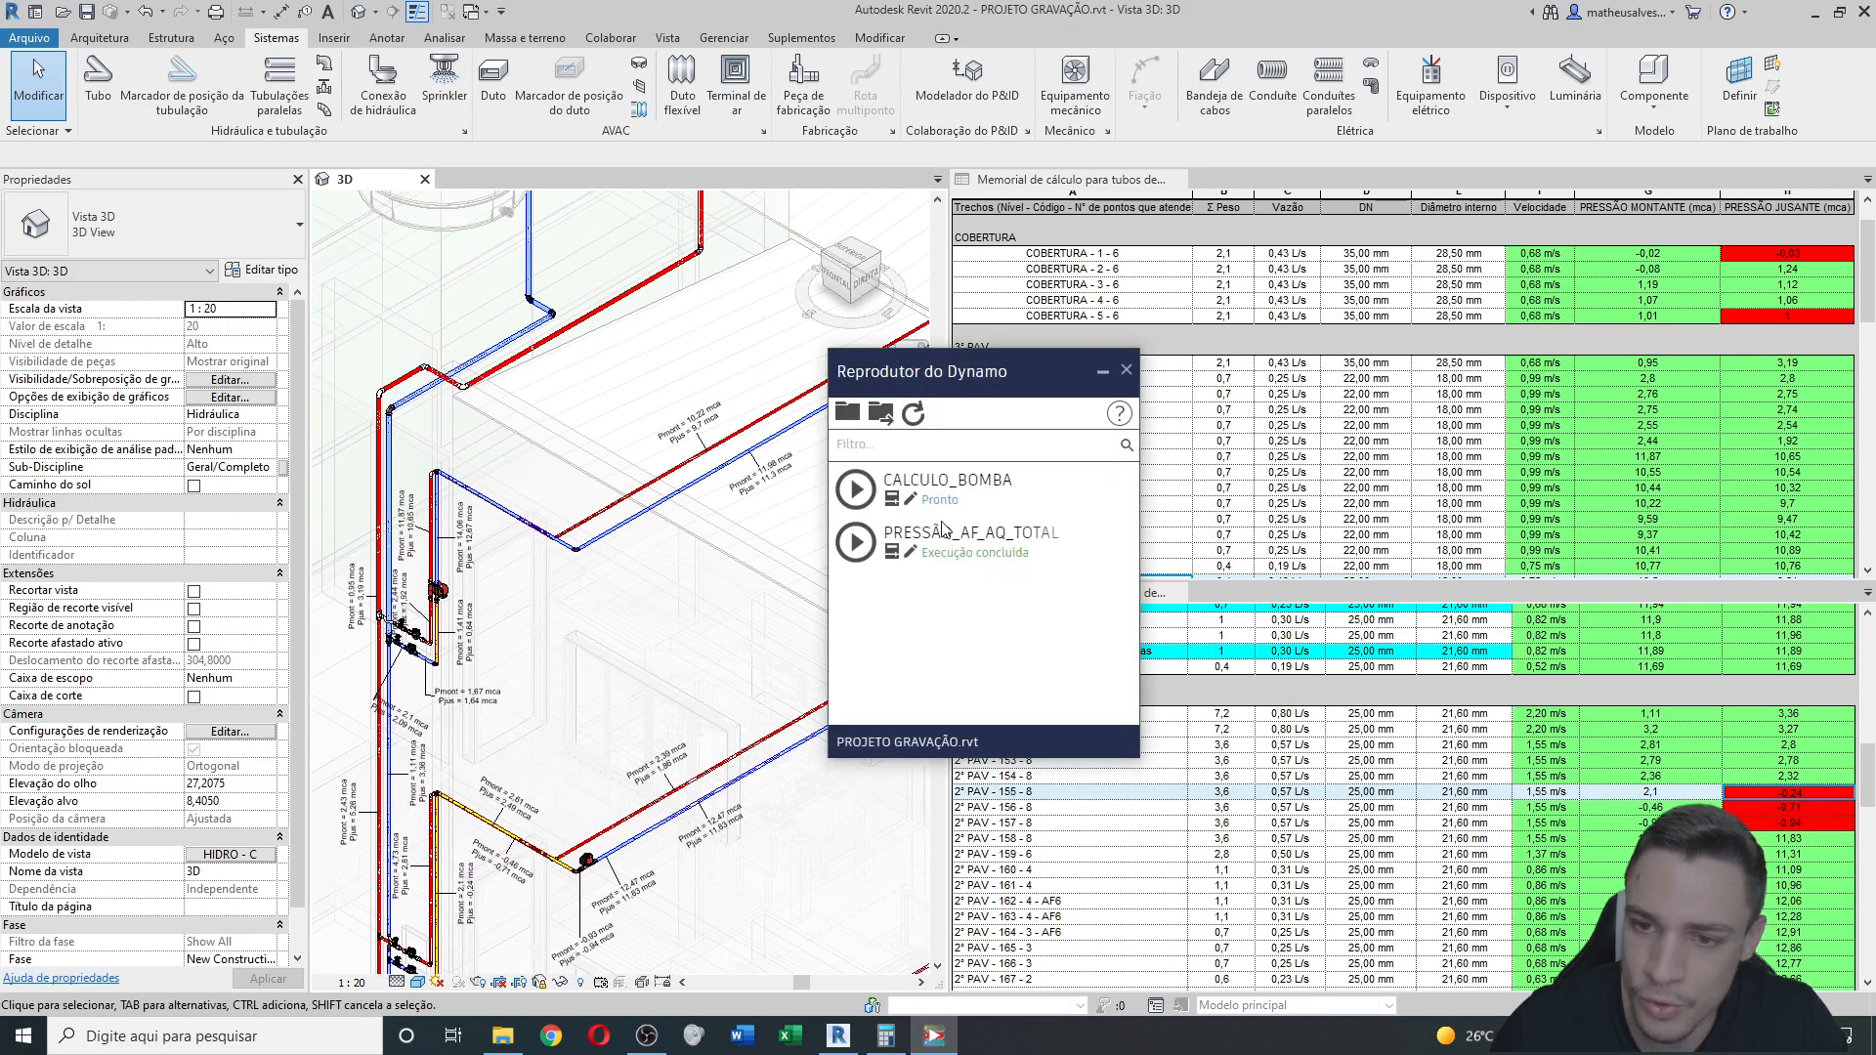
pyautogui.click(892, 552)
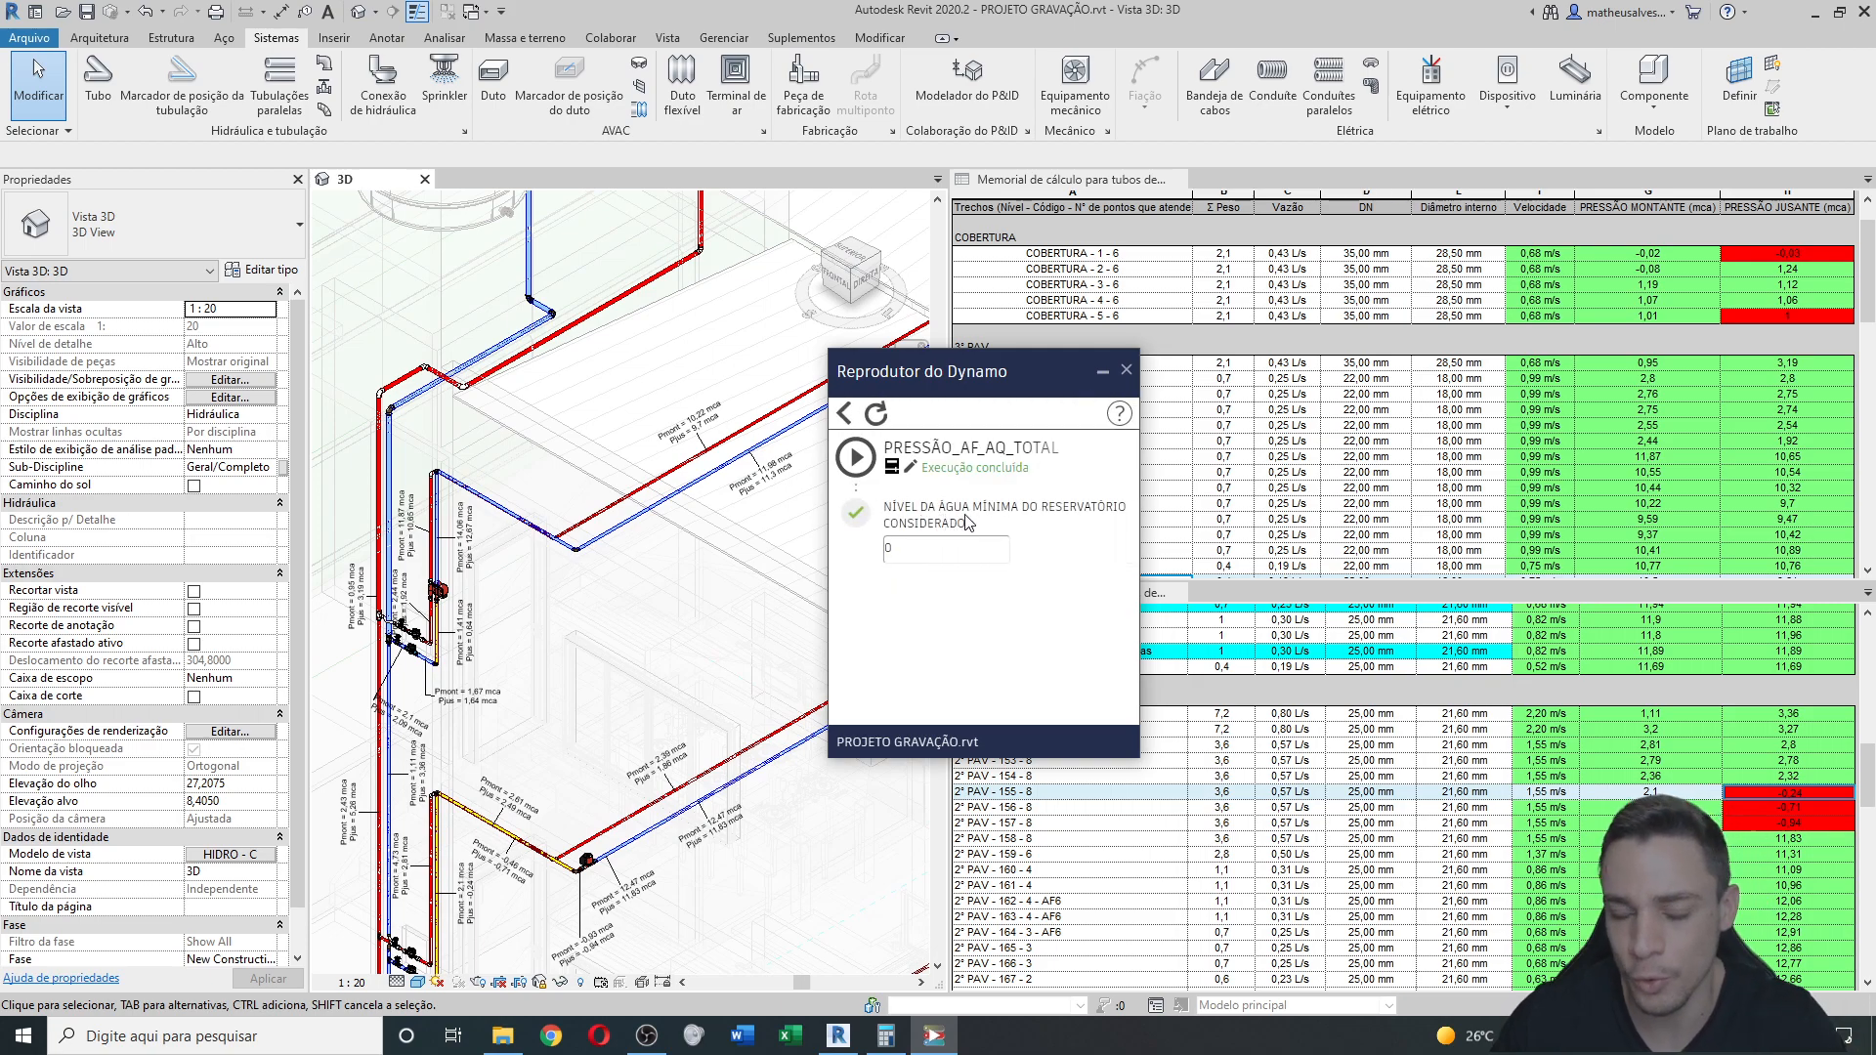
# Tag the short horizontal cold water pipe at the water tank outlet with a pressure tag.
pyautogui.scroll(10, 611, 460)
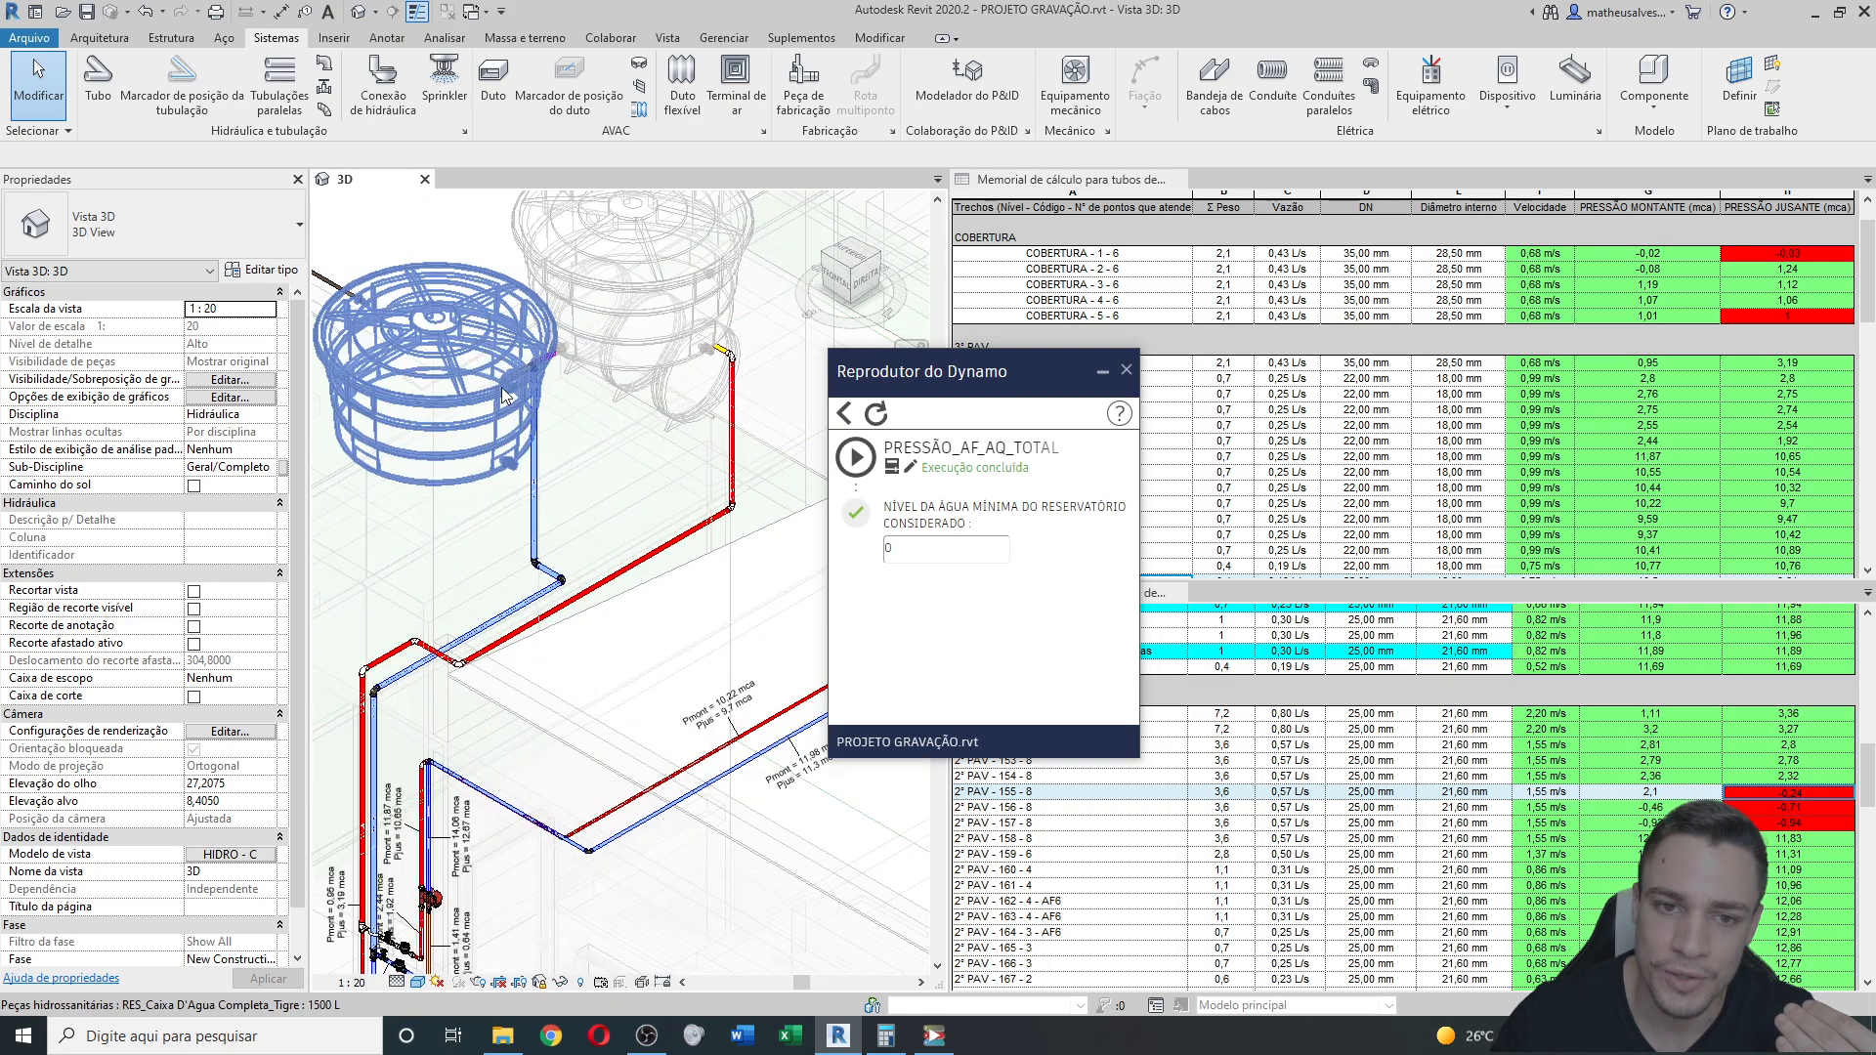
pyautogui.scroll(5, 610, 459)
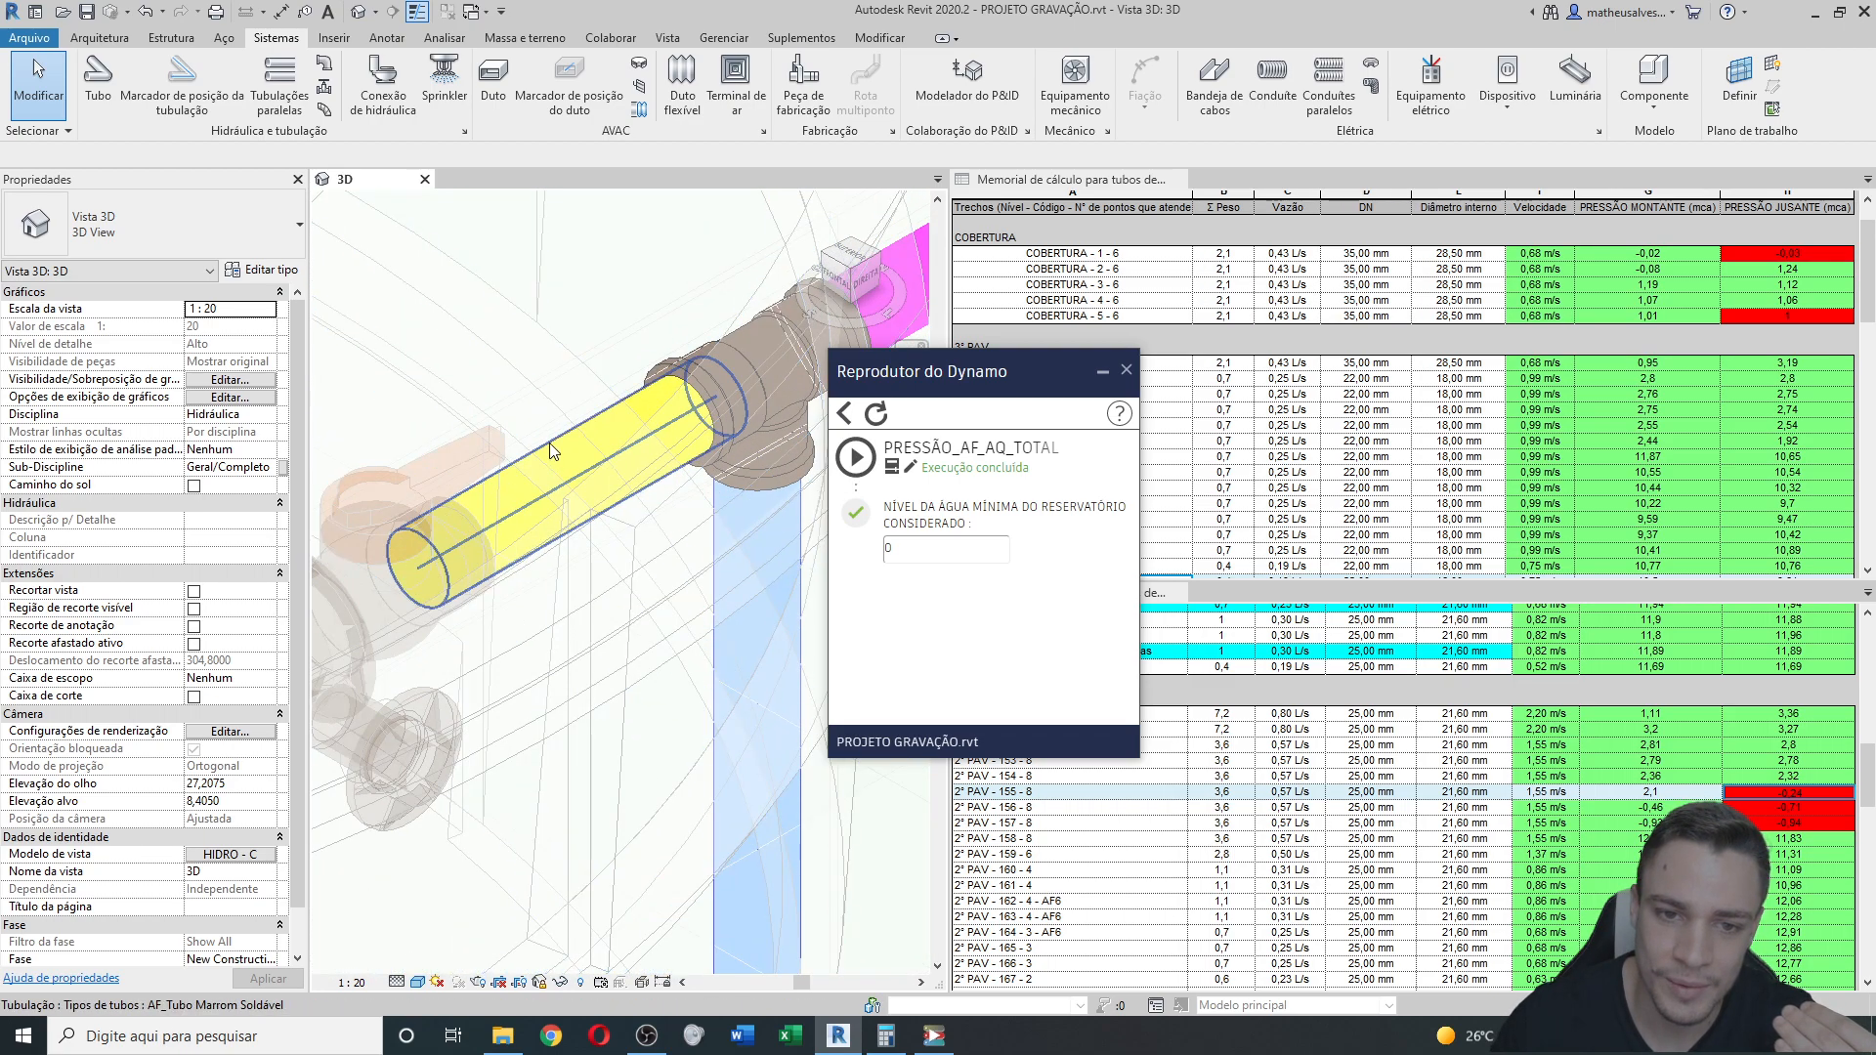
pyautogui.click(546, 441)
pyautogui.scroll(-7, 549, 450)
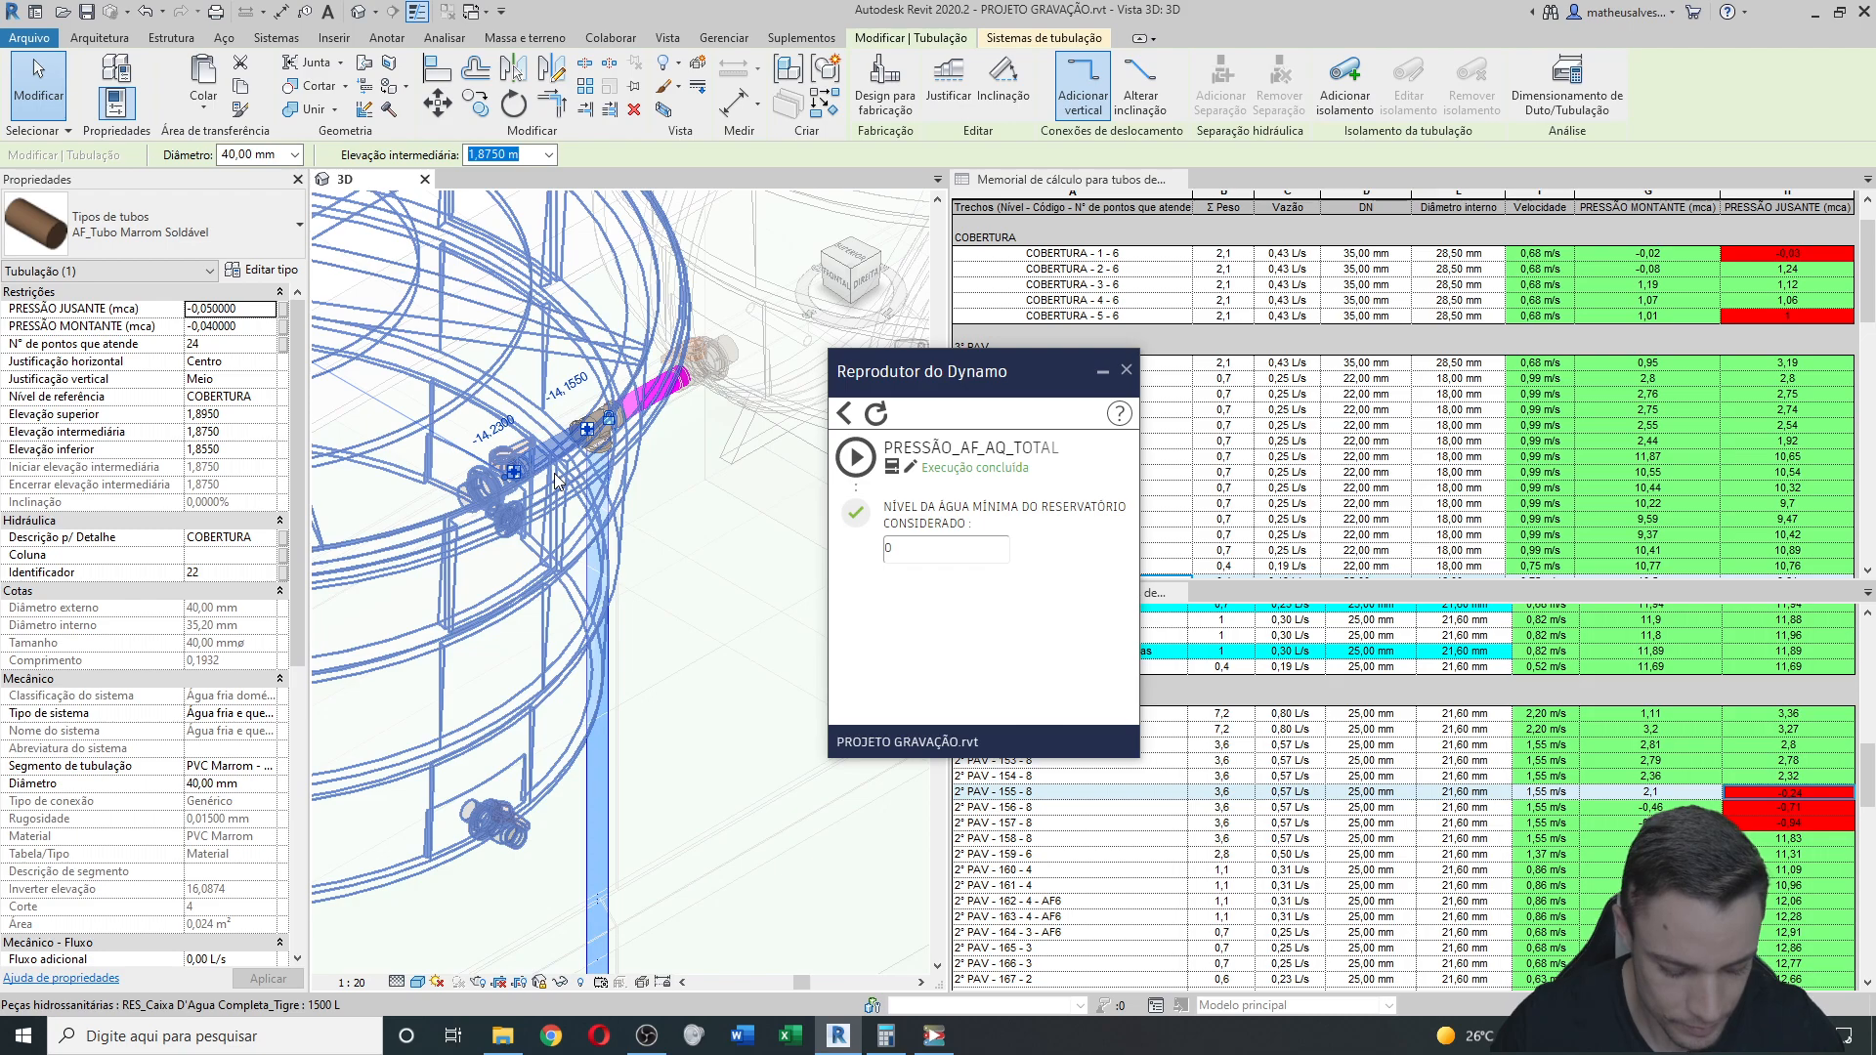
pyautogui.press('Escape')
pyautogui.scroll(4, 555, 473)
pyautogui.click(535, 454)
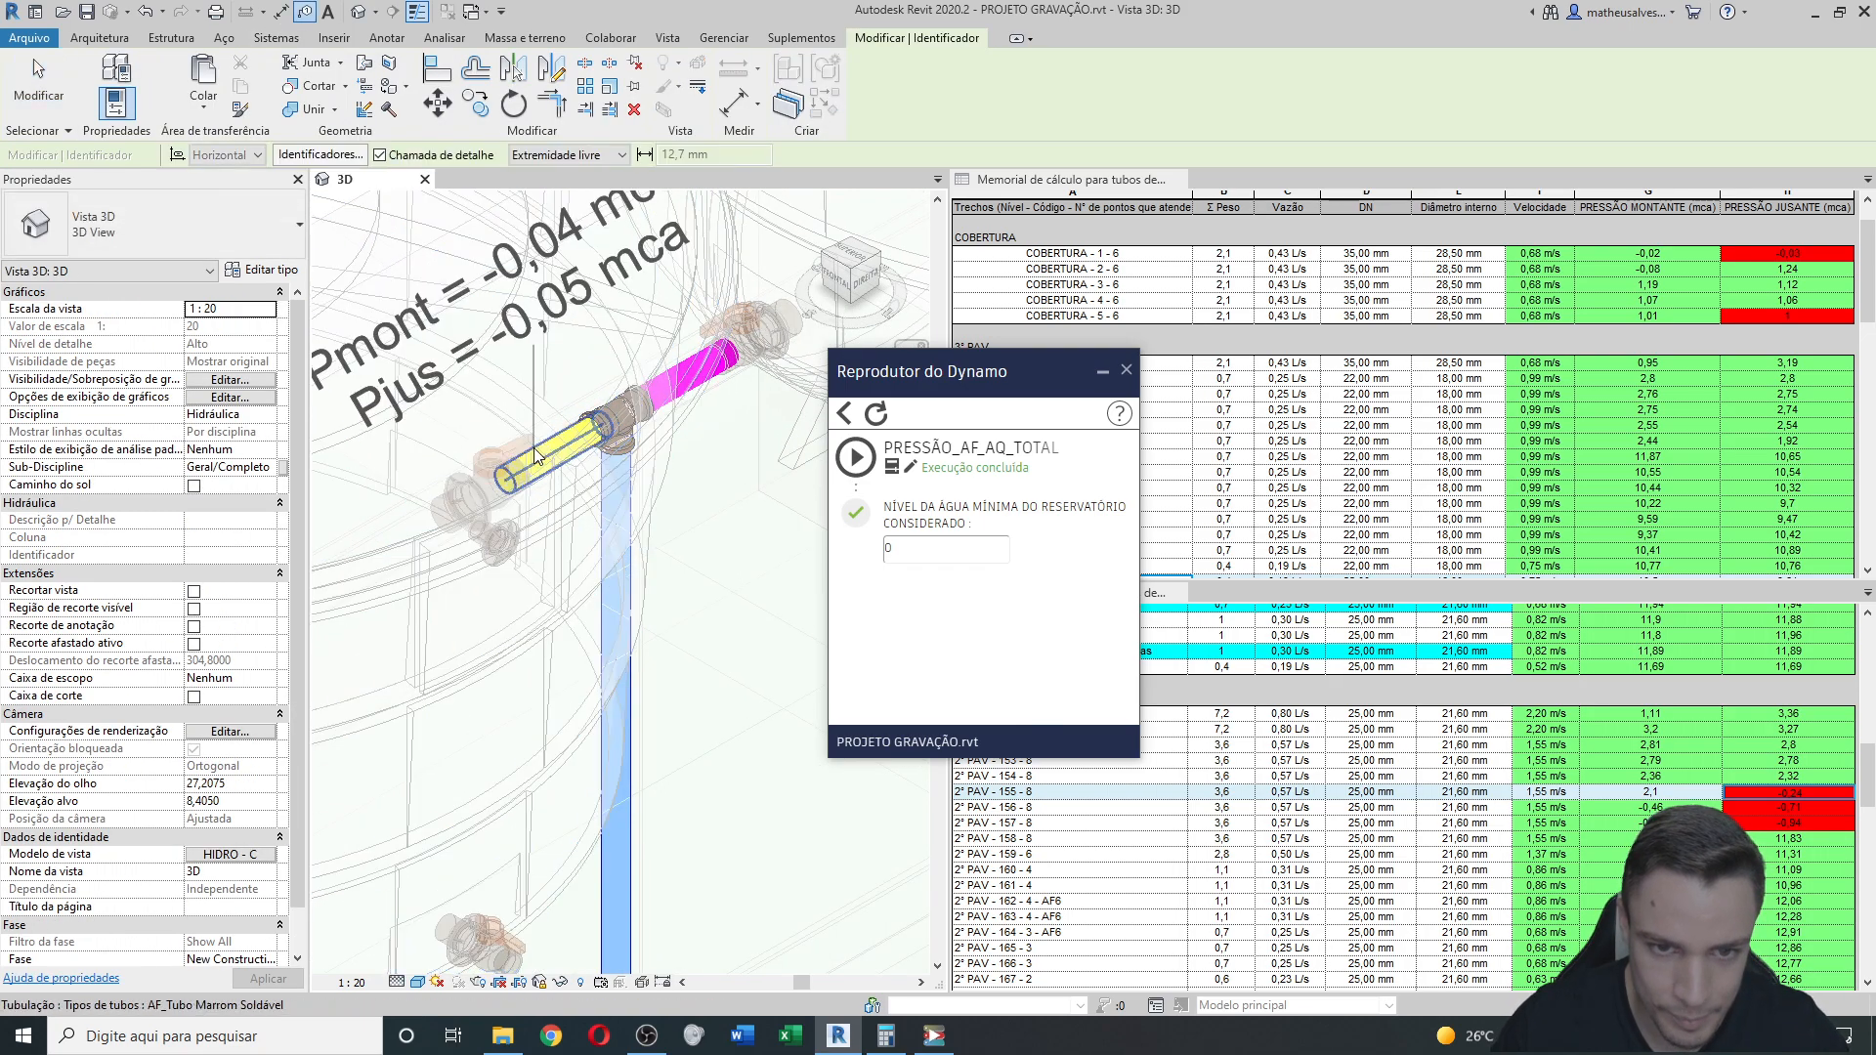
pyautogui.scroll(-4, 535, 454)
pyautogui.scroll(2, 469, 430)
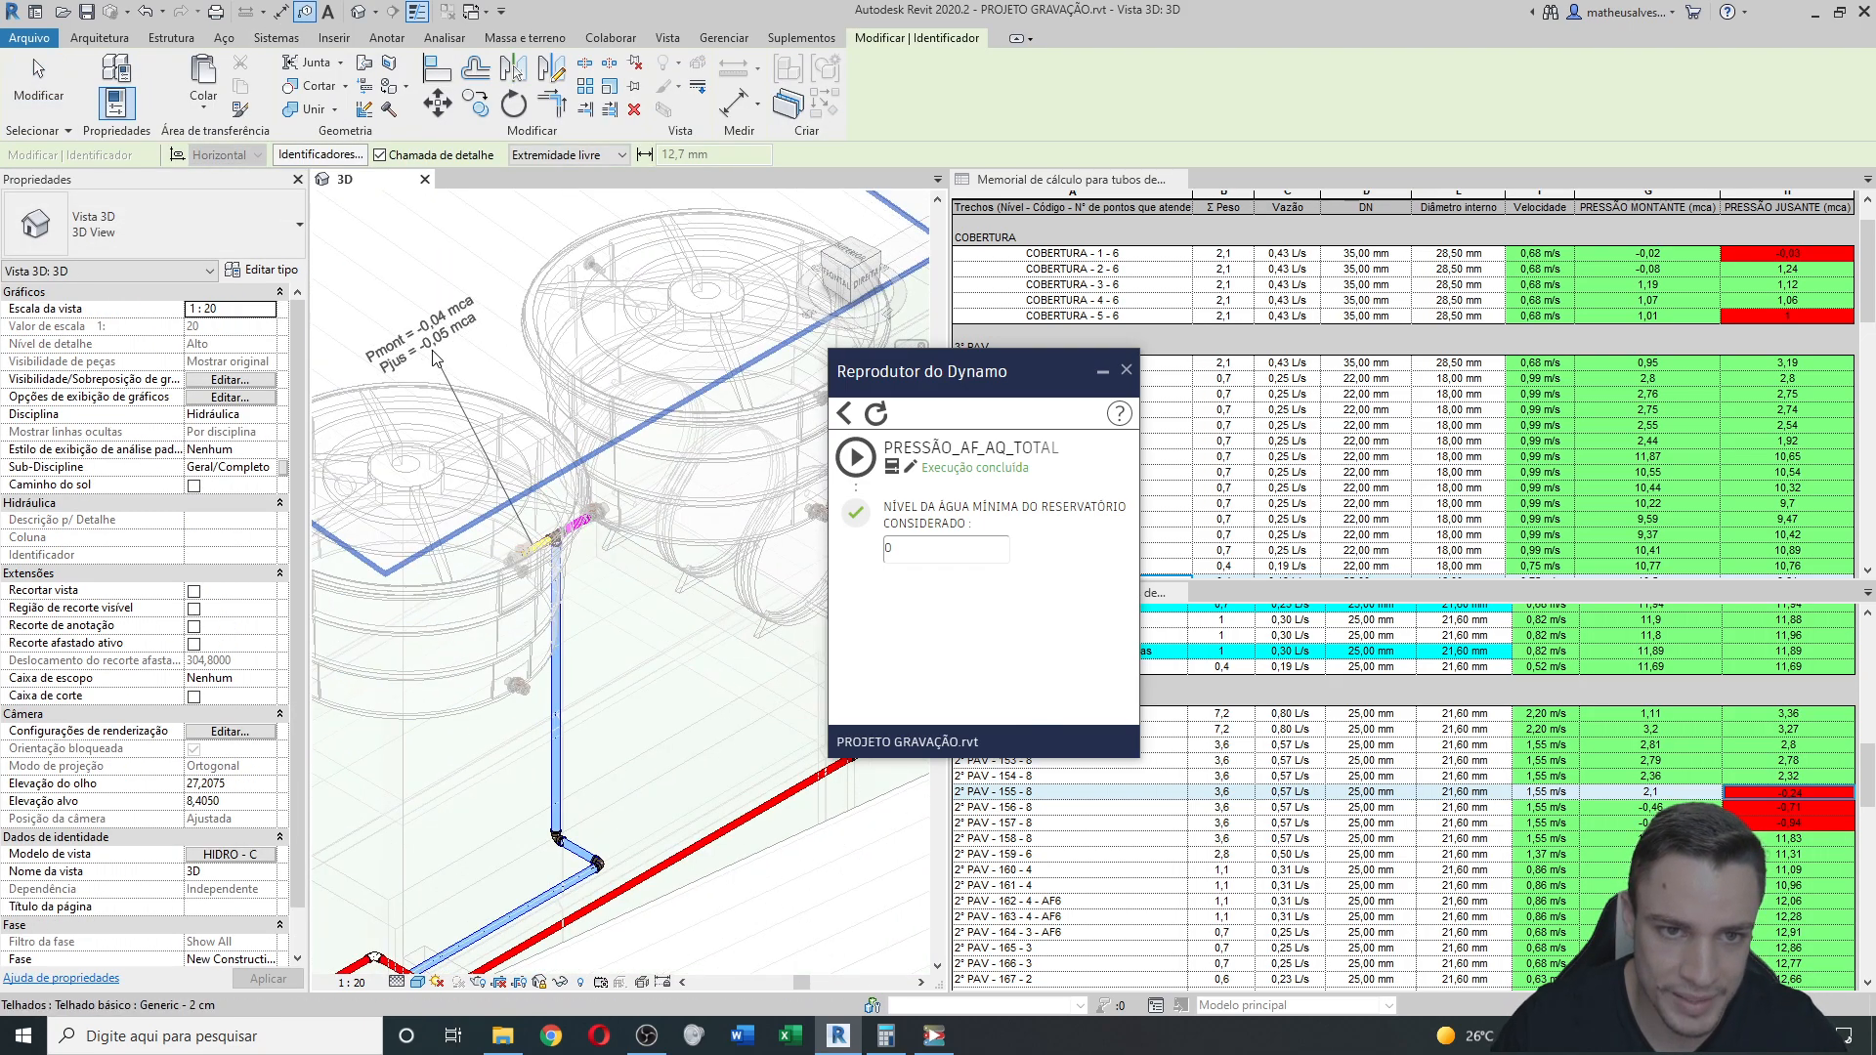
pyautogui.scroll(1, 461, 430)
pyautogui.press('Escape')
# Set the reservoir's minimum water level to 1 and rerun the PRESSÃO_AF_AQ_TOTAL script.
pyautogui.scroll(3, 550, 638)
pyautogui.scroll(-2, 553, 612)
pyautogui.moveTo(491, 365); pyautogui.dragTo(597, 541, button='middle')
pyautogui.scroll(-3, 430, 397)
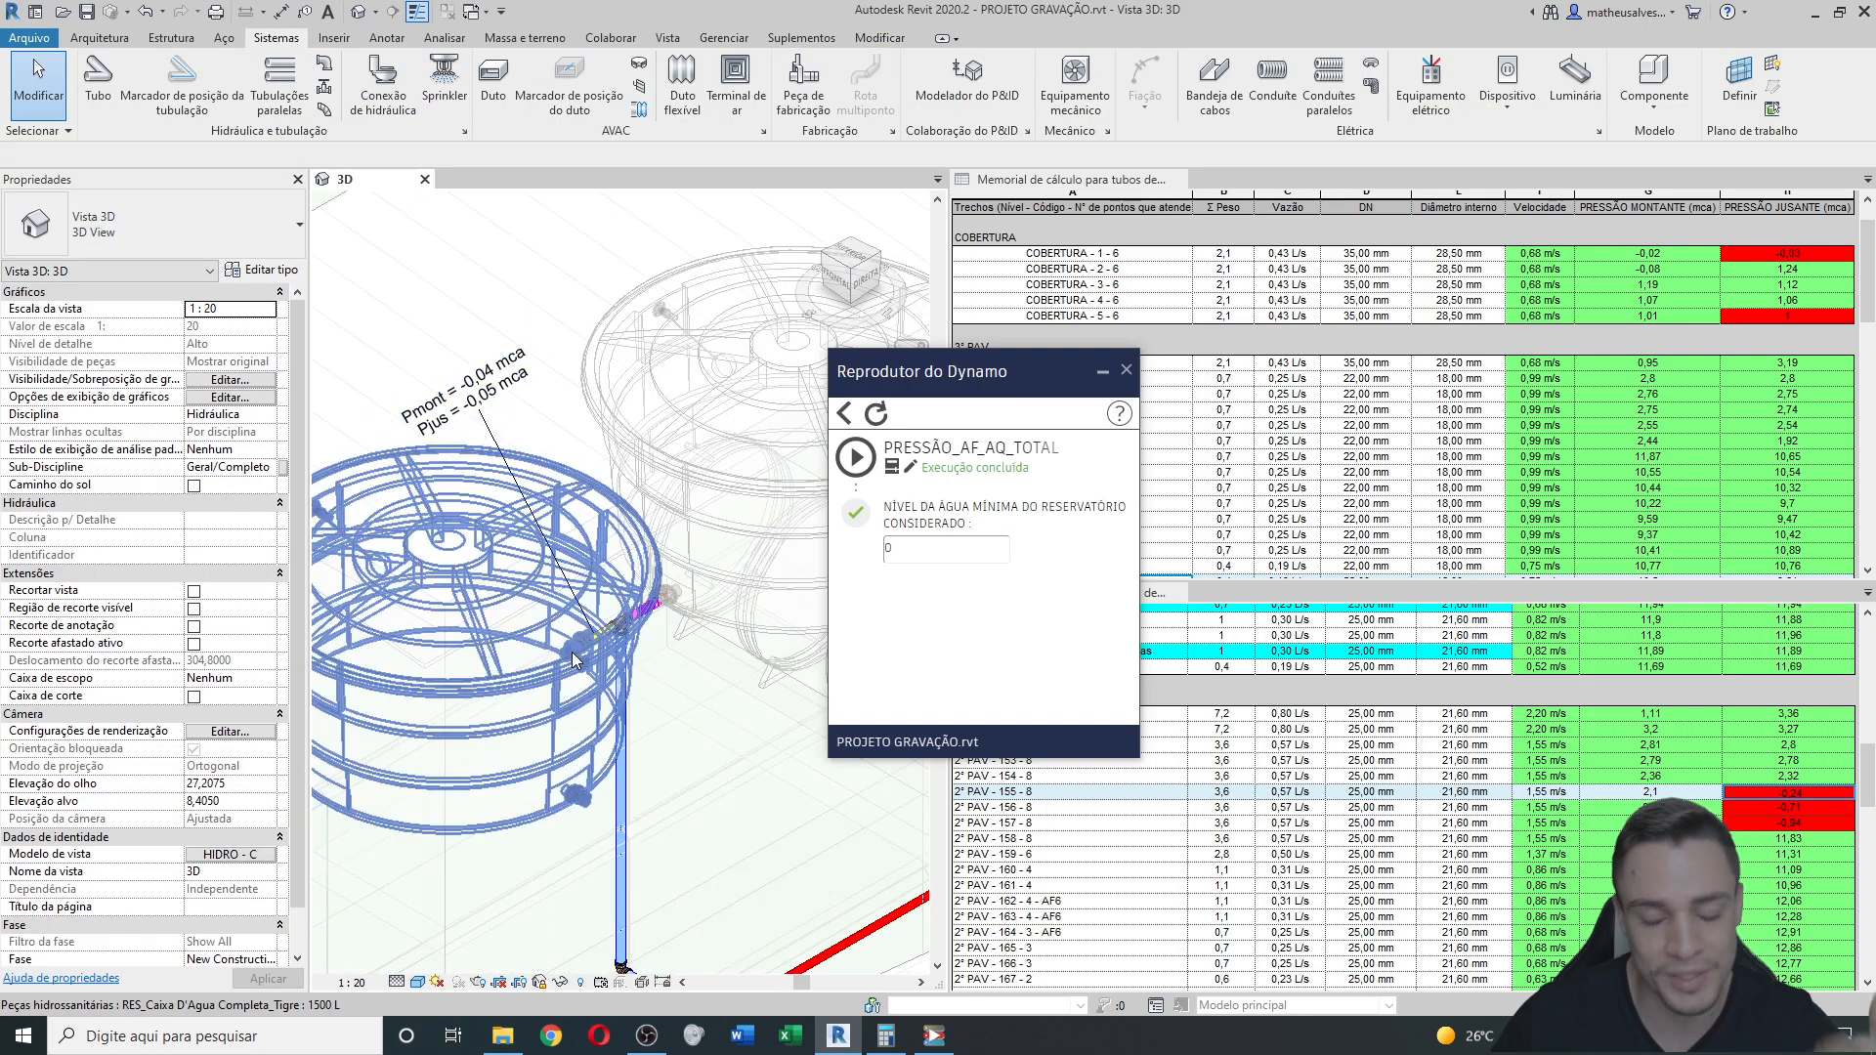
pyautogui.scroll(2, 454, 406)
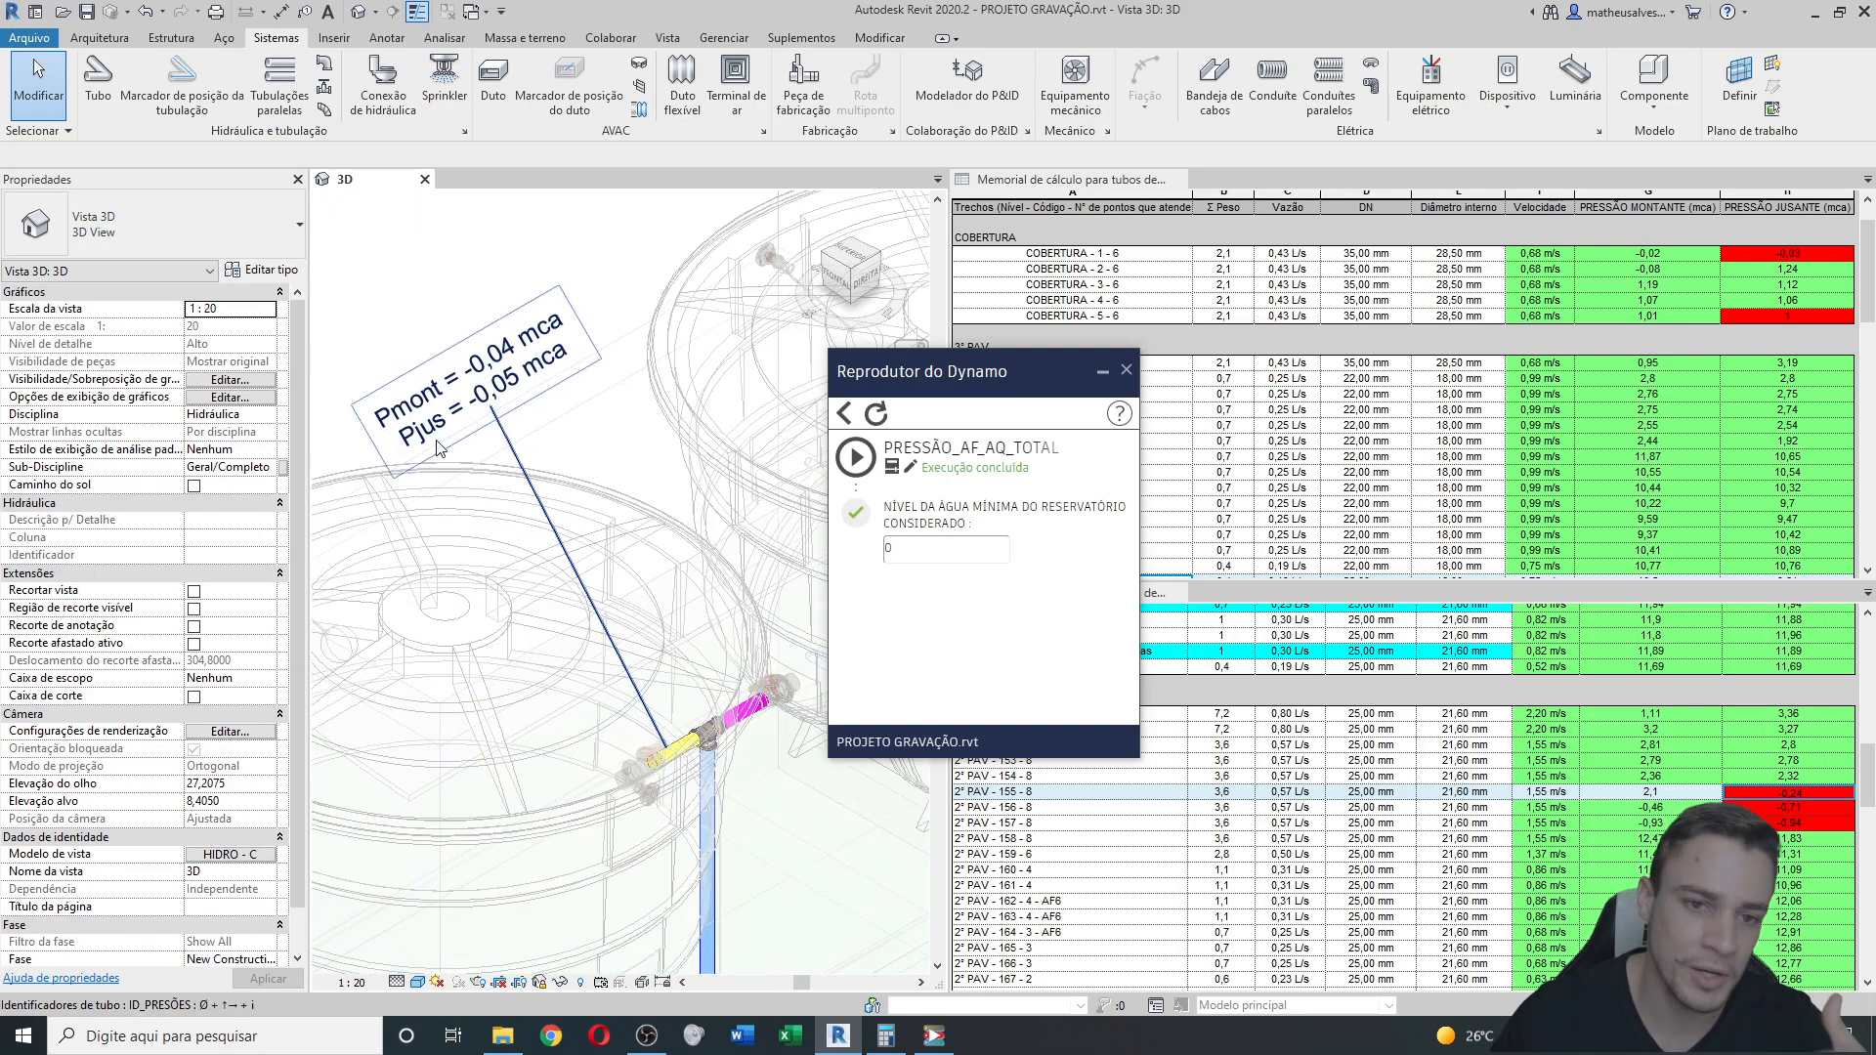
pyautogui.scroll(2, 406, 346)
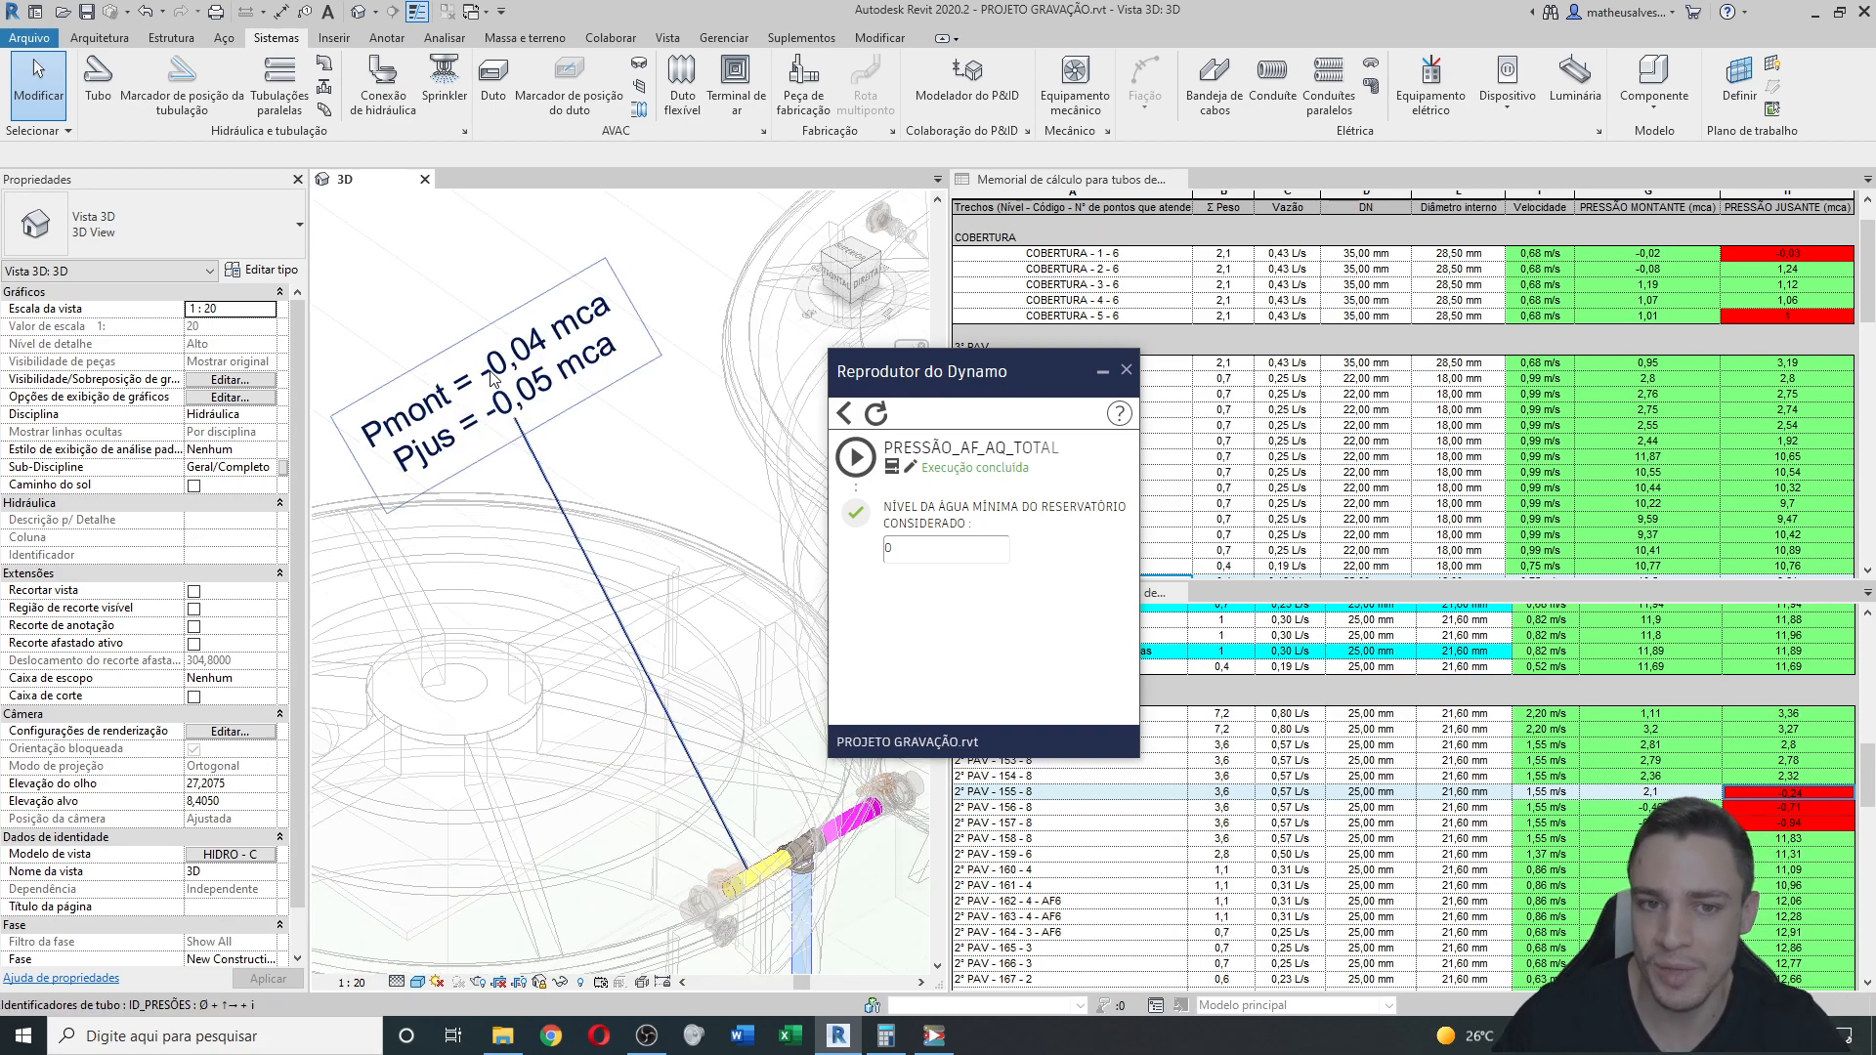
pyautogui.moveTo(919, 547); pyautogui.dragTo(865, 556)
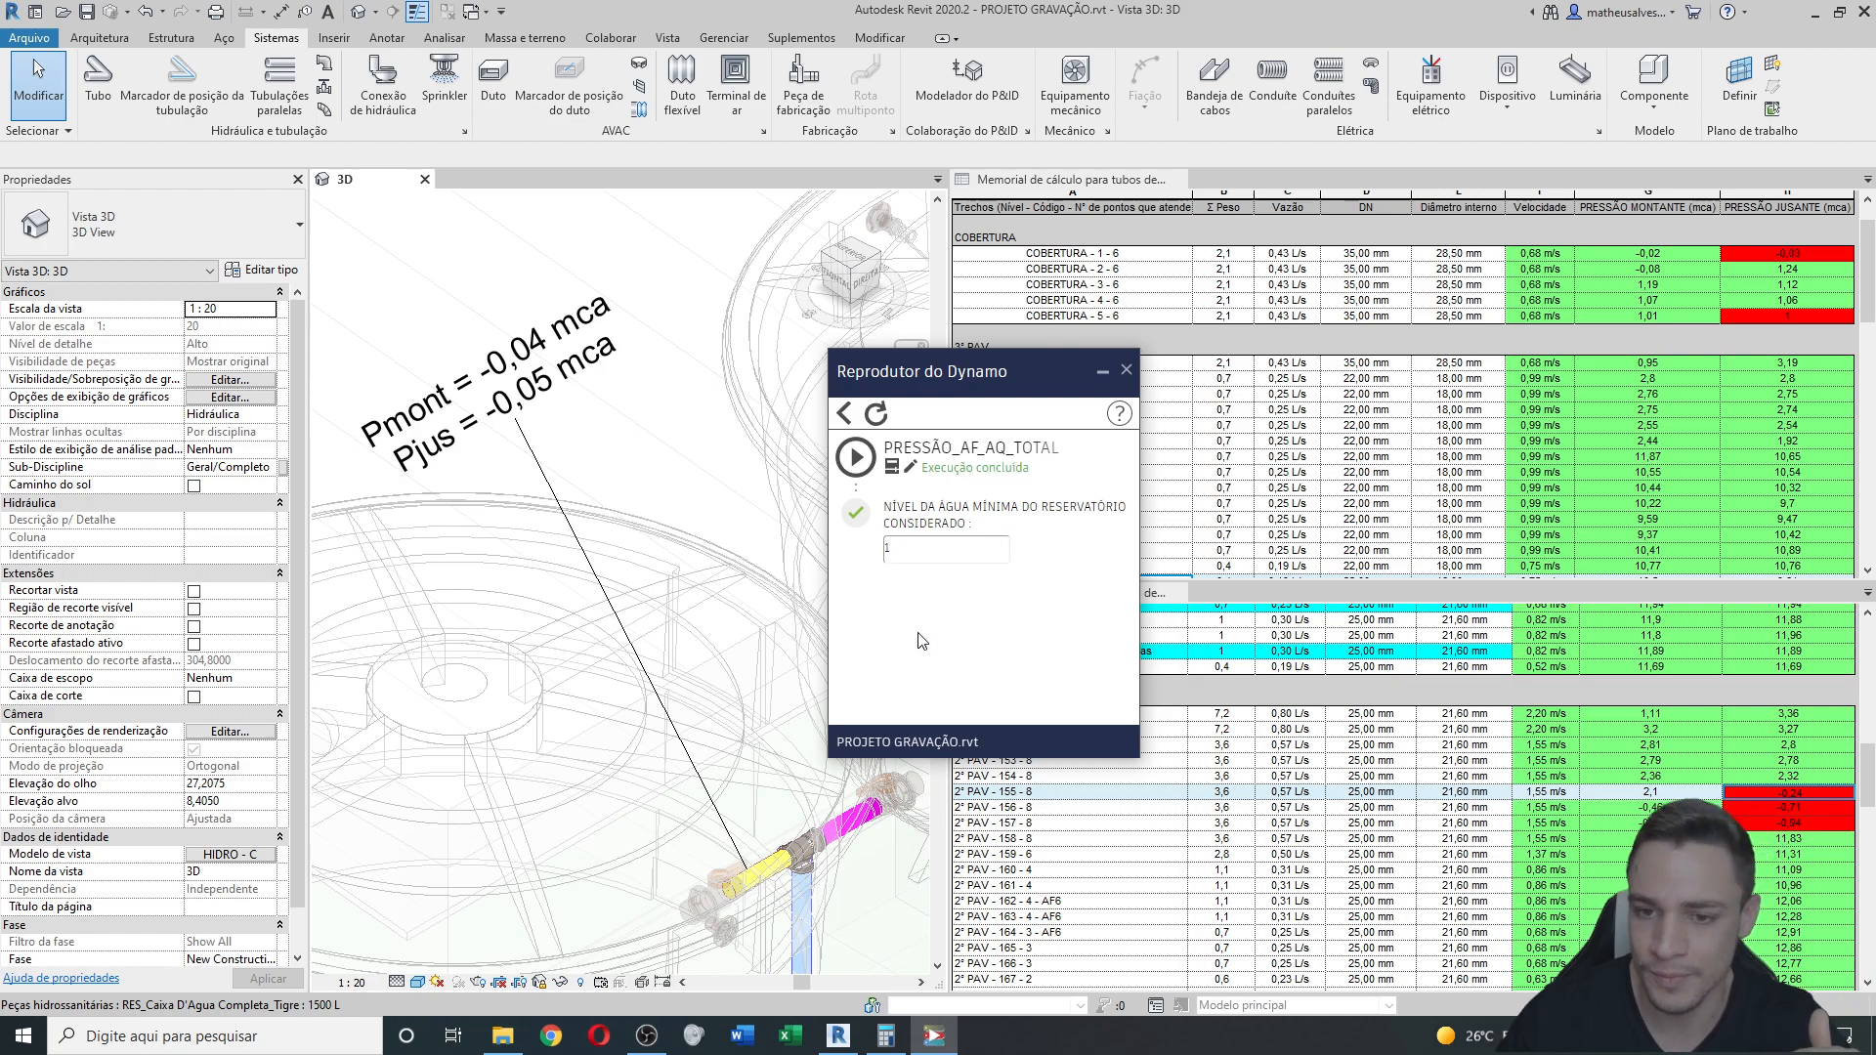
pyautogui.click(856, 456)
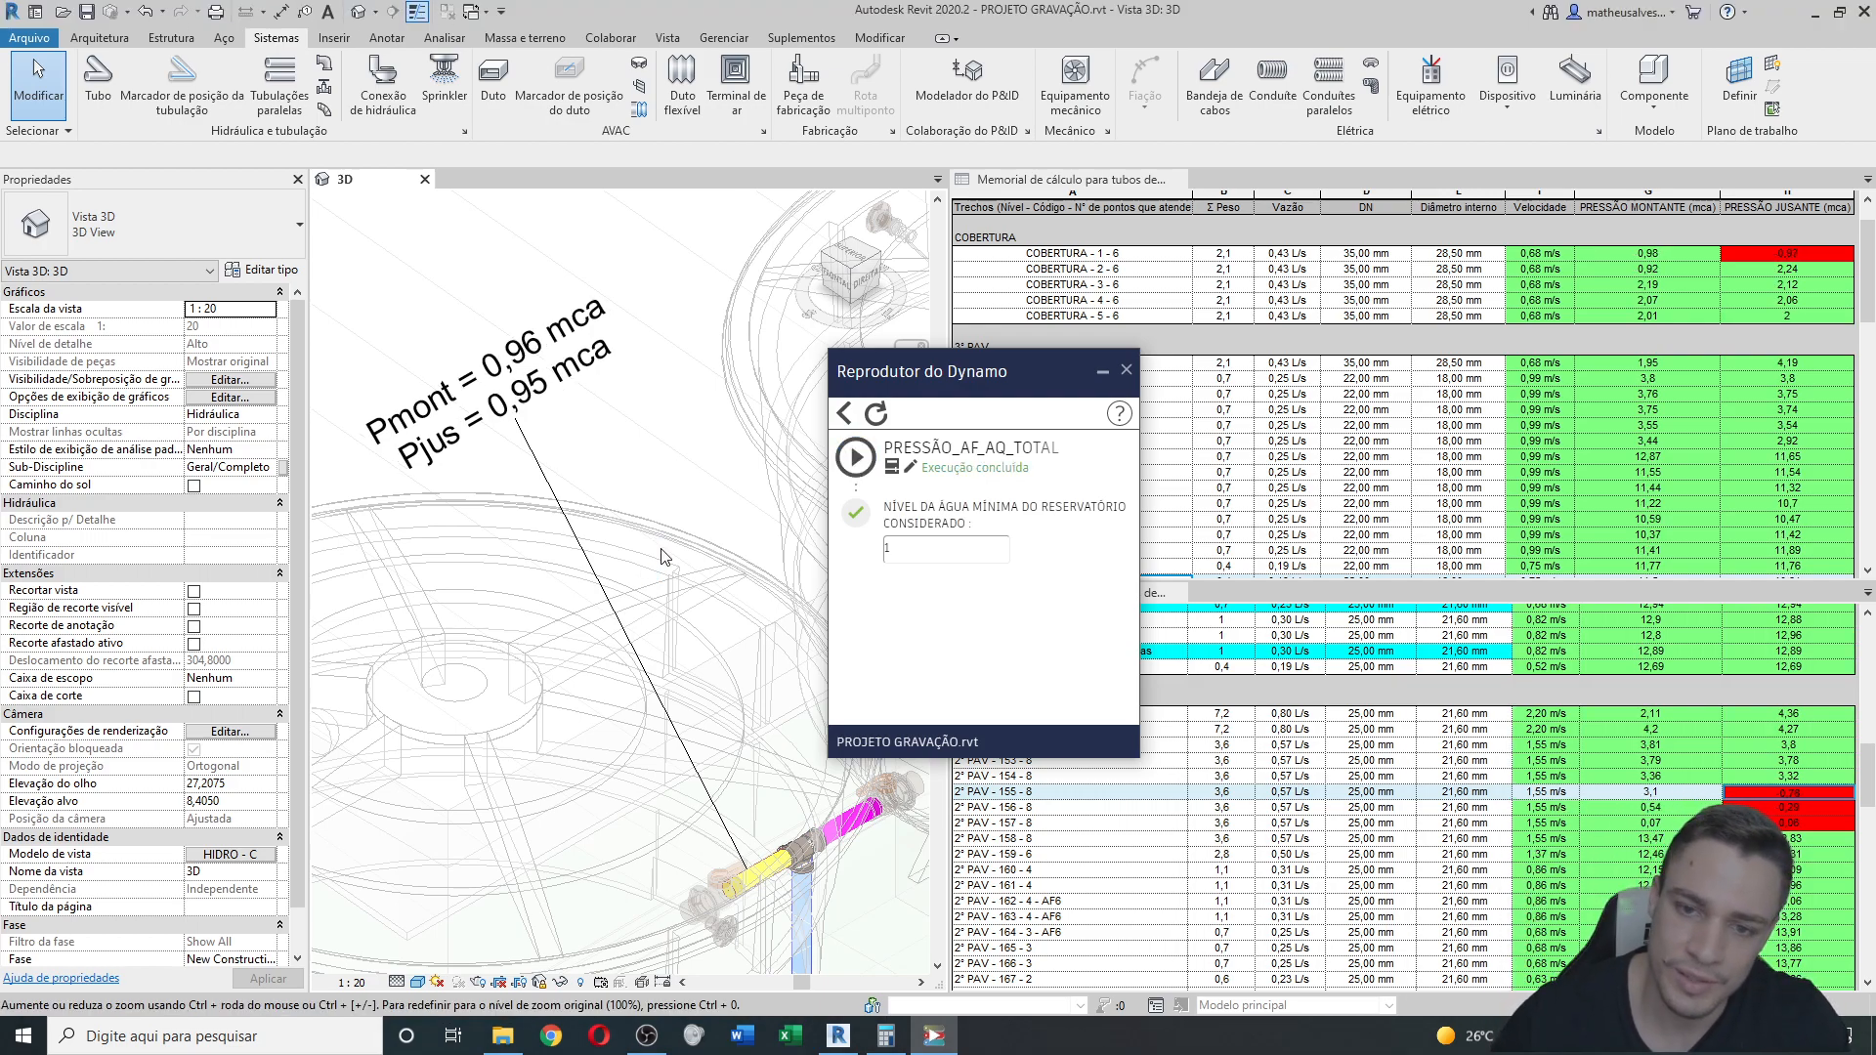
# Minimize Dynamo Player and examine the recalculated pressure tags at the tank outlet and on the 2° PAV vertical cold water pipe.
pyautogui.click(1102, 377)
pyautogui.moveTo(464, 373); pyautogui.dragTo(523, 437, button='middle')
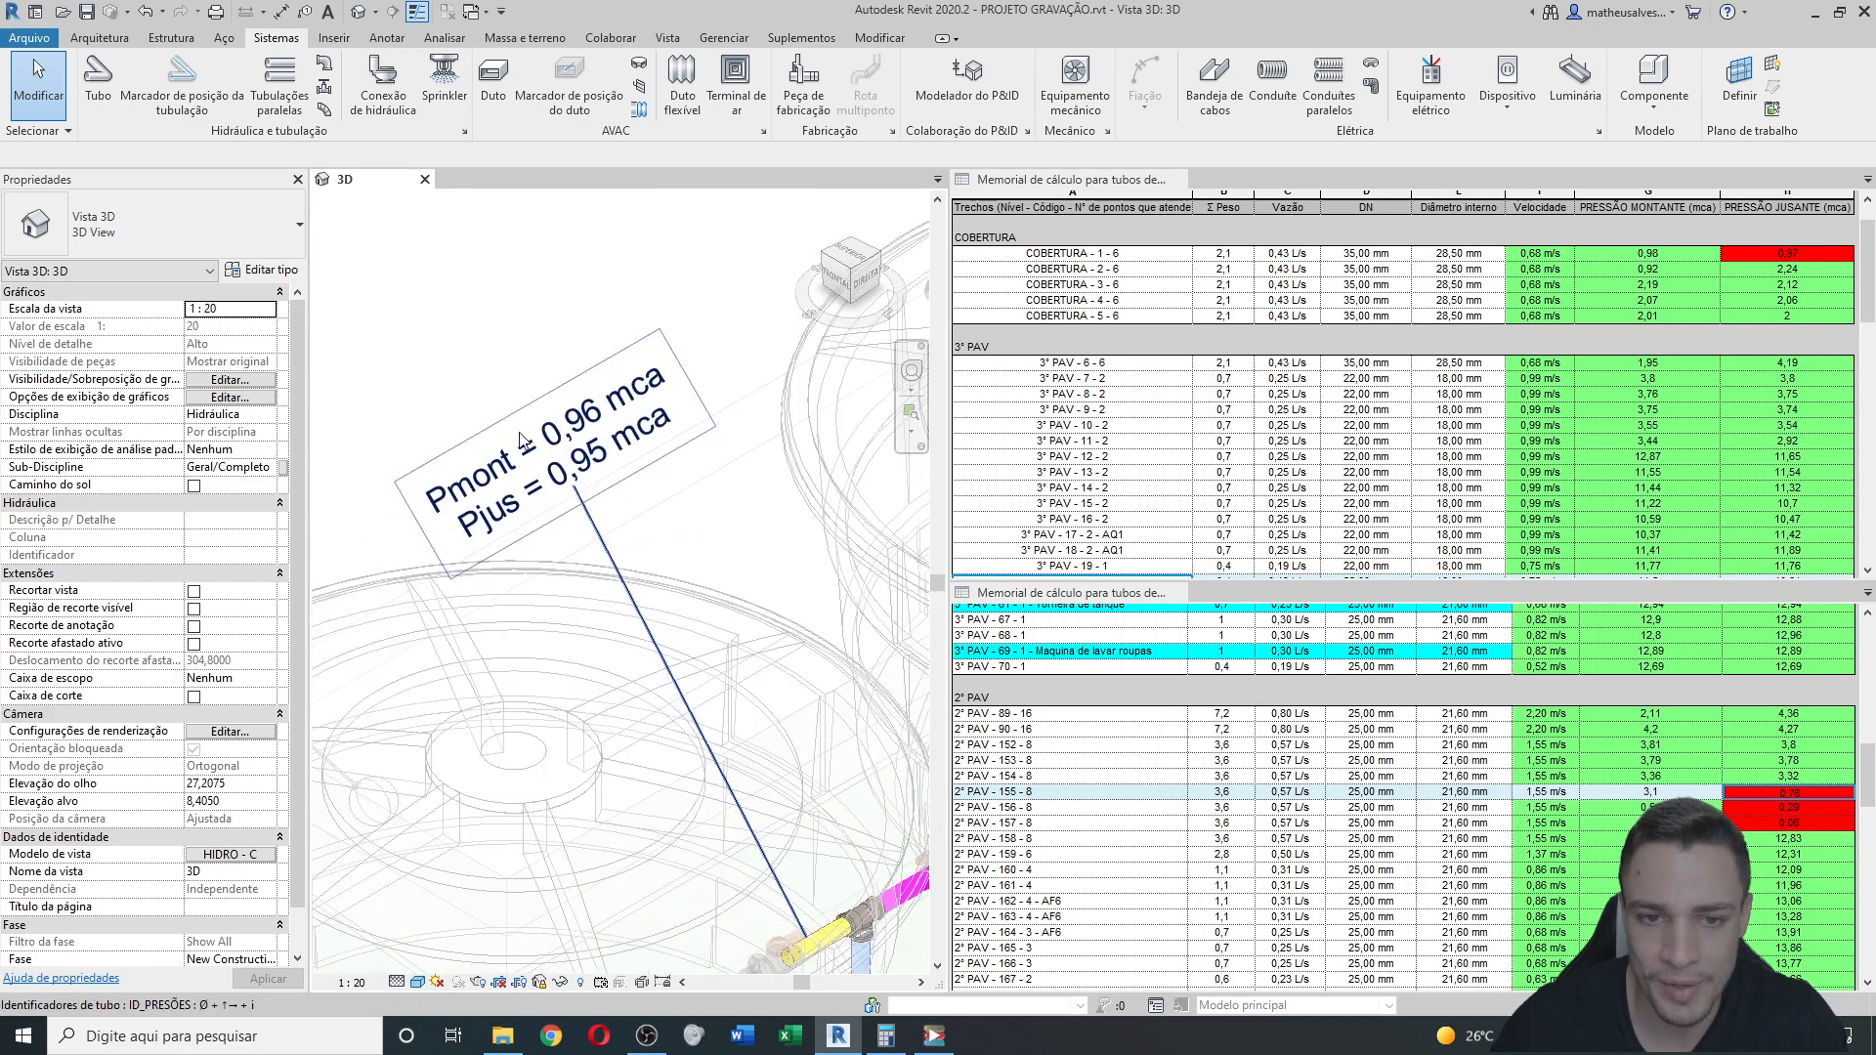
pyautogui.scroll(1, 523, 436)
pyautogui.scroll(-6, 599, 406)
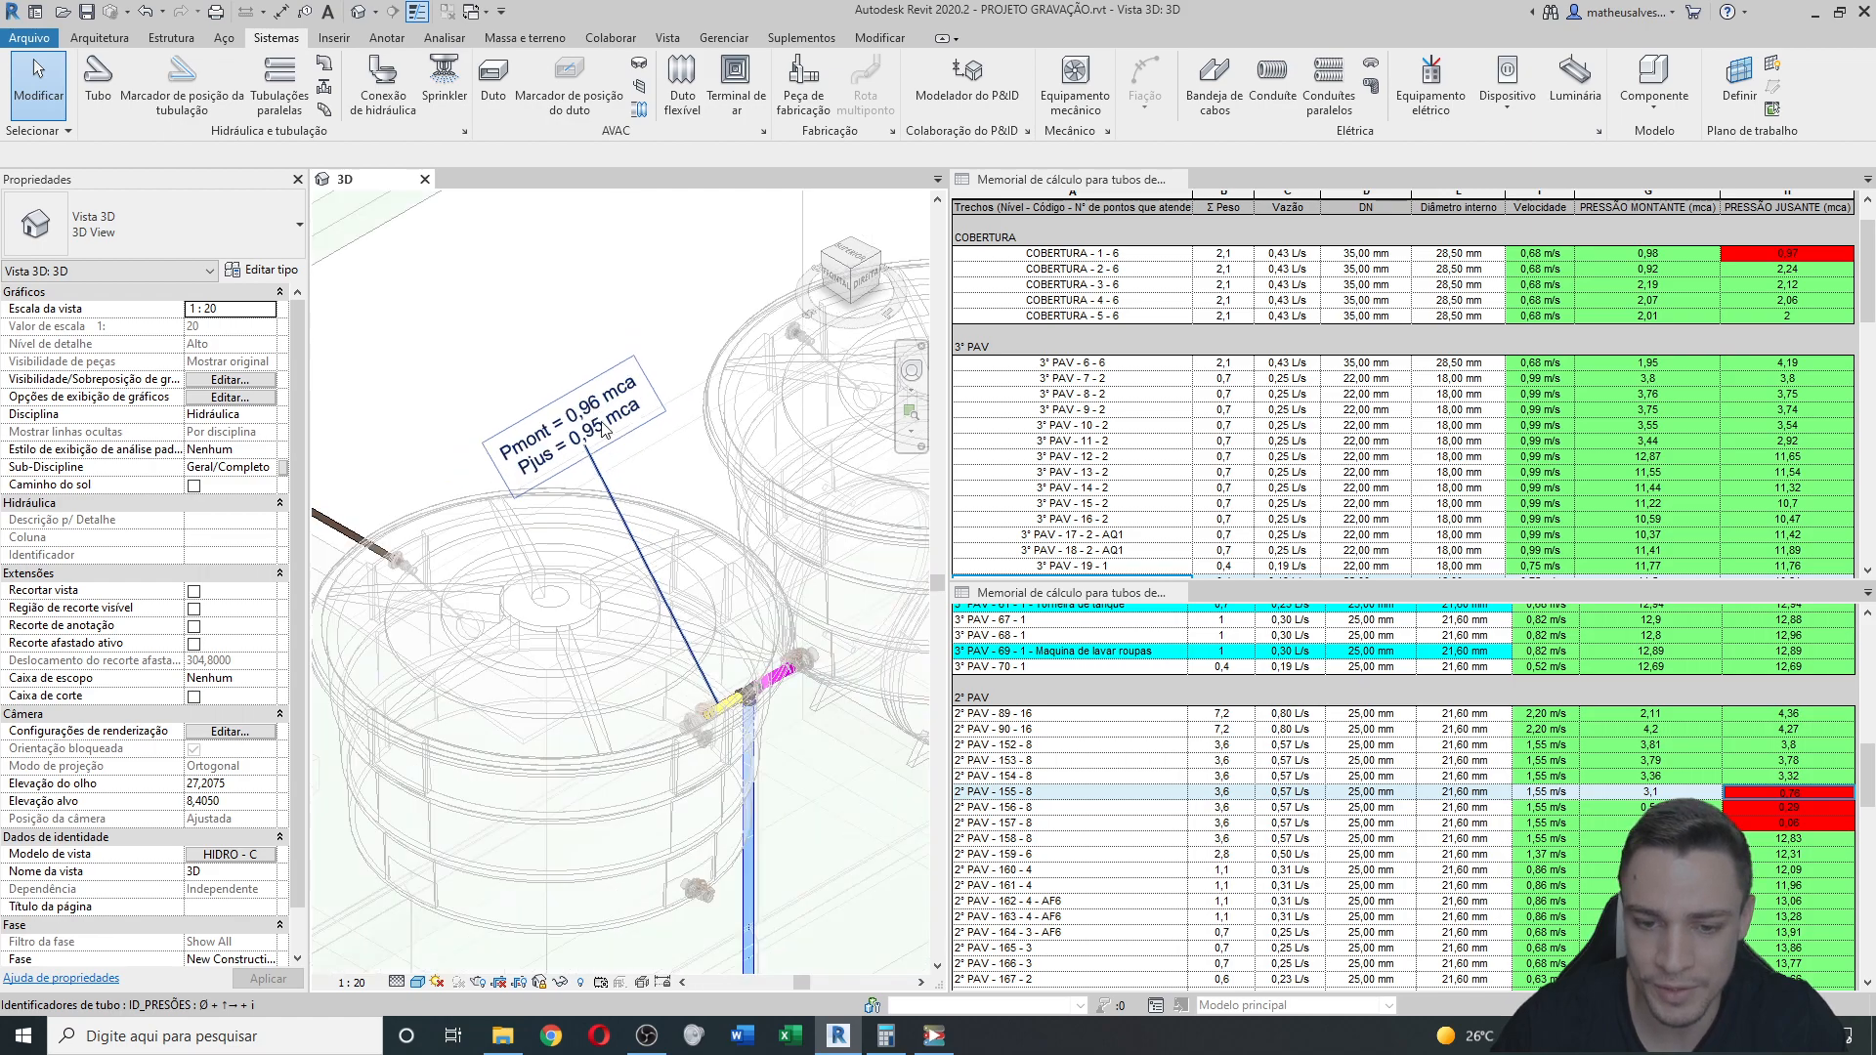
pyautogui.moveTo(680, 679); pyautogui.dragTo(553, 376, button='middle')
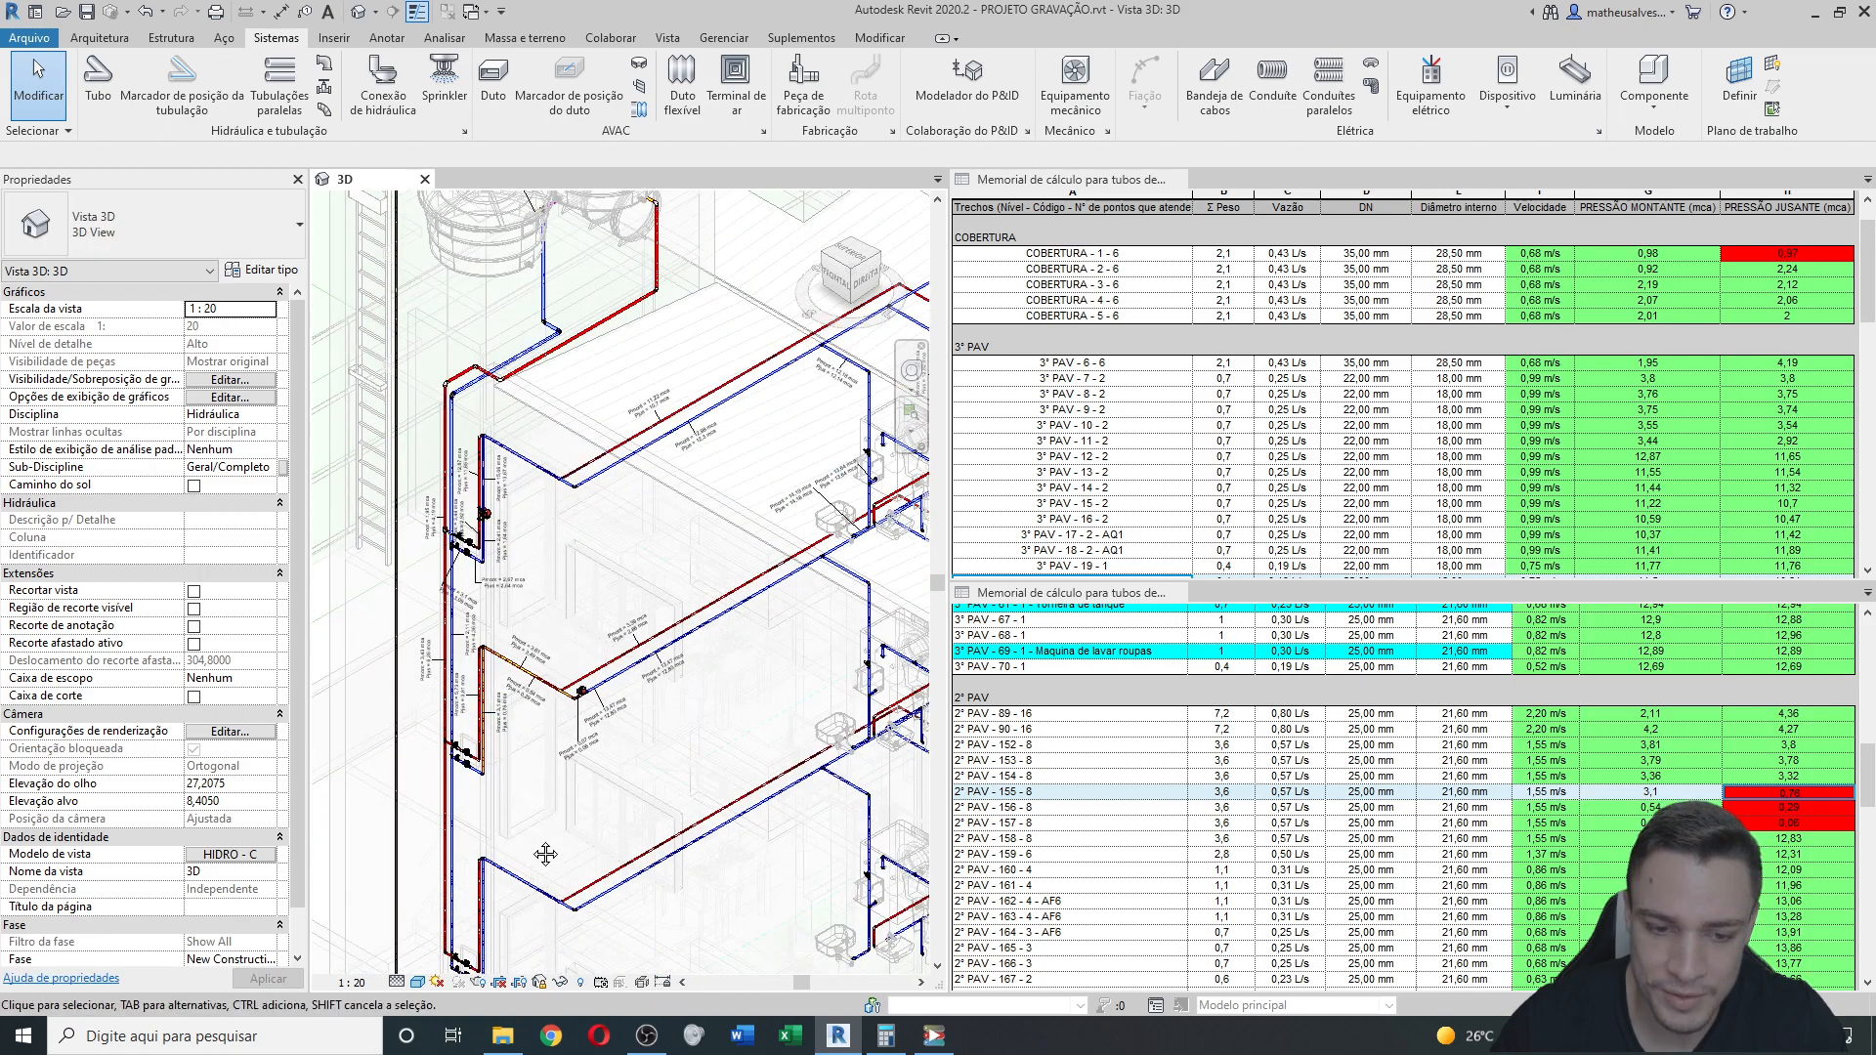
pyautogui.scroll(6, 555, 728)
pyautogui.scroll(2, 607, 653)
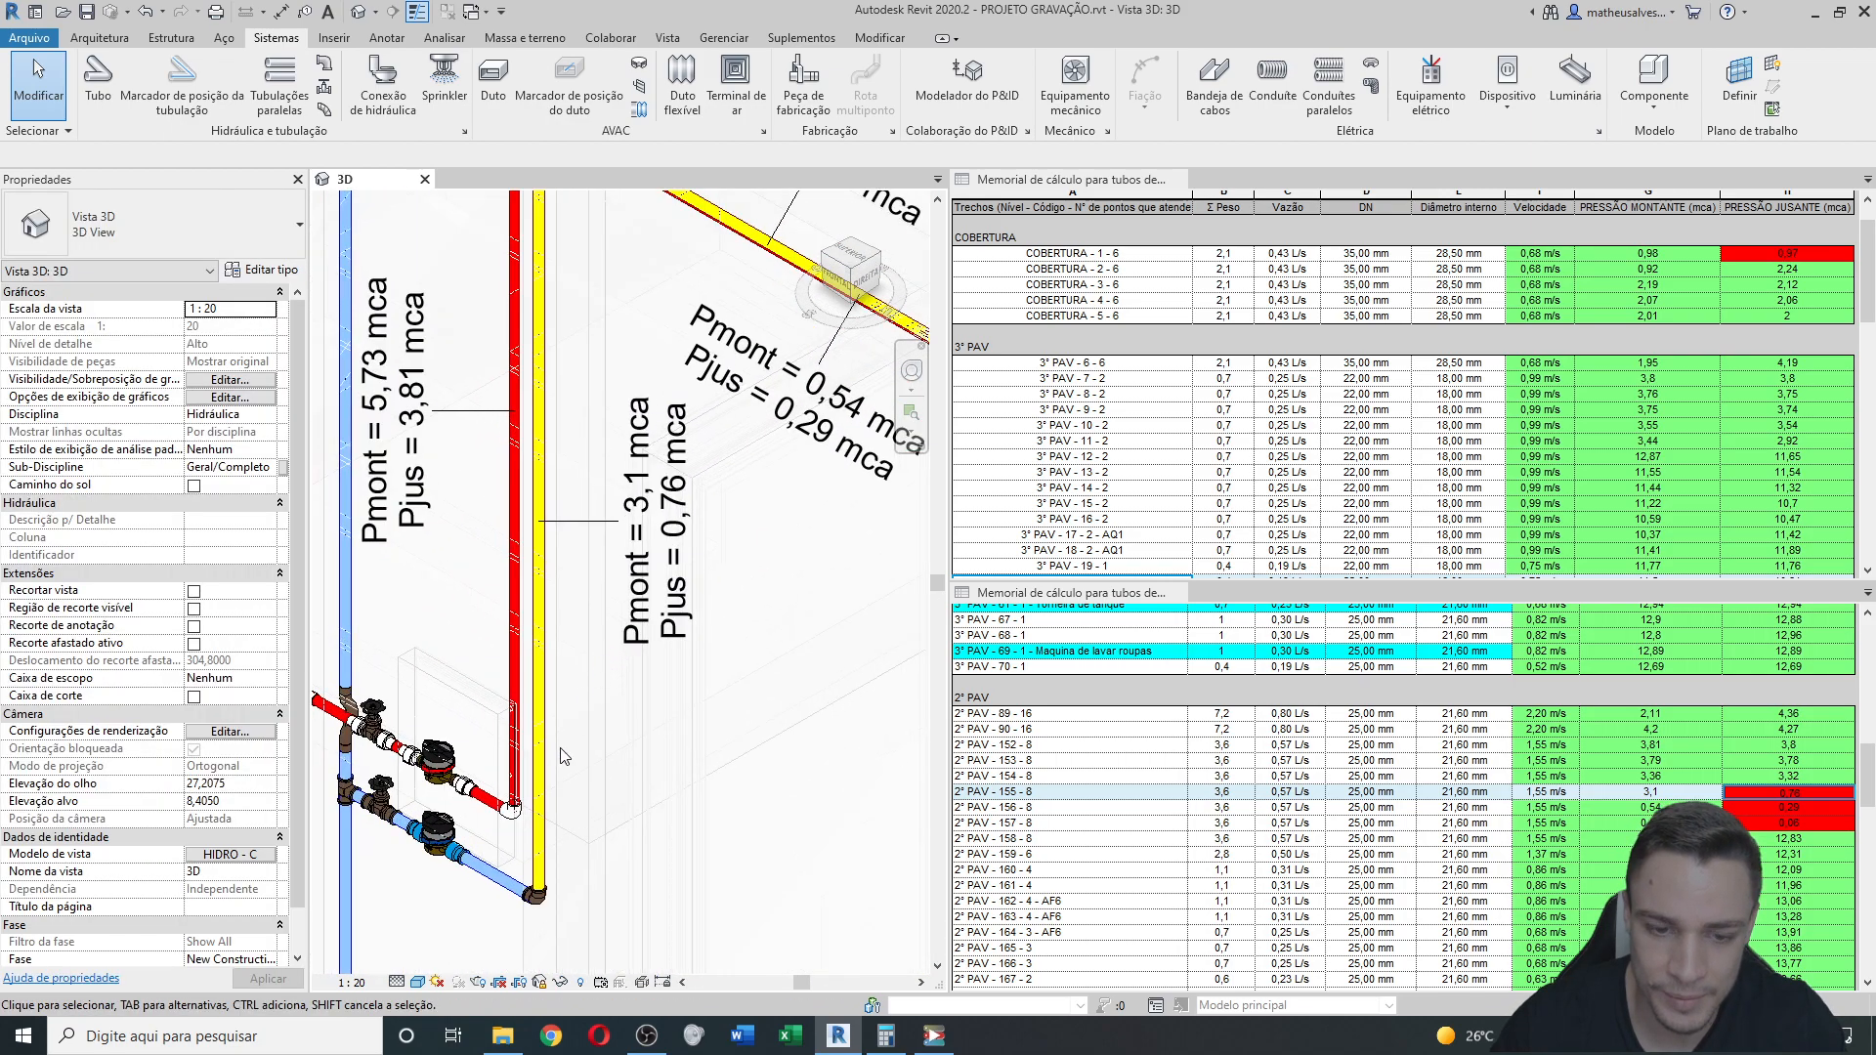
pyautogui.scroll(2, 643, 576)
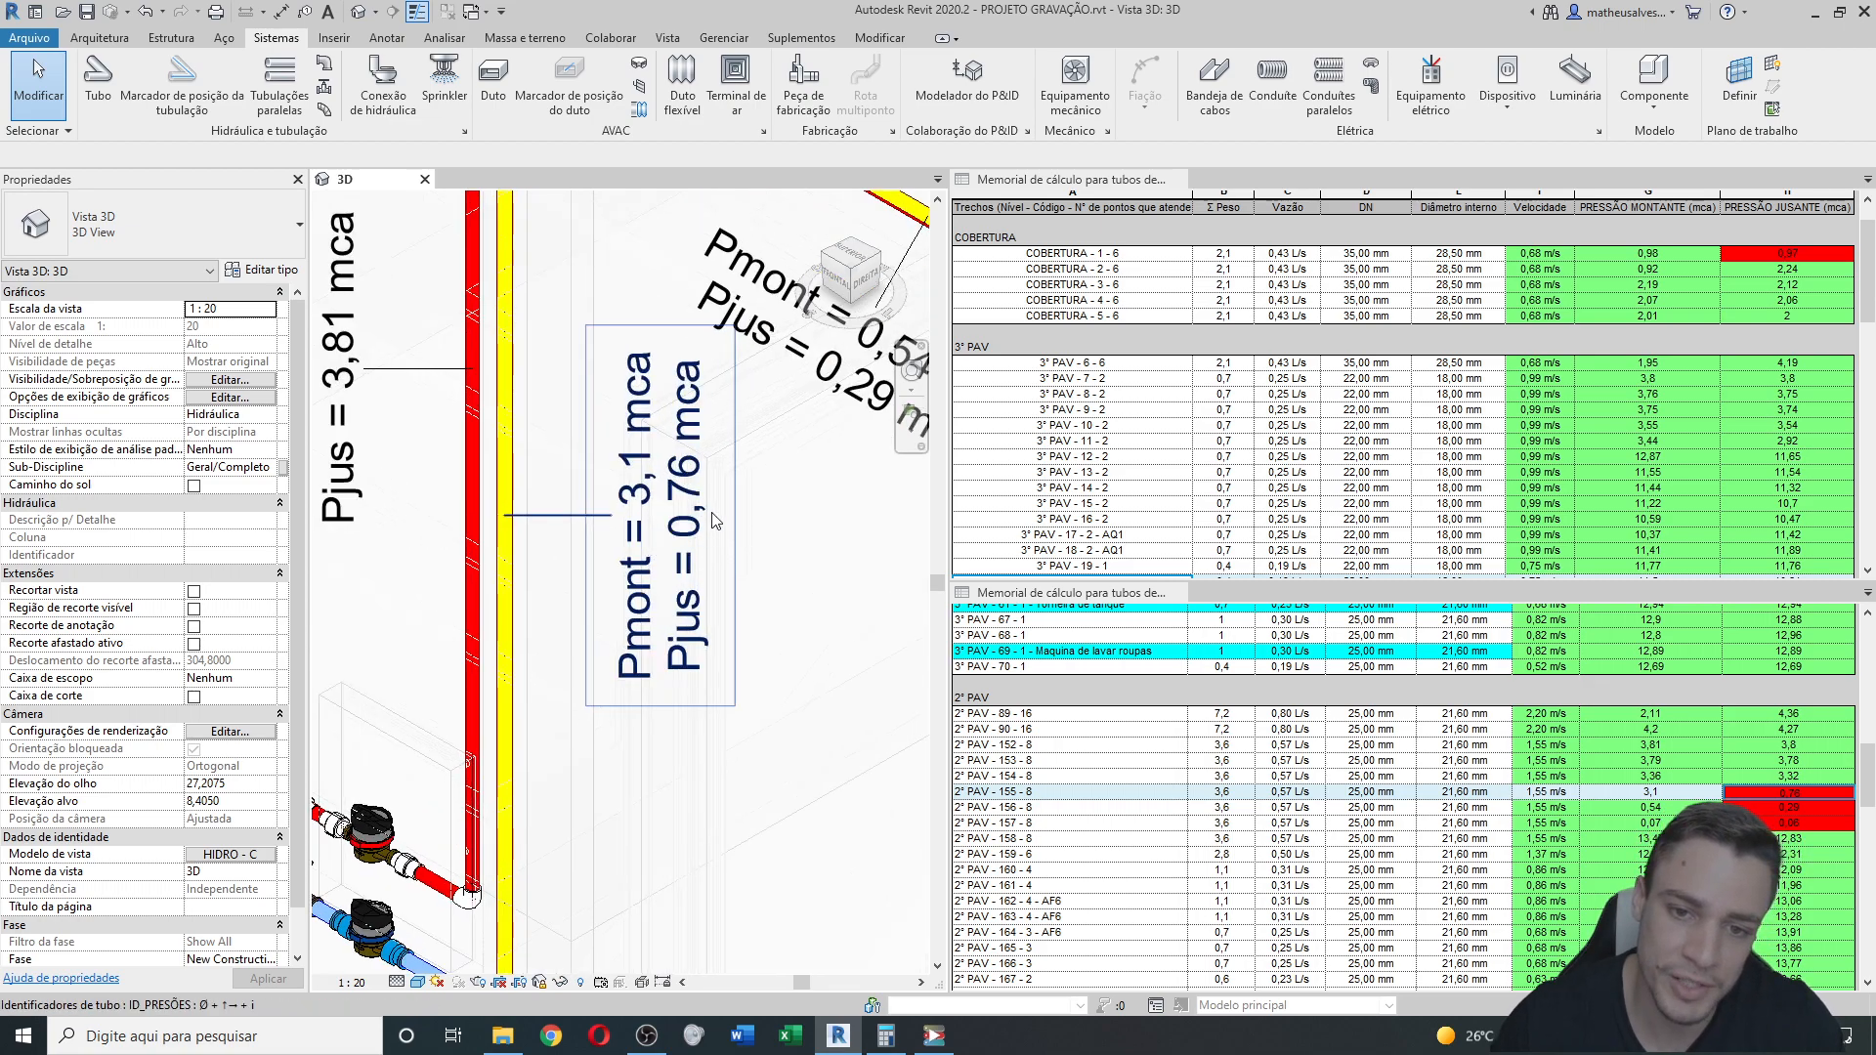
pyautogui.scroll(-3, 577, 642)
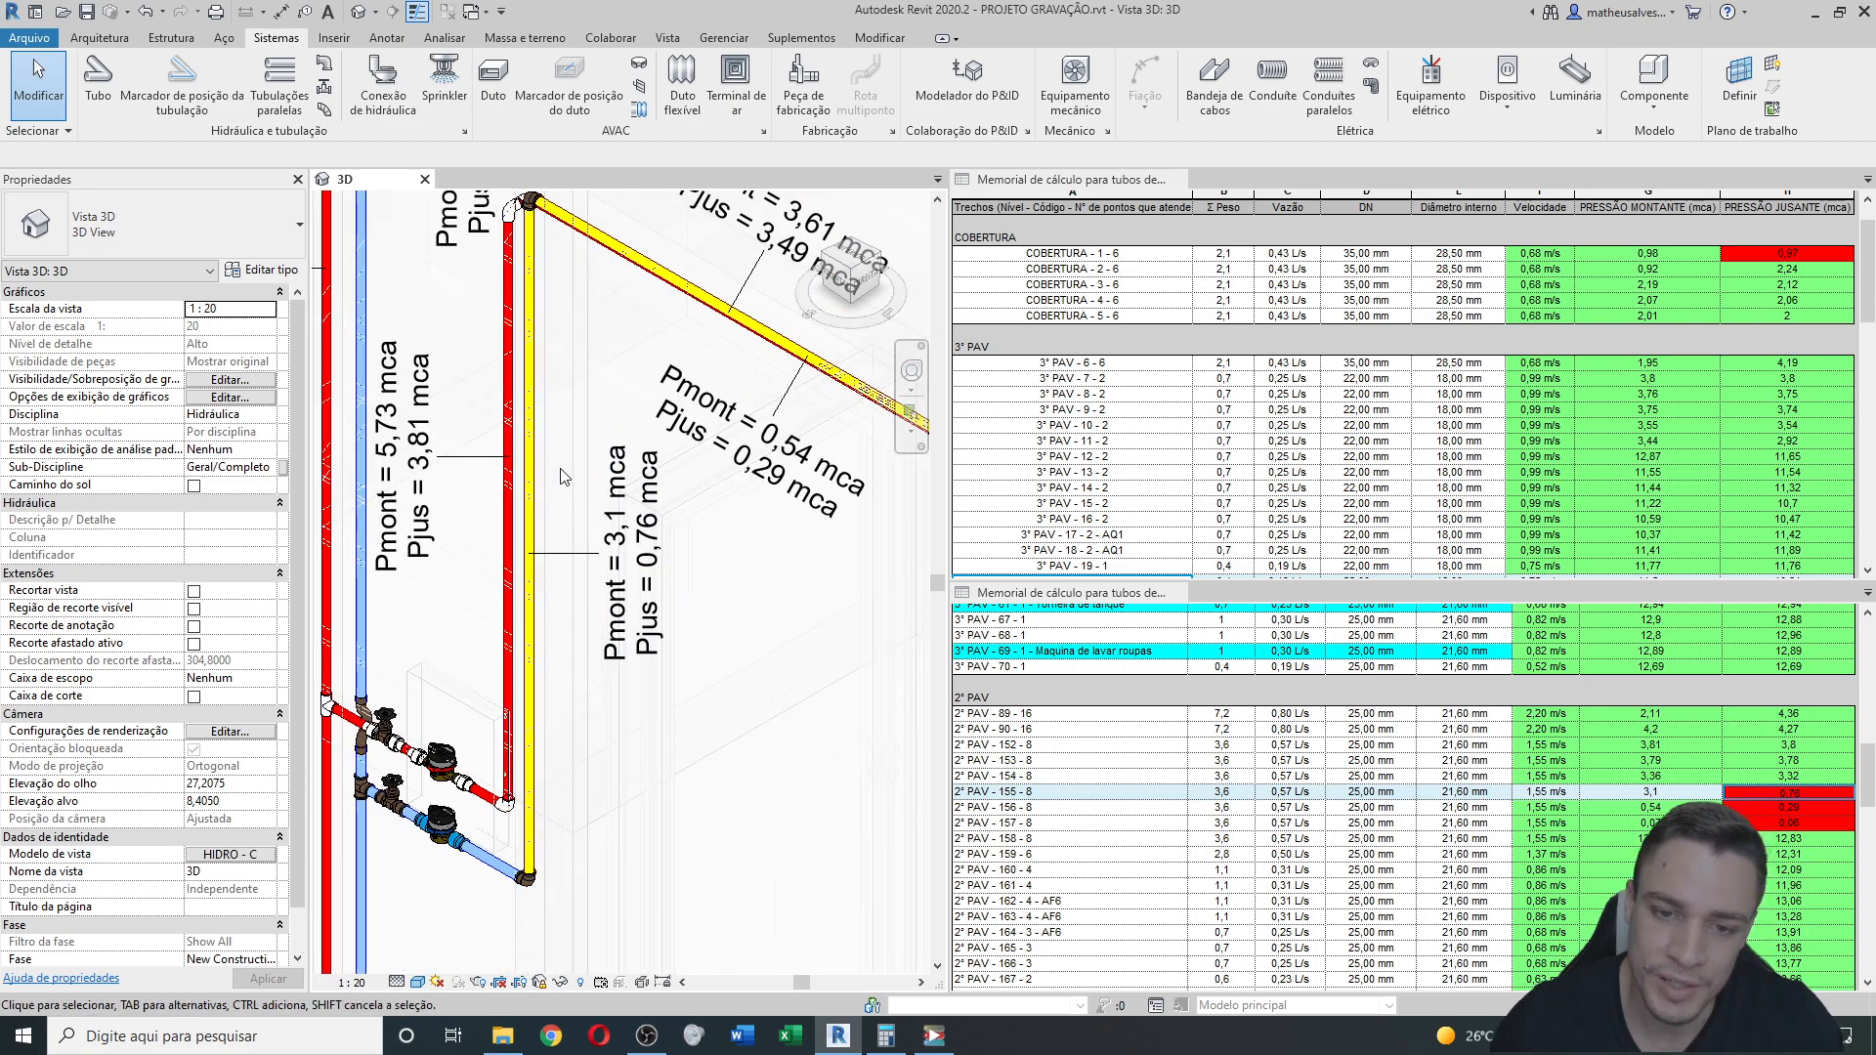
pyautogui.scroll(2, 660, 598)
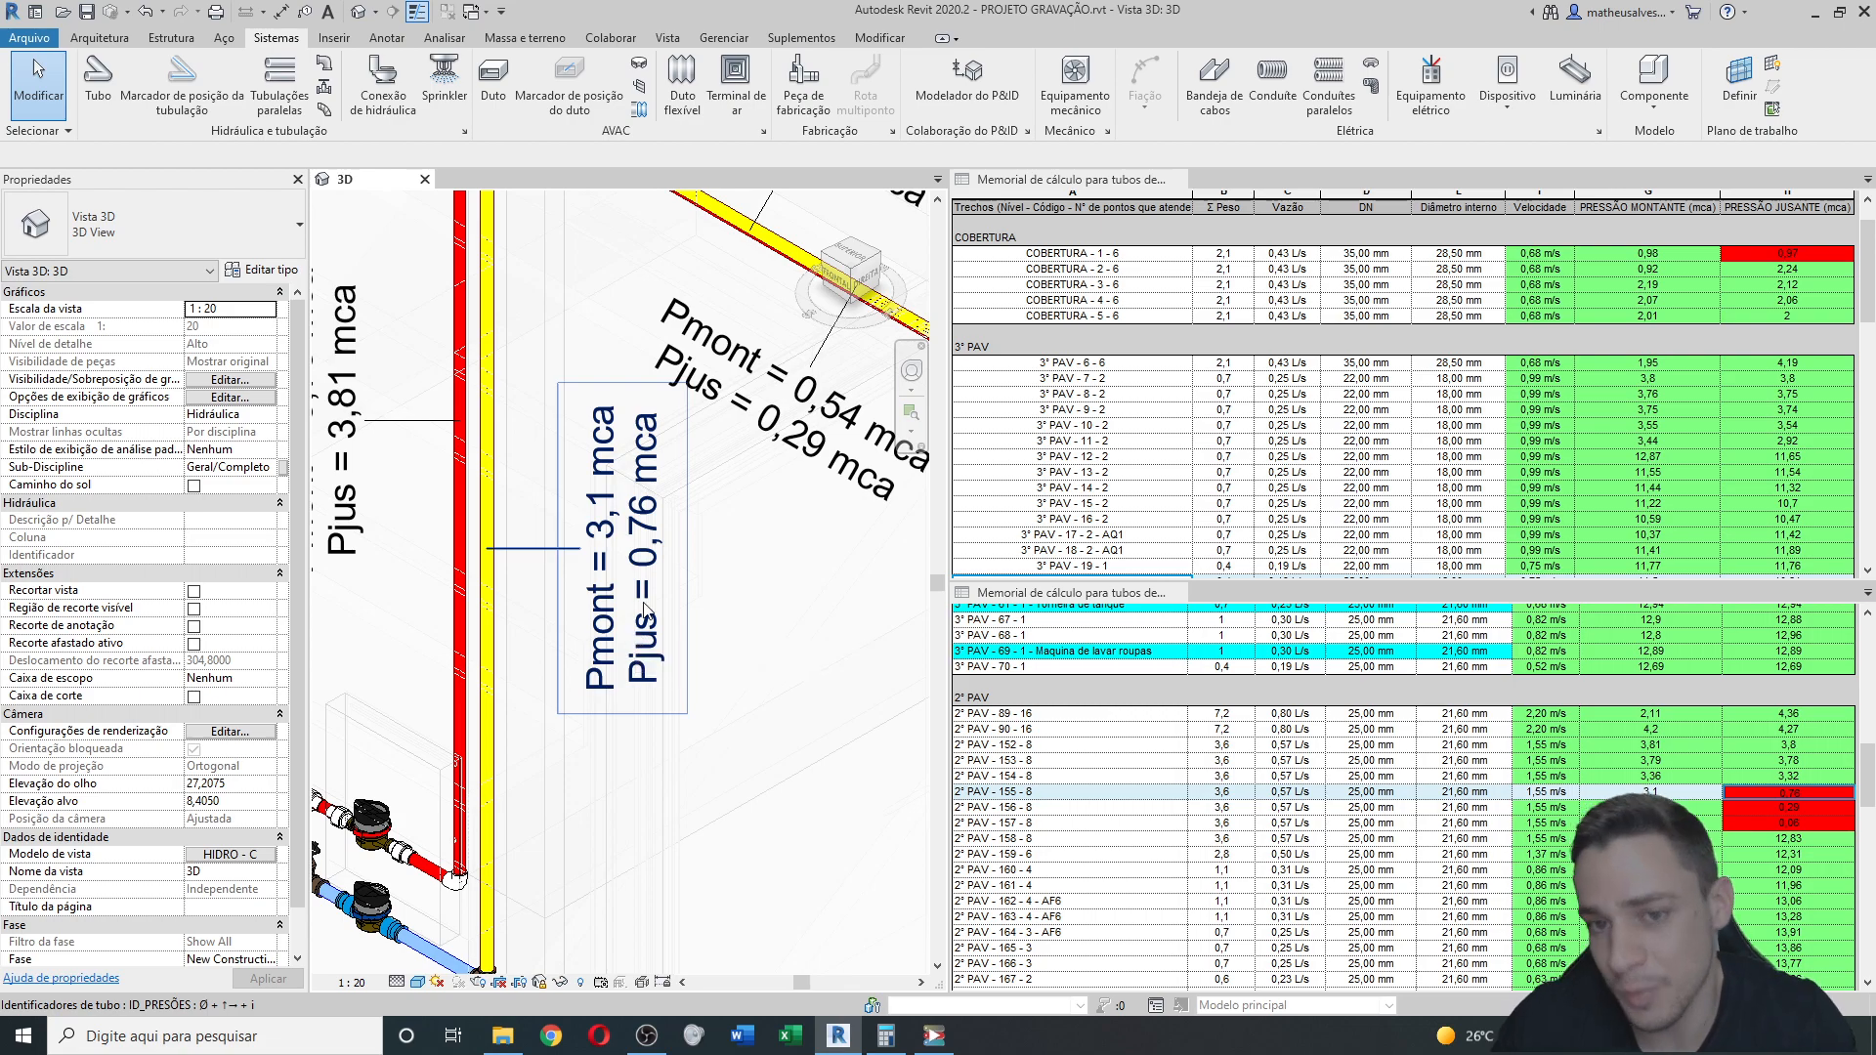
pyautogui.scroll(-3, 641, 636)
pyautogui.scroll(-2, 641, 636)
pyautogui.scroll(1, 627, 829)
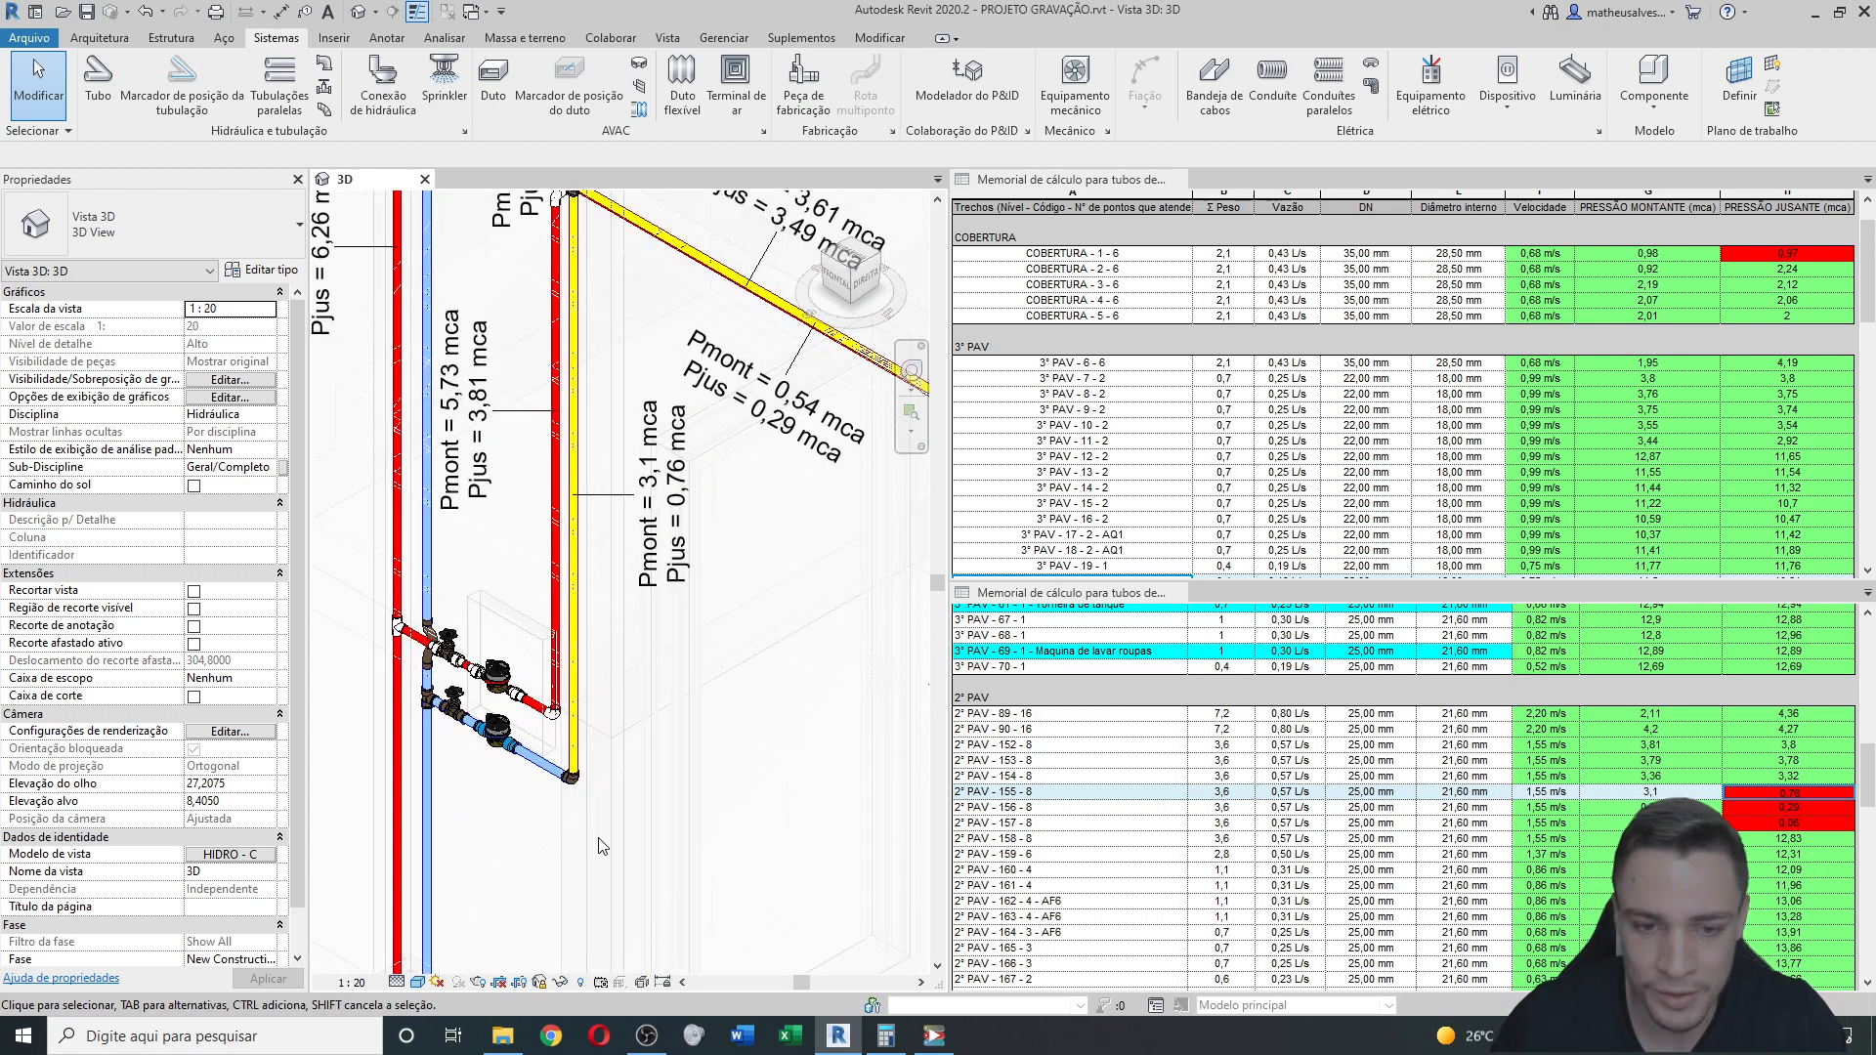
# Change the elbow at the foot of the 2° PAV vertical cold water pipe to AF_Soldavel_Curva 45_90, type Standard.
pyautogui.scroll(1, 528, 782)
pyautogui.scroll(2, 655, 796)
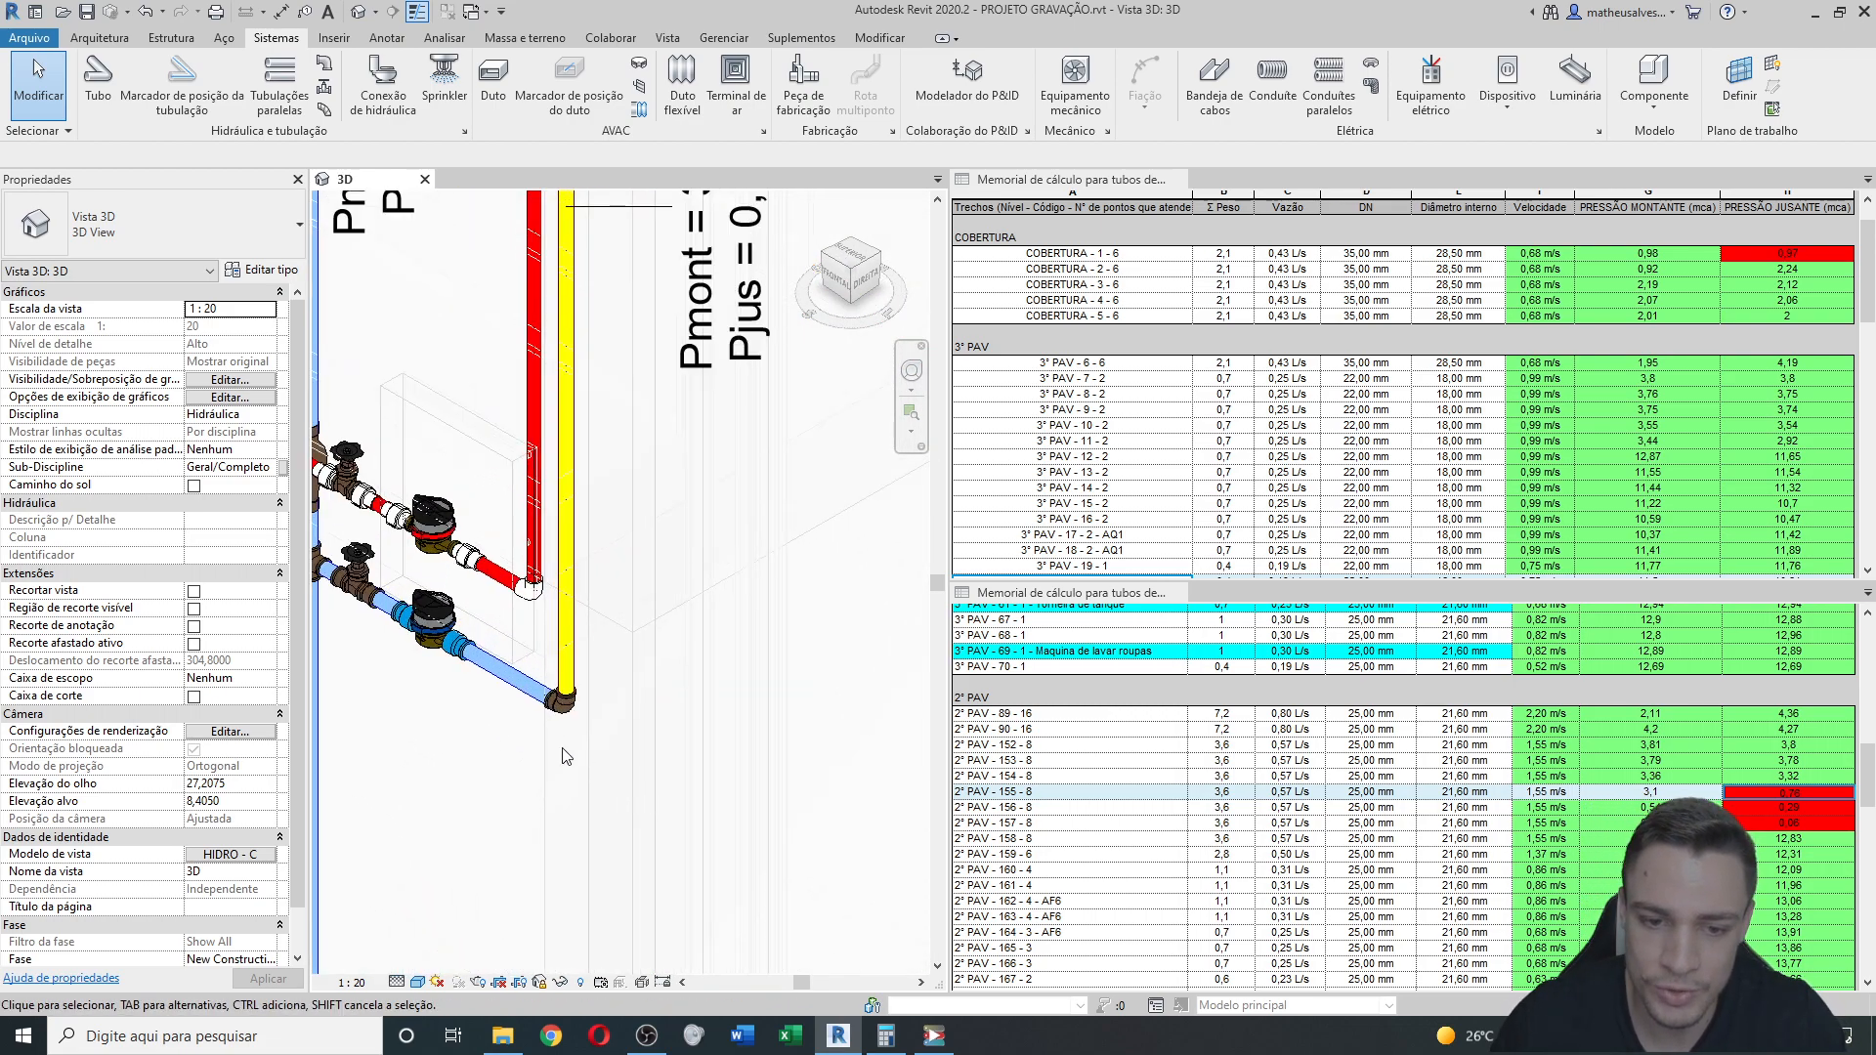
pyautogui.click(561, 700)
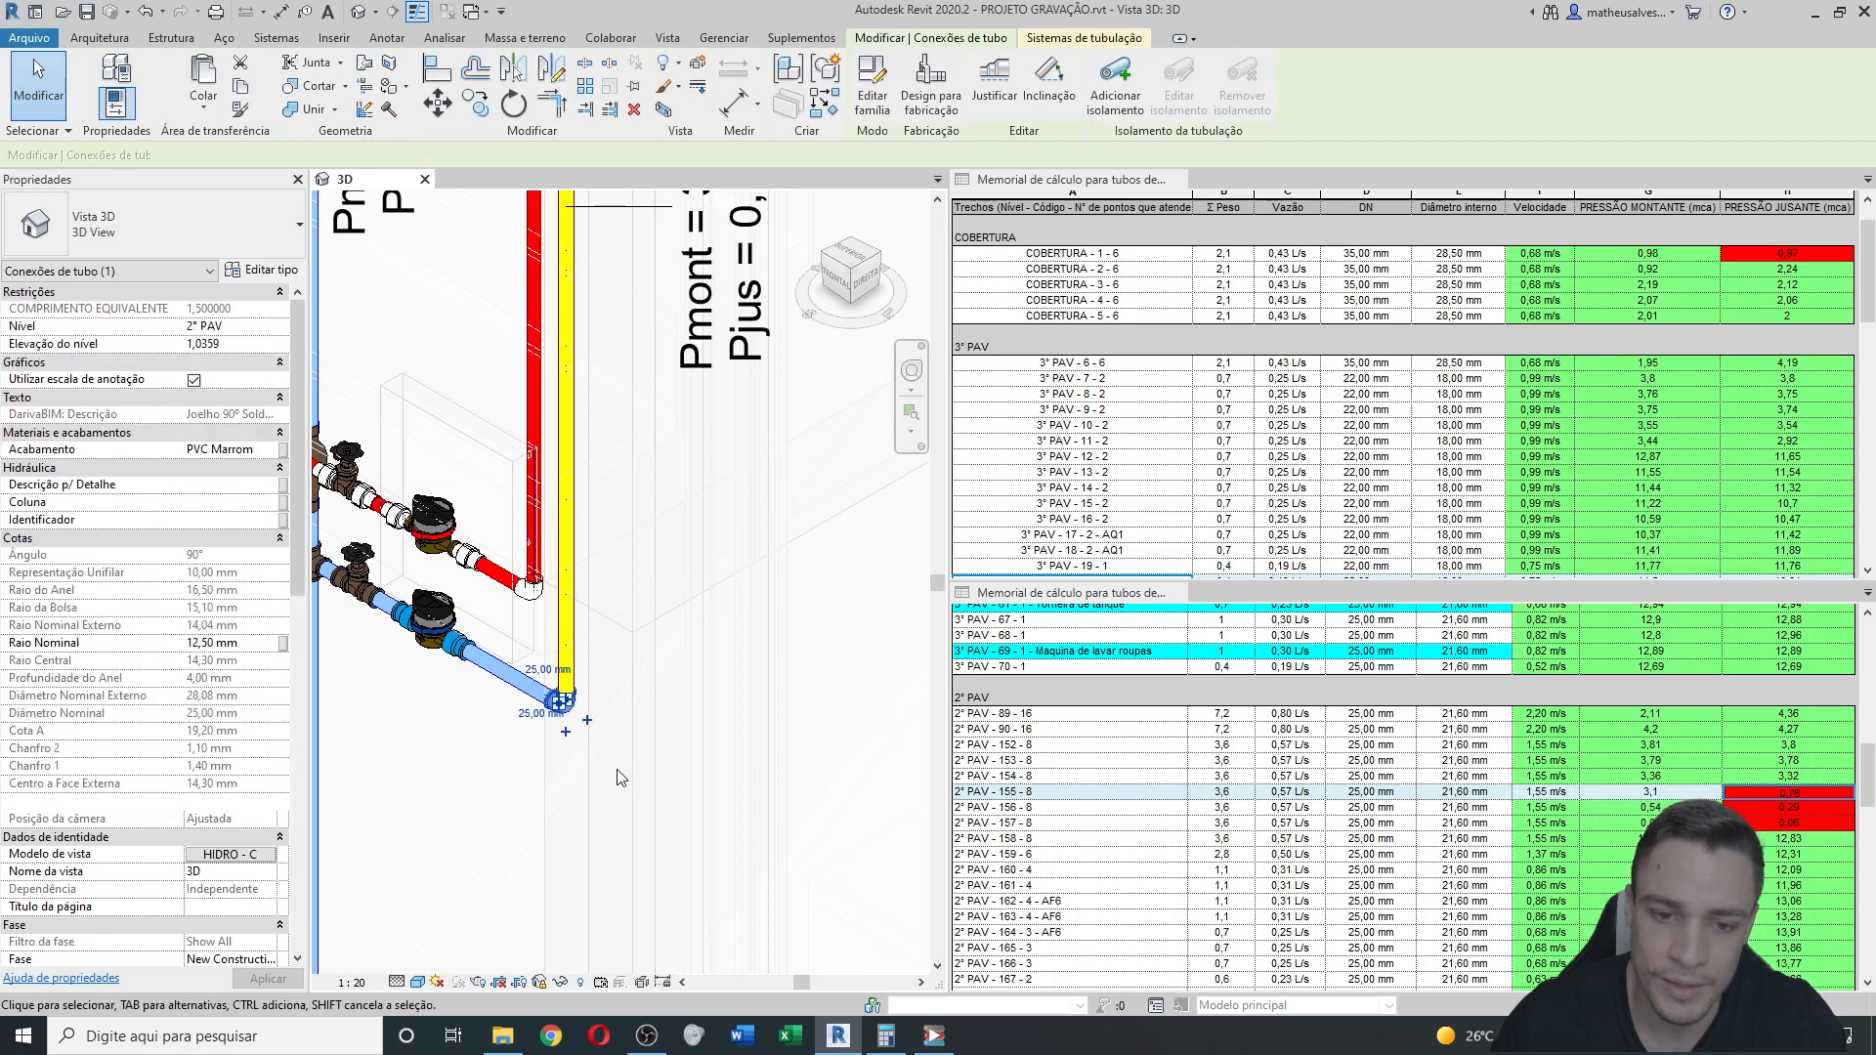
pyautogui.click(238, 249)
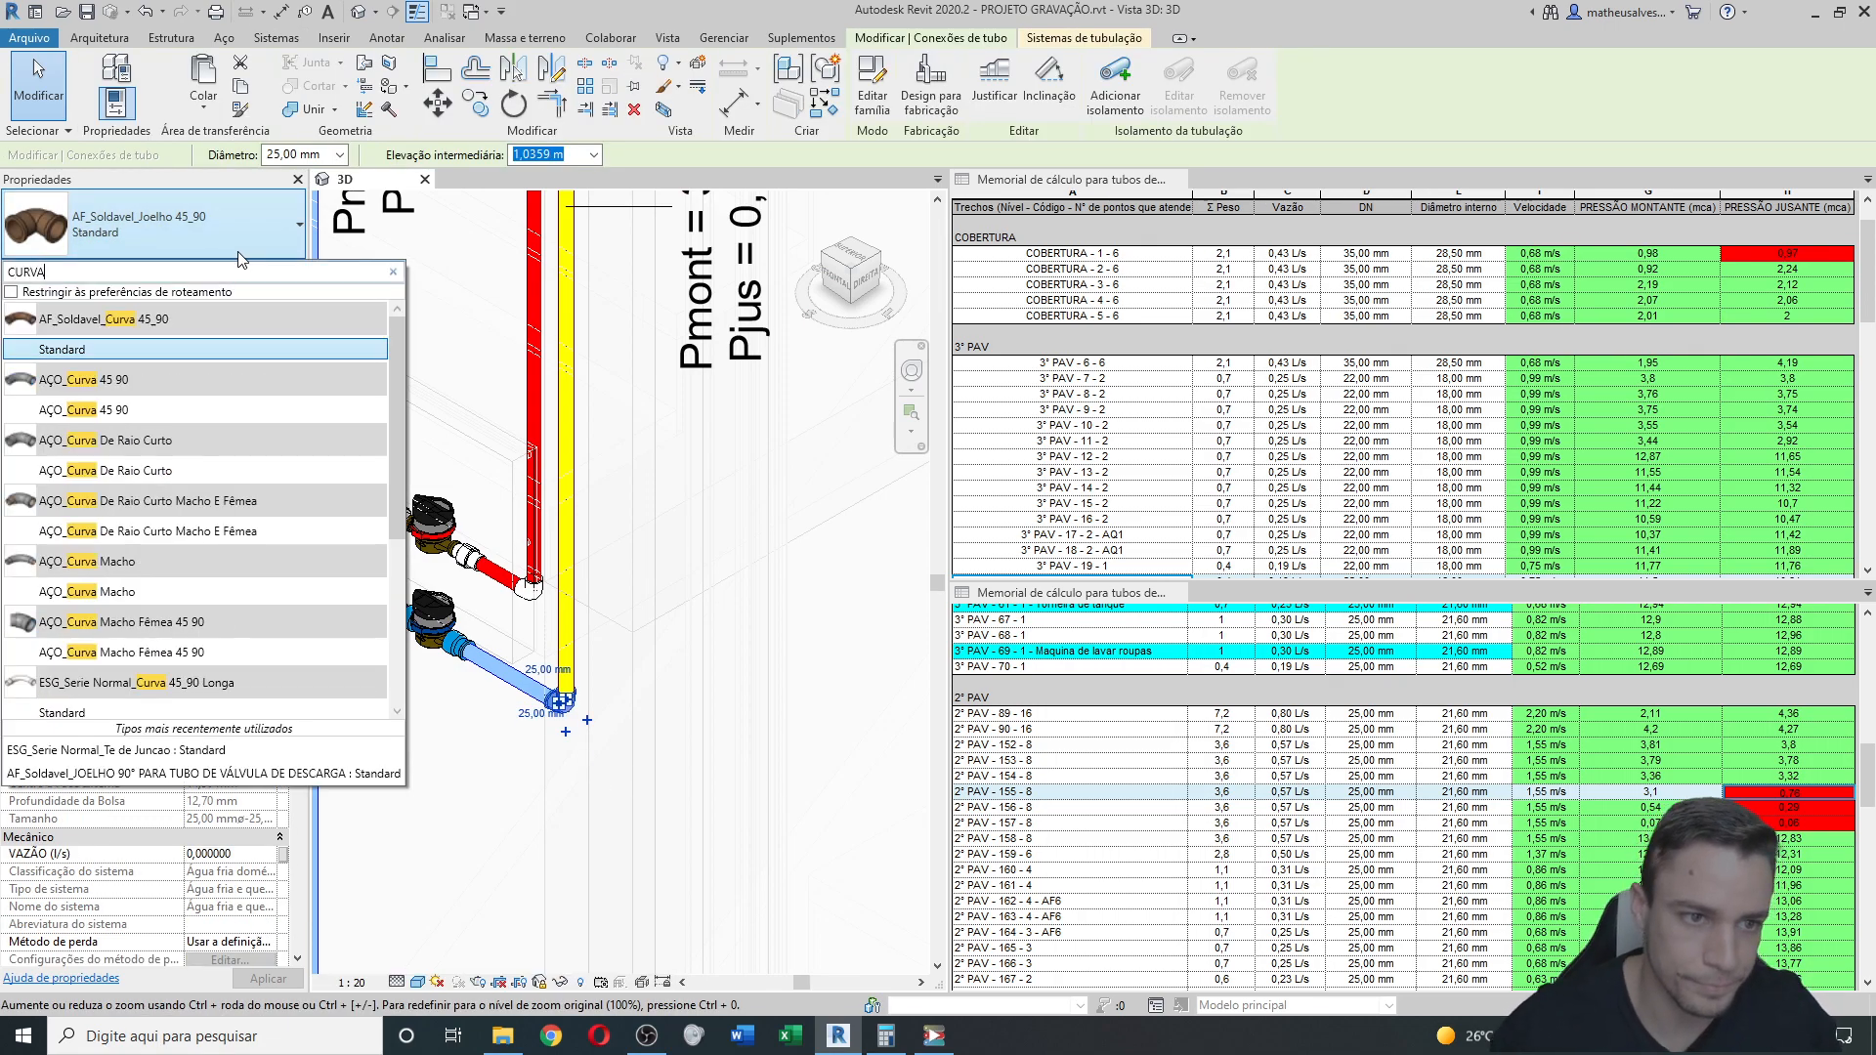
pyautogui.click(108, 350)
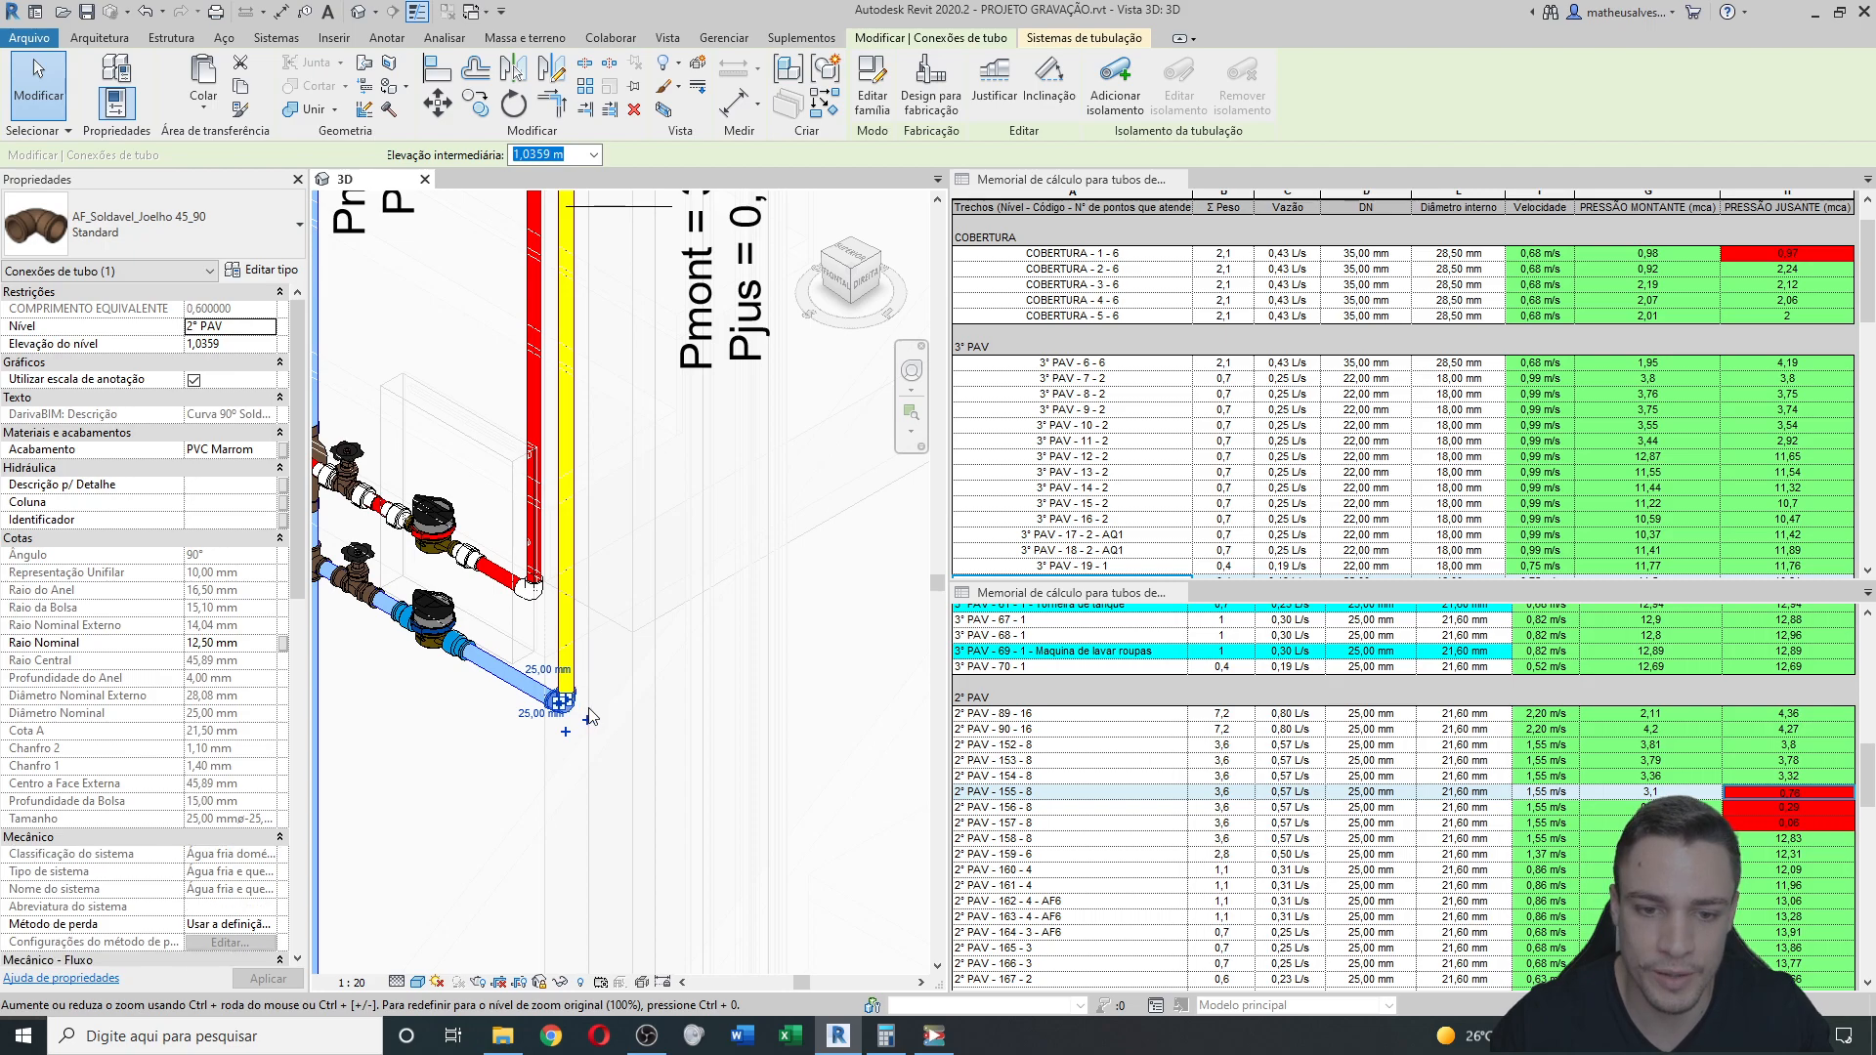
# Deselect the replaced elbow and rerun the PRESSÃO_AF_AQ_TOTAL script with the minimum reservoir water level kept at 1.
pyautogui.scroll(-2, 605, 714)
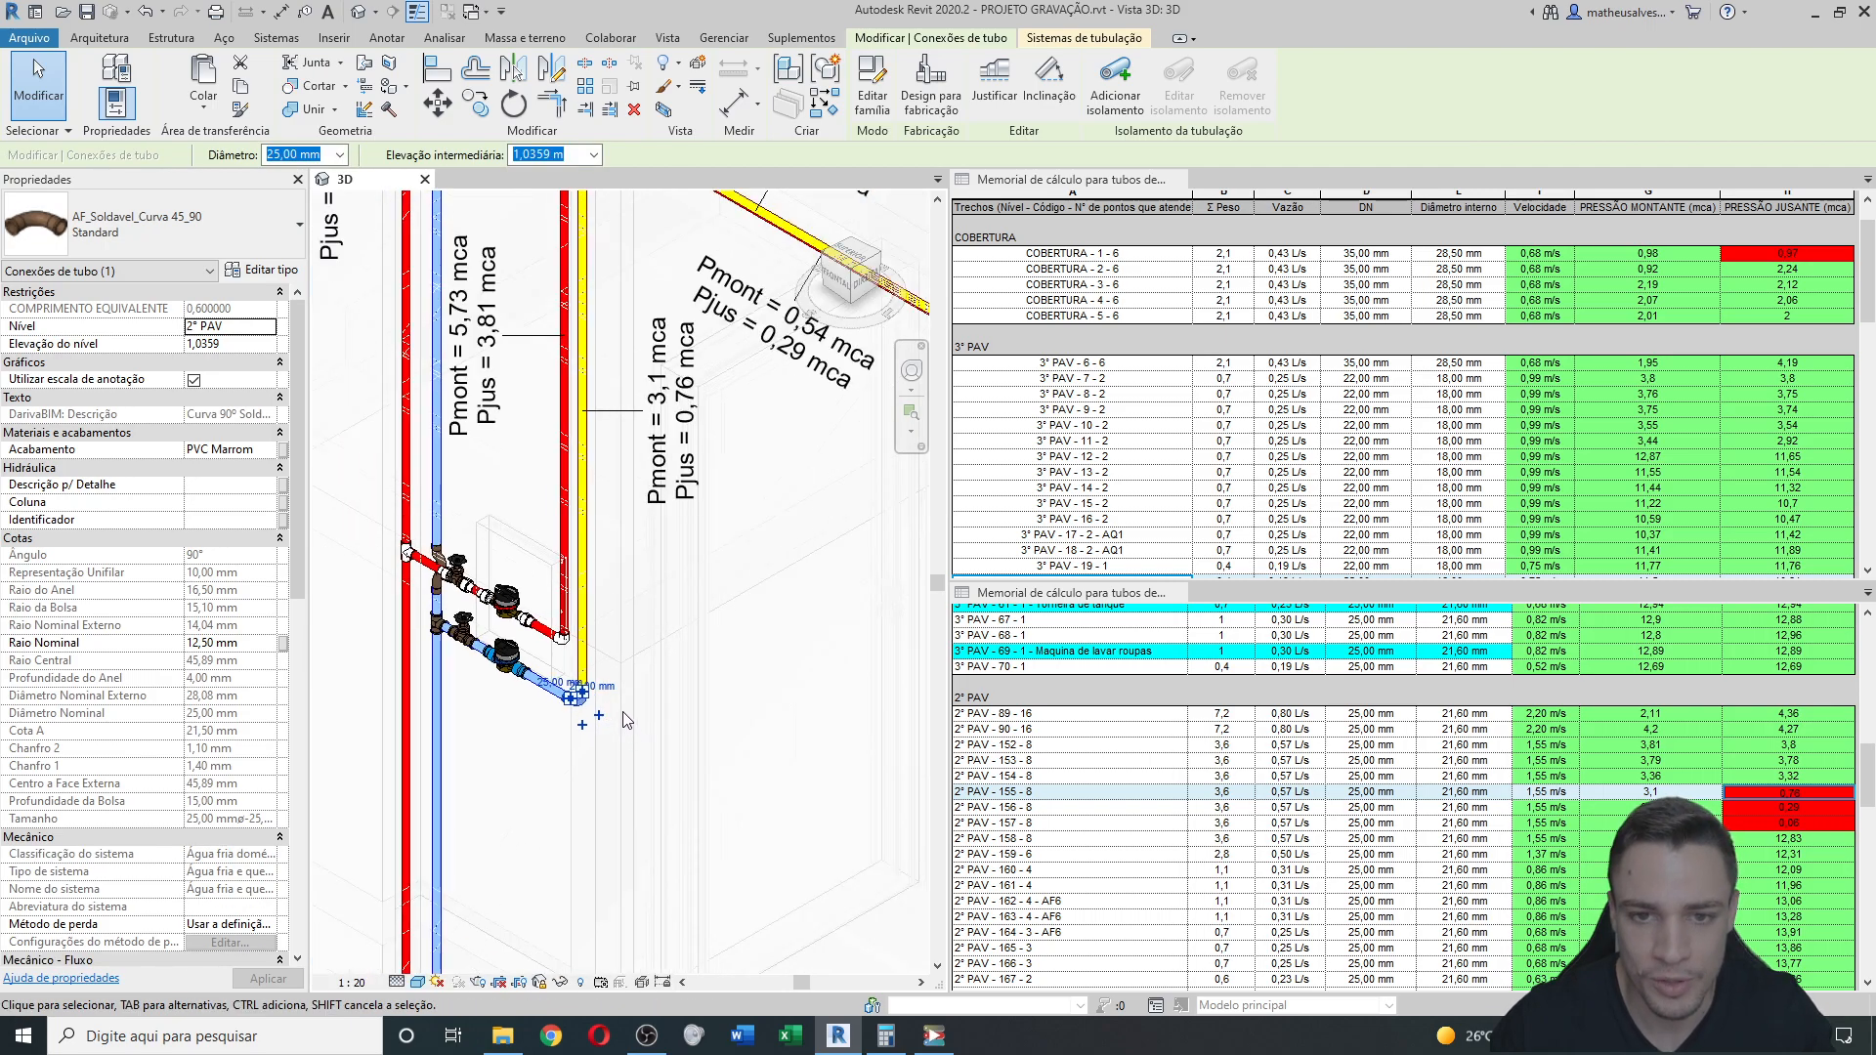
pyautogui.scroll(-1, 622, 717)
pyautogui.scroll(2, 546, 715)
pyautogui.moveTo(752, 362); pyautogui.dragTo(628, 479, button='middle')
pyautogui.scroll(-1, 630, 481)
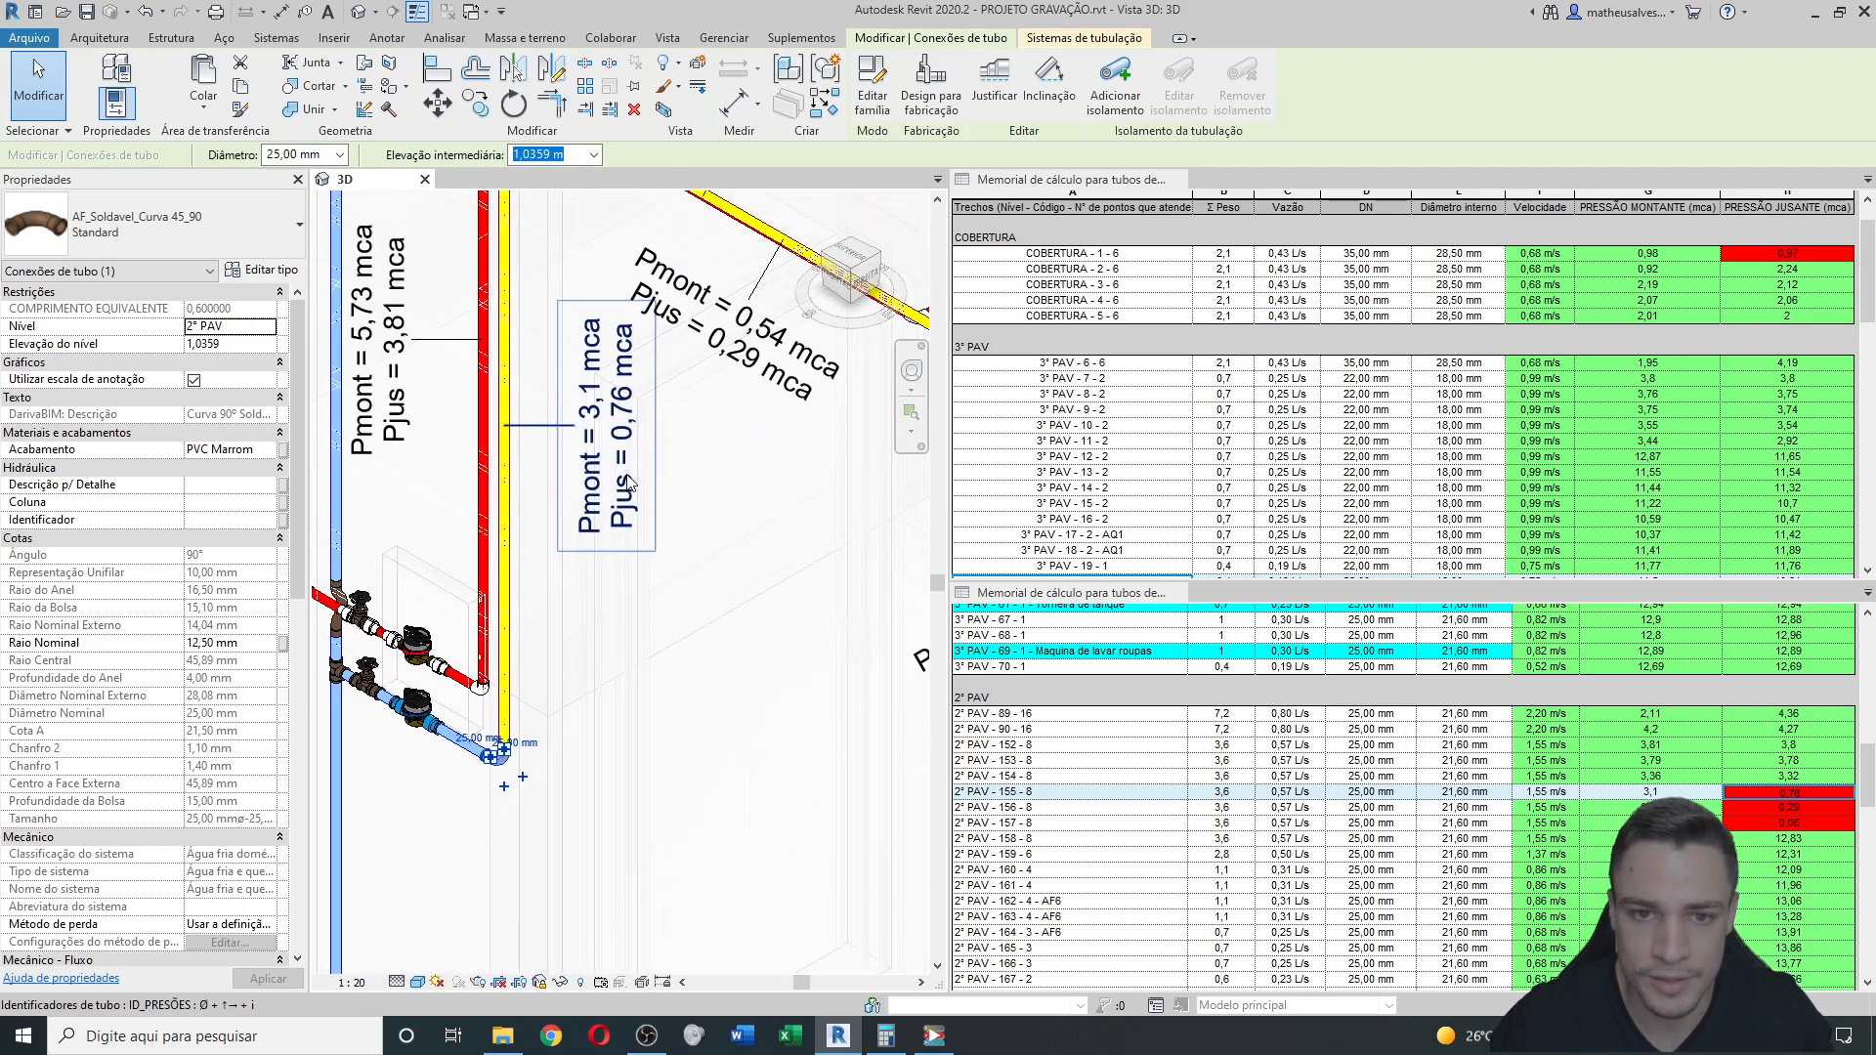
pyautogui.press('Escape')
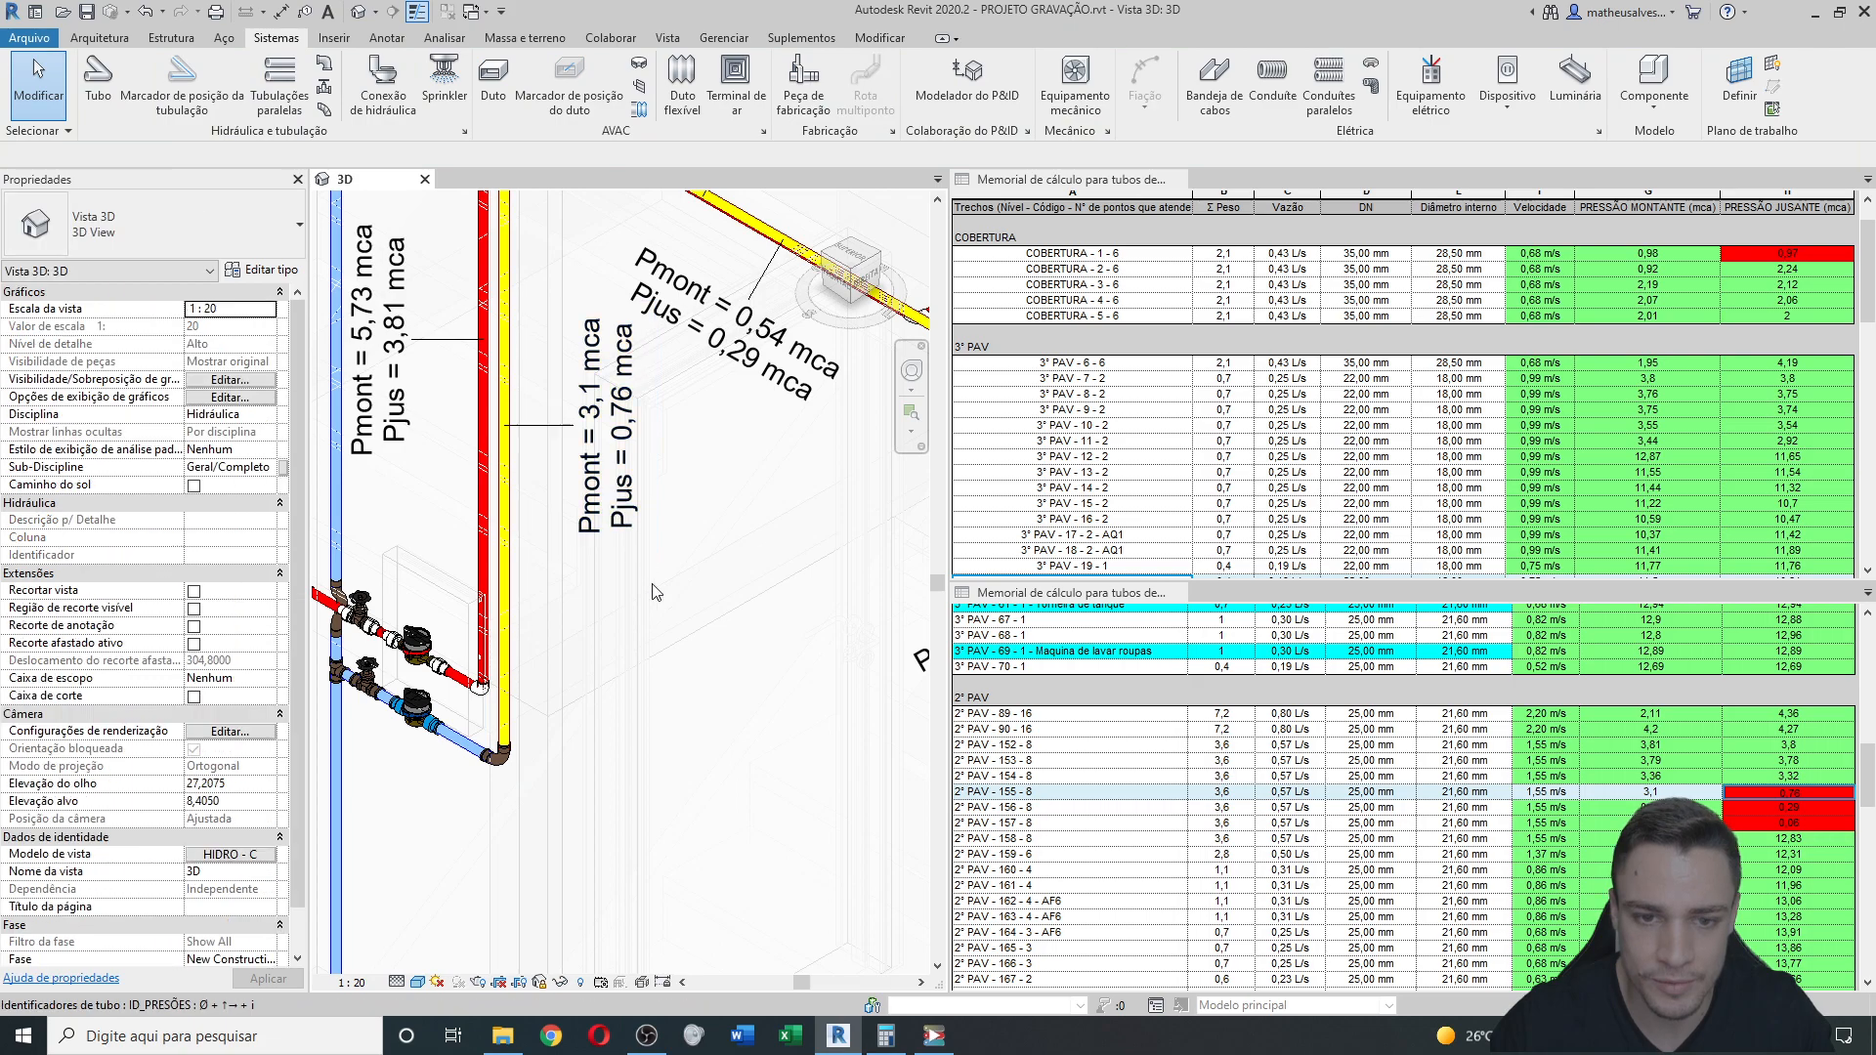
pyautogui.click(933, 1038)
pyautogui.click(855, 456)
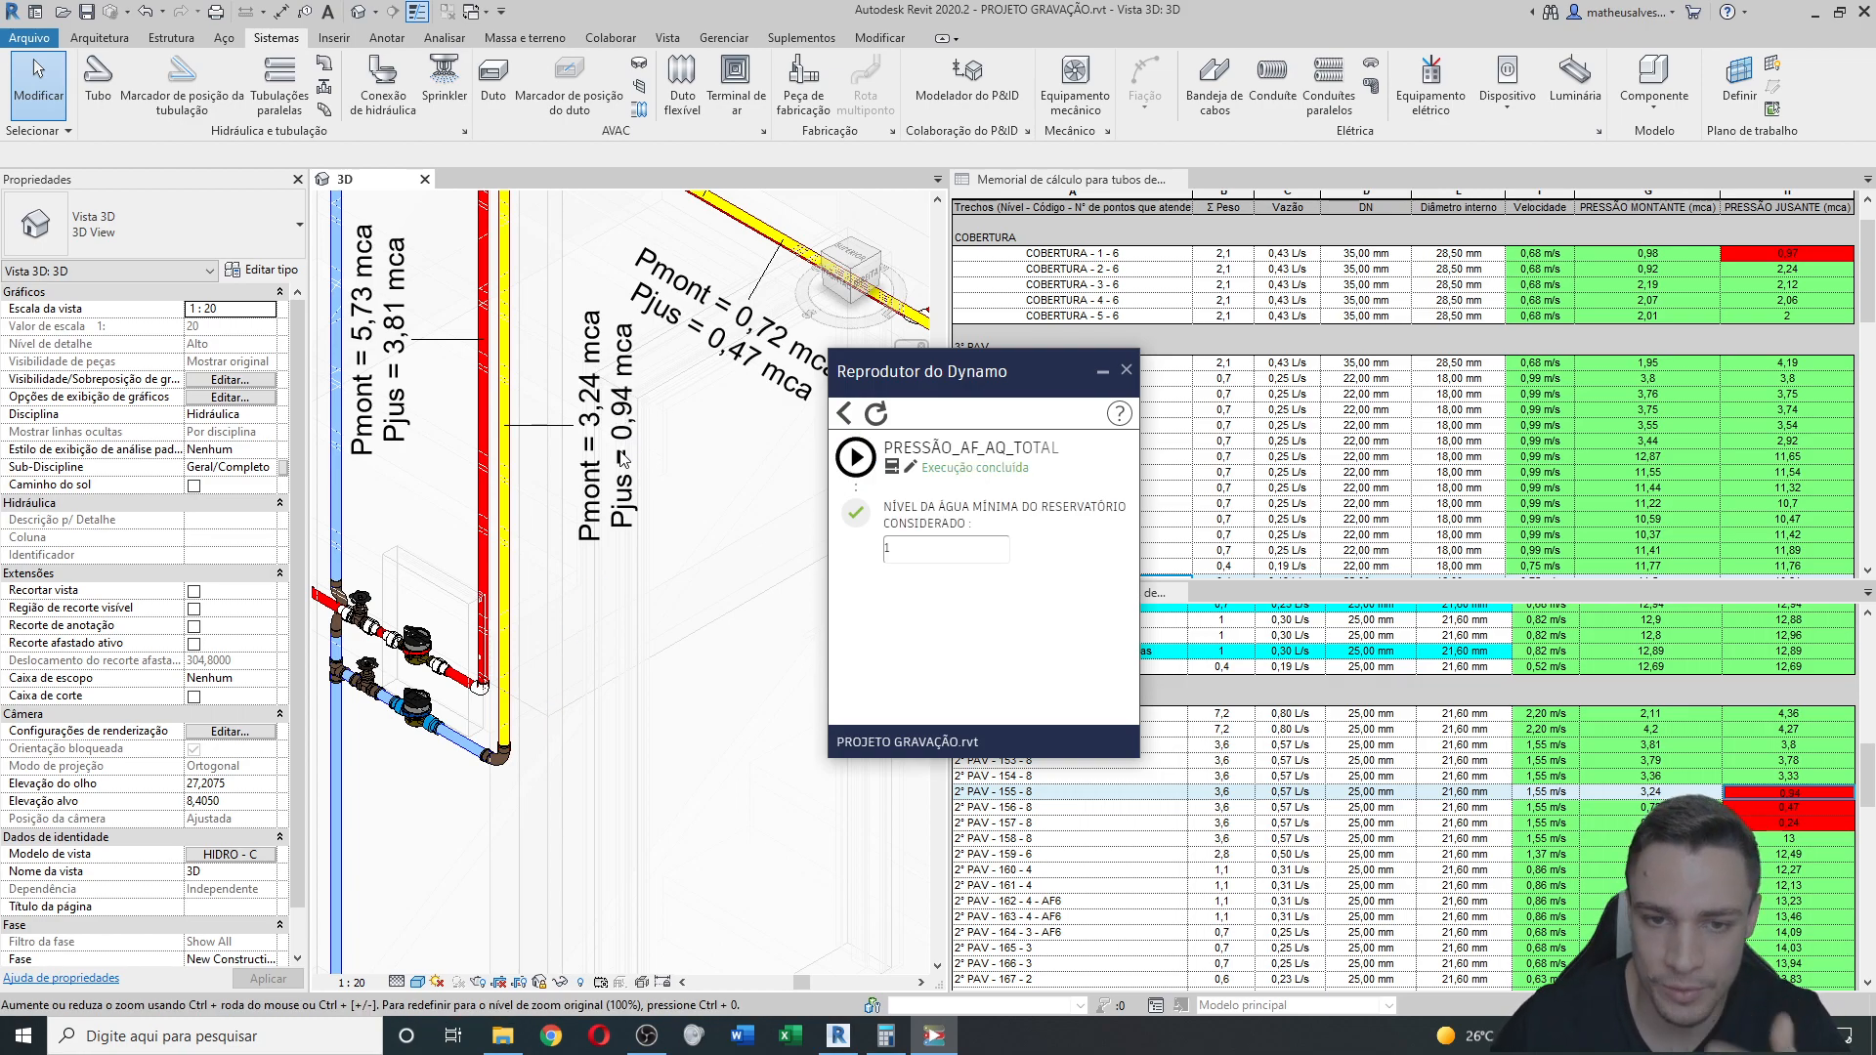
# Examine the recalculated pressure tags and follow the hot and cold water pipes from the 2° PAV riser to the bathroom branches.
pyautogui.click(672, 756)
pyautogui.scroll(-2, 526, 750)
pyautogui.moveTo(537, 570); pyautogui.dragTo(600, 741, button='middle')
pyautogui.scroll(-3, 600, 728)
pyautogui.moveTo(666, 447); pyautogui.dragTo(402, 686, button='middle')
pyautogui.scroll(-1, 545, 520)
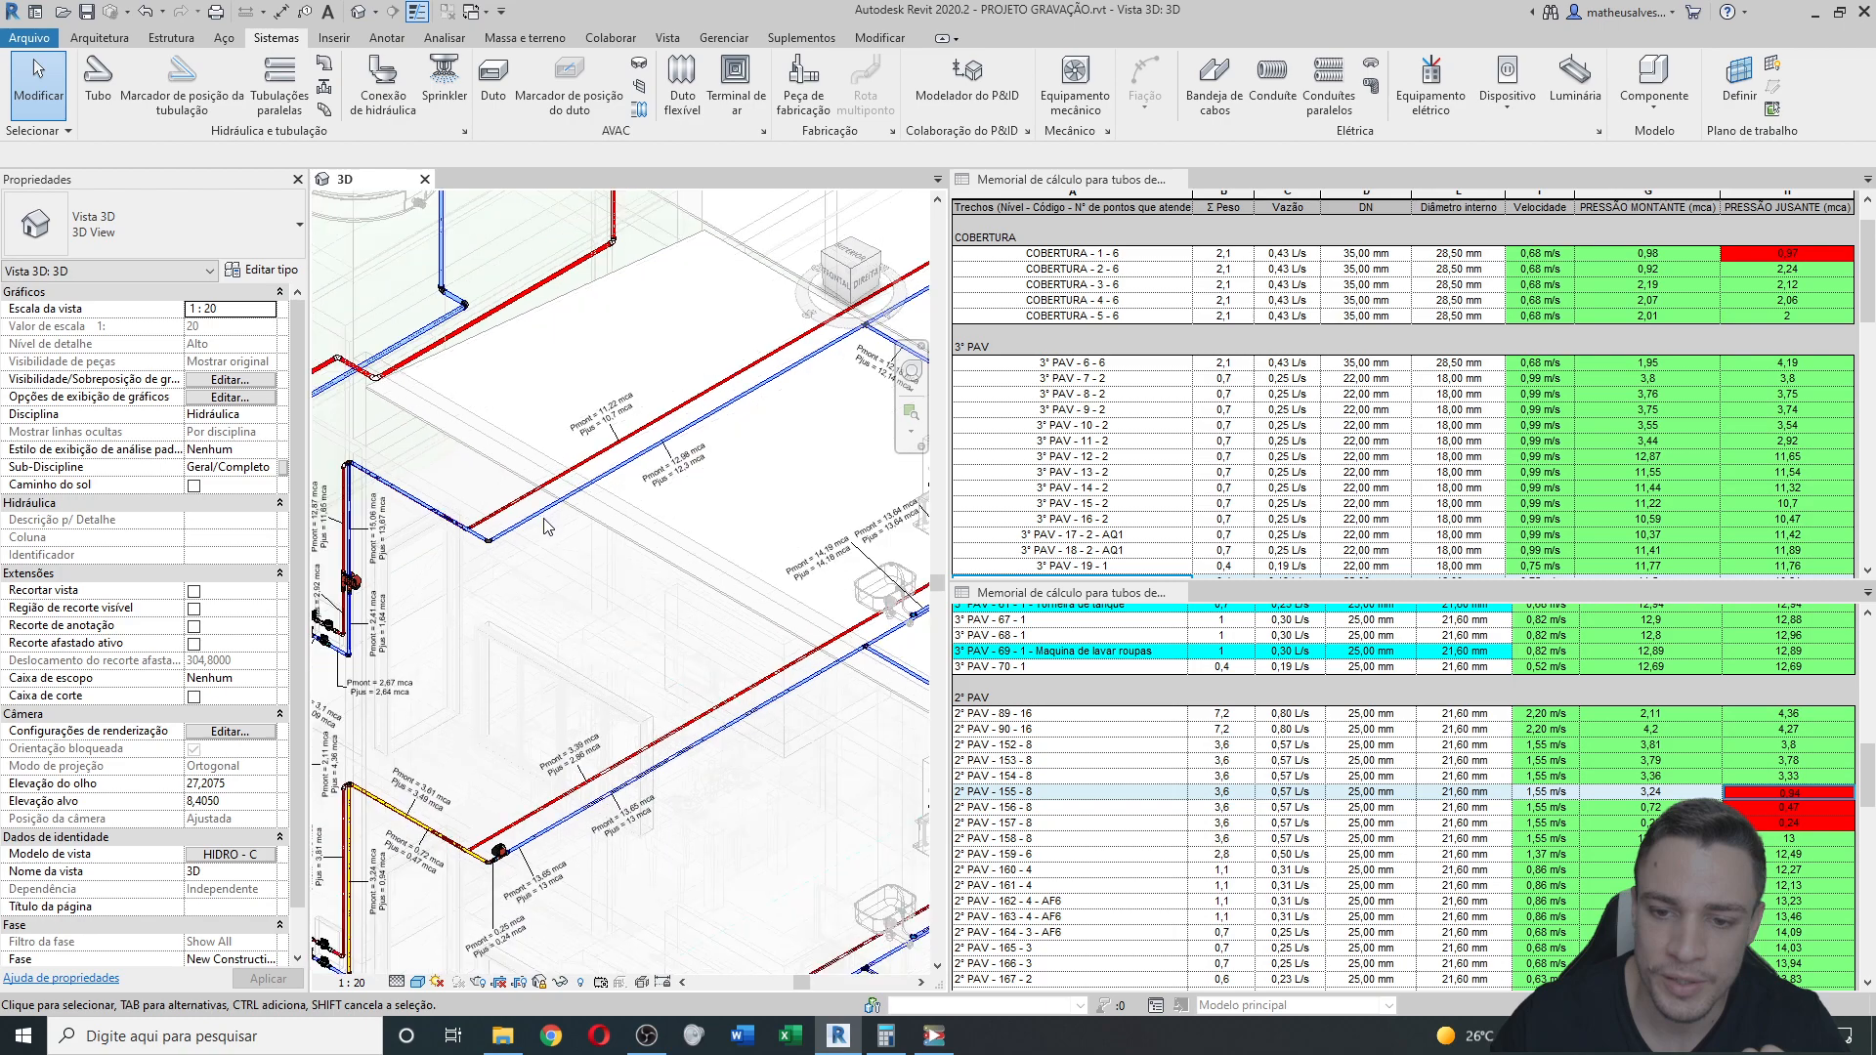
pyautogui.scroll(-2, 543, 527)
pyautogui.moveTo(647, 697); pyautogui.dragTo(573, 579, button='middle')
pyautogui.scroll(1, 802, 645)
pyautogui.scroll(2, 846, 630)
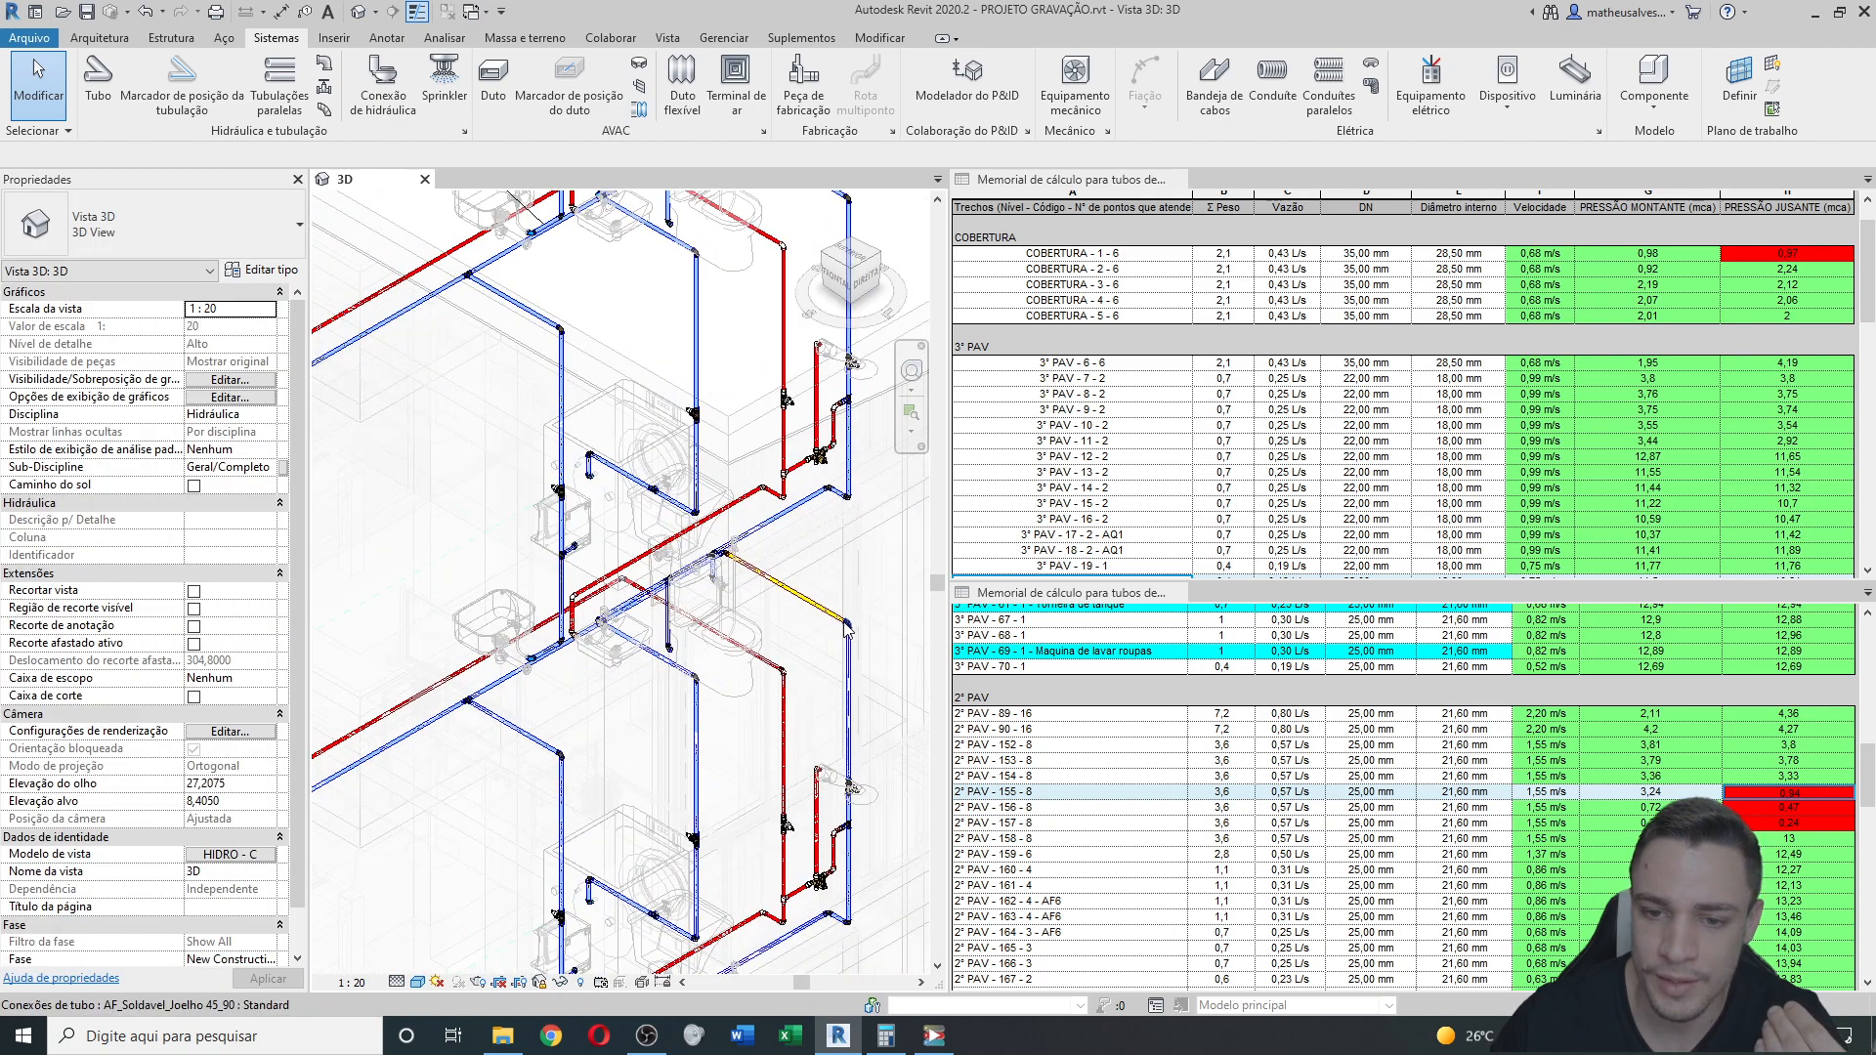
pyautogui.scroll(3, 846, 624)
pyautogui.scroll(-2, 550, 706)
pyautogui.moveTo(455, 761); pyautogui.dragTo(694, 603, button='middle')
pyautogui.scroll(-3, 695, 603)
pyautogui.moveTo(403, 758); pyautogui.dragTo(722, 731, button='middle')
pyautogui.moveTo(918, 615); pyautogui.dragTo(682, 864, button='middle')
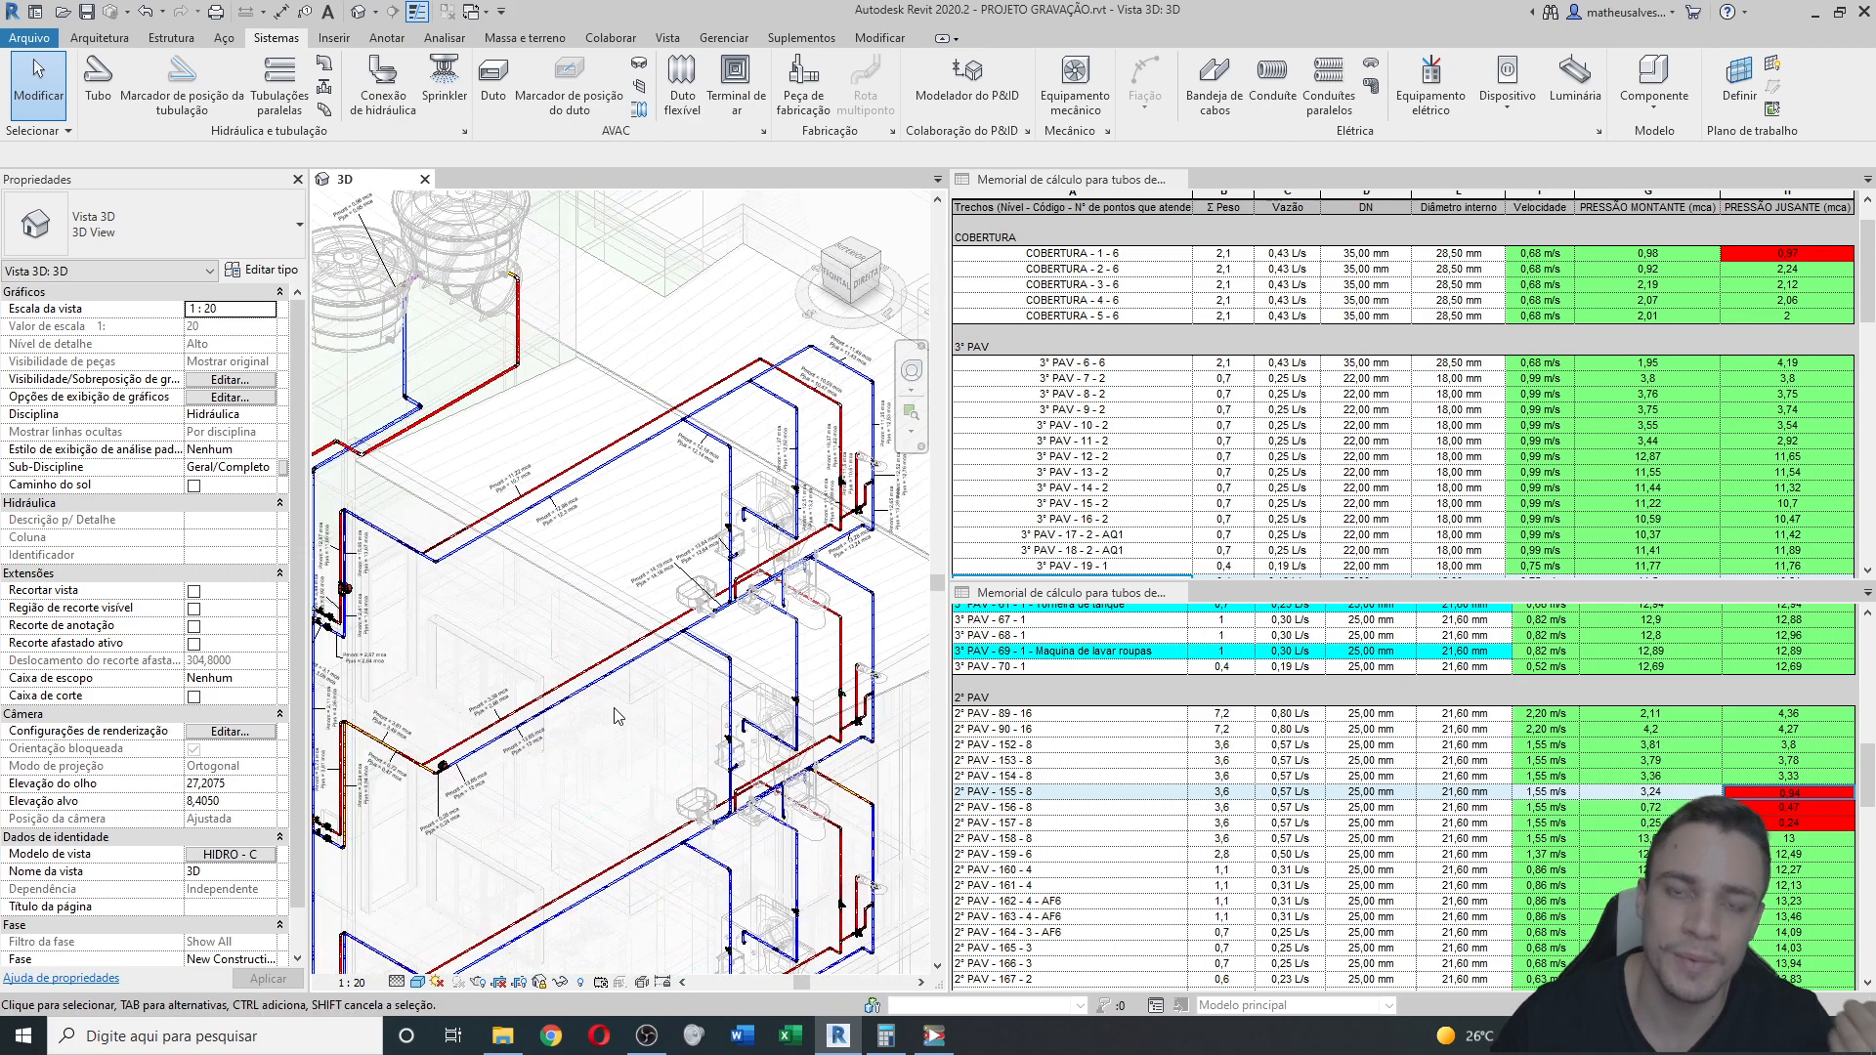
# Inspect the piping descending from the water tanks and the COBERTURA and 3° PAV rows of the cold water pipe schedule.
pyautogui.moveTo(565, 569); pyautogui.dragTo(631, 712, button='middle')
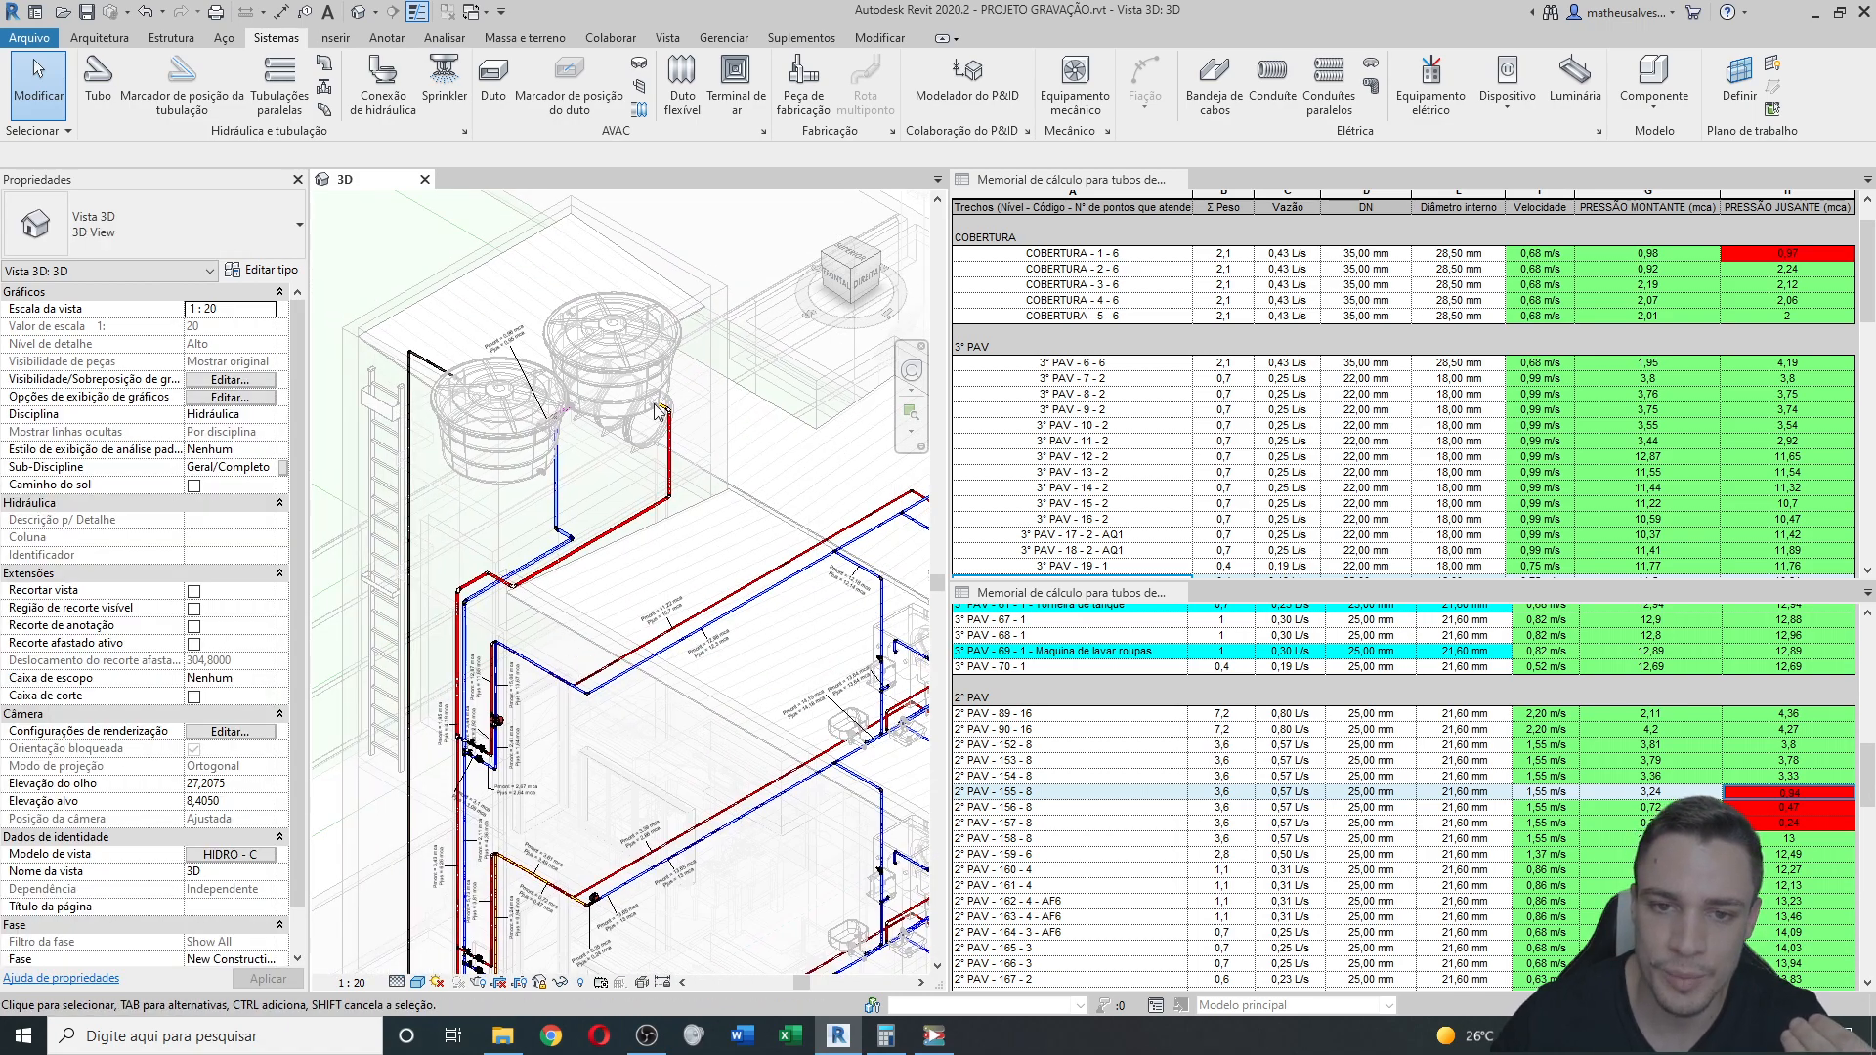
pyautogui.moveTo(631, 727); pyautogui.dragTo(637, 673, button='middle')
pyautogui.moveTo(648, 772); pyautogui.dragTo(627, 659, button='middle')
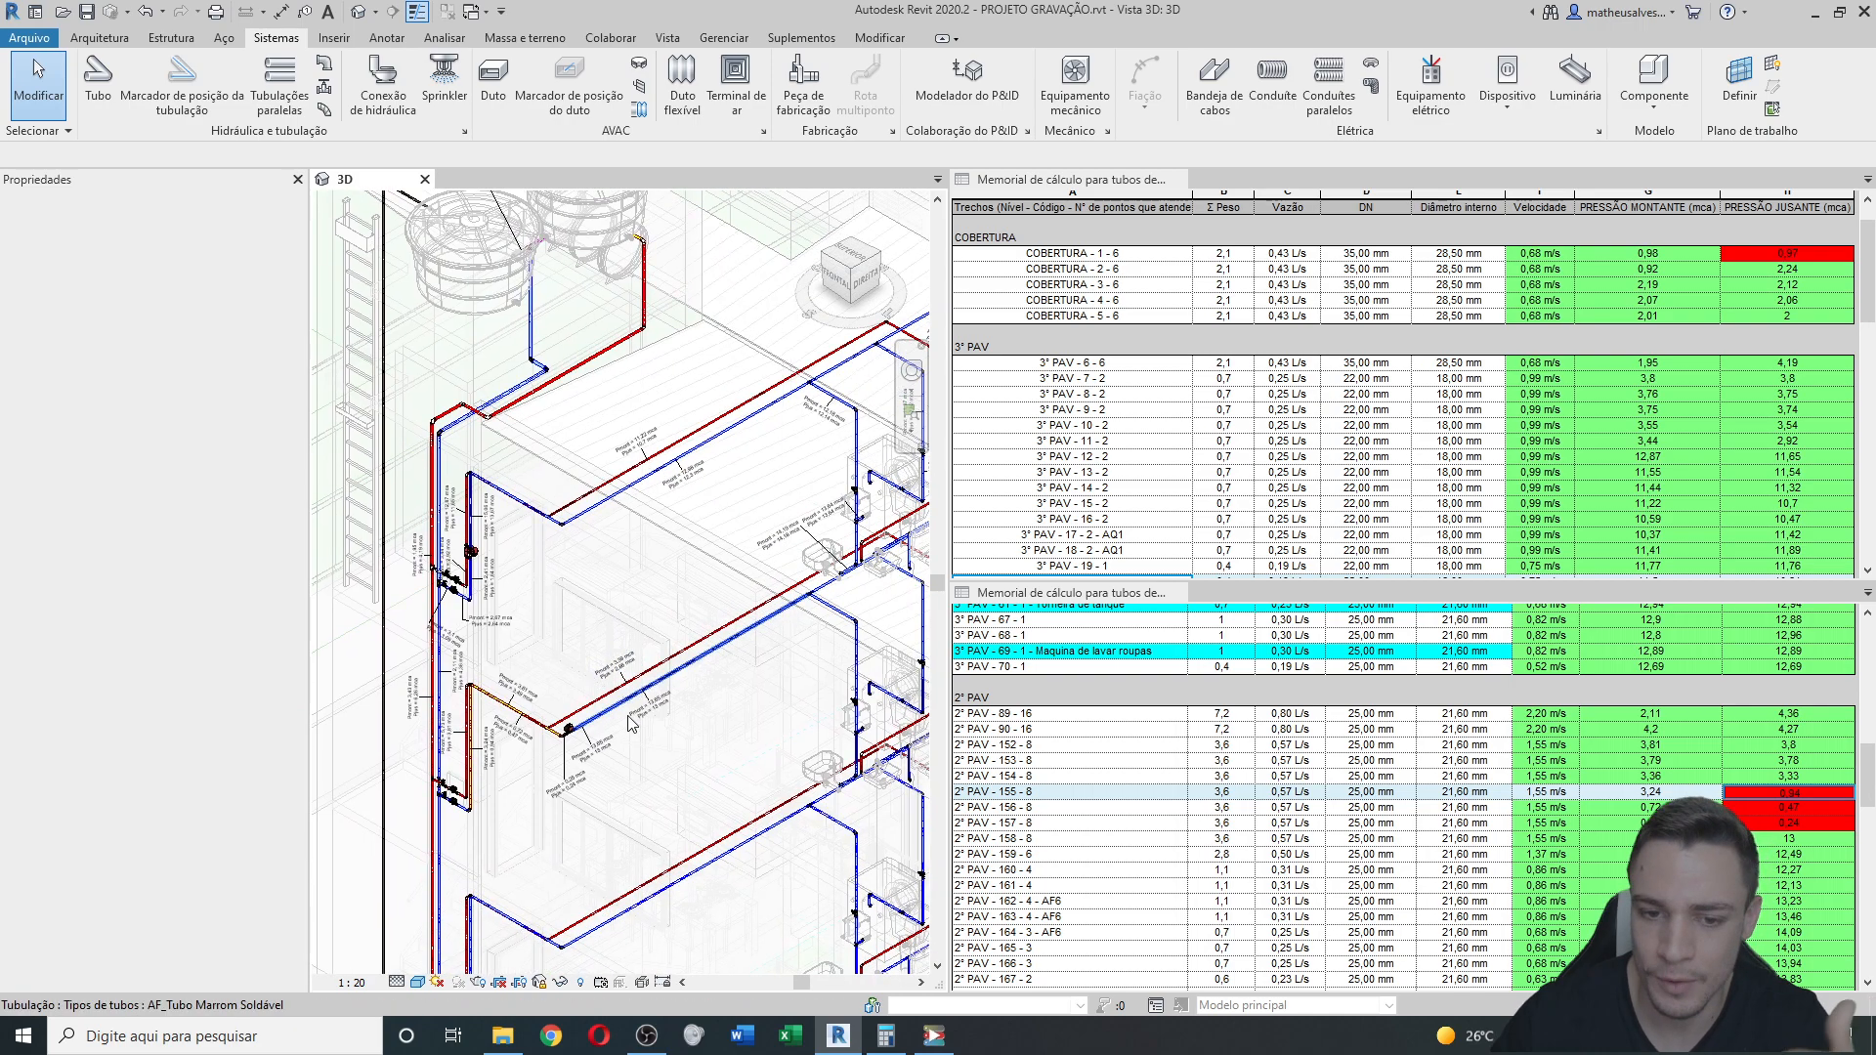
pyautogui.scroll(10, 1172, 768)
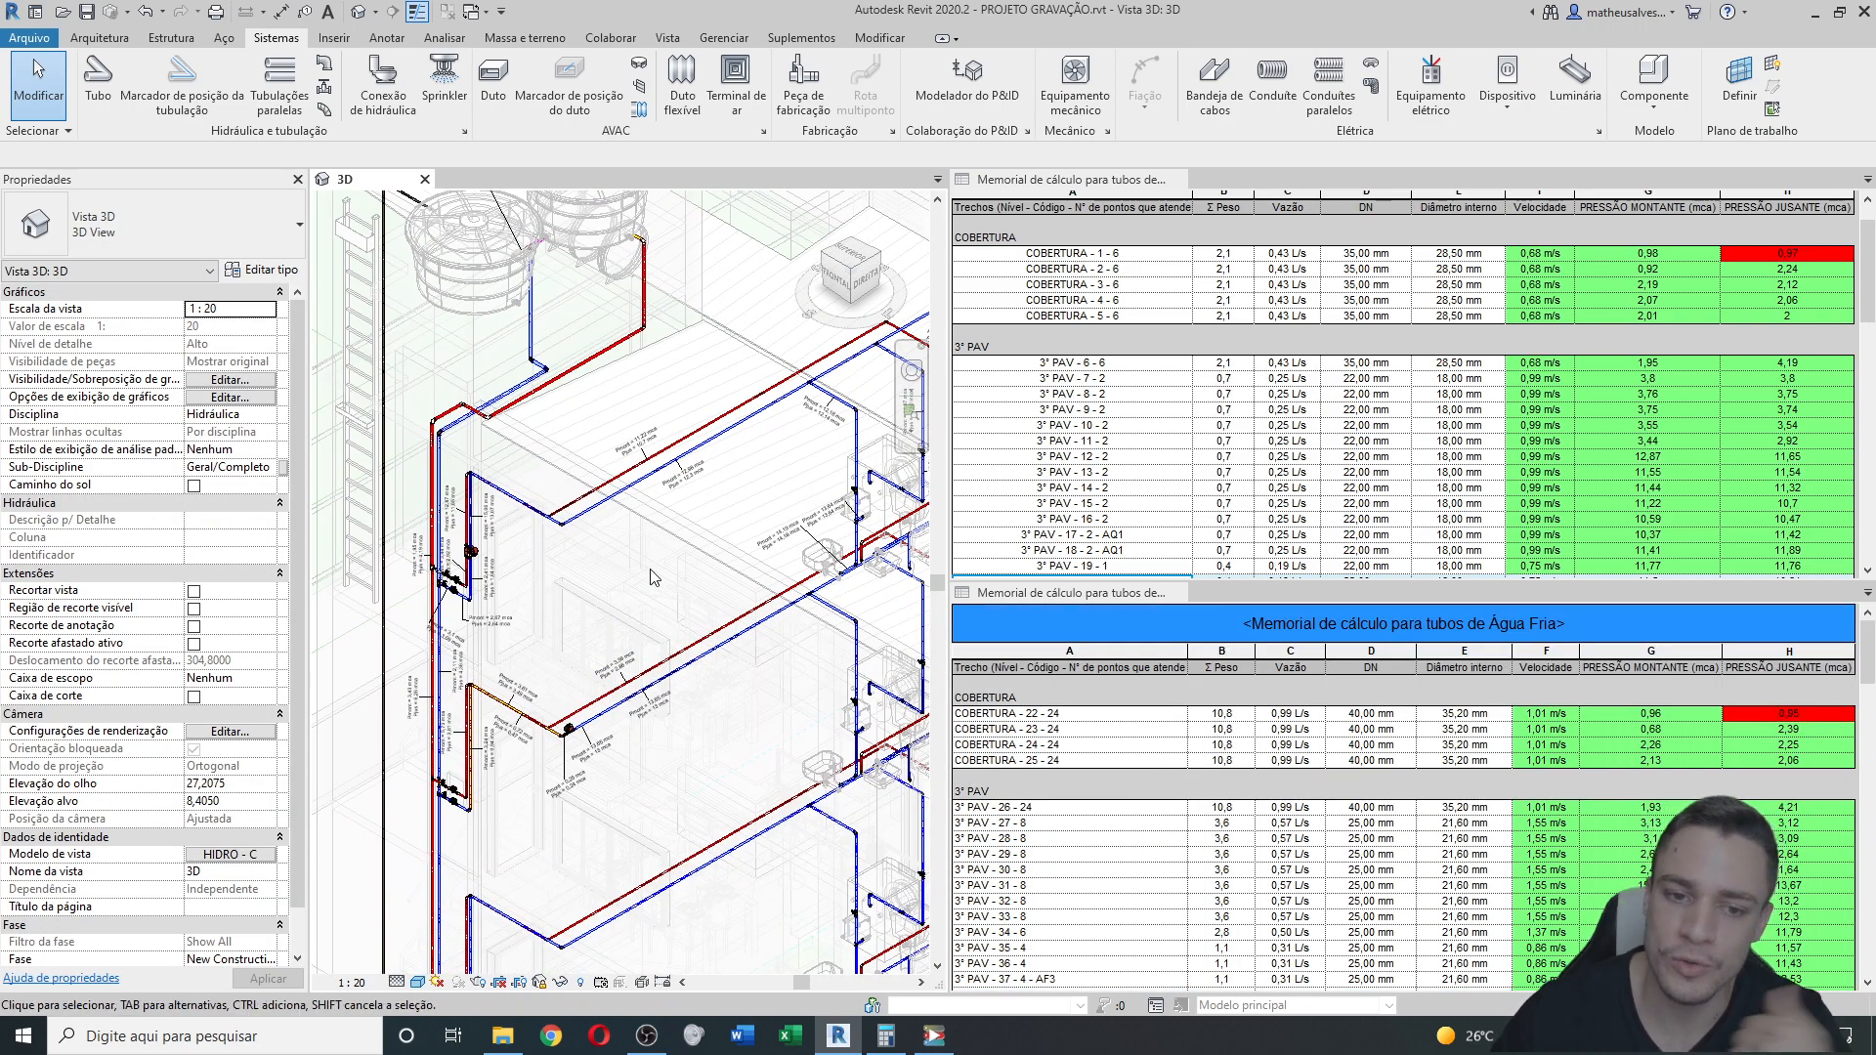
pyautogui.scroll(2, 674, 482)
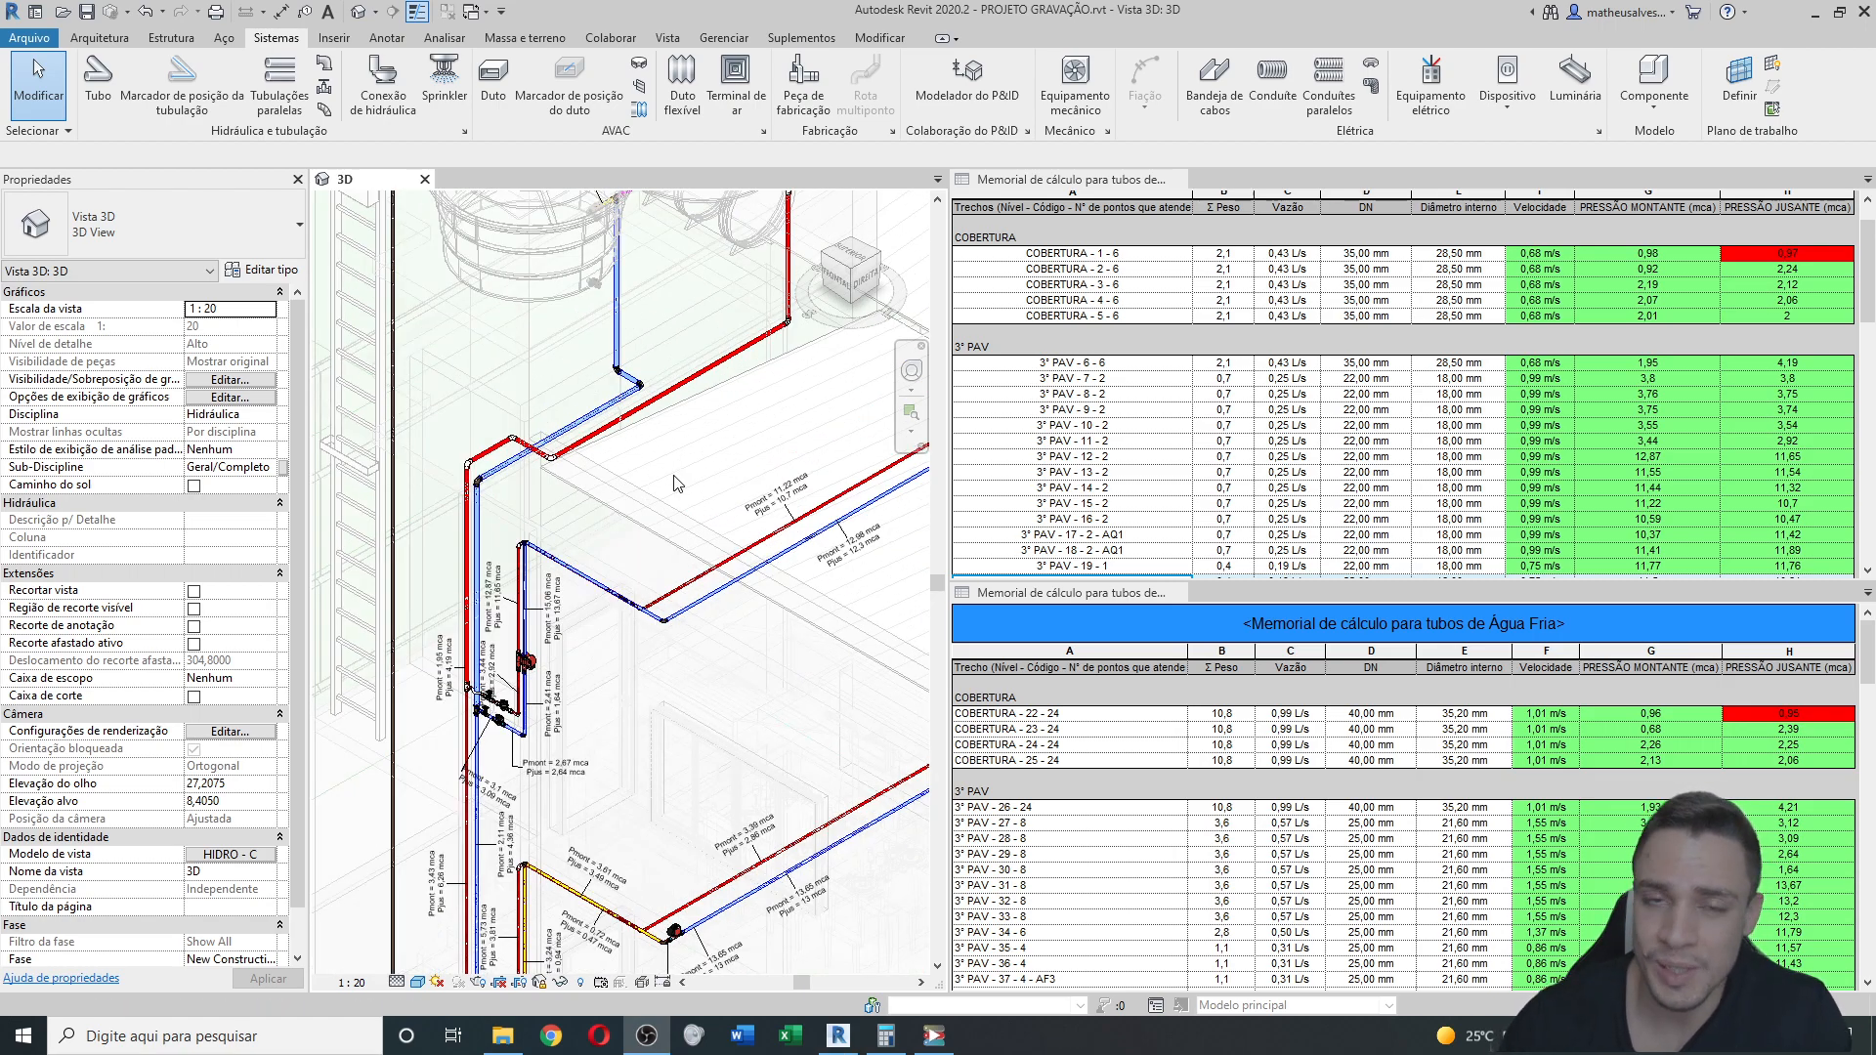